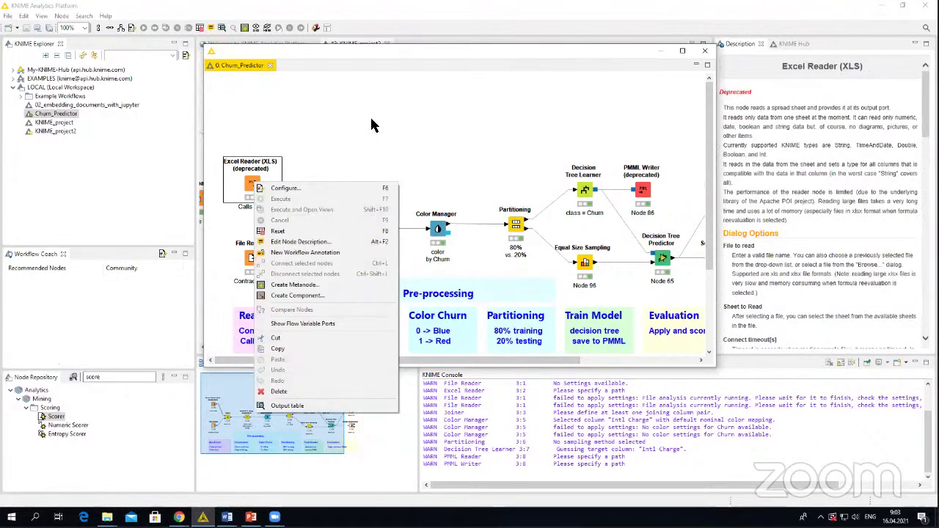
Examine the ROC Curve (local) node and its available actions at the end of the Churn_Predictor workflow.
drag(531, 360, 650, 360)
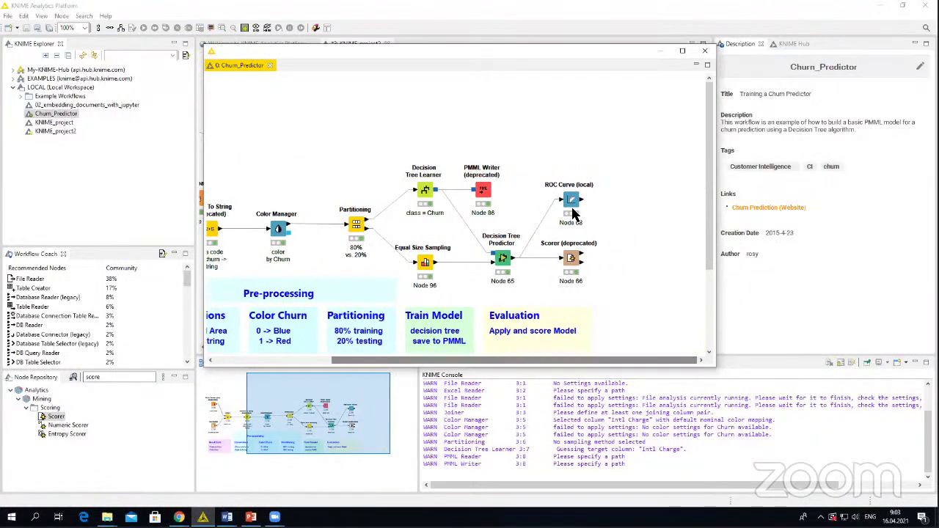
right_click(571, 198)
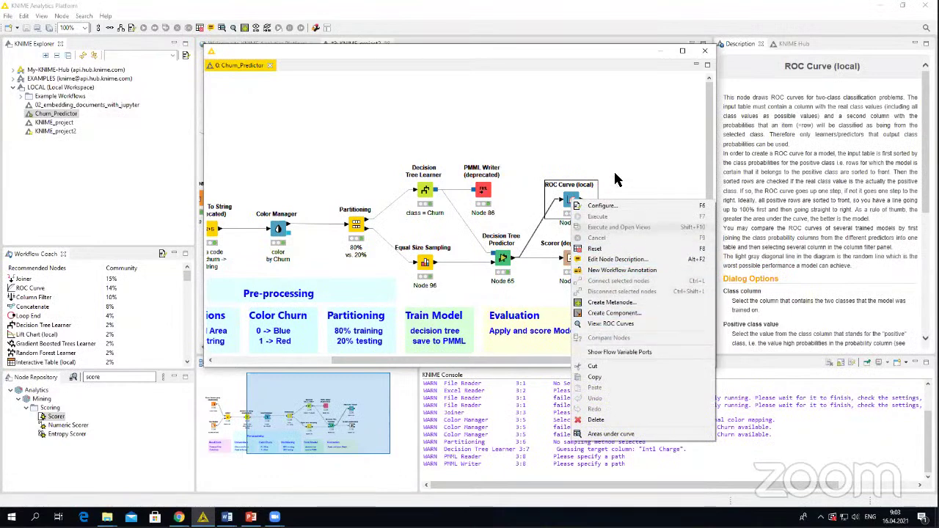
click(681, 55)
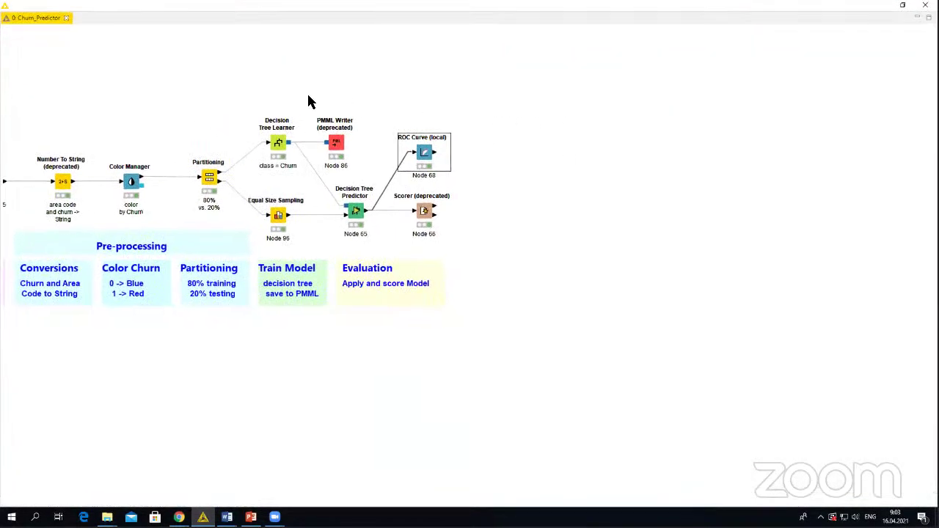
right_click(422, 155)
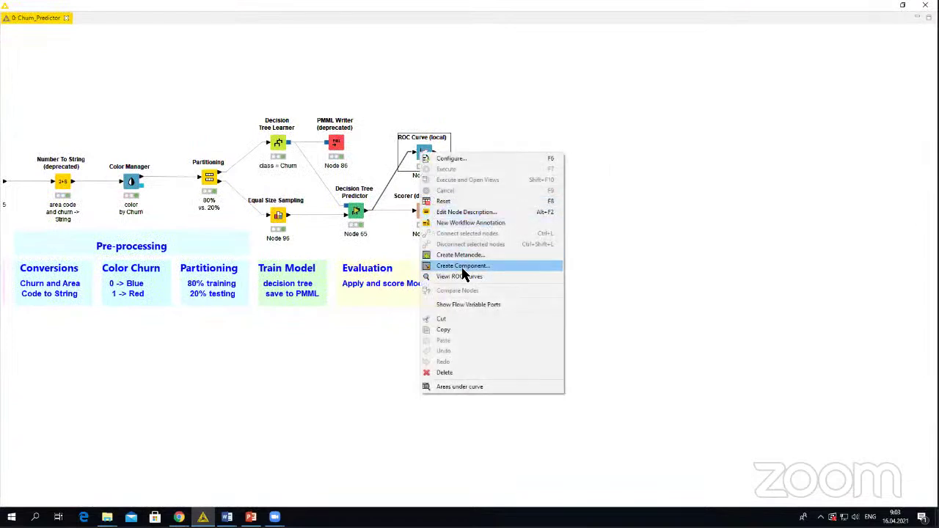
key(Escape)
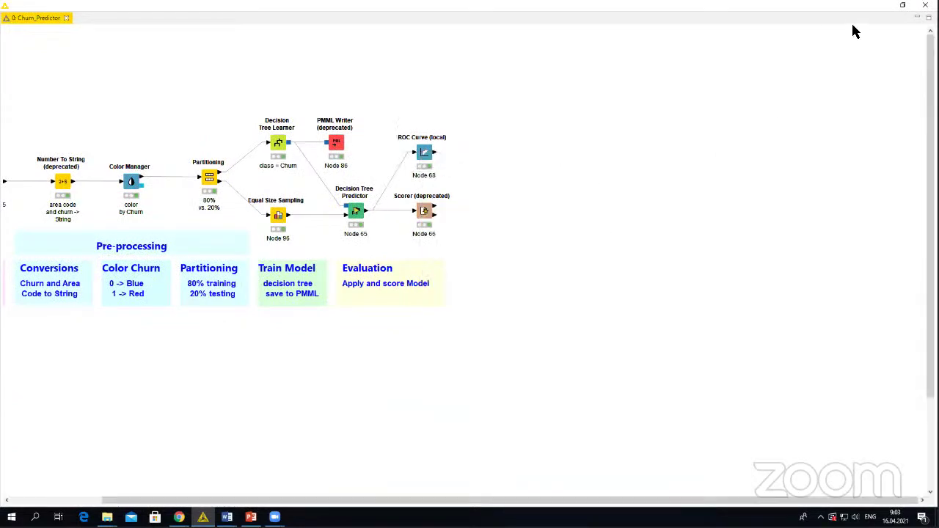
click(902, 5)
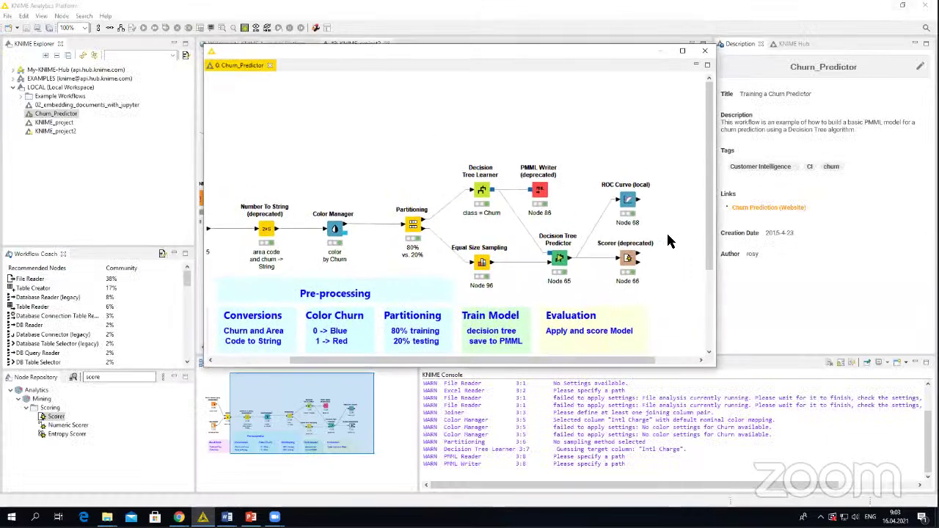
click(631, 203)
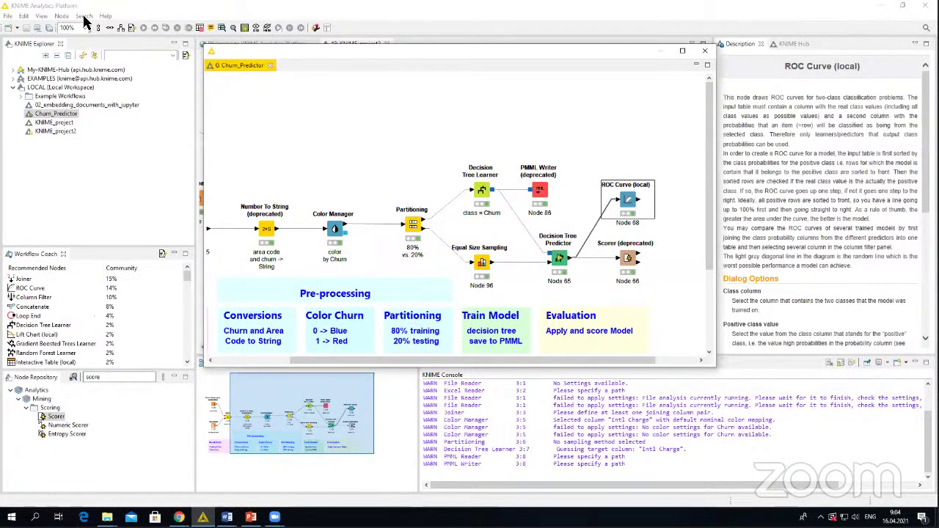
click(144, 25)
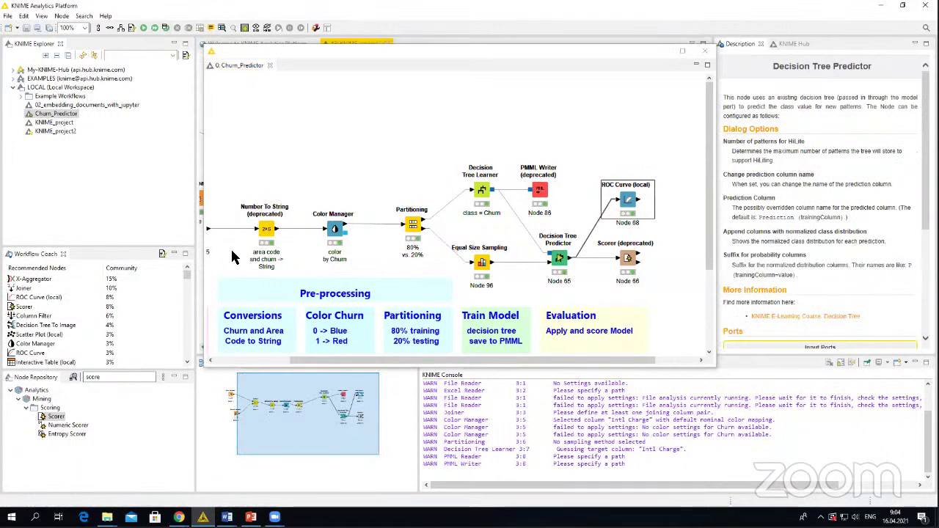
Look over the Churn_Predictor workflow from the data readers to the Scorer node and view the Scorer's description.
drag(367, 360, 290, 360)
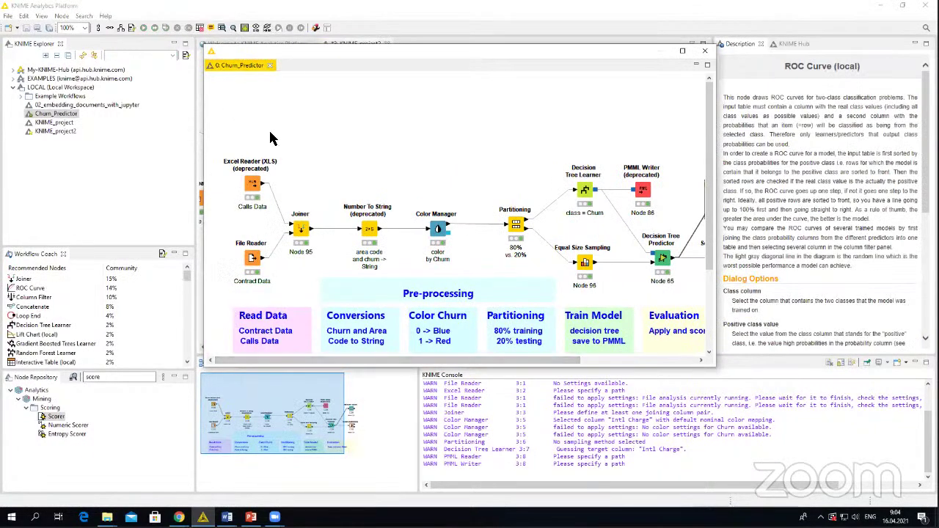
drag(576, 361, 686, 360)
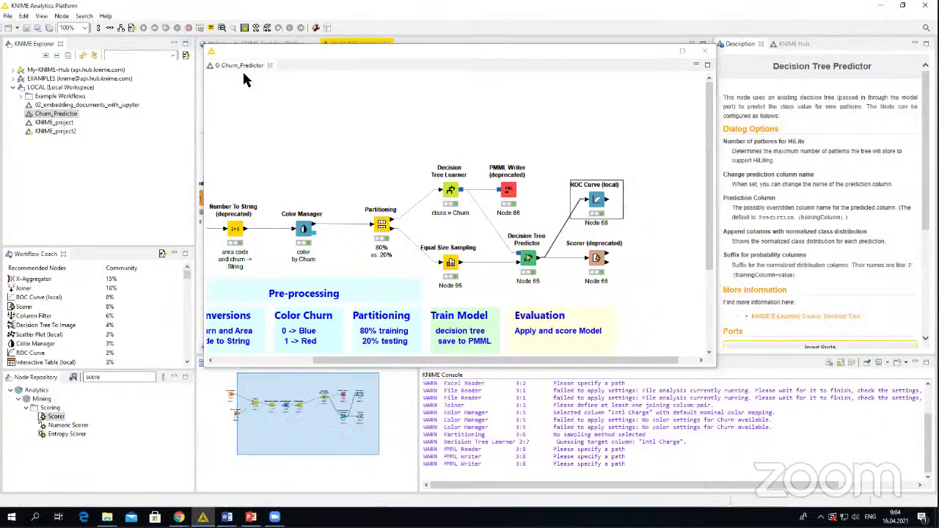
click(598, 260)
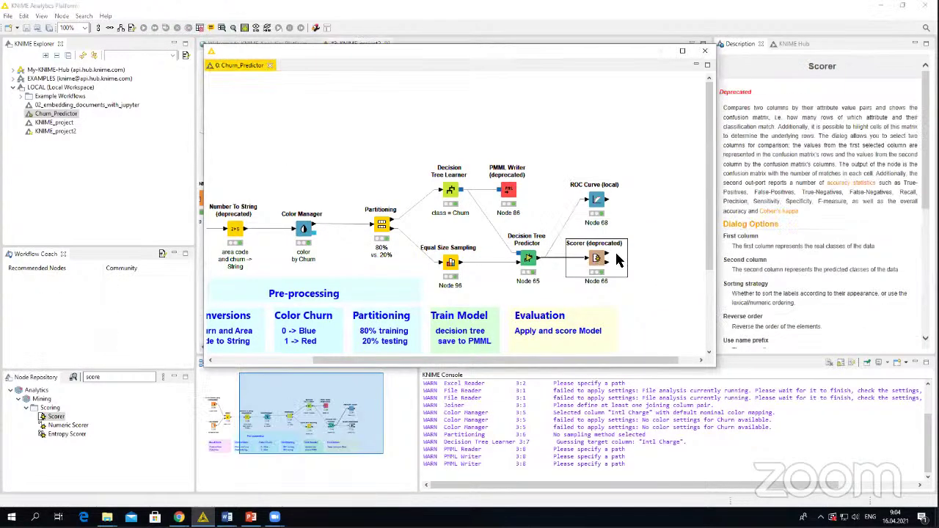
click(154, 33)
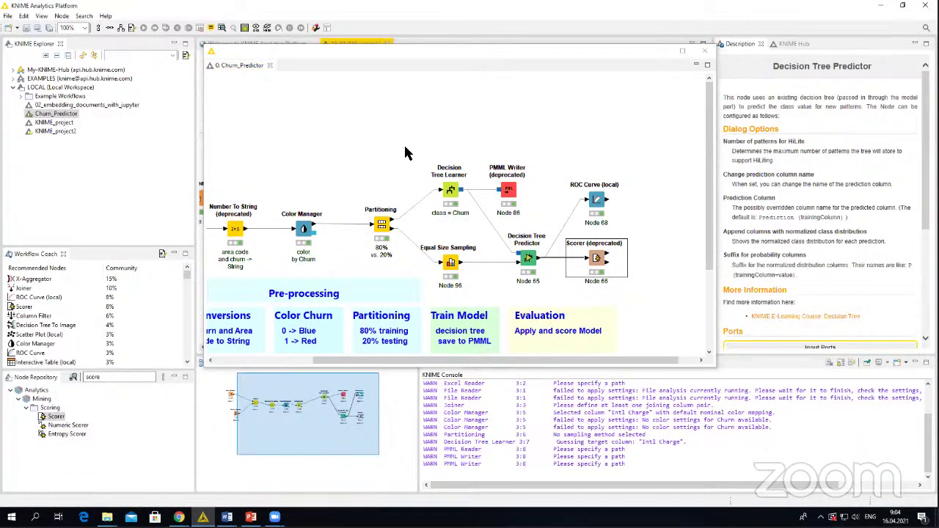
drag(398, 55, 398, 52)
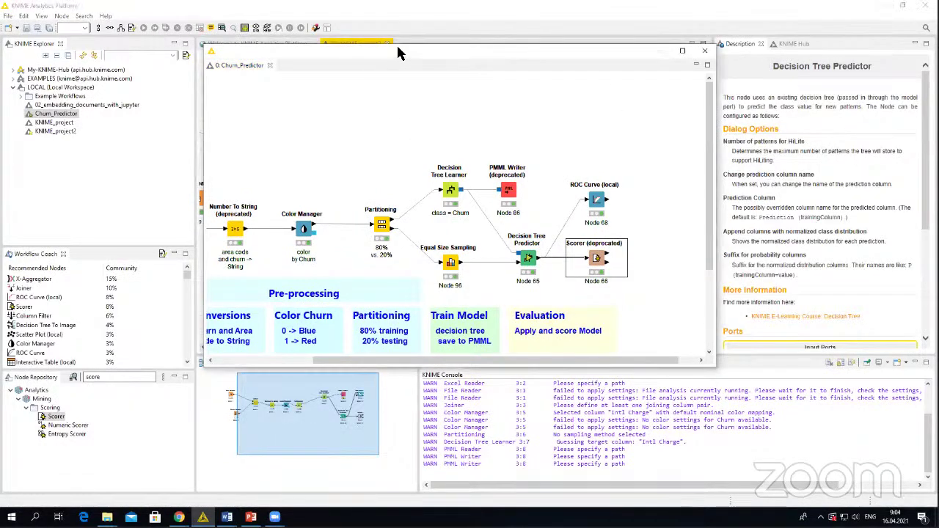
Review the Calls Data Excel Reader's file settings and data preview, keeping its configuration.
drag(340, 356, 233, 352)
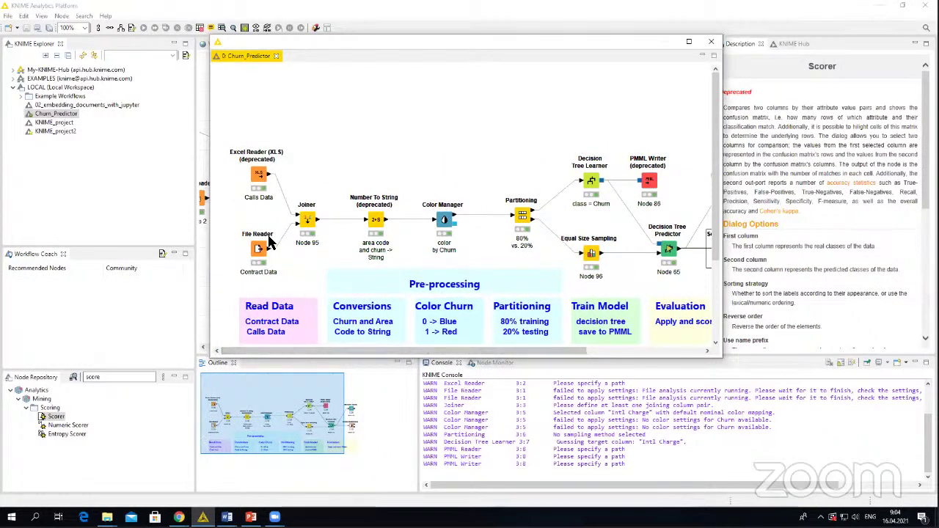
right_click(257, 178)
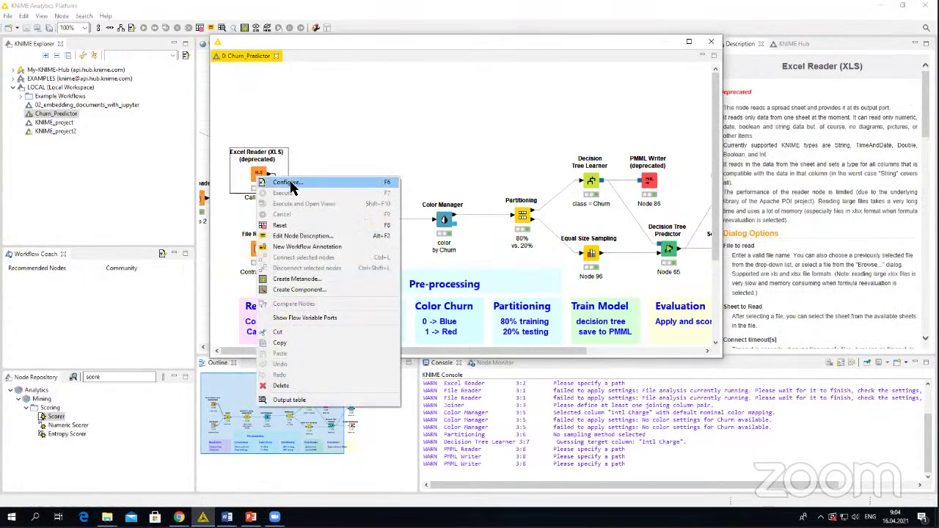
click(288, 183)
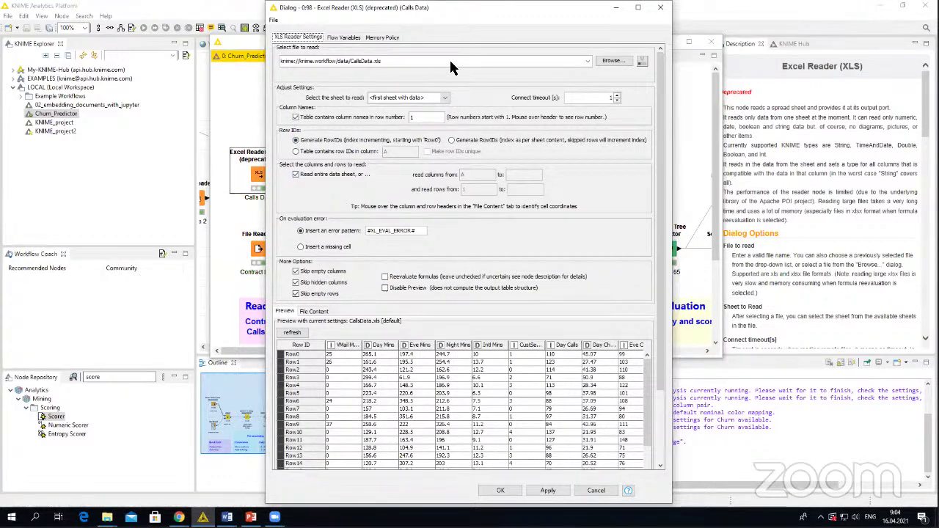
scroll(421, 356, down, 2)
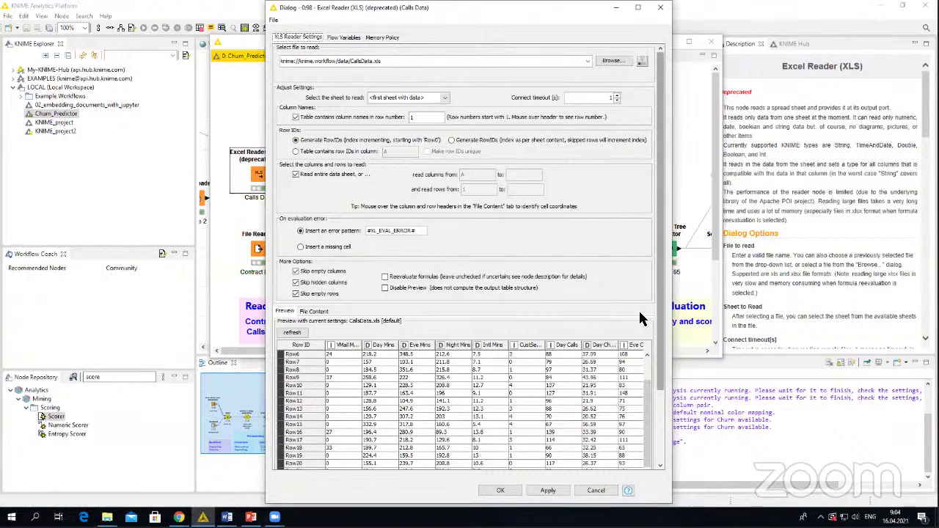
click(502, 491)
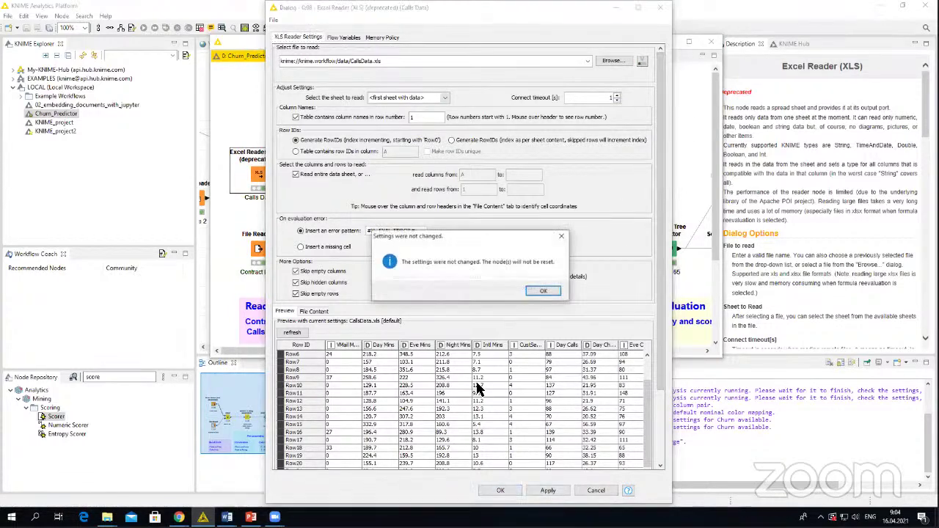
click(541, 290)
Review the Contract Data File Reader's file settings and column preview, keeping its configuration.
right_click(256, 248)
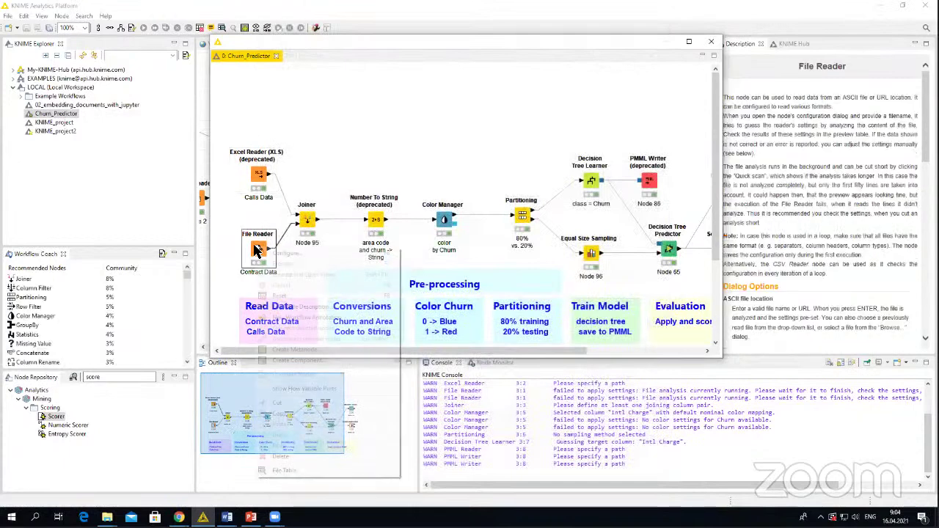
click(290, 255)
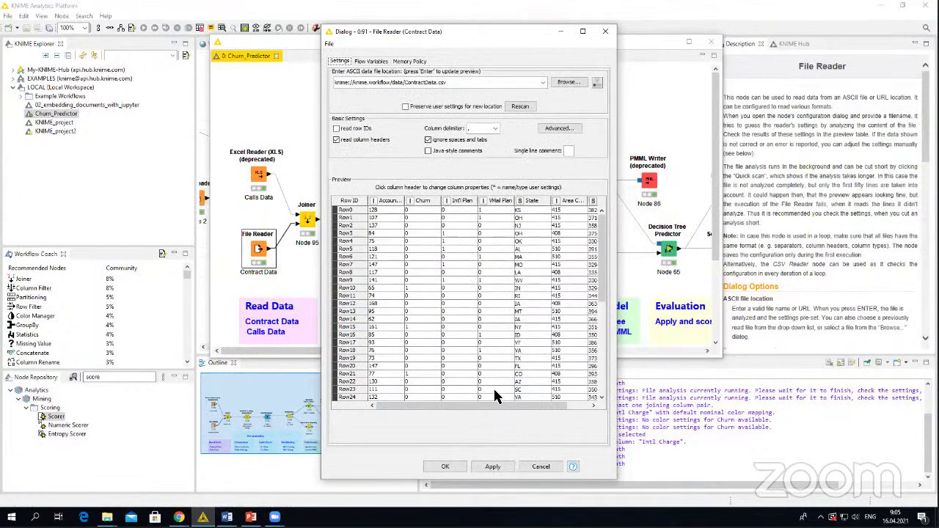
mouse_move(493, 410)
mouse_down()
mouse_move(559, 407)
mouse_move(496, 408)
mouse_up()
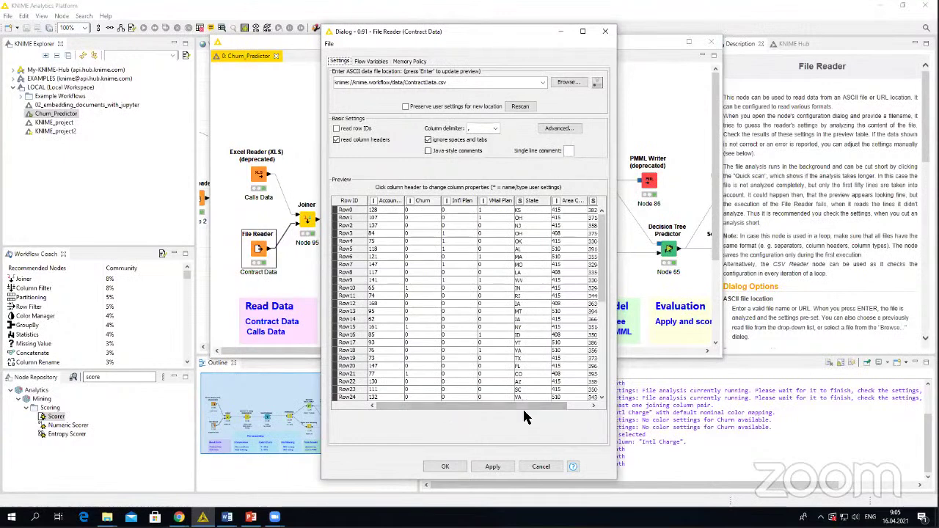
click(447, 468)
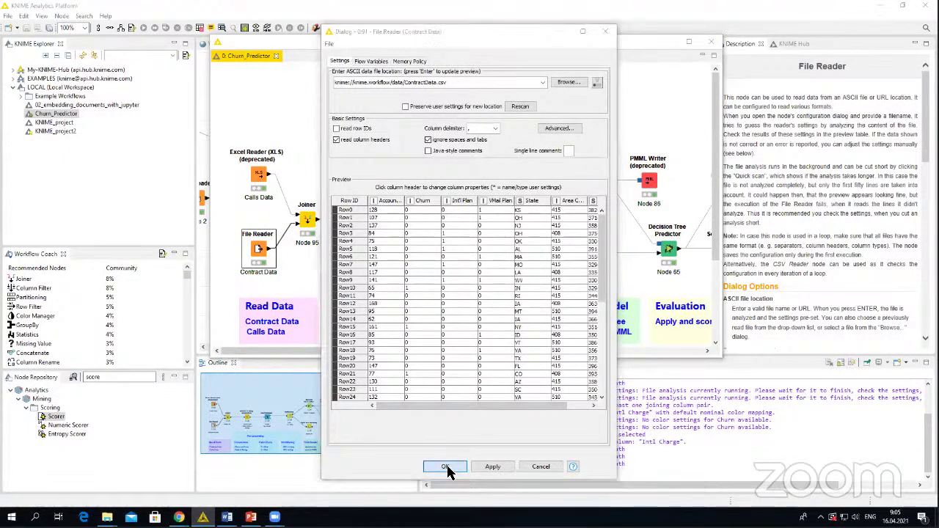
click(535, 291)
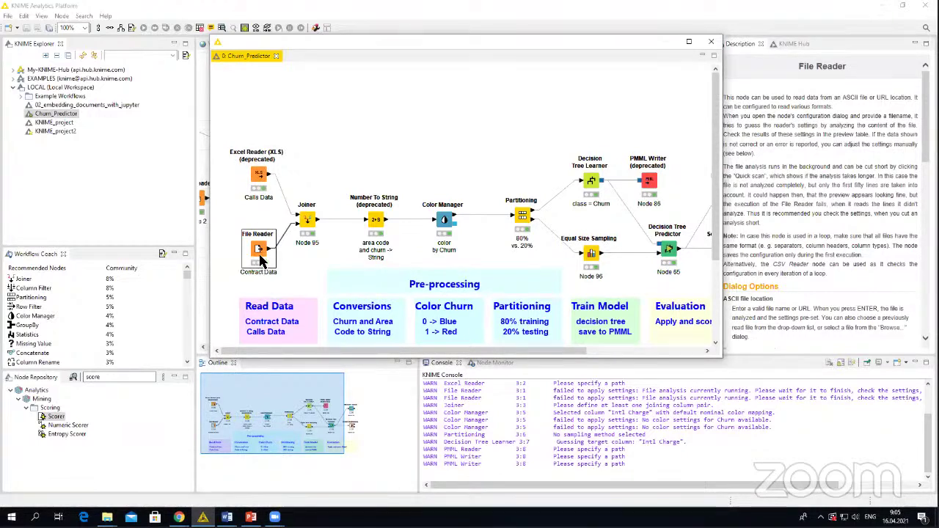
Review the Joiner node's join mode and joining columns, keeping its configuration.
right_click(308, 225)
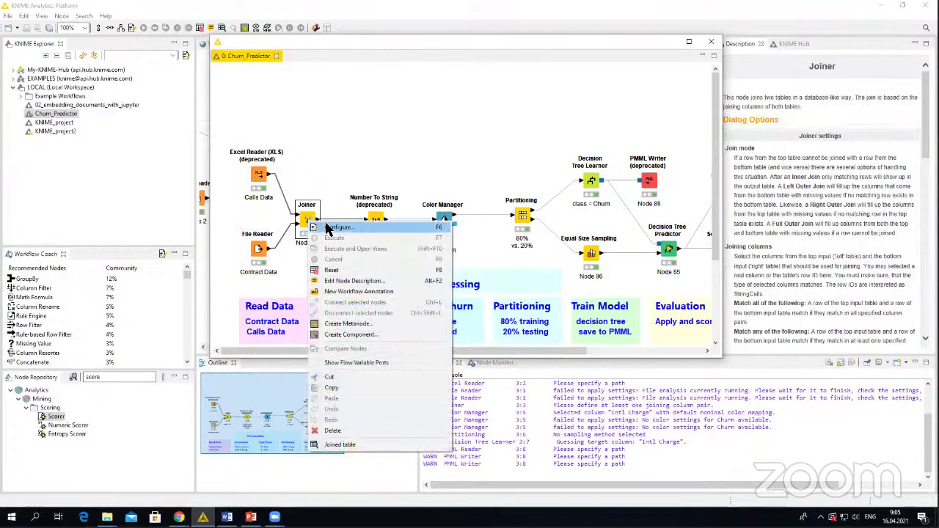
click(328, 228)
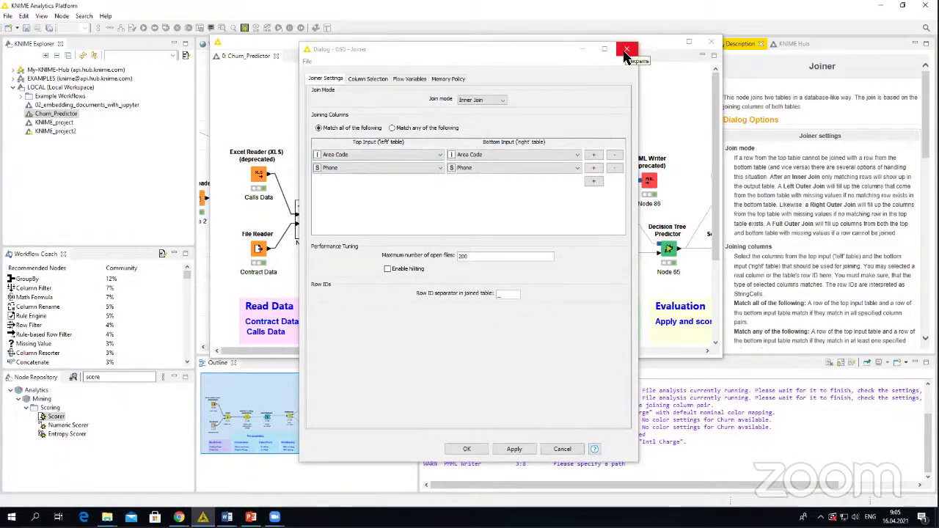
click(465, 451)
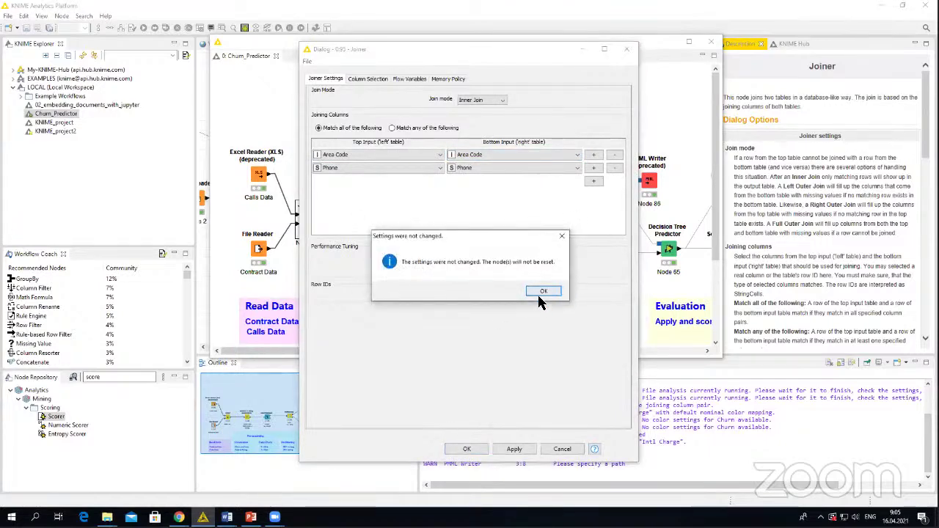
click(542, 292)
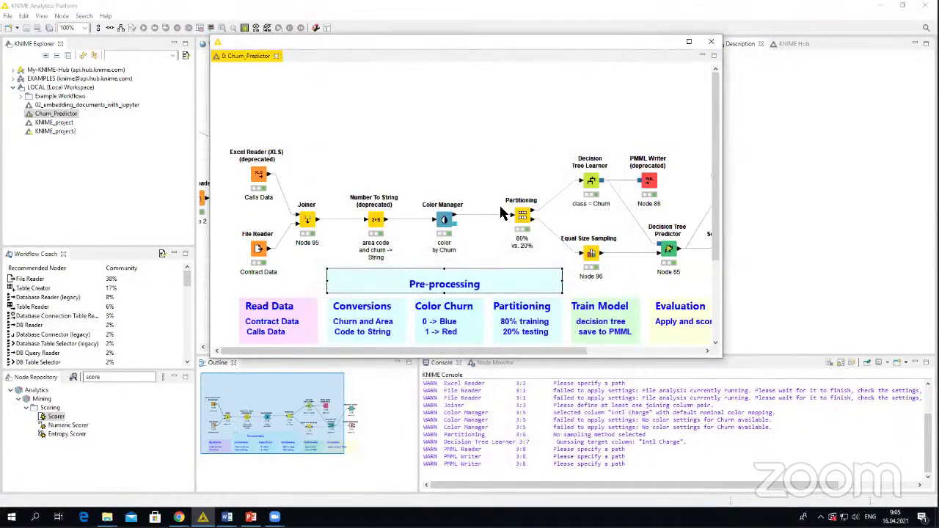
Apply the Number To String configuration with Area Code and Churn included, accepting the reset of the connected nodes.
right_click(376, 221)
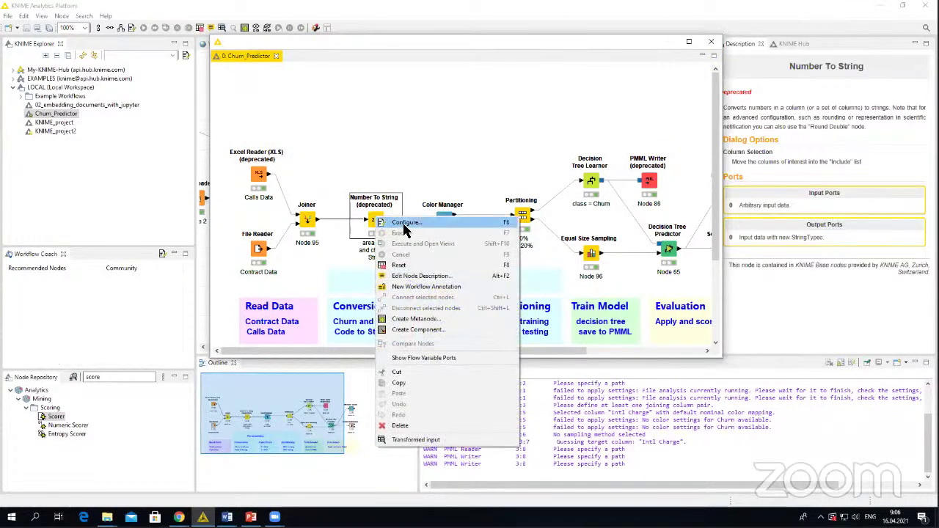
click(409, 223)
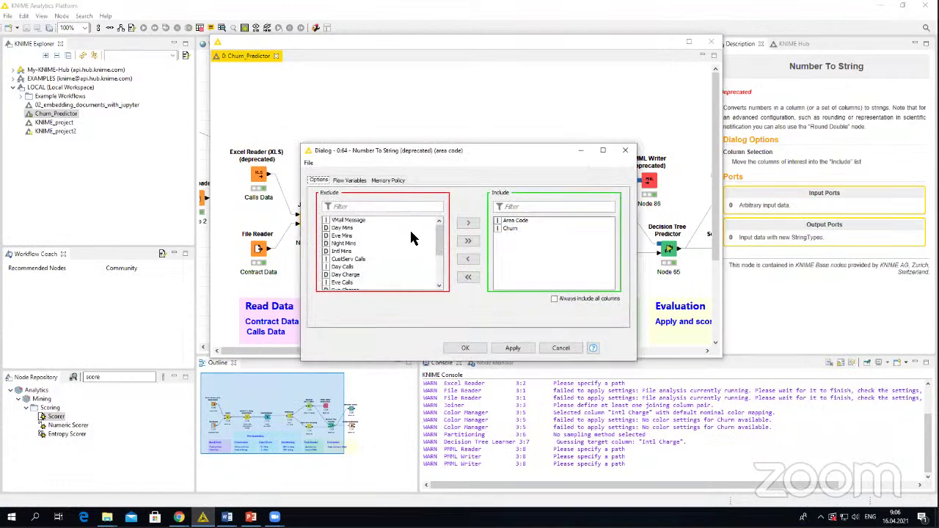
click(517, 227)
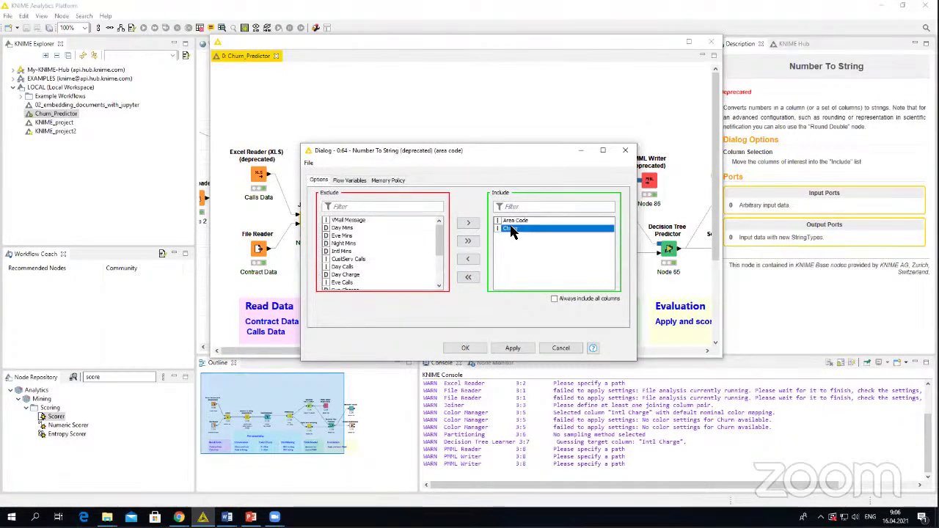
click(518, 220)
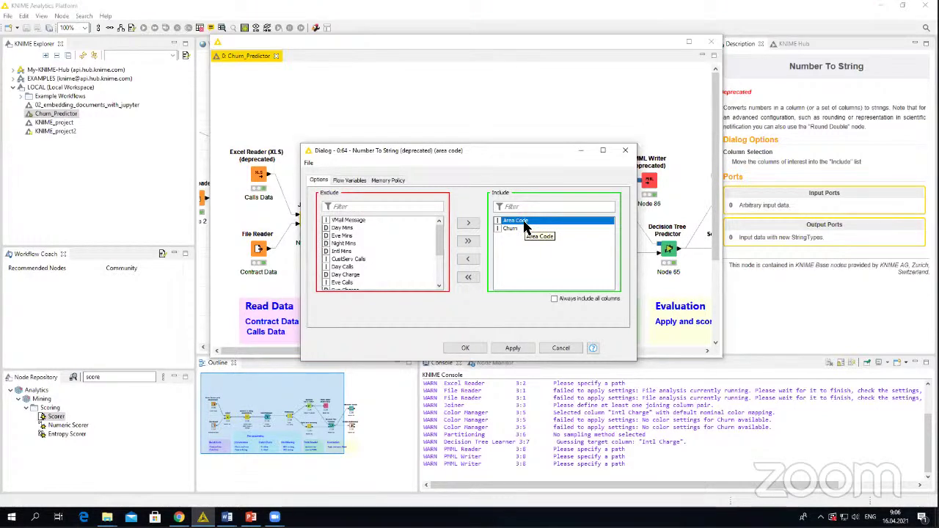
click(465, 349)
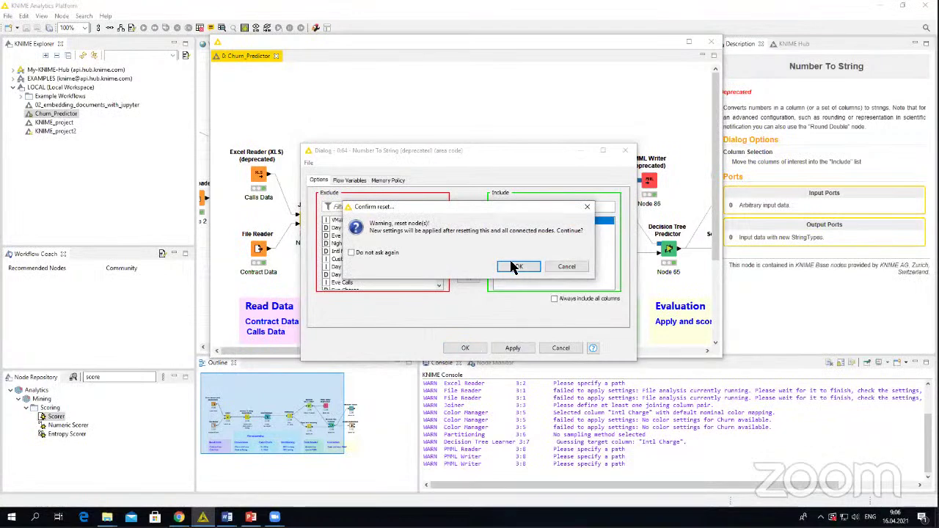
key(Return)
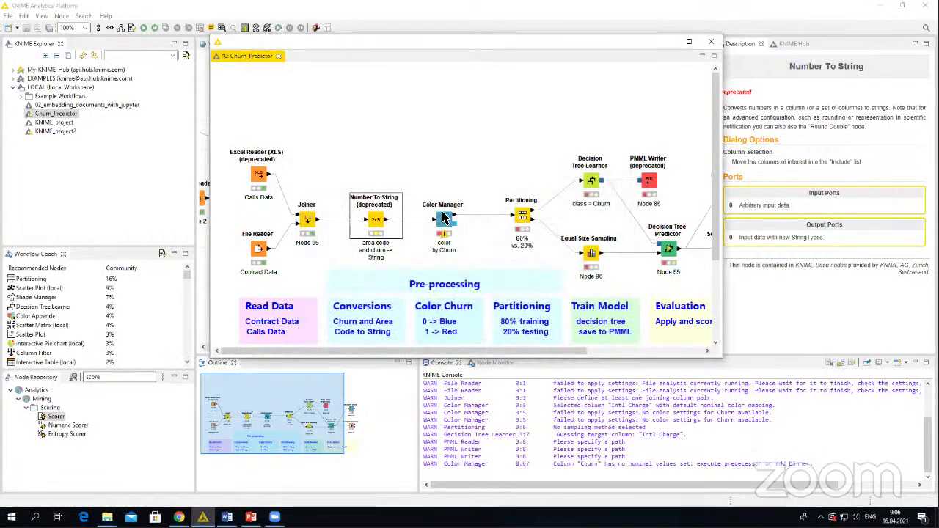
Review the Color Manager node's color settings, keeping its configuration.
right_click(446, 218)
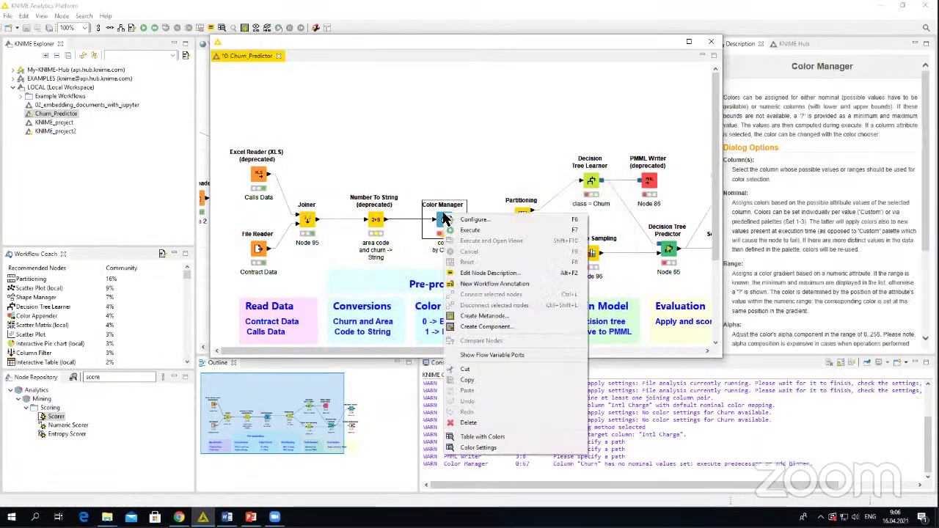
right_click(374, 222)
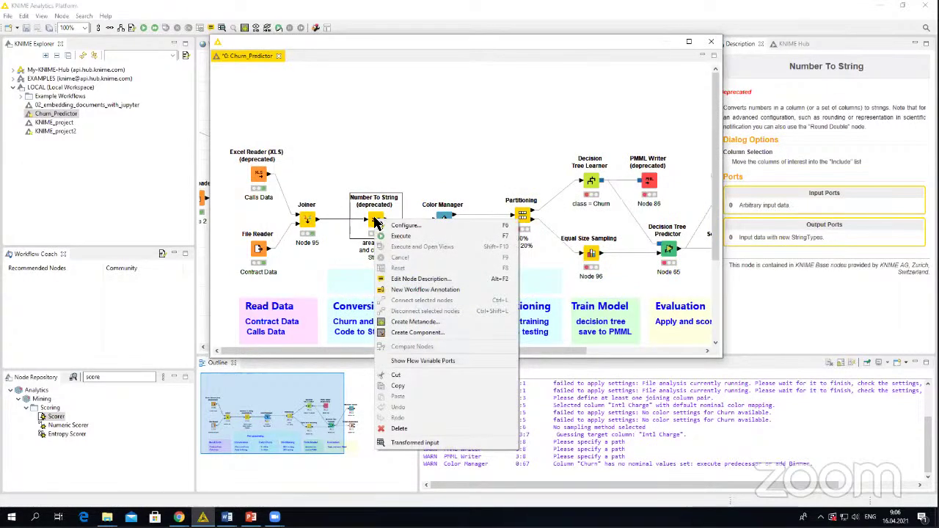
click(444, 220)
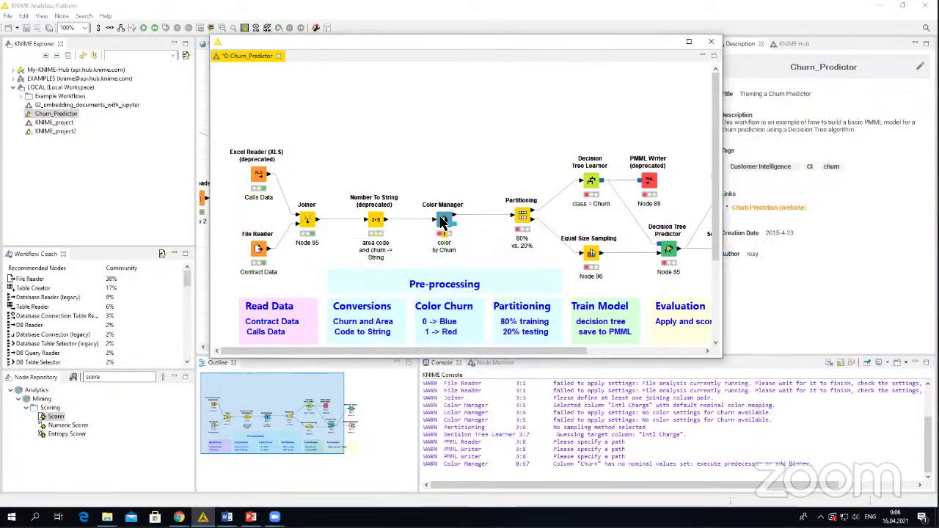
right_click(444, 222)
click(462, 224)
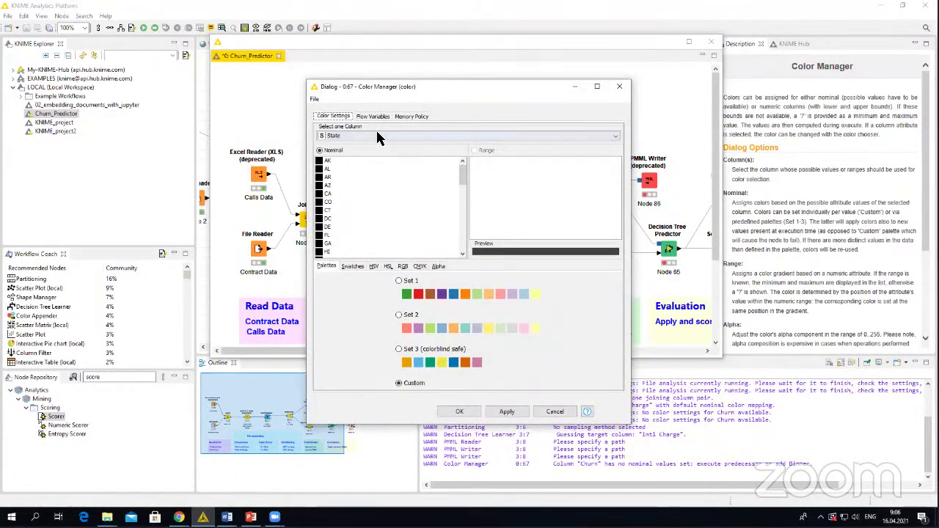
click(619, 88)
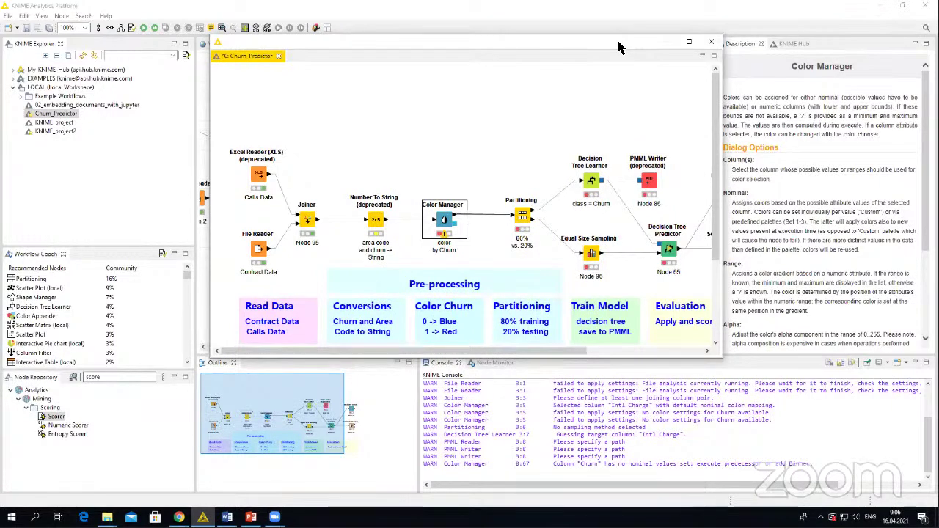
drag(618, 47, 610, 62)
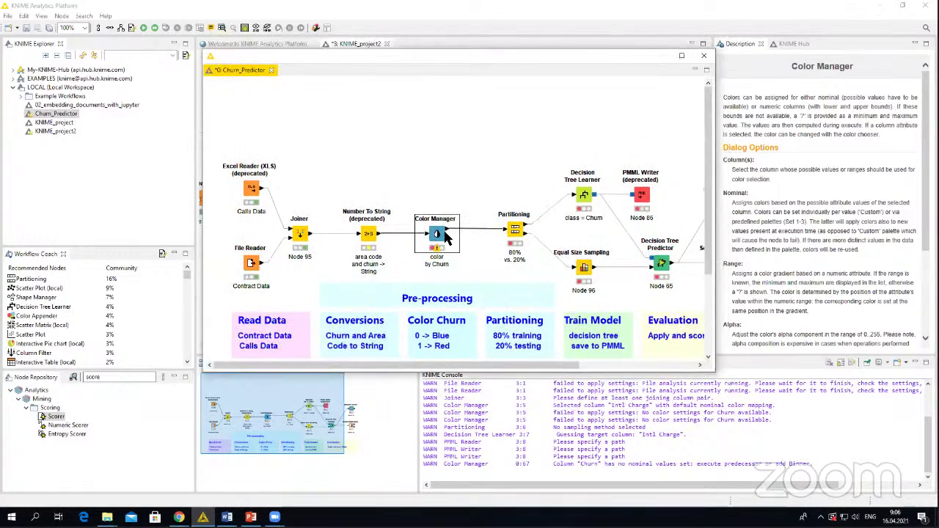
Try to set the Partitioning node's relative first partition size to 70%, keeping the random seed.
right_click(516, 229)
click(539, 232)
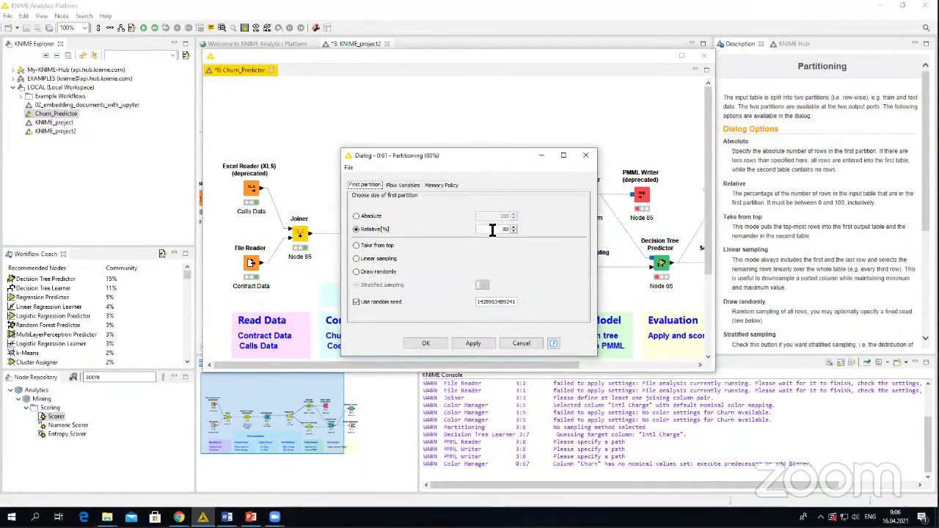
double_click(505, 230)
text(70)
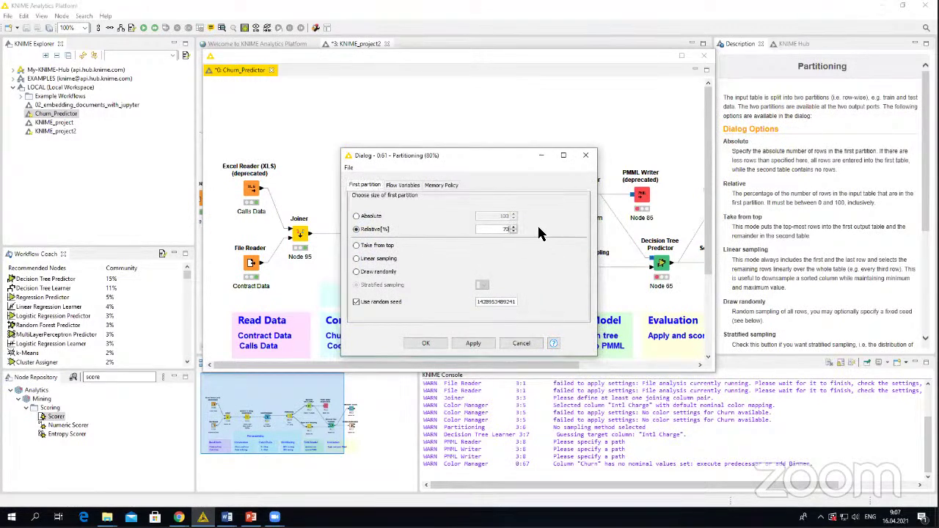
click(426, 345)
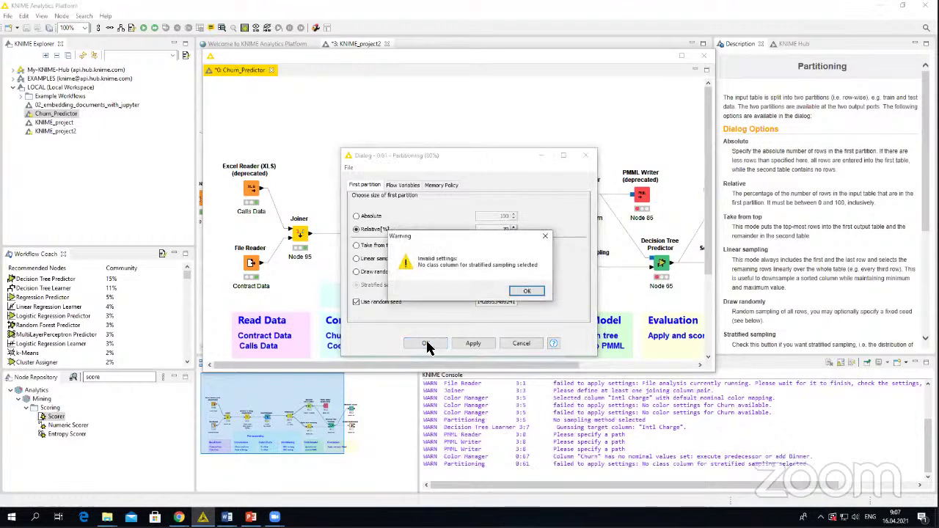
click(527, 291)
click(445, 345)
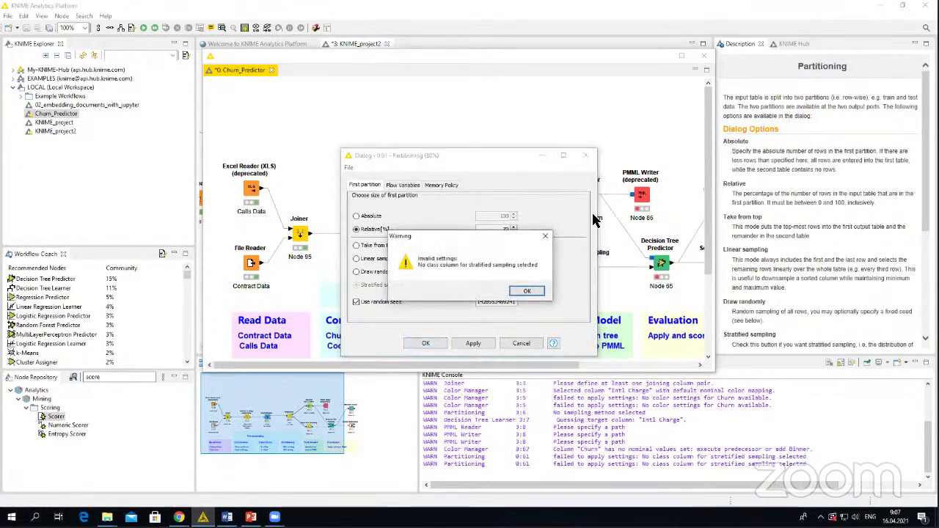
click(527, 291)
click(587, 157)
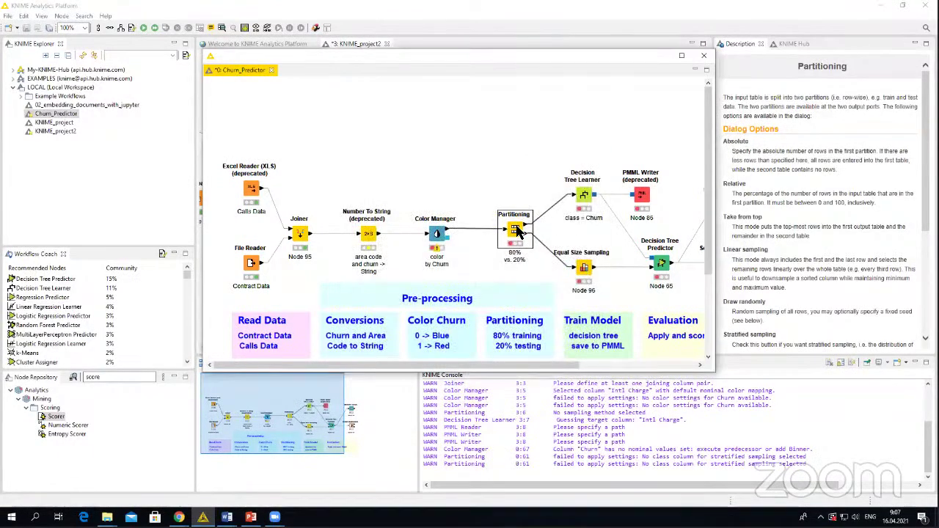
Try to execute all executable nodes of the Churn_Predictor workflow from the detached workflow window.
click(154, 28)
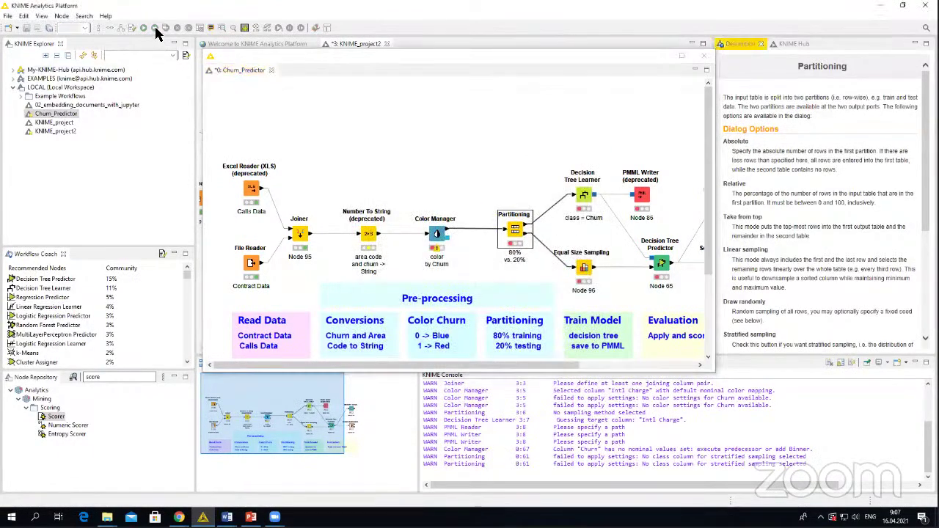
click(437, 236)
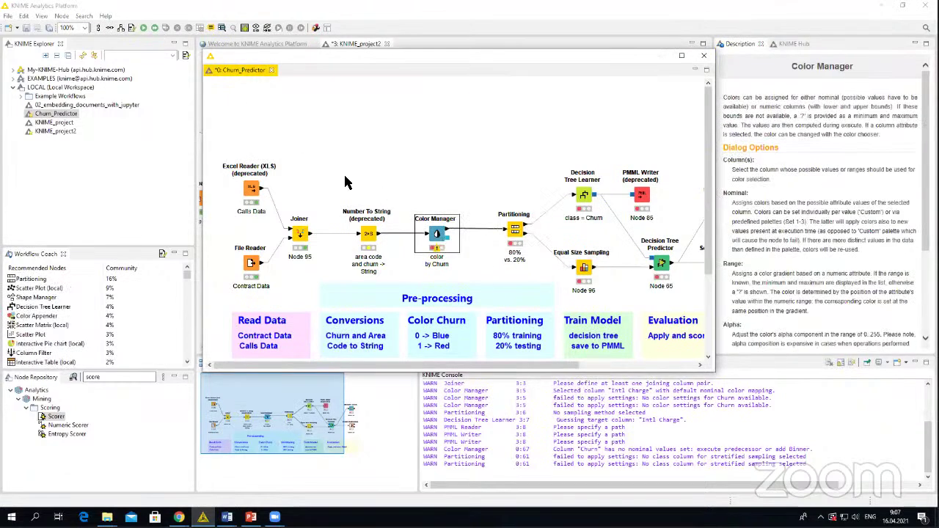
click(154, 28)
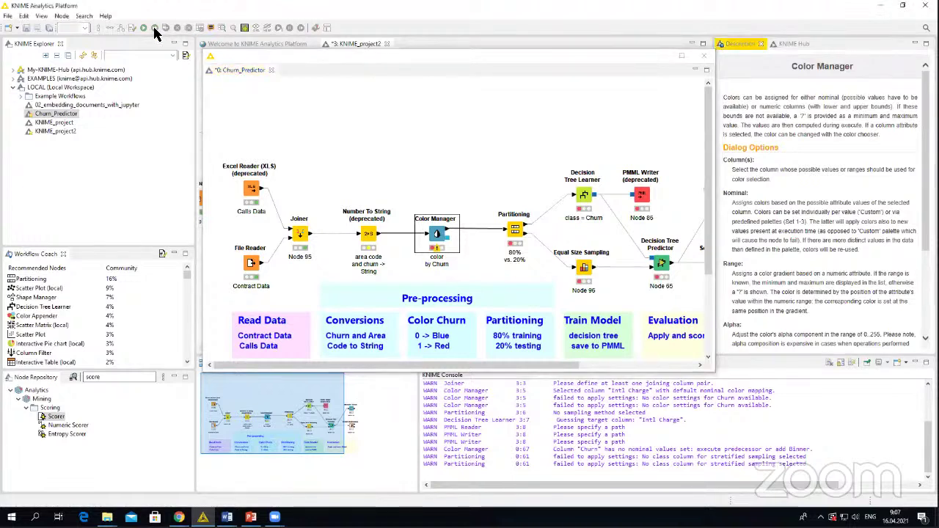
click(512, 231)
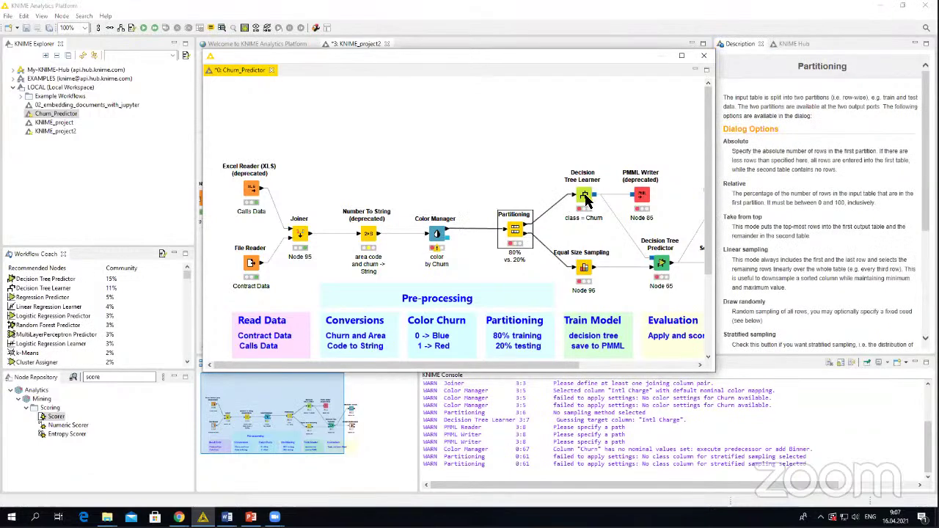
Try to open the Decision Tree Learner node's configuration.
right_click(584, 197)
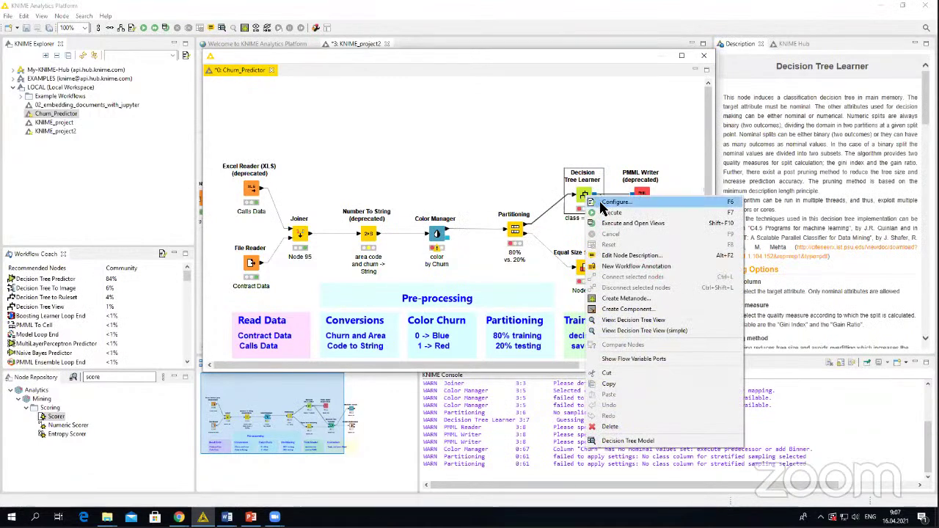
click(603, 204)
click(538, 293)
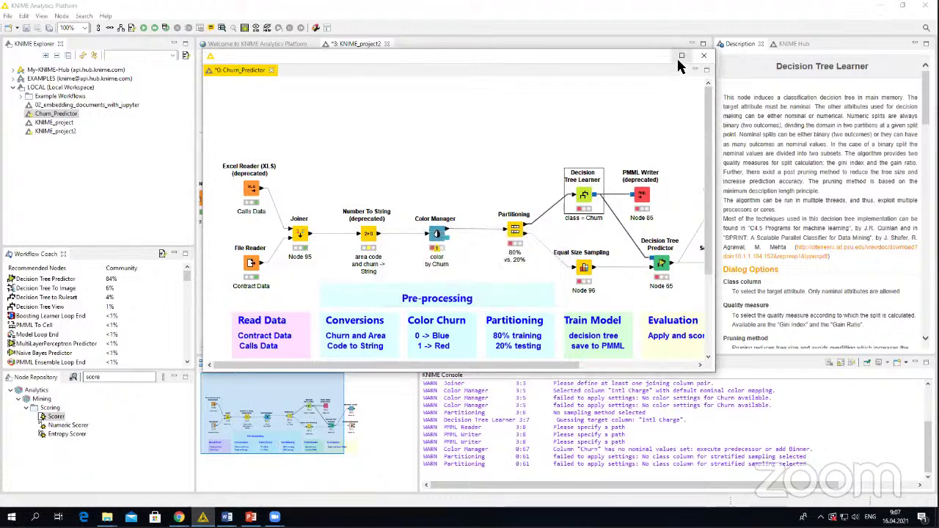
click(569, 136)
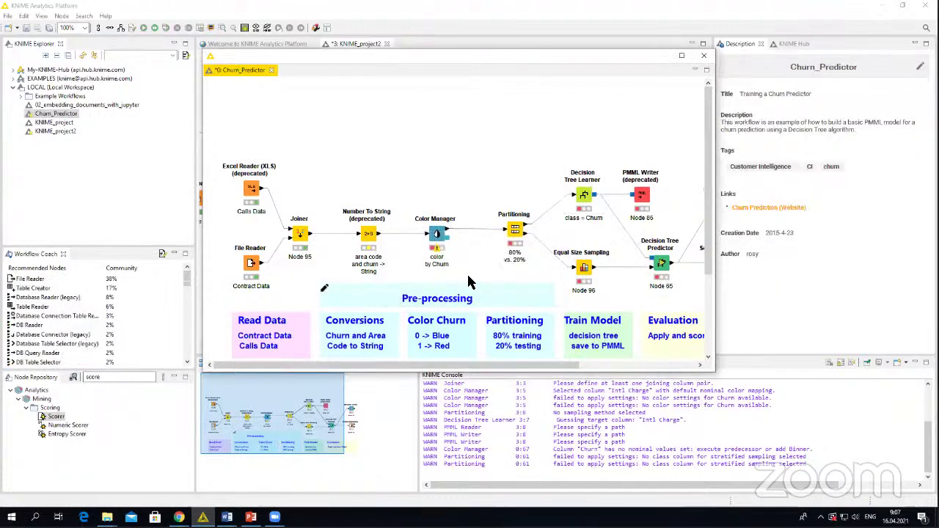
Check the input file path of the Calls Data Excel Reader again and keep CallsData.xls as its source.
right_click(250, 189)
click(278, 195)
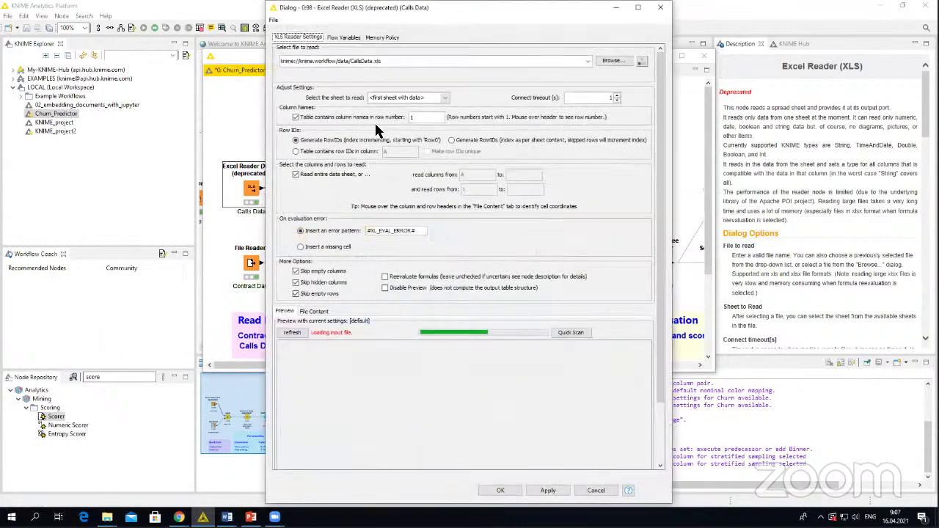
click(588, 63)
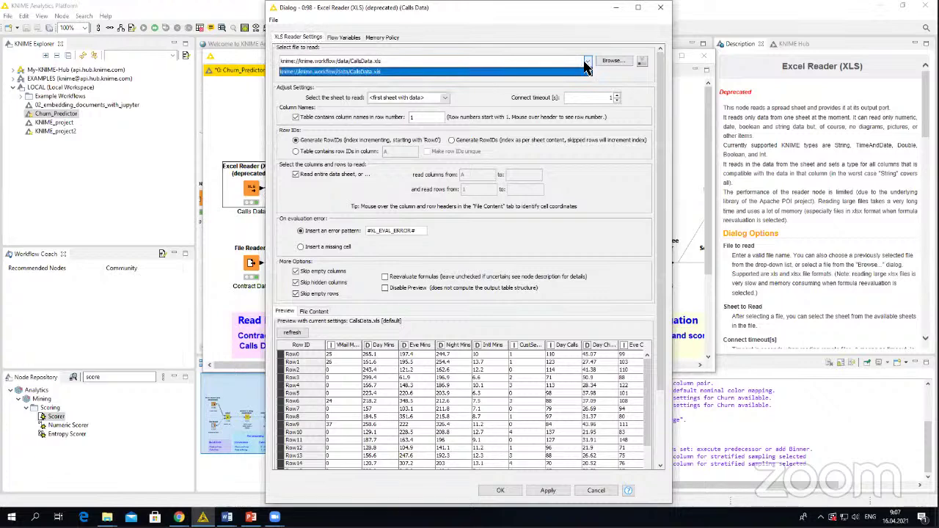
click(540, 72)
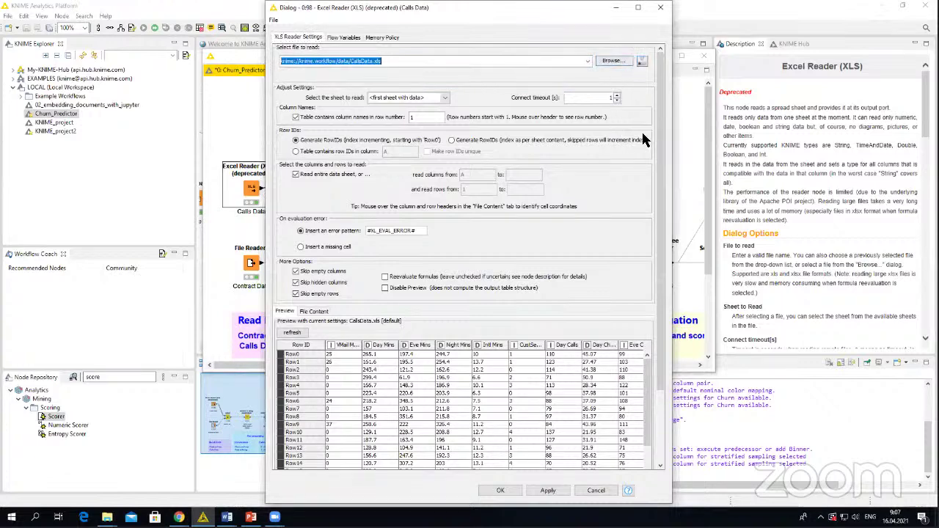
click(498, 492)
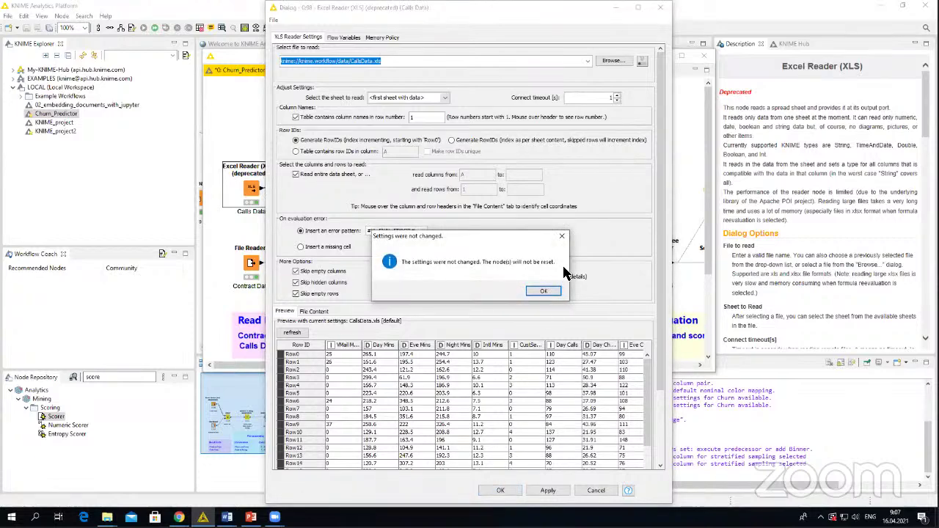
click(543, 291)
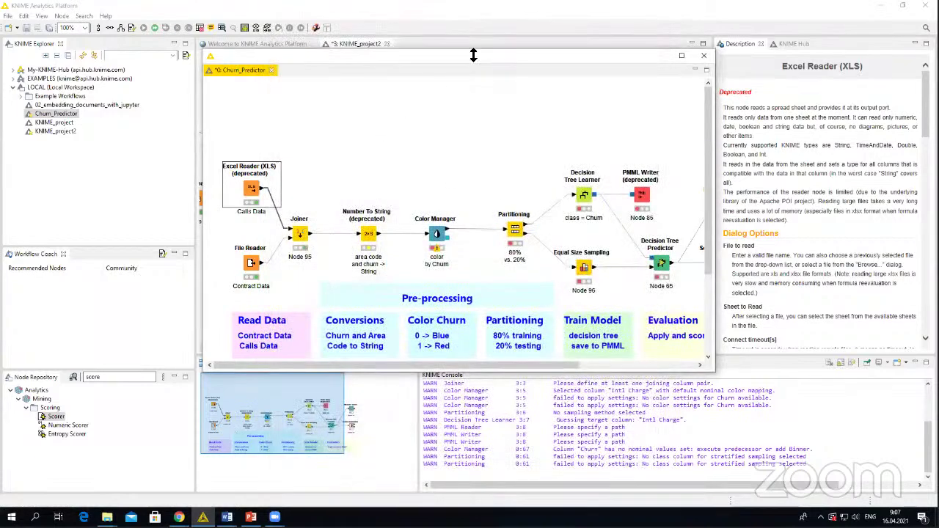
Try to execute the Number To String node and all other executable nodes.
click(373, 235)
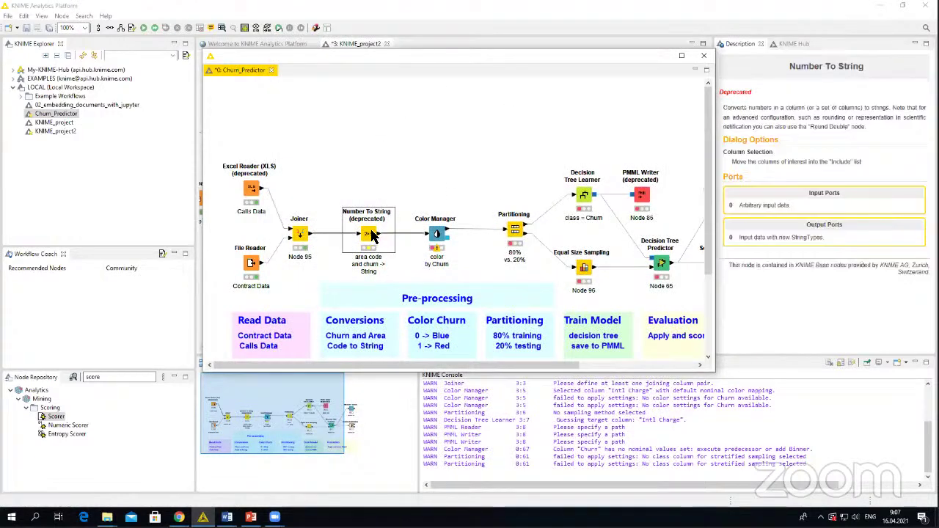
click(143, 28)
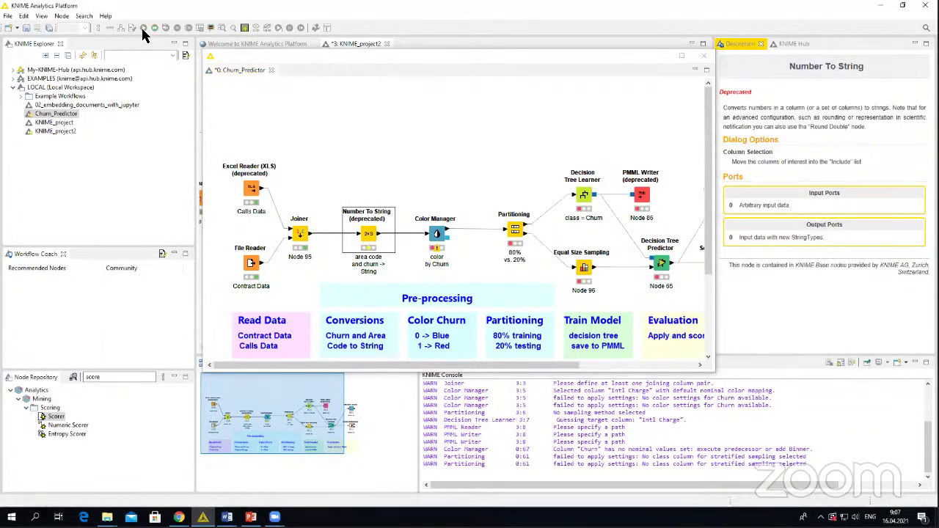
click(369, 245)
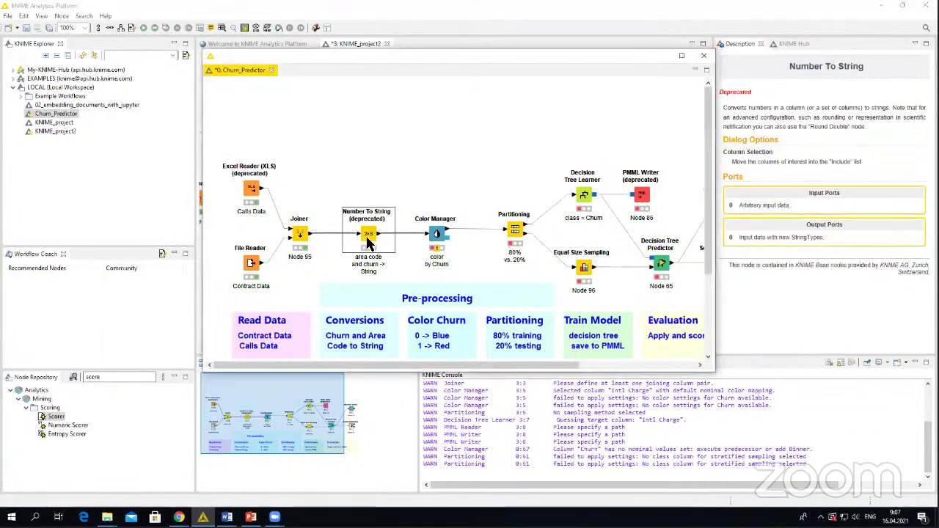
click(155, 28)
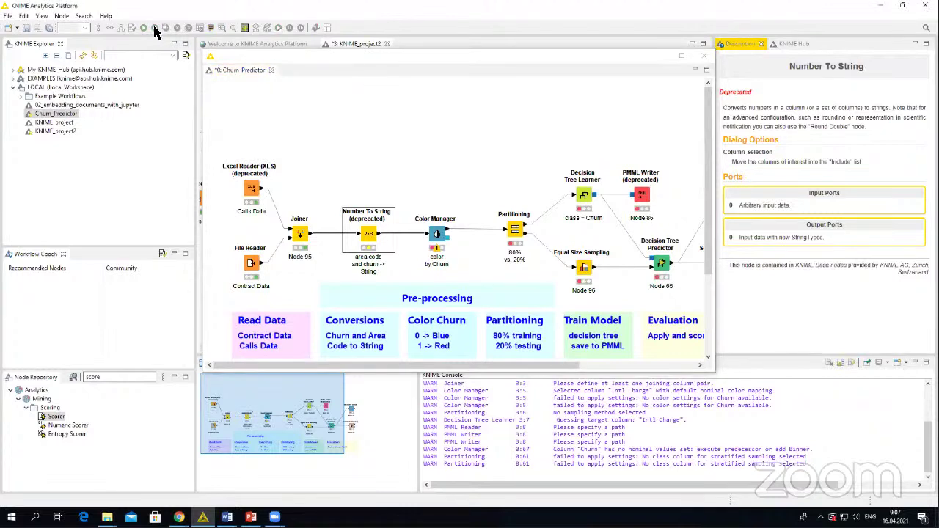
Dock the detached Churn_Predictor workflow editor into the main window and maximize it.
drag(446, 61, 455, 79)
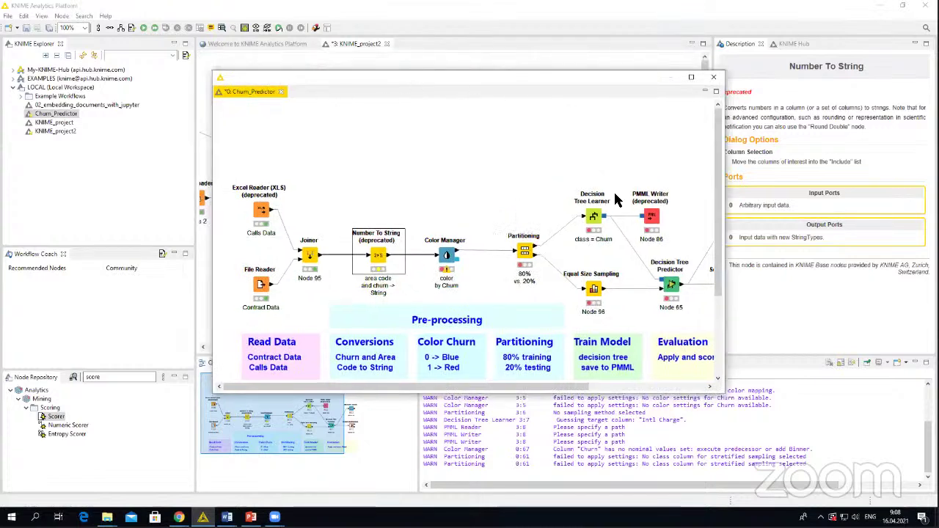
drag(273, 94, 282, 63)
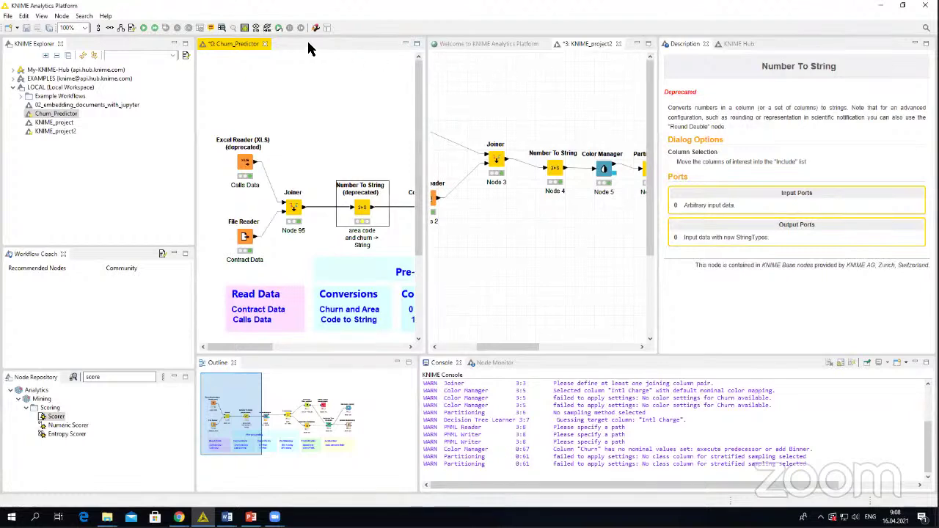
click(417, 43)
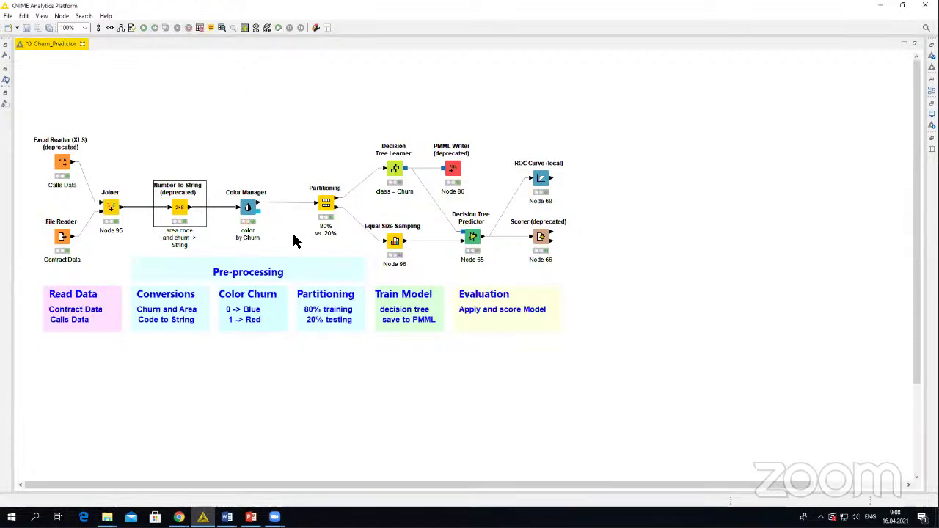
Review the Color Manager's colors for the Churn values and examine its output table with colors.
right_click(249, 209)
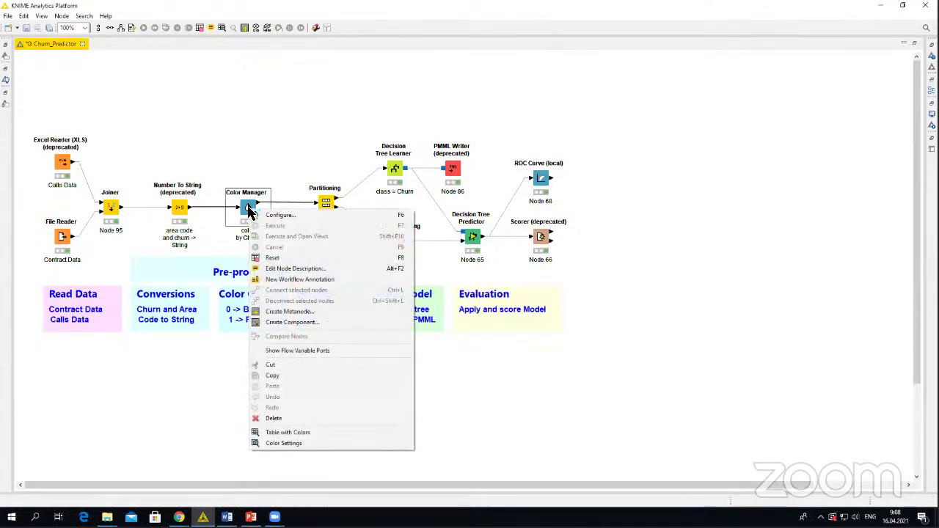
click(273, 215)
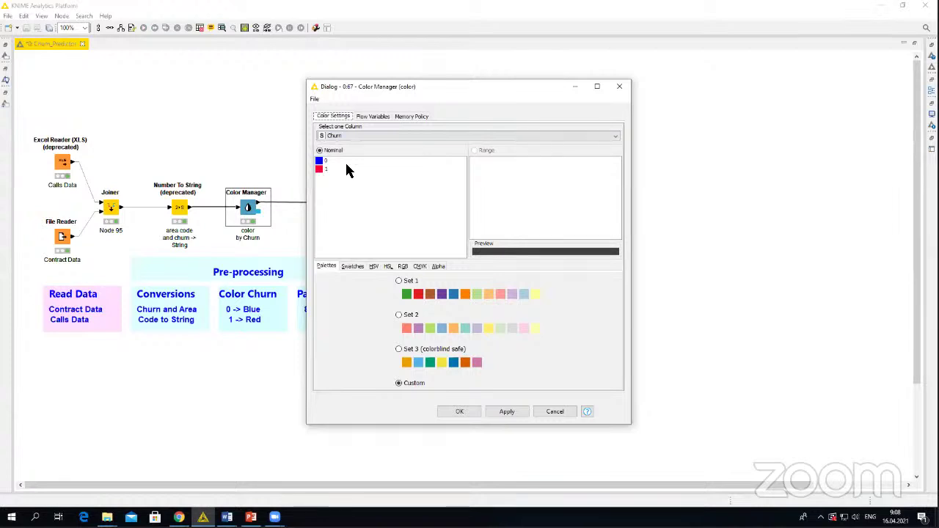
click(621, 88)
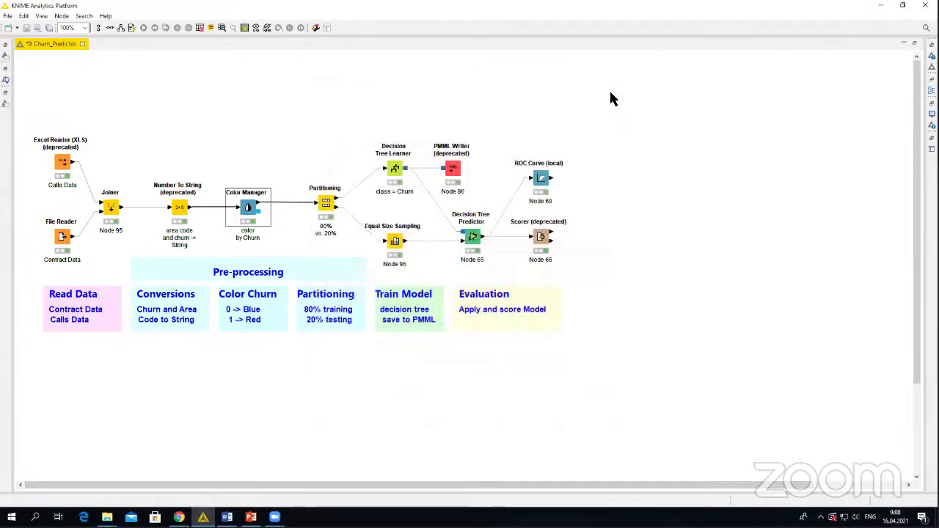
right_click(248, 209)
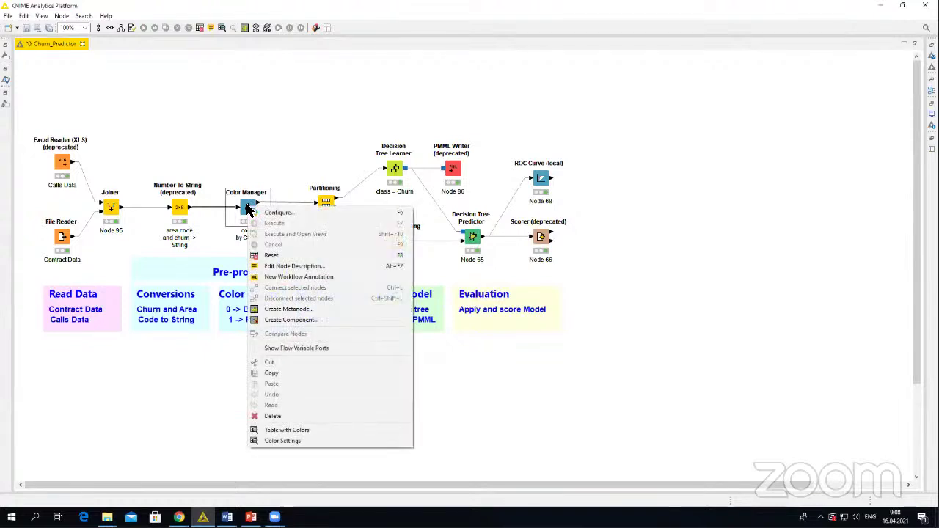
click(297, 431)
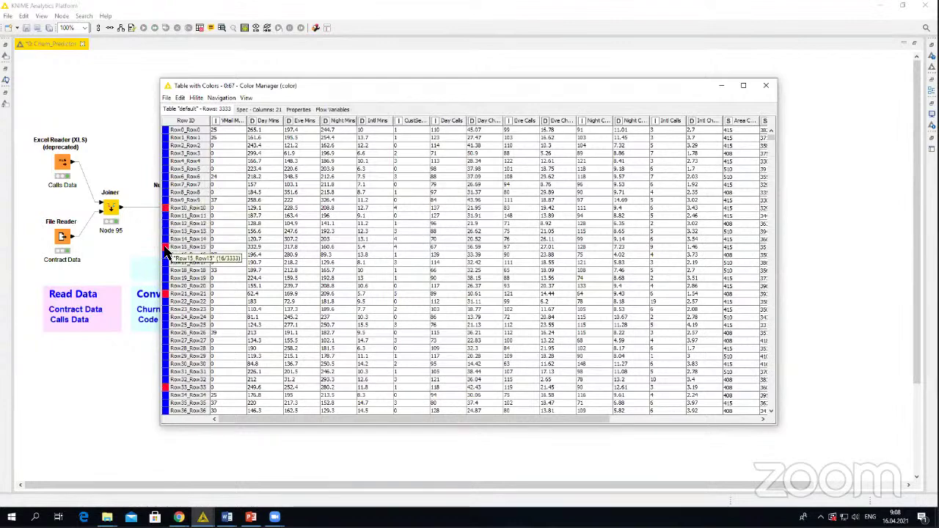
Examine the row colors in the Color Manager's output table against the Churn column, and close the table.
scroll(236, 238, down, 15)
scroll(236, 247, down, 8)
scroll(263, 226, up, 20)
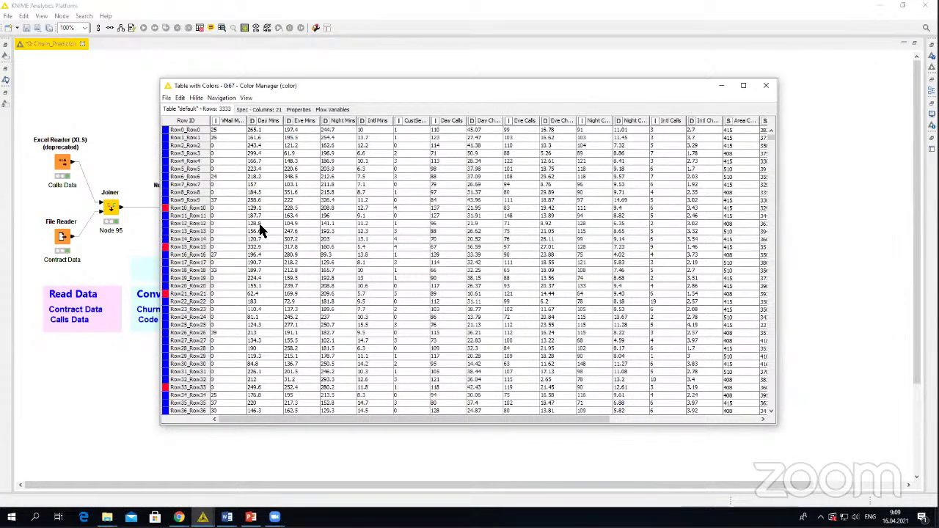
scroll(273, 180, down, 20)
scroll(279, 200, down, 20)
scroll(287, 211, up, 5)
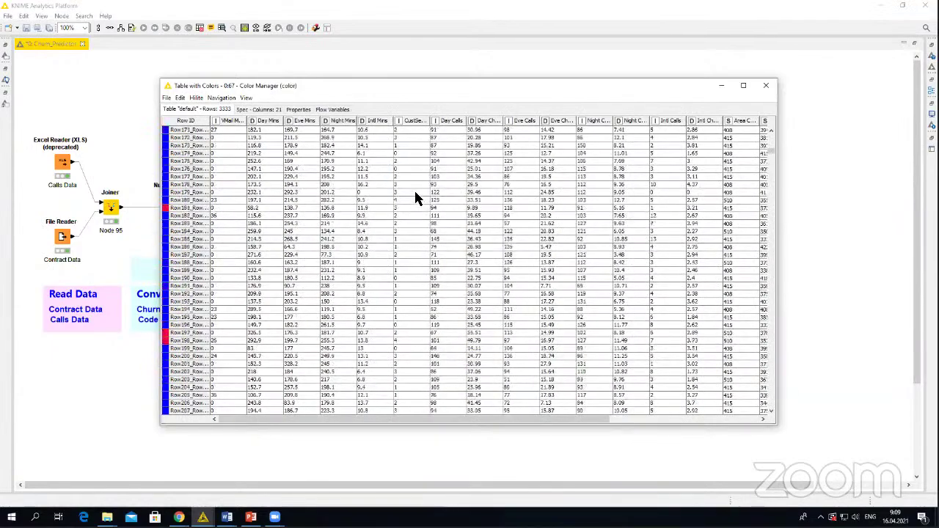
scroll(411, 183, up, 17)
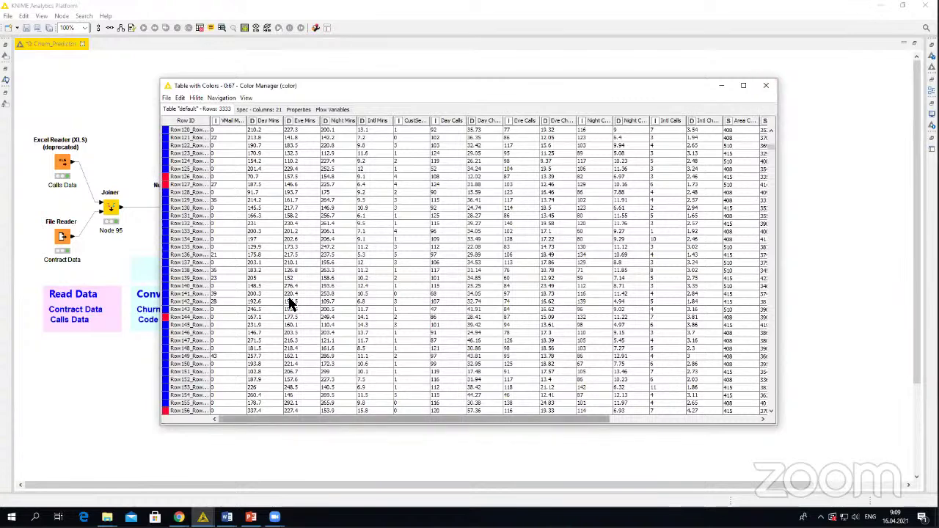
drag(382, 421, 545, 430)
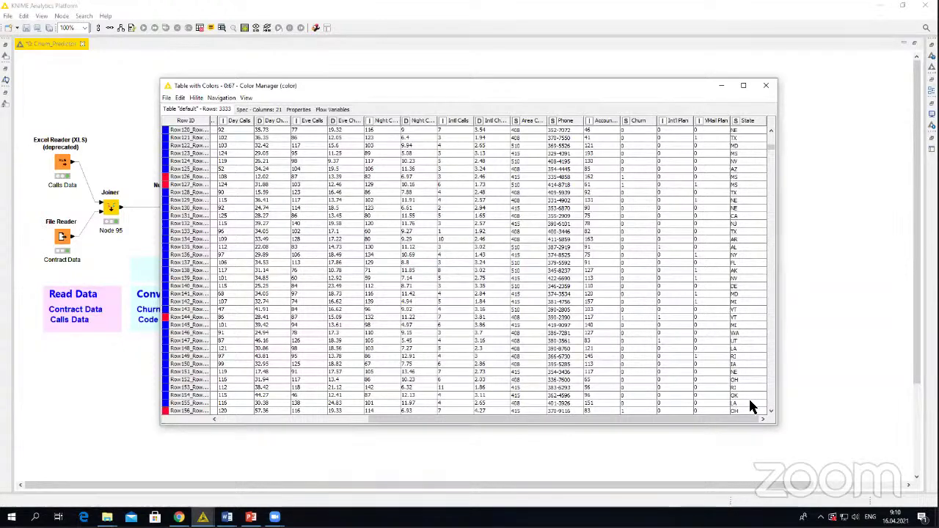
click(765, 87)
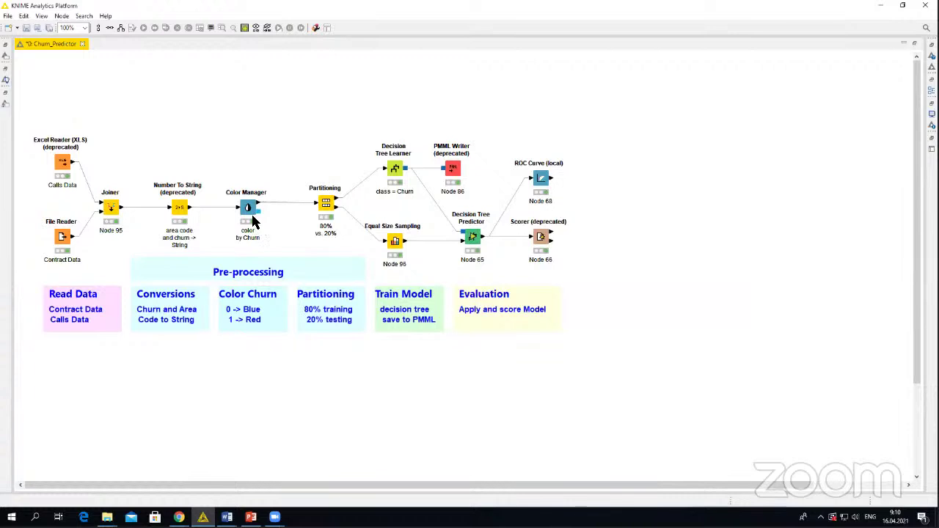
Review the Decision Tree Learner's general, root split and binary nominal split options, then apply the settings and reset the connected nodes.
right_click(326, 204)
click(390, 176)
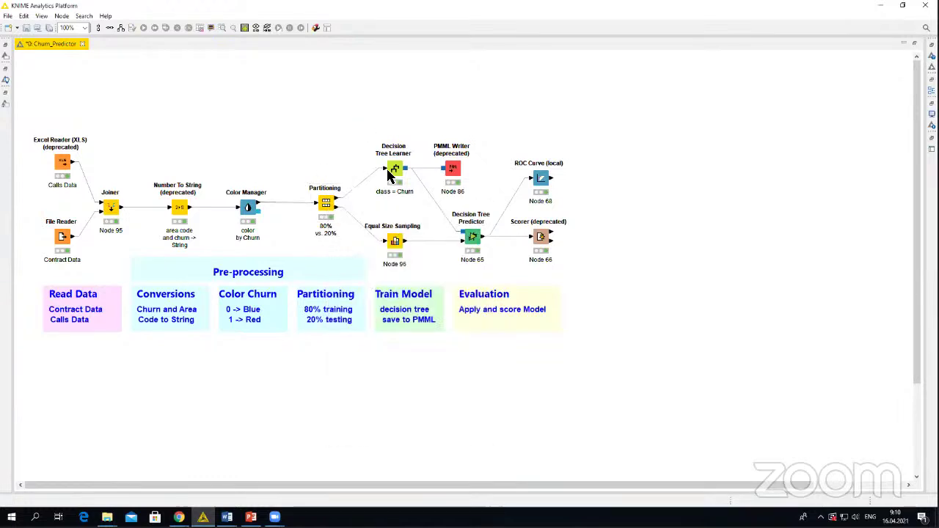
right_click(394, 171)
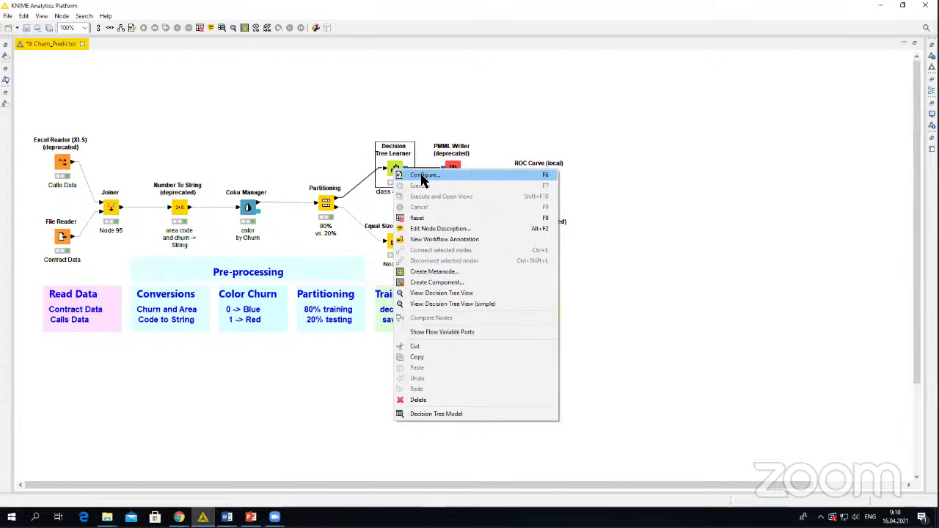
click(422, 178)
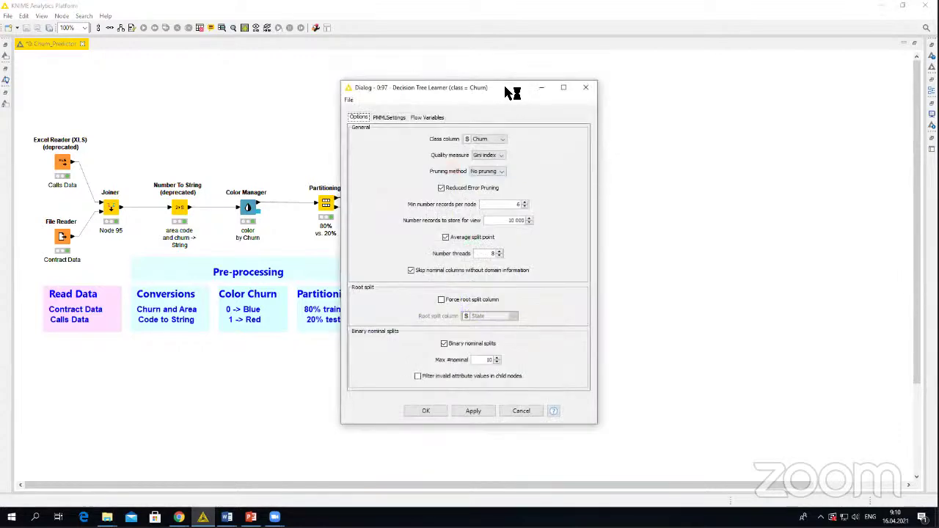
drag(512, 92, 761, 75)
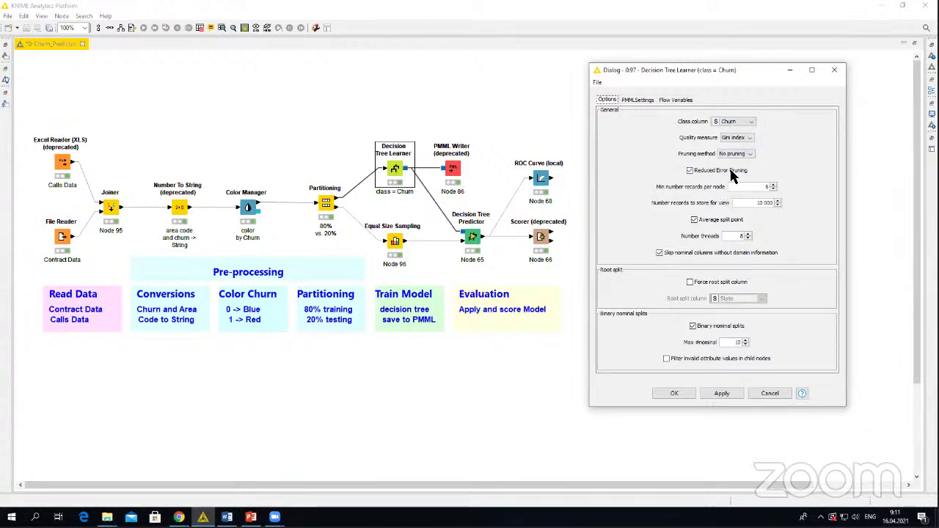
click(773, 185)
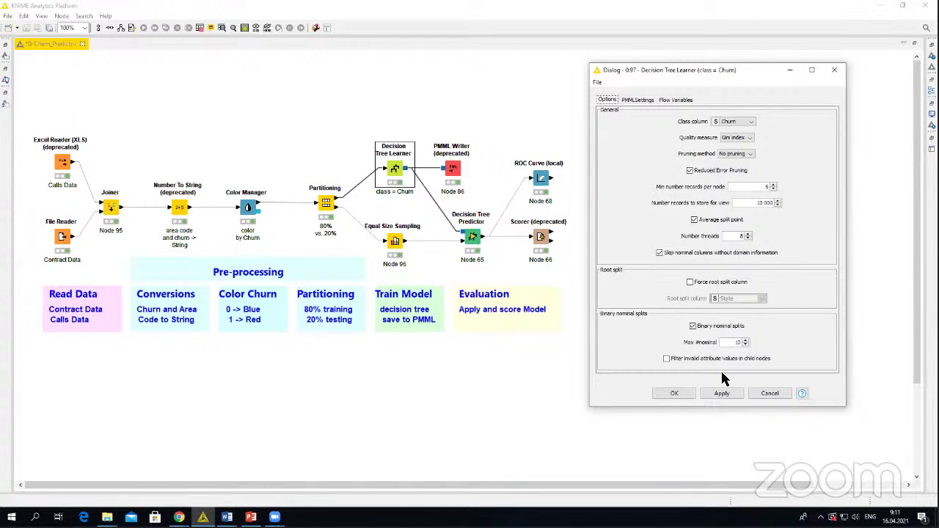
click(676, 393)
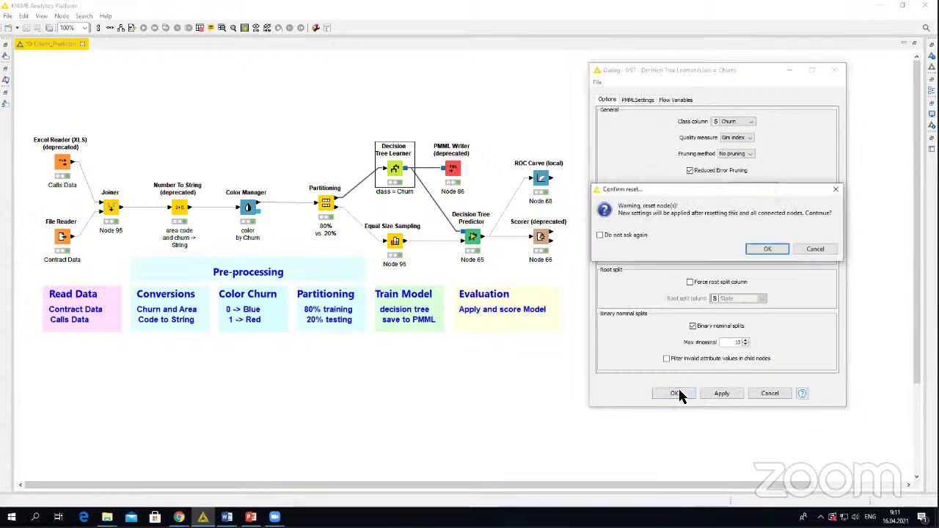
click(759, 248)
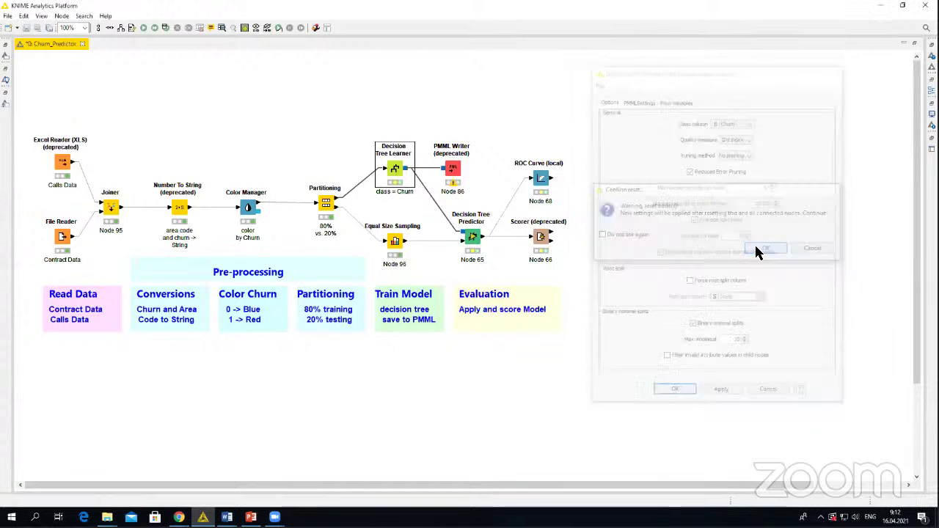
Set the PMML Writer's output location to the existing model.pmml in the Churn_Predictor workflow's data folder.
right_click(453, 172)
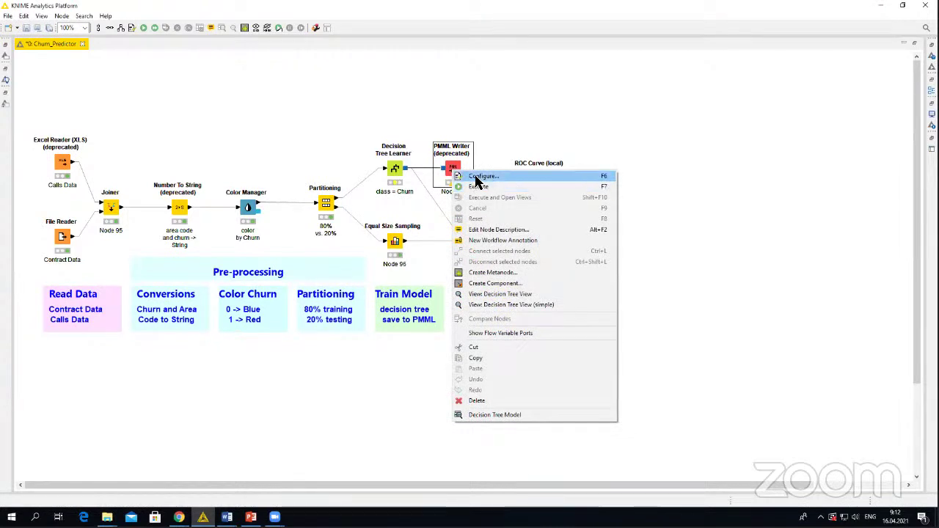
click(477, 178)
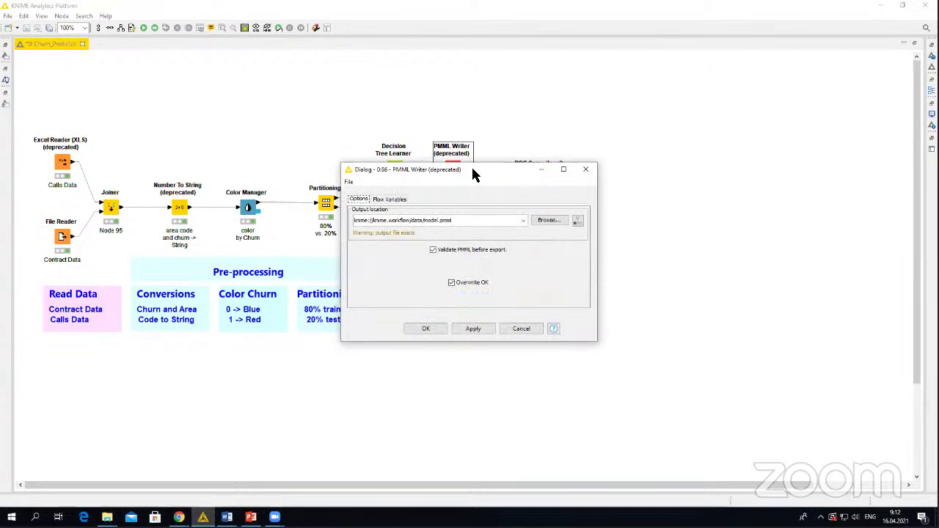
drag(475, 173, 688, 126)
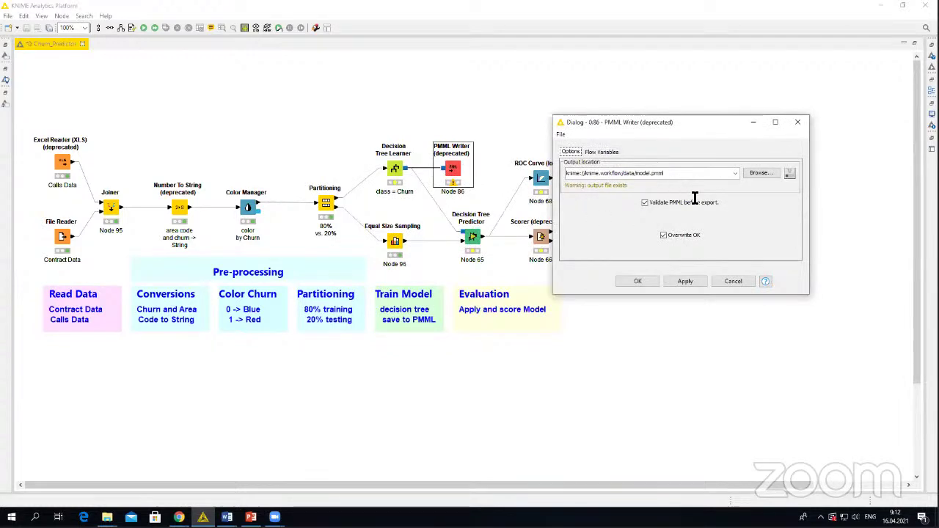
drag(653, 174, 669, 175)
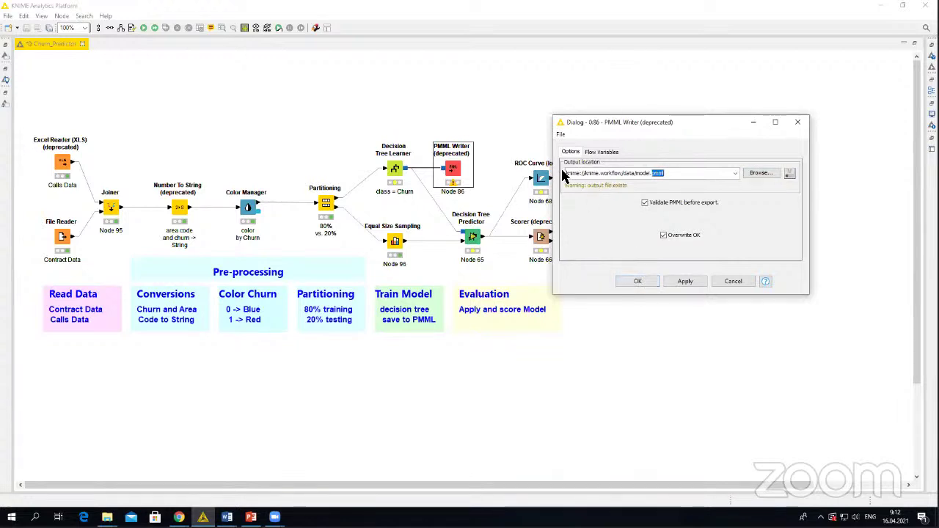
drag(566, 174, 621, 174)
click(622, 174)
click(760, 173)
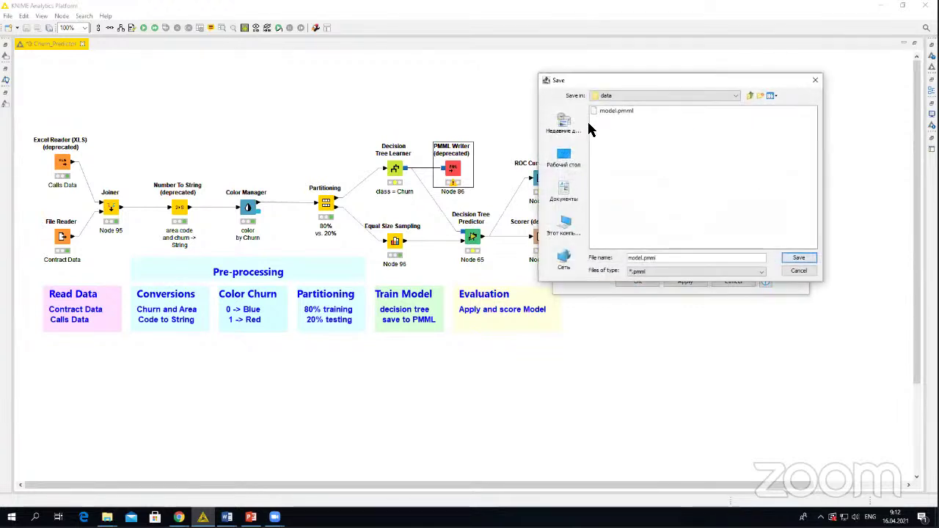
click(808, 260)
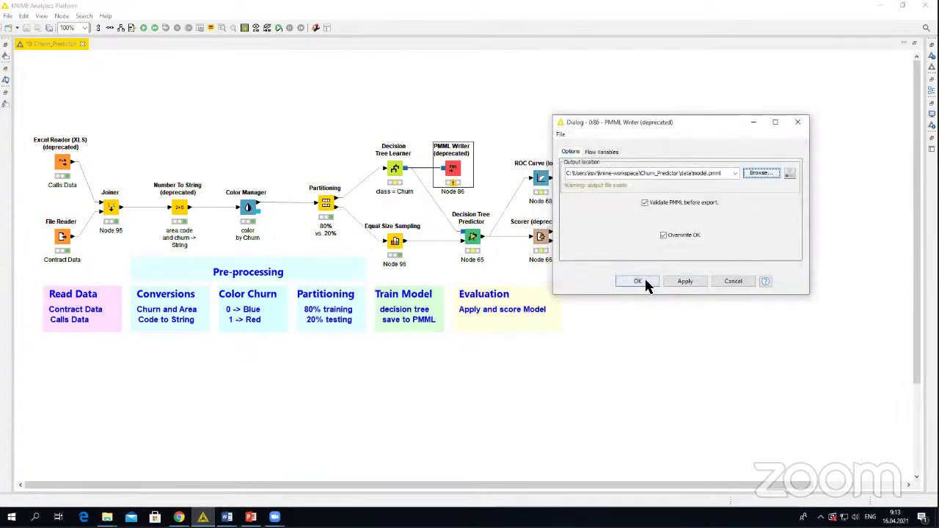
click(638, 282)
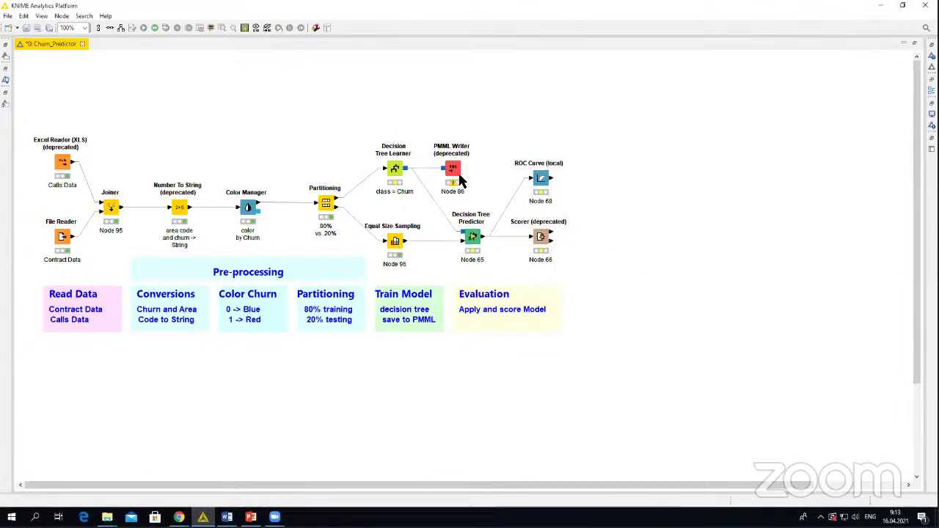
Review the Decision Tree Predictor's options, keeping the default prediction column name, and execute all executable nodes.
right_click(473, 242)
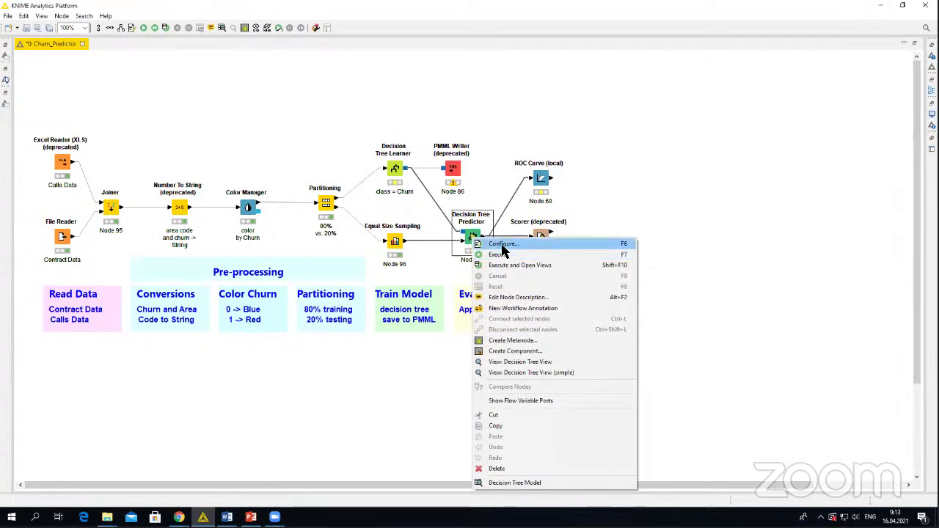
click(503, 245)
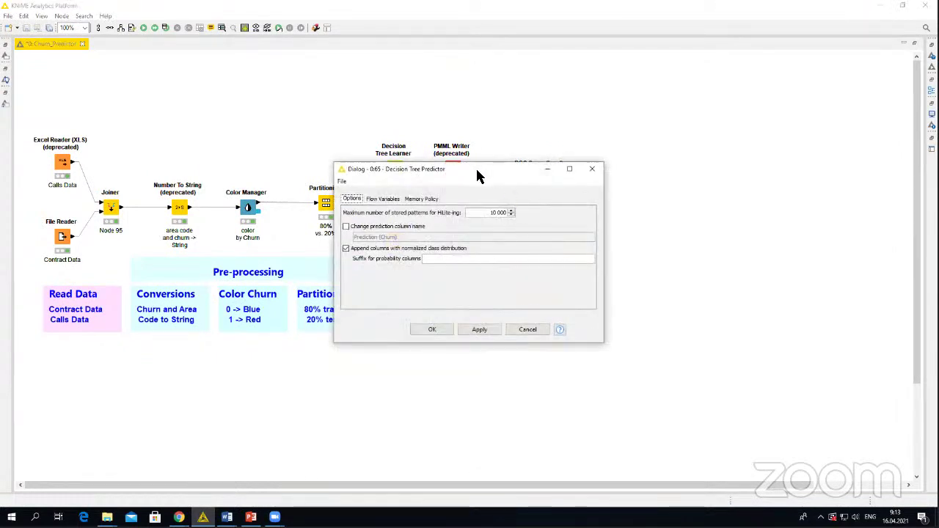
drag(487, 173, 603, 144)
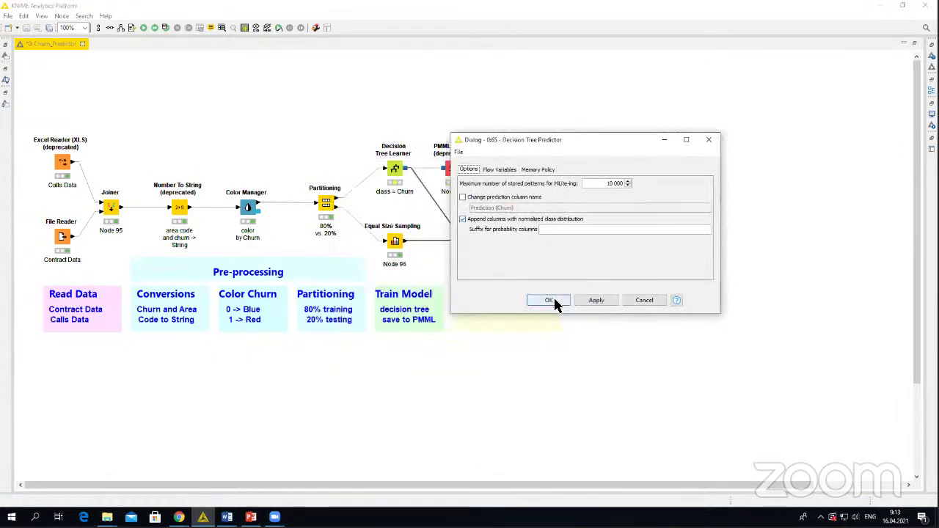
click(548, 300)
click(462, 198)
click(463, 199)
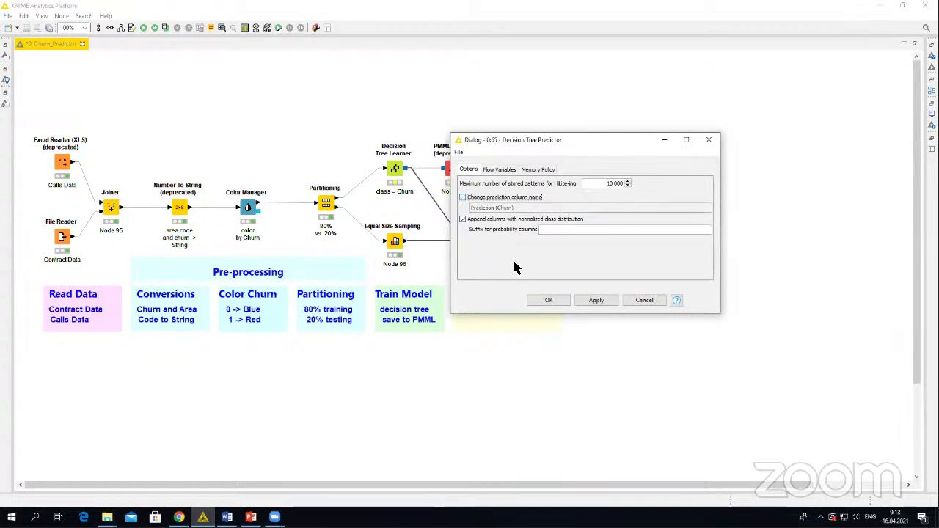
click(543, 299)
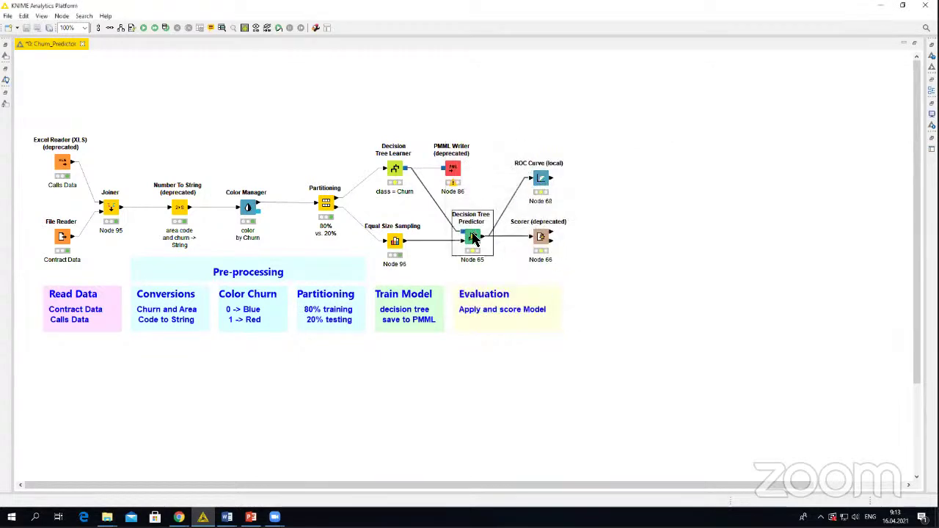
click(154, 29)
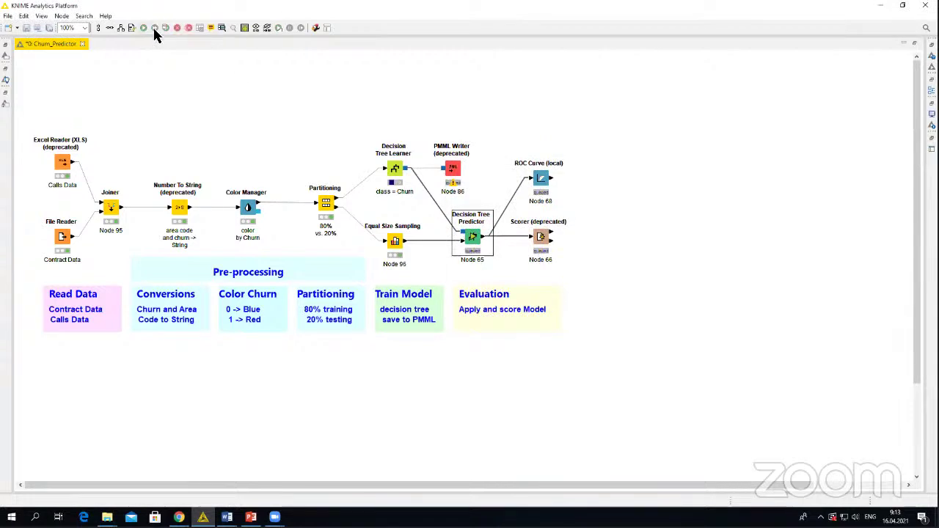
Check the ROC Curve node's class column, positive class value and included probability column, keeping its settings.
right_click(542, 179)
click(565, 184)
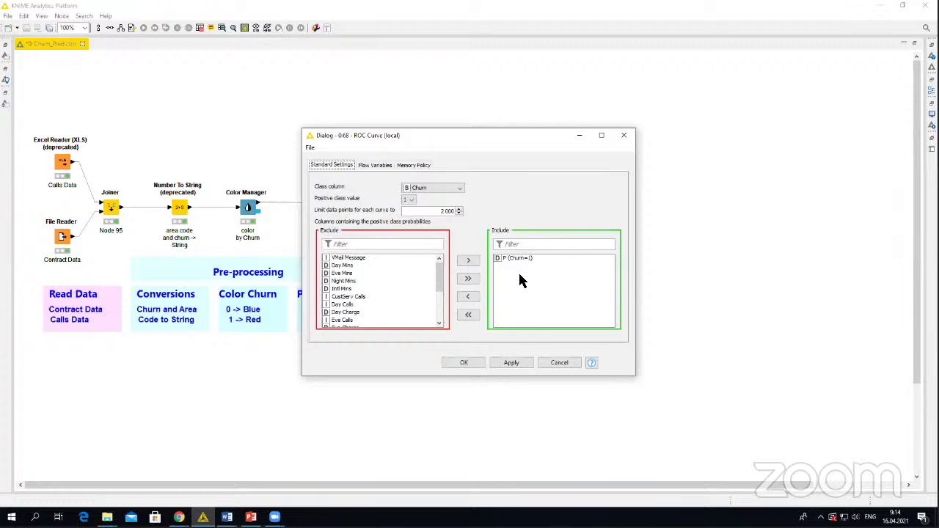
click(471, 366)
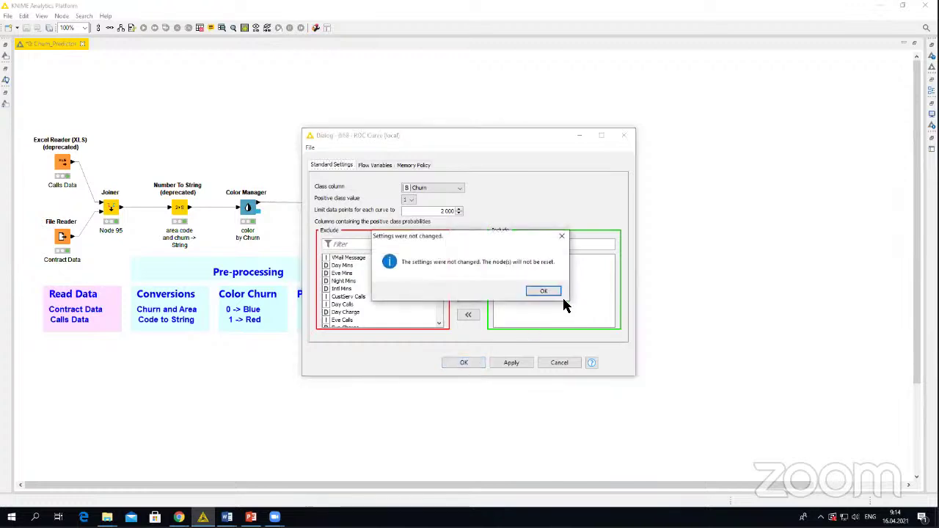
click(550, 291)
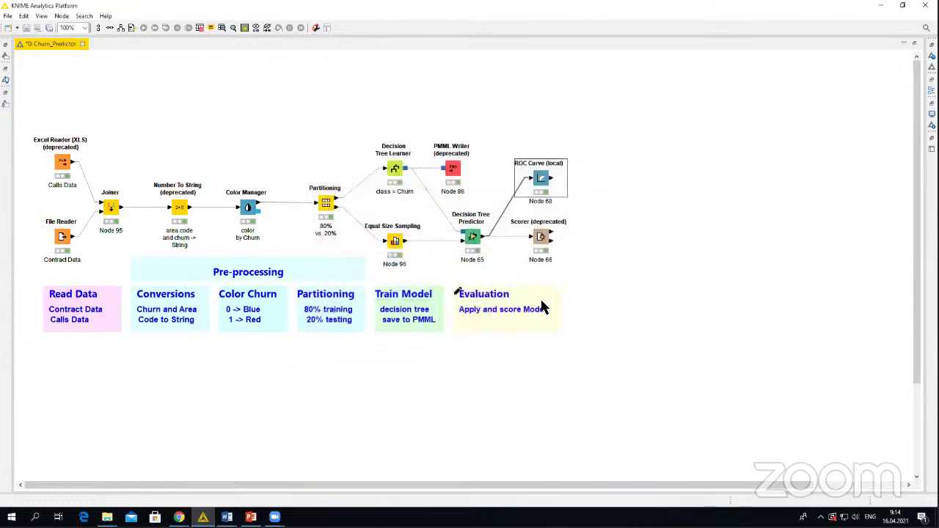
View the PMML structure of the Decision Tree Model attached to the Decision Tree Predictor, and close it.
right_click(475, 239)
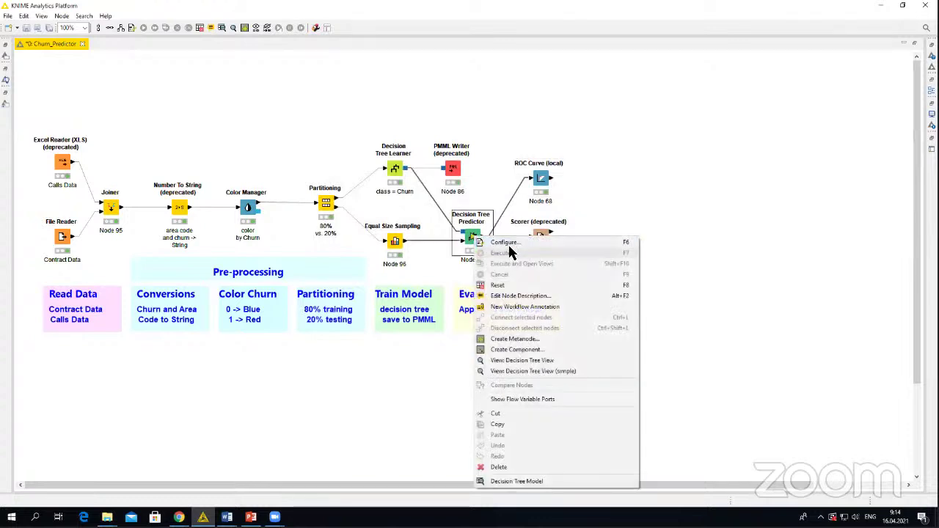
click(505, 480)
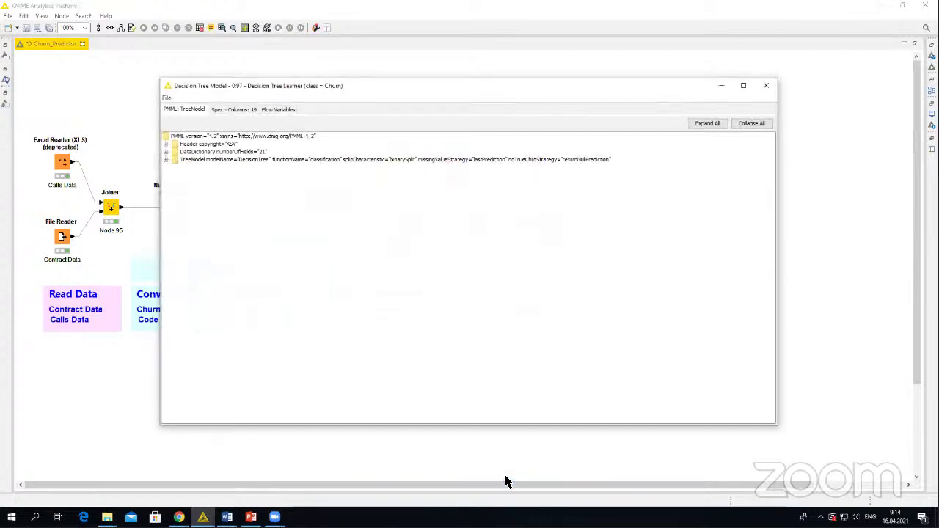
click(766, 86)
Show the Decision Tree View full screen and expand both branches below the Day Charge split to examine their splits.
right_click(477, 237)
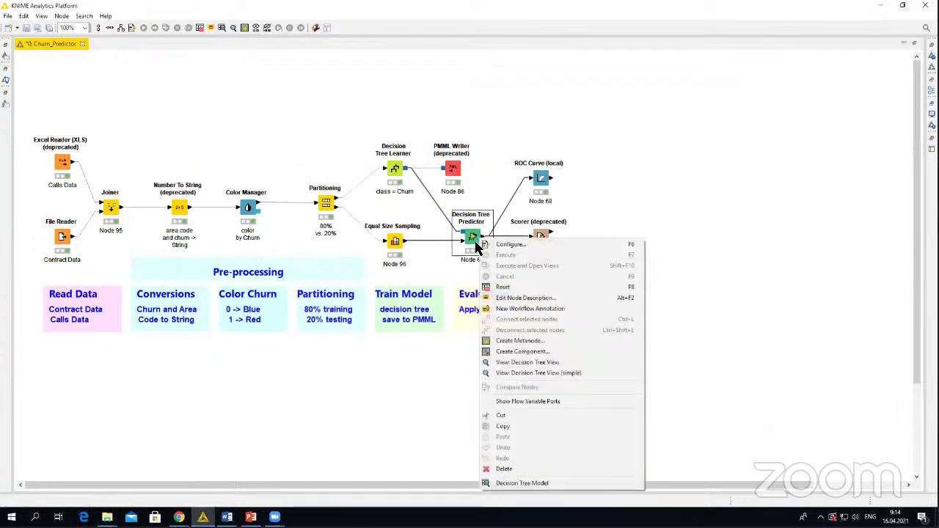
click(540, 363)
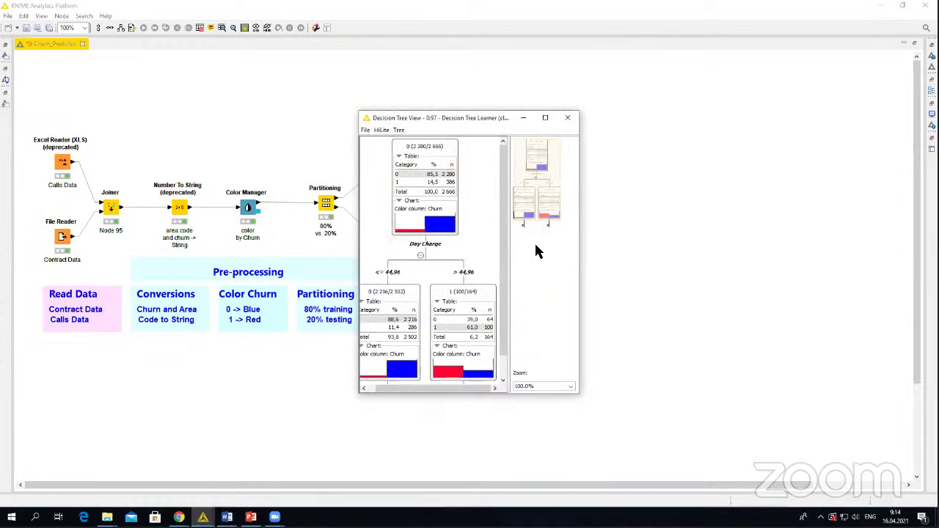
click(545, 118)
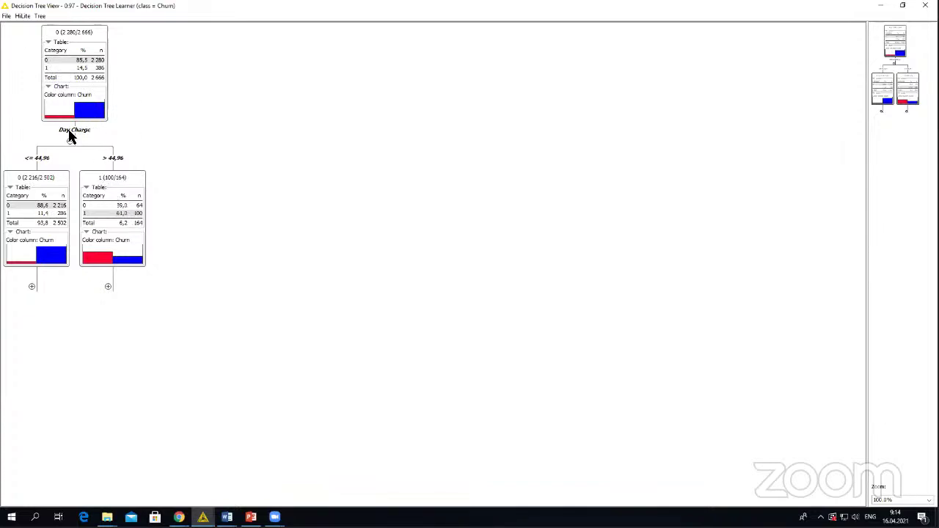
click(32, 287)
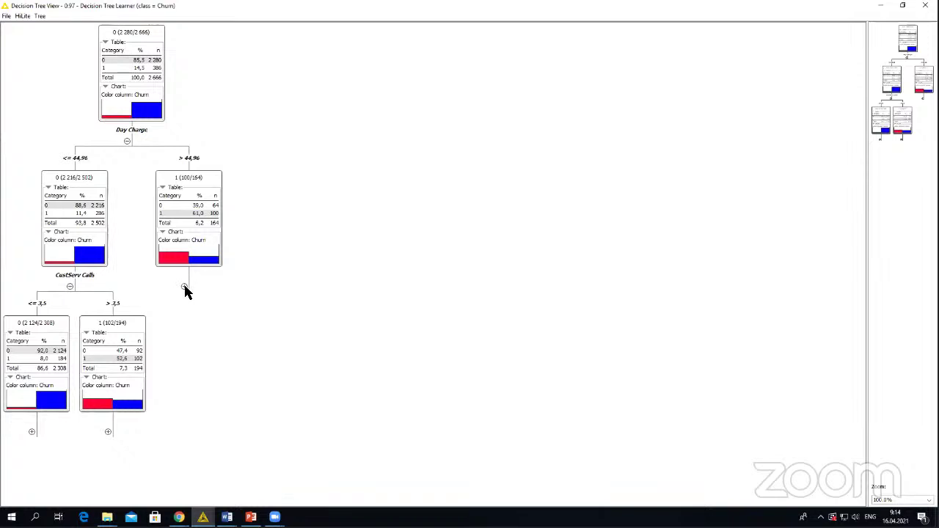
click(184, 287)
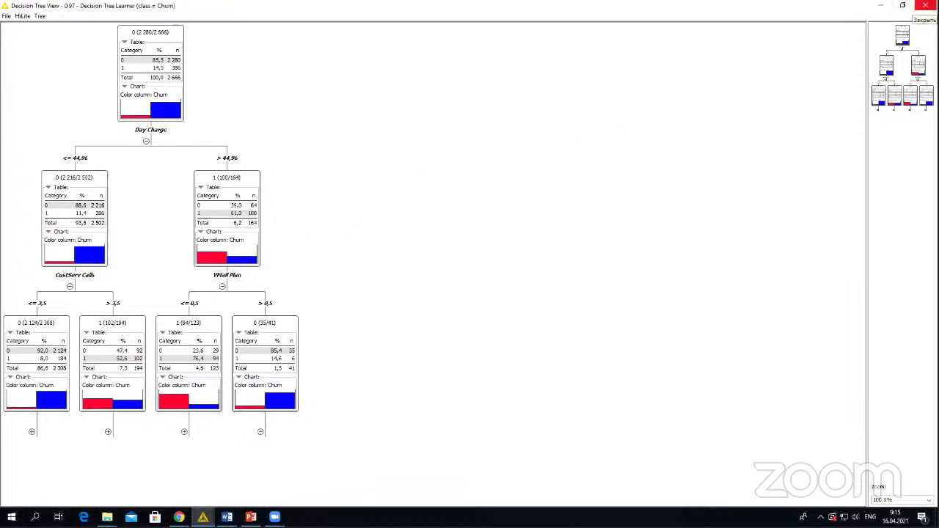
Close the Decision Tree View and save the changes in Churn_Predictor, dismissing the save request for KNIME_project2.
click(925, 5)
click(926, 5)
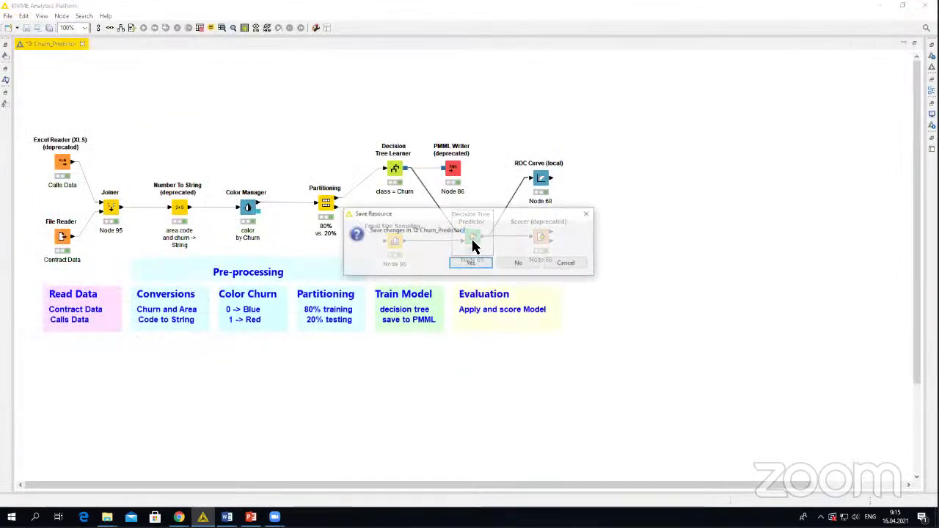
click(483, 262)
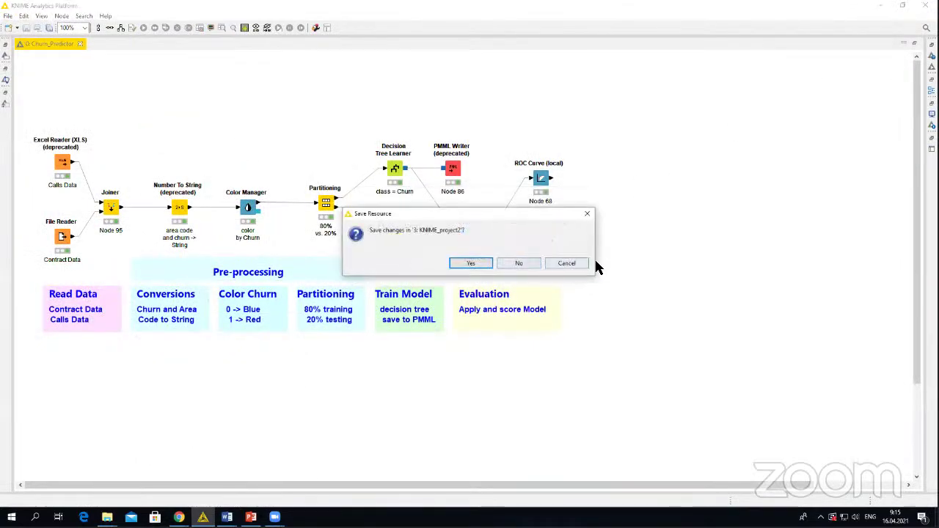
click(588, 214)
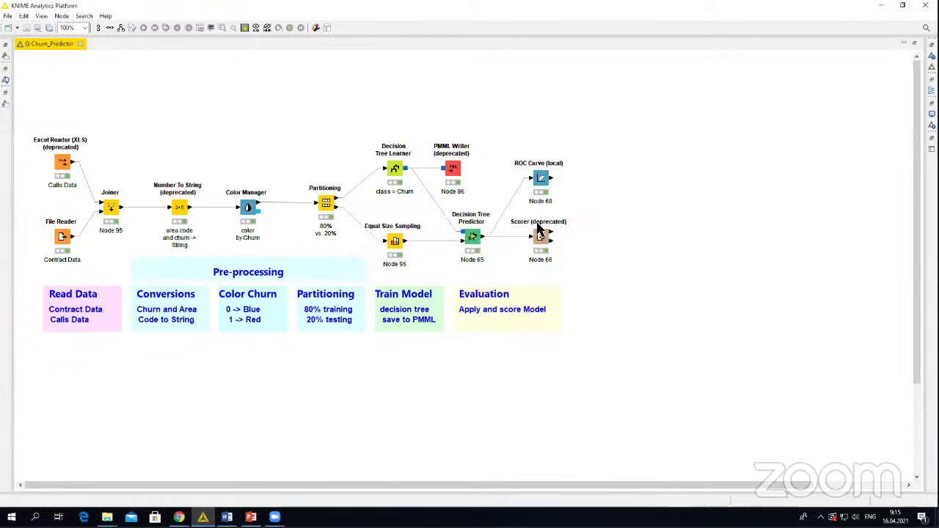
View the Decision Tree Model and the Decision Tree View offered on the ROC Curve node, closing each one.
right_click(541, 183)
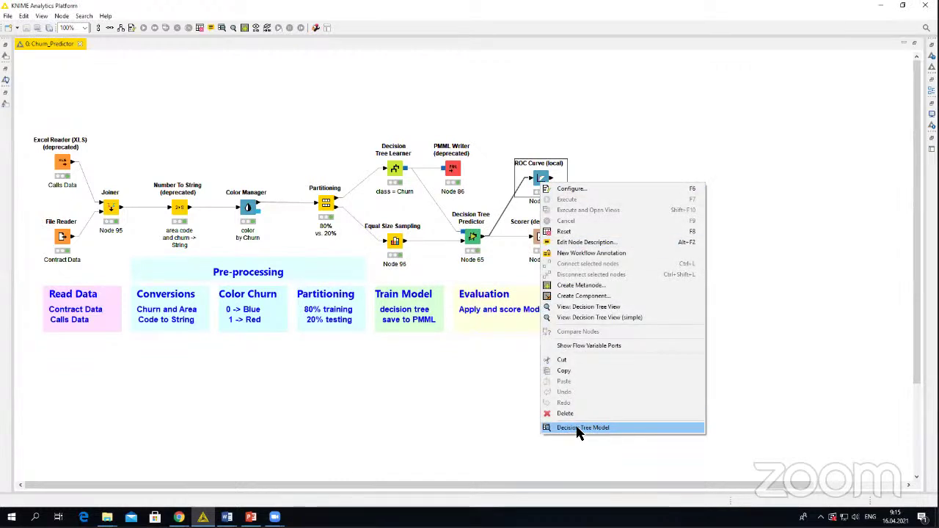
click(571, 430)
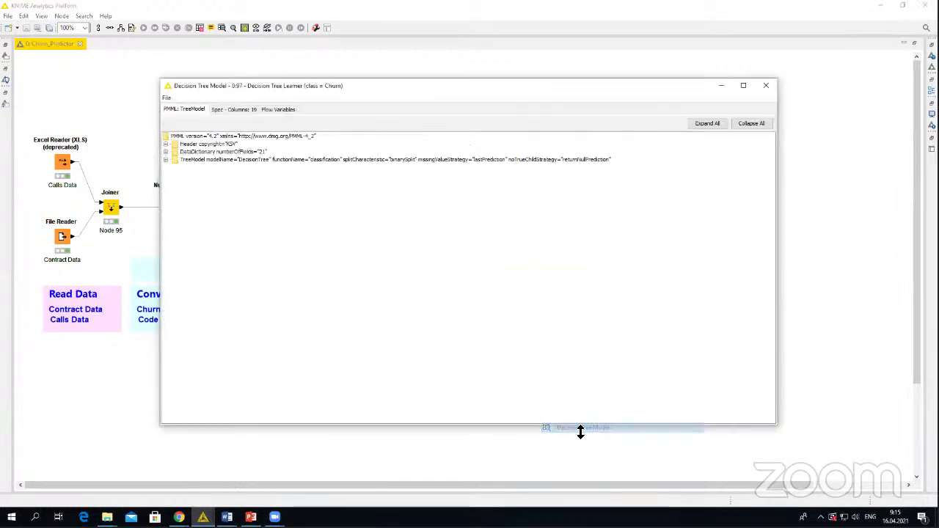
click(766, 85)
right_click(543, 182)
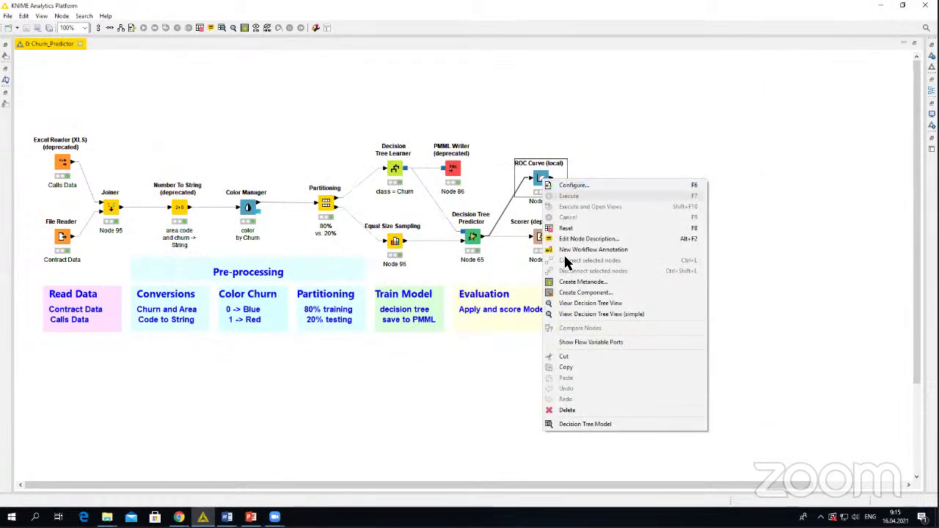
click(586, 303)
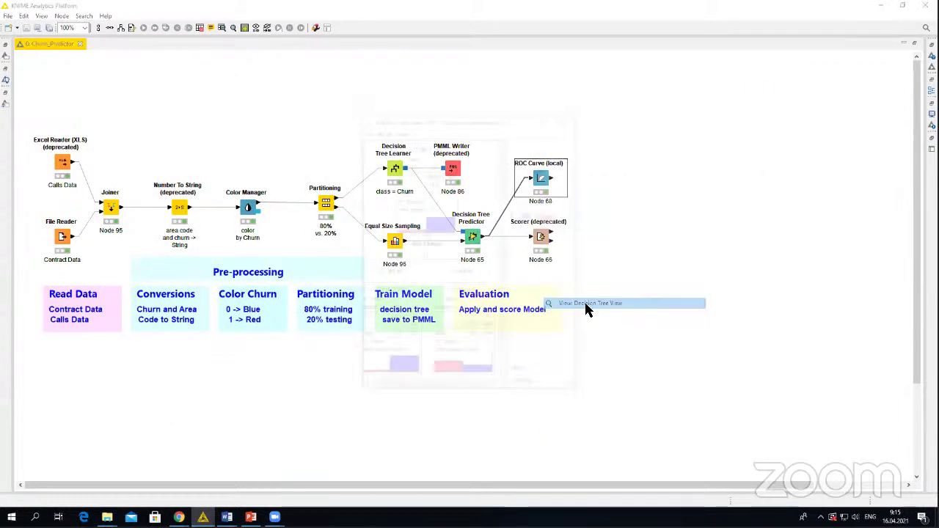
click(567, 118)
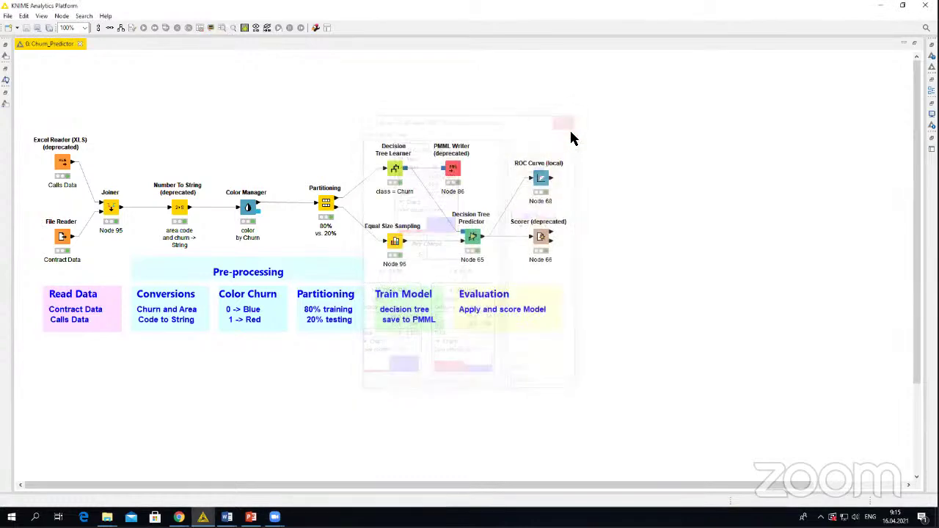
Examine the simple Decision Tree View, expanding both Day Charge branches and the CustServ Calls splits below the first, and close it.
right_click(540, 180)
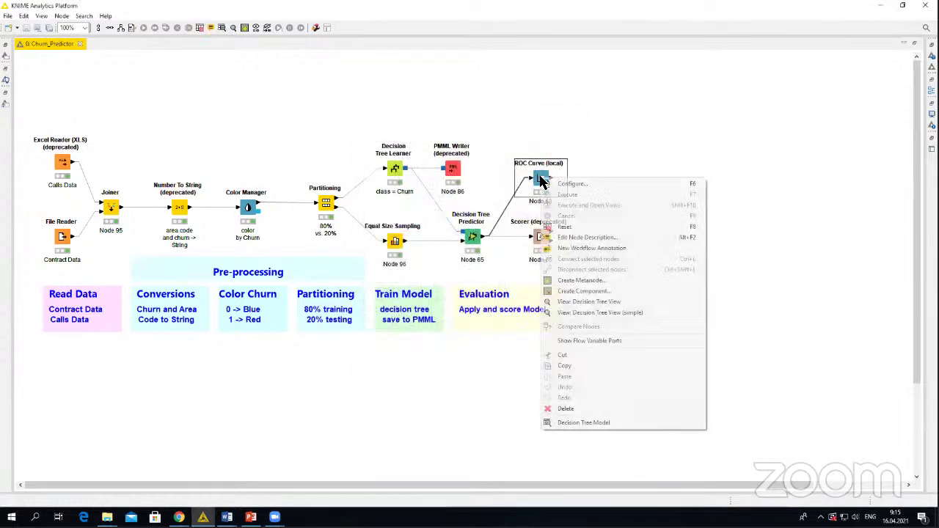
click(581, 316)
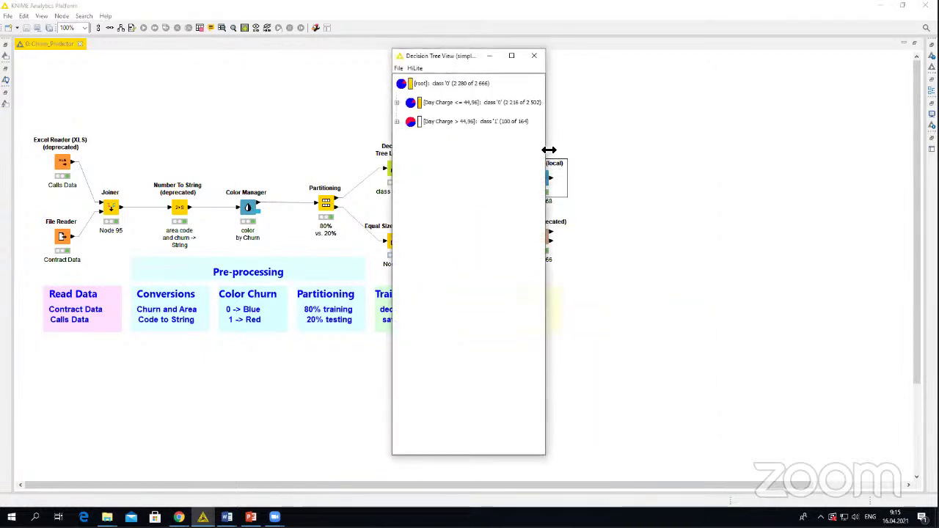
click(397, 103)
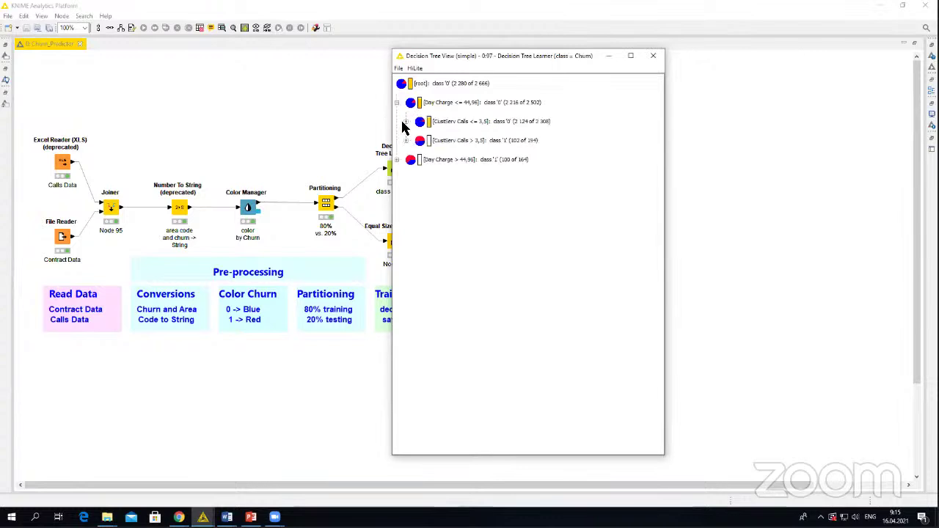
click(397, 160)
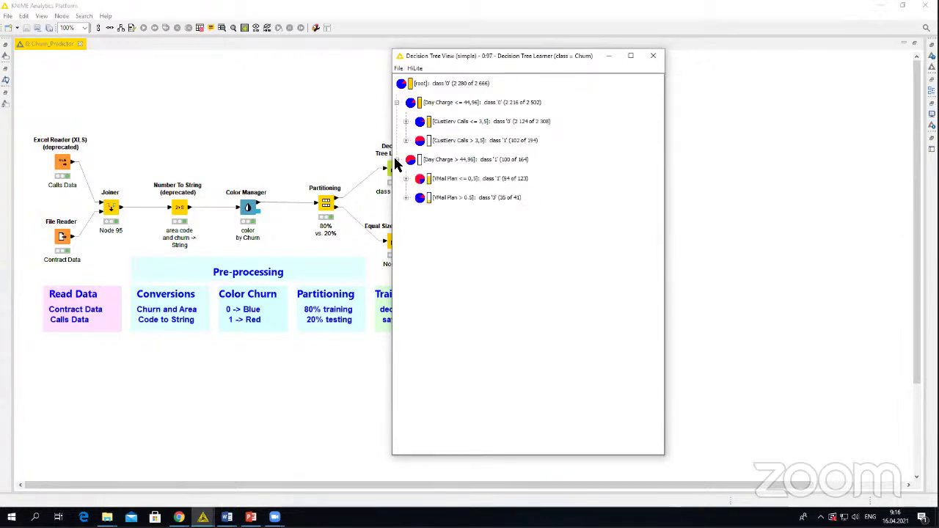
click(406, 121)
click(406, 122)
click(405, 122)
click(407, 123)
click(405, 141)
click(406, 122)
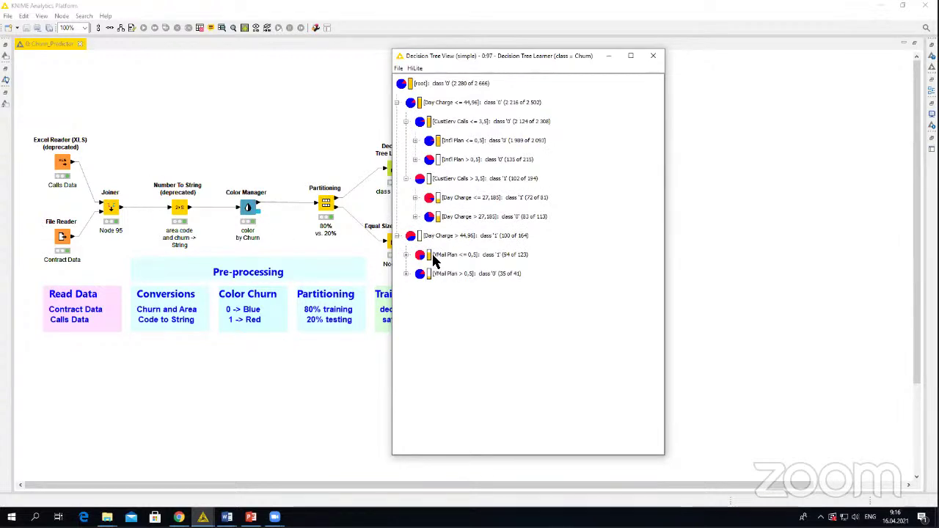
click(653, 57)
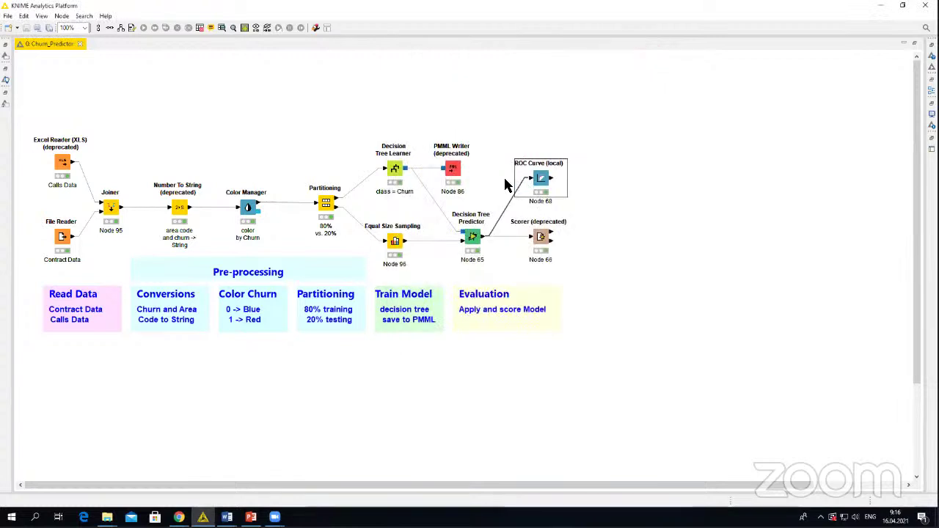
Show the flow variable ports on the ROC Curve node.
right_click(543, 182)
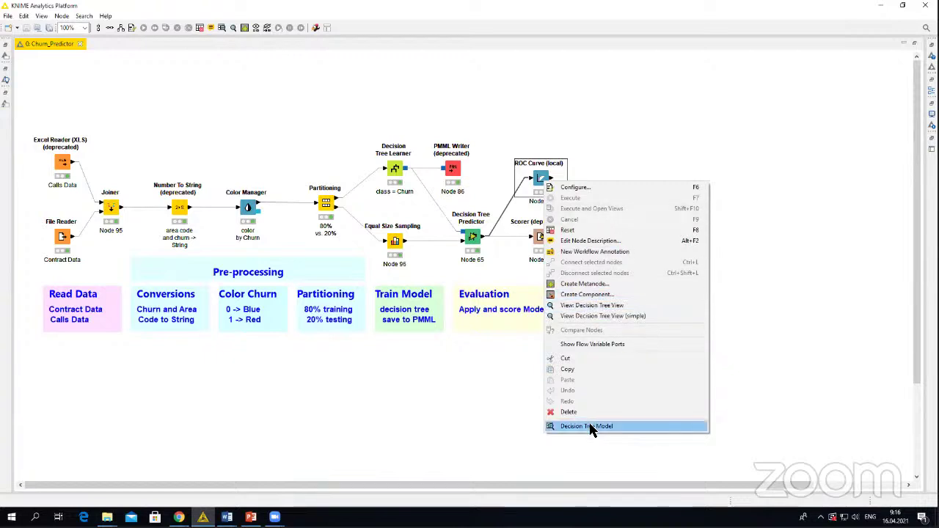
click(623, 344)
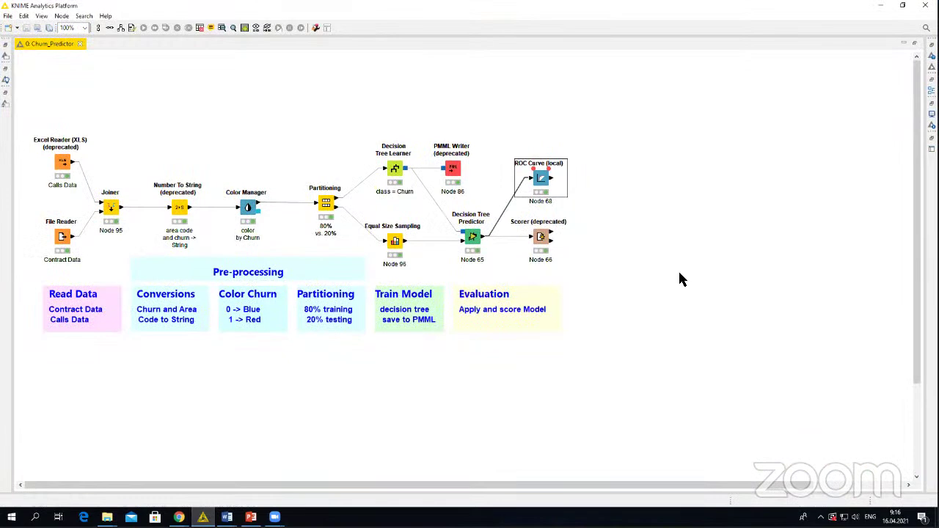
right_click(543, 178)
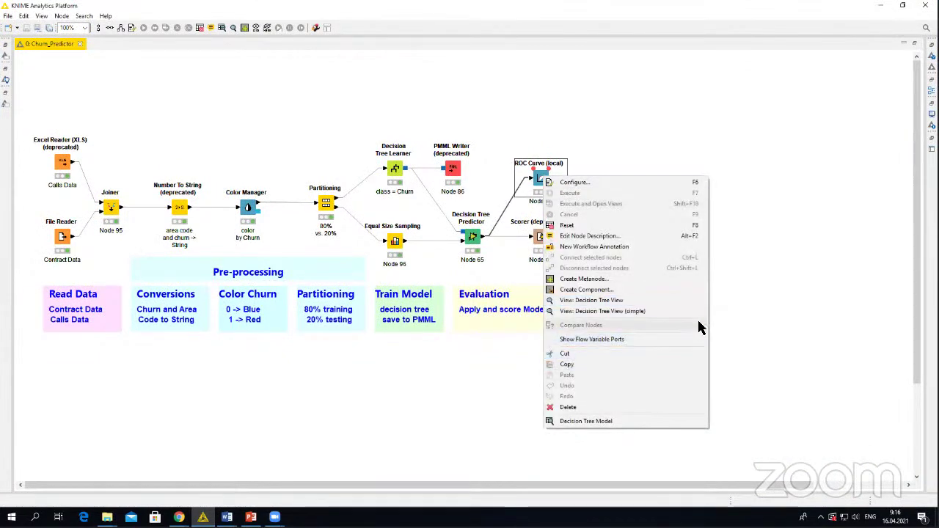
click(810, 260)
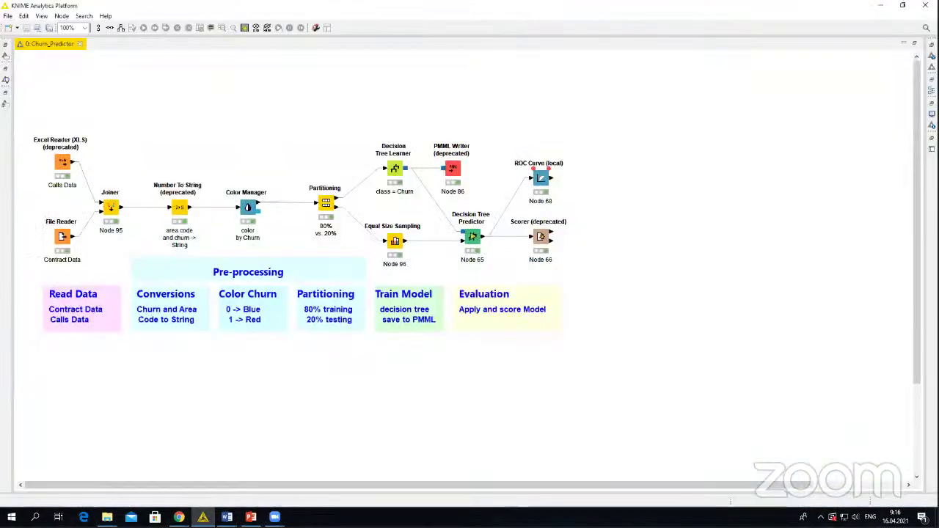
Review the Scorer node's compared columns, sorting strategy and missing value handling, keeping its settings.
right_click(547, 239)
click(576, 246)
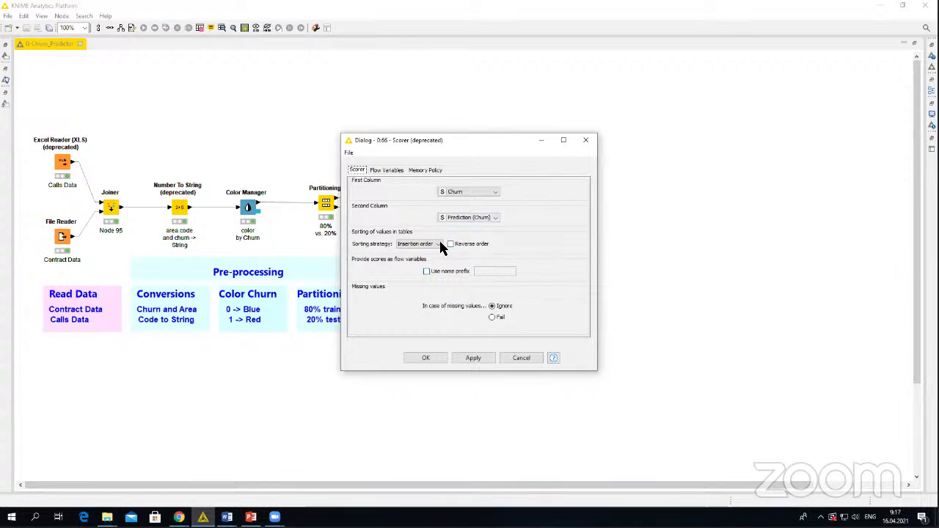
click(429, 358)
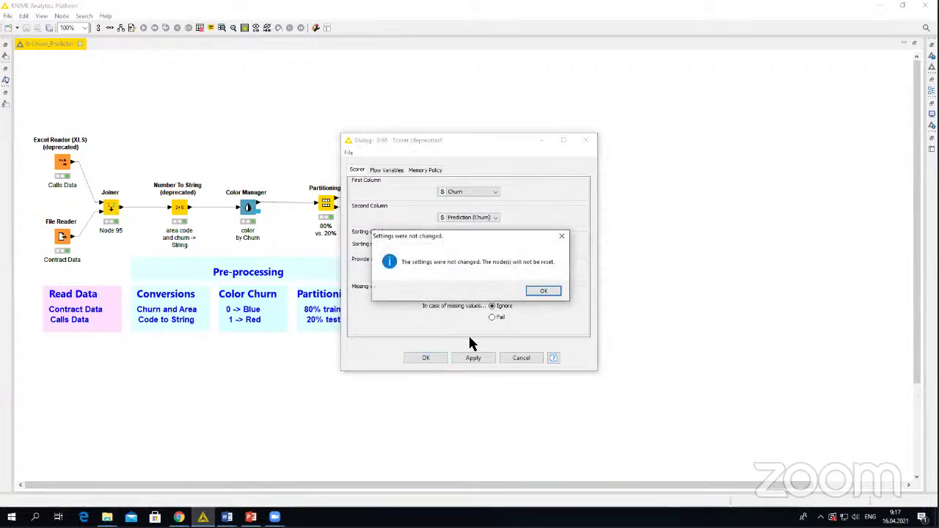
click(540, 292)
View the Decision Tree Model and an enlarged Decision Tree View offered on the Scorer node, closing each one.
right_click(539, 236)
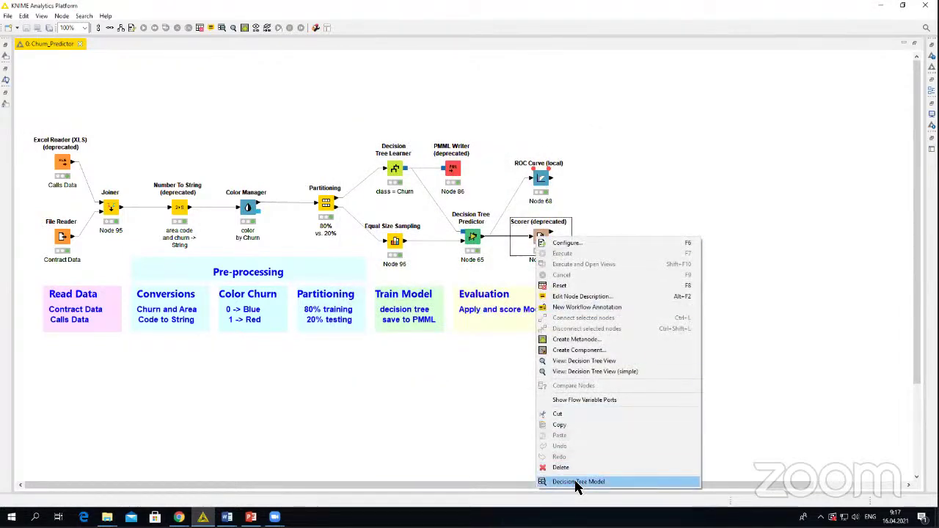
click(577, 482)
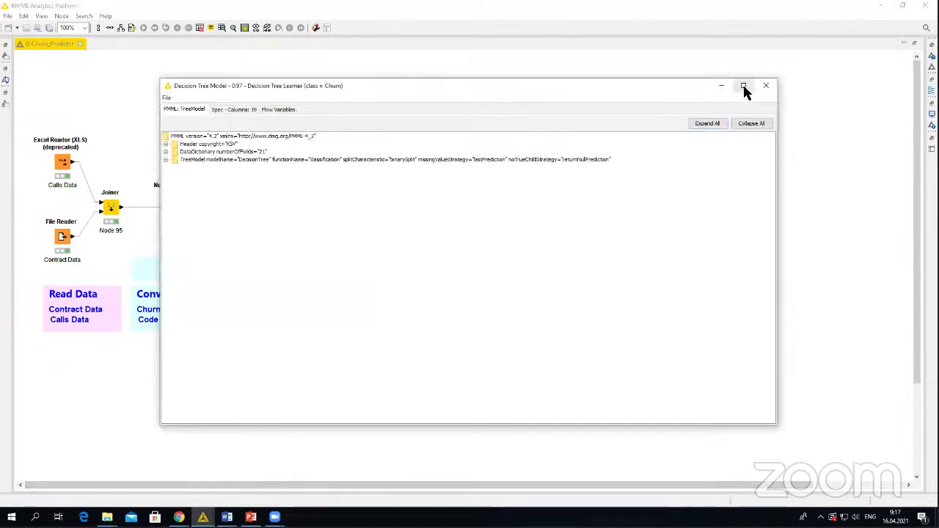
click(766, 86)
right_click(541, 235)
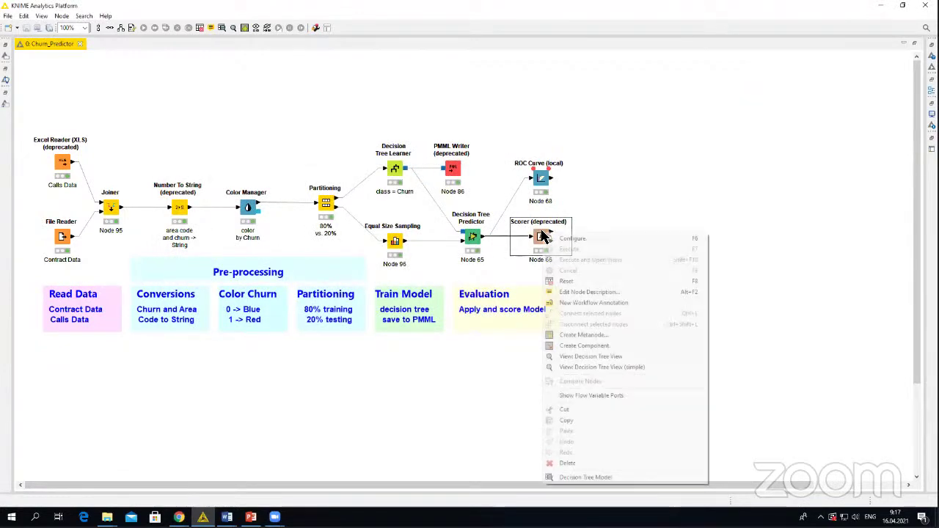
click(599, 358)
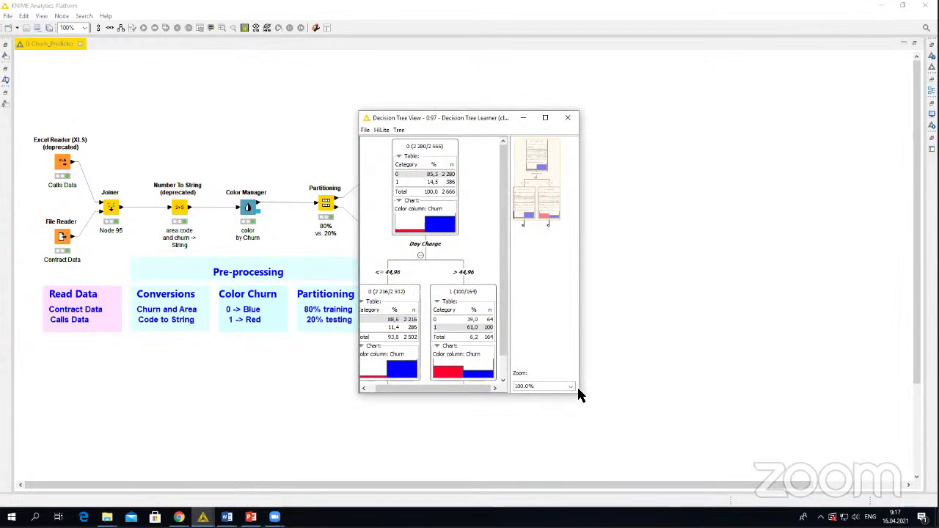
drag(579, 392, 710, 396)
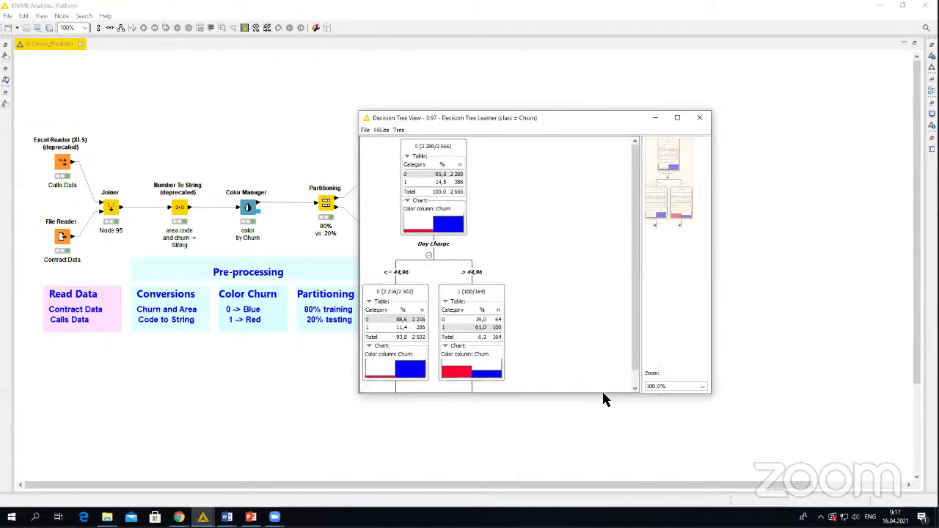
drag(609, 394, 615, 449)
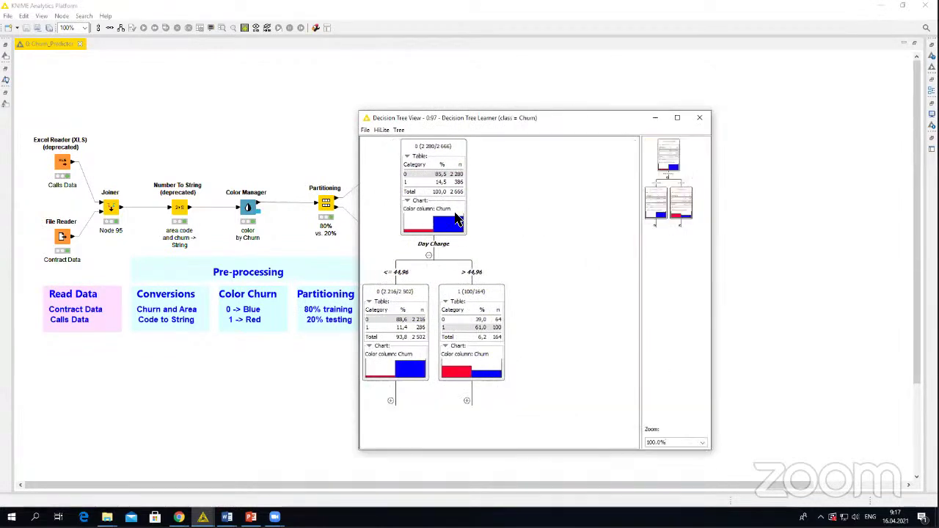
click(700, 118)
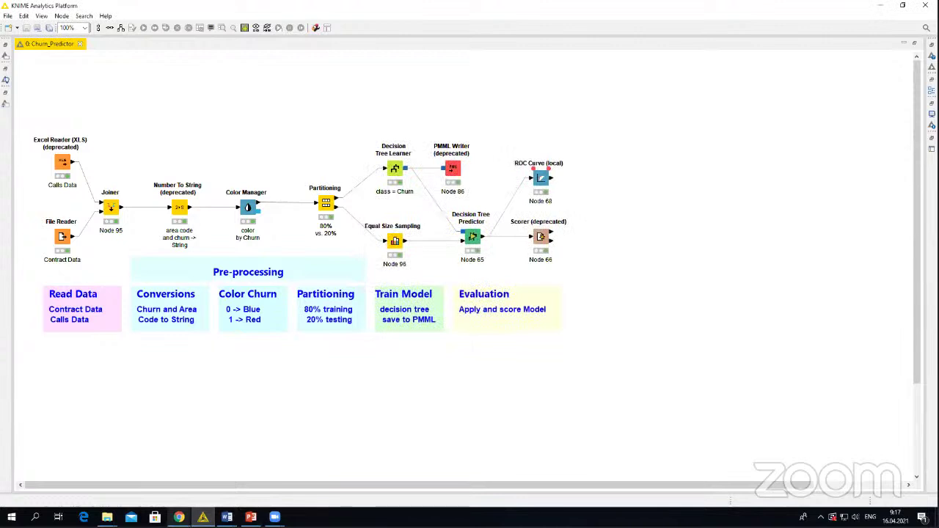
mouse_move(179, 517)
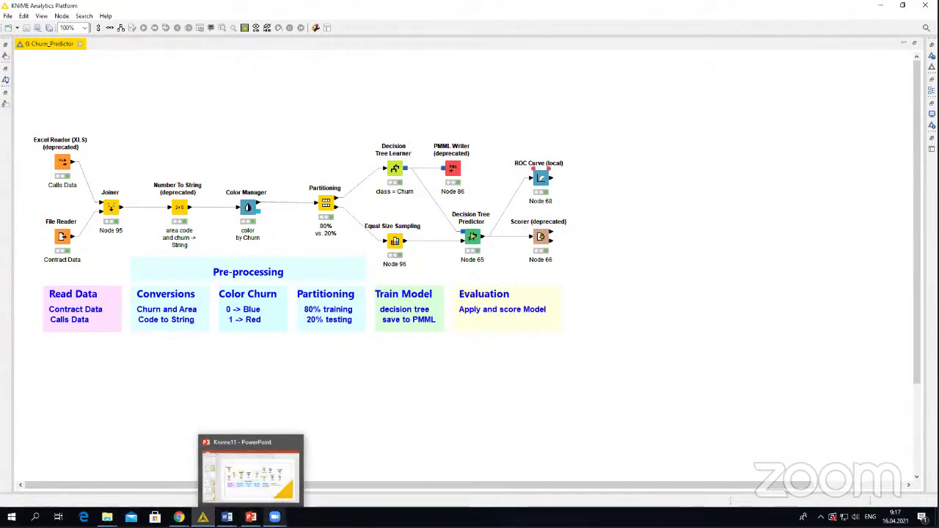
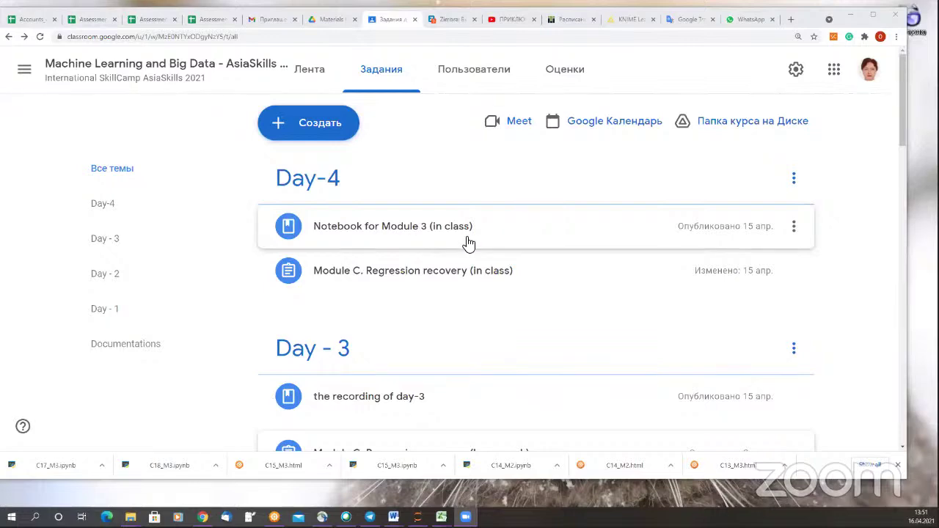
Look through the Day-4 and Day-3 assignments of the Machine Learning and Big Data course in Google Classroom.
scroll(470, 245, down, 3)
scroll(330, 237, down, 1)
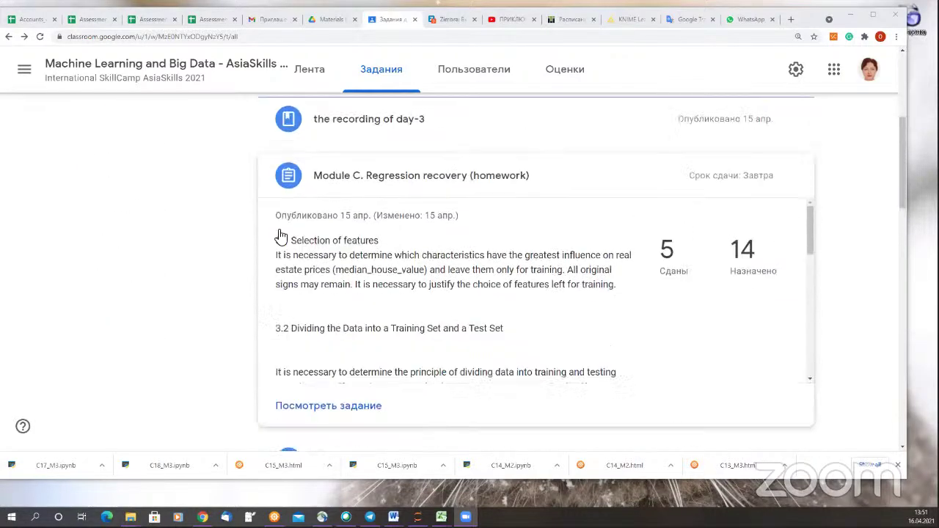
scroll(279, 237, up, 5)
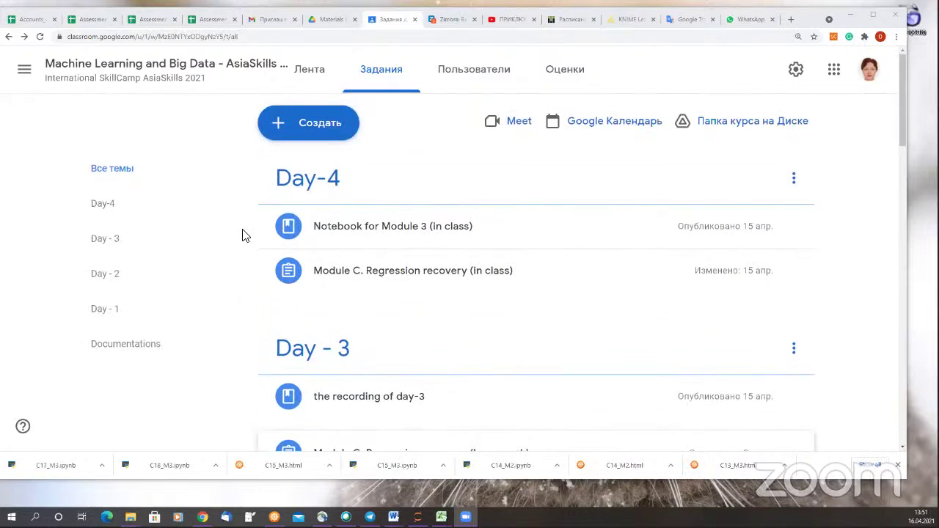
Go to the course stream and view the student work for the upcoming Module C regression assignment due tomorrow.
click(94, 71)
scroll(186, 251, up, 10)
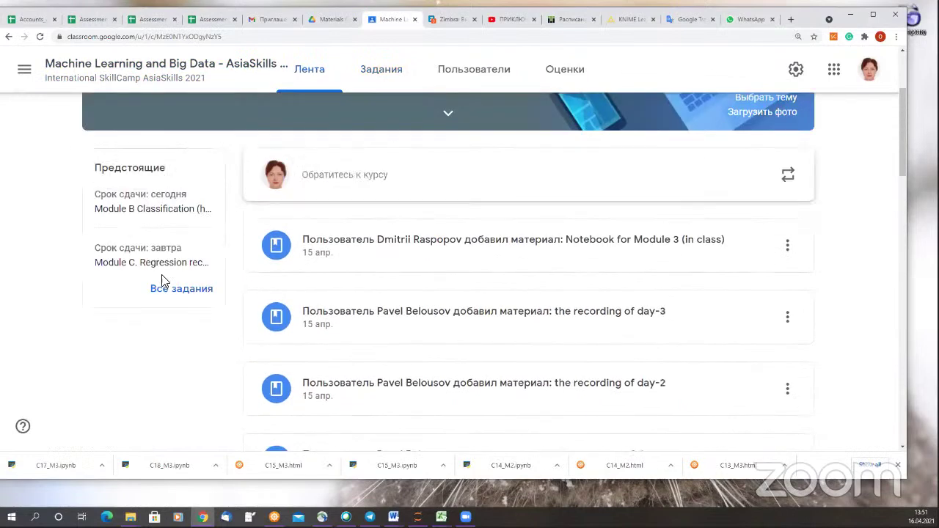
scroll(142, 293, up, 2)
scroll(137, 220, down, 3)
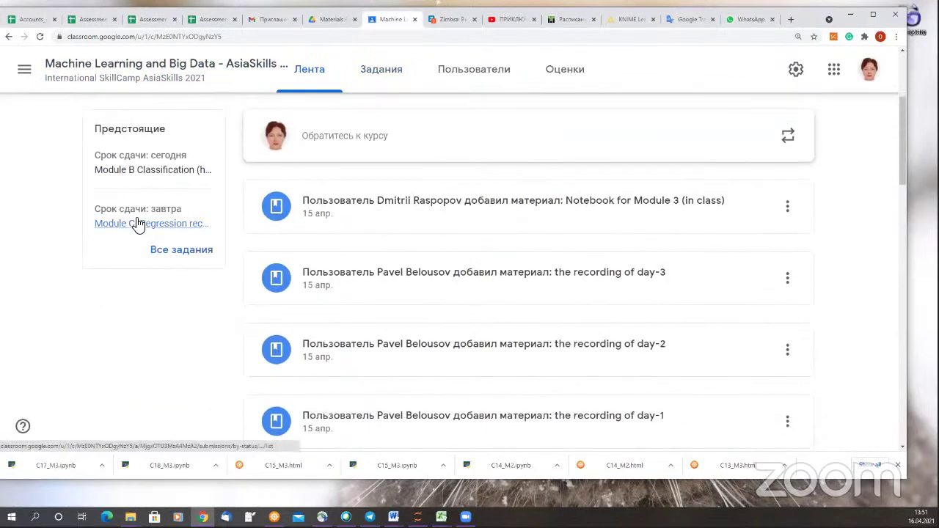
click(138, 224)
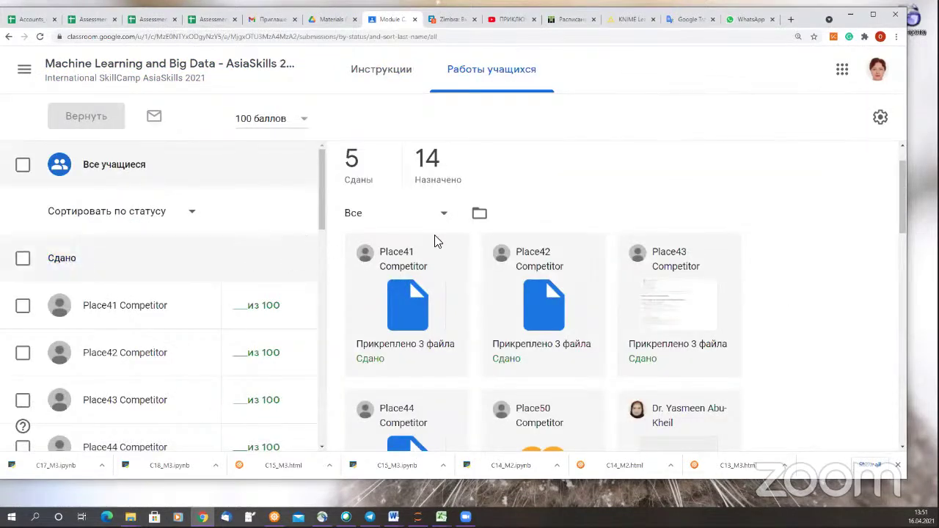
scroll(452, 235, down, 2)
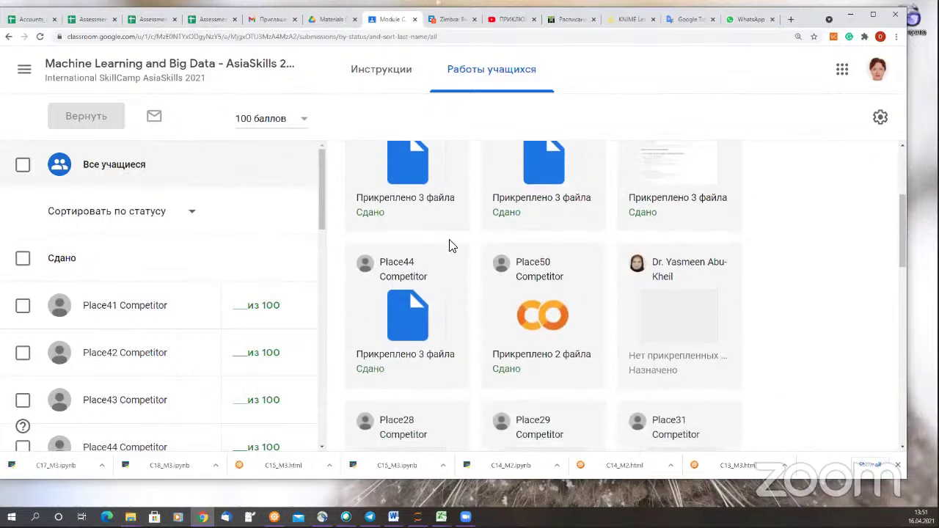
Look through the student submission cards of the Module C. Regression recovery (homework) assignment.
scroll(451, 245, up, 3)
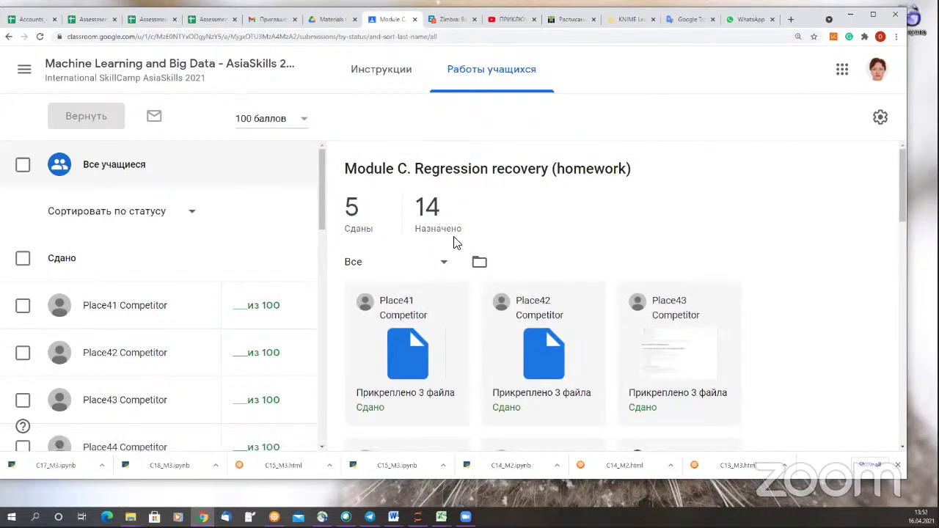
scroll(535, 218, down, 1)
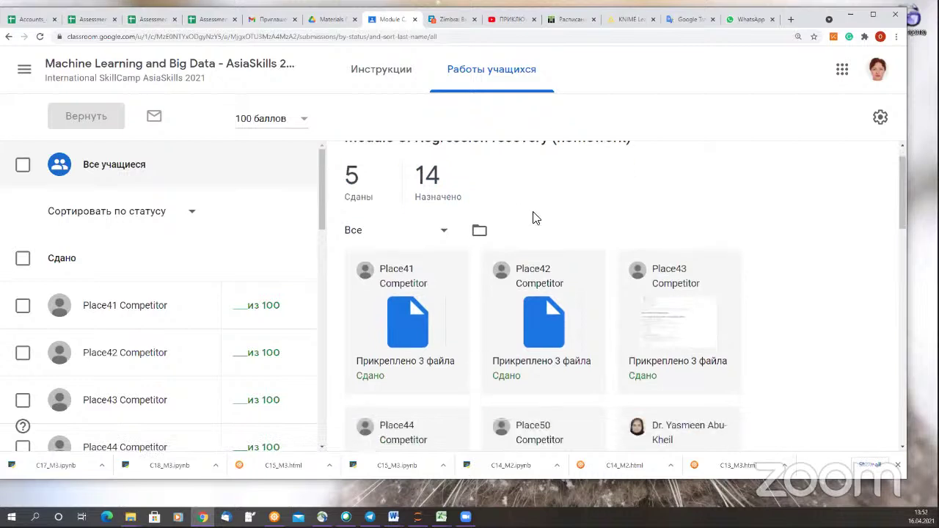
scroll(535, 218, down, 2)
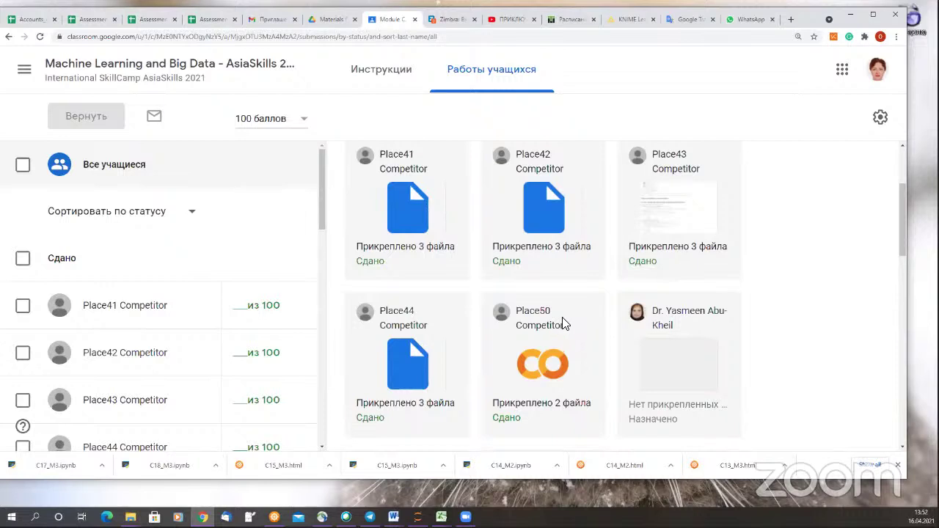
scroll(562, 324, up, 2)
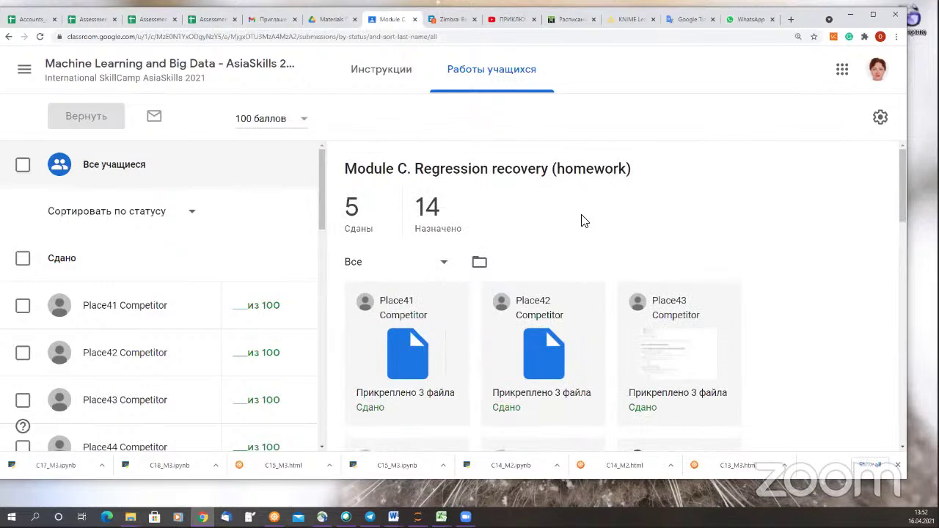
Return to the course stream and look through the student work for the Module B Classification (homework) assignment.
click(7, 37)
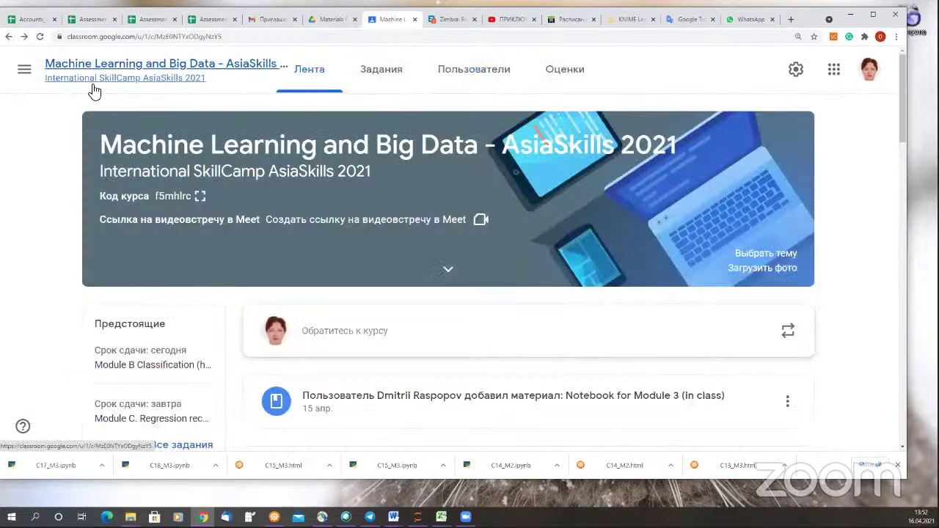
scroll(110, 198, down, 2)
click(162, 218)
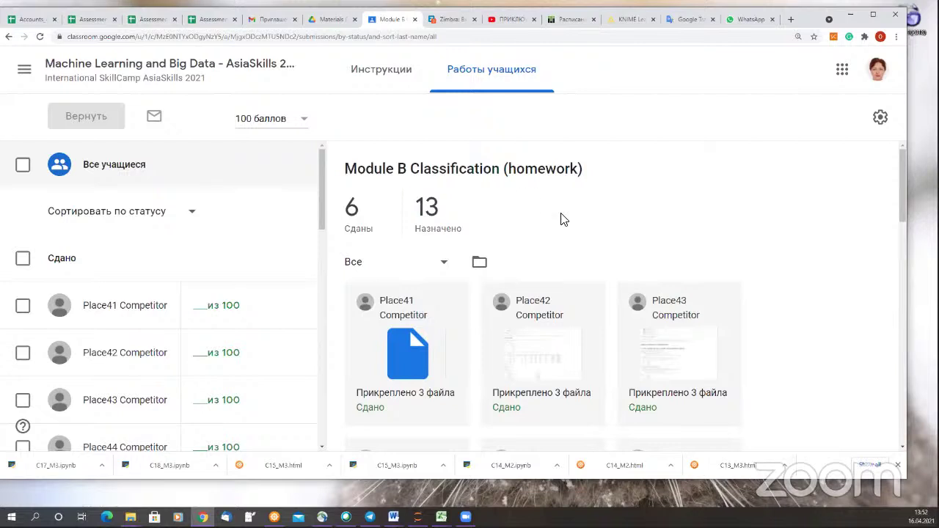
scroll(562, 223, down, 3)
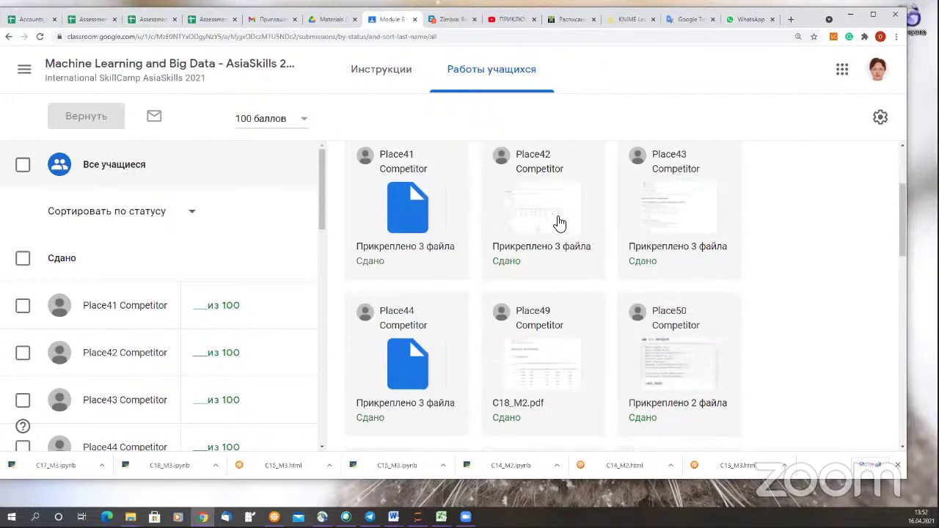
scroll(606, 314, down, 2)
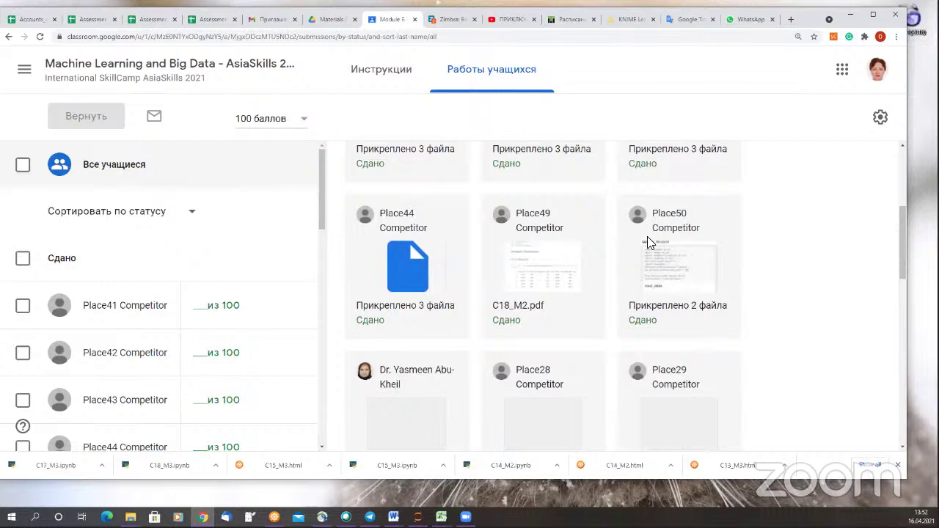
View the All Cs sheet of the Assessment Module A spreadsheet and the Assessment Module B spreadsheet.
click(94, 20)
click(117, 438)
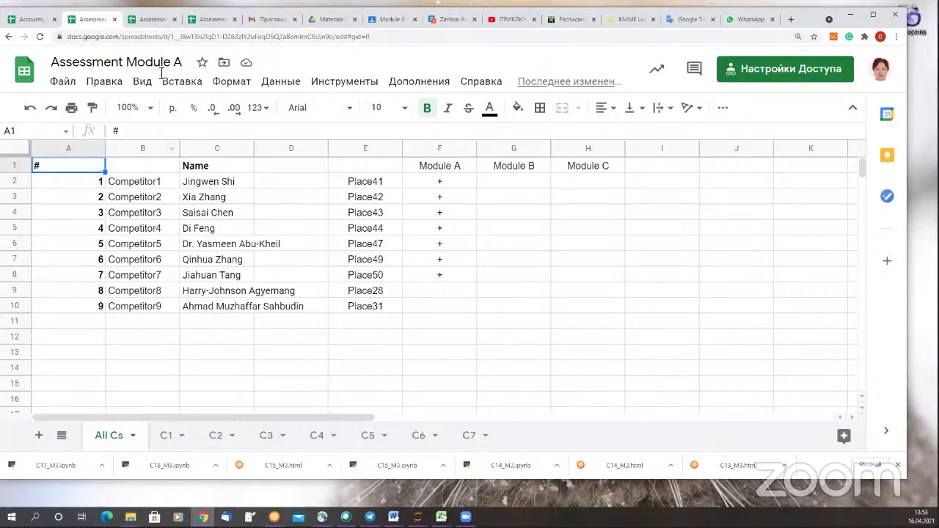
click(157, 20)
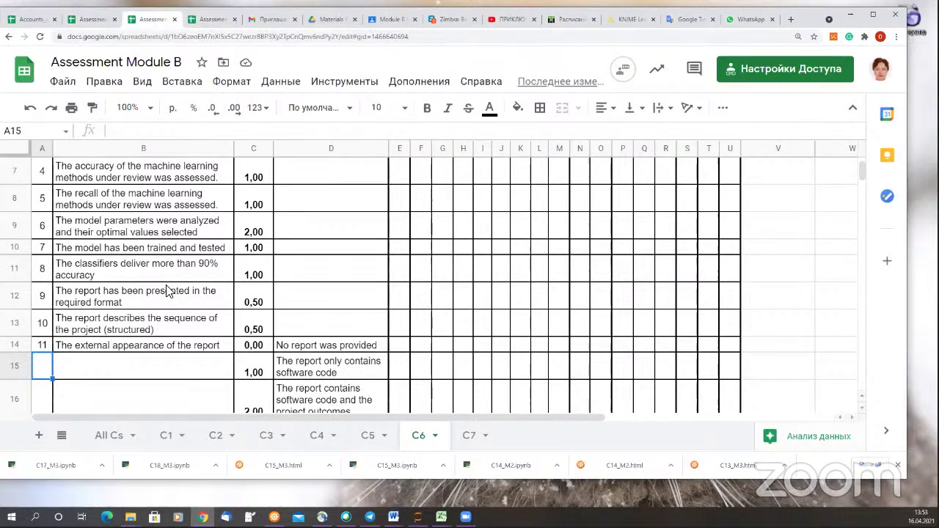
Switch to Google Drive, view the C6 - P49 competitor's folder inside Module B, and return to the Module B folder.
click(326, 21)
double_click(197, 249)
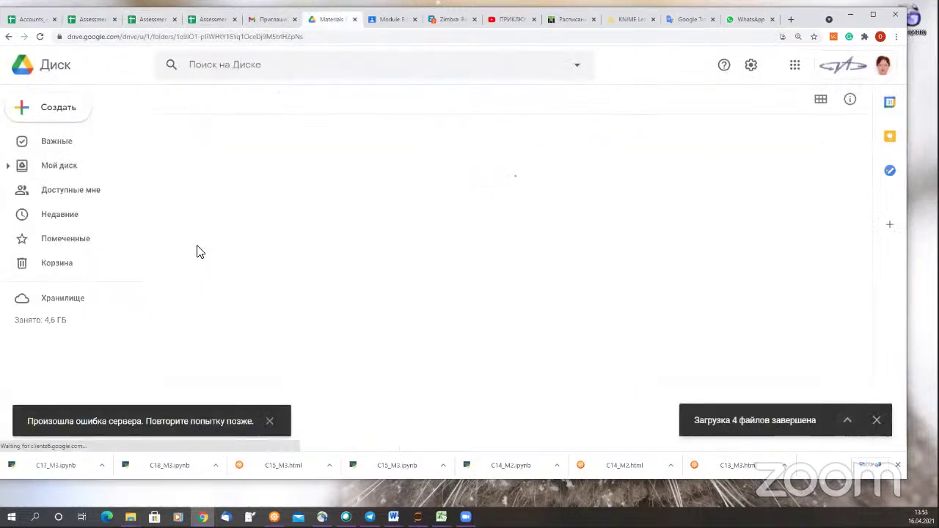
click(219, 311)
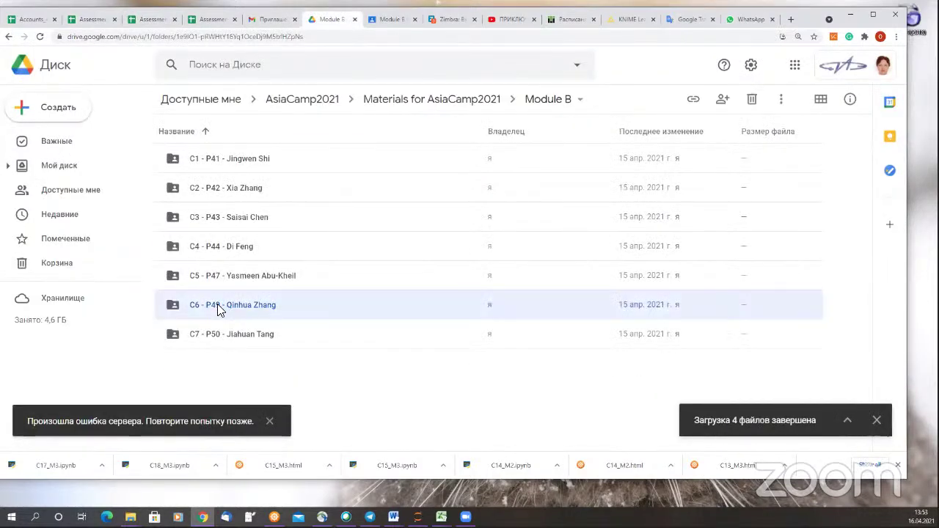
double_click(217, 305)
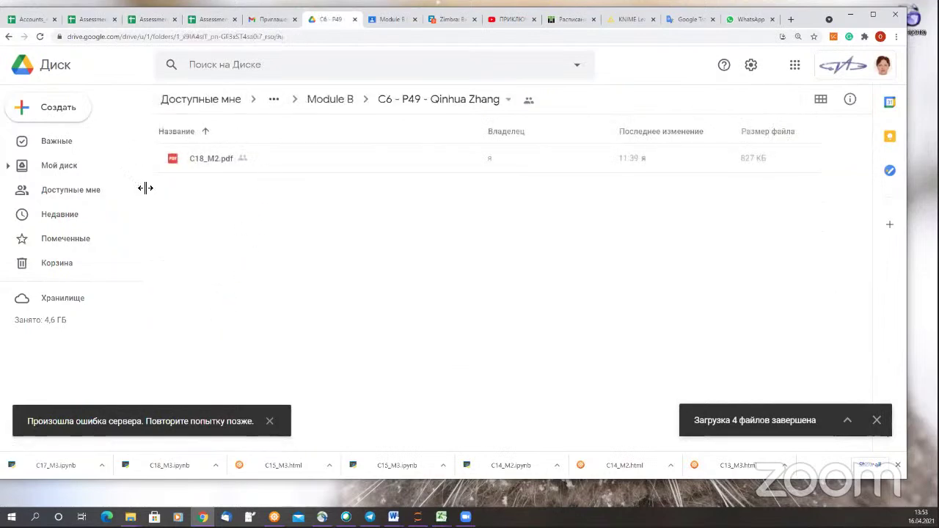
click(7, 37)
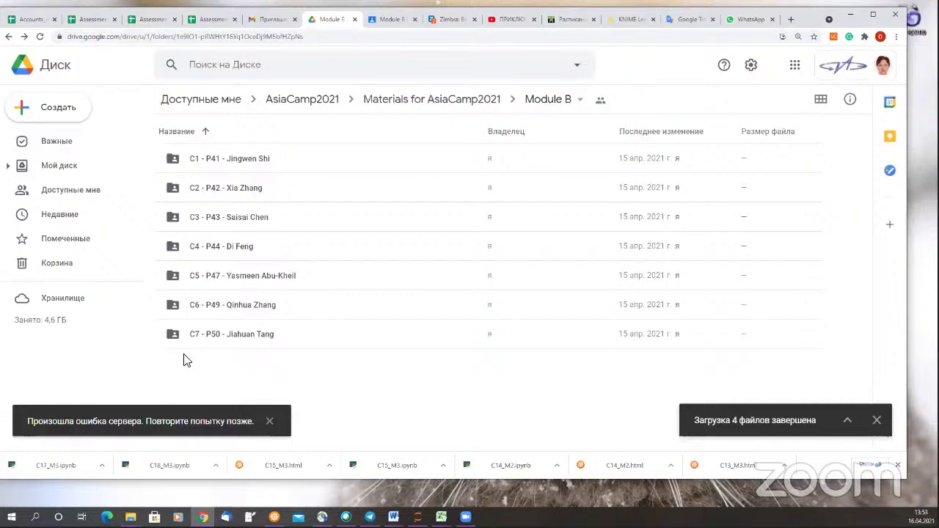
Review the criteria table of the Assessment Module B spreadsheet and show competitor sheet C1.
click(149, 21)
scroll(308, 312, up, 3)
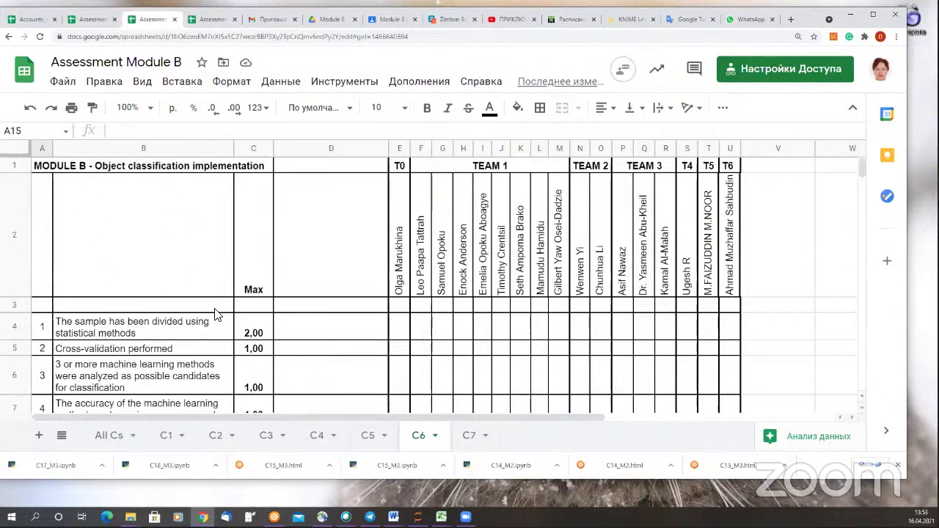
click(170, 440)
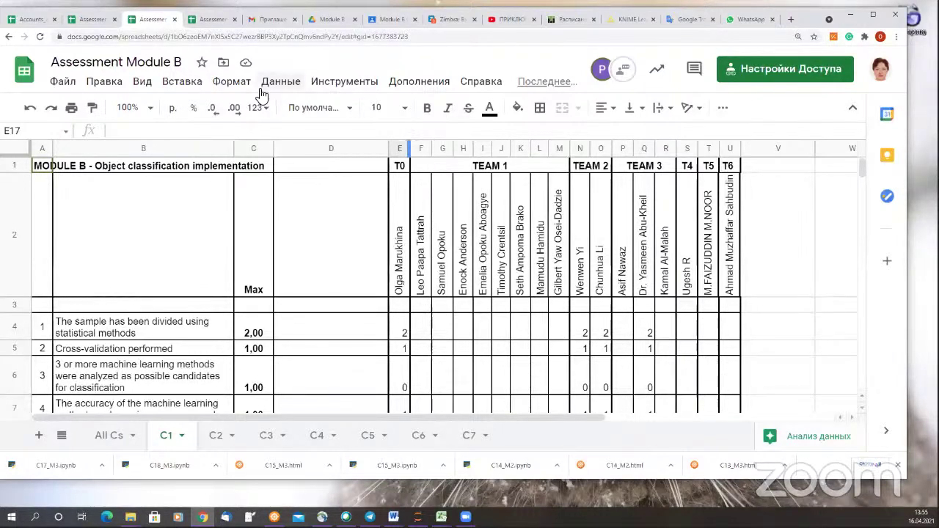
In the Materials for AsiaCamp2021 Drive folder, give anyone with the link Editor access to the Module C folder and copy its link.
click(330, 19)
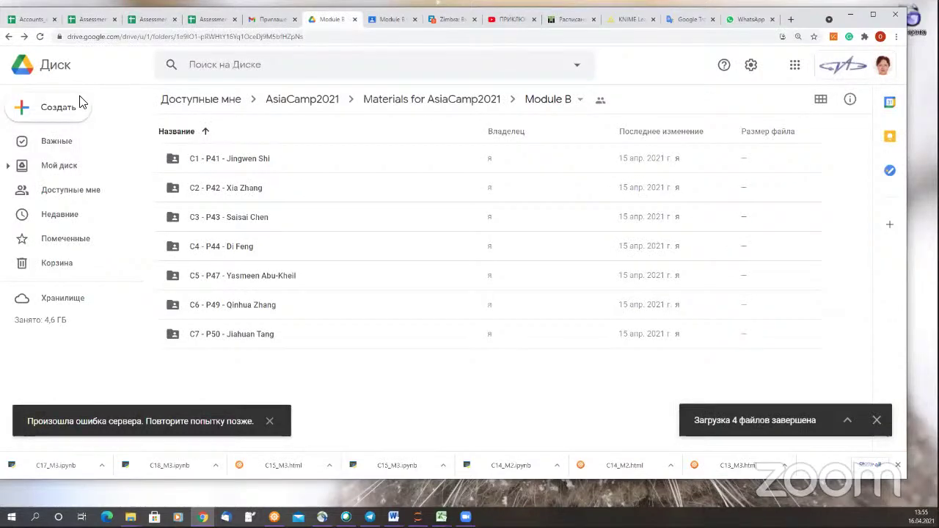
click(8, 36)
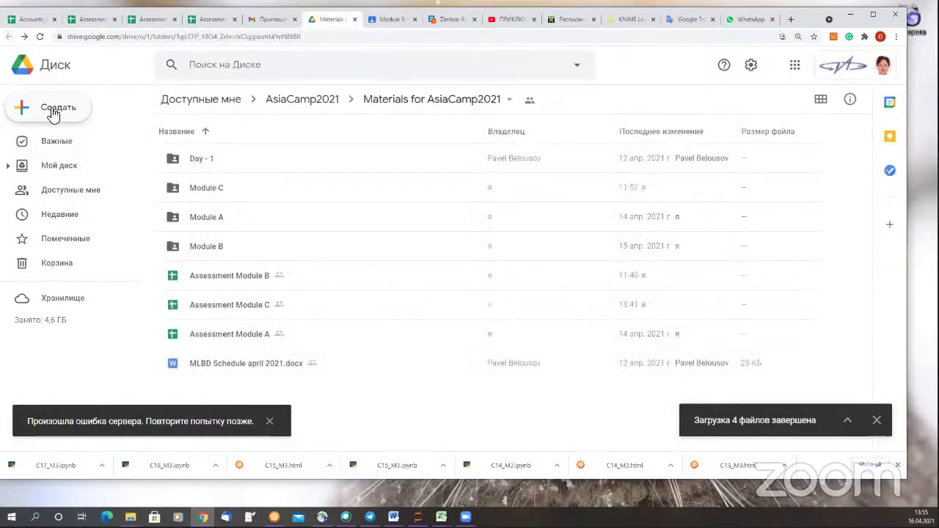
right_click(207, 194)
click(273, 197)
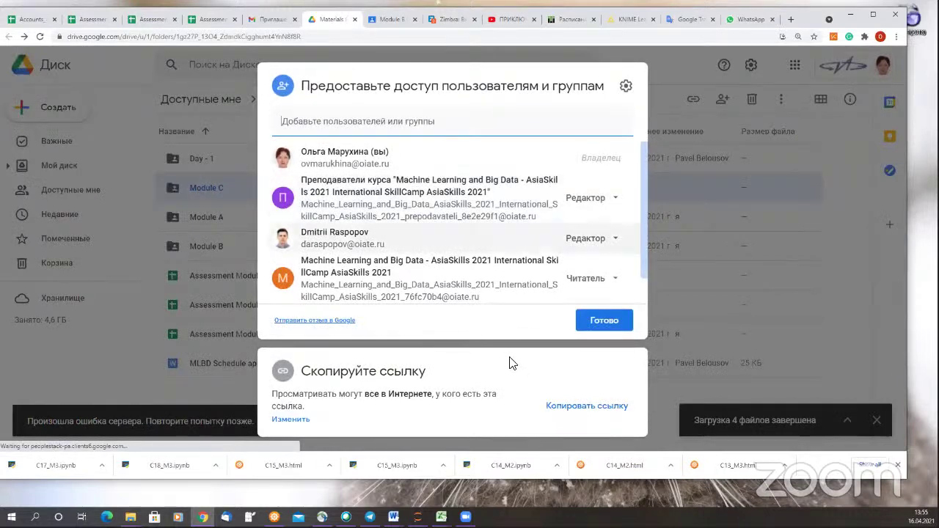
click(288, 419)
click(596, 304)
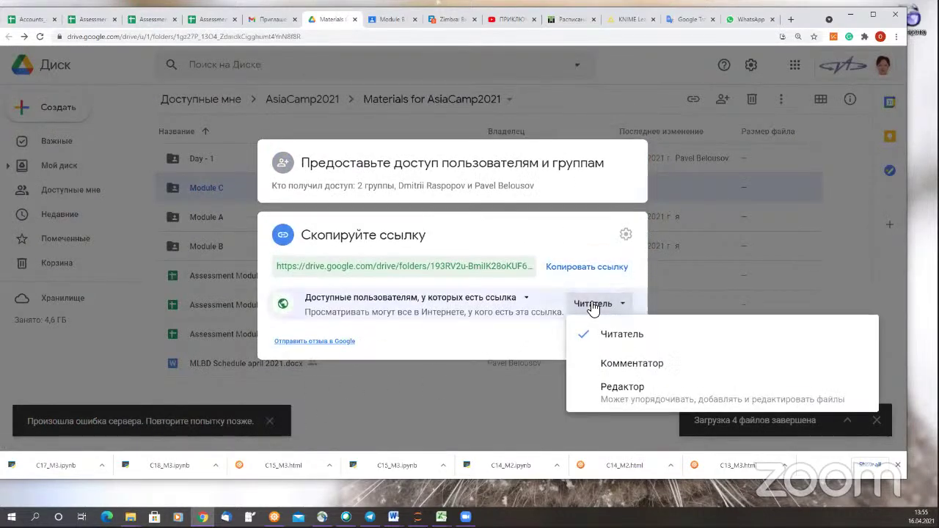
click(610, 383)
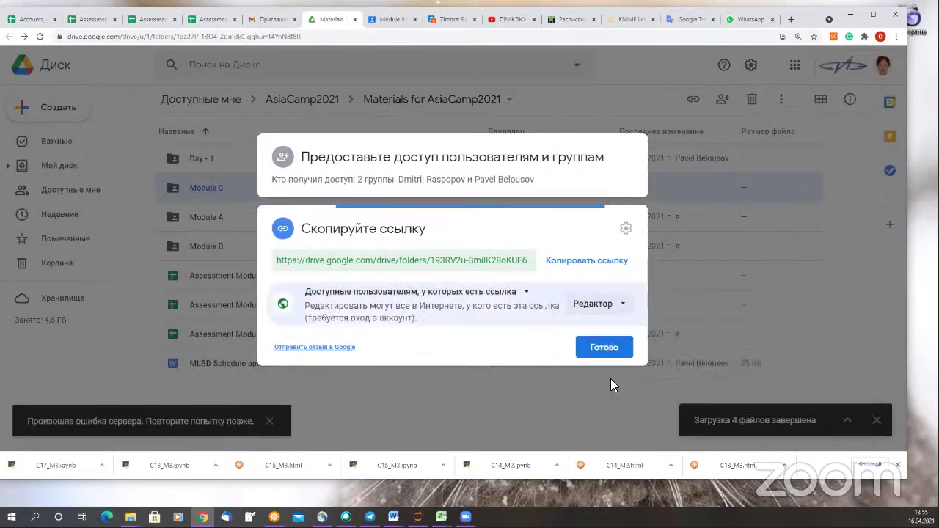
click(577, 264)
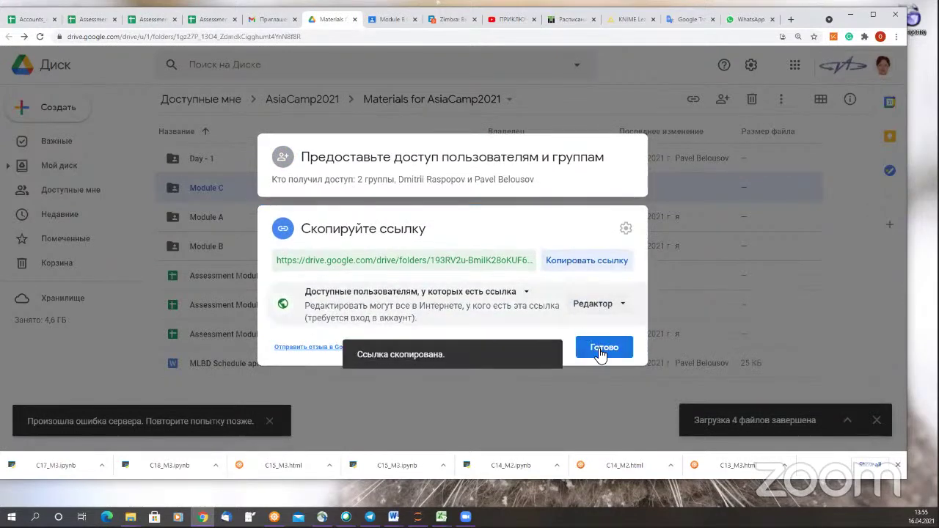
click(602, 351)
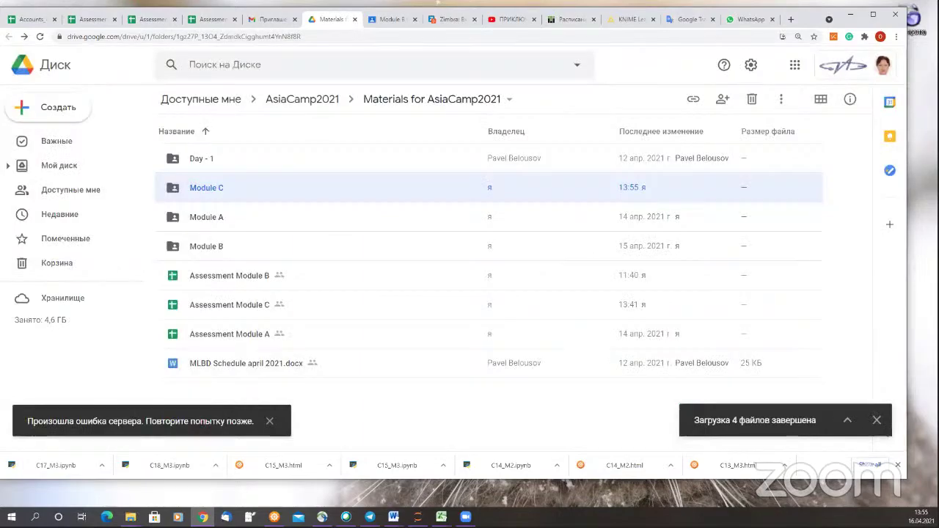
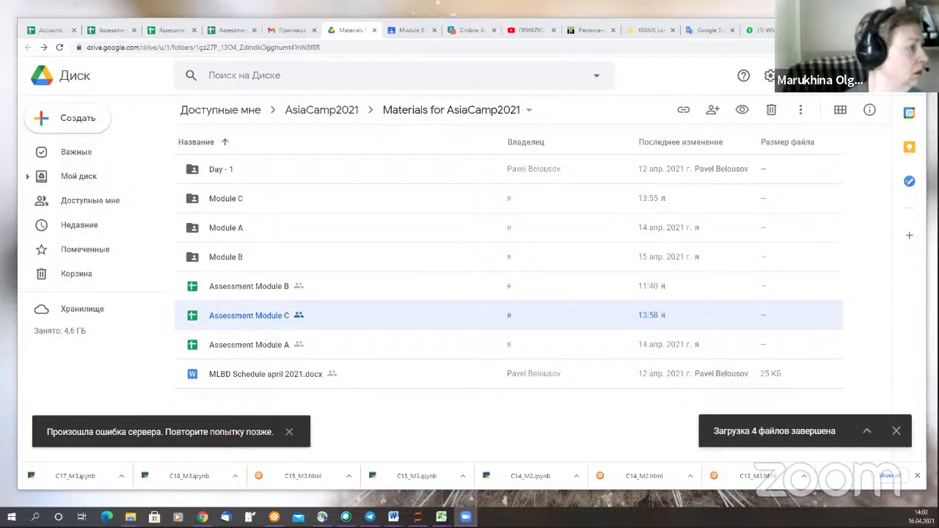
Check the All Cs sheet of the Assessment Module C spreadsheet and the Module B student submissions in Google Classroom.
click(229, 31)
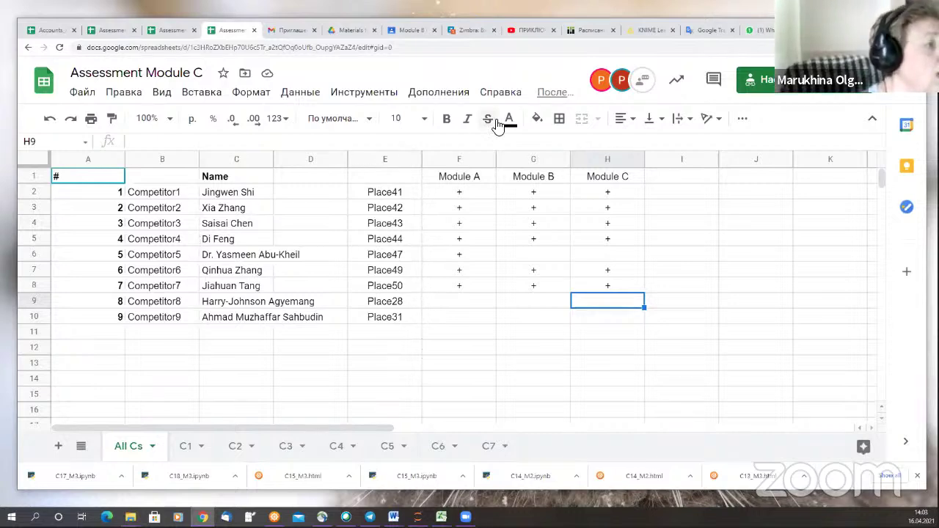
click(412, 32)
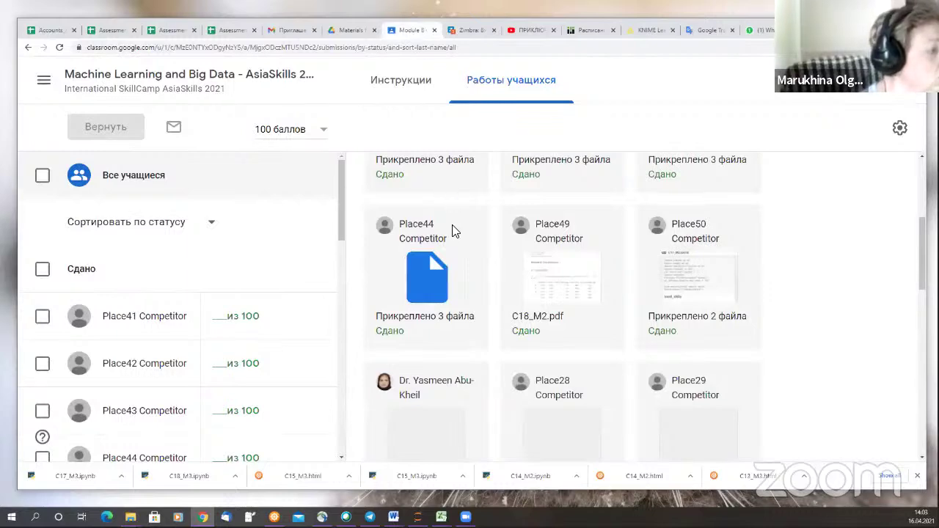
scroll(455, 232, up, 3)
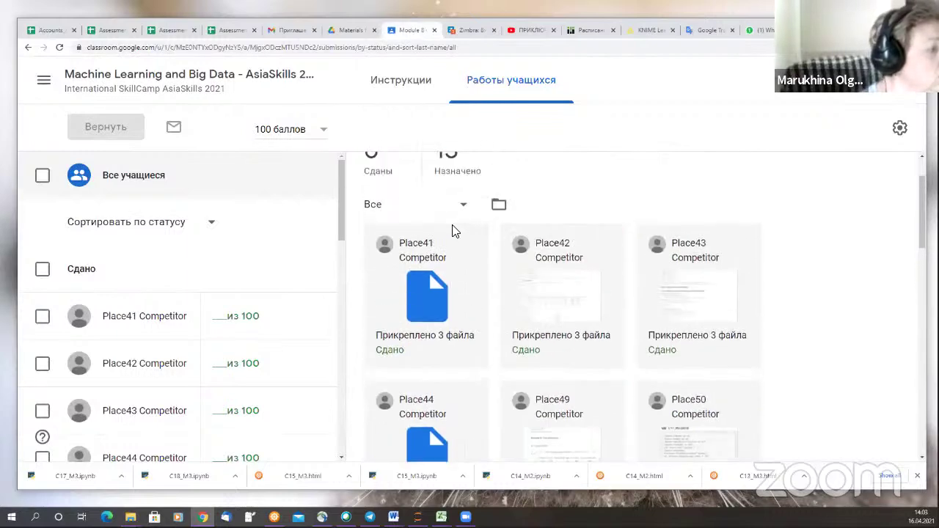
Go to the course's assignments and find the Module C. Regression recovery (homework) description under Day - 3.
click(27, 47)
click(408, 80)
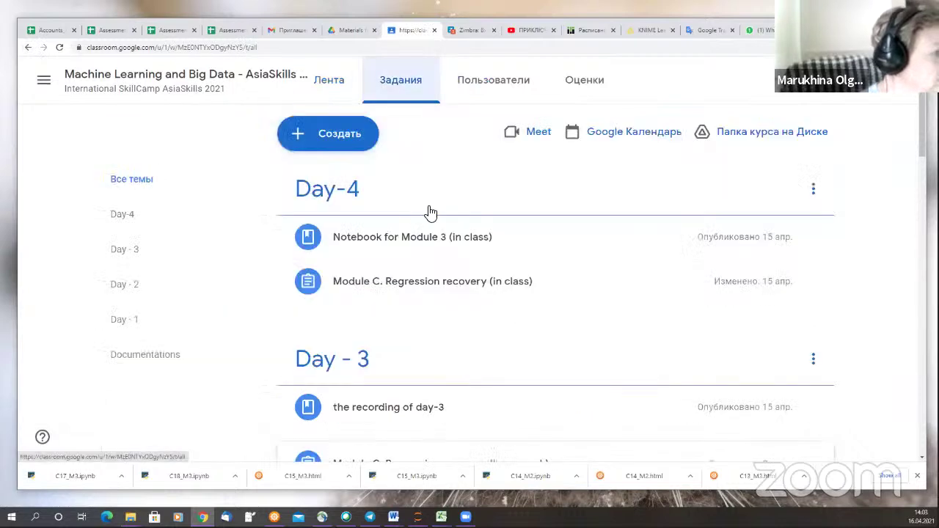
scroll(428, 212, down, 2)
scroll(429, 212, down, 3)
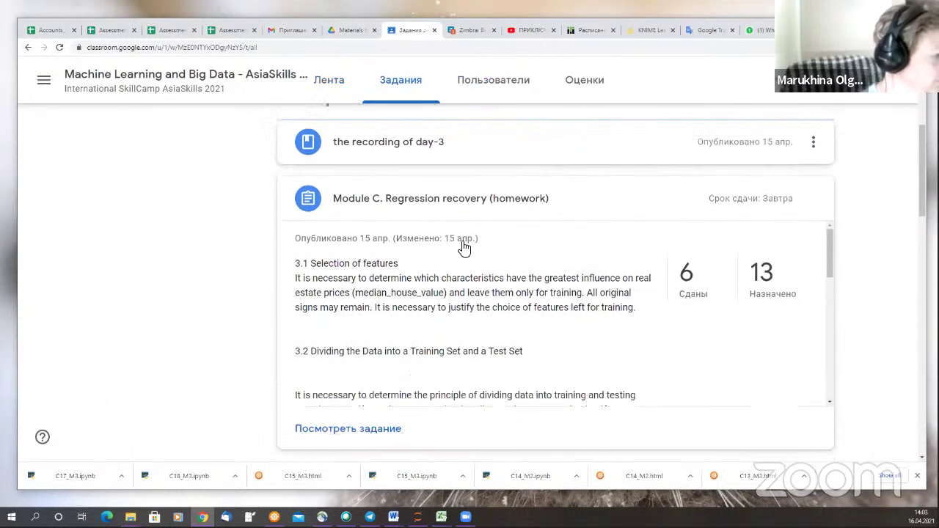
scroll(462, 246, up, 1)
scroll(464, 246, down, 1)
scroll(464, 248, down, 1)
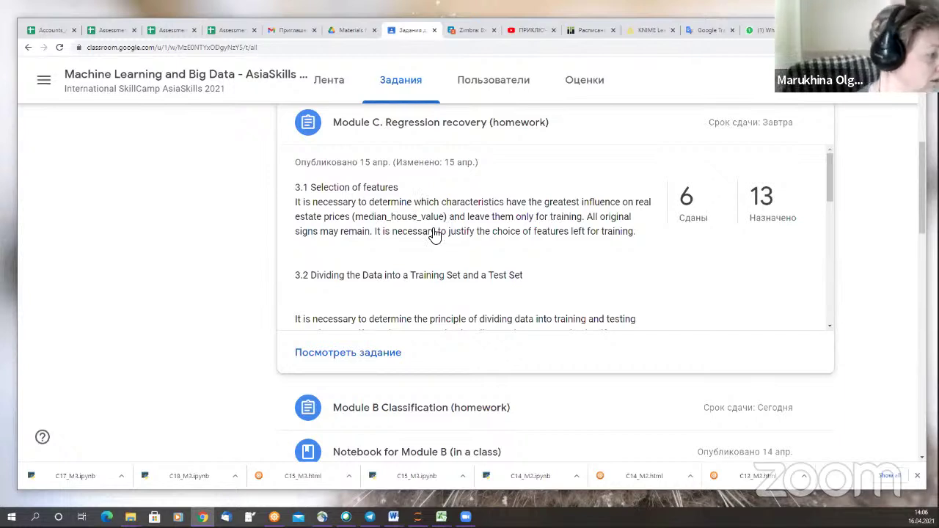
Read the Module C homework description from the data split and prediction tasks through the report and file naming requirements.
scroll(435, 234, down, 1)
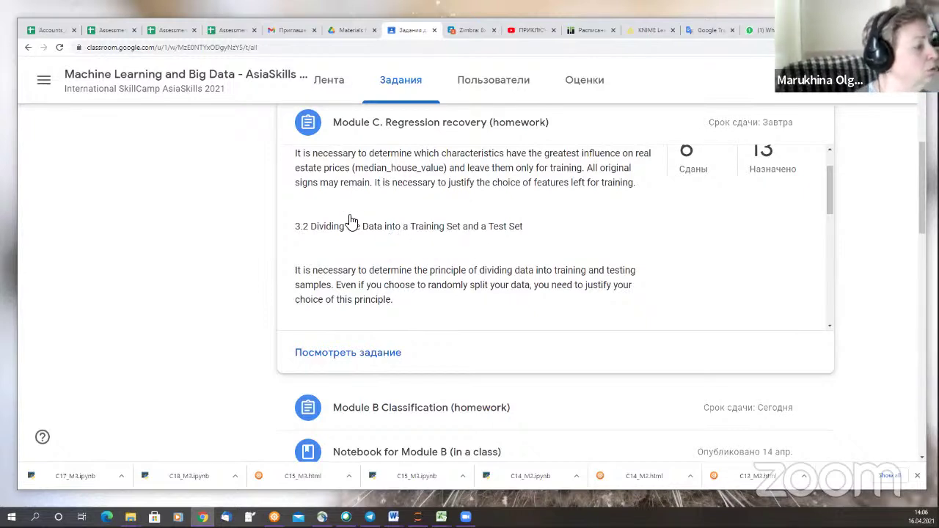
scroll(350, 228, down, 2)
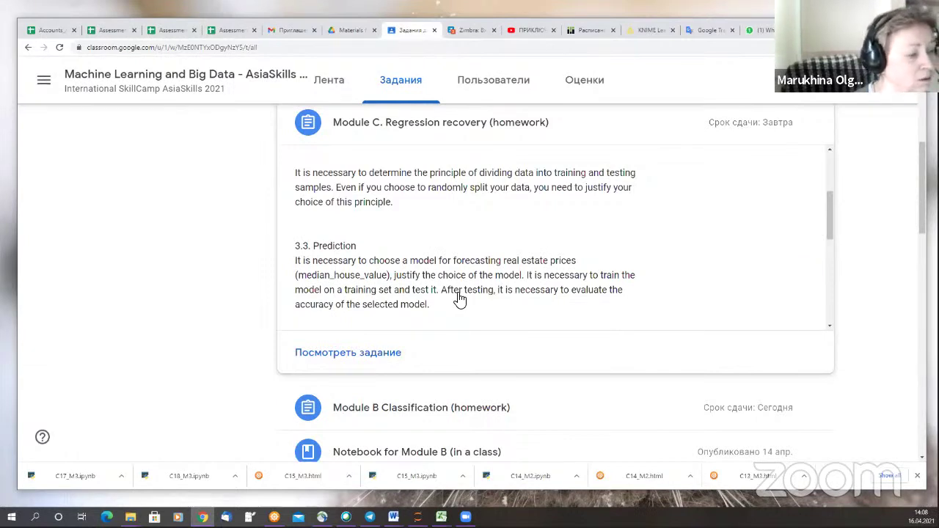
scroll(462, 298, down, 3)
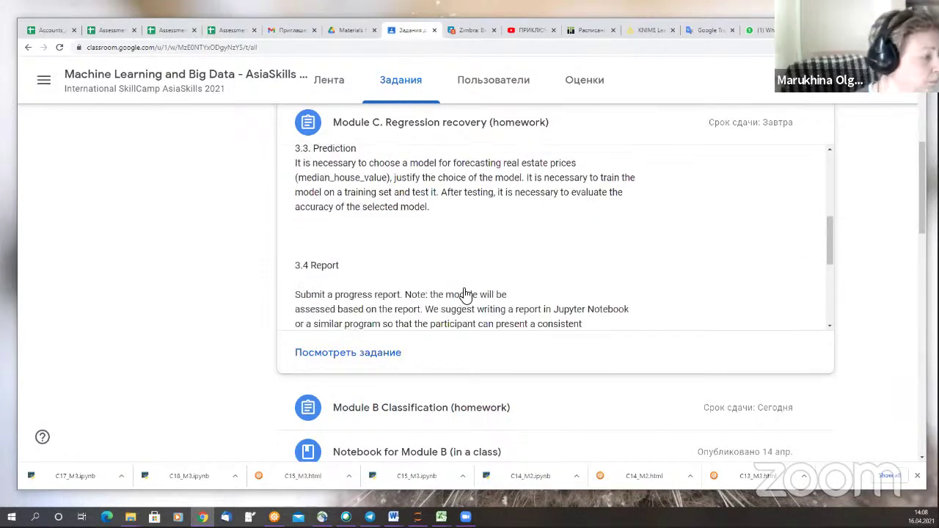
scroll(474, 275, down, 2)
scroll(474, 277, down, 1)
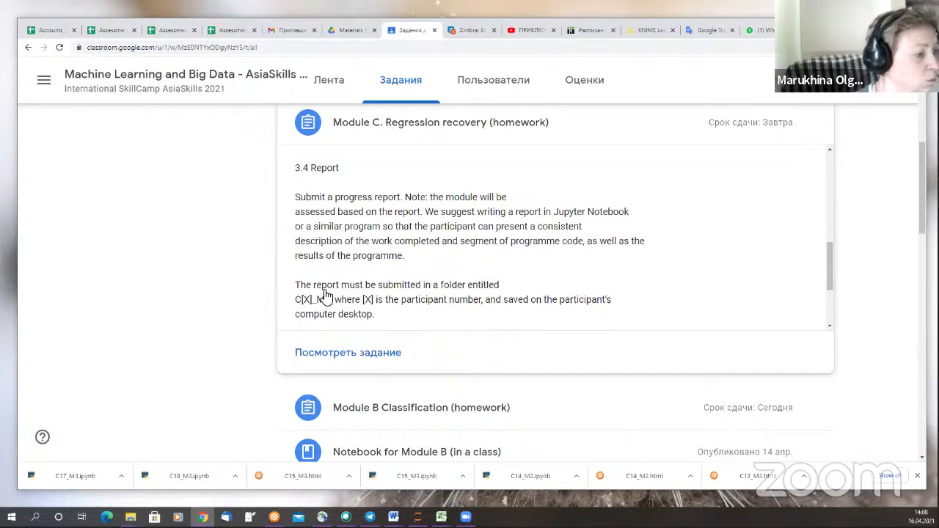
scroll(337, 290, down, 3)
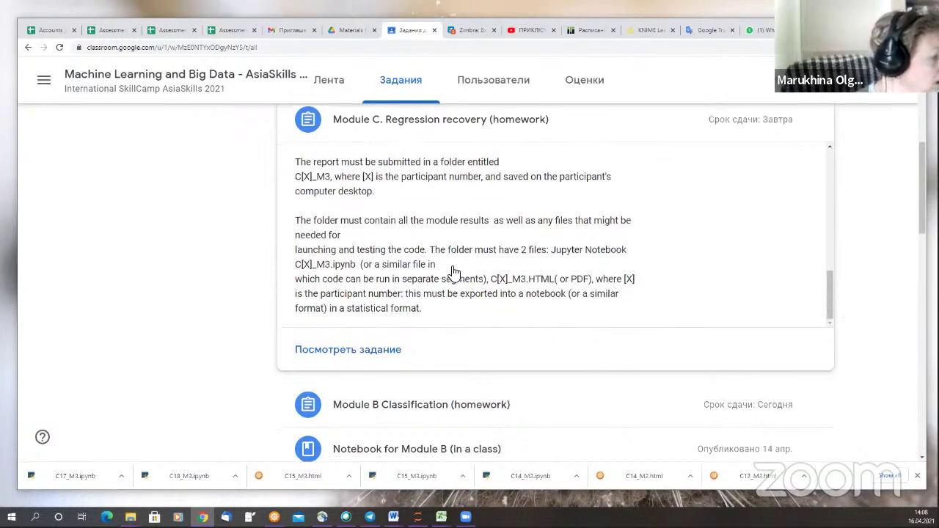
Recheck the 3.4 Report section and the due date of the Module C. Regression recovery (homework) assignment.
scroll(450, 272, down, 3)
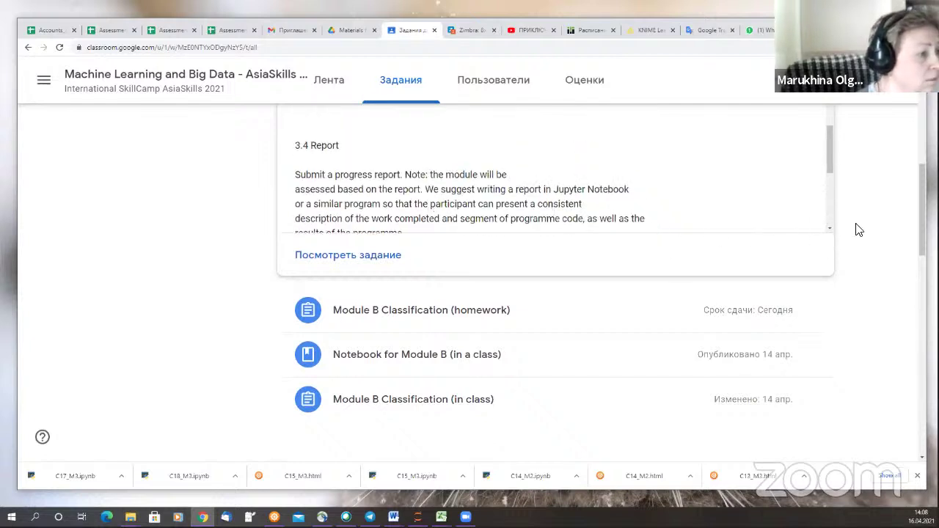
scroll(862, 224, up, 3)
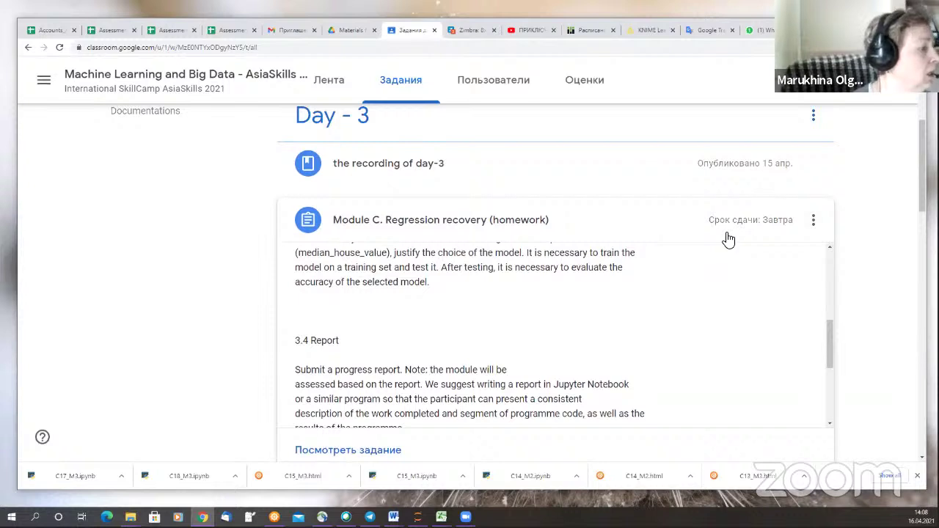
scroll(157, 268, down, 1)
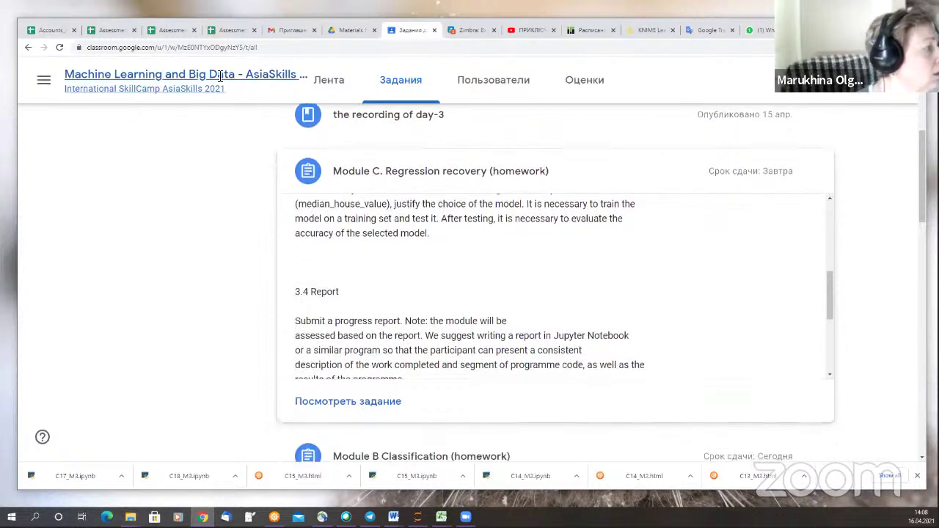
Open the C1 sheet of the Assessment Module C spreadsheet and examine the feature selection and visualization criteria and the assessor columns.
click(225, 29)
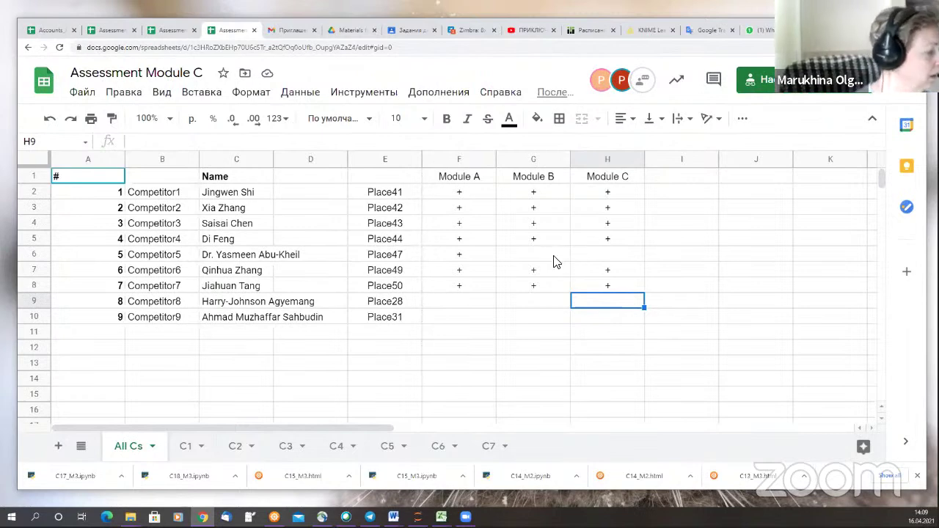
click(187, 447)
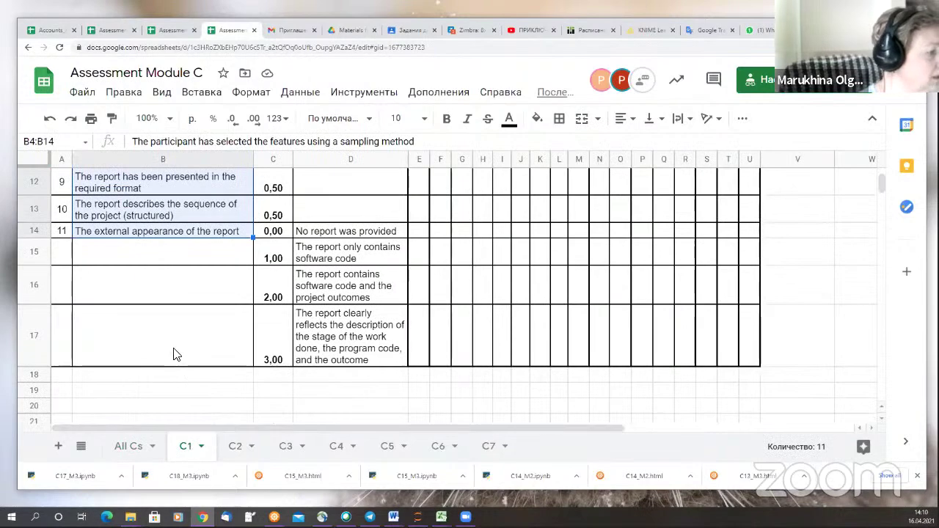
scroll(163, 349, up, 5)
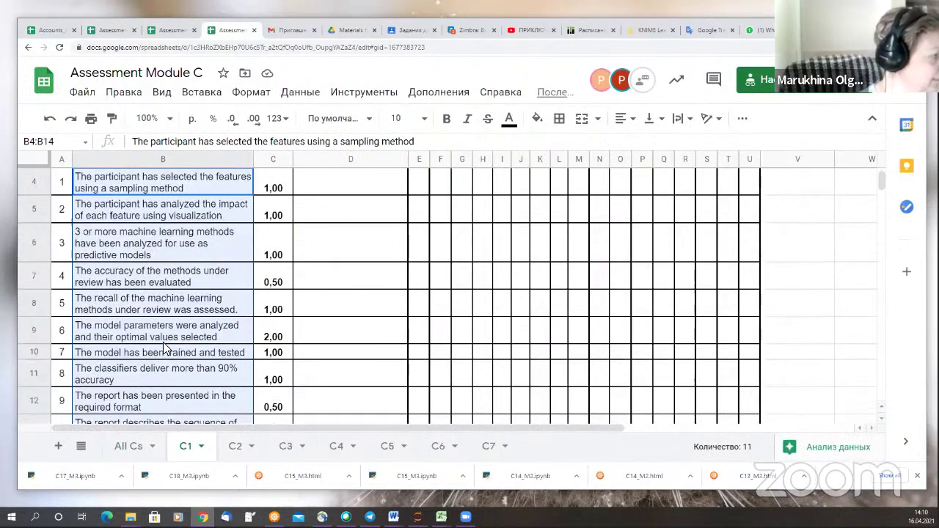
scroll(163, 349, down, 2)
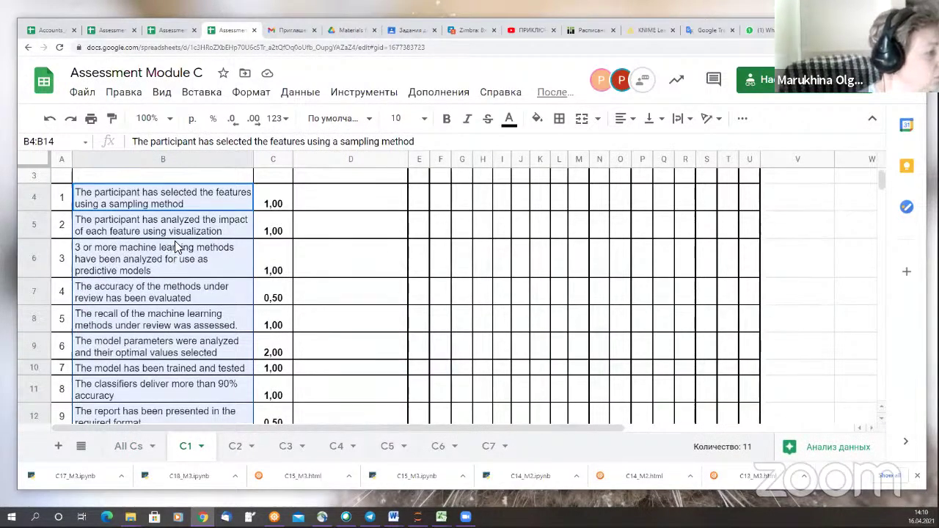
click(143, 201)
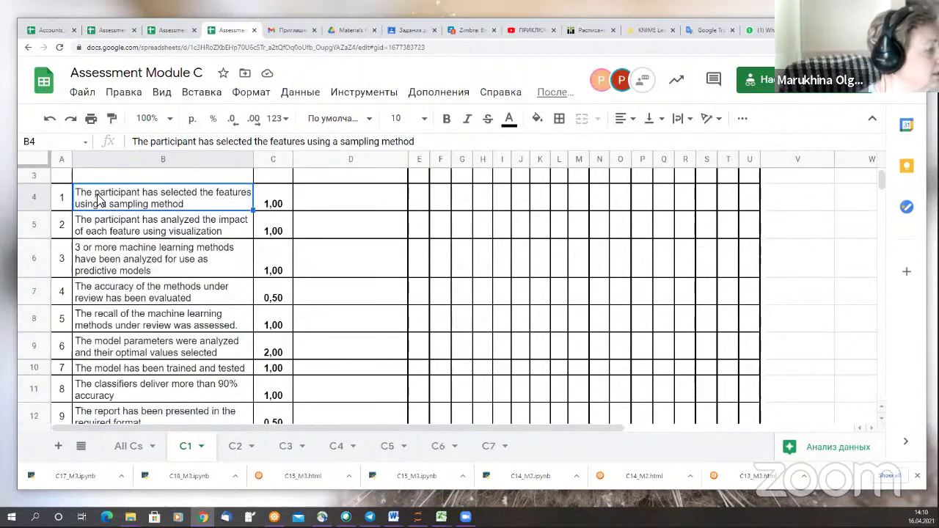
click(106, 233)
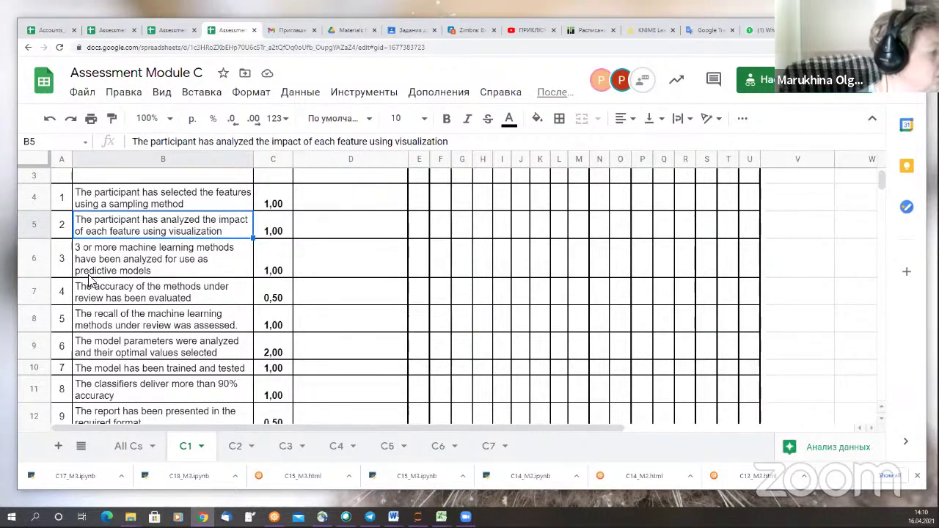
scroll(111, 253, down, 1)
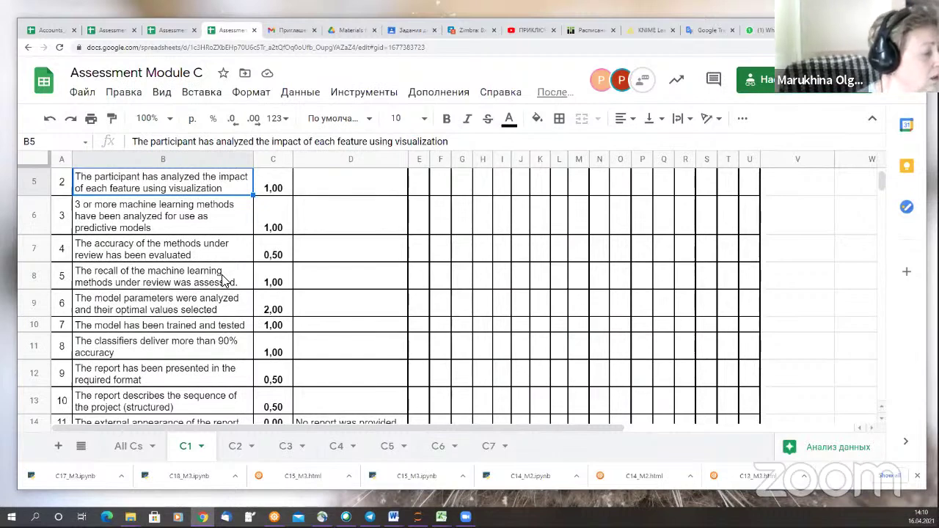
scroll(224, 281, up, 1)
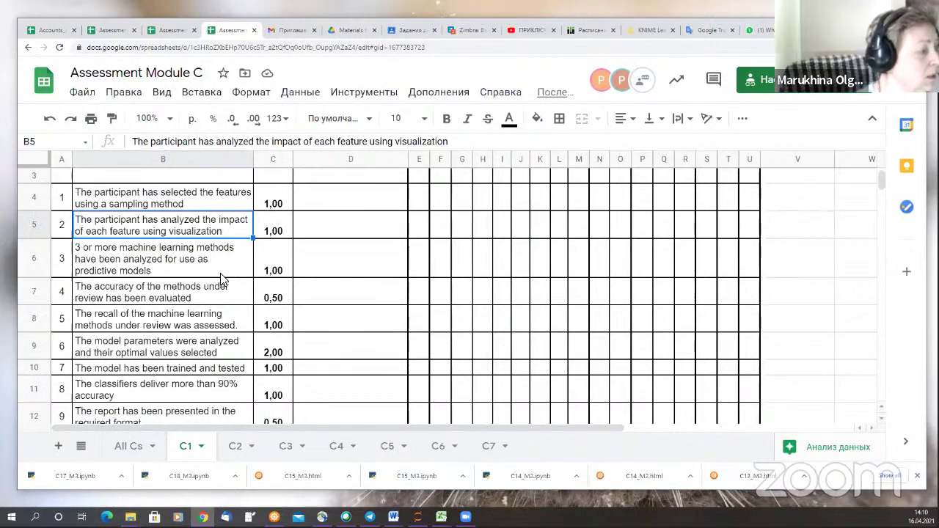
scroll(218, 276, up, 2)
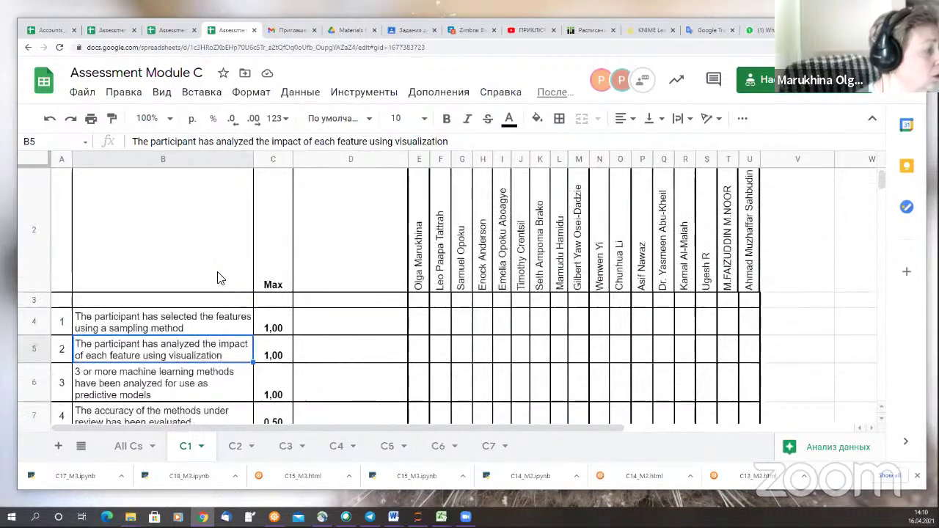
scroll(217, 276, down, 2)
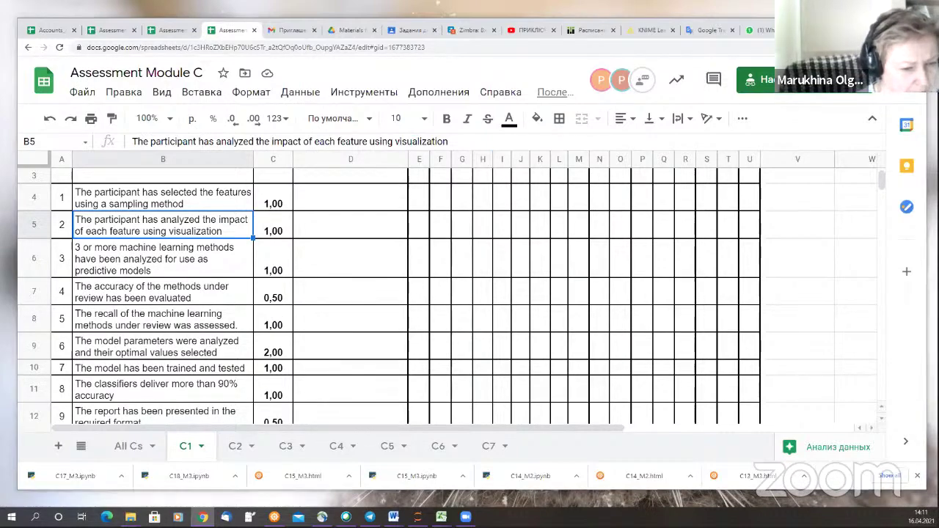
Switch to Jupyter, open C12_M3.ipynb from the C1 - P41 folder in Module C, and close the duplicate C12_M3 notebook tab.
key(alt+Tab)
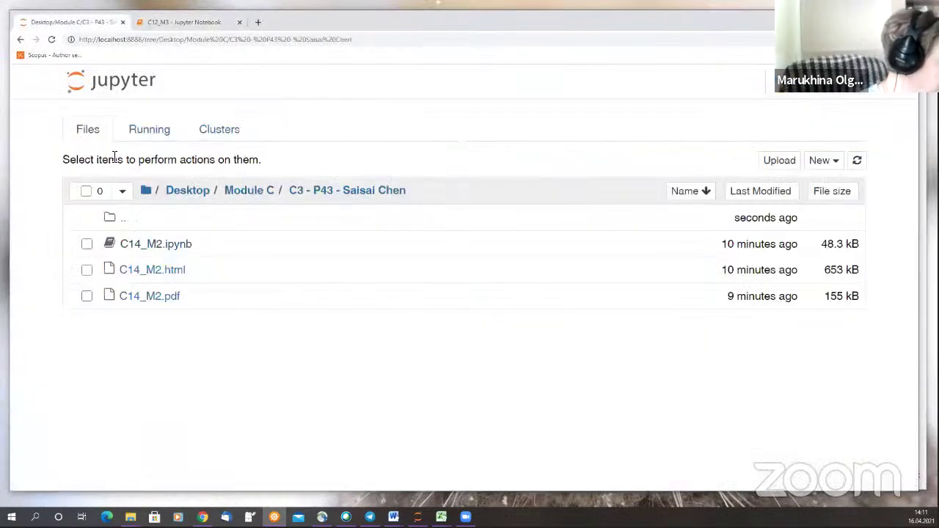
click(128, 221)
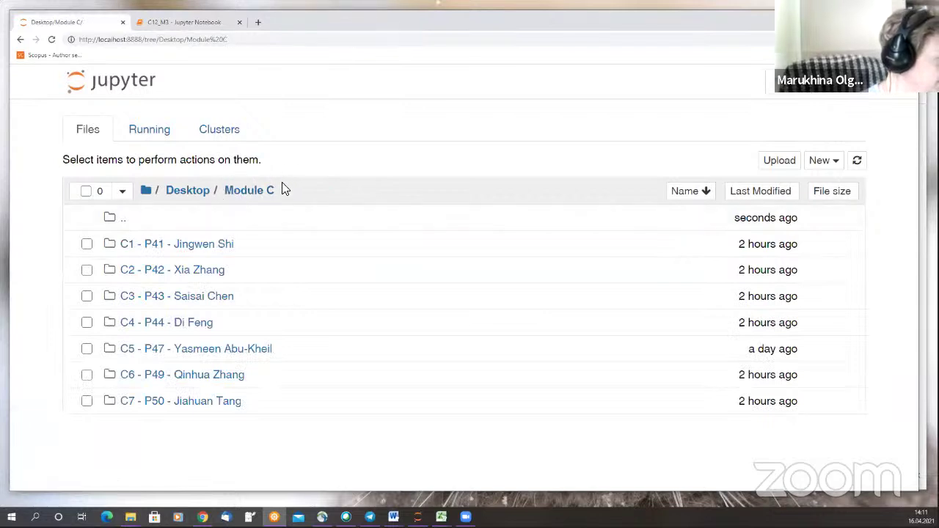
click(176, 247)
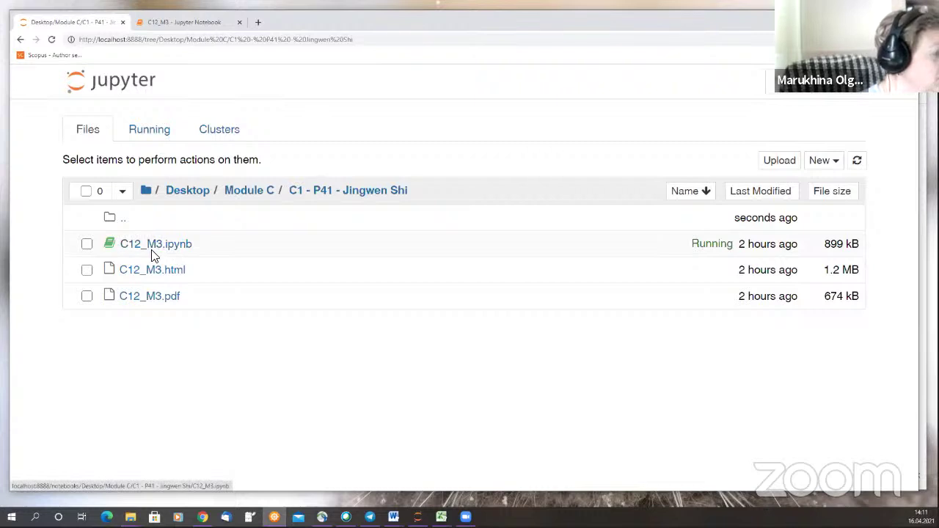
click(163, 248)
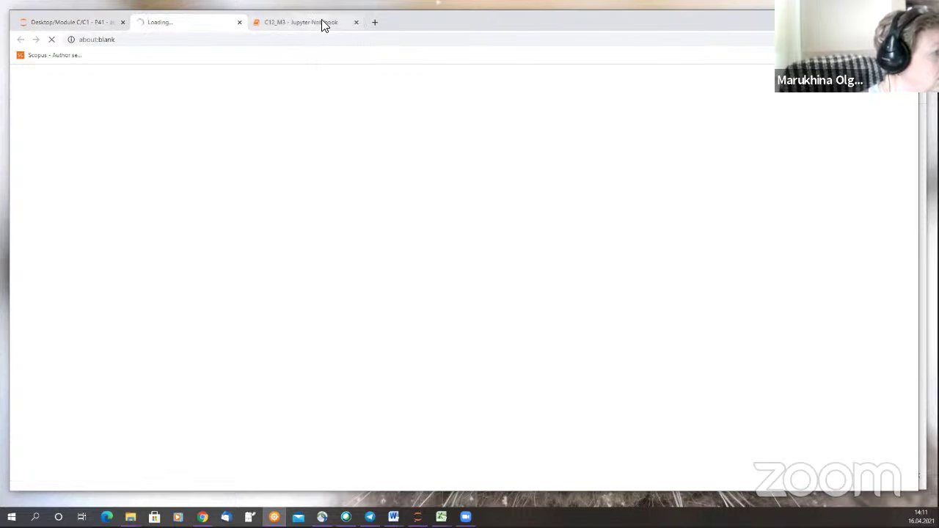
click(356, 23)
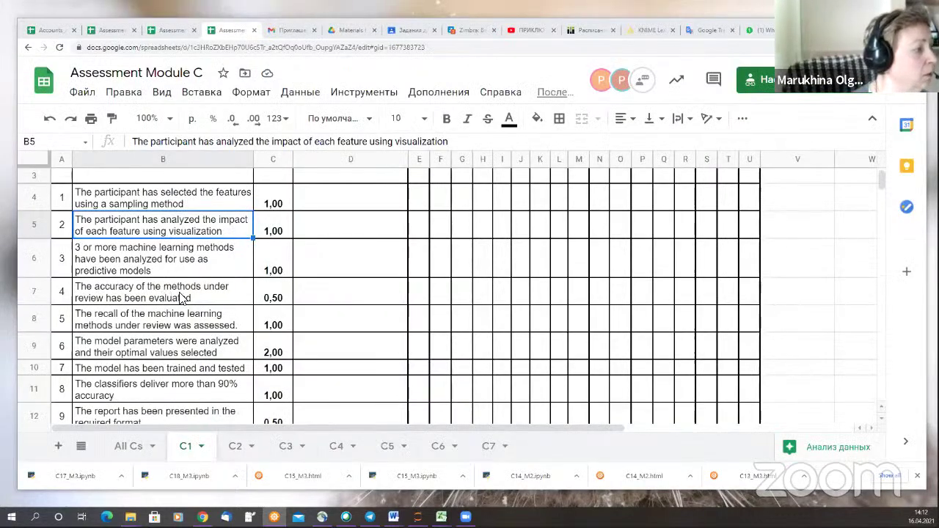
Return to the C1 assessment sheet and go through criteria 1 to 6, from feature selection to model parameter analysis, with their maximum marks.
click(191, 201)
click(188, 224)
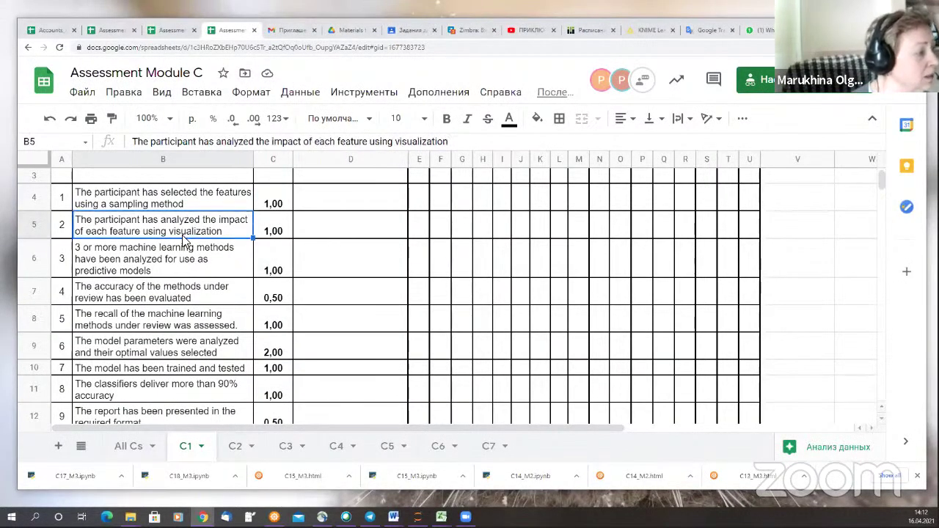
click(180, 259)
click(183, 298)
click(185, 327)
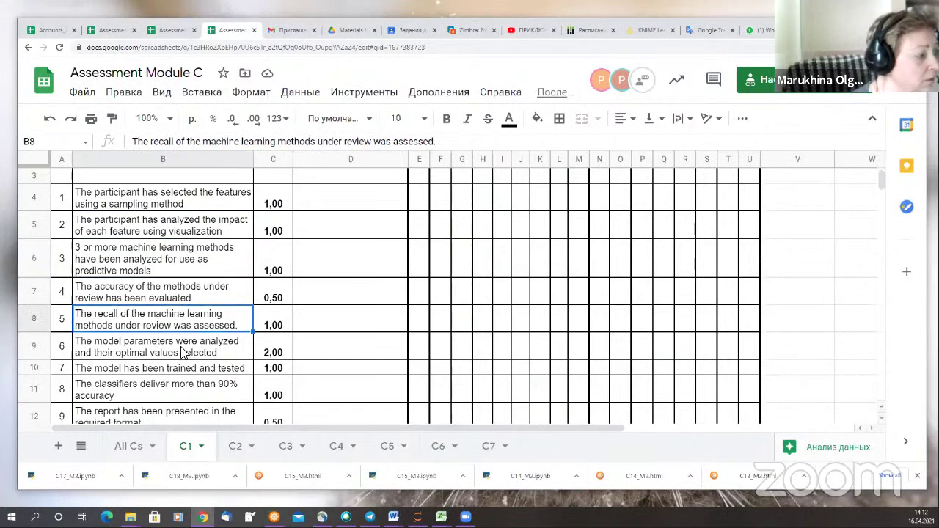
click(184, 352)
click(213, 202)
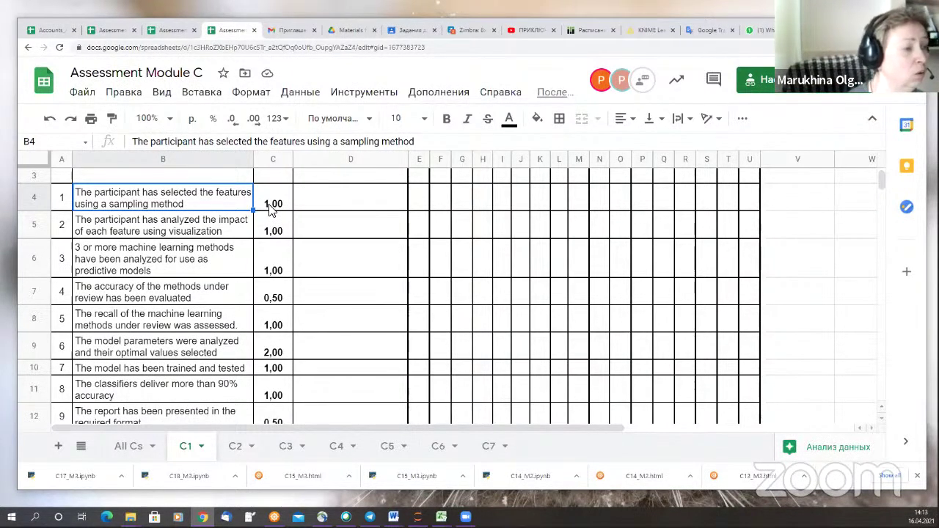
click(247, 356)
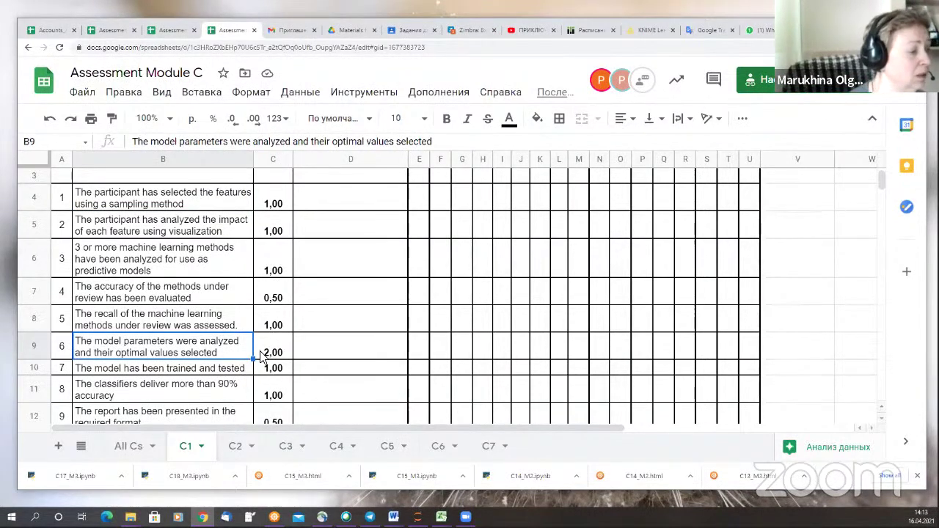
Review the C1 sheet's report format, structure and external appearance criteria with their scoring descriptions, and compare them with the earlier criteria.
scroll(262, 357, down, 5)
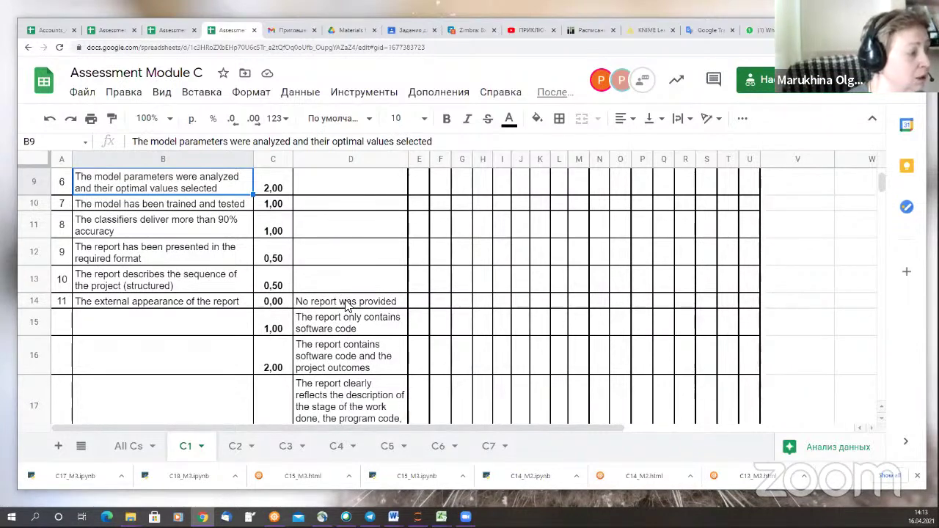
scroll(339, 304, down, 1)
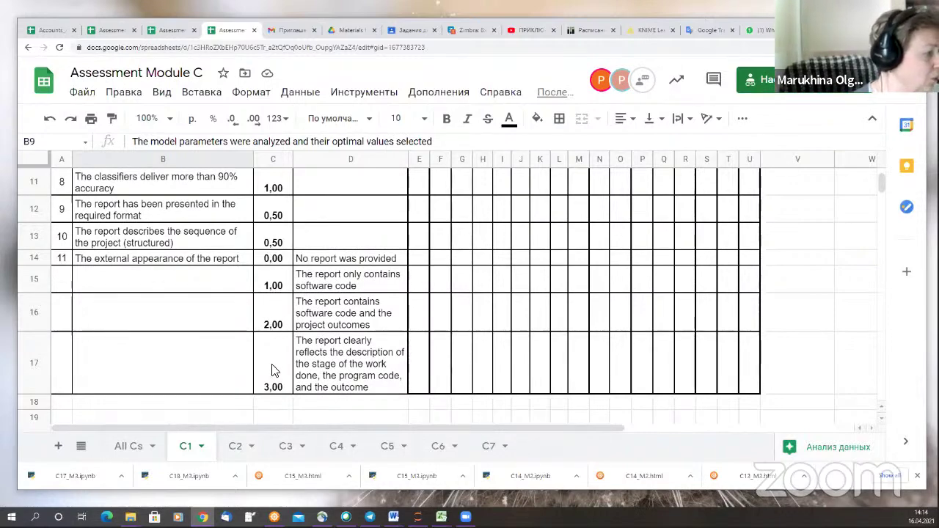
scroll(273, 371, up, 5)
scroll(273, 371, down, 3)
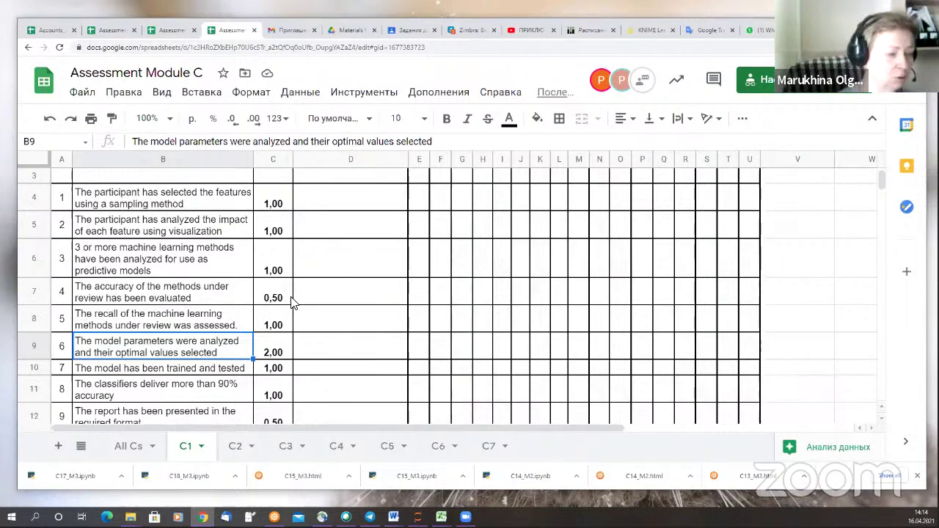
scroll(338, 294, down, 5)
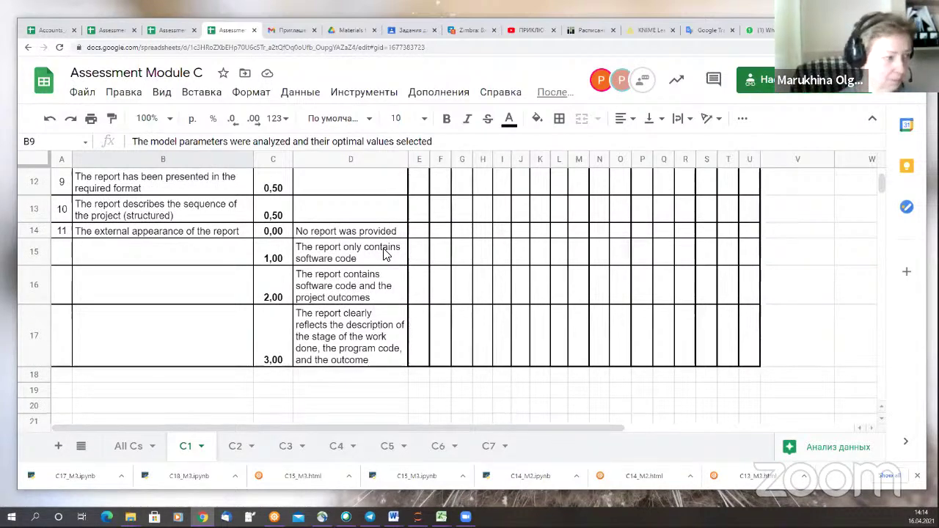
scroll(398, 288, up, 1)
scroll(395, 291, up, 5)
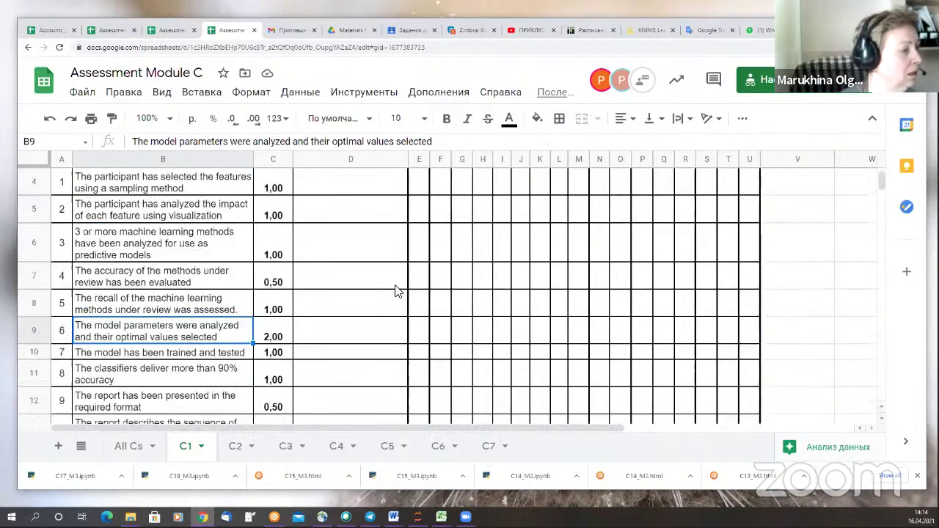
scroll(394, 290, down, 6)
scroll(394, 290, up, 1)
scroll(394, 283, up, 3)
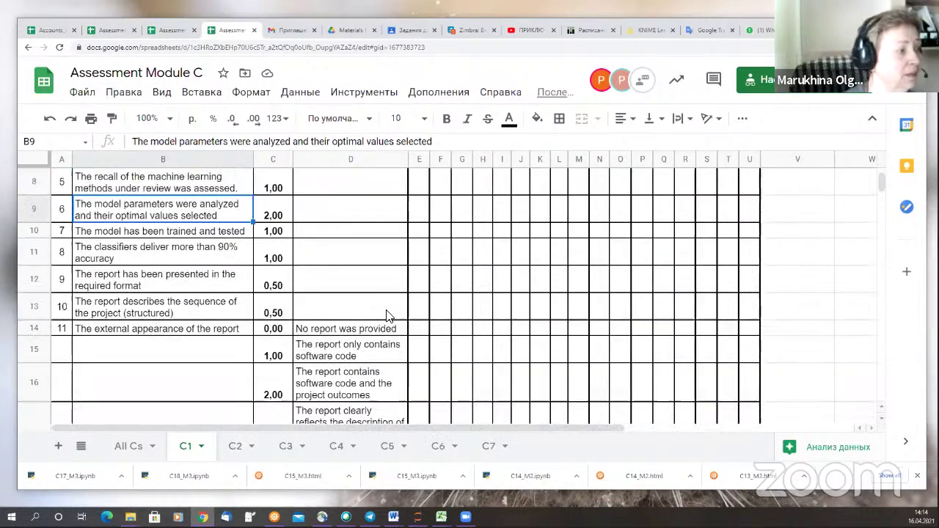
scroll(381, 308, down, 2)
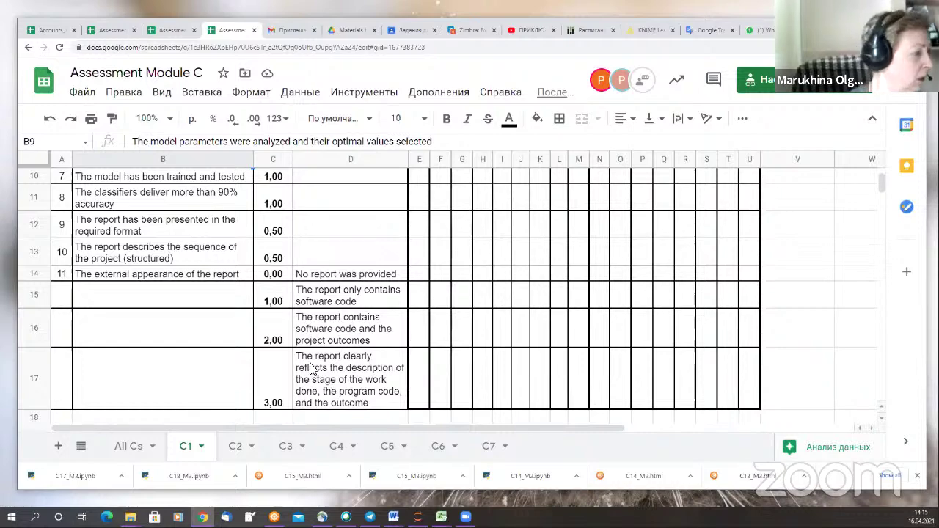
scroll(329, 270, up, 3)
scroll(331, 269, up, 5)
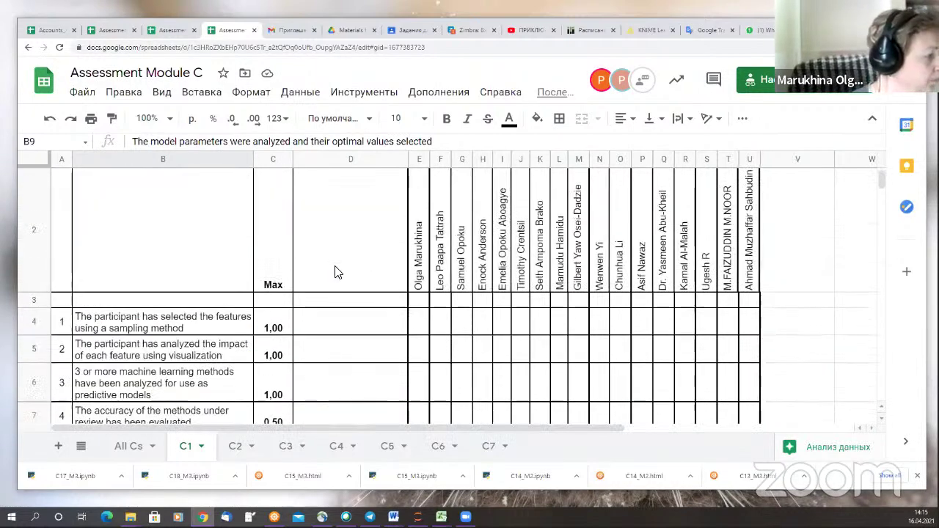
scroll(335, 272, down, 3)
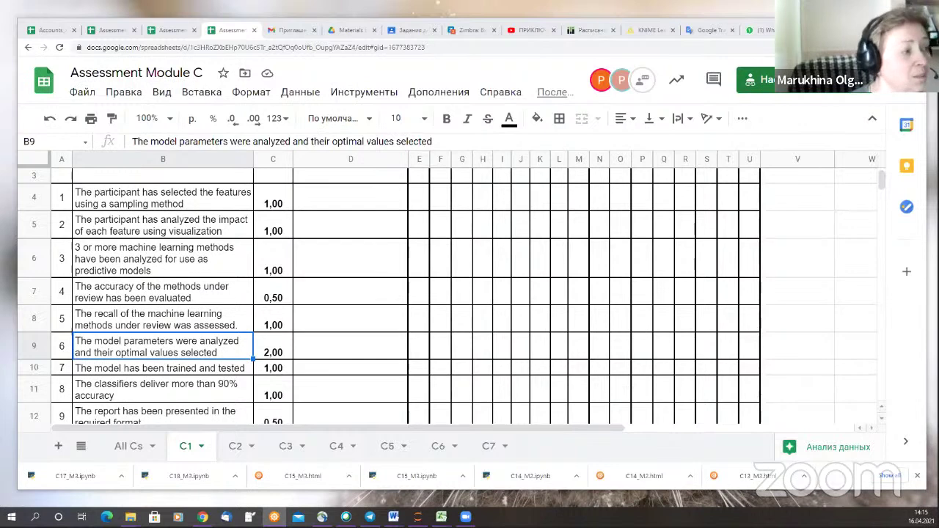
Switch to the C12_M3 notebook in Jupyter and review its imports, housing data loading and data exploration cells up to the missing-value check.
key(alt+Tab)
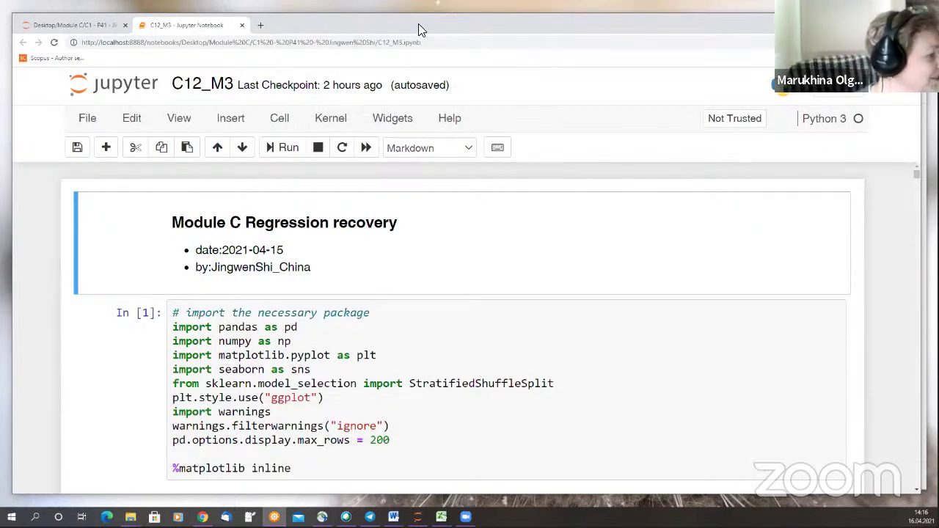
drag(418, 23, 425, 20)
scroll(455, 252, down, 3)
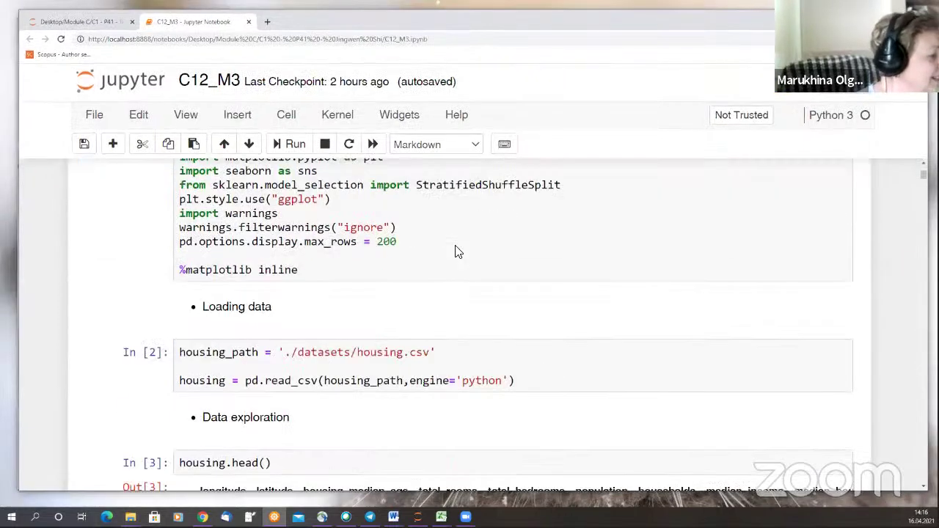
scroll(455, 251, down, 2)
scroll(455, 252, down, 1)
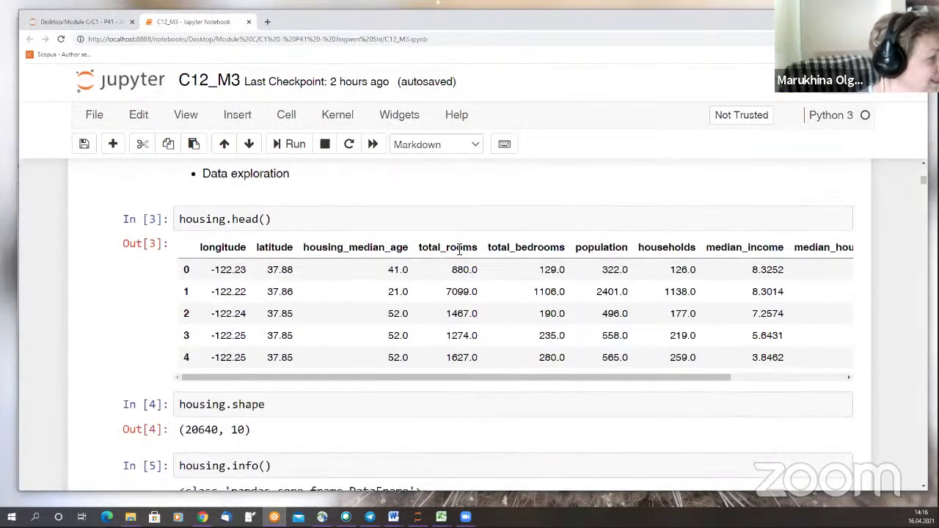
scroll(438, 243, up, 3)
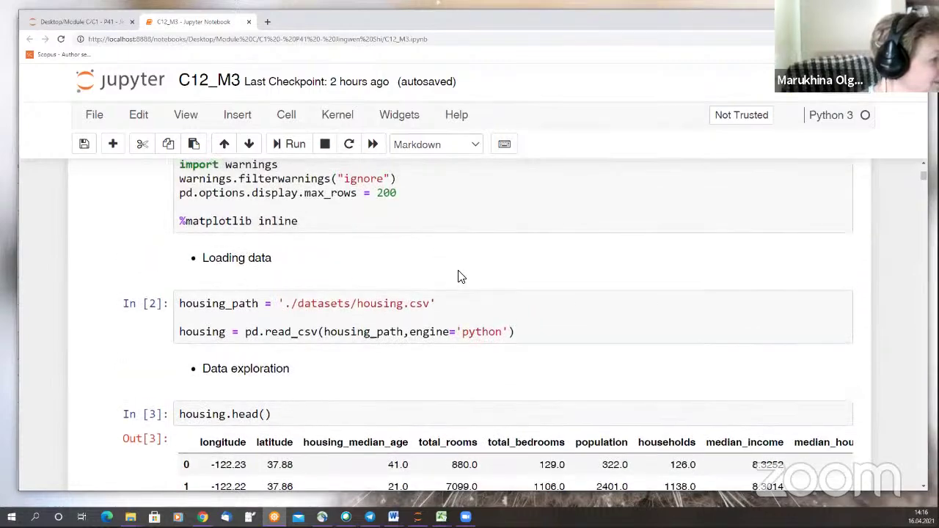
scroll(535, 285, down, 2)
scroll(535, 286, down, 3)
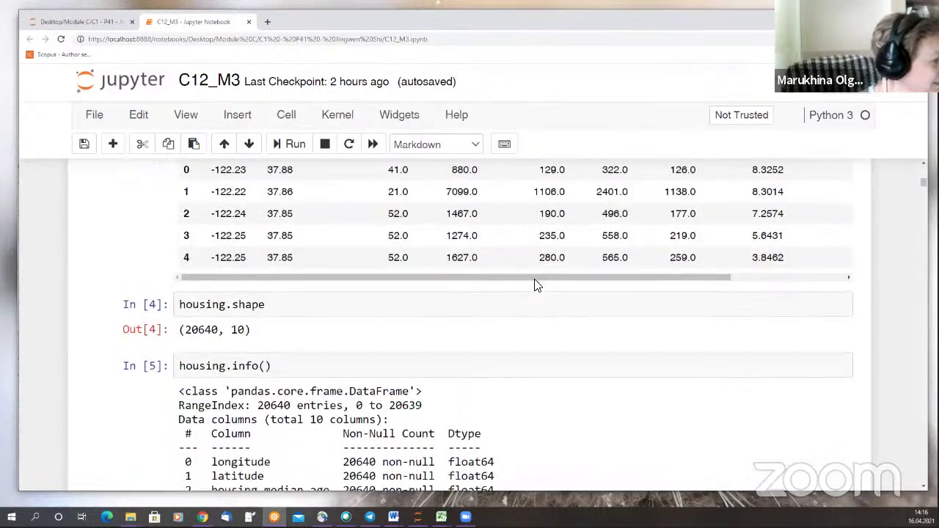
scroll(537, 282, down, 6)
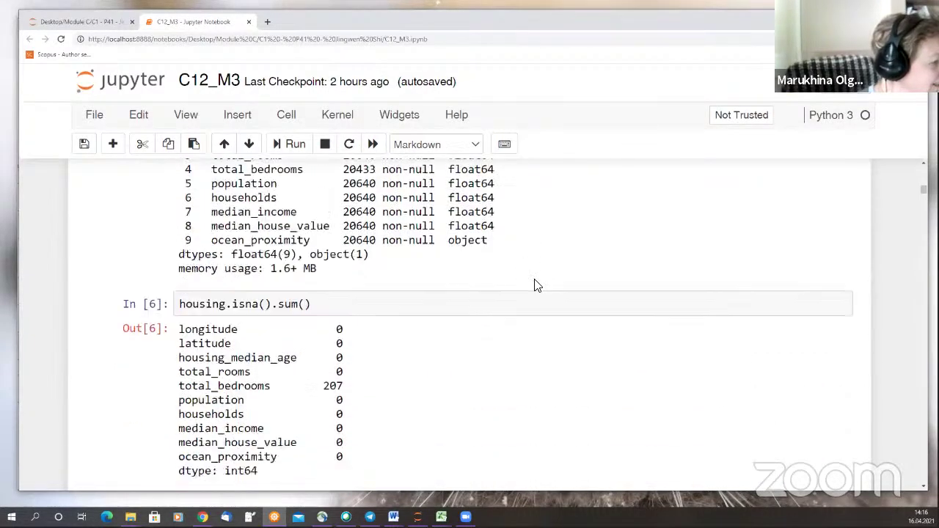
Examine how the C12_M3 notebook encodes ocean_proximity and fills missing values with the median SimpleImputer in its Data processing section.
scroll(536, 284, down, 1)
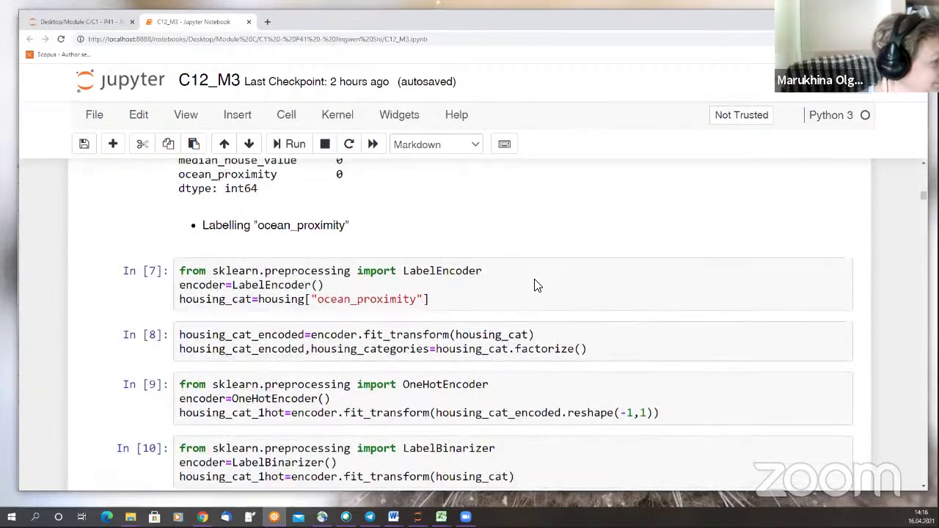
scroll(536, 282, down, 1)
scroll(537, 282, up, 1)
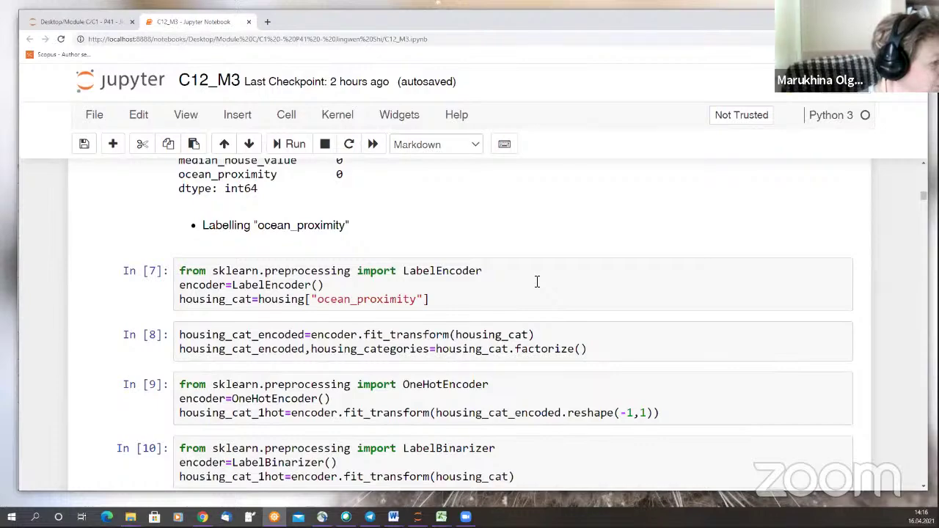
scroll(536, 281, down, 3)
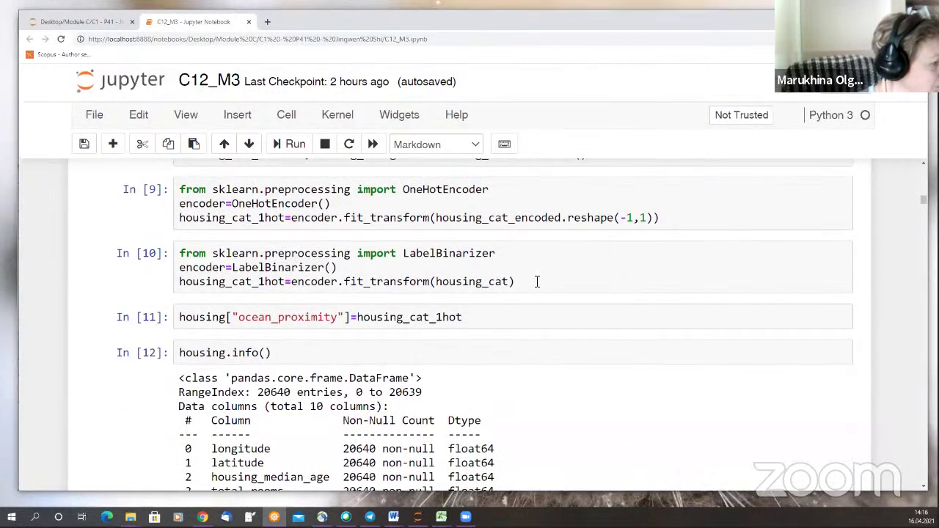
scroll(536, 281, down, 2)
scroll(536, 285, down, 1)
scroll(537, 284, down, 8)
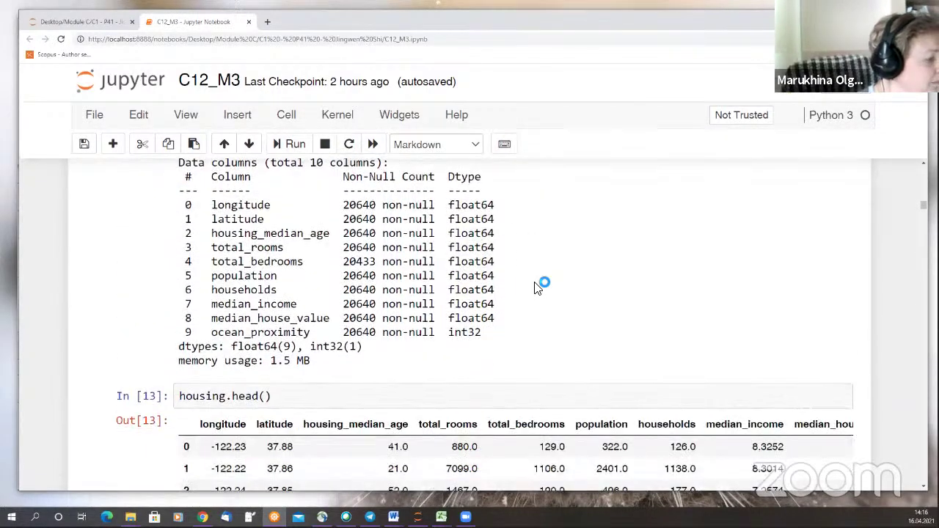
scroll(536, 282, down, 2)
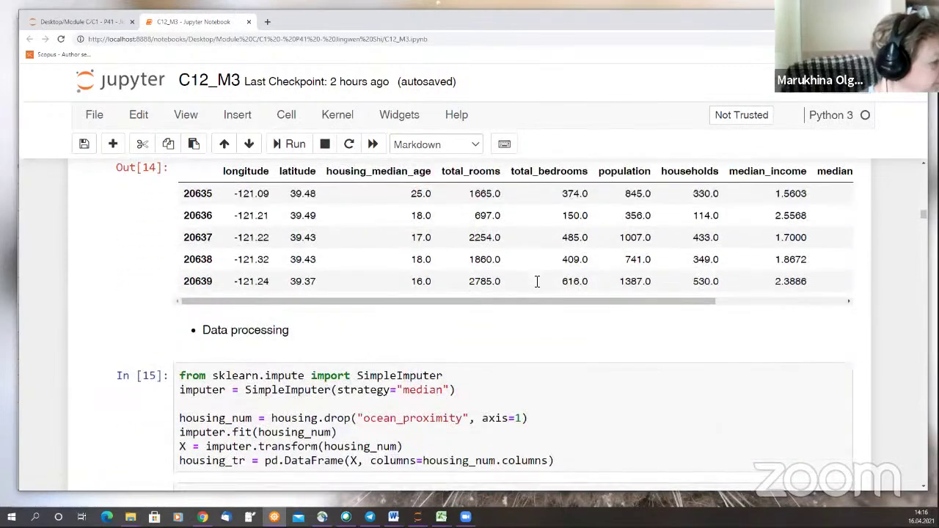
scroll(537, 282, down, 4)
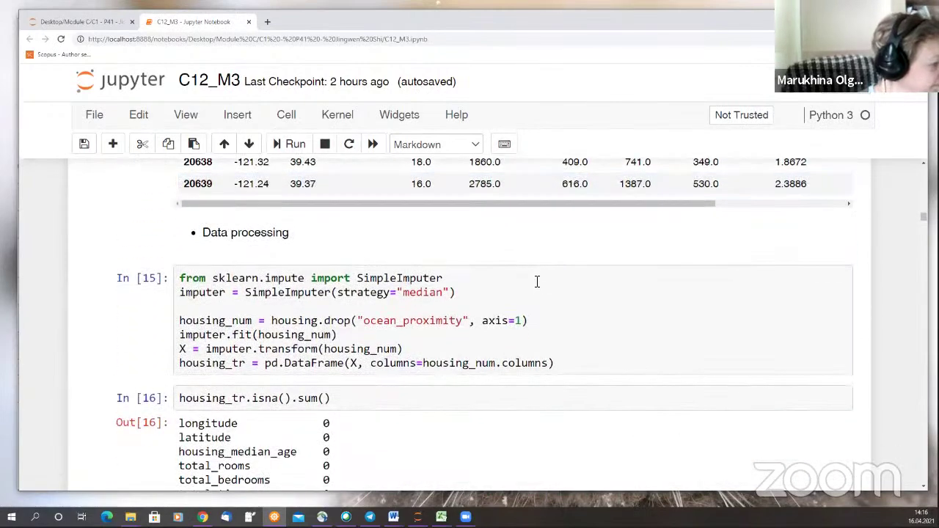
scroll(535, 285, down, 5)
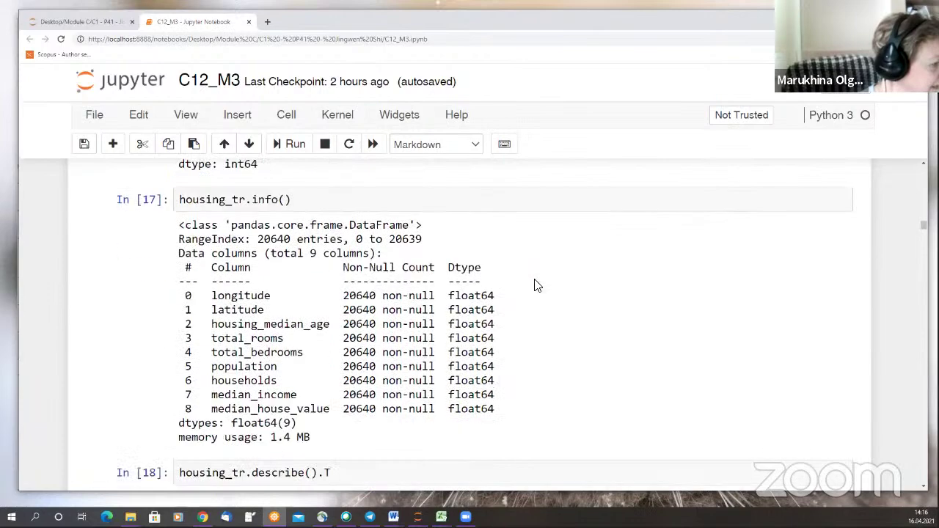
Go to section 3.1 Selection of features and highlight the median_house_value row in the sorted correlation output.
scroll(536, 283, down, 4)
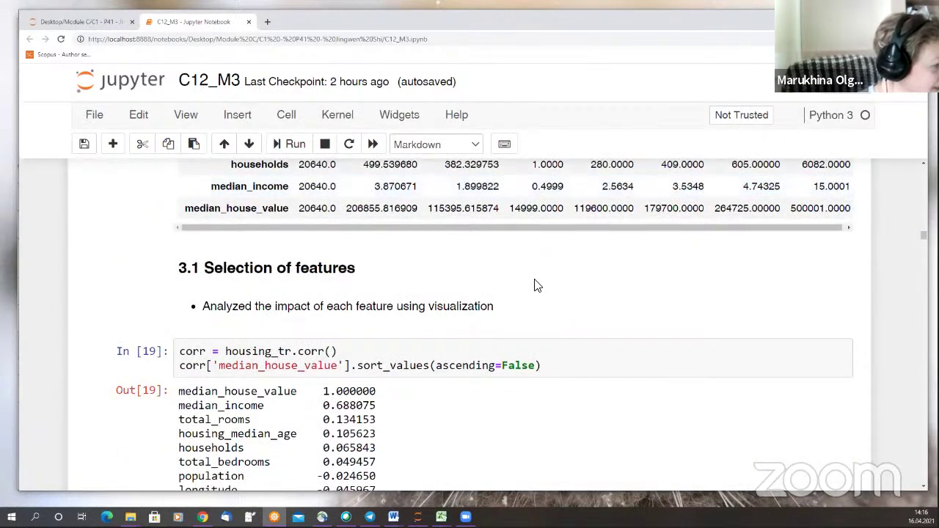
scroll(535, 284, down, 2)
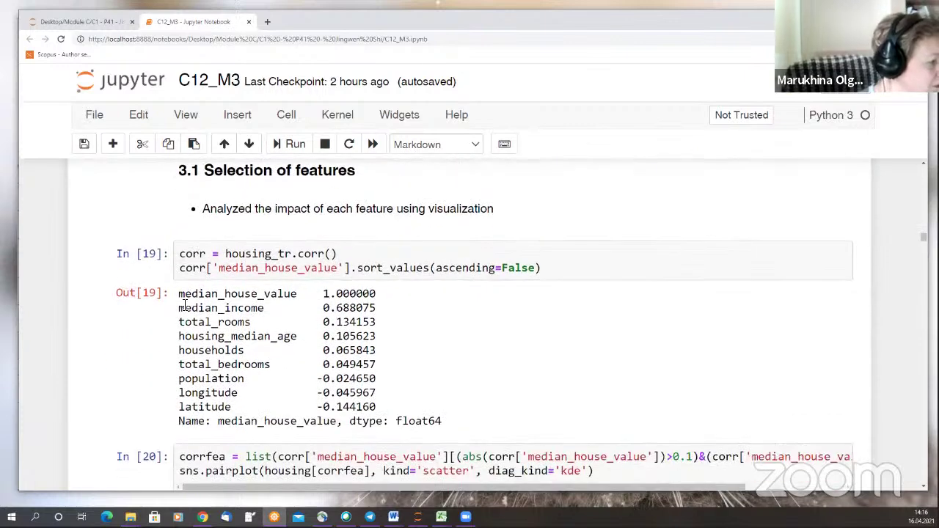
drag(180, 294, 376, 298)
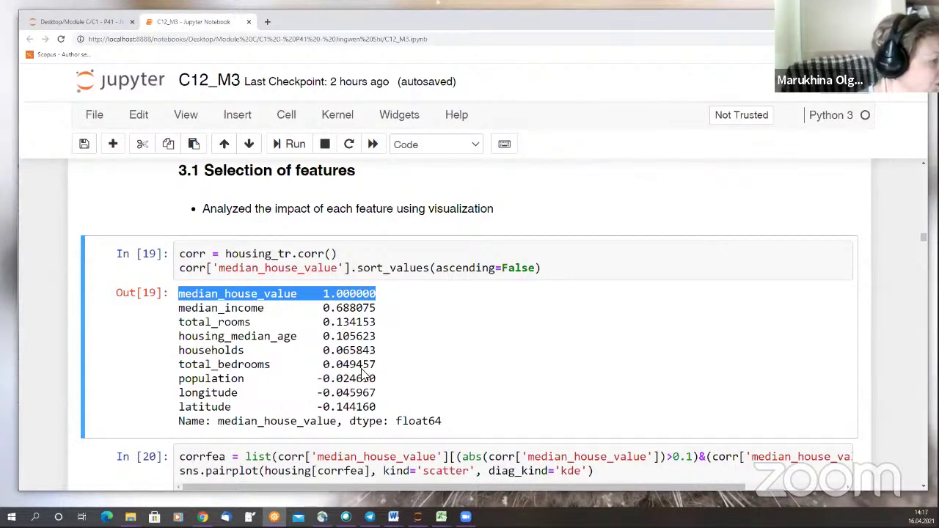
Review section 3.1's pair plots, correlation heatmap and feature histograms, and return to the sorted correlation list.
scroll(420, 367, down, 3)
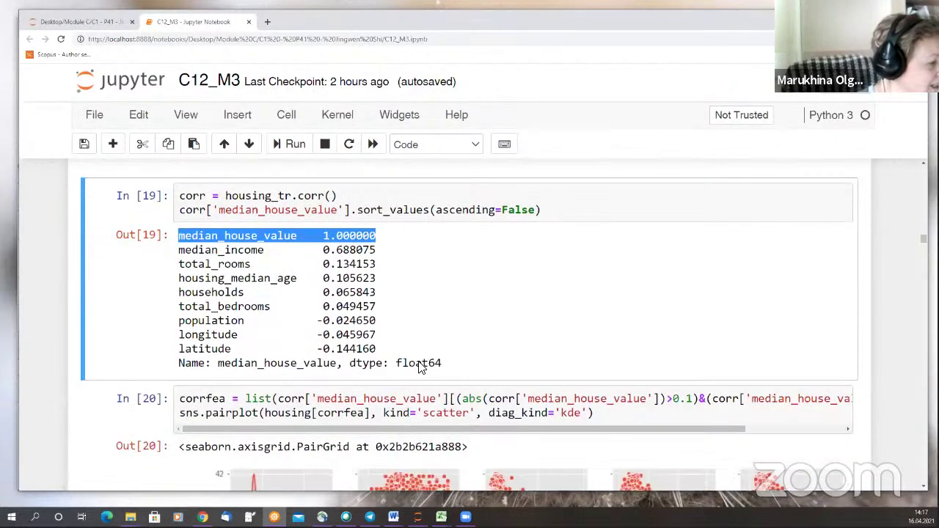
scroll(422, 363, down, 2)
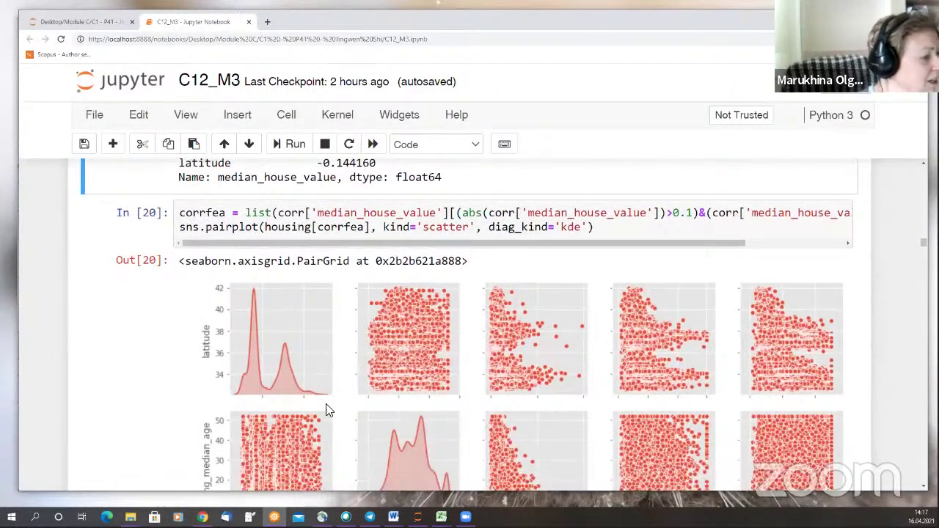
scroll(487, 324, down, 1)
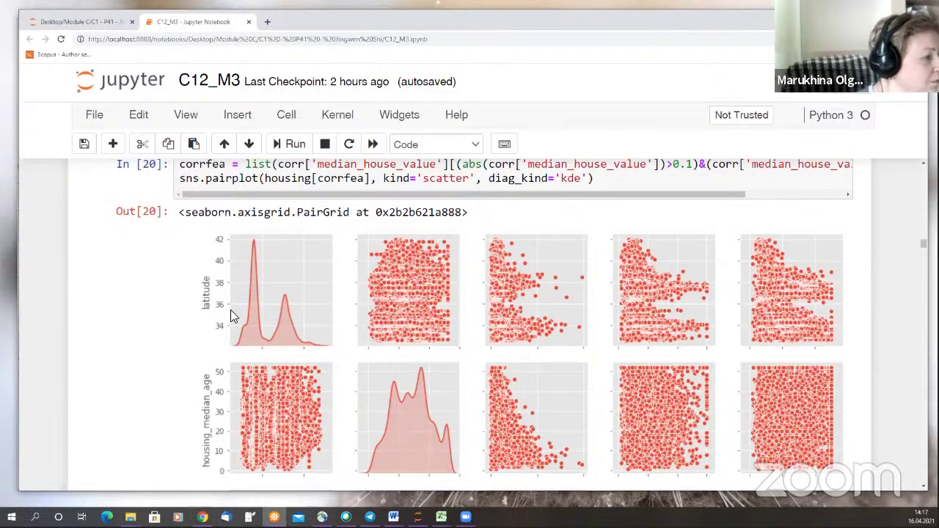
scroll(248, 317, down, 3)
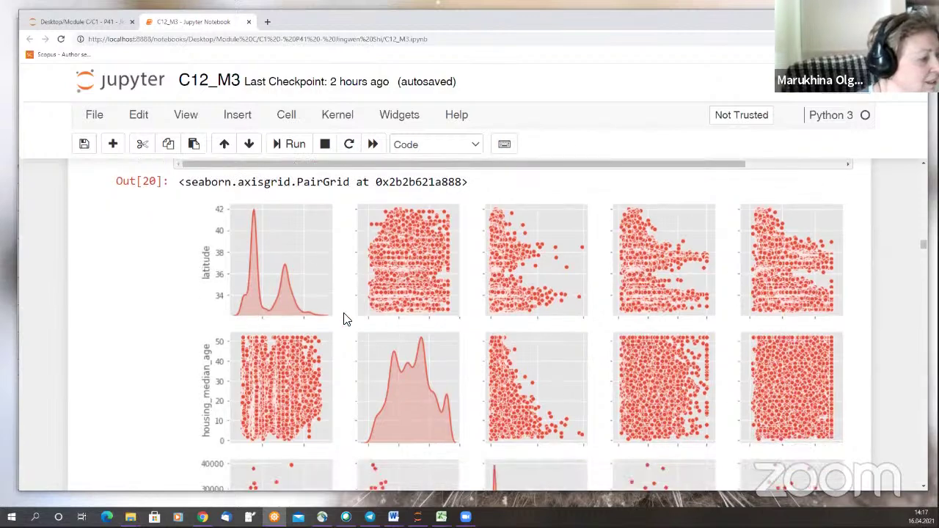
scroll(408, 321, down, 10)
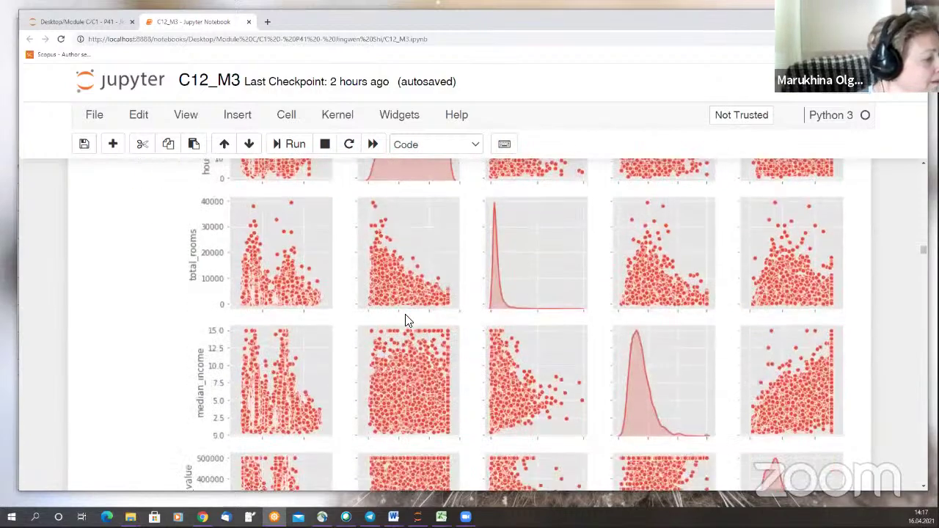
scroll(408, 321, down, 10)
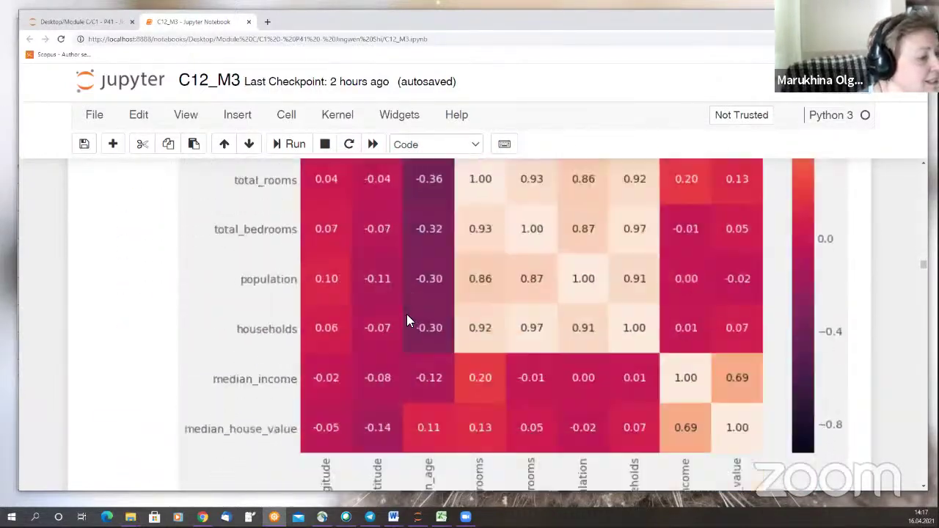
scroll(408, 318, down, 10)
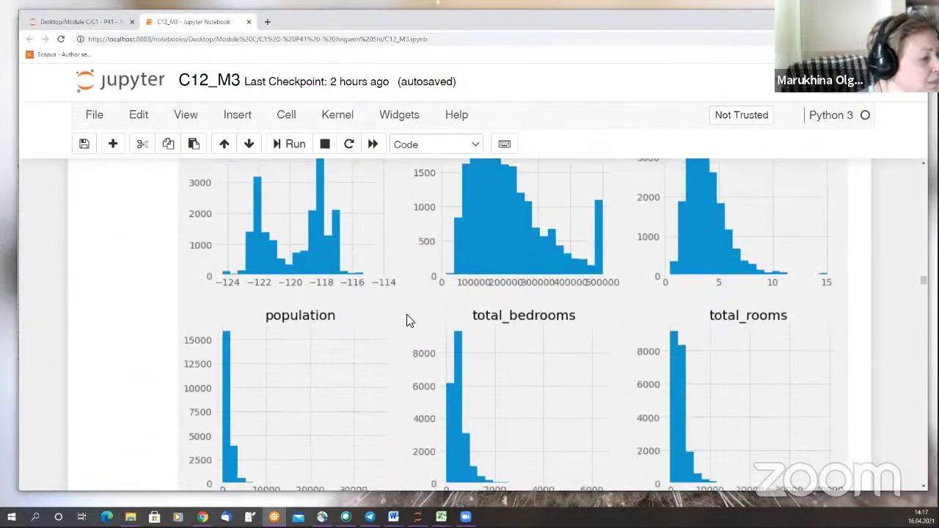
scroll(408, 321, up, 15)
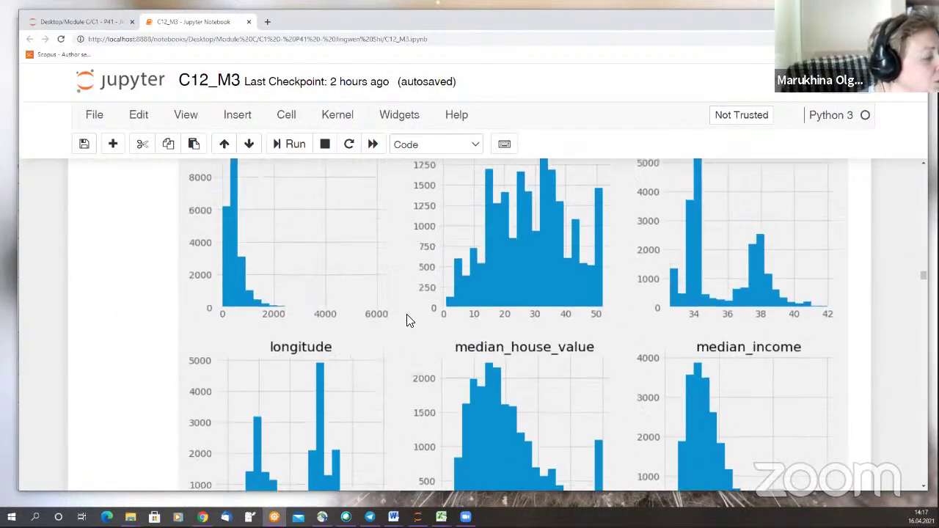
scroll(408, 321, up, 15)
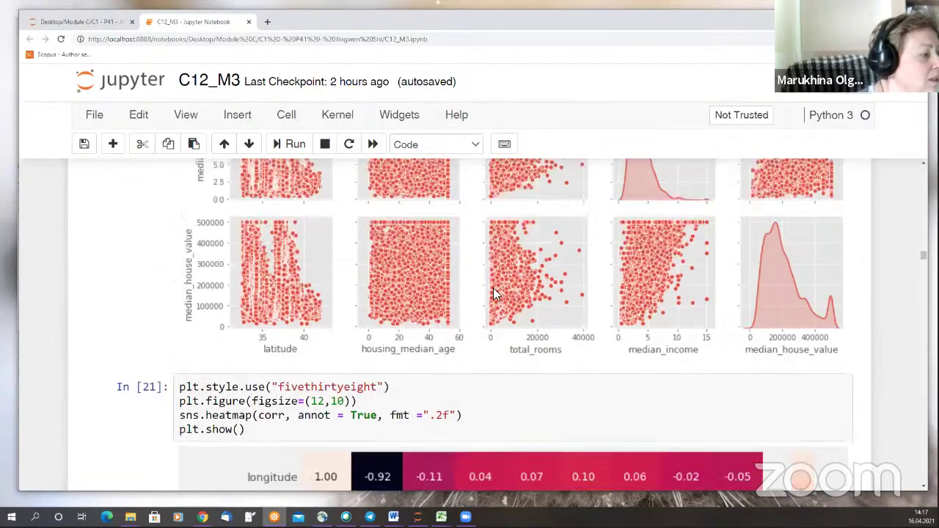
scroll(532, 314, up, 10)
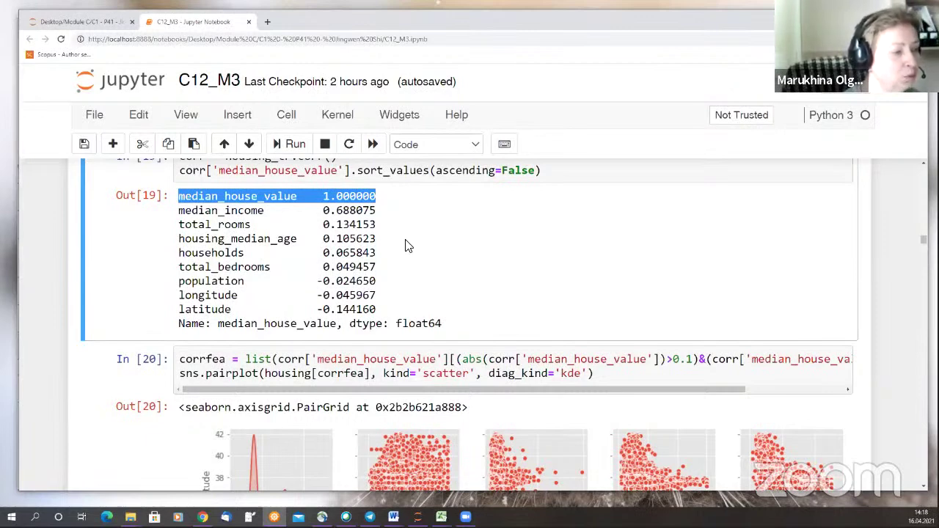
Check the C1 assessment criteria and the Module C homework text in Google Classroom, and return to the C12_M3 notebook.
mouse_move(201, 516)
click(203, 474)
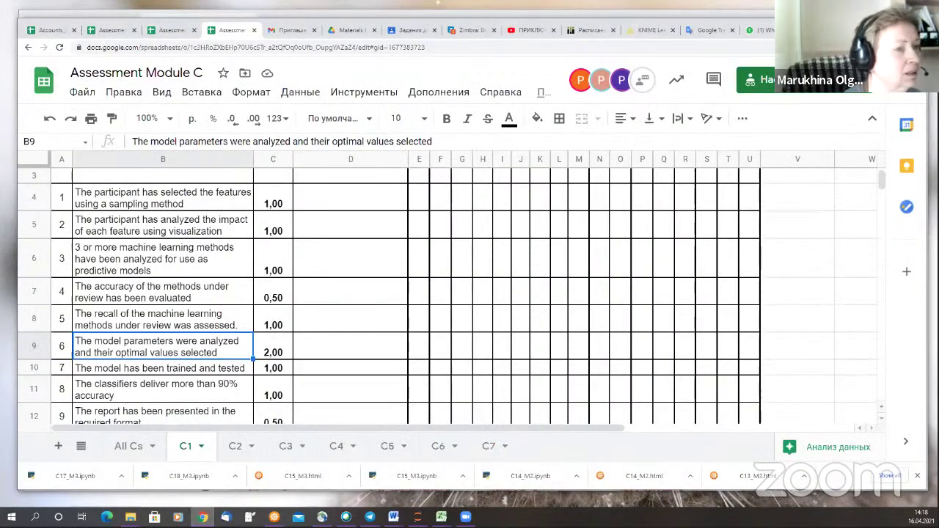
key(alt+Tab)
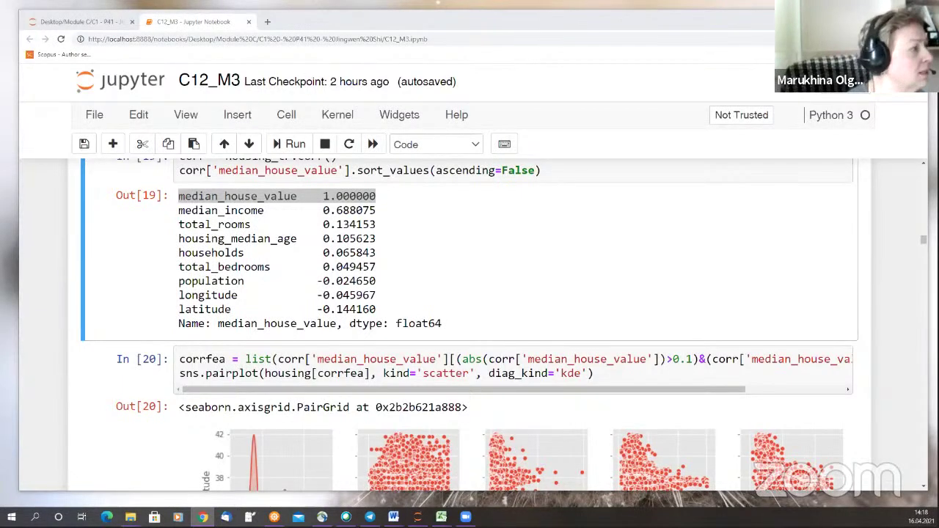
key(alt+Tab)
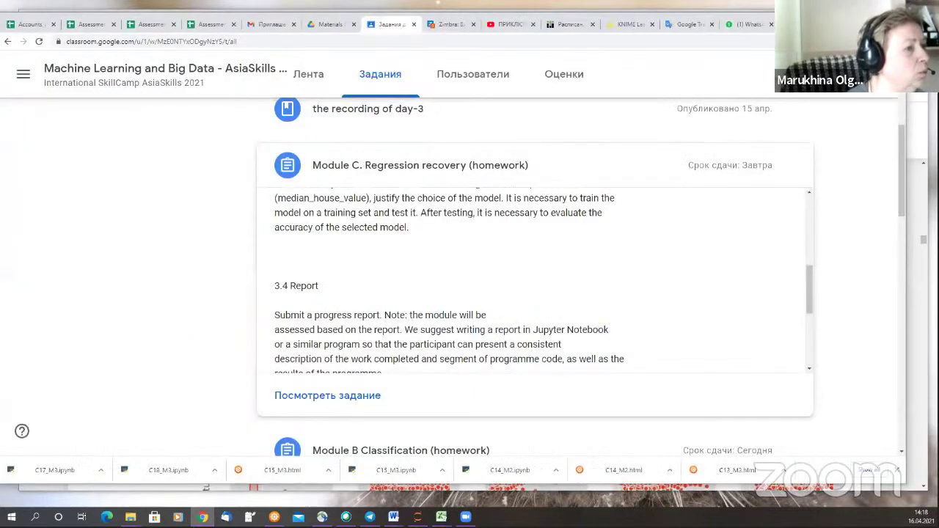
key(alt+Tab)
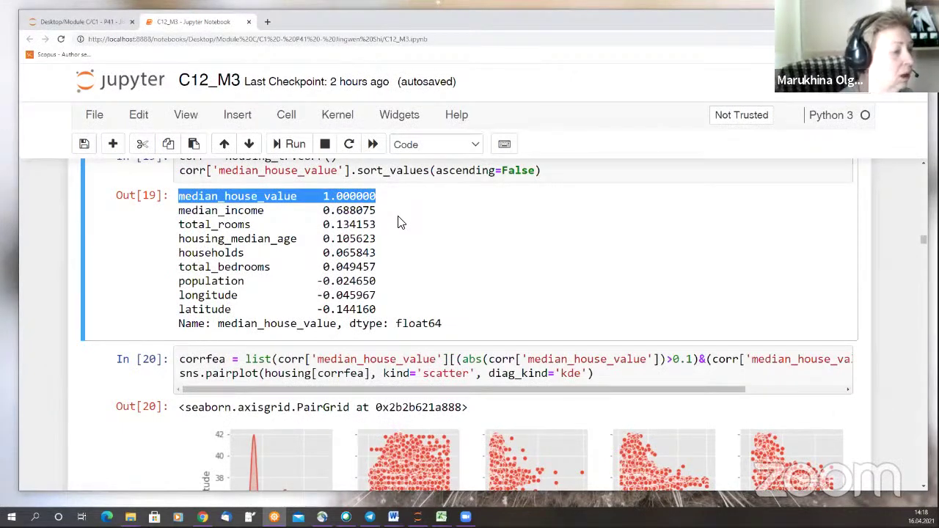
Re-examine the pair plots against the section 3.1 visualization statement, and move on to the correlation heatmap under cell 21.
scroll(402, 397, down, 2)
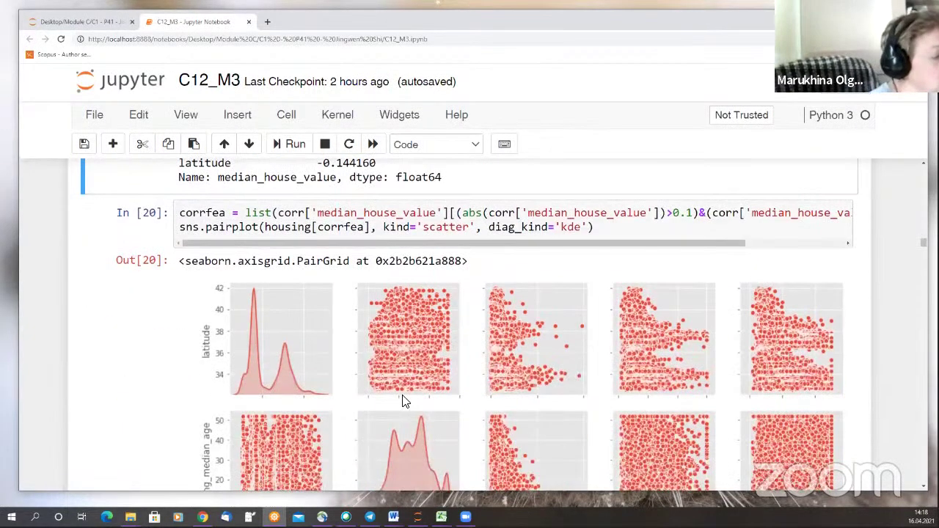
scroll(410, 391, down, 1)
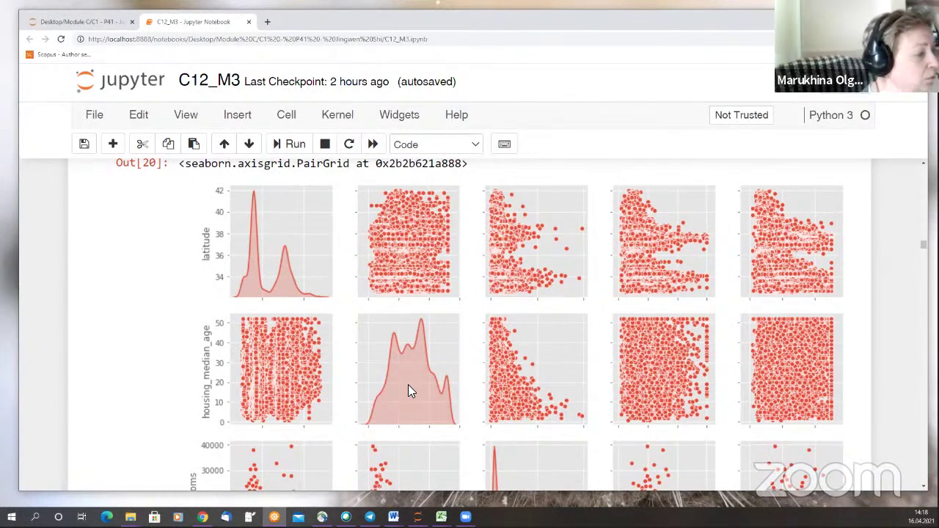
scroll(383, 373, up, 1)
scroll(383, 374, up, 10)
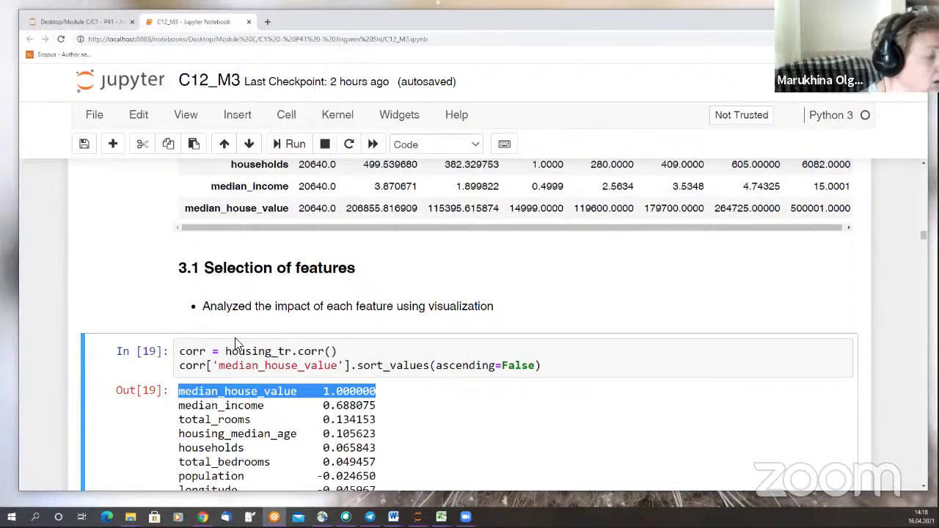
scroll(235, 338, down, 10)
scroll(361, 308, down, 5)
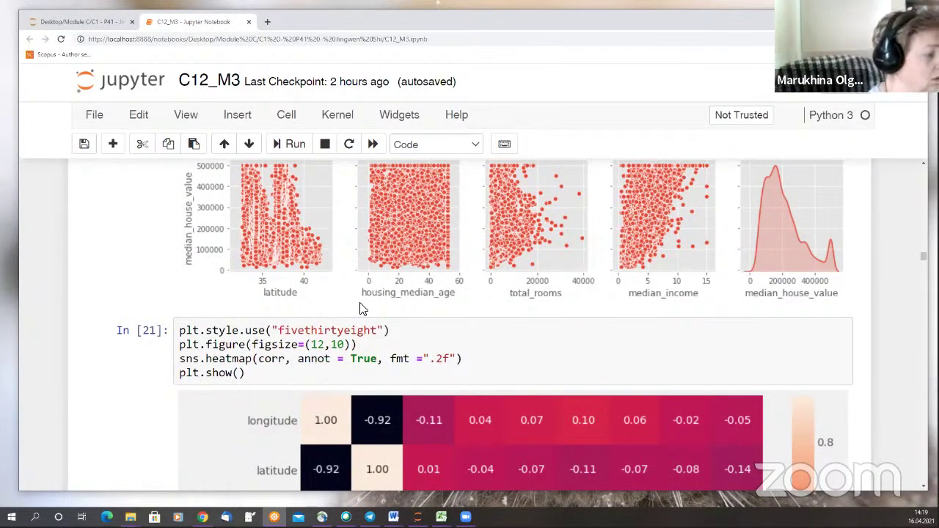
scroll(449, 295, down, 2)
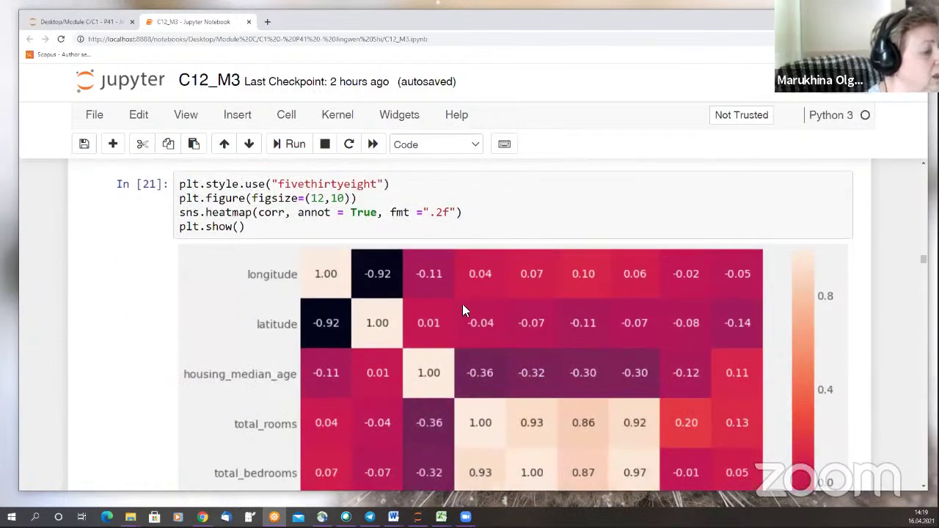
Review the rest of the correlation heatmap and the cell 22 feature histograms in C12_M3.
scroll(477, 330, down, 3)
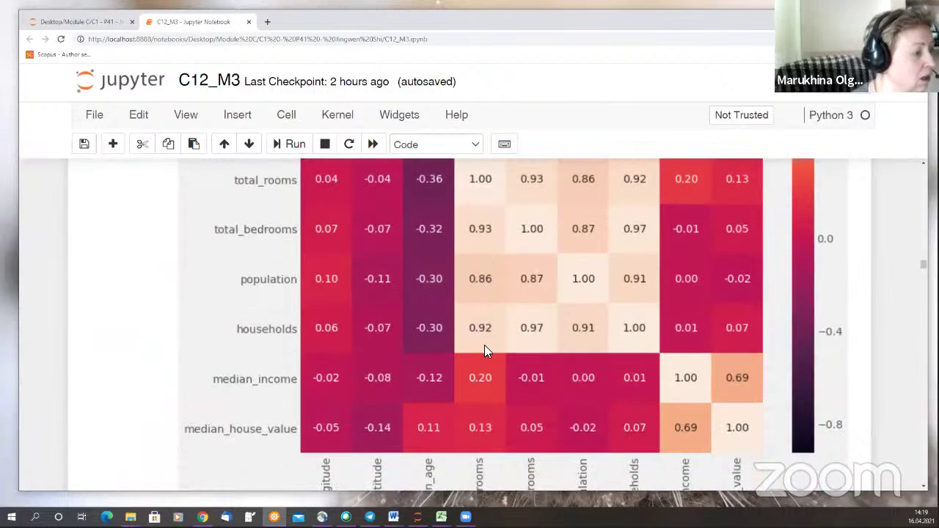
scroll(484, 351, down, 2)
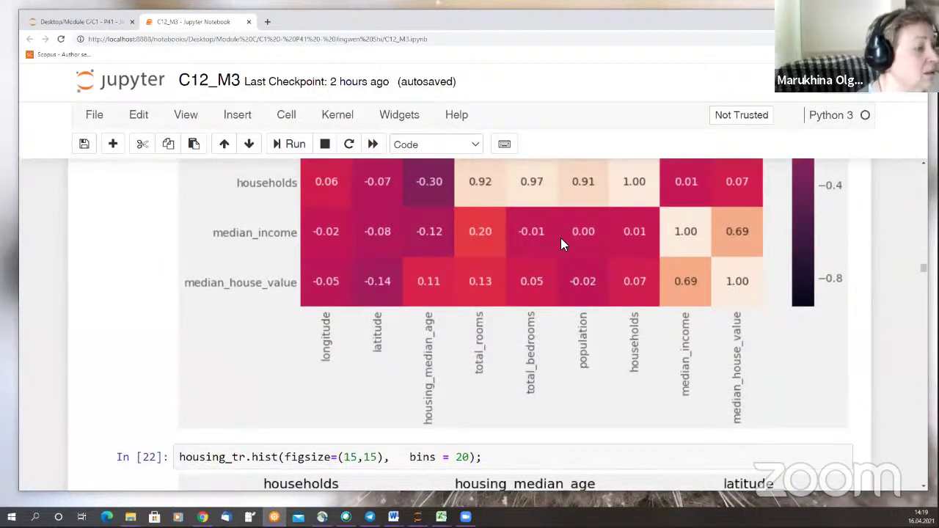
scroll(555, 247, down, 2)
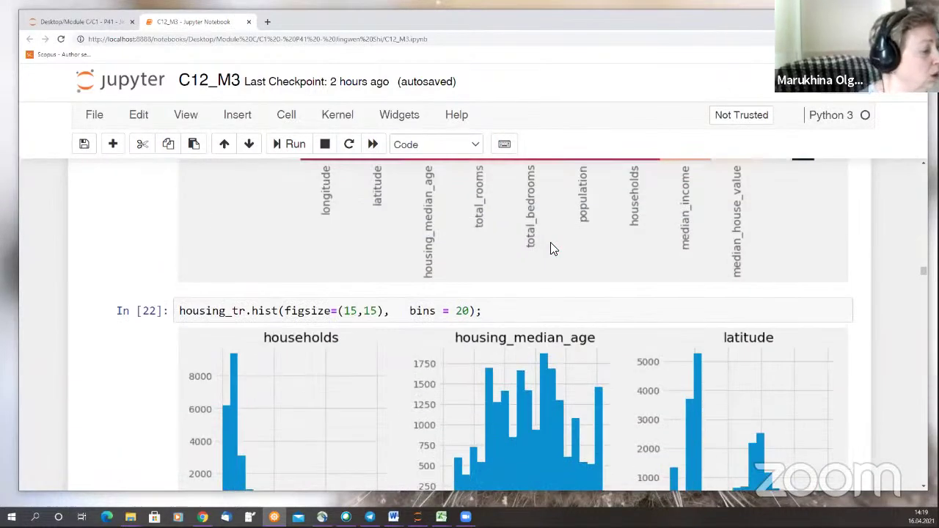
scroll(553, 248, down, 3)
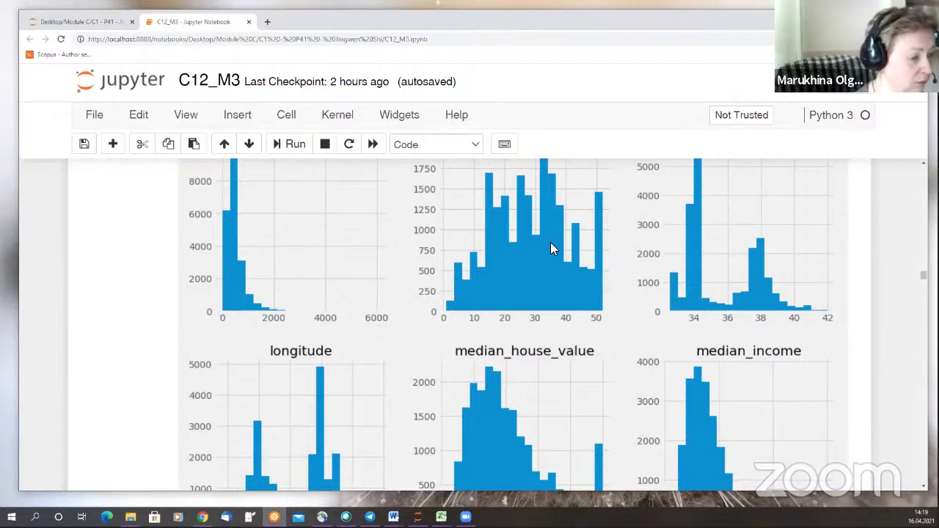
scroll(638, 259, down, 6)
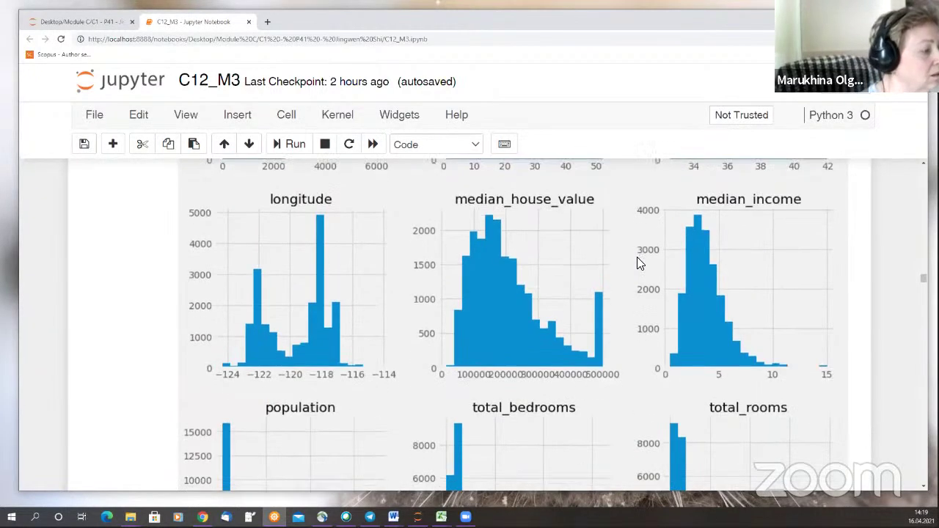
scroll(637, 261, down, 3)
scroll(637, 261, up, 5)
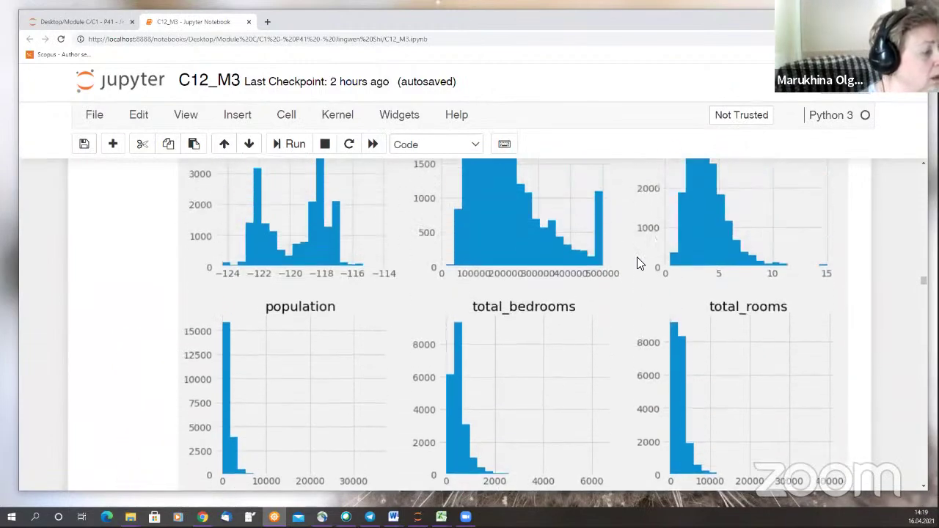
scroll(637, 263, up, 6)
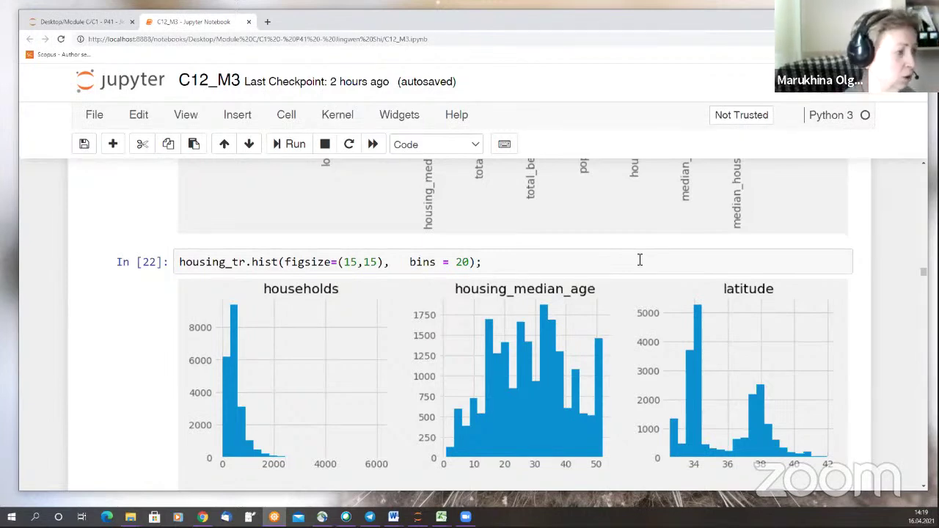
Recheck the feature histograms and heatmap, and return to the sorted correlation list under section 3.1 Selection of features.
scroll(637, 274, down, 3)
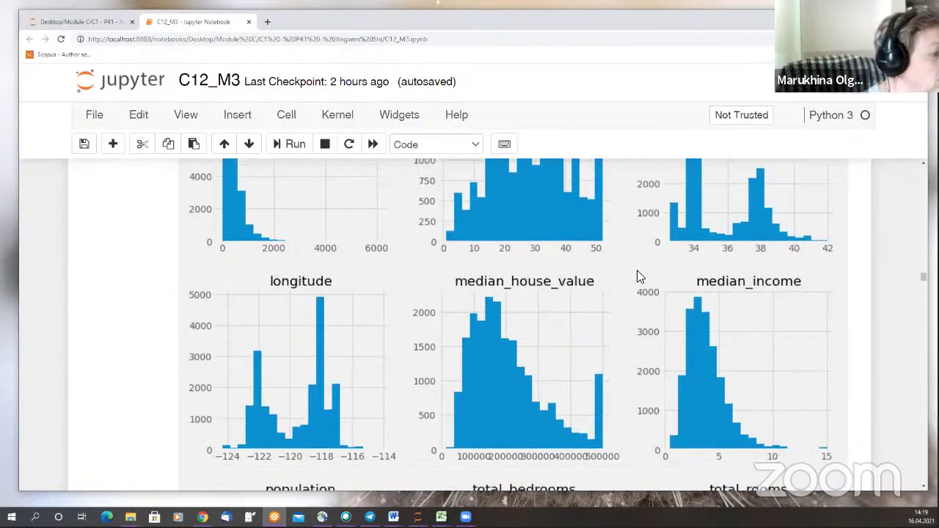
scroll(637, 275, down, 10)
scroll(637, 274, up, 10)
scroll(637, 275, down, 8)
scroll(640, 278, up, 4)
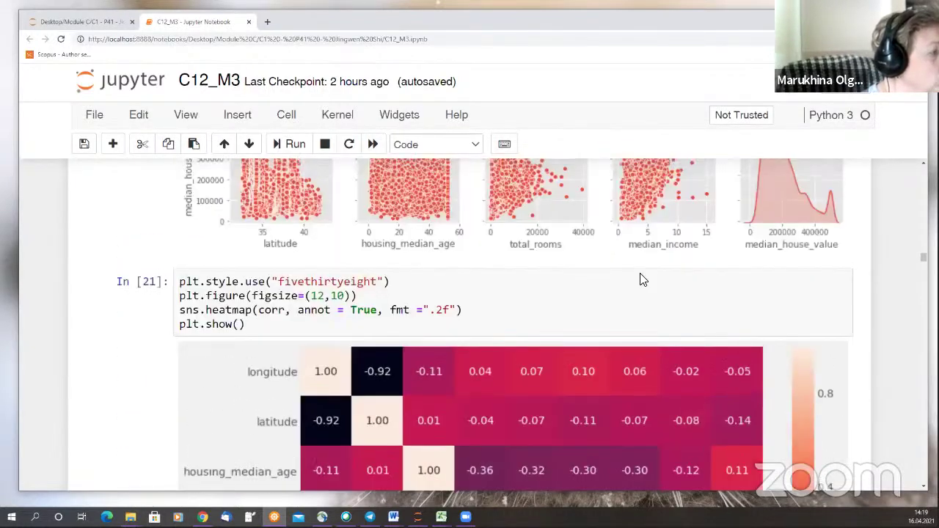
scroll(640, 279, up, 15)
scroll(496, 273, up, 3)
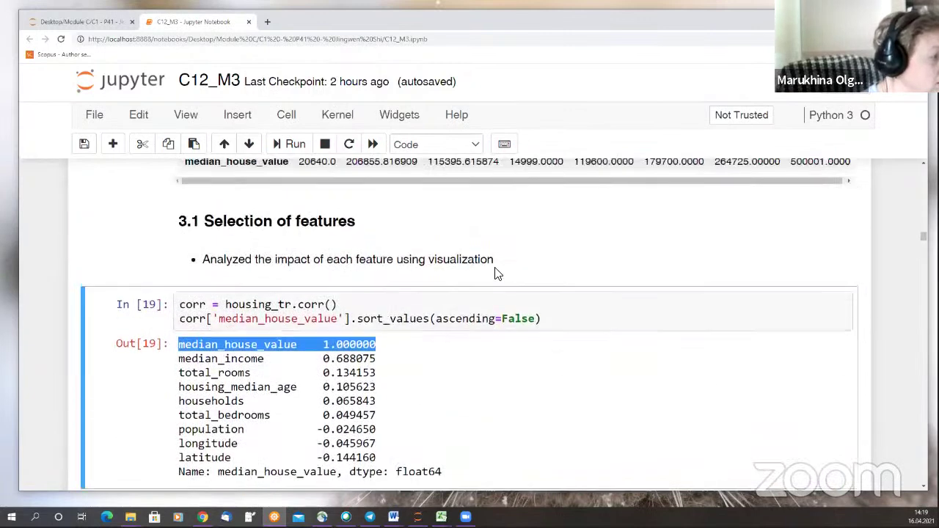
scroll(496, 273, up, 1)
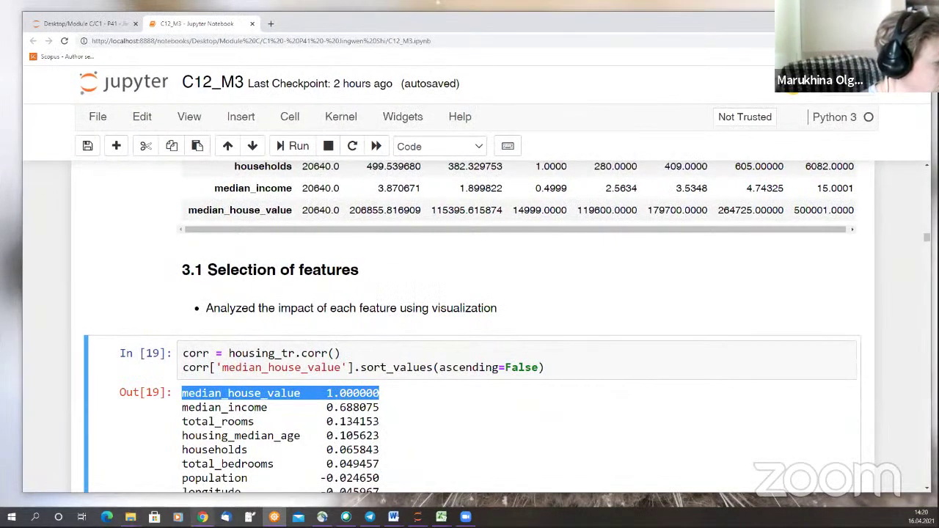
Switch to the C1 sheet of Assessment Module C and enter 1 in E4 for the feature selection criterion.
click(203, 516)
click(203, 380)
click(206, 24)
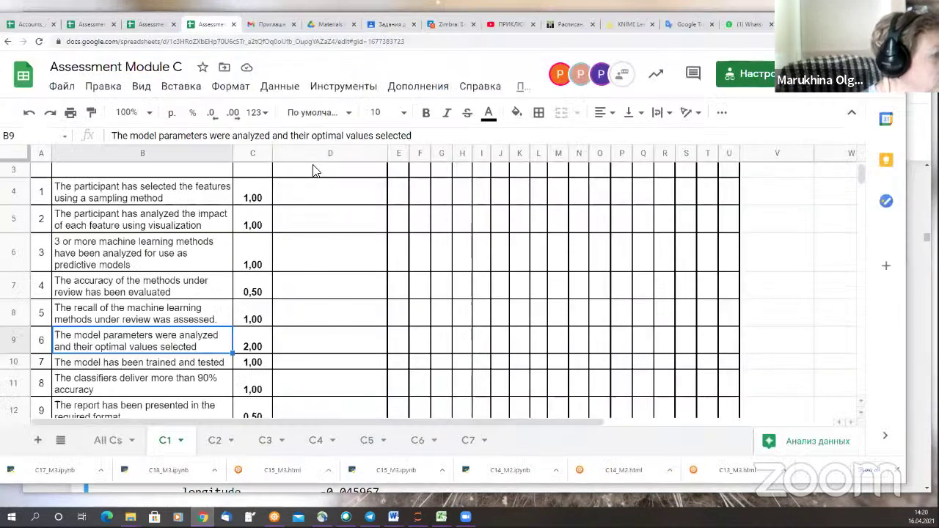
click(393, 197)
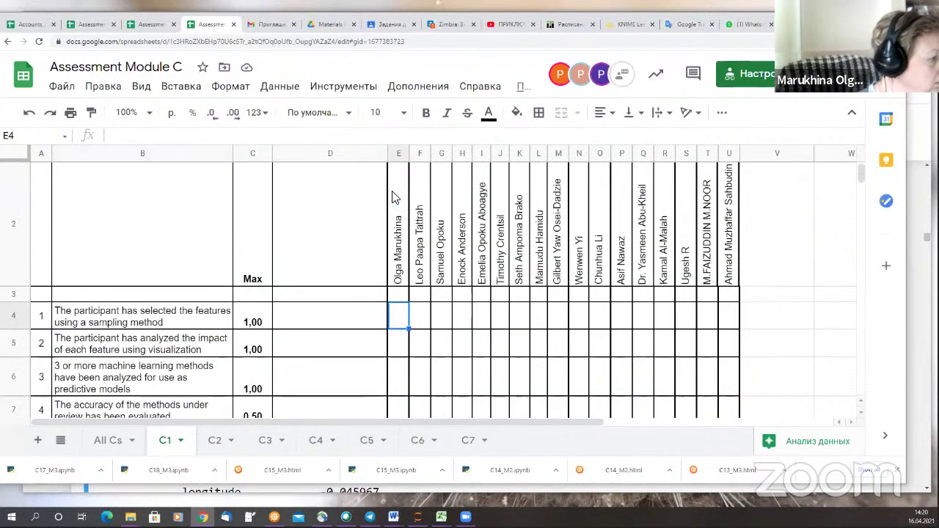
text(1)
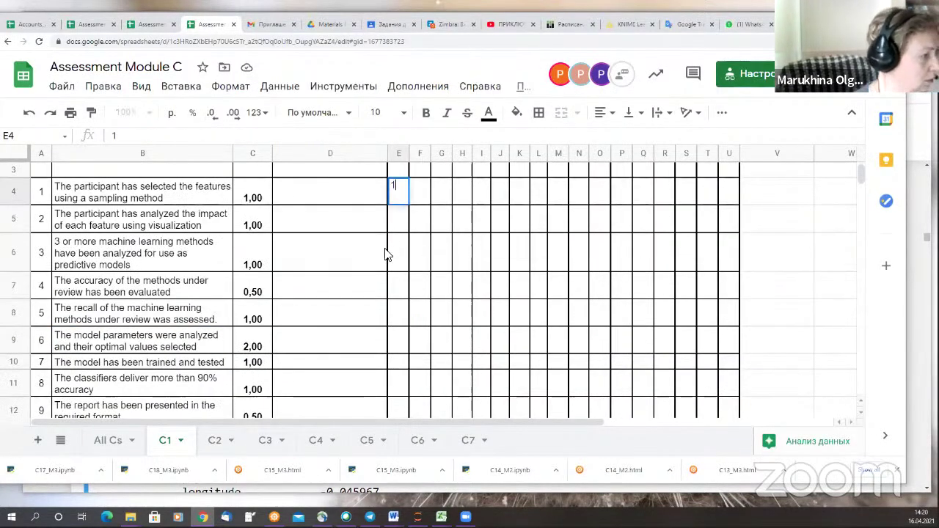
key(Return)
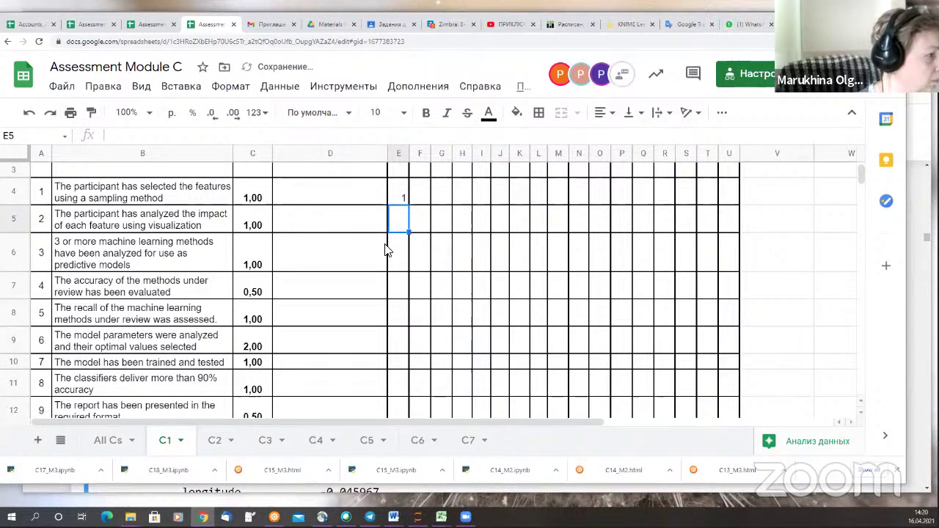
Bring up the C12_M3 notebook, move its window aside, and enter 1 in E5 of the C1 sheet for the visualization criterion.
scroll(390, 242, up, 1)
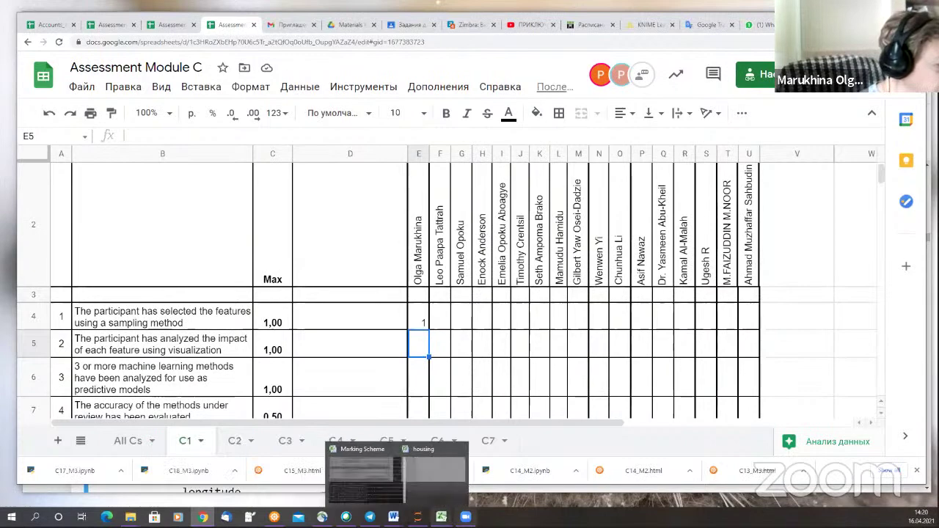
mouse_move(465, 517)
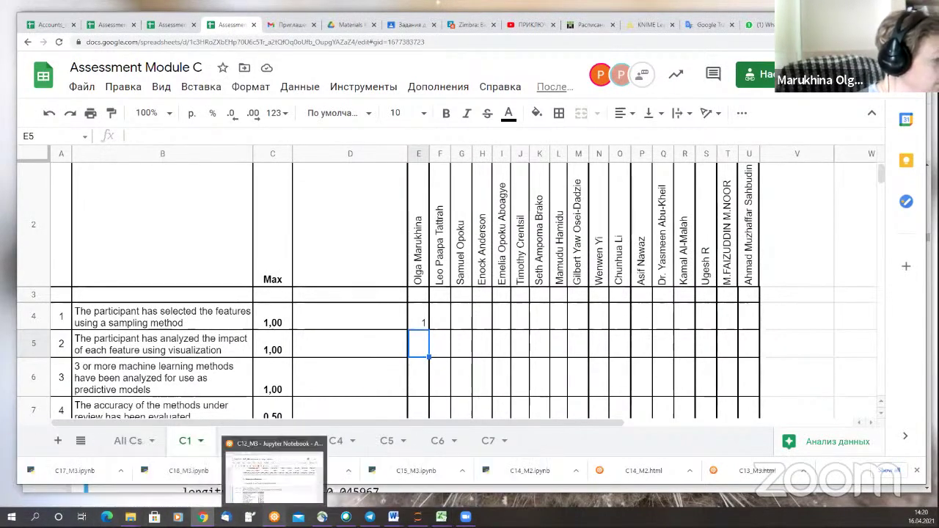
click(315, 459)
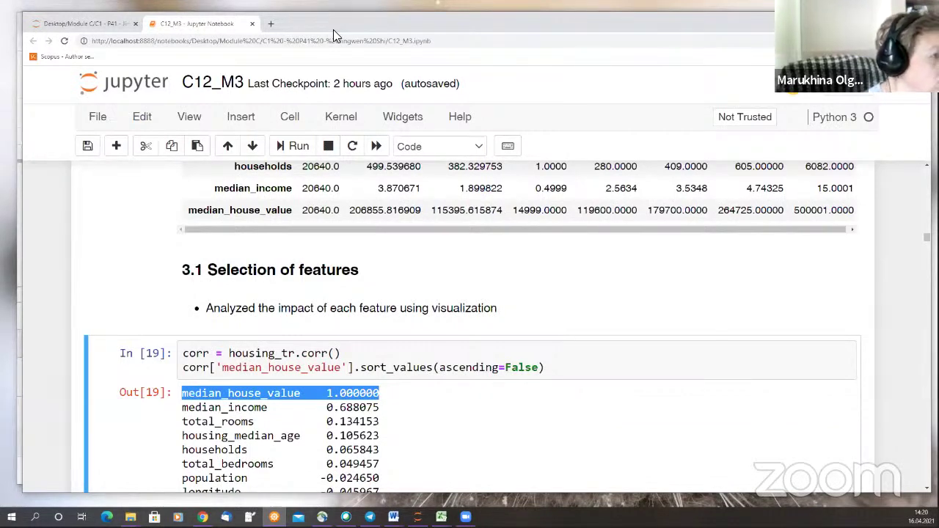
drag(333, 29, 723, 22)
click(422, 351)
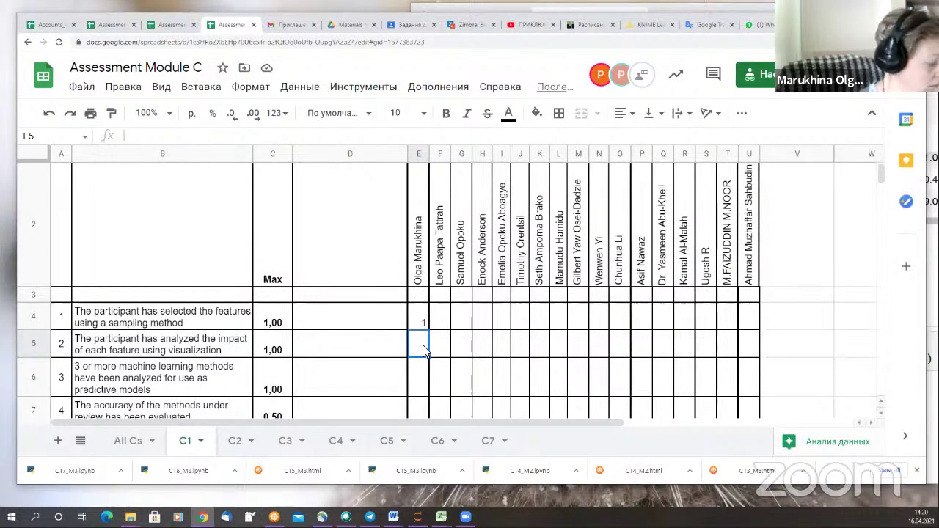
text(1)
key(Return)
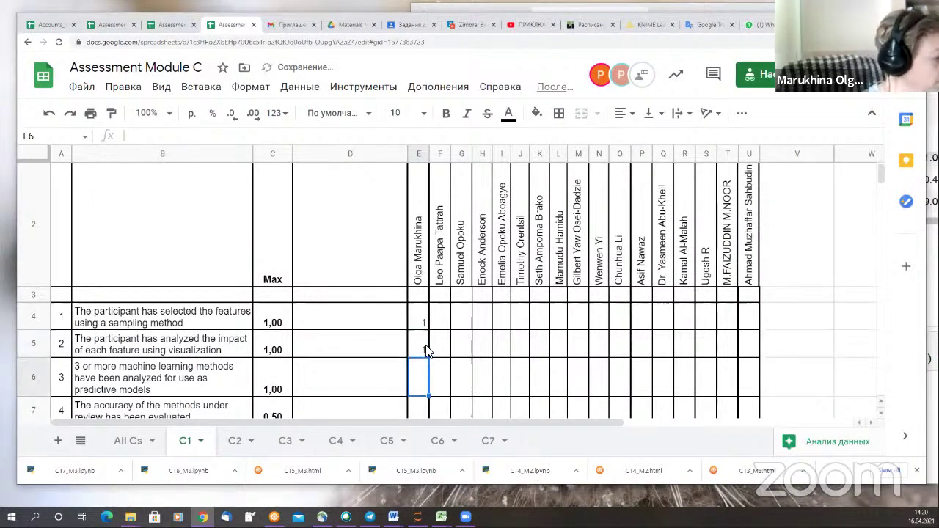
Check the next C1 criteria, from the machine learning methods onward, and return to the C12_M3 notebook at full window view.
scroll(426, 351, down, 3)
scroll(429, 348, up, 2)
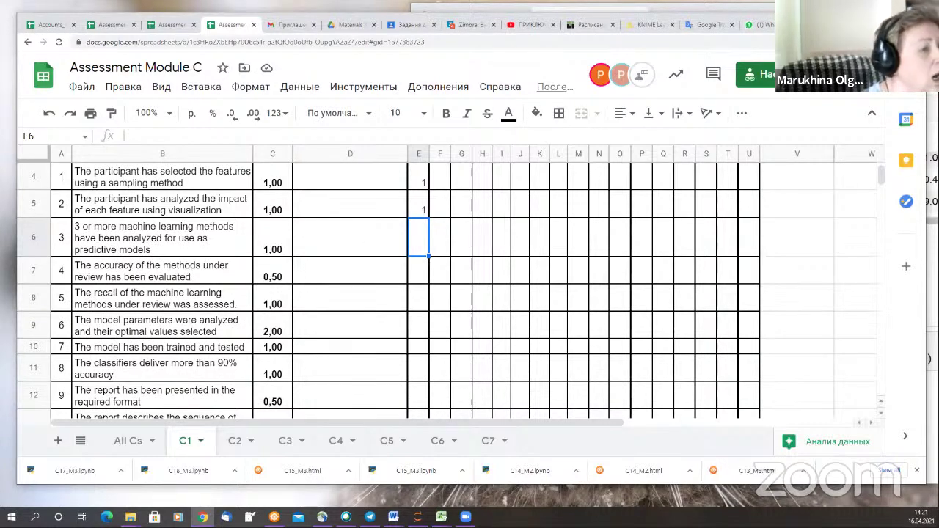
key(alt+Tab)
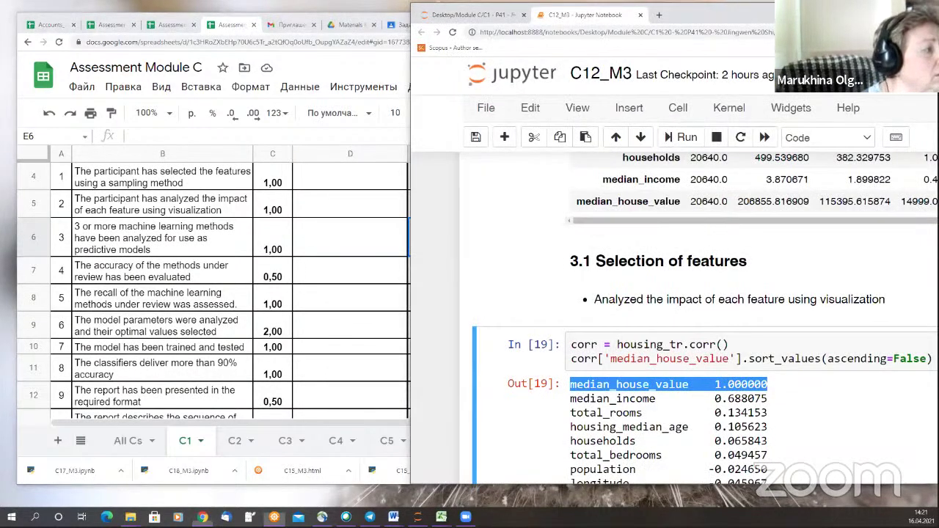
double_click(678, 19)
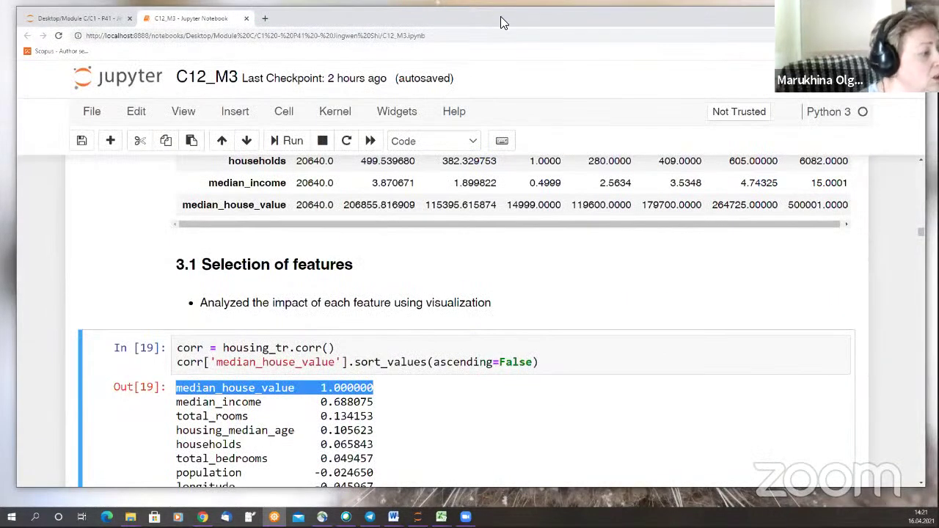
Go through C12_M3's pair plots, heatmap and histograms to section 3.2 Dividing the Data into a Training Set and a Test Set.
scroll(499, 266, down, 6)
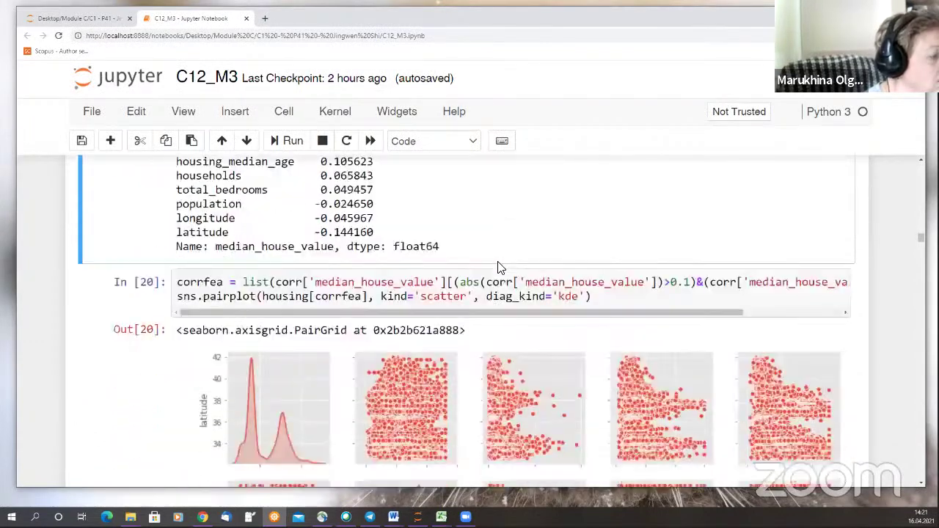
scroll(498, 262, down, 2)
scroll(498, 261, up, 2)
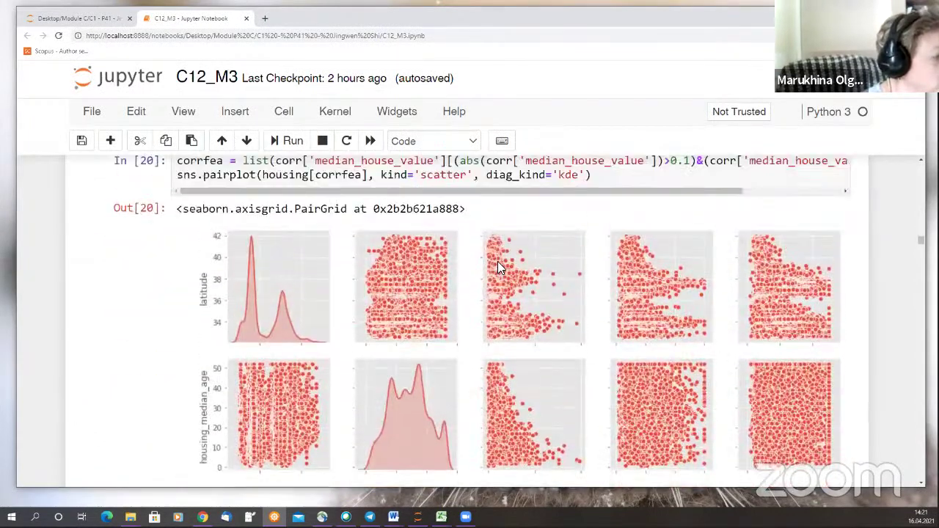
scroll(497, 266, down, 7)
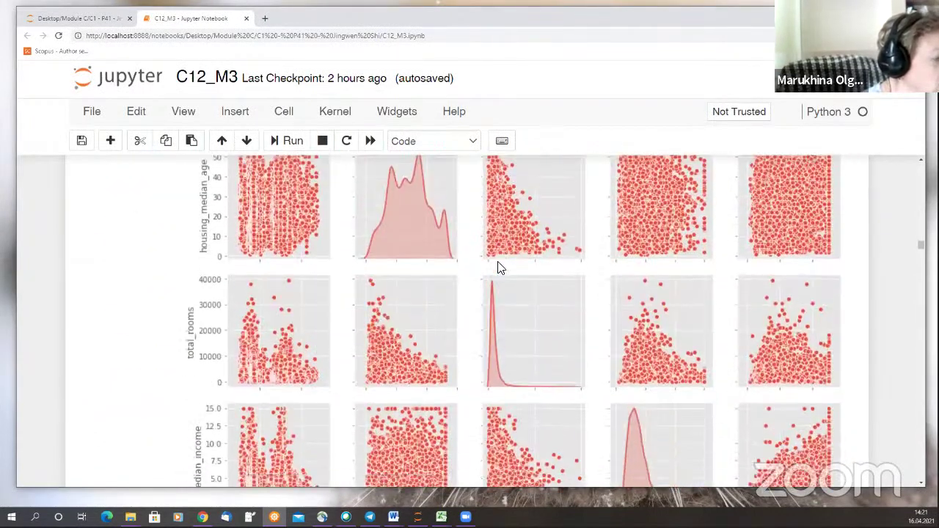
scroll(497, 266, down, 2)
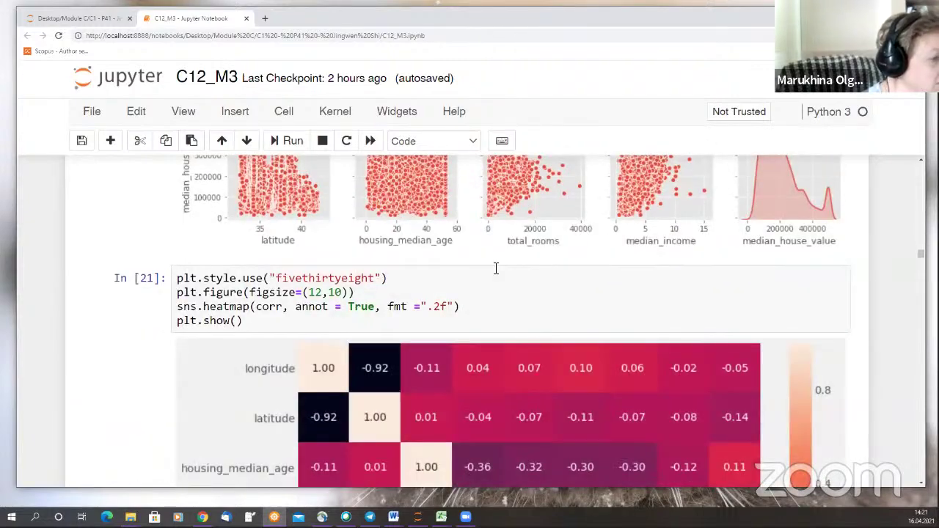
scroll(496, 269, down, 9)
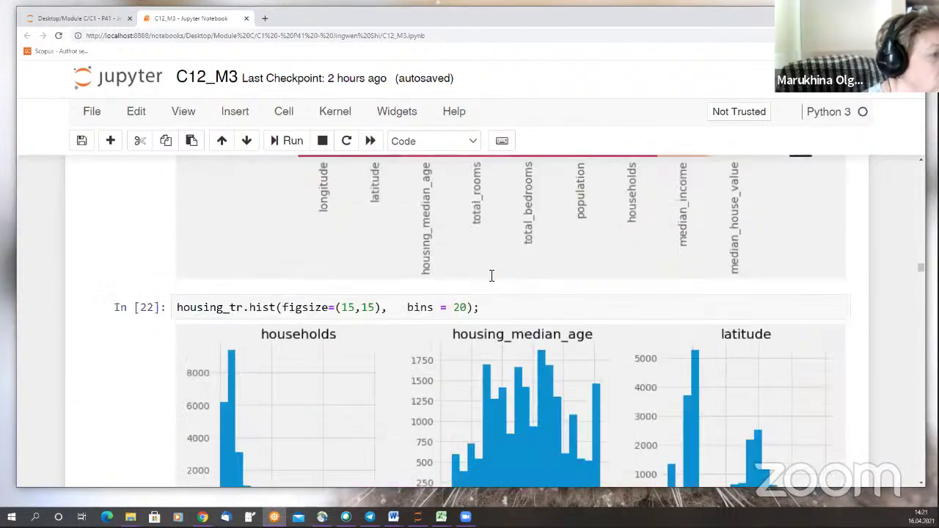
scroll(491, 275, down, 10)
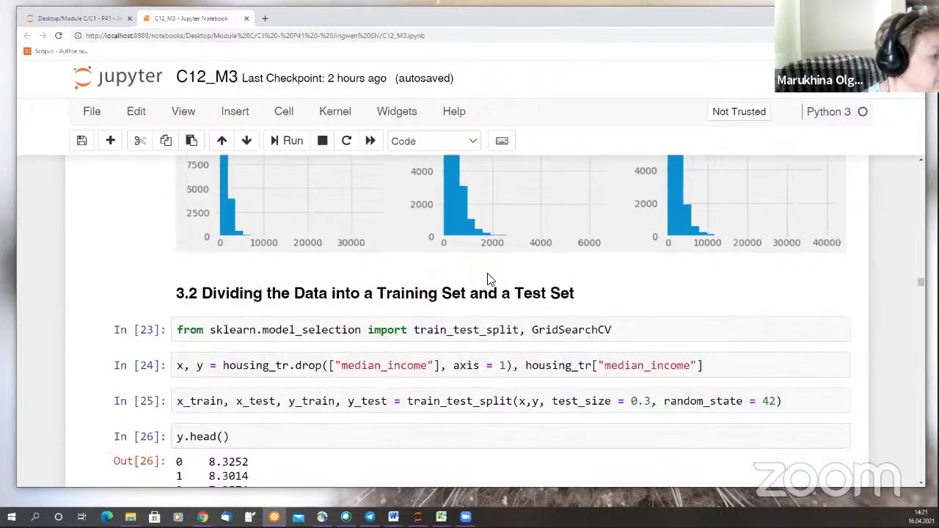
Examine the models in section 3.3 Prediction, from LinearRegression through DecisionTreeRegressor to RandomForestRegressor.
scroll(490, 280, down, 8)
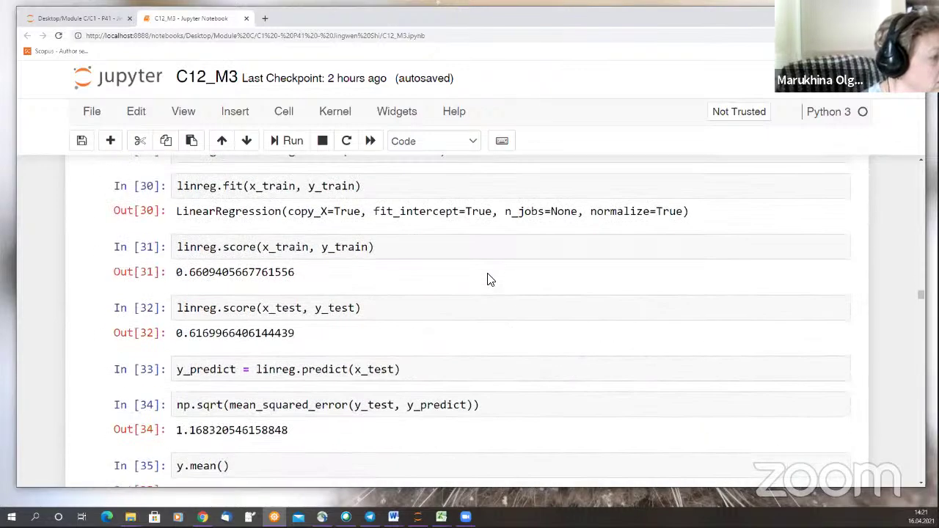
scroll(490, 280, up, 3)
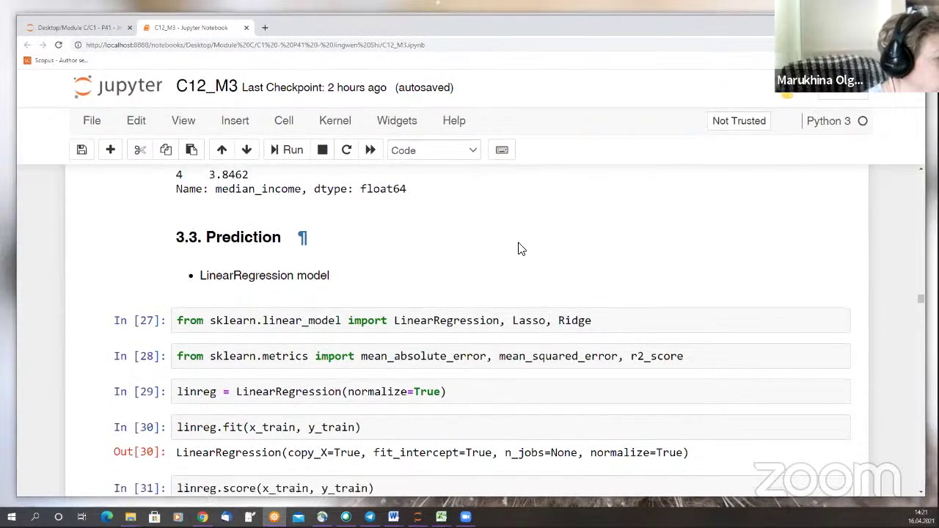
scroll(521, 247, down, 10)
scroll(518, 249, up, 10)
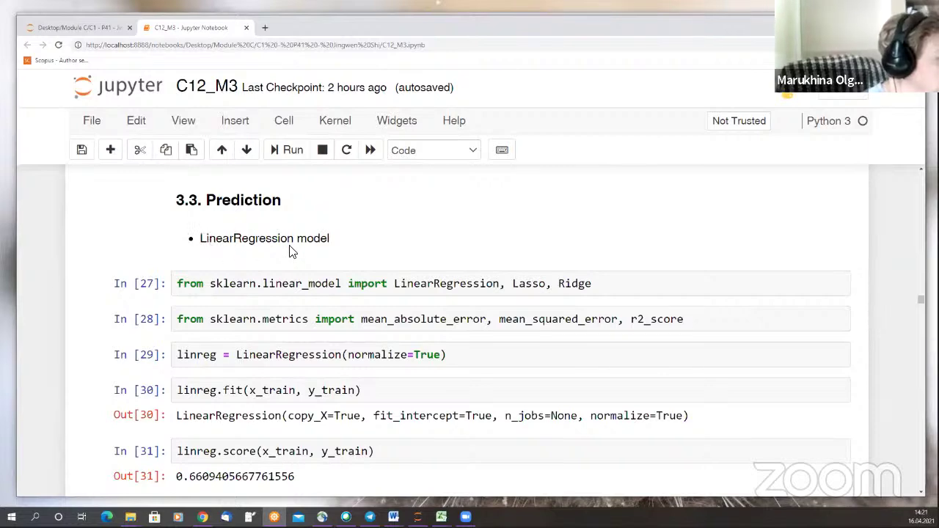
scroll(290, 253, down, 10)
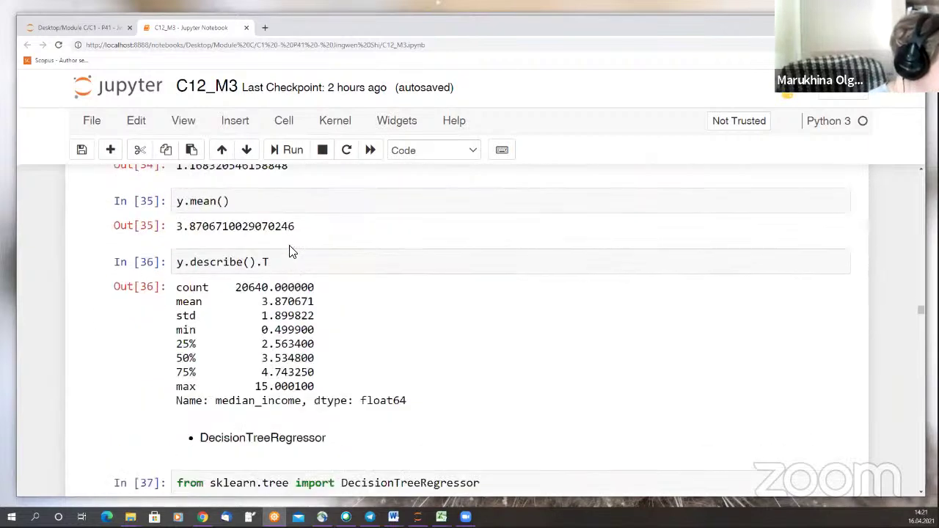
scroll(242, 267, down, 2)
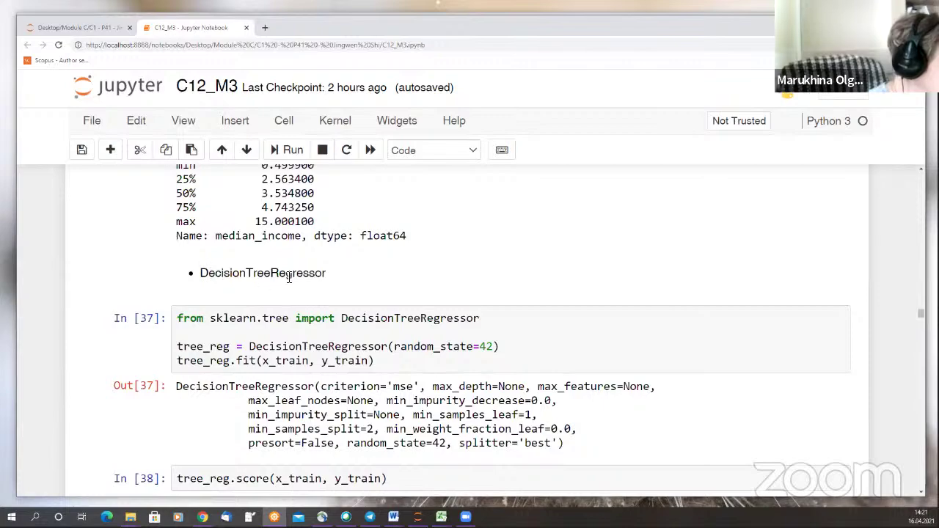
scroll(279, 287, down, 7)
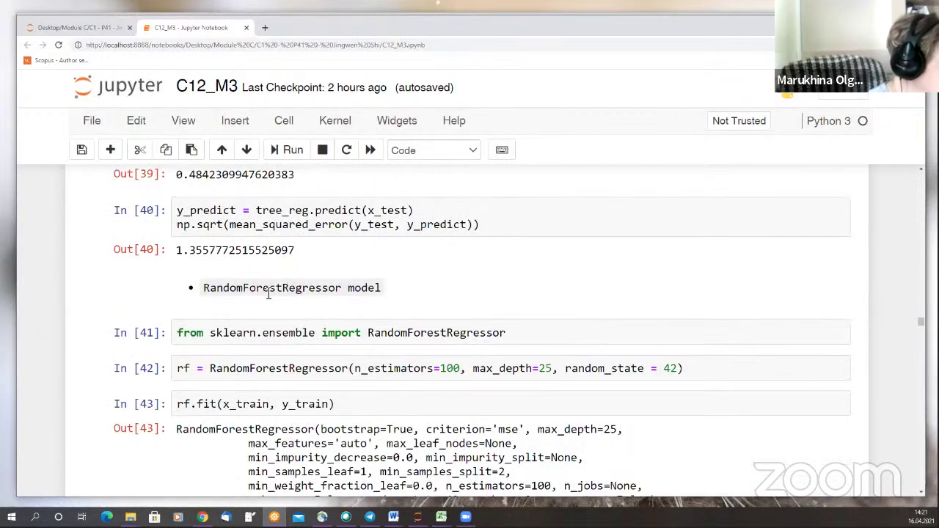
Examine the RandomForestRegressor and its coefficients up to the second DecisionTreeRegressor model, and return to section 3.2 on dividing the data.
scroll(283, 290, down, 3)
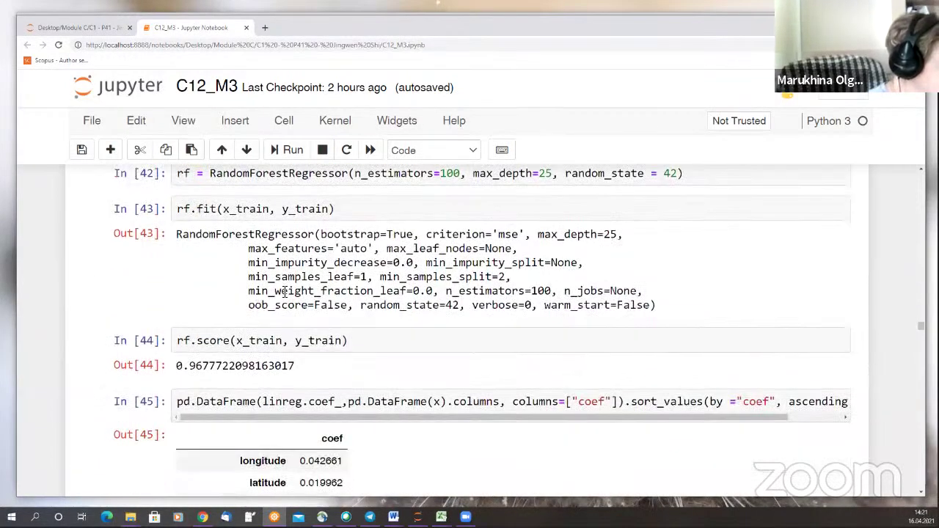
scroll(285, 292, down, 8)
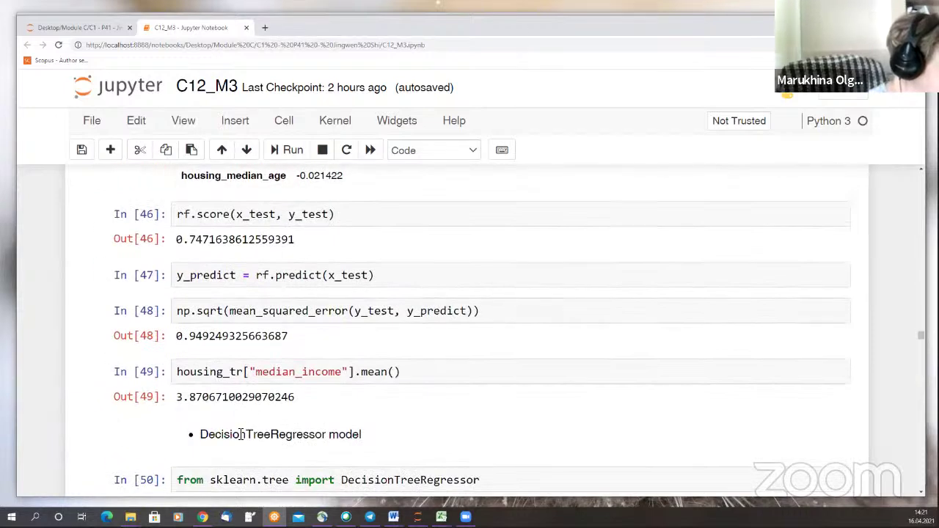
scroll(292, 434, down, 2)
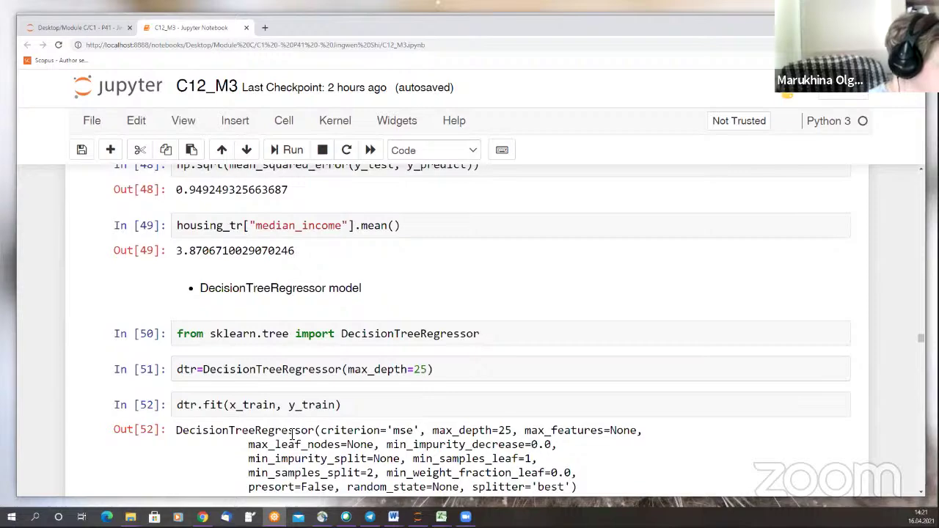
scroll(312, 316, up, 15)
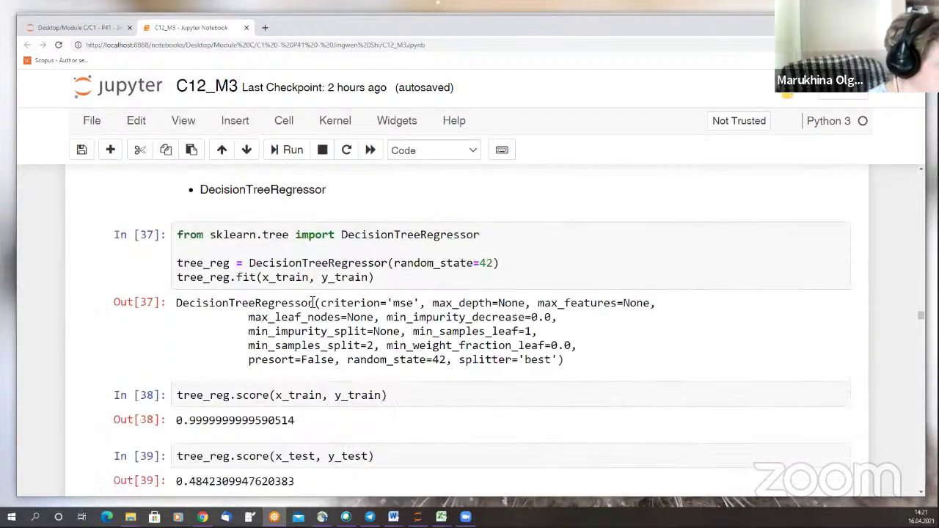
scroll(312, 303, up, 15)
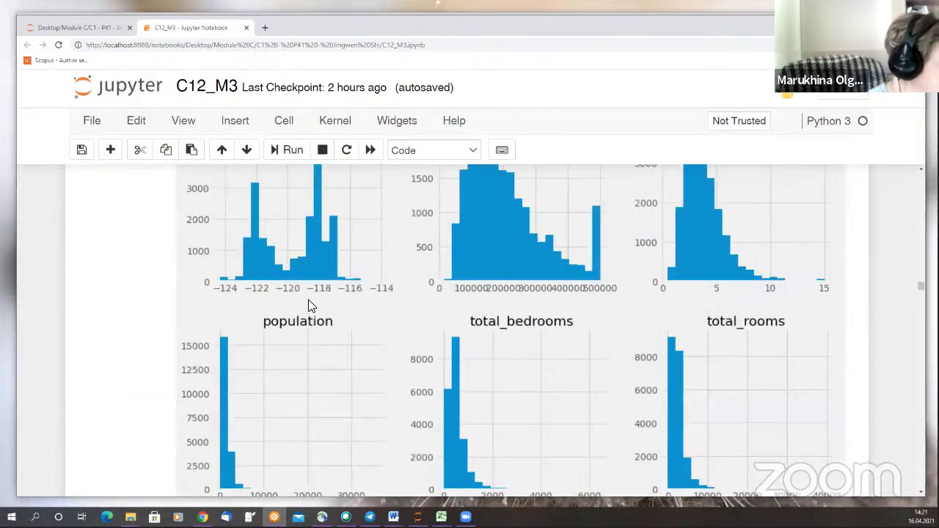
scroll(308, 305, down, 10)
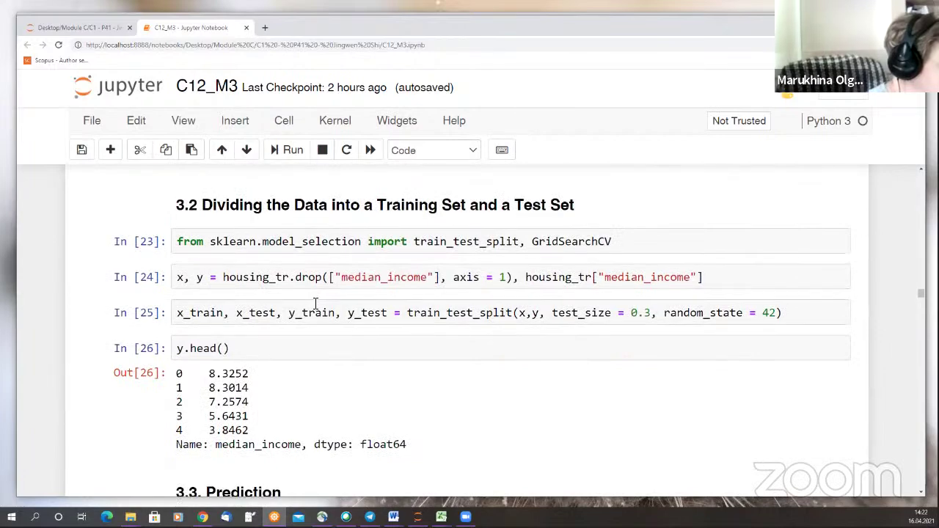
Recheck the prediction models from LinearRegression to the second DecisionTreeRegressor, continuing to the median_income boxplot under Removing outliers.
scroll(315, 305, down, 10)
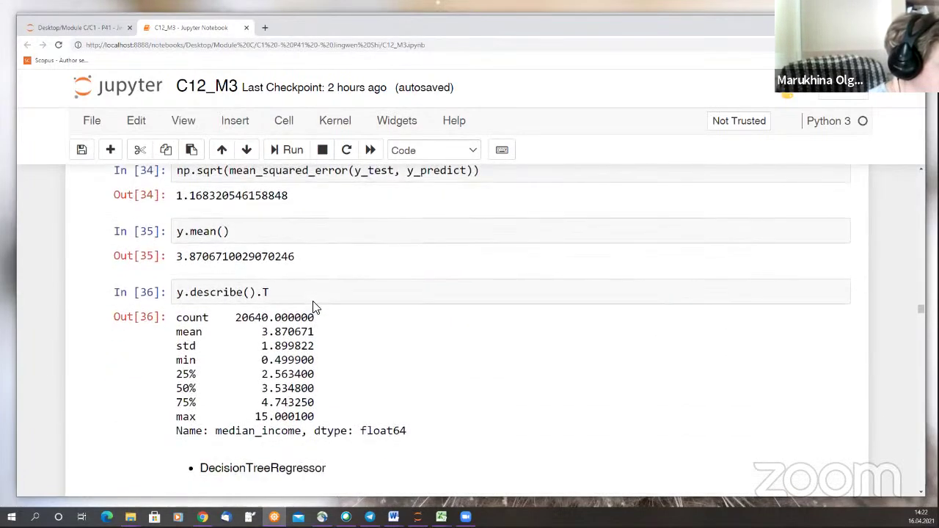
scroll(315, 305, down, 3)
scroll(316, 304, down, 4)
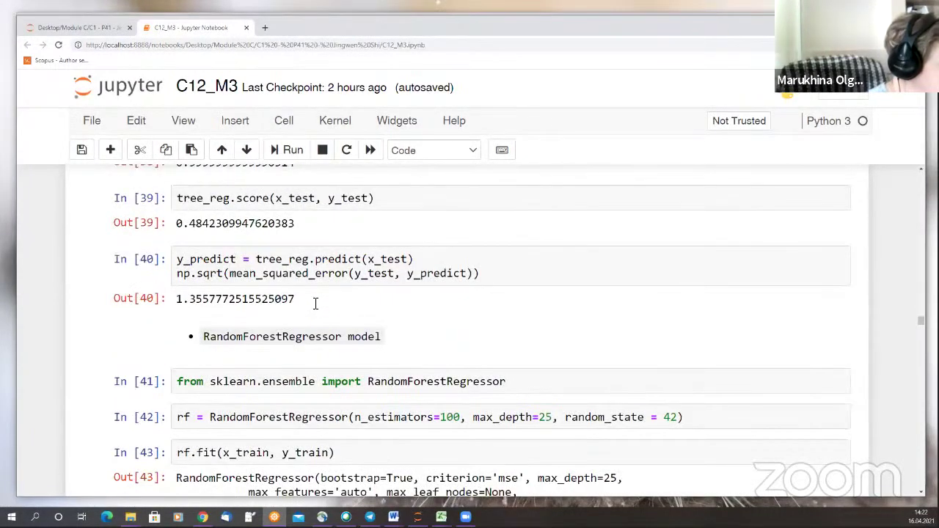
scroll(315, 305, down, 12)
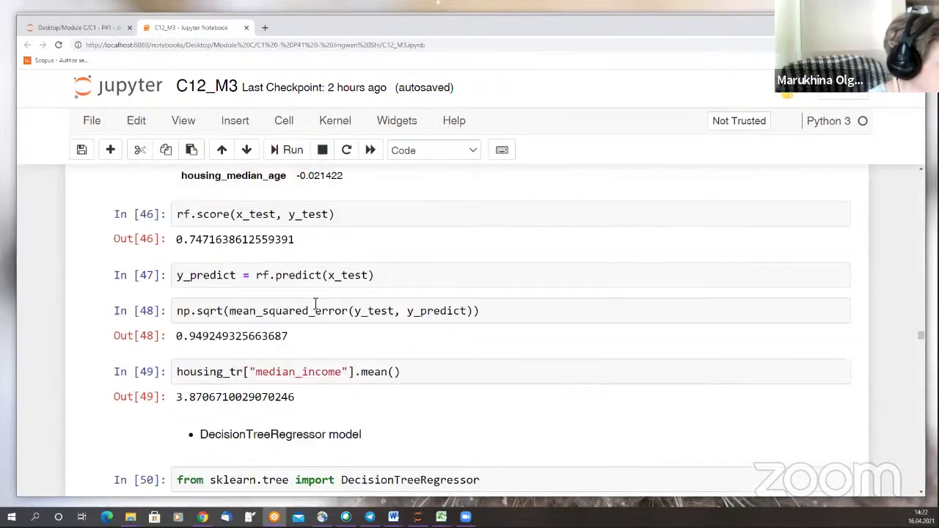
scroll(315, 304, down, 4)
scroll(316, 305, down, 2)
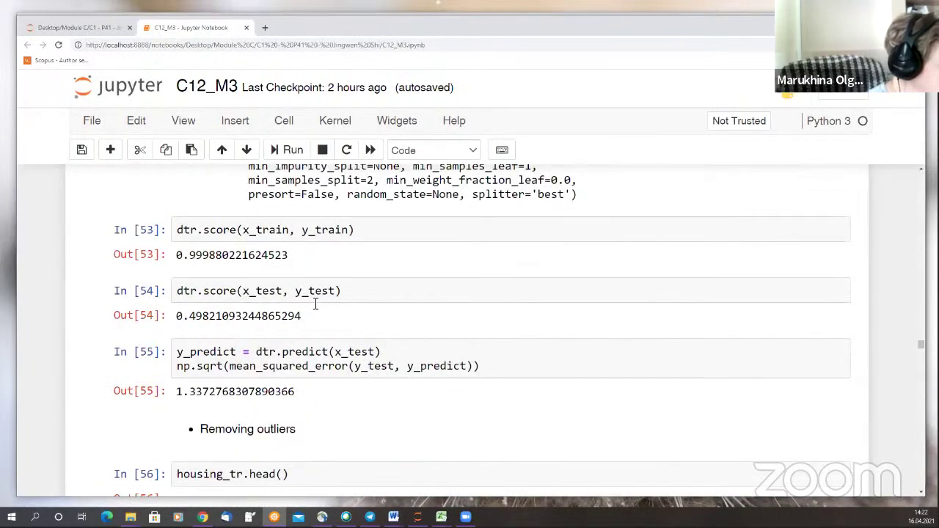
scroll(316, 304, down, 4)
scroll(313, 308, down, 3)
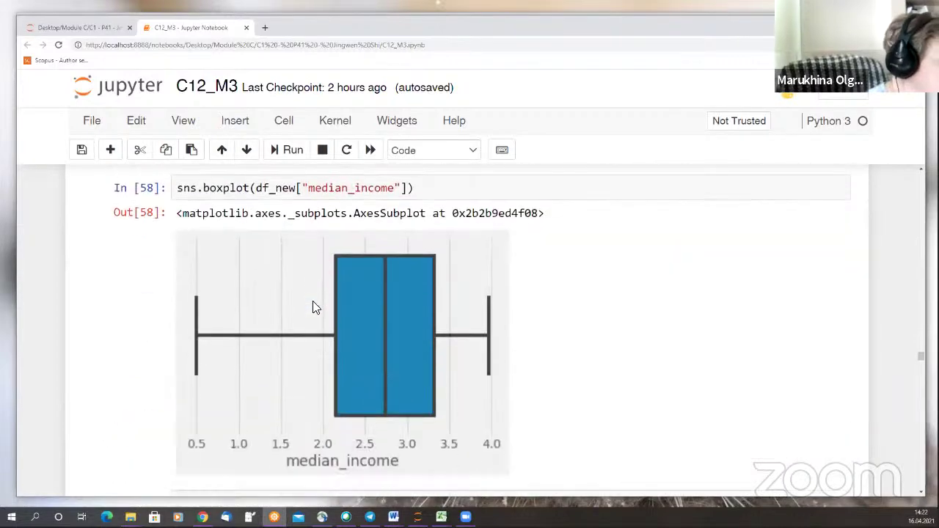
Examine the models retrained without outliers, SGDRegressor, GradientBoostingRegressor and MLPRegressor, down to the summary of training and test scores.
scroll(313, 307, down, 10)
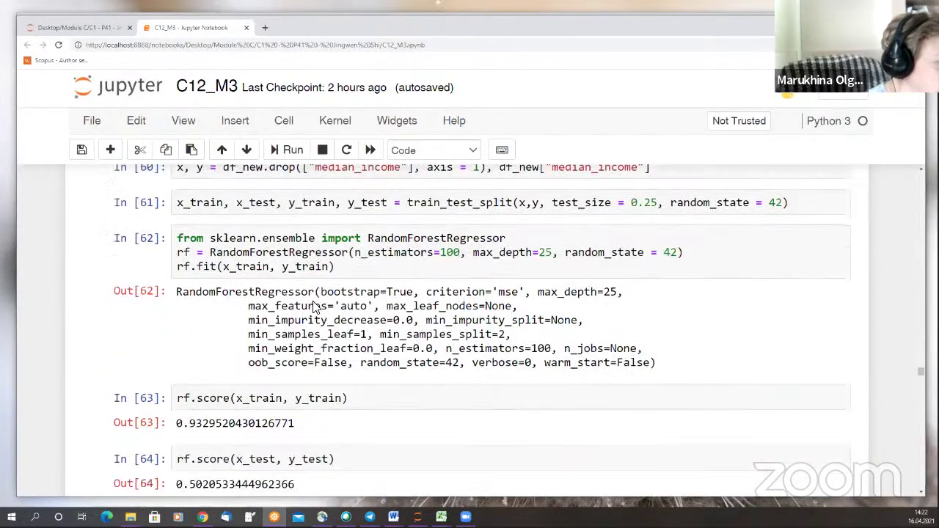
scroll(314, 307, down, 3)
scroll(315, 307, down, 2)
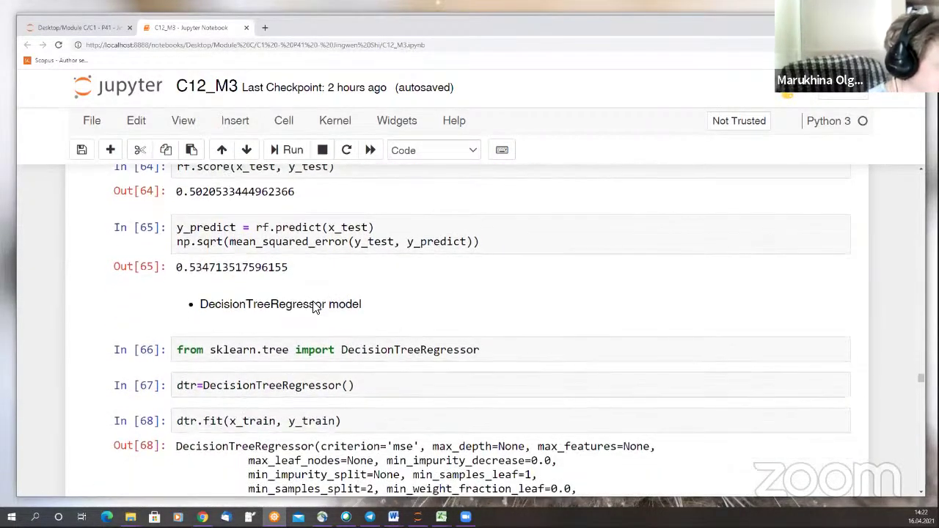
scroll(325, 306, down, 15)
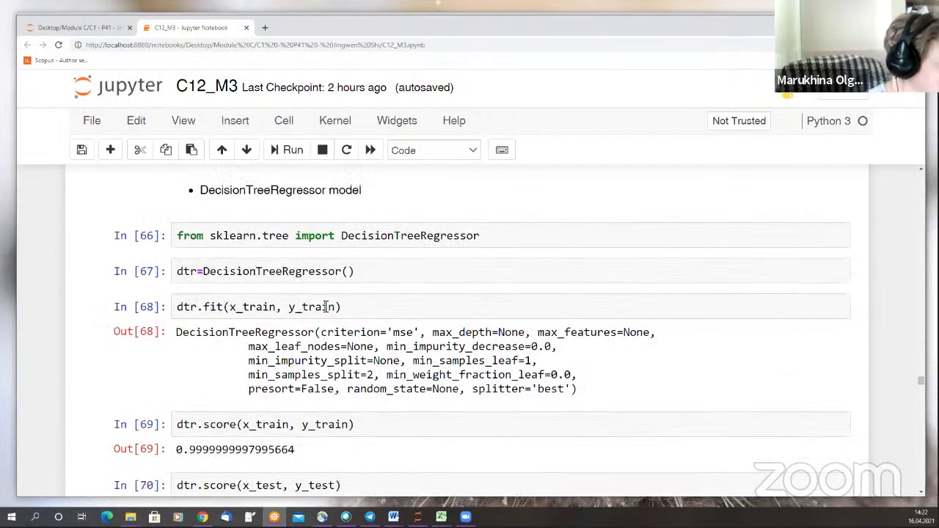
scroll(325, 307, down, 15)
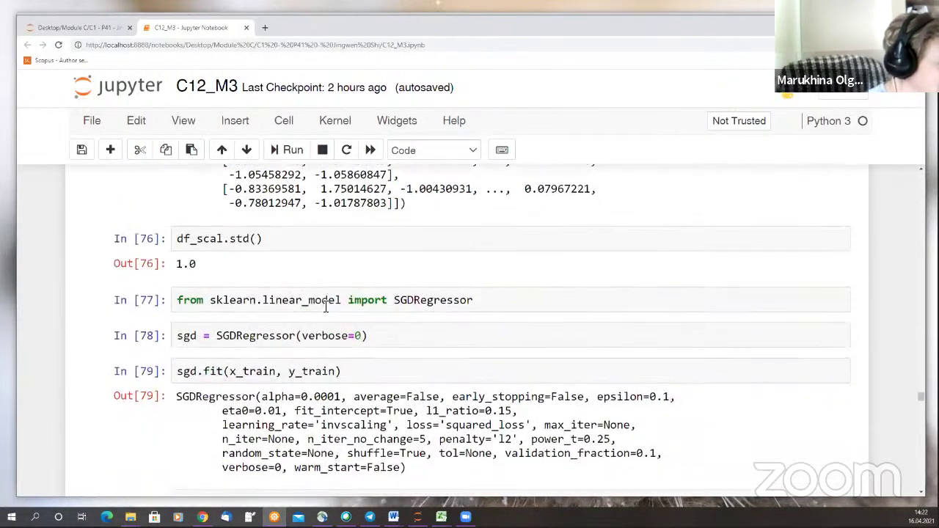
scroll(325, 307, down, 1)
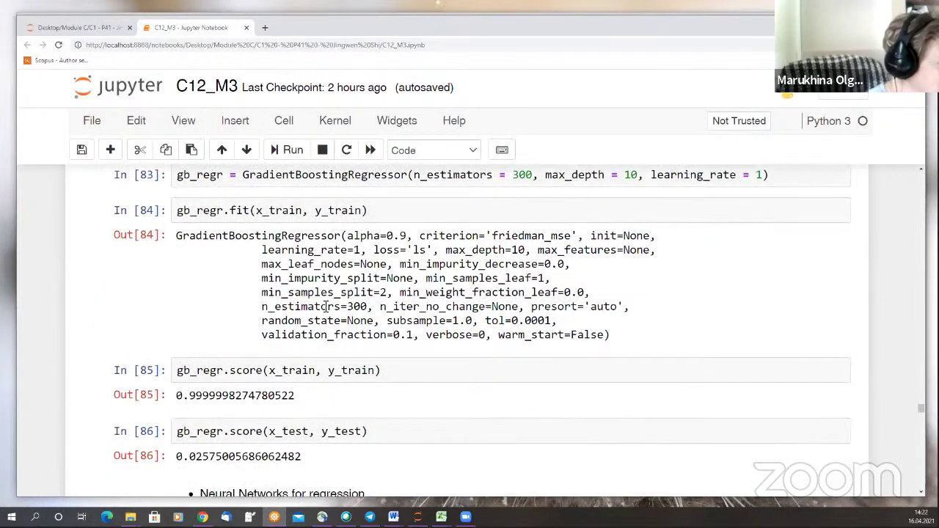
scroll(352, 314, down, 4)
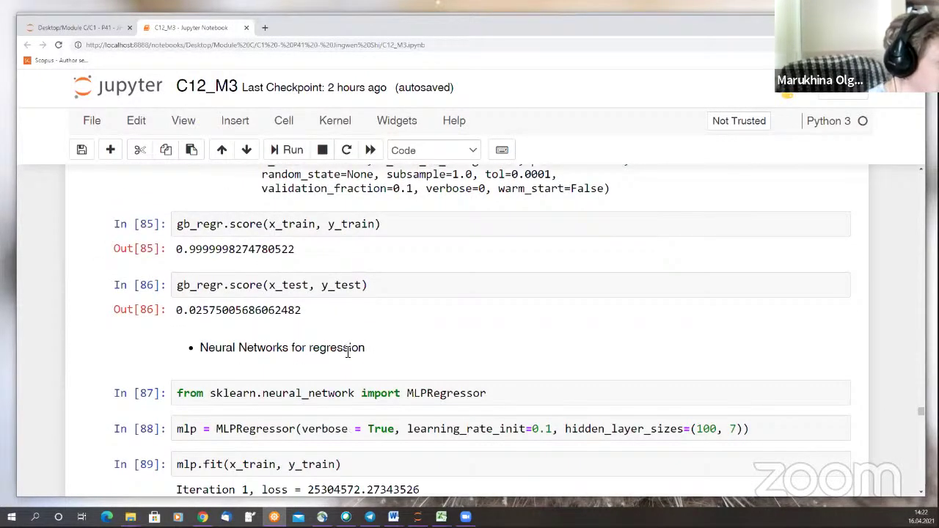
scroll(348, 353, down, 20)
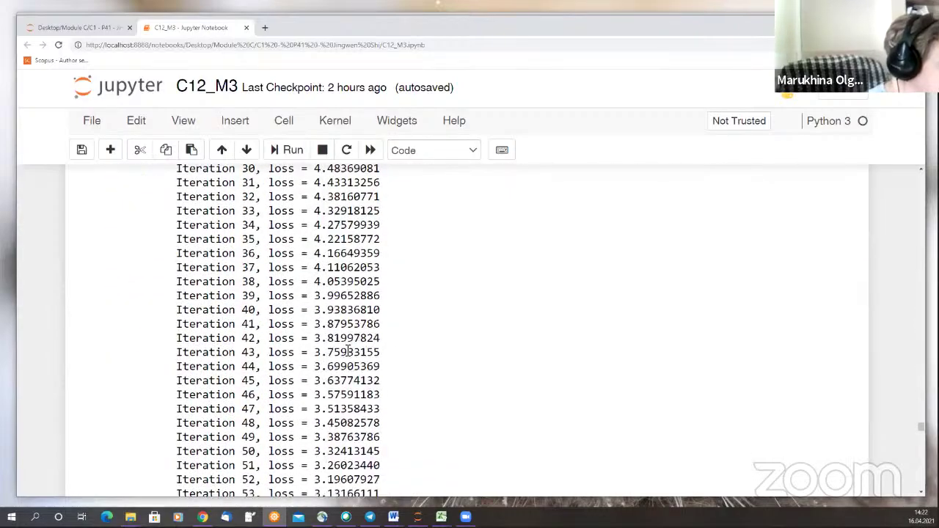
scroll(348, 353, down, 20)
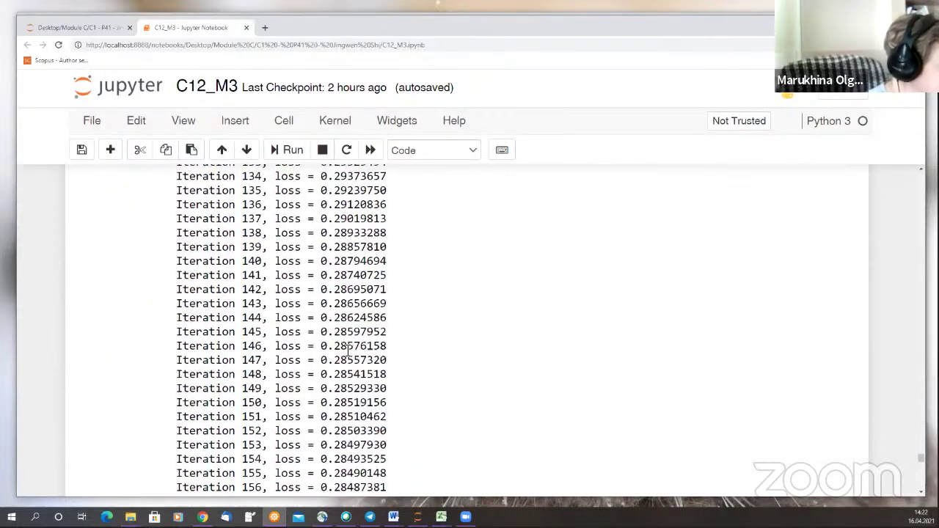
scroll(348, 353, down, 5)
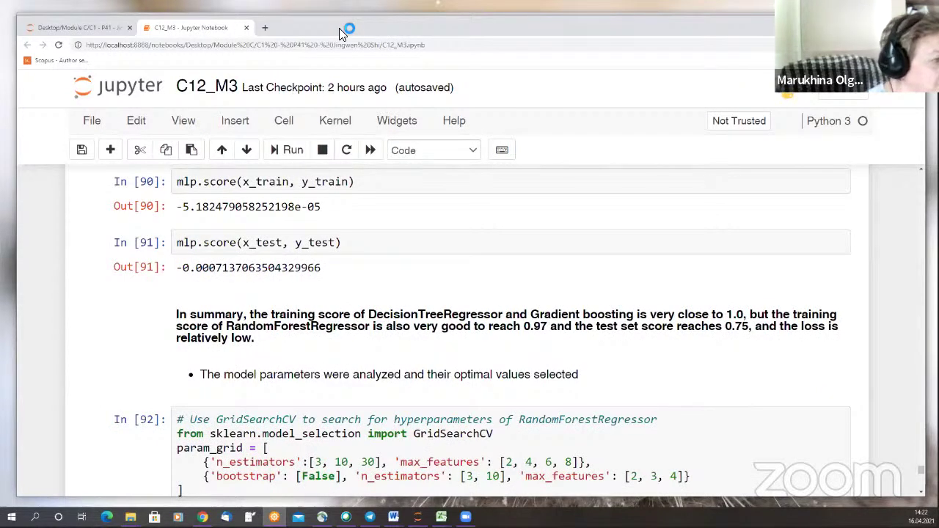
Switch to the Assessment Module C spreadsheet and enter 1 in E6 of C1 for analyzing three or more machine learning methods.
key(alt+Tab)
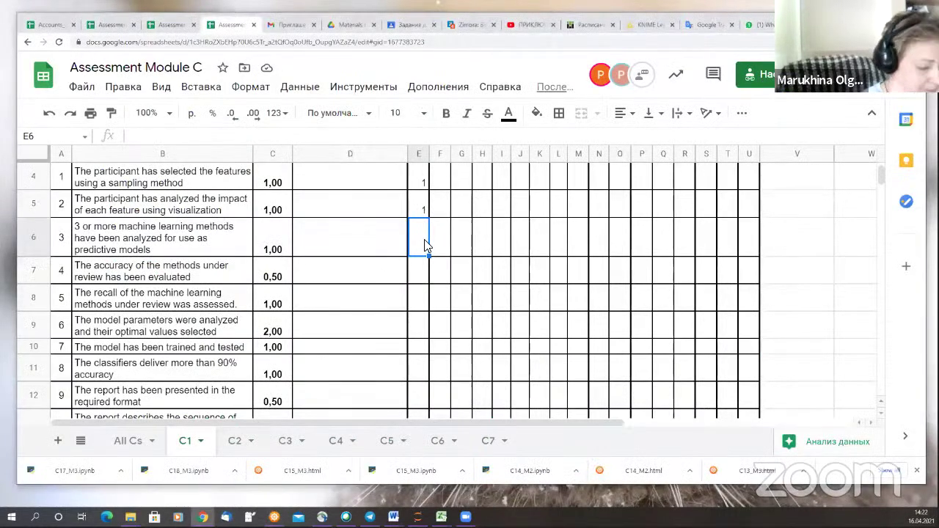
key(Return)
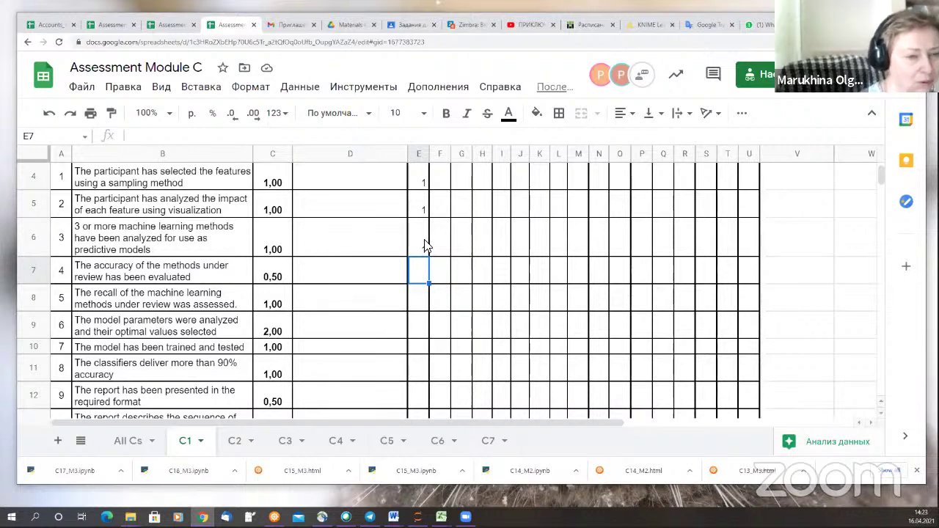
click(426, 245)
text(1)
key(Return)
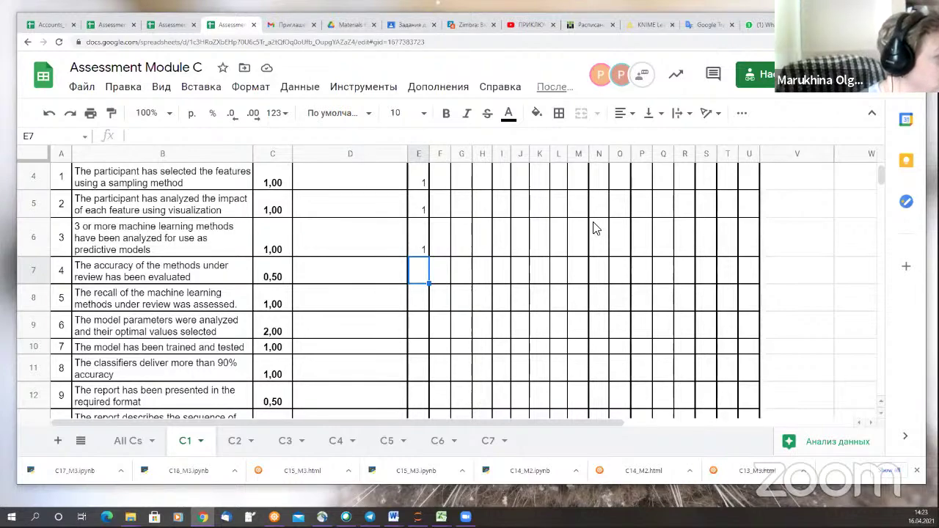
Return to the C12_M3 notebook and check the GridSearchCV parameter search, the MLPRegressor iterations and the early data preparation cells.
key(alt+Tab)
scroll(549, 297, down, 3)
scroll(549, 296, down, 3)
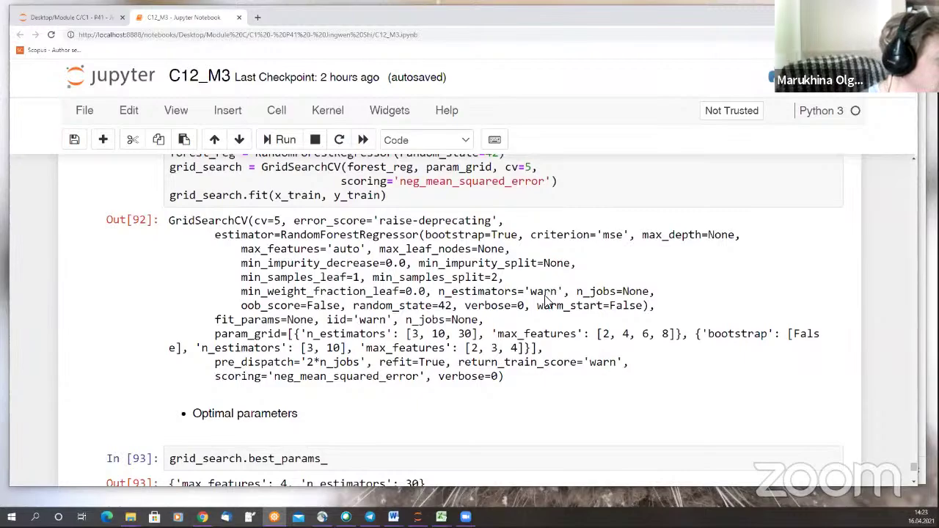
scroll(549, 296, down, 6)
scroll(548, 296, up, 13)
scroll(549, 296, down, 15)
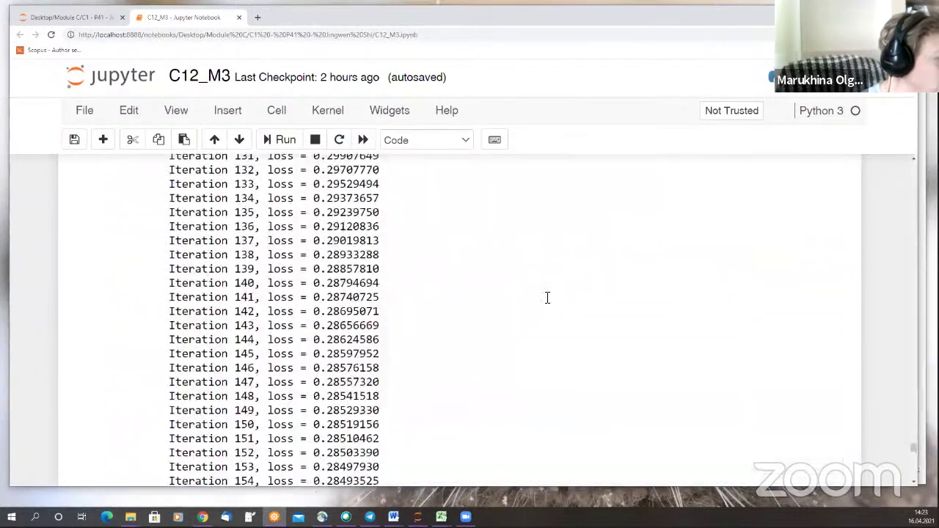
scroll(547, 296, up, 20)
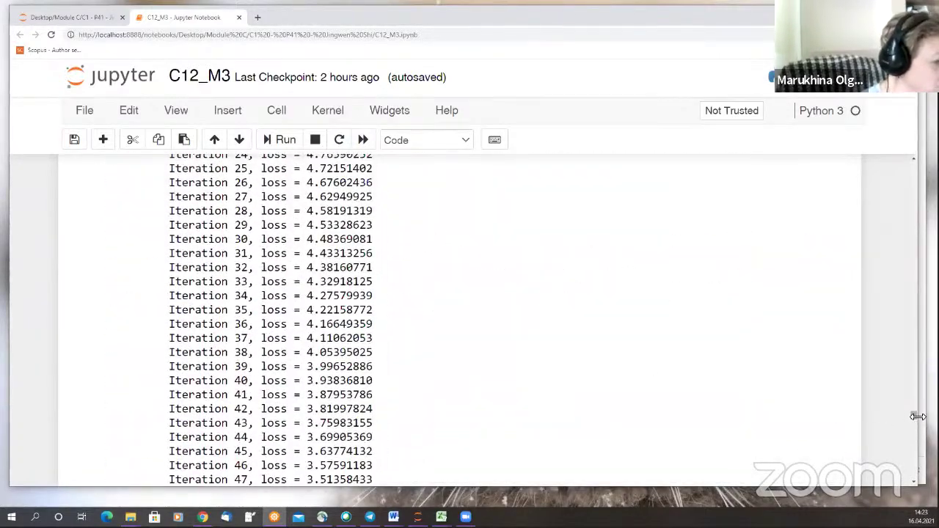
drag(914, 416, 896, 173)
scroll(902, 314, up, 8)
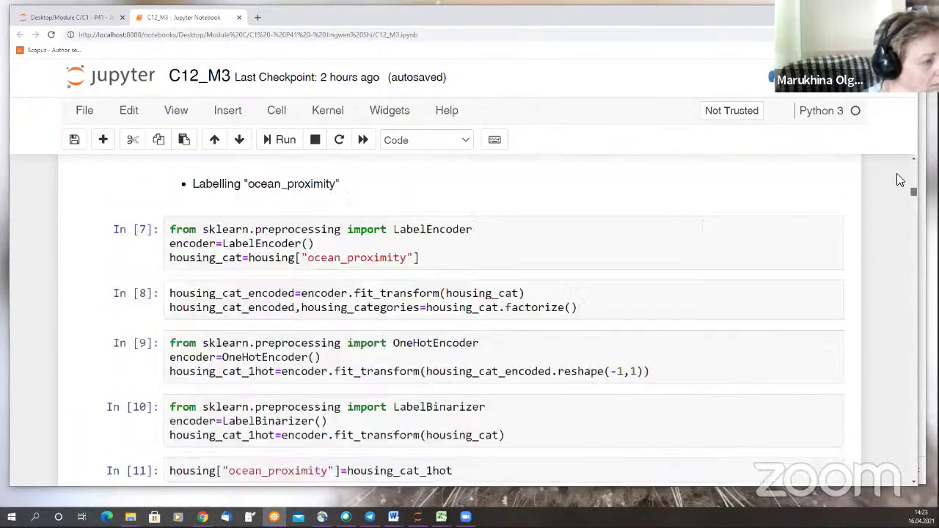
scroll(891, 209, down, 20)
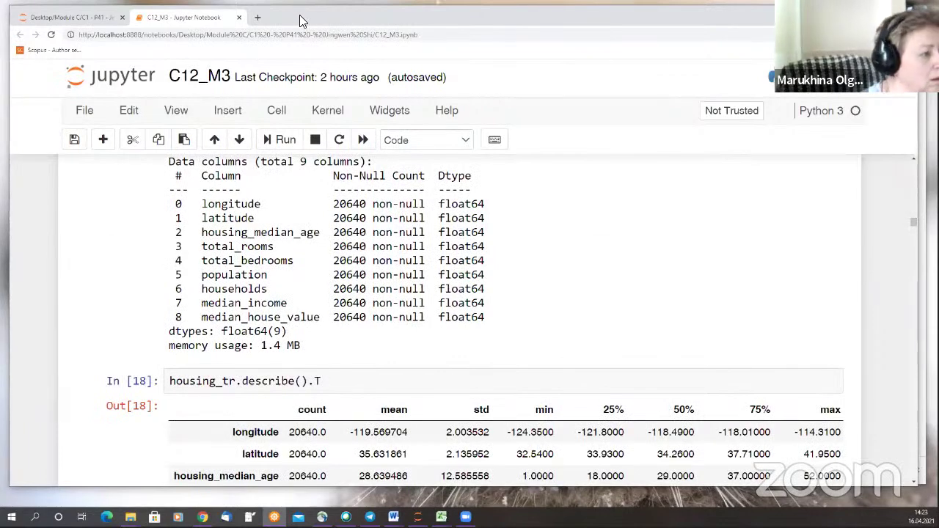
Check the C12_M3 notebook against the accuracy criterion in C1, from the feature correlations through the LinearRegression and DecisionTreeRegressor scores to the final summary.
key(alt+Tab)
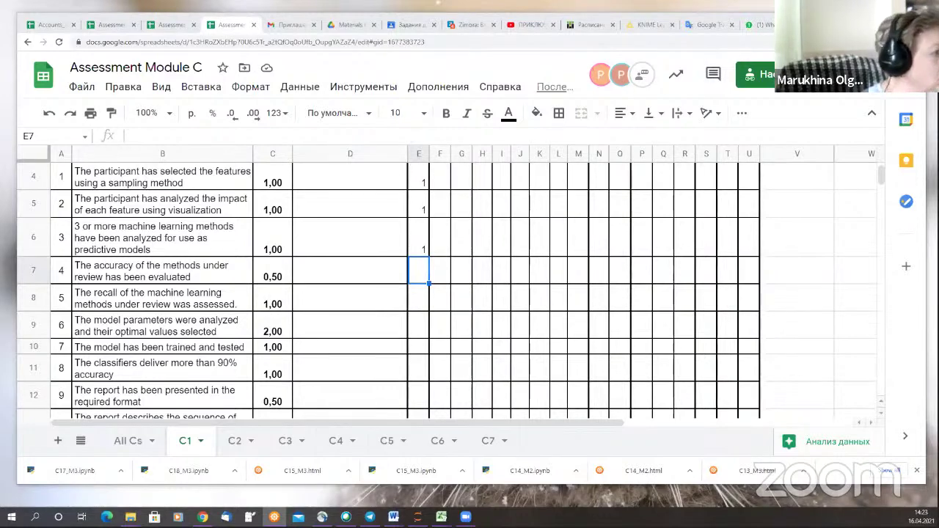
key(alt+Tab)
scroll(387, 314, down, 5)
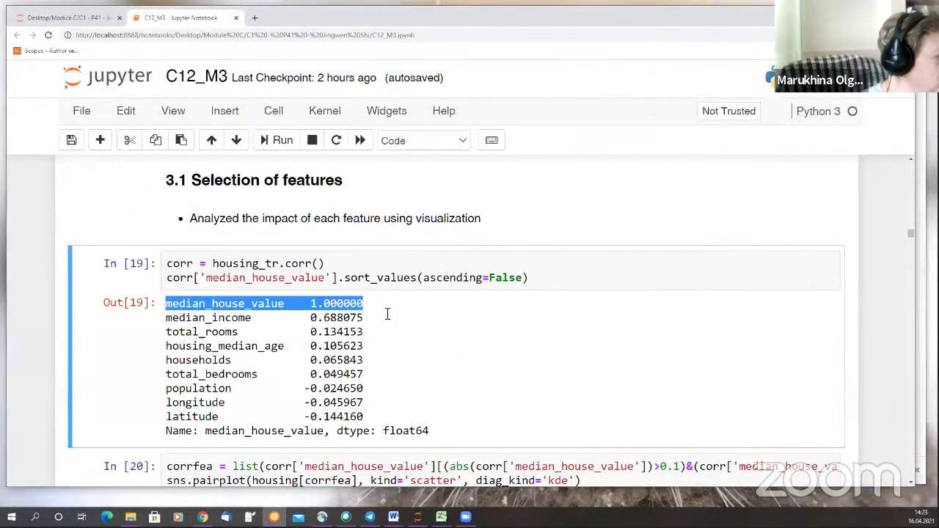
scroll(393, 330, down, 10)
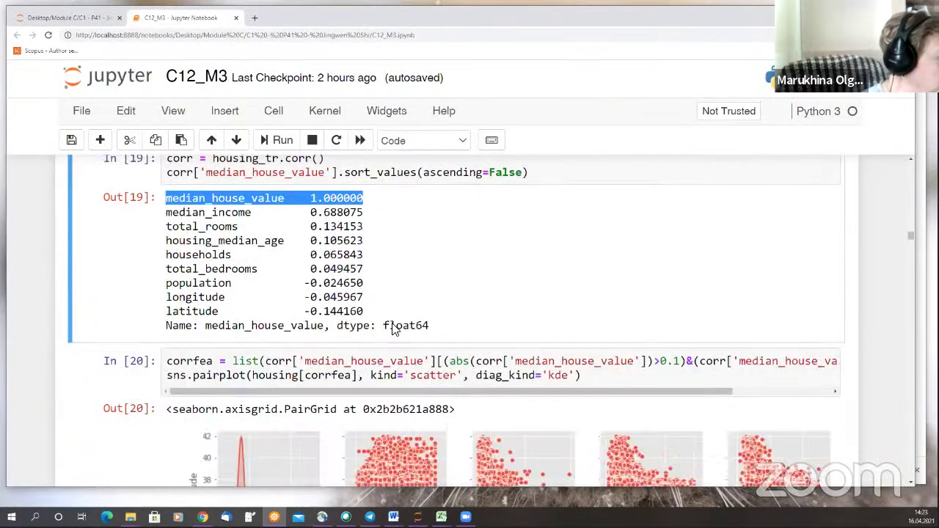
scroll(394, 325, down, 15)
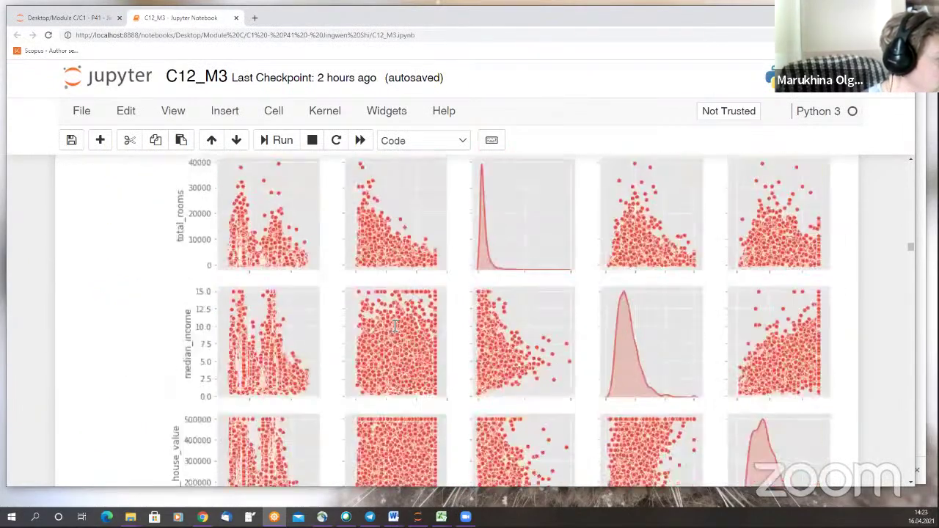
scroll(394, 325, down, 7)
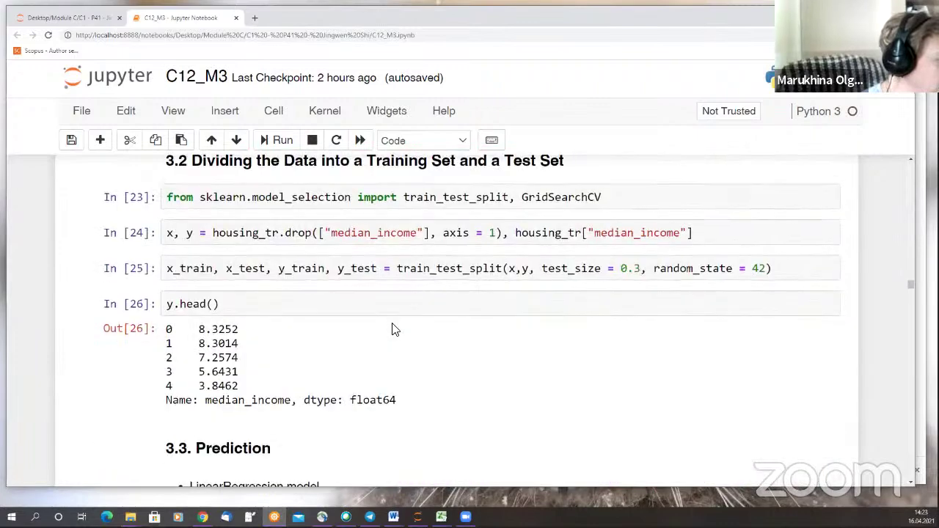
scroll(392, 329, down, 3)
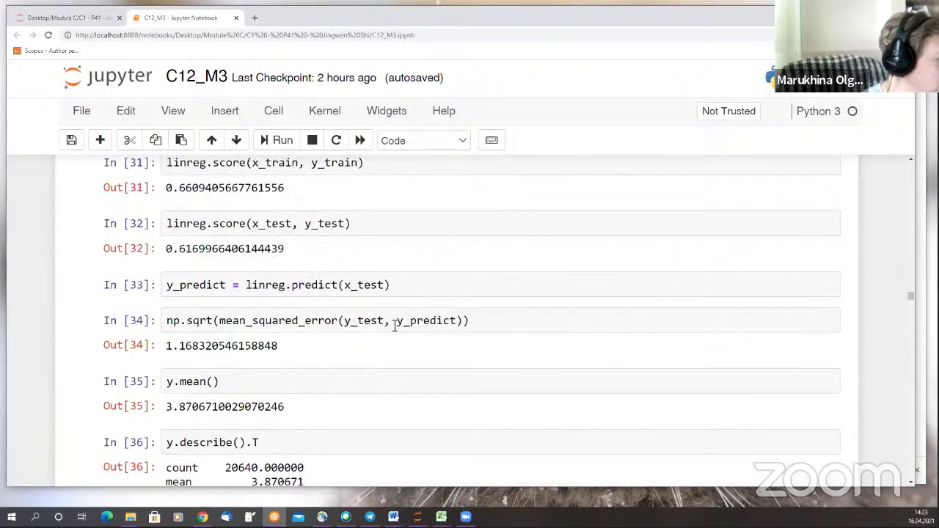
scroll(394, 327, up, 1)
scroll(394, 325, down, 3)
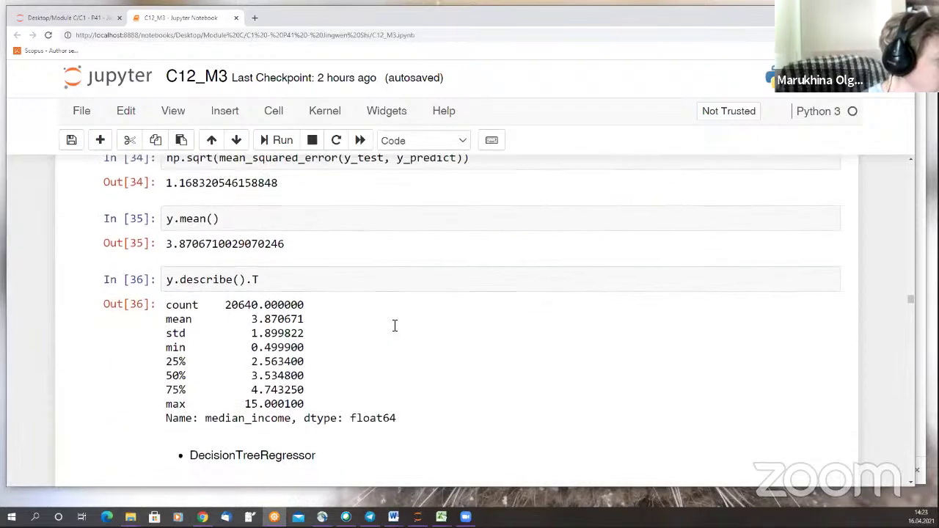
scroll(394, 325, down, 8)
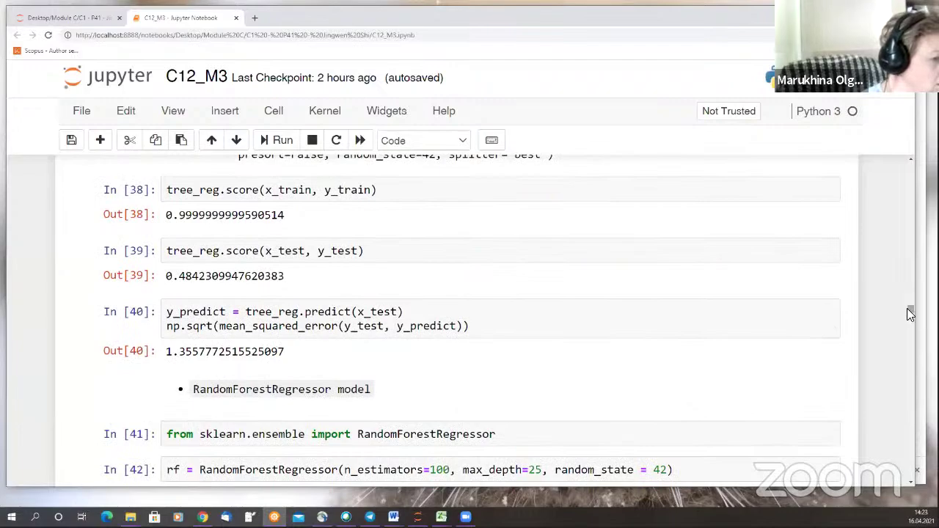
drag(912, 323, 906, 456)
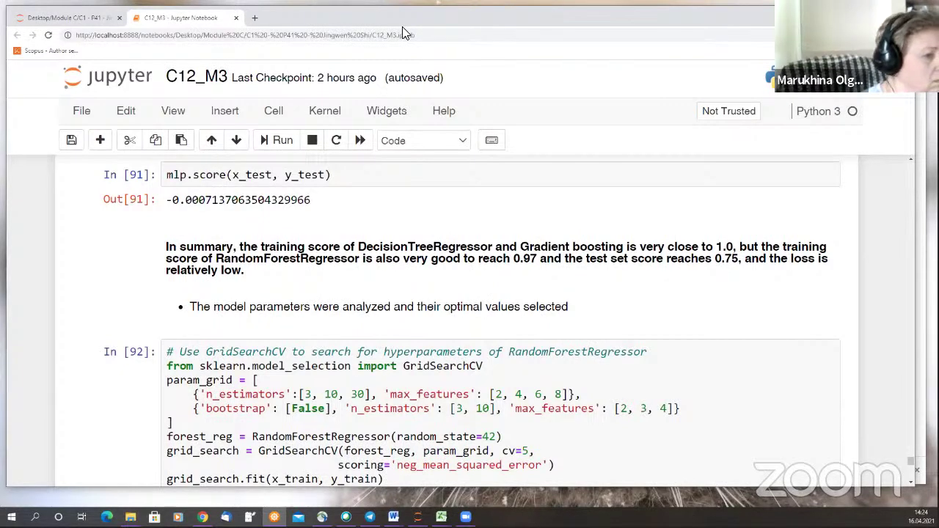
Switch to the Assessment Module C spreadsheet and enter 0,5 in E7 of C1 for evaluating the methods' accuracy.
key(alt+Tab)
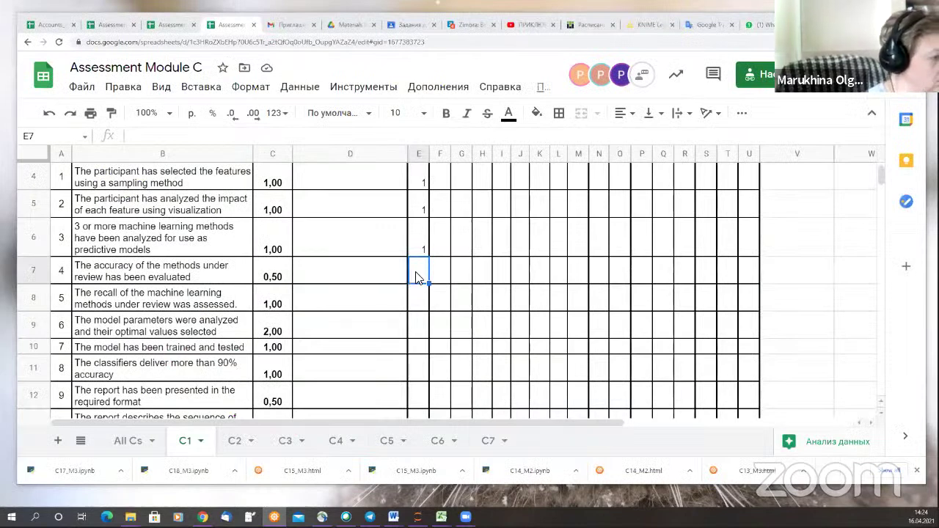
text(0,5)
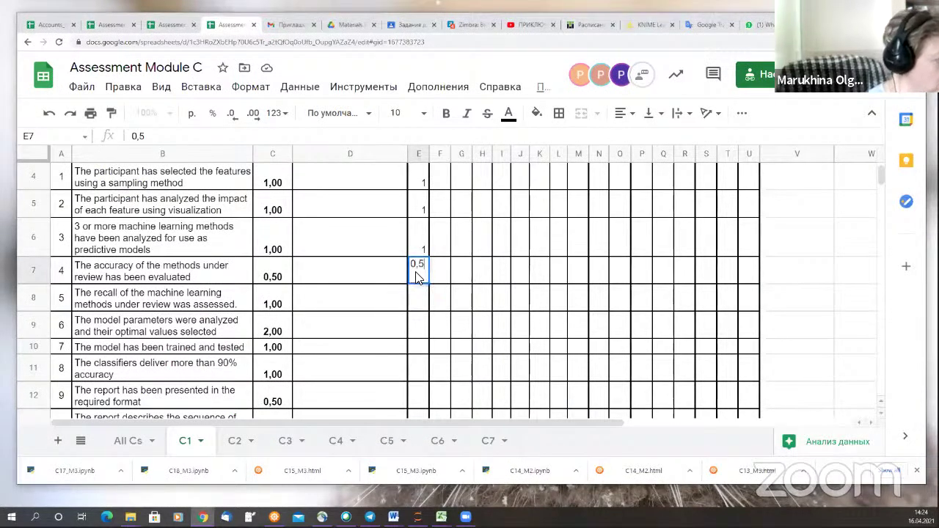
key(Return)
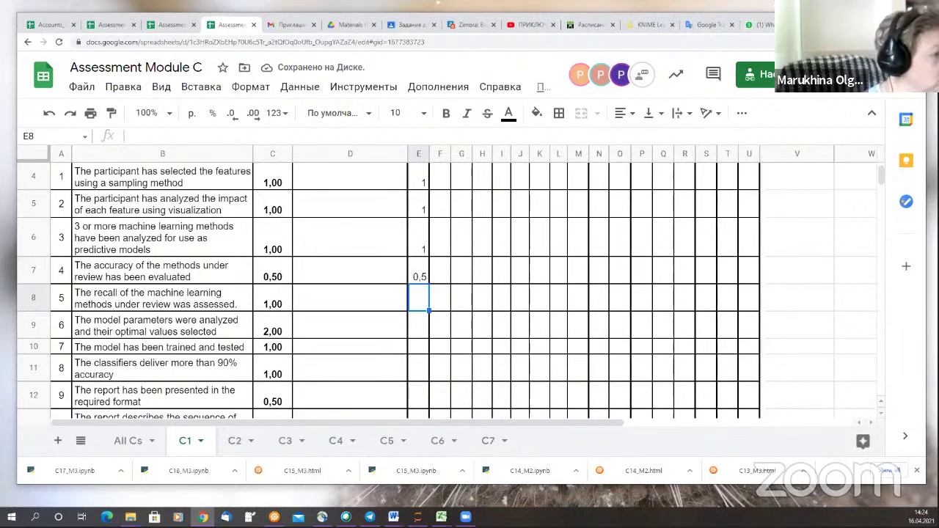
Return to the C12_M3 notebook and look for a recall assessment among the MLPRegressor, GradientBoostingRegressor and SGDRegressor cells.
key(alt+Tab)
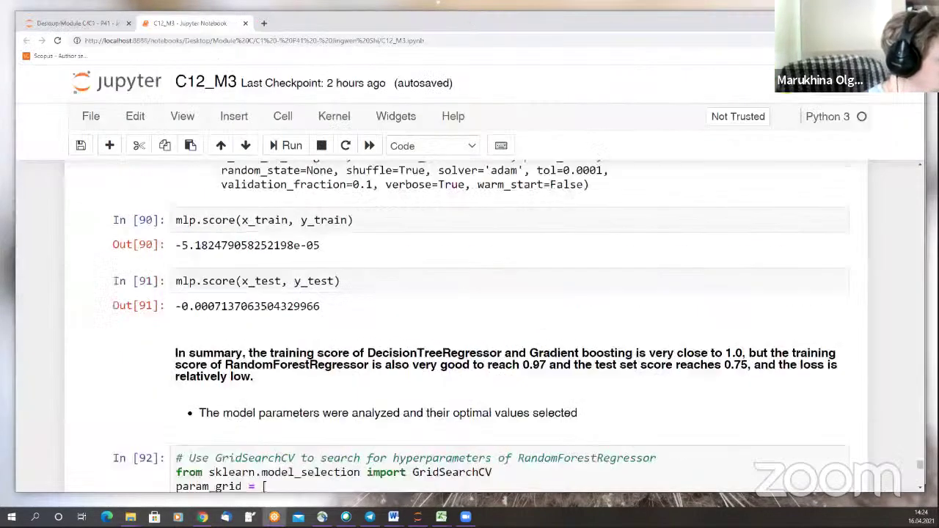
scroll(741, 193, up, 5)
scroll(741, 193, up, 20)
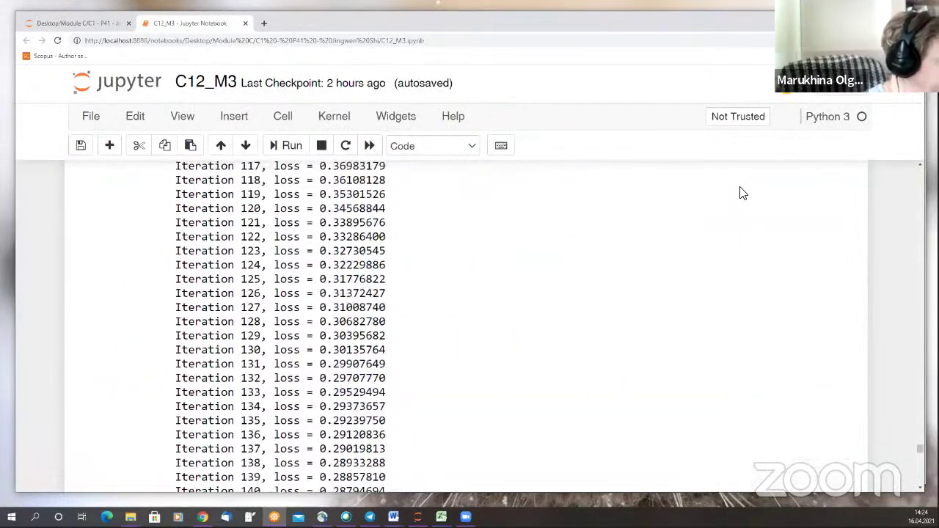
scroll(742, 193, up, 12)
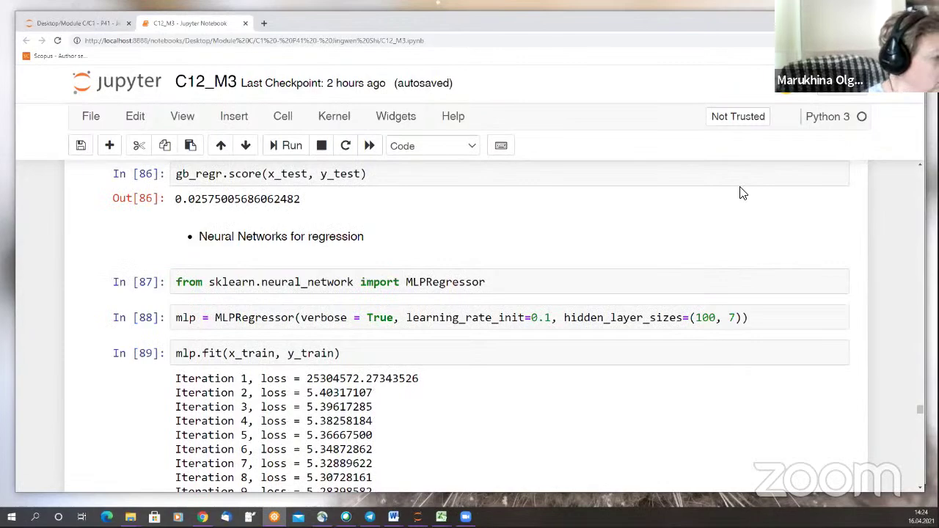
scroll(741, 192, up, 3)
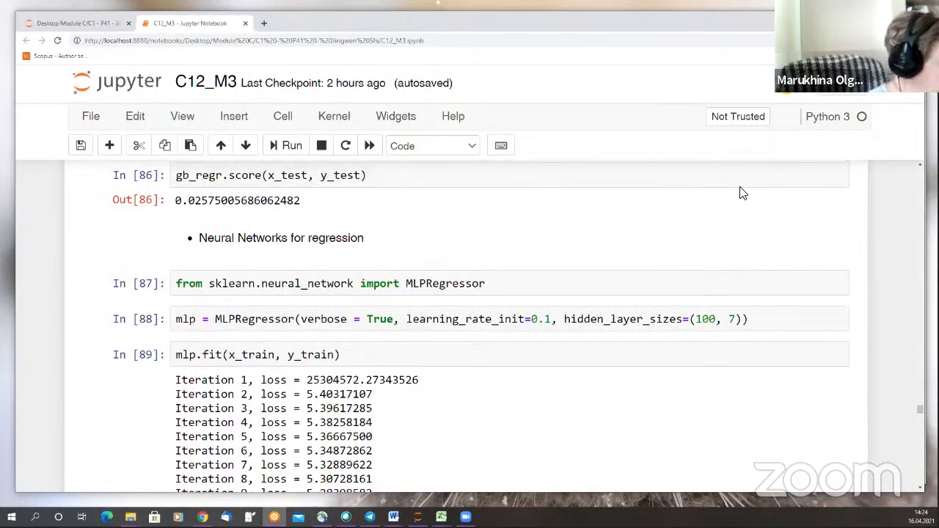
scroll(677, 213, up, 4)
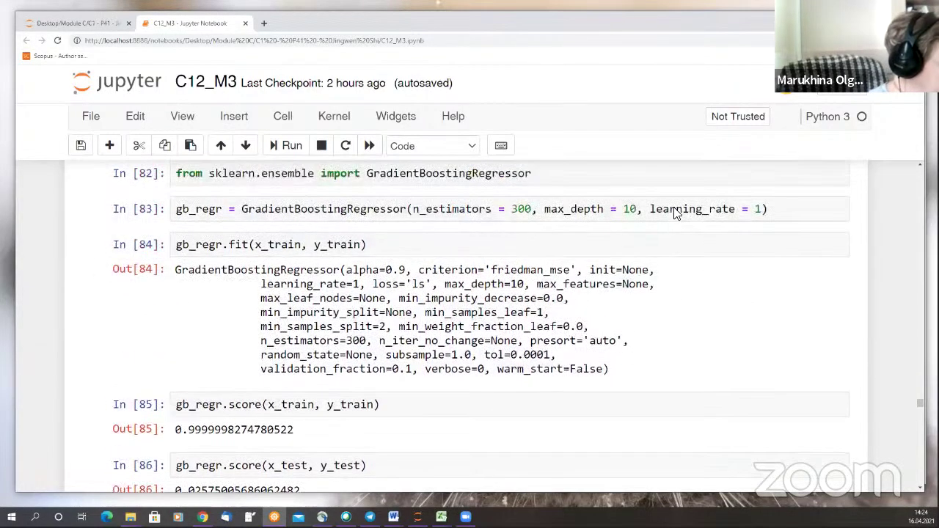
scroll(677, 212, up, 3)
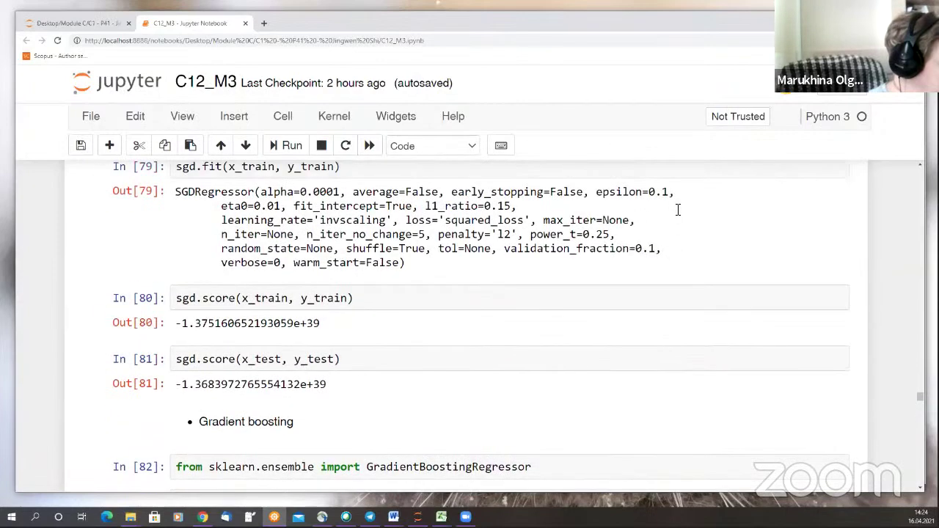
scroll(677, 213, up, 2)
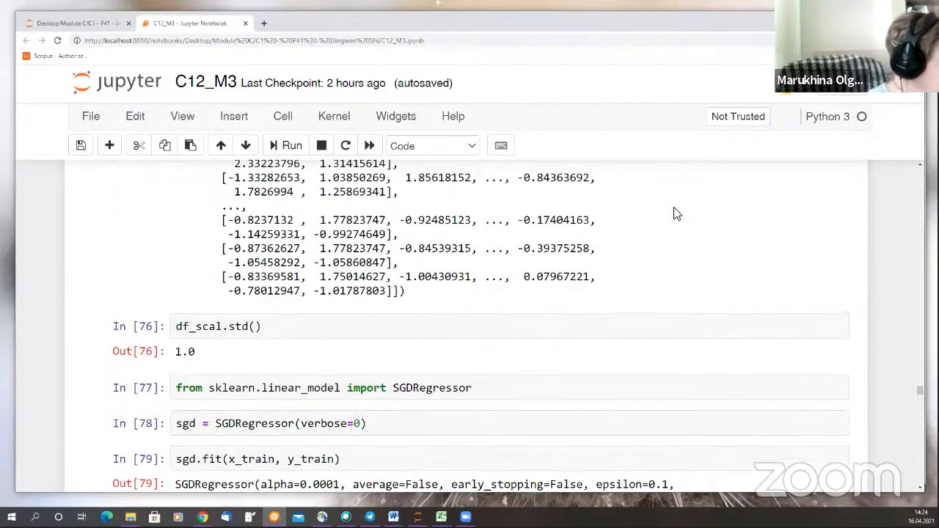
Review the StandardScaler, DecisionTreeRegressor and RandomForestRegressor cells after outlier removal, back to the median_income boxplots.
scroll(676, 213, up, 4)
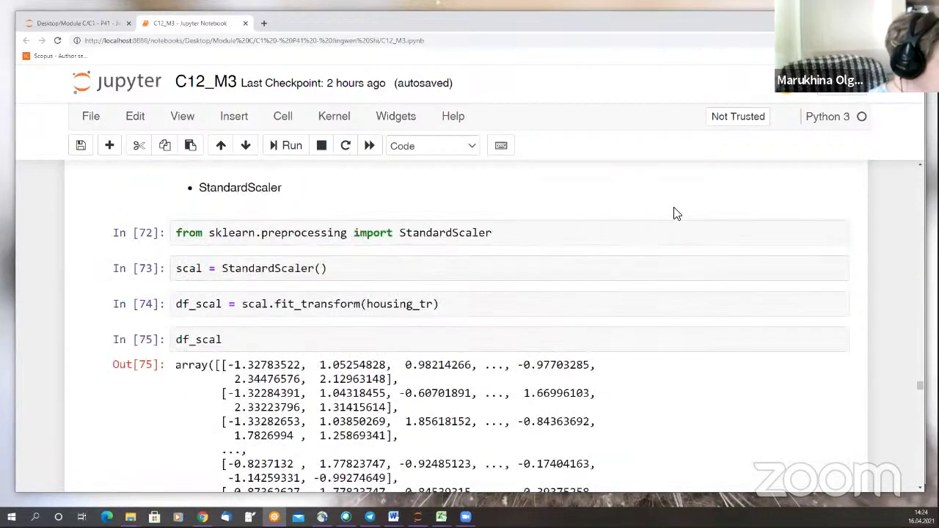
scroll(677, 214, up, 3)
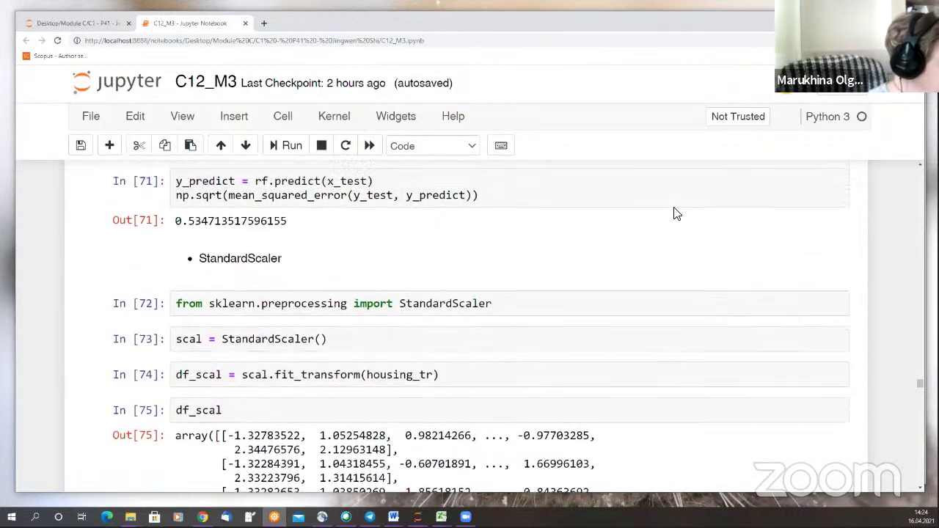
scroll(677, 213, up, 2)
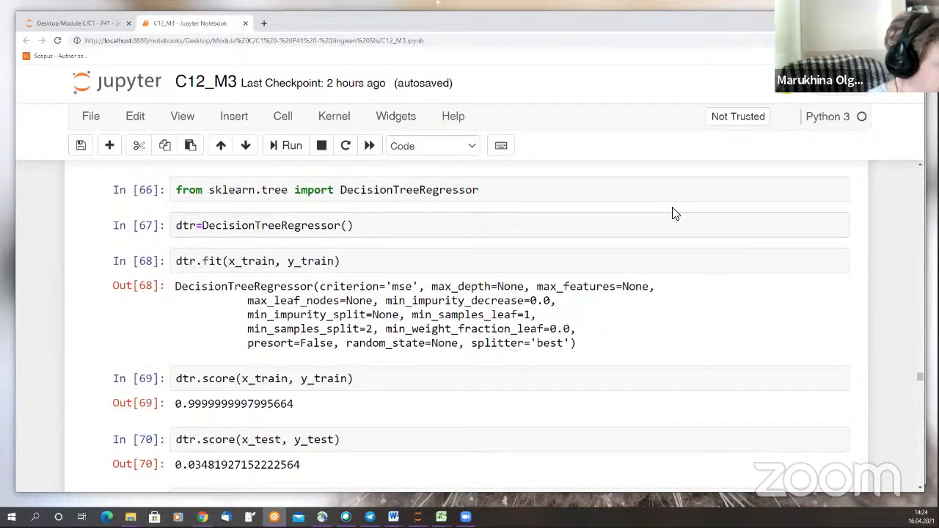
scroll(675, 213, up, 3)
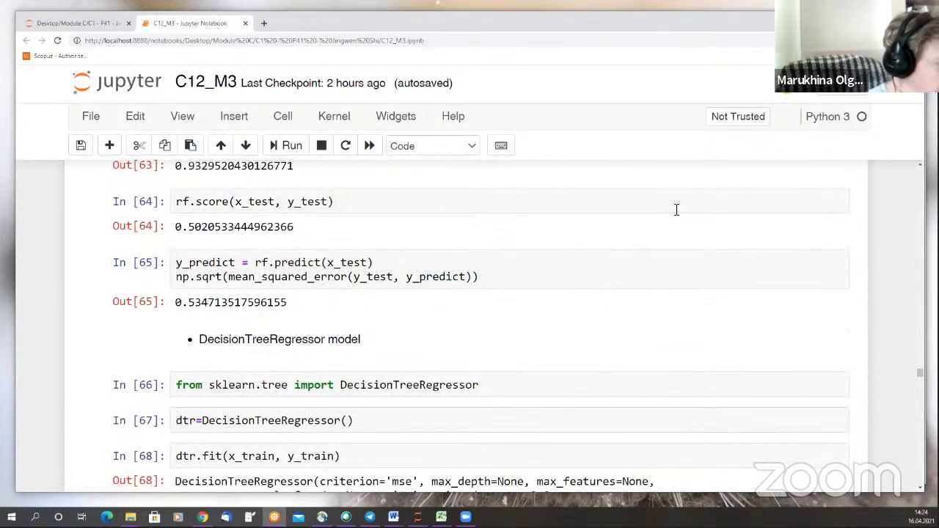
scroll(677, 210, up, 5)
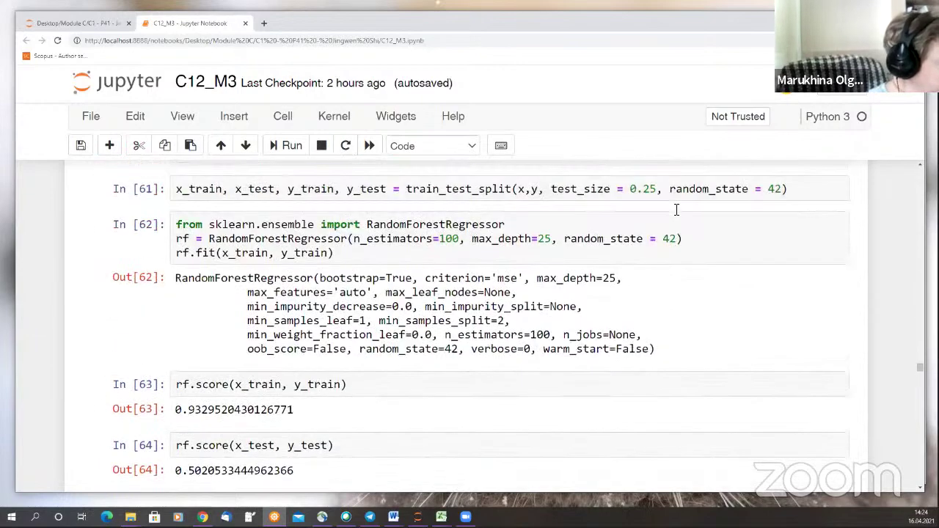
scroll(675, 214, up, 2)
scroll(675, 213, up, 1)
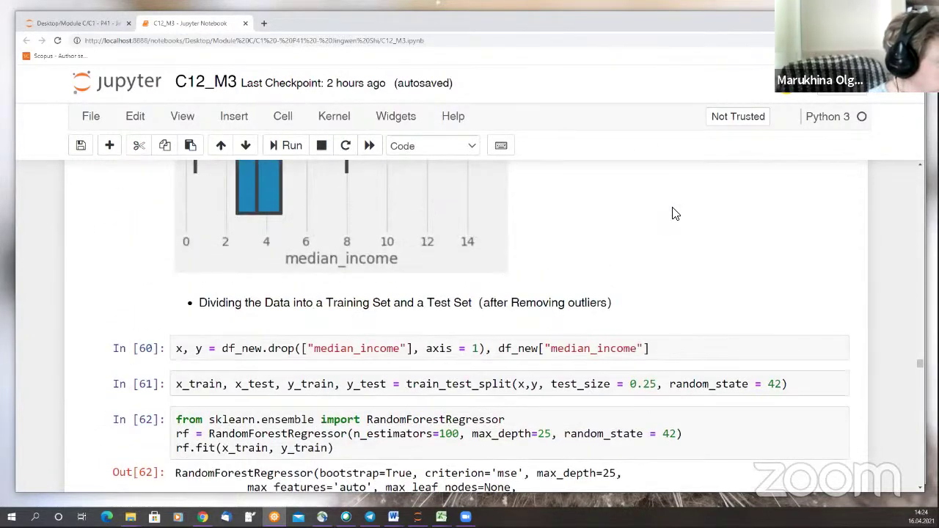
scroll(675, 213, up, 5)
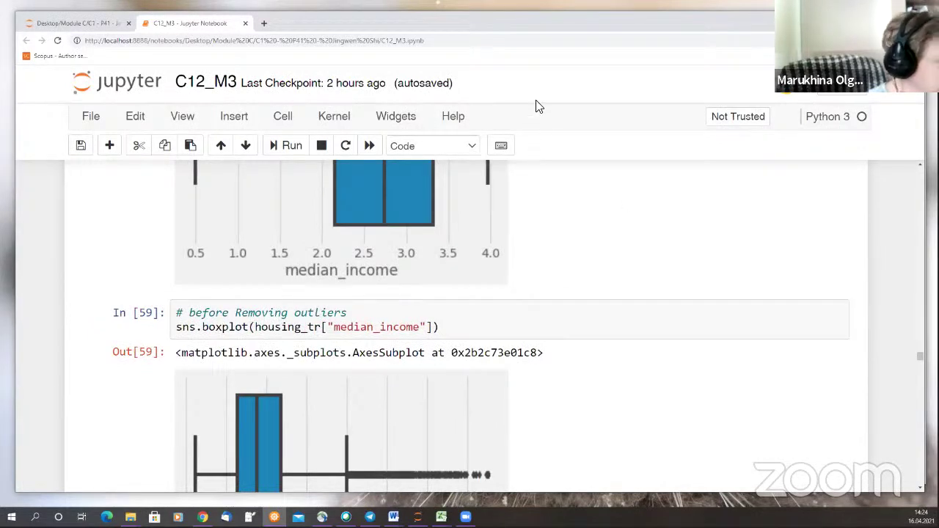
Consult the recall criterion in row 8 of C1 in the Assessment Module C spreadsheet and return to the C12_M3 notebook.
key(alt+Tab)
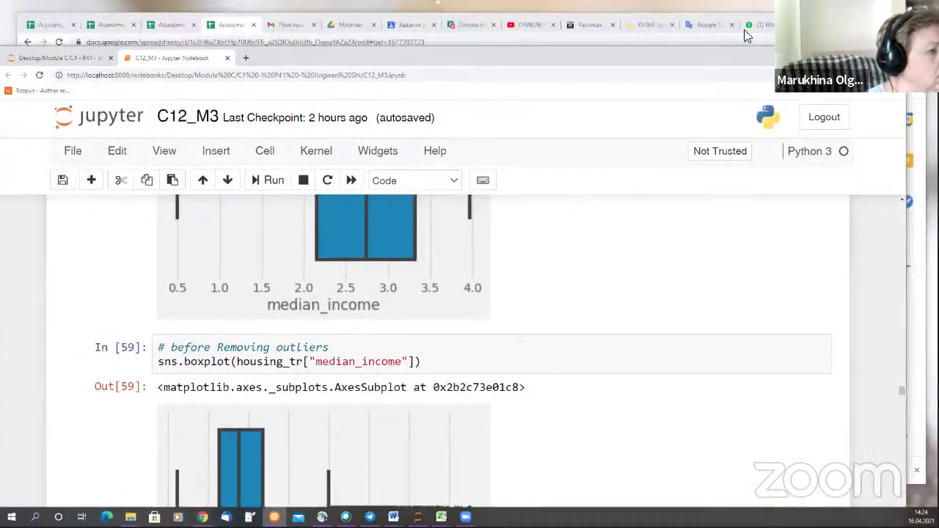
key(ctrl+Tab)
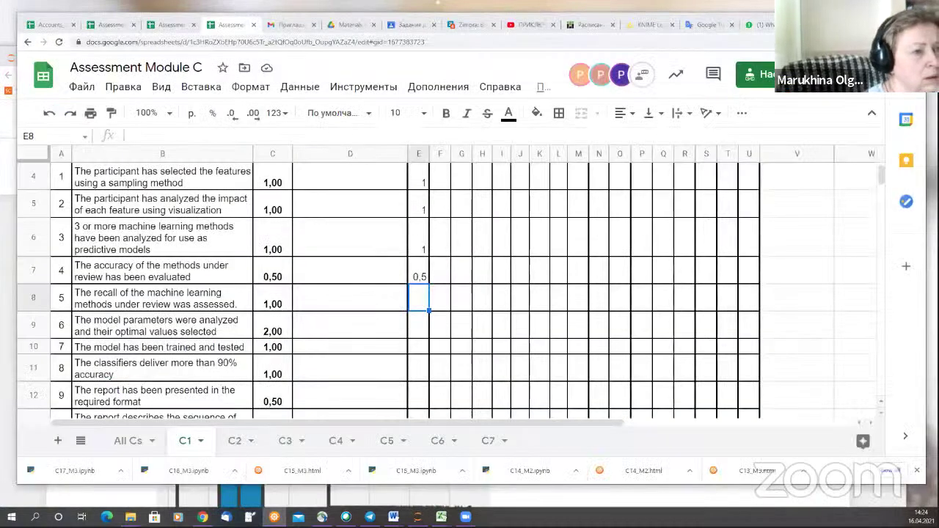
key(alt+Tab)
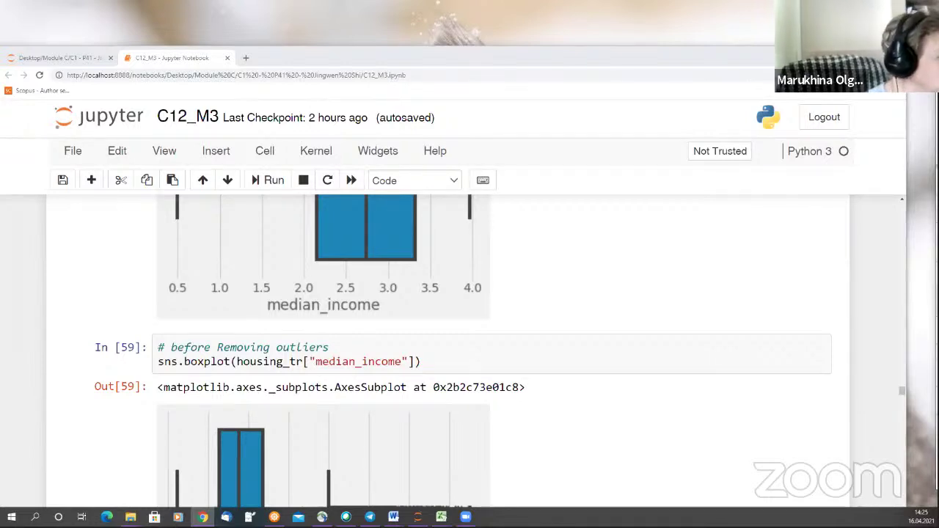
key(alt+Tab)
key(alt+Tab)
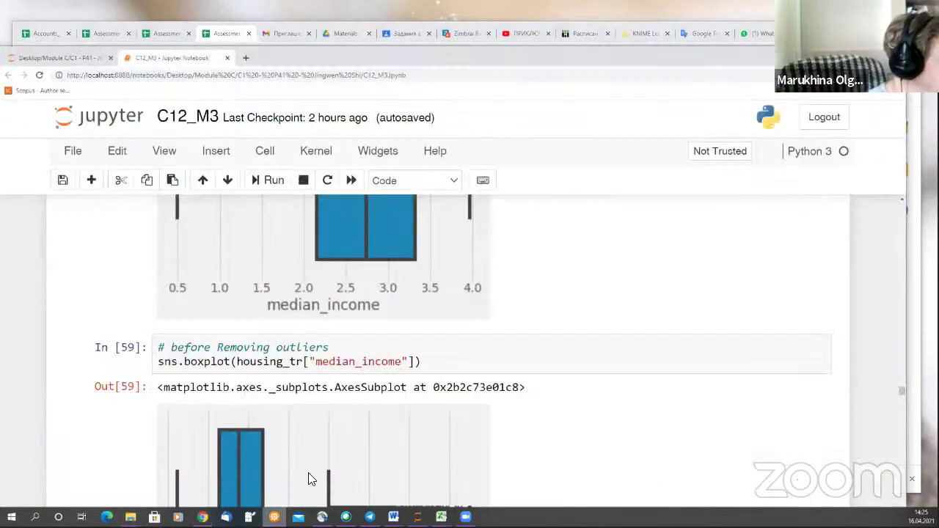
Look for a recall assessment in the DecisionTreeRegressor and RandomForestRegressor cells before outlier removal, back to the y.describe() summary.
scroll(605, 422, up, 5)
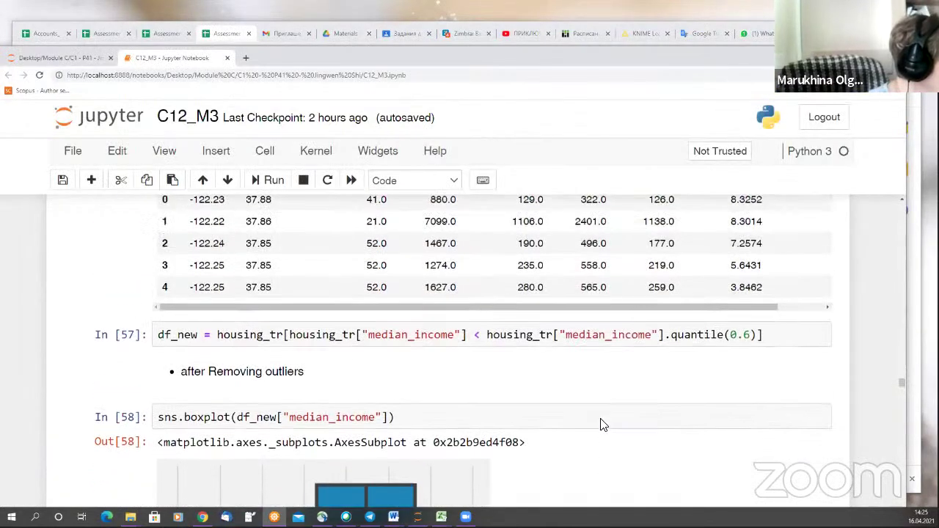
scroll(605, 422, up, 6)
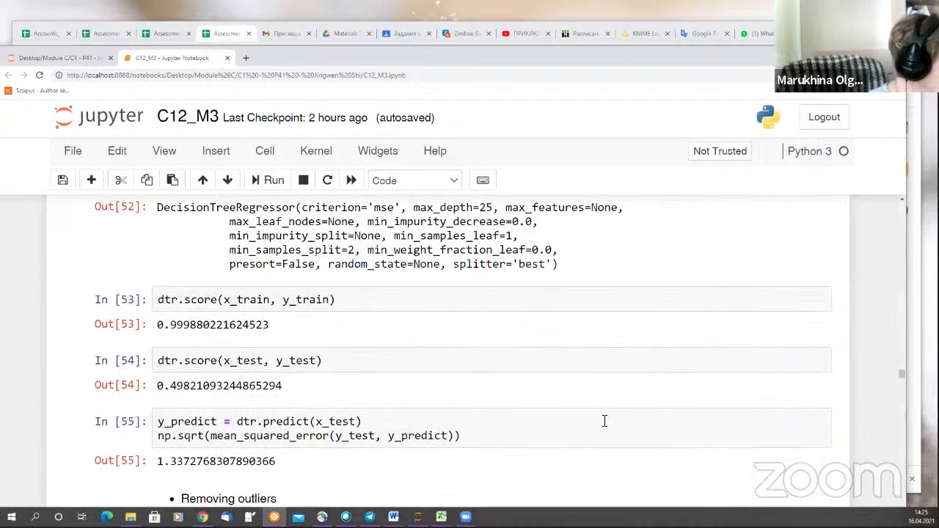
scroll(605, 422, up, 4)
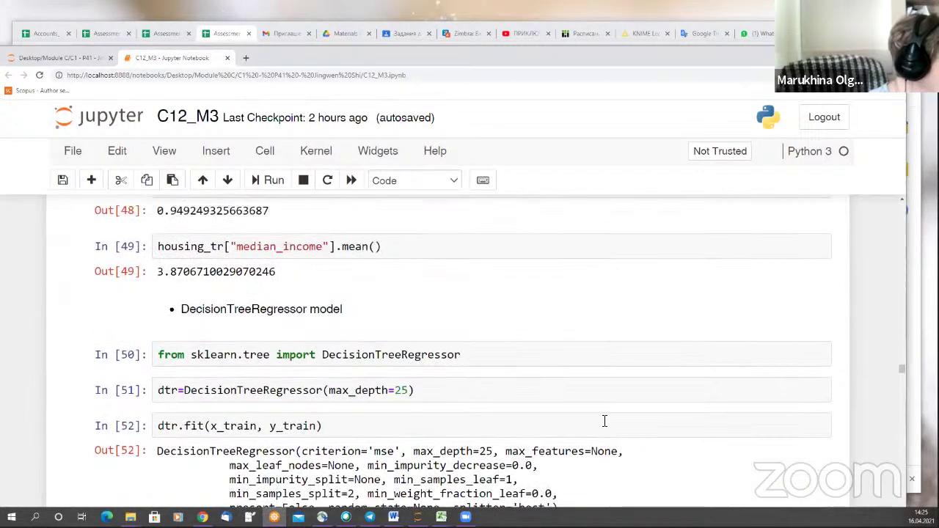
scroll(604, 421, up, 4)
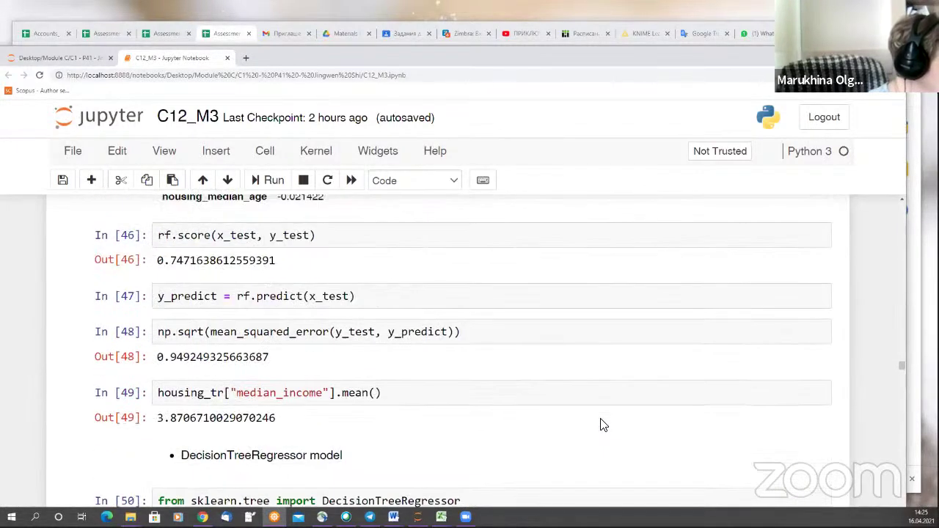
scroll(600, 425, up, 6)
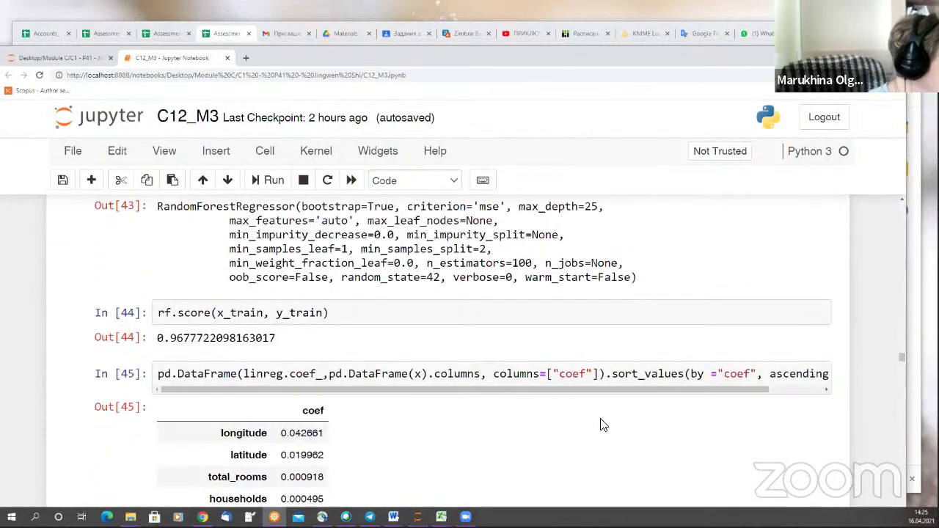
scroll(601, 423, up, 5)
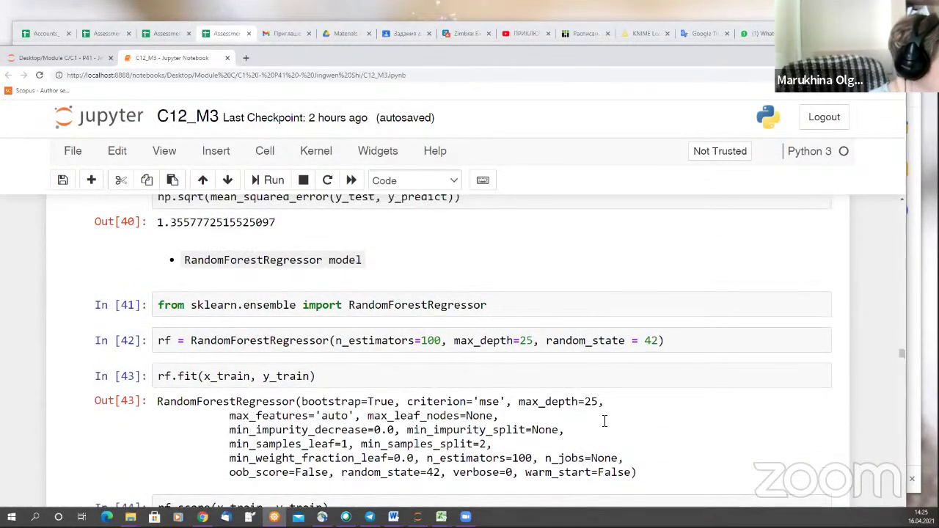
scroll(603, 423, up, 4)
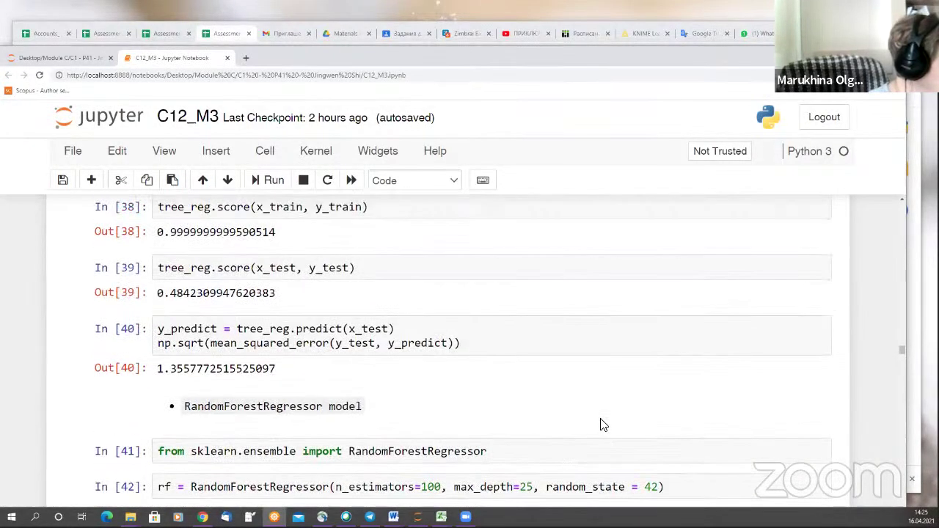
scroll(600, 425, up, 6)
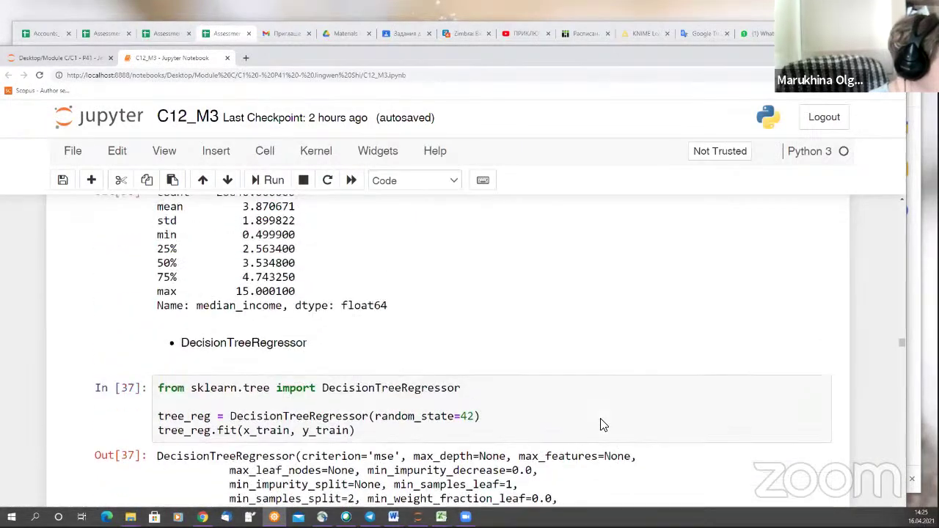
scroll(604, 421, up, 2)
Check the RandomForestRegressor and DecisionTreeRegressor scores and error cells trained after outlier removal for a recall measure.
scroll(602, 423, down, 6)
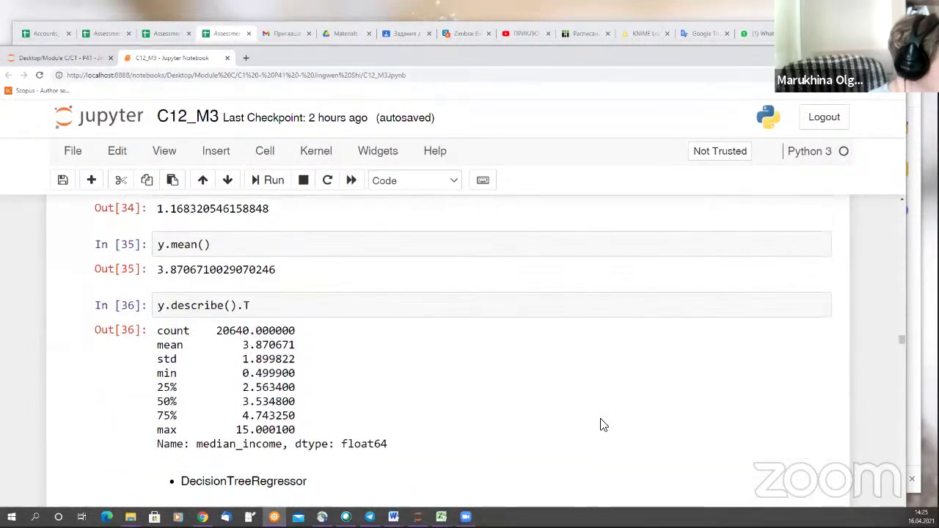
scroll(807, 384, down, 15)
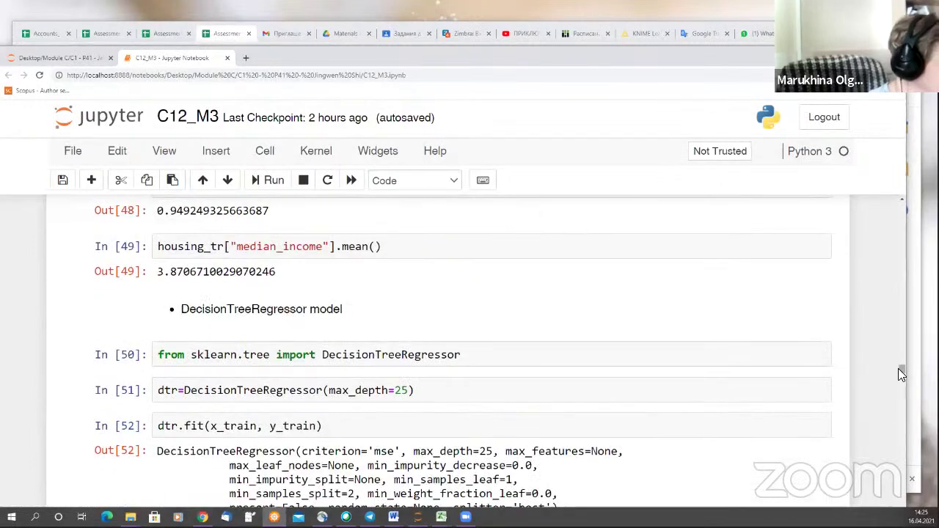
drag(898, 369, 895, 402)
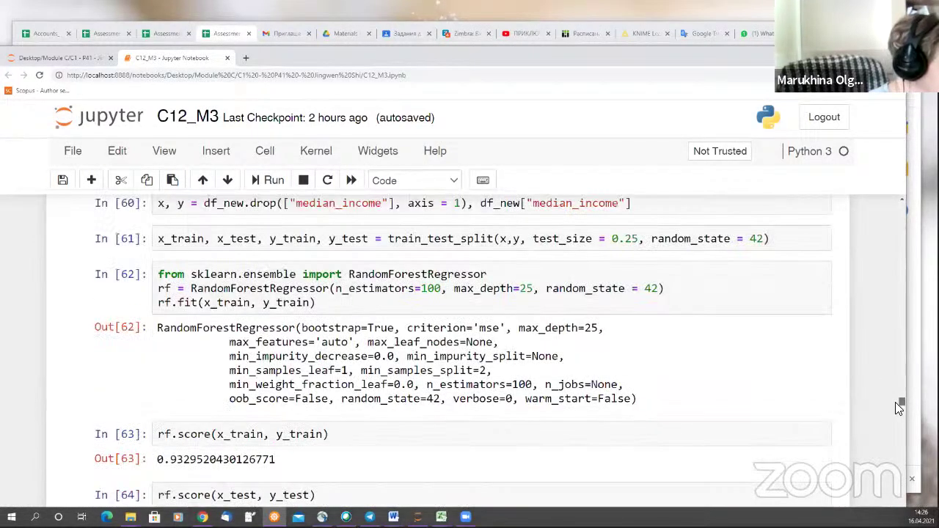
scroll(669, 398, down, 1)
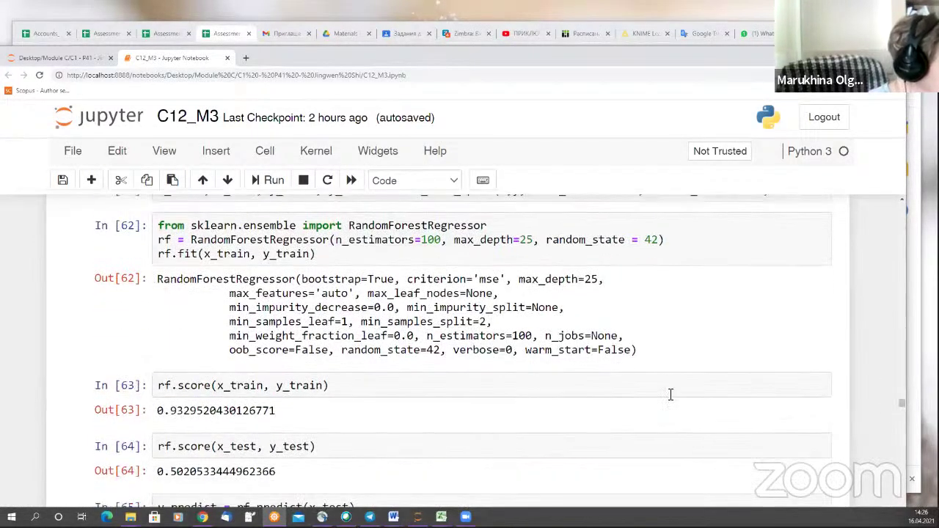
scroll(670, 396, down, 2)
scroll(669, 399, down, 2)
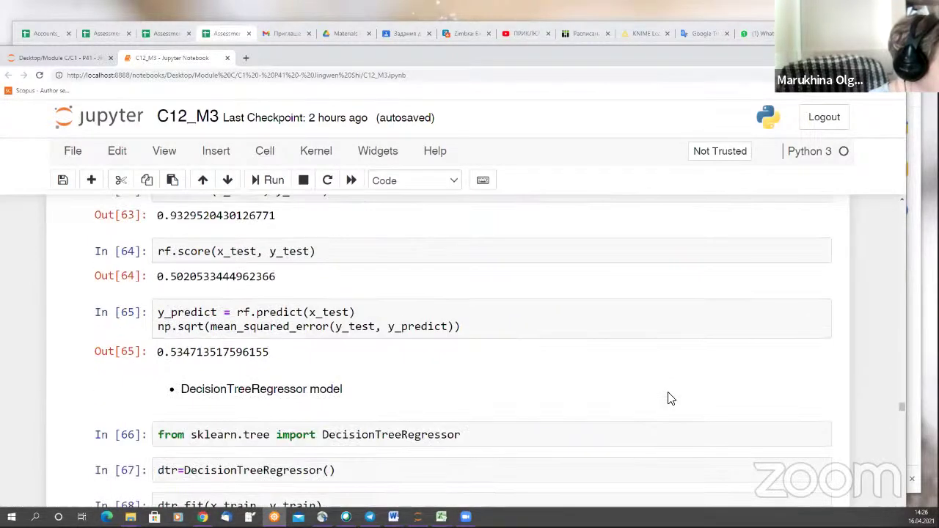
scroll(669, 398, down, 1)
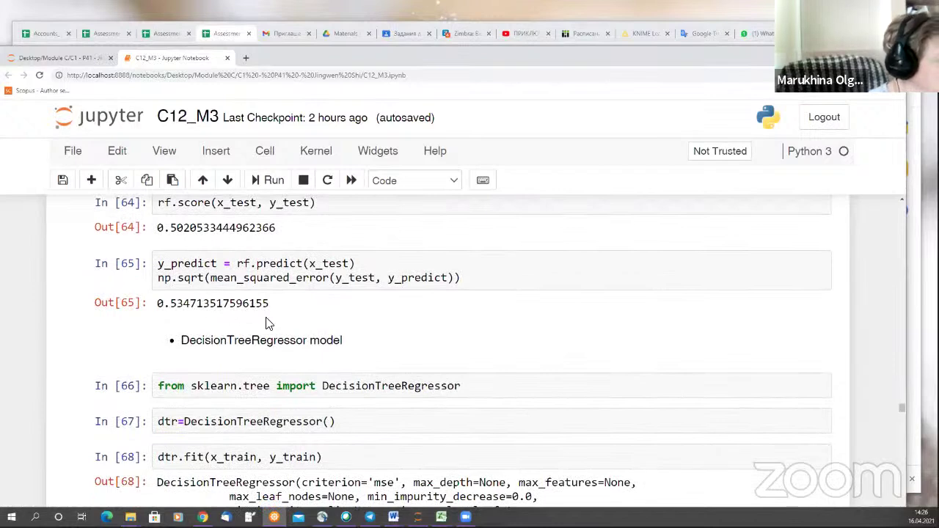
scroll(334, 316, down, 1)
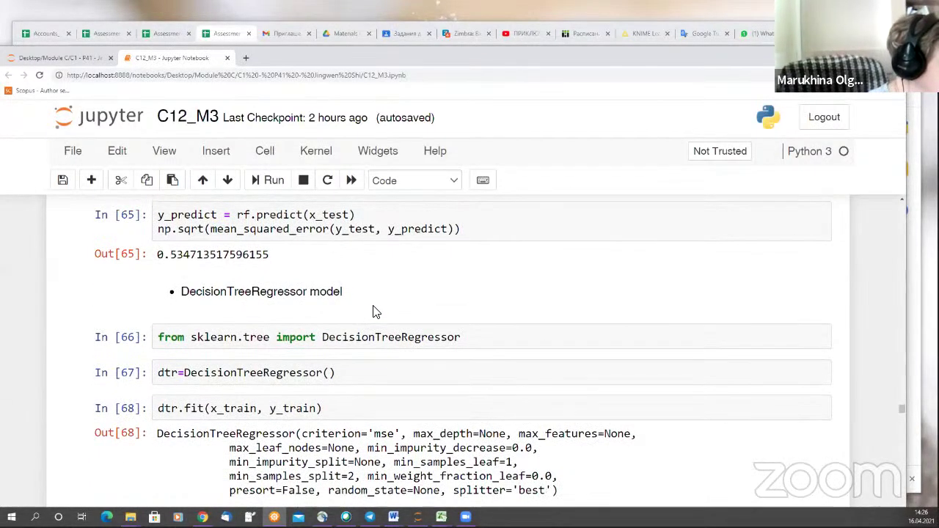
scroll(373, 312, down, 4)
scroll(373, 312, down, 1)
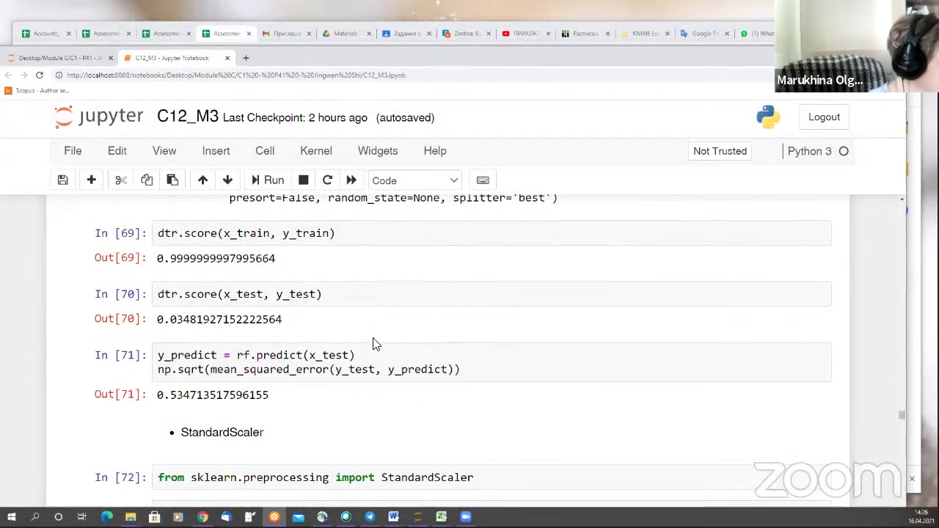
Check the StandardScaler, SGDRegressor and Gradient boosting cells for a recall measure.
scroll(434, 352, down, 7)
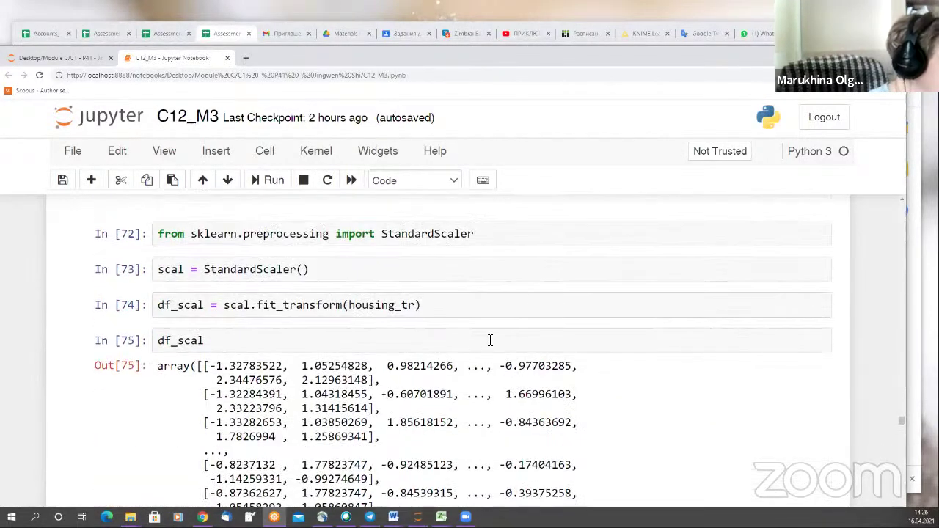
scroll(490, 341, down, 3)
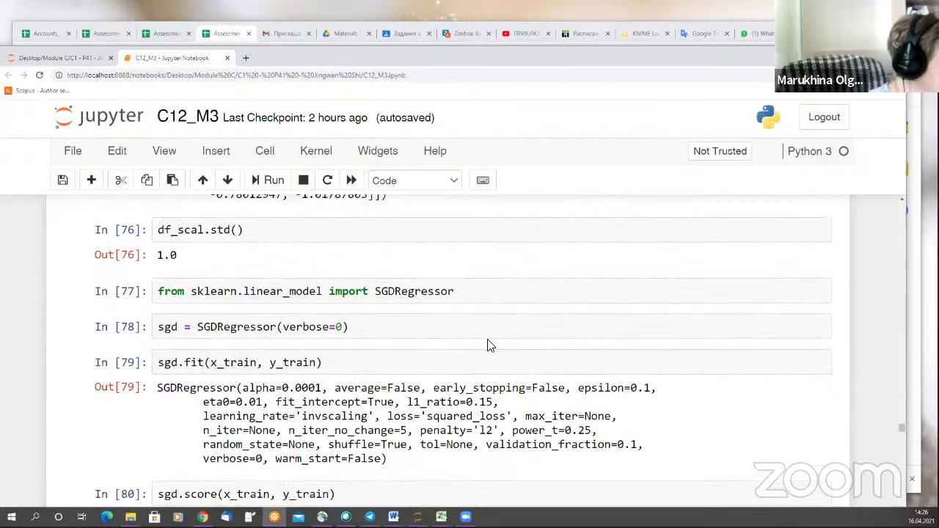
scroll(490, 342, down, 3)
scroll(490, 342, down, 2)
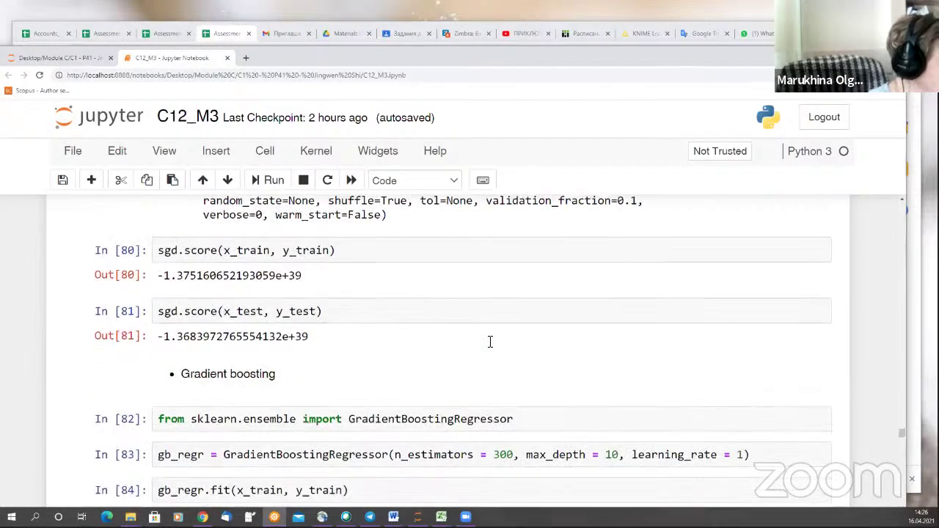
scroll(490, 342, down, 3)
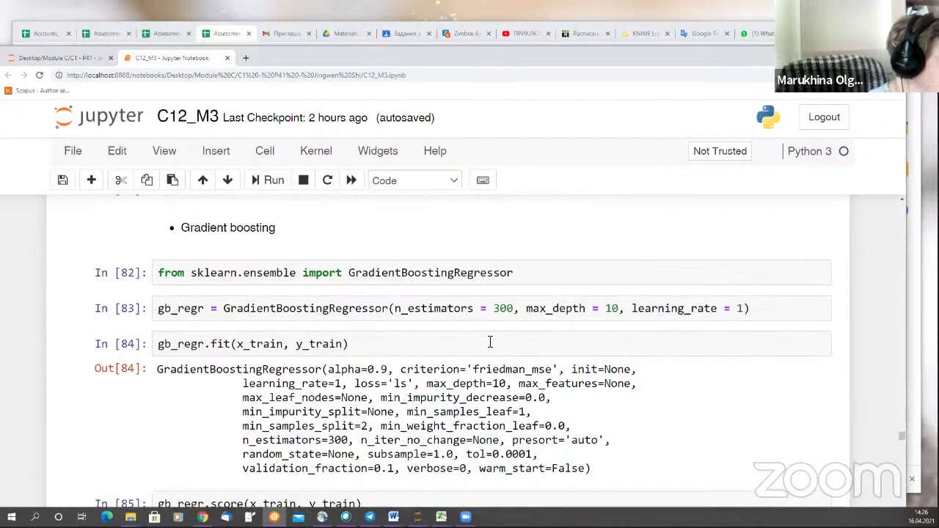
Switch to the Assessment Module C spreadsheet and enter 0 in E8 of C1 for assessing the methods' recall.
click(232, 35)
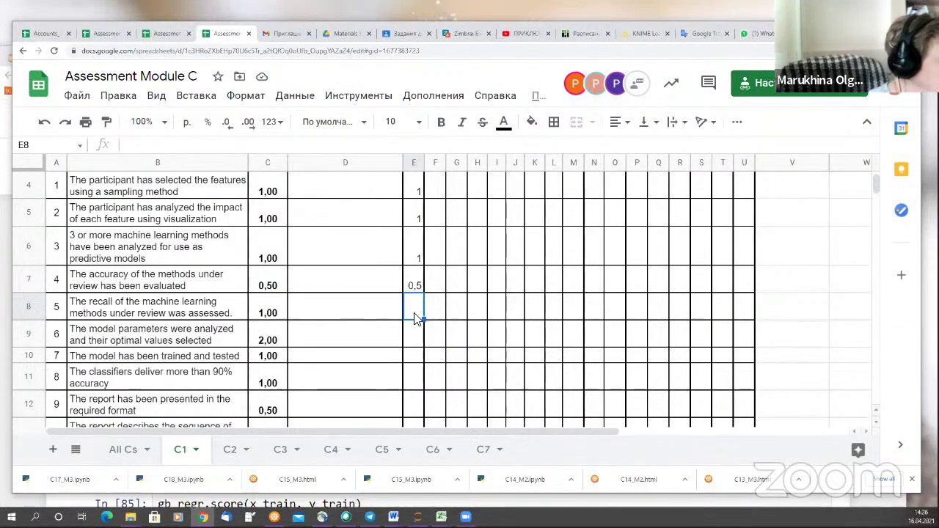
text(0)
key(Return)
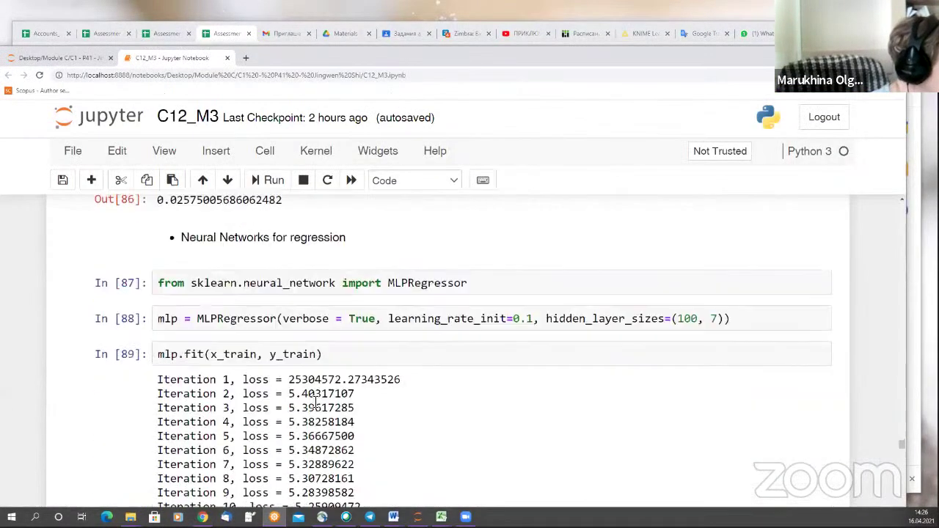
Return to the C12_M3 notebook and review the MLPRegressor training output through the GridSearchCV section to the optimal estimator.
scroll(316, 400, down, 10)
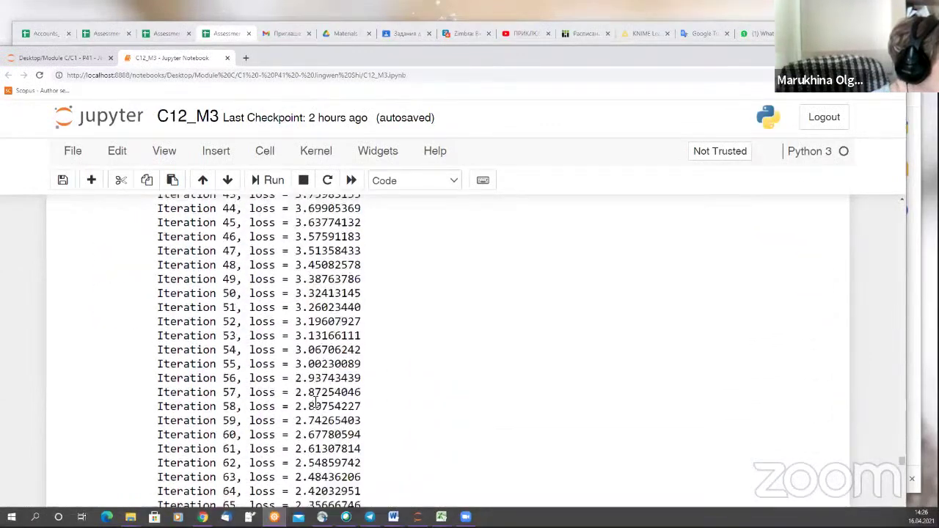
scroll(316, 402, down, 15)
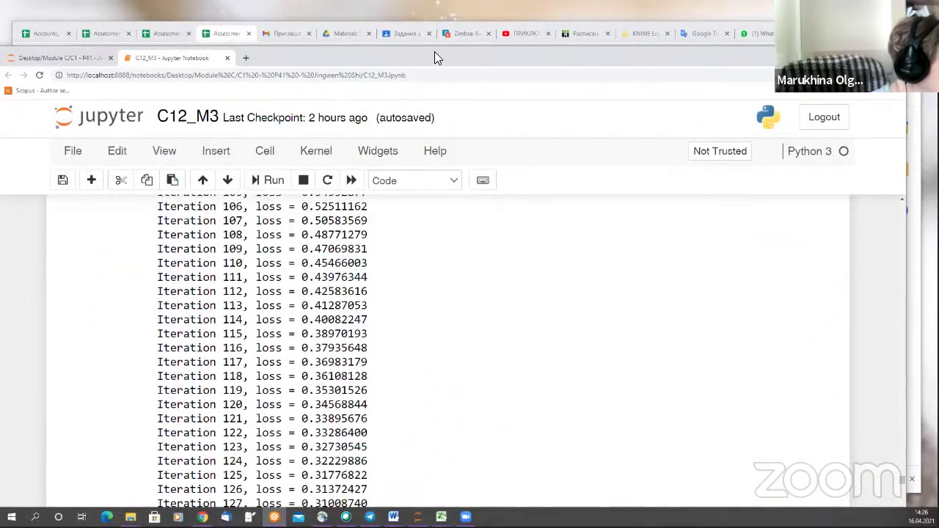
scroll(385, 182, down, 8)
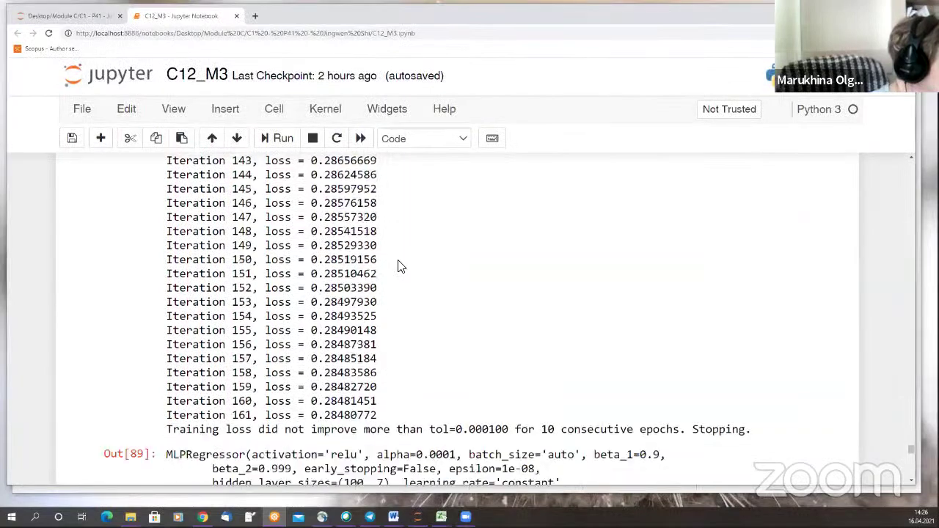
scroll(399, 266, down, 10)
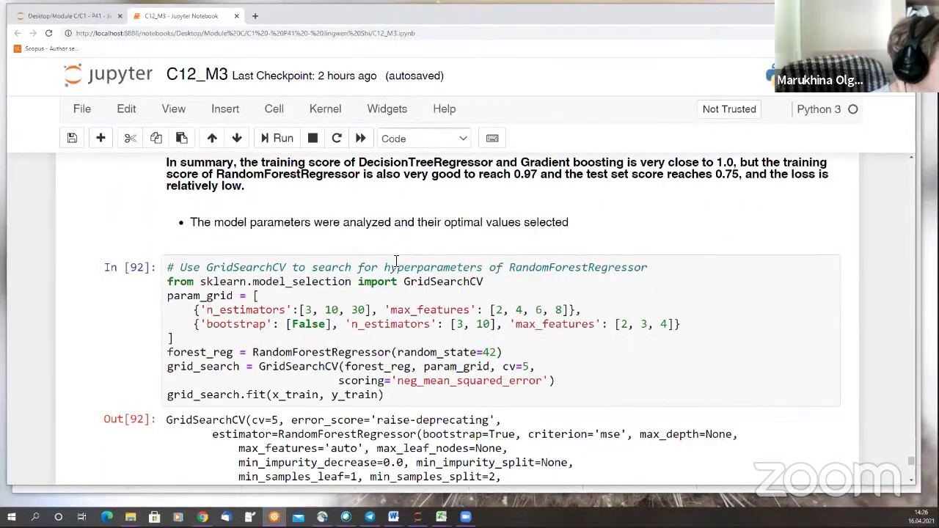
scroll(396, 262, down, 10)
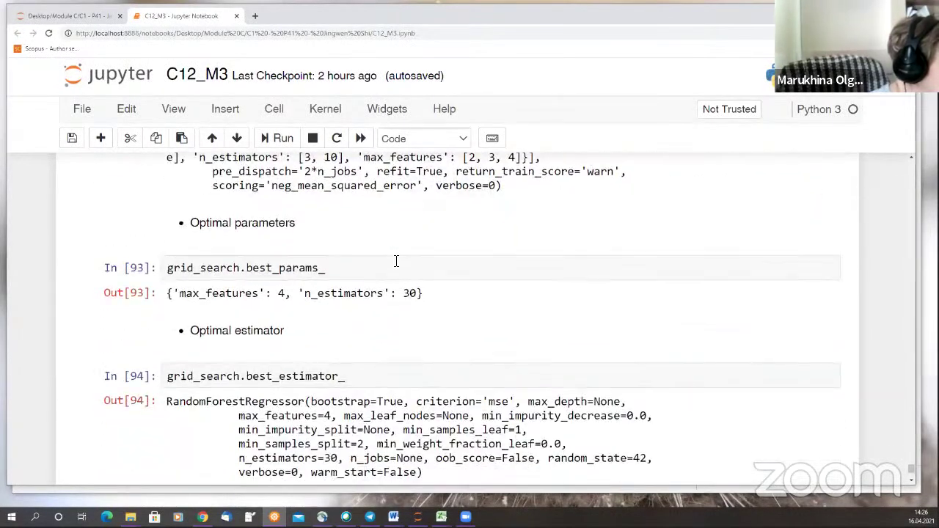
scroll(396, 262, down, 3)
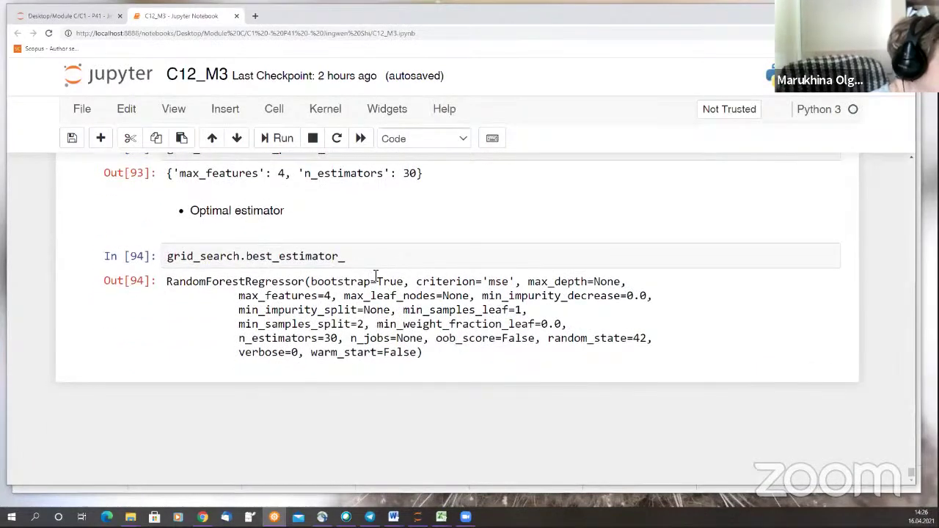
Examine the results summary, the GridSearchCV parameter grid for RandomForestRegressor and the optimal parameters against the parameter selection criterion.
scroll(375, 276, up, 14)
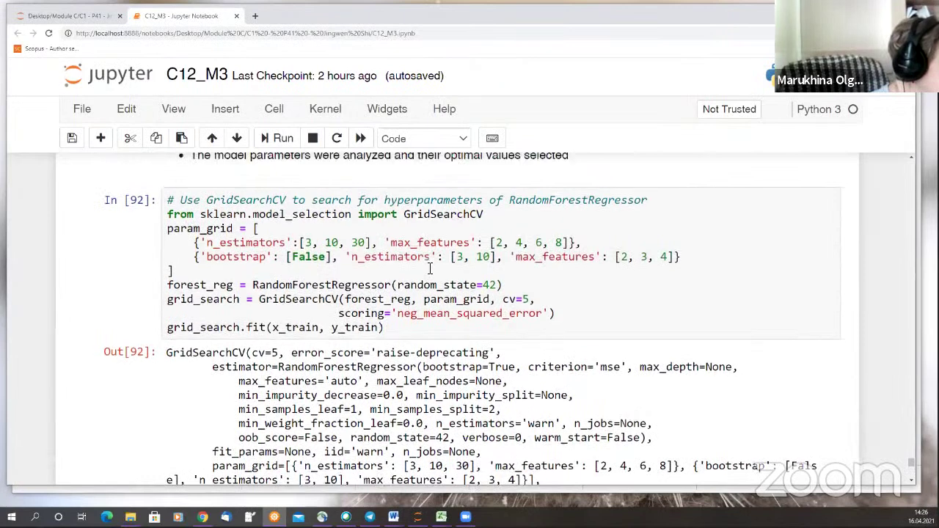
scroll(426, 275, up, 4)
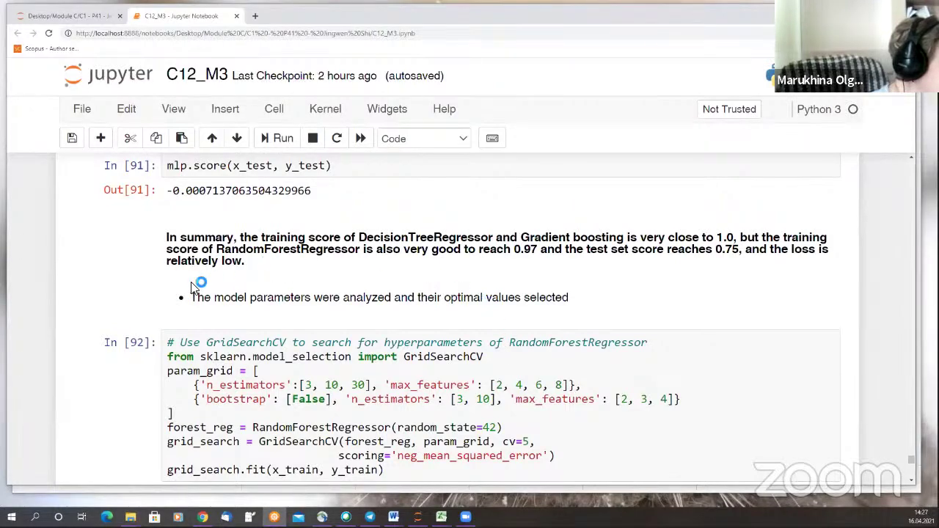
scroll(630, 322, down, 8)
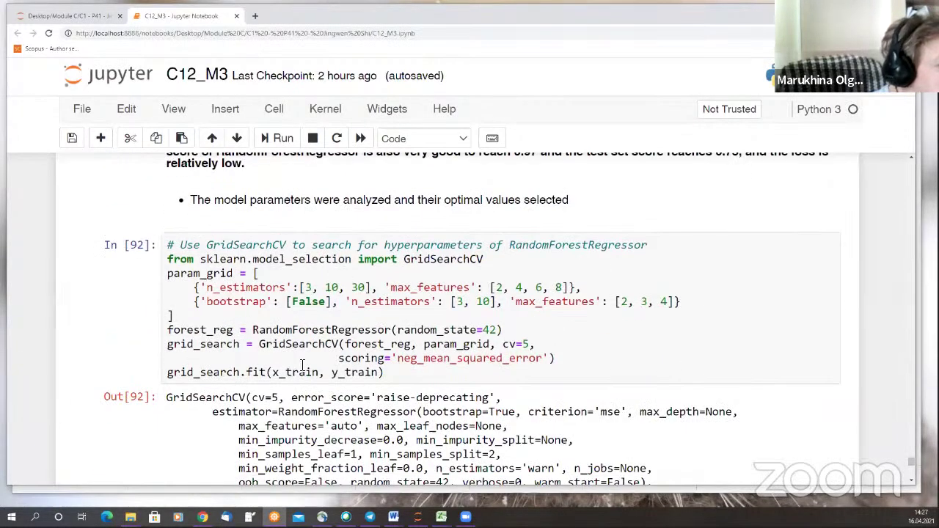
scroll(425, 396, down, 2)
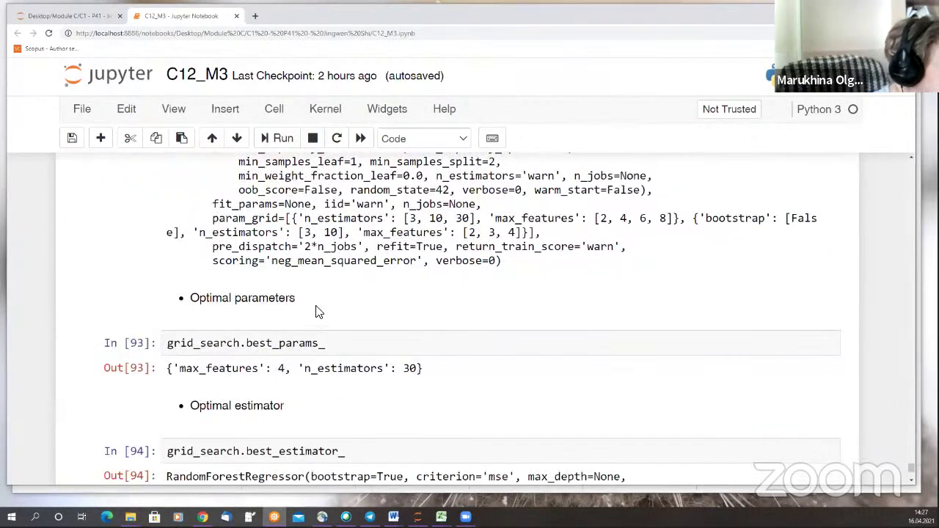
scroll(334, 319, down, 4)
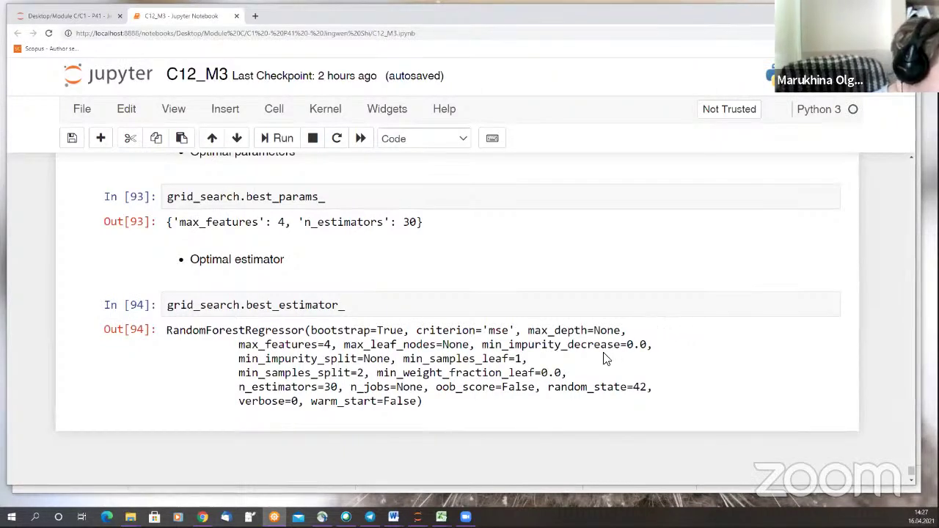
scroll(513, 354, up, 4)
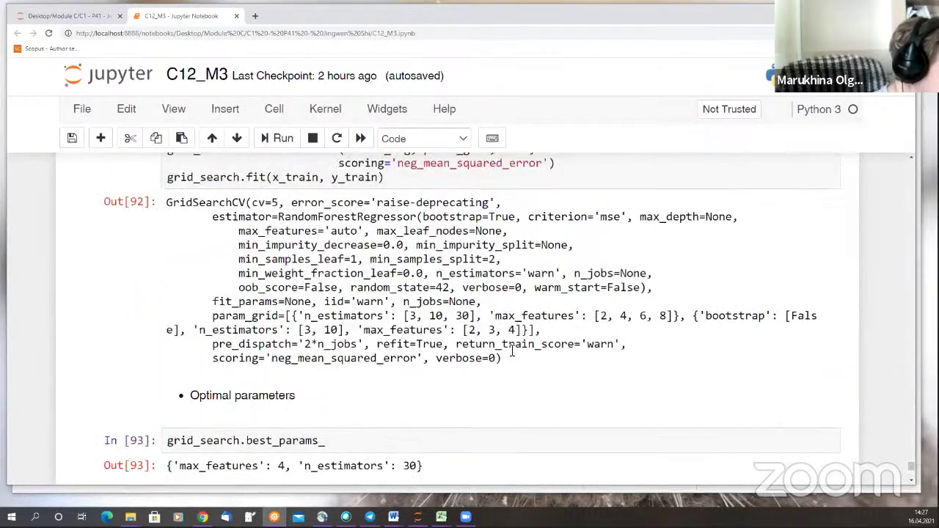
scroll(511, 353, up, 3)
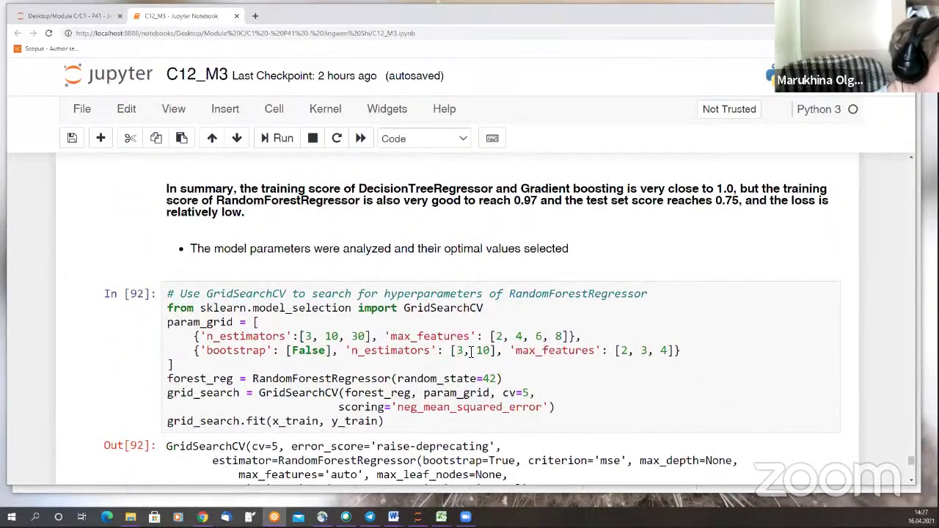
scroll(473, 345, down, 5)
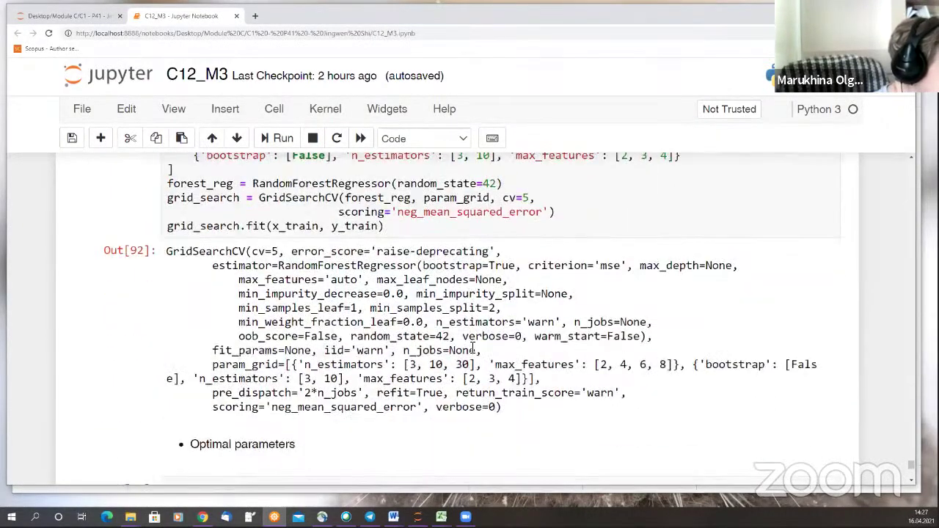
Examine the GridSearchCV cell and the optimal parameters and optimal estimator outputs at the end of the C12_M3 notebook.
drag(193, 300, 318, 321)
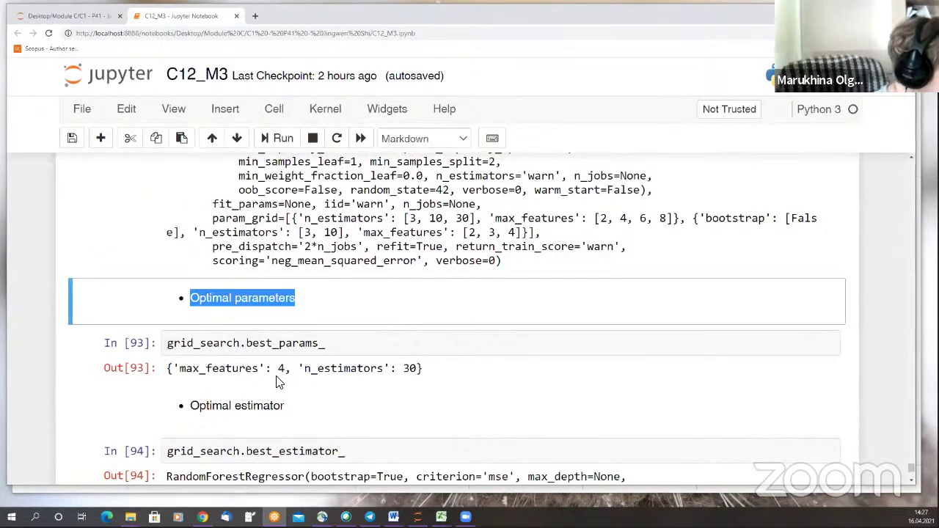
scroll(278, 382, down, 3)
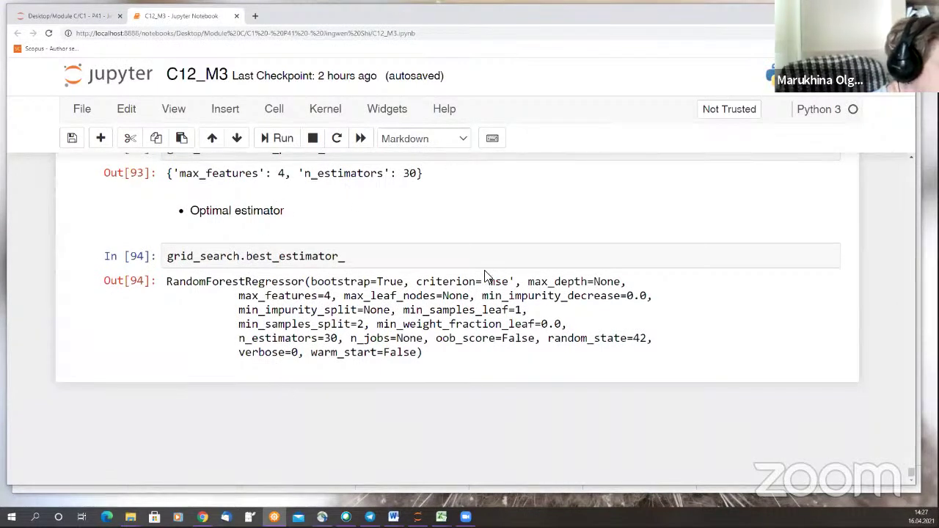
scroll(486, 276, up, 1)
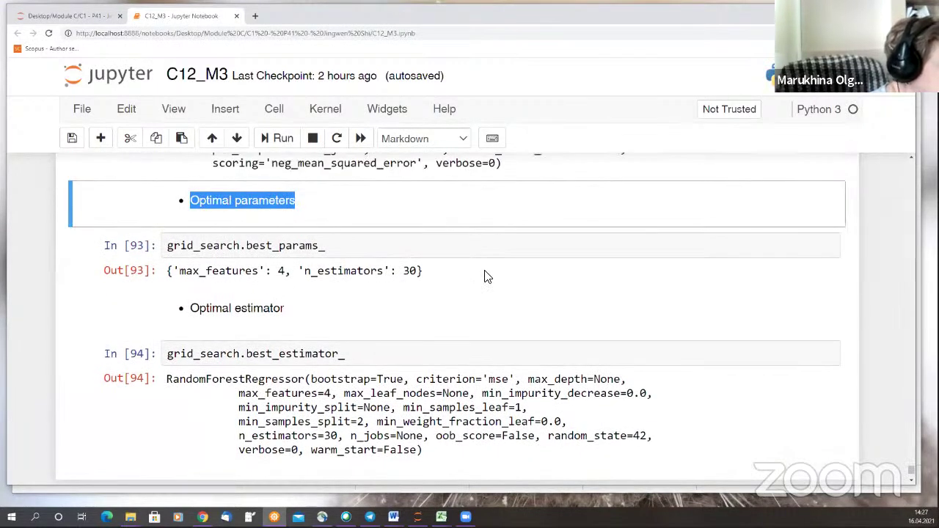
scroll(480, 274, up, 4)
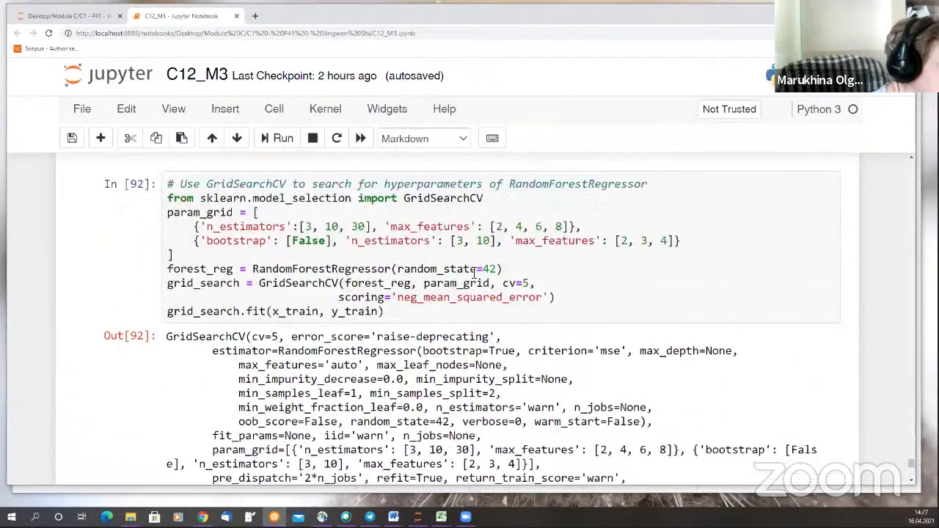
scroll(475, 269, up, 1)
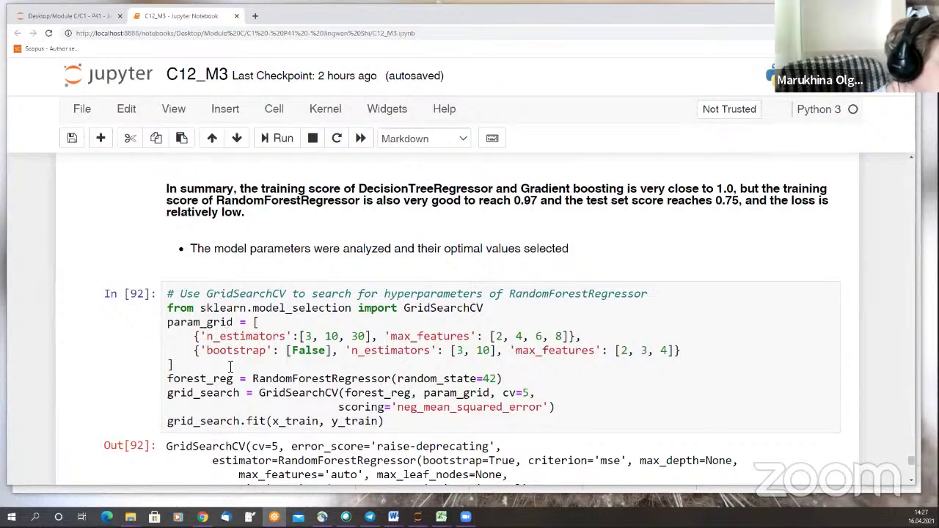
scroll(230, 366, down, 4)
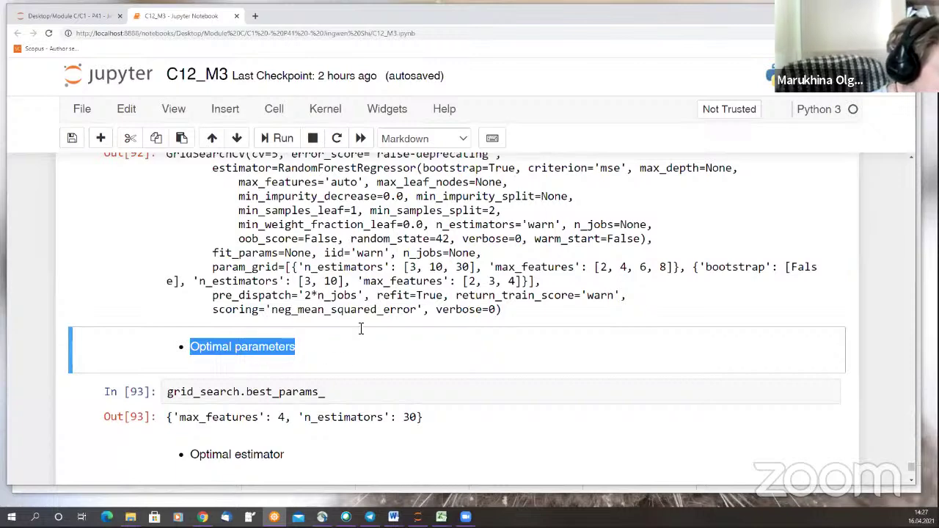
scroll(323, 422, down, 2)
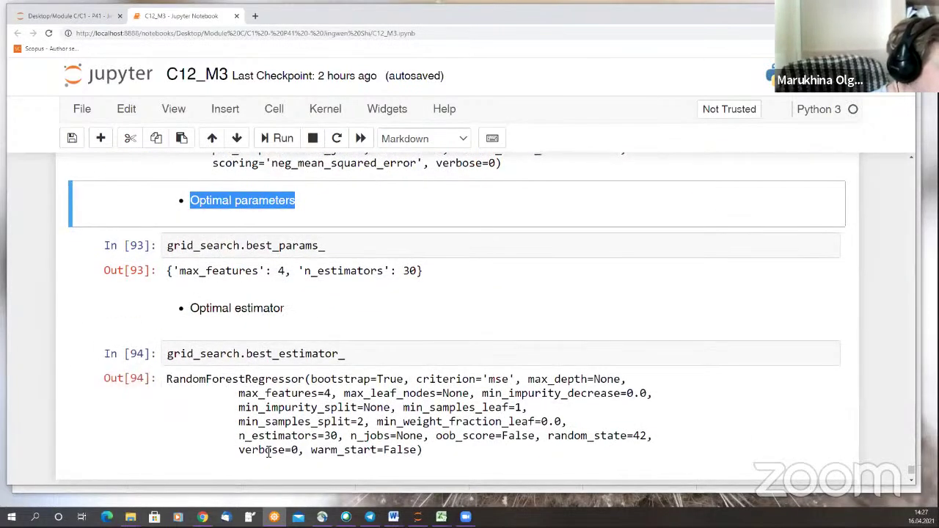
scroll(218, 405, down, 2)
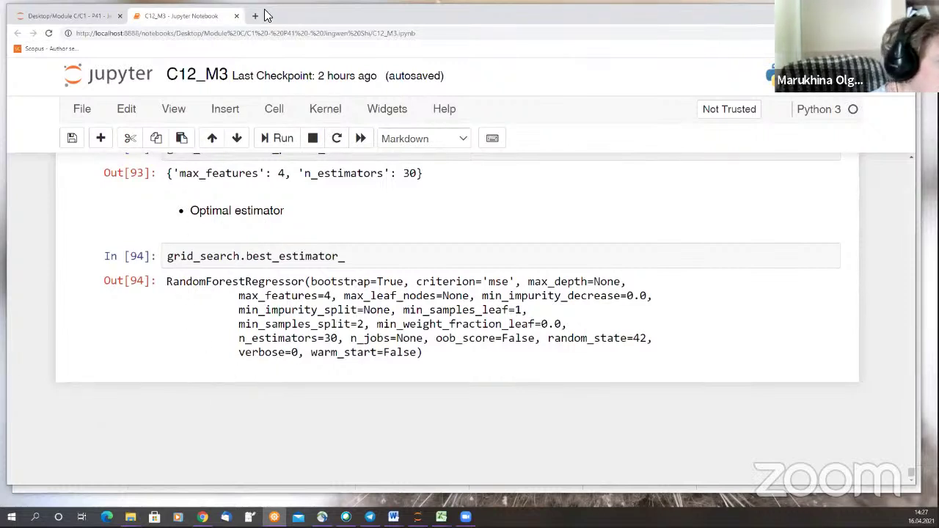
Switch to the Assessment Module C spreadsheet and enter a score of 2 in E9 for model parameter analysis on sheet C1.
double_click(316, 15)
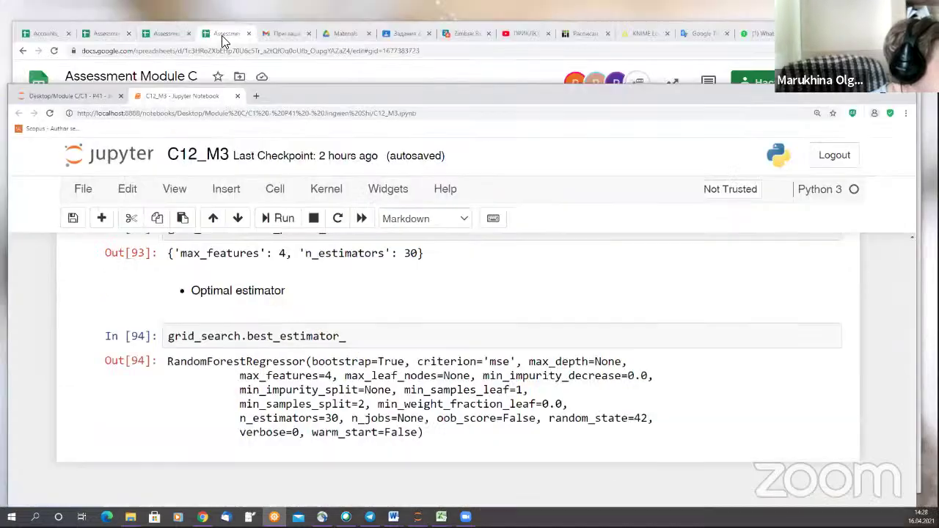
click(222, 35)
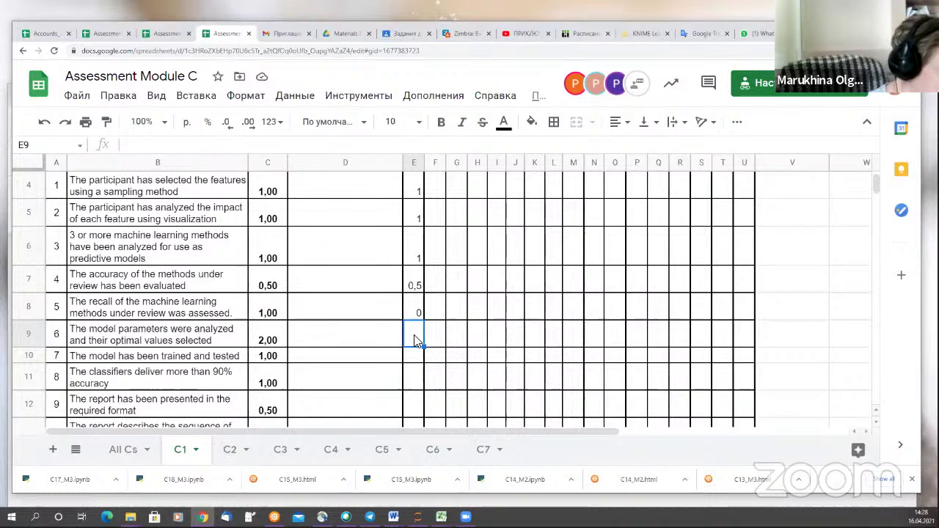
key(Return)
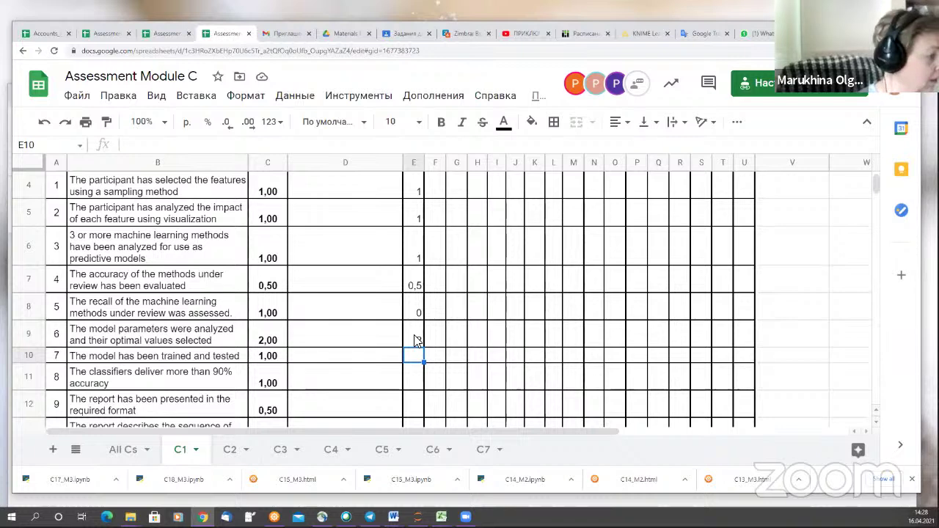
scroll(427, 342, down, 1)
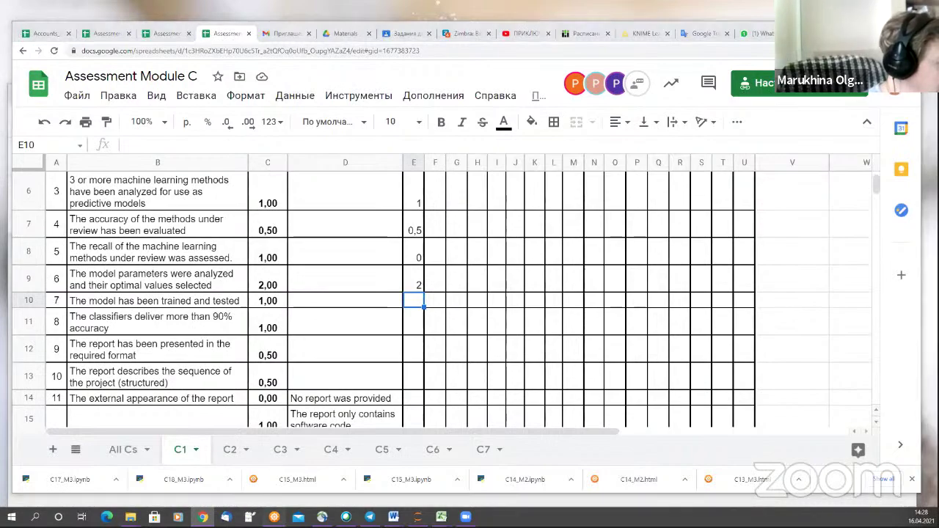
Return to the C12_M3 notebook and examine the median_income boxplots and the random forest training and scores after removing outliers.
click(274, 516)
scroll(436, 377, up, 10)
scroll(514, 382, up, 20)
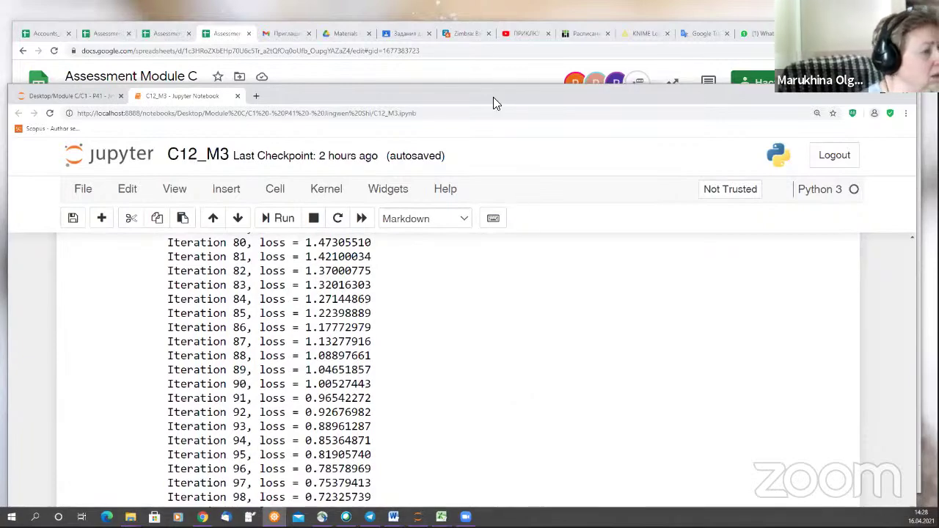
drag(493, 97, 495, 21)
drag(918, 439, 907, 355)
scroll(517, 321, up, 1)
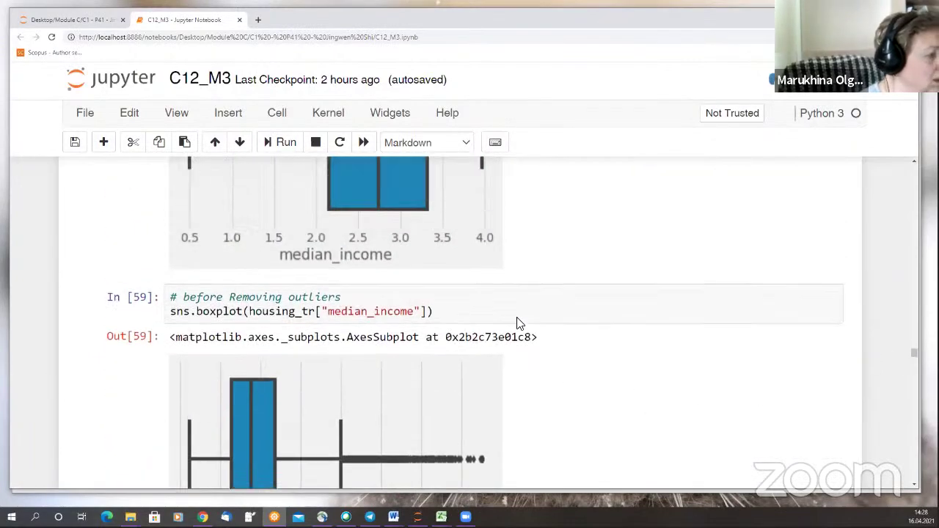
scroll(519, 320, down, 1)
scroll(519, 320, down, 1)
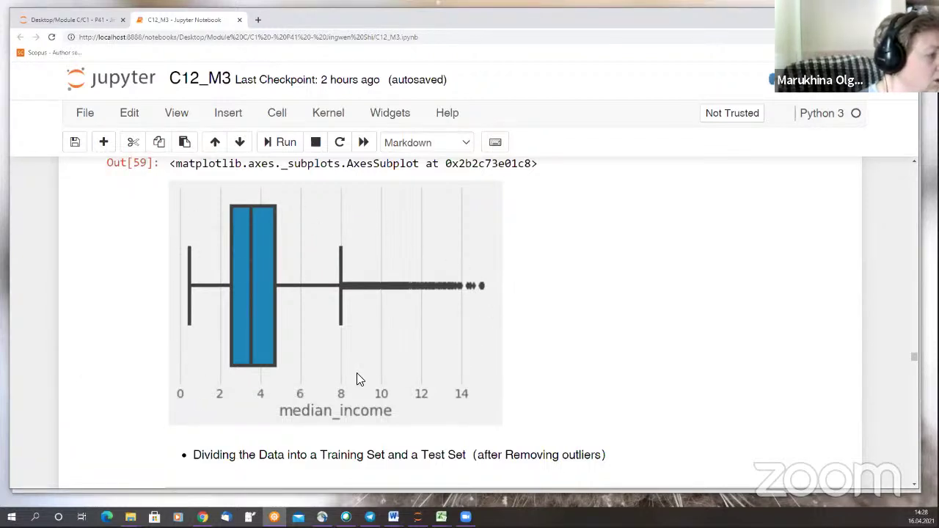
scroll(359, 380, down, 4)
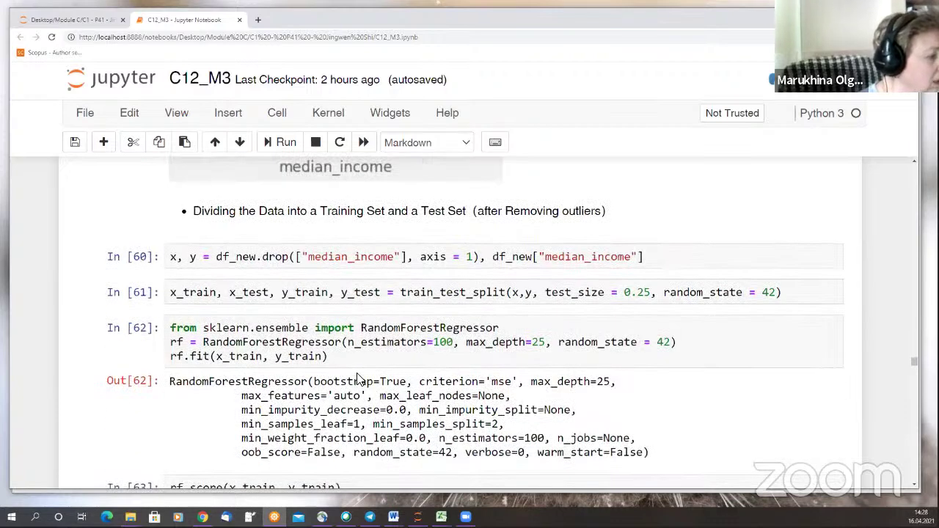
scroll(360, 379, down, 2)
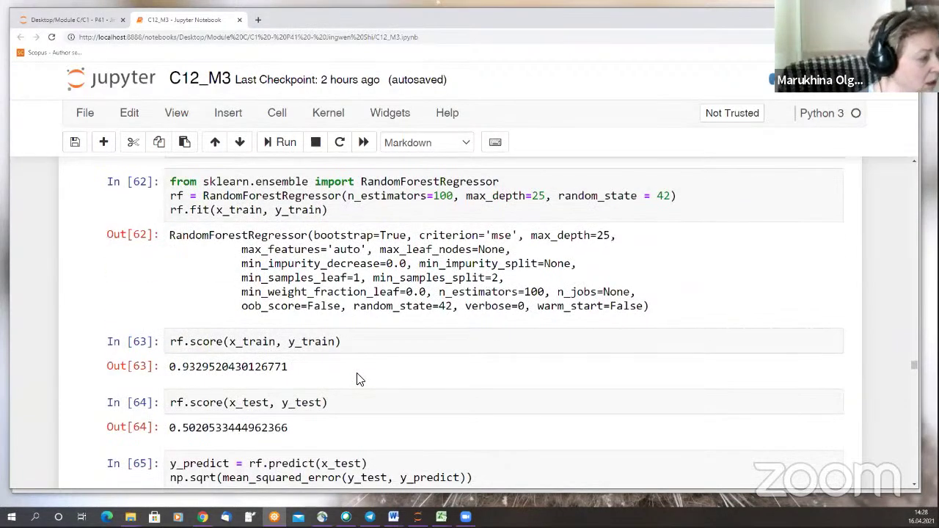
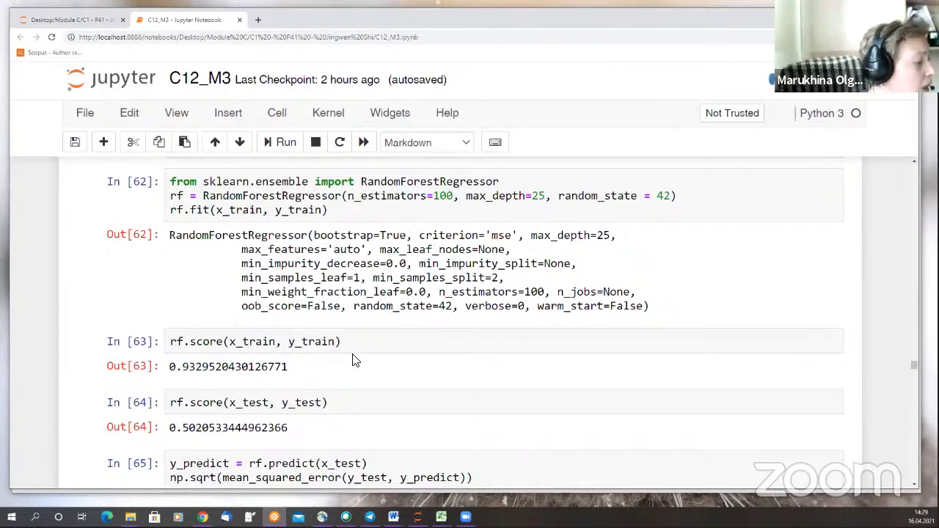
Review the notebook's train/test split and the training and scoring cells of the linear regression, decision tree and random forest models.
scroll(358, 352, up, 1)
scroll(358, 353, up, 15)
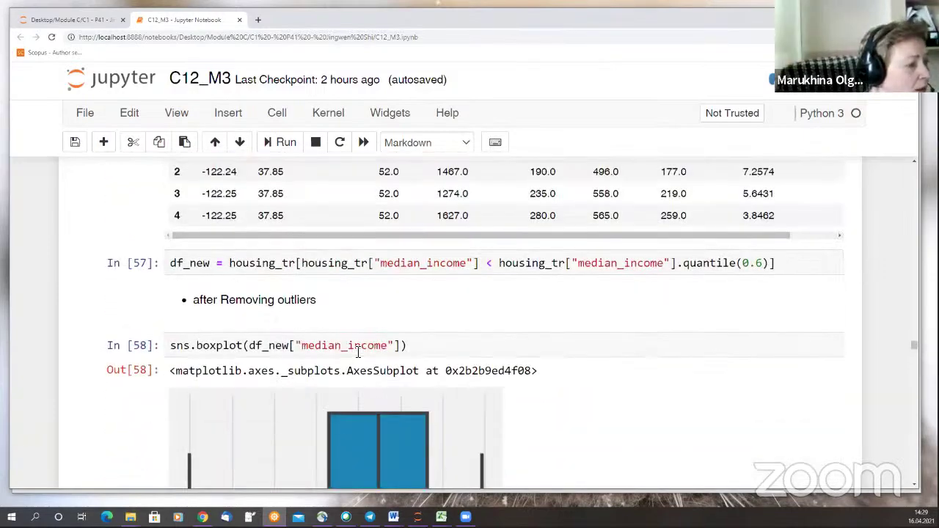
scroll(358, 352, up, 10)
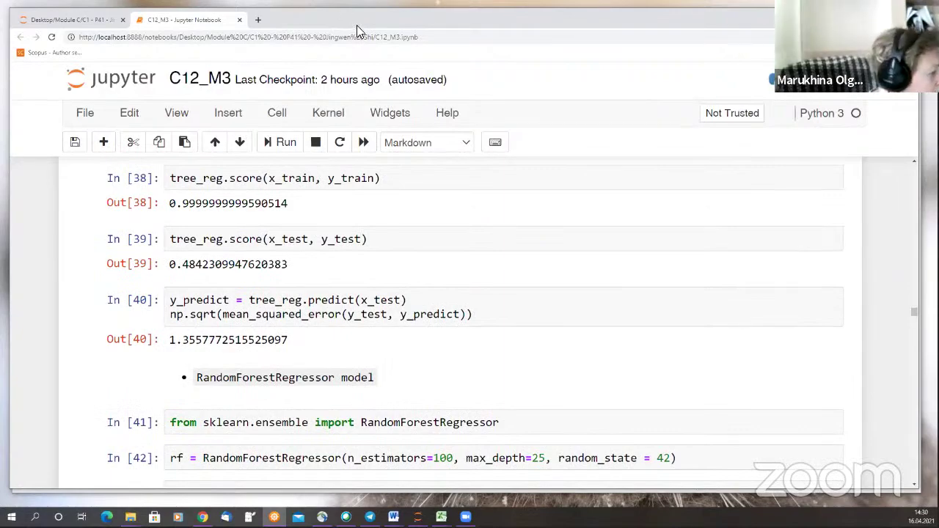
drag(357, 25, 362, 60)
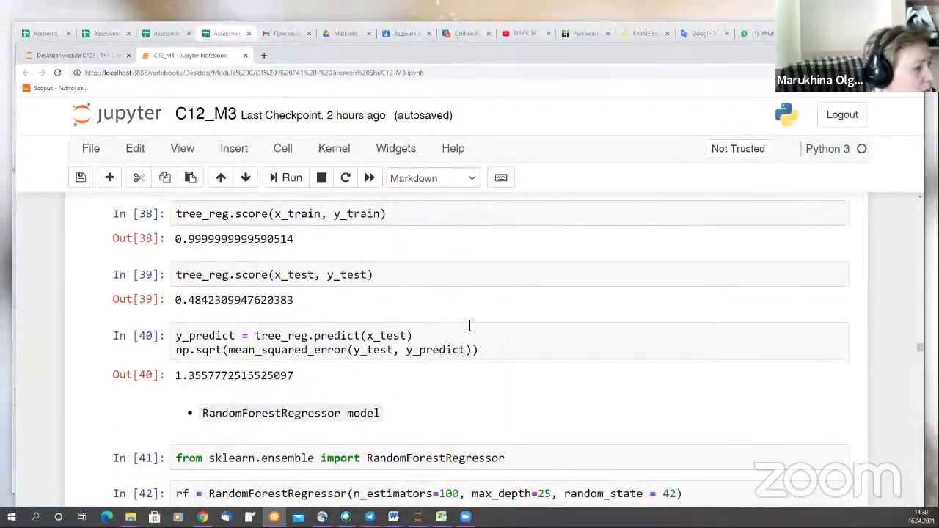
scroll(470, 325, up, 5)
scroll(489, 343, down, 4)
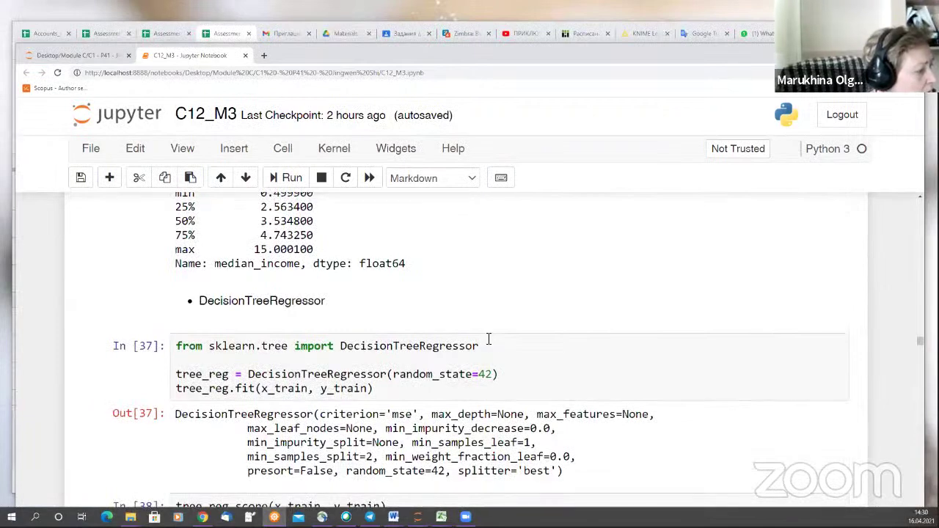
scroll(489, 340, up, 10)
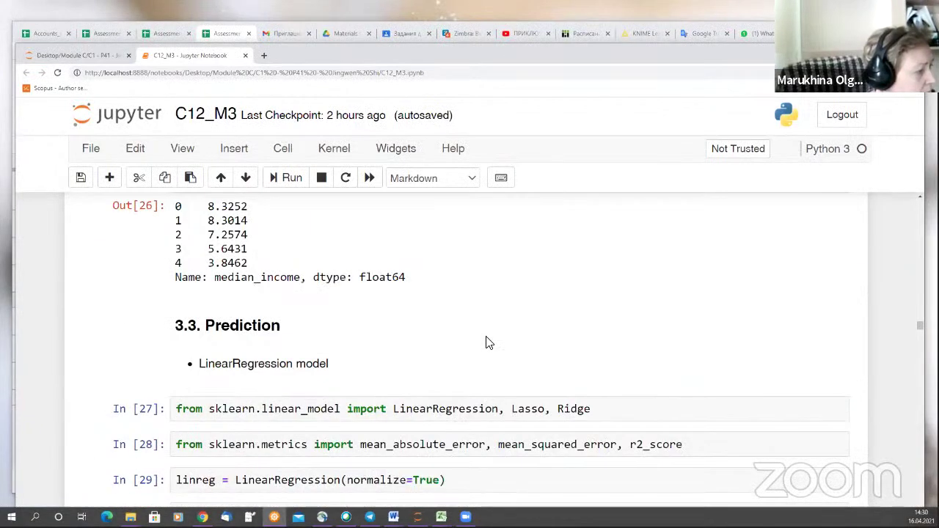
scroll(504, 373, up, 3)
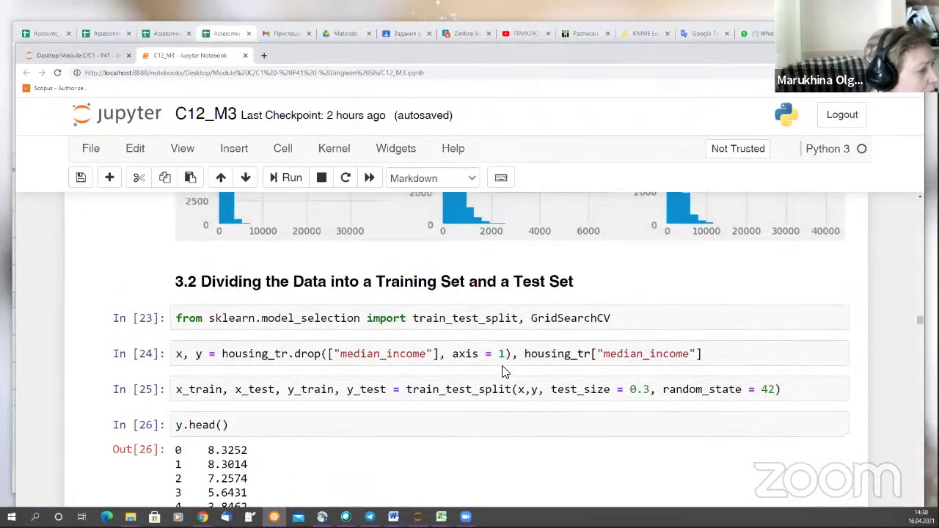
scroll(512, 366, up, 3)
scroll(512, 365, down, 10)
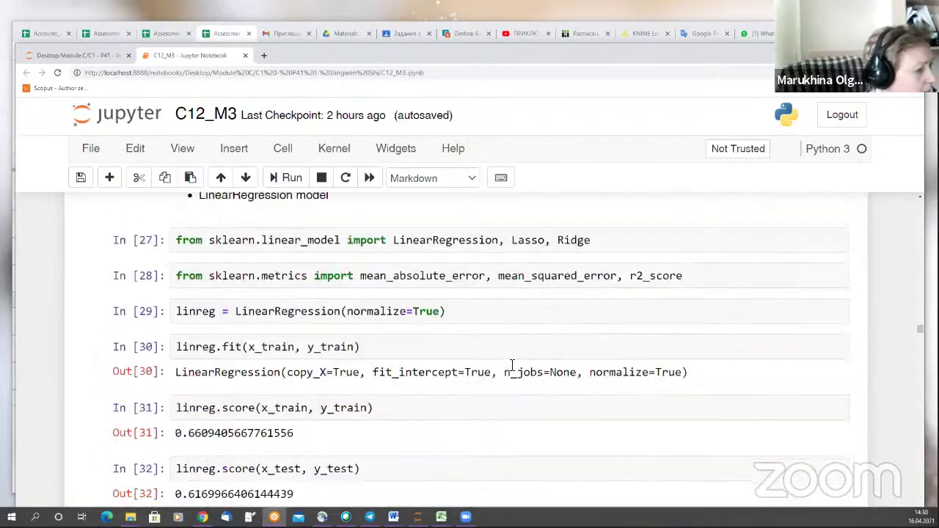
scroll(512, 364, down, 12)
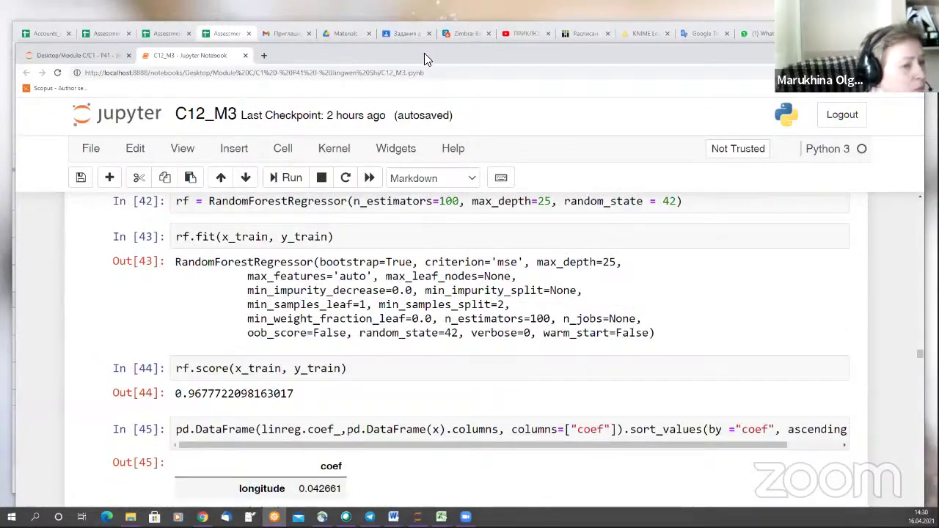
Switch back to the assessment spreadsheet and enter 1 in E10 for model training and testing and 1 in E11 for classifier accuracy.
key(alt+Tab)
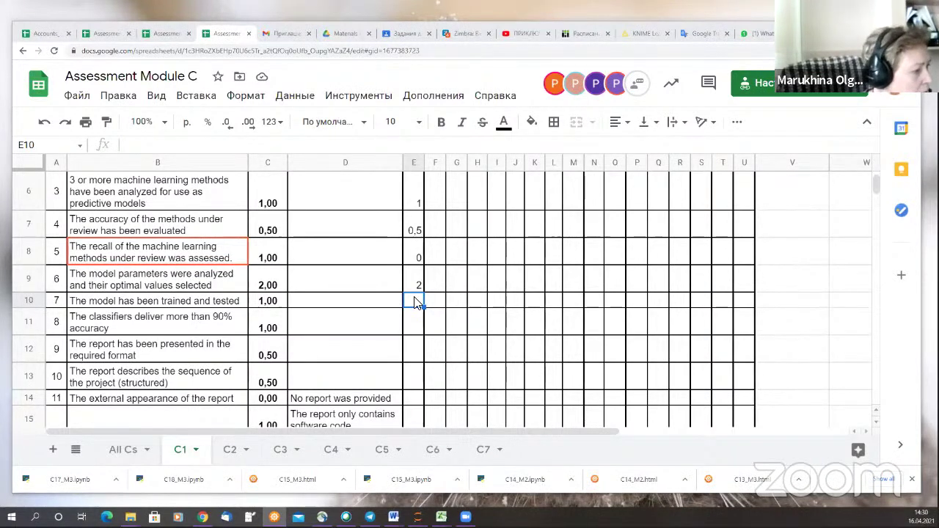
key(Return)
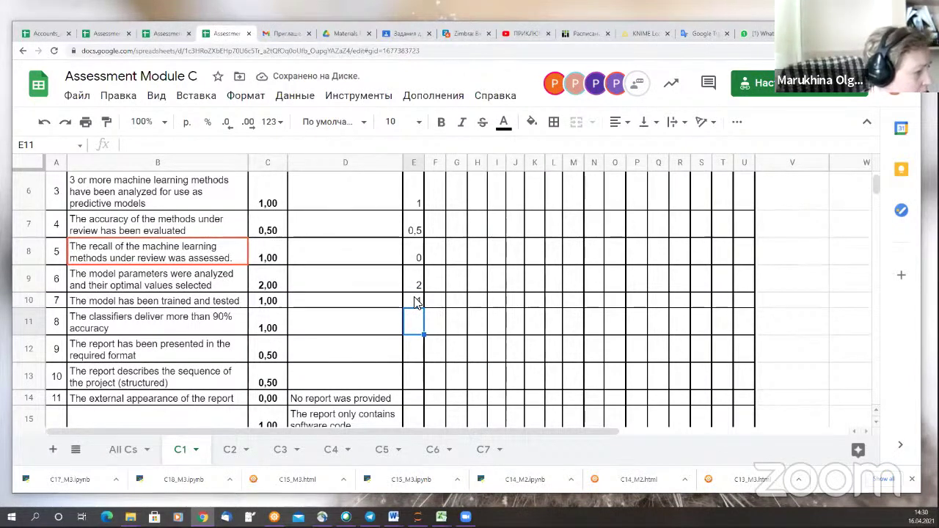
text(1)
key(Return)
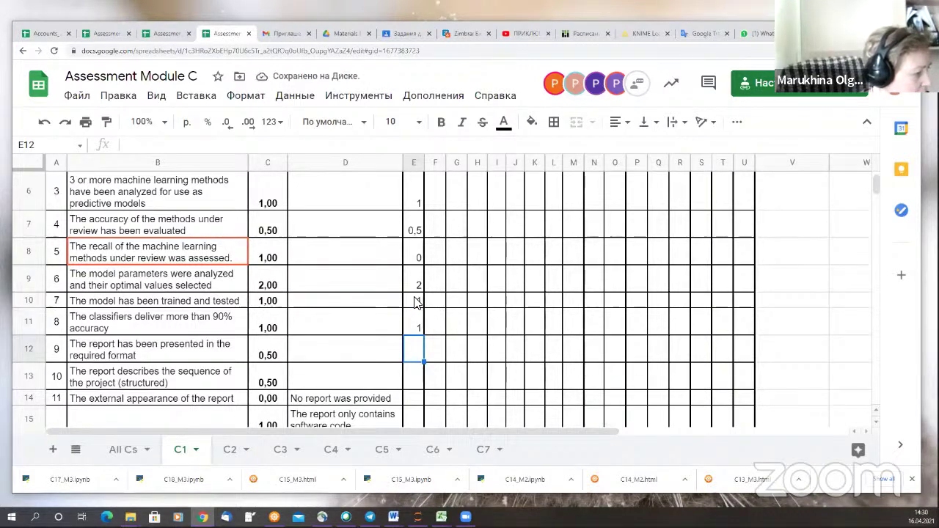
Enter 0,5 in E12 for the required report format and 0,5 in E13 for the structured project sequence.
text(065)
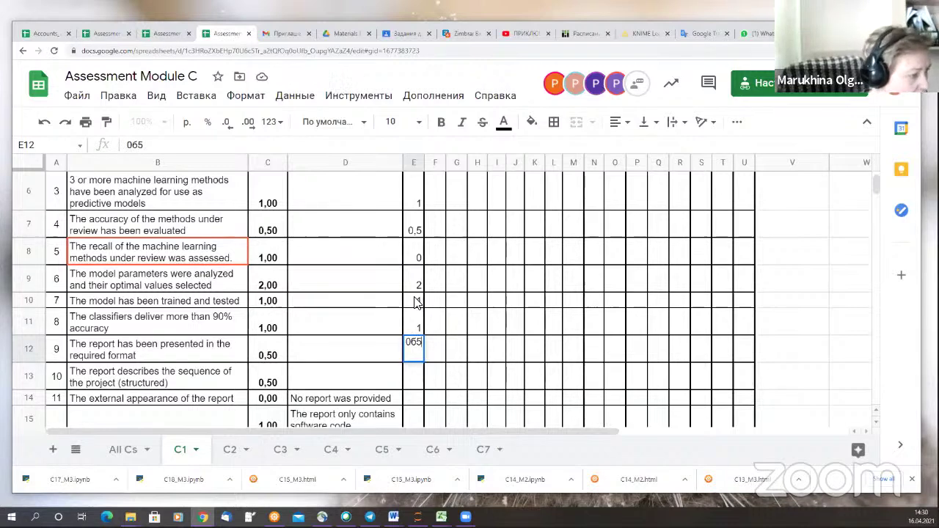
key(Return)
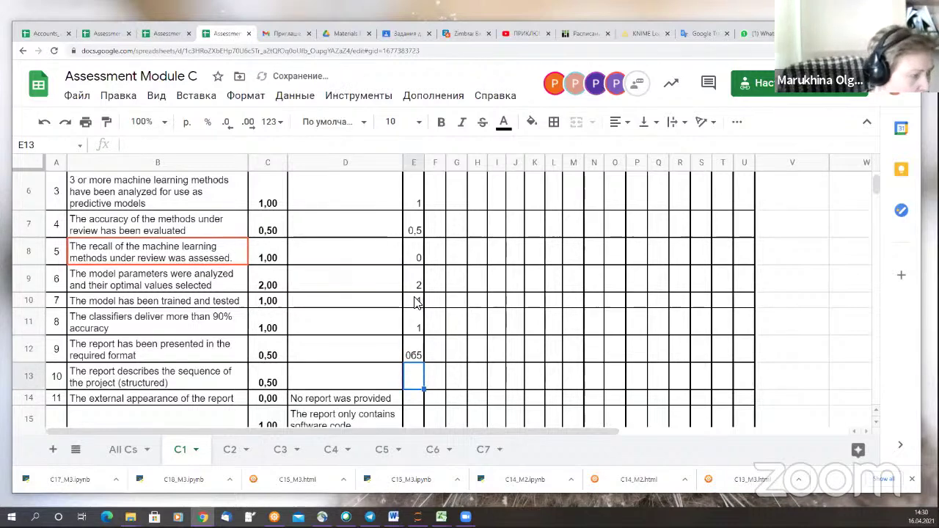
key(Up)
text(0,5)
key(Return)
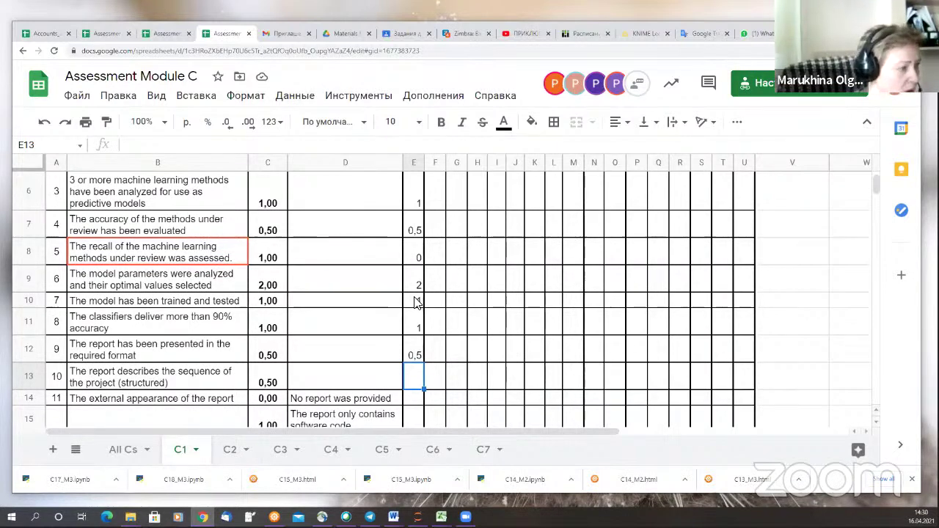
text(0,5)
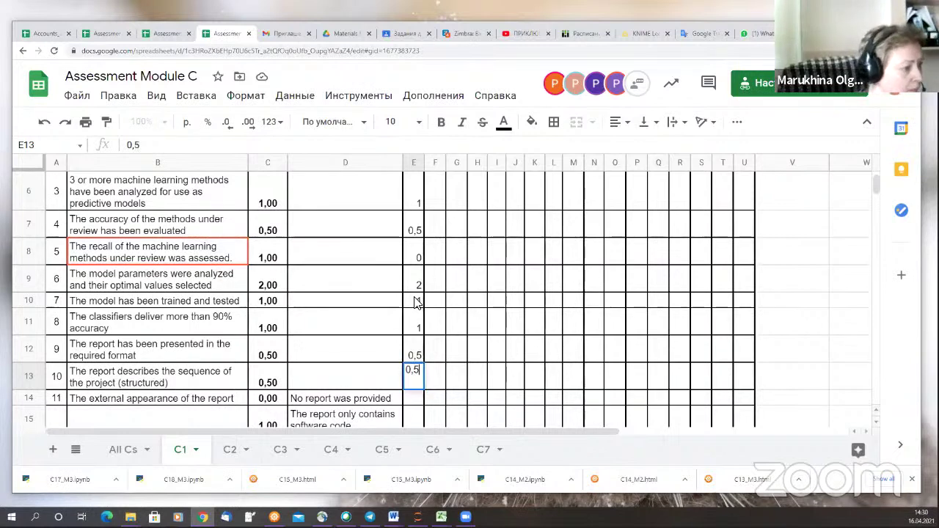
key(Return)
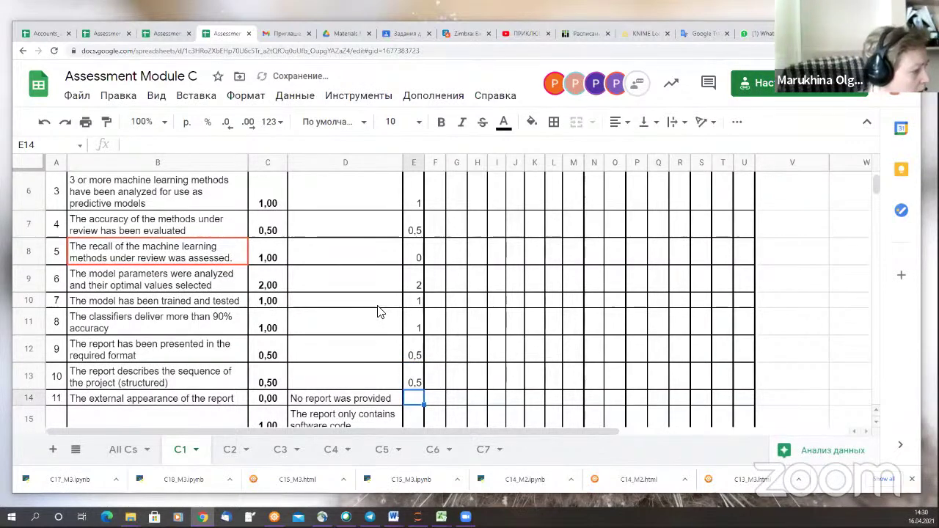
scroll(379, 311, down, 3)
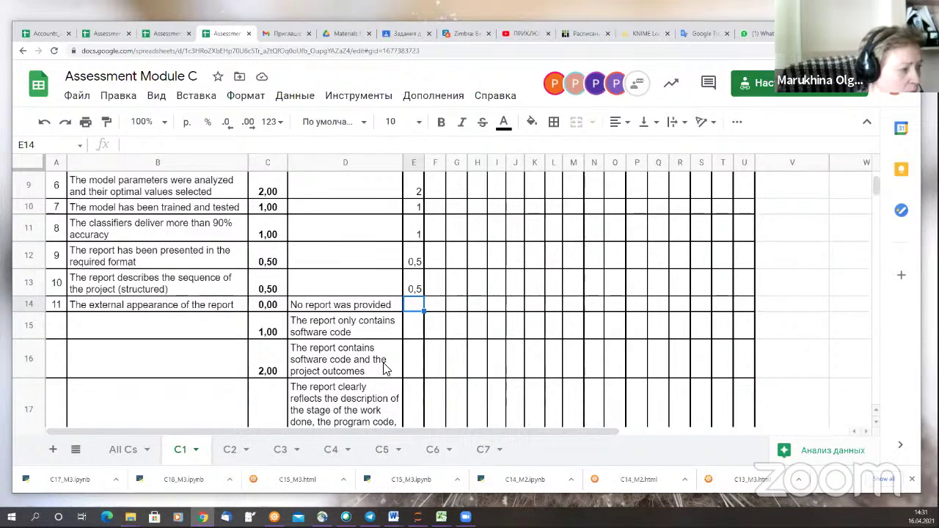
Enter 1 in E15 for the report that only contains software code.
click(417, 328)
text(1)
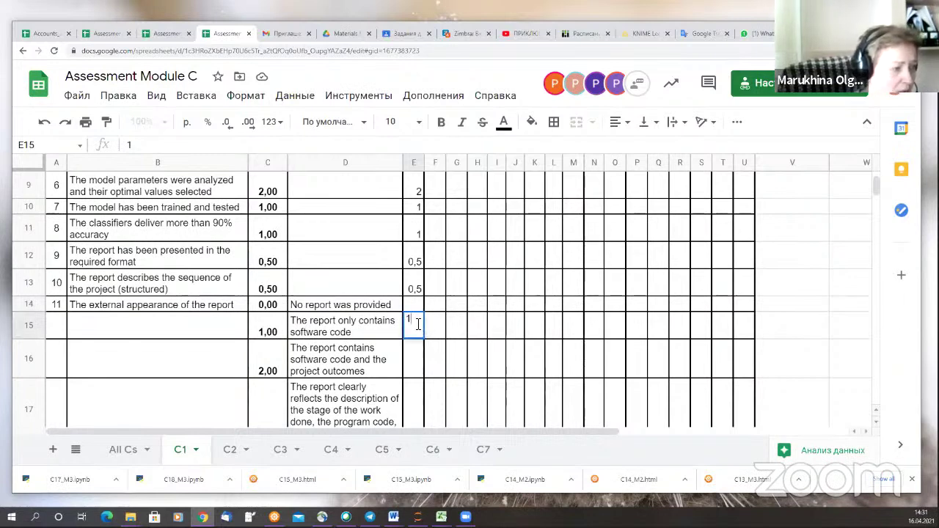
key(Return)
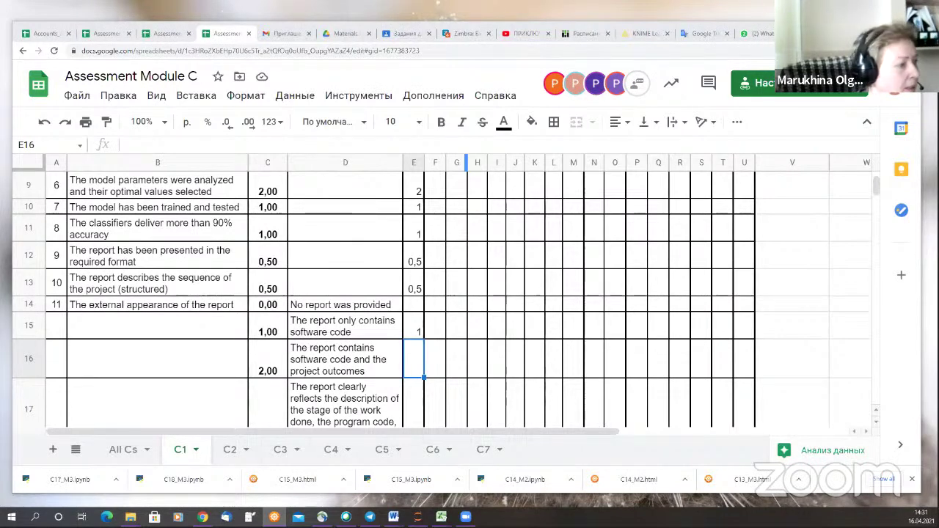
Switch to the C13_M3 Jupyter notebook and review it from data import and label encoding through the histograms, scatter plots and correlation heatmap.
key(alt+Tab)
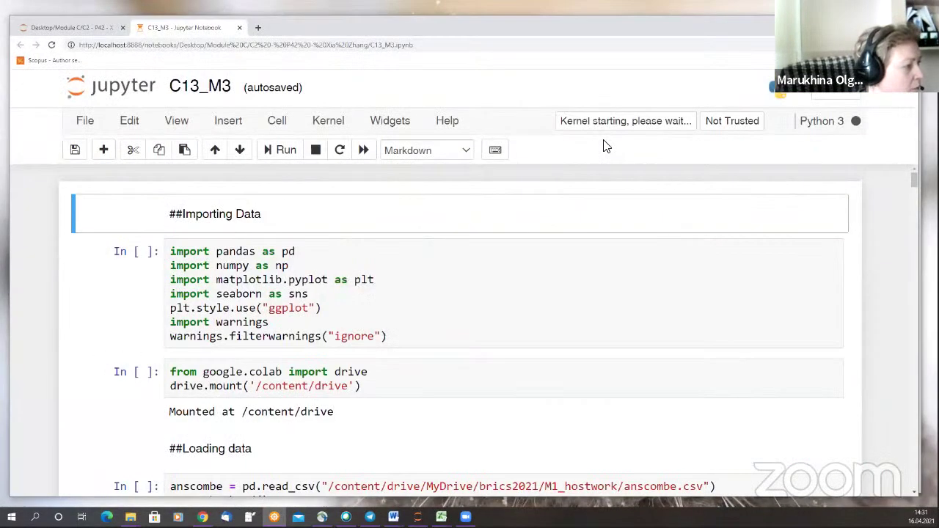
scroll(520, 237, down, 3)
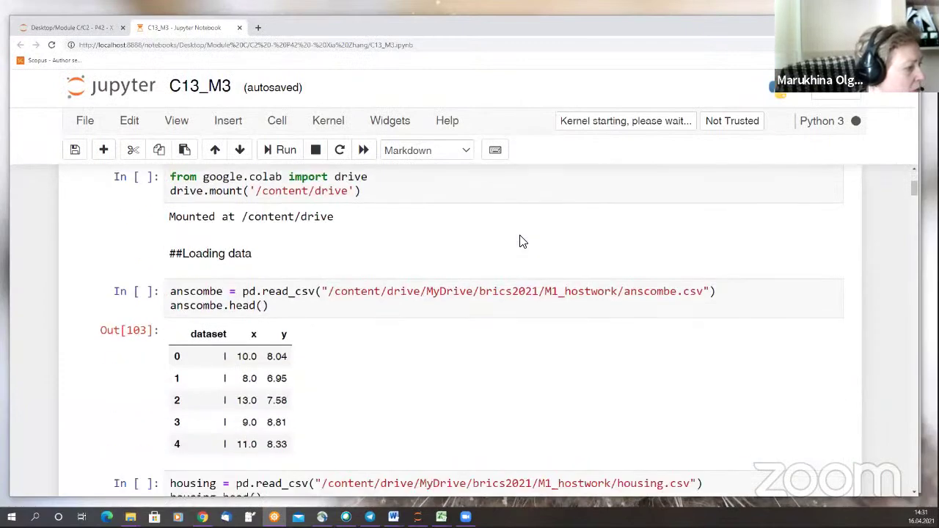
scroll(520, 242, down, 7)
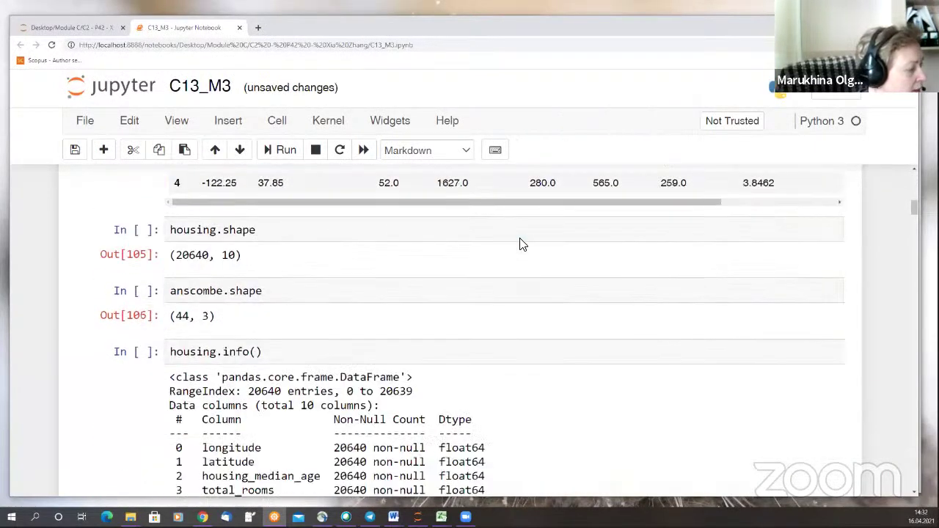
scroll(520, 244, down, 8)
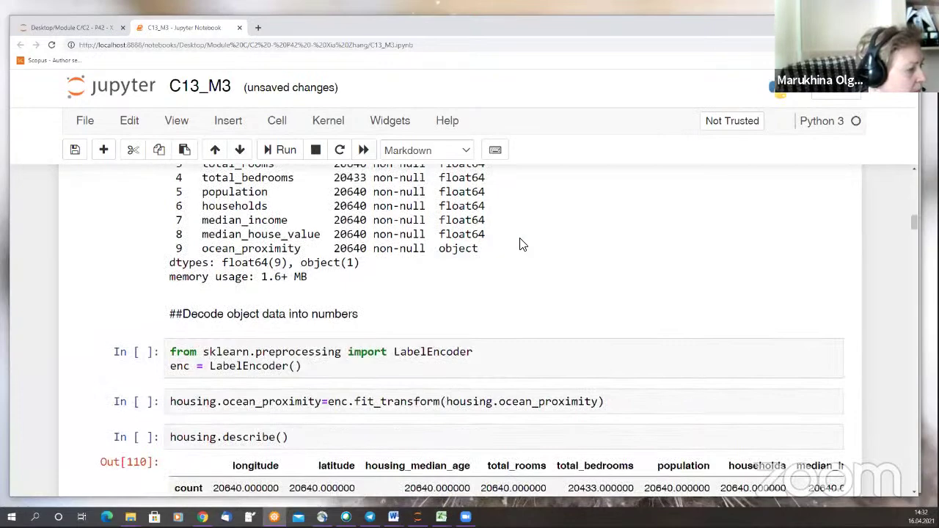
scroll(521, 245, down, 8)
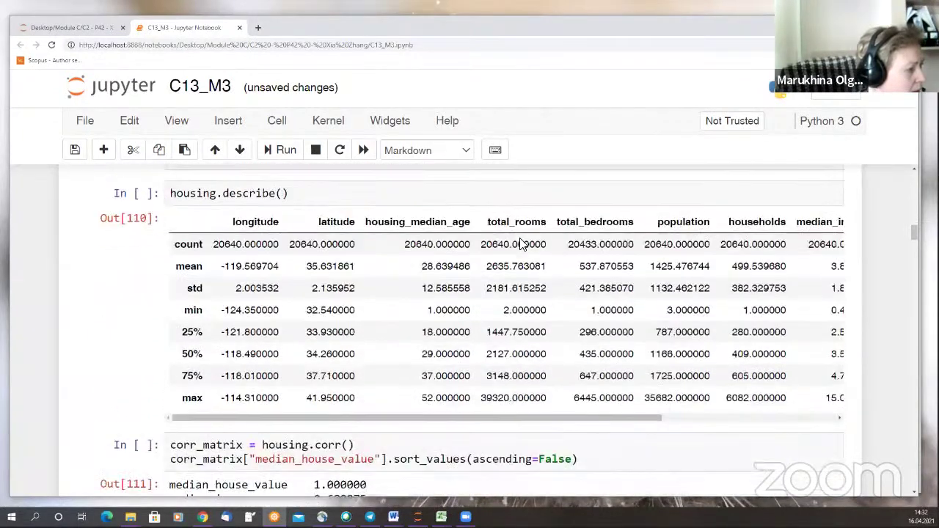
scroll(521, 244, down, 5)
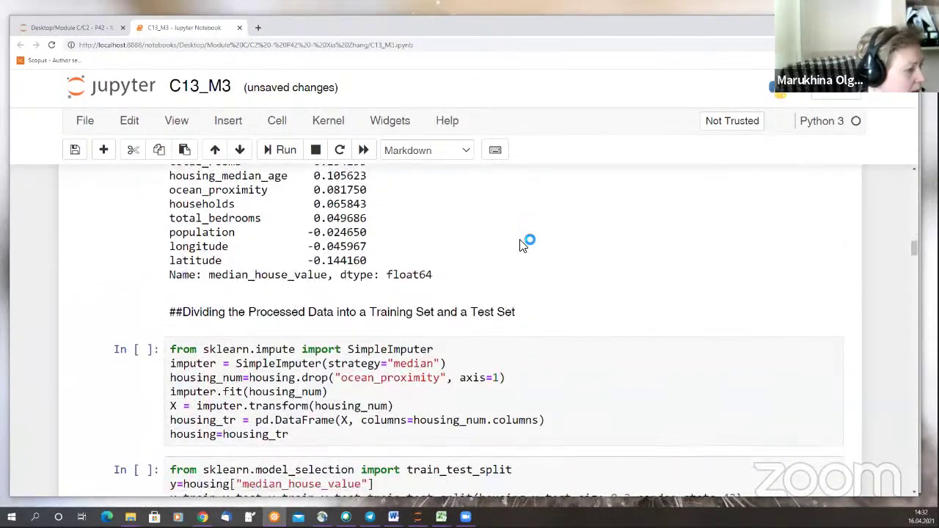
scroll(522, 240, down, 8)
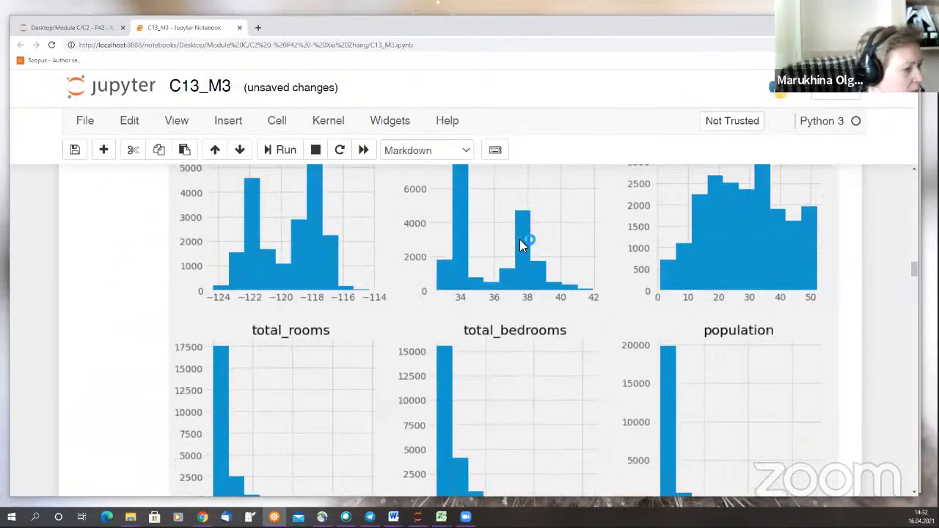
scroll(519, 244, down, 4)
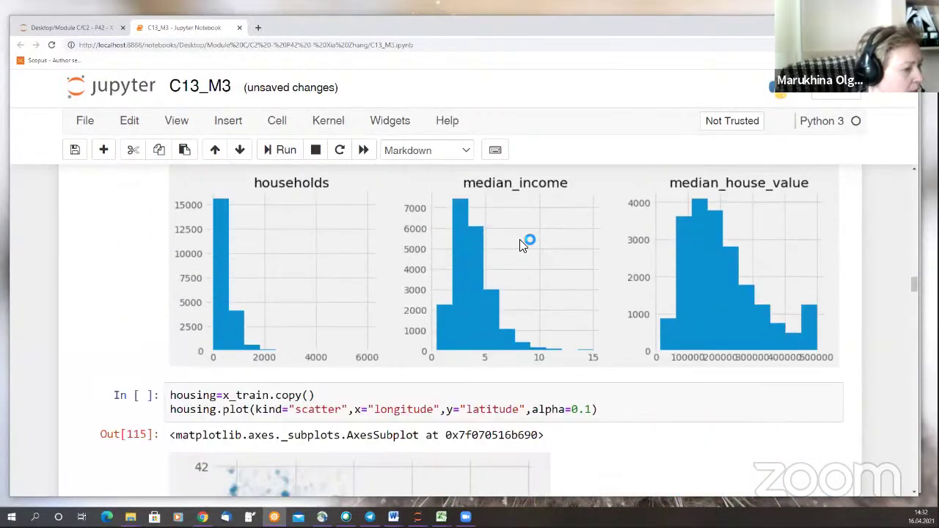
scroll(520, 244, down, 7)
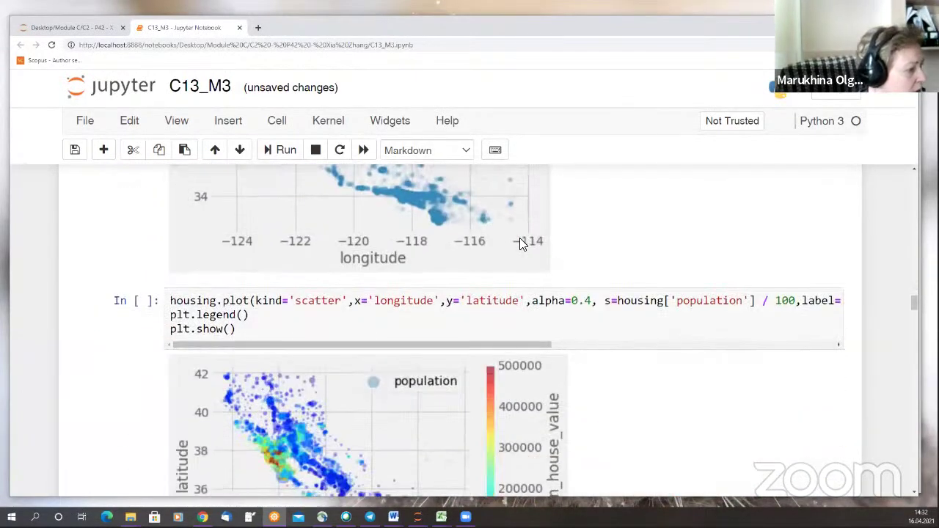
scroll(520, 239, down, 10)
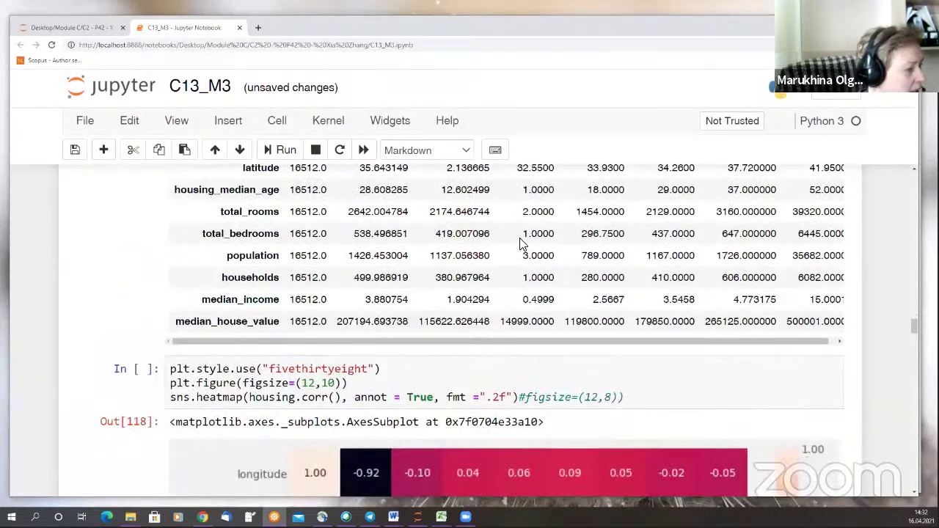
scroll(519, 244, down, 5)
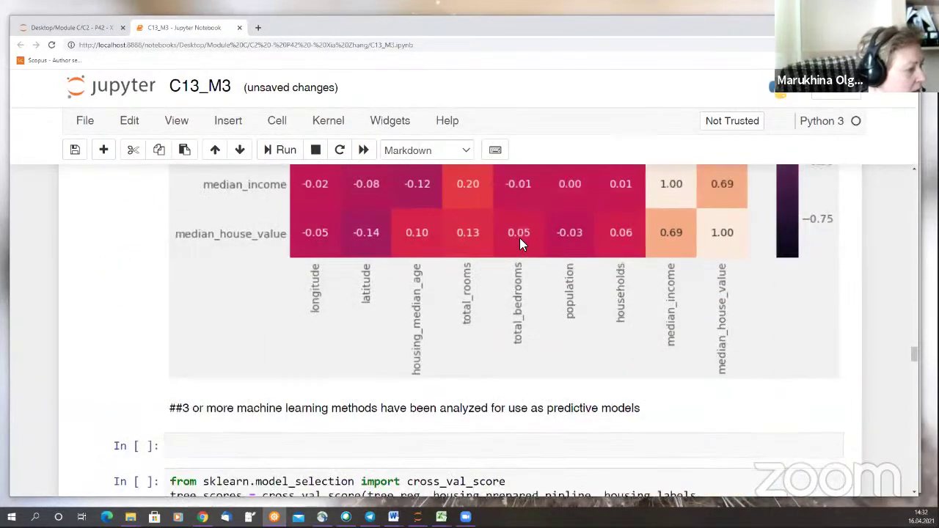
Recheck the location scatter plots, the housing.describe().T table, the correlation heatmap and the heading on three or more machine learning methods.
scroll(519, 244, up, 8)
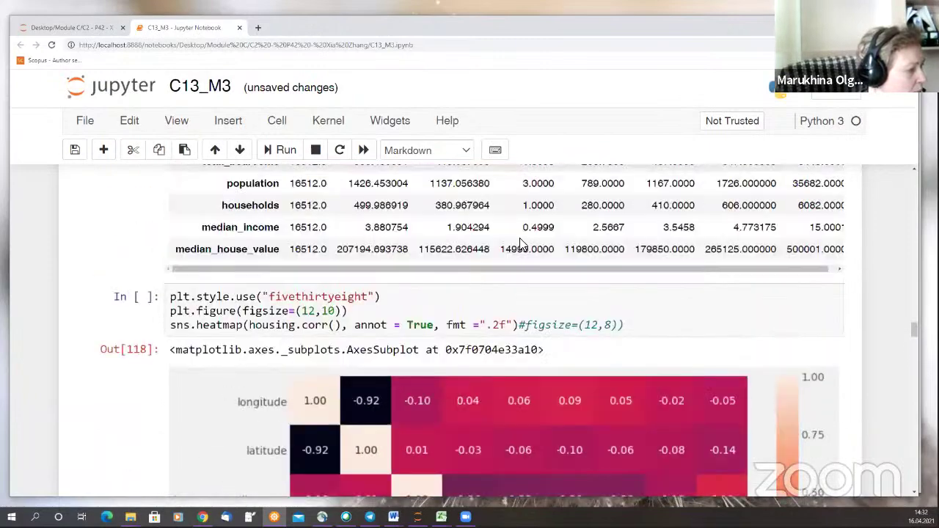
scroll(520, 245, up, 4)
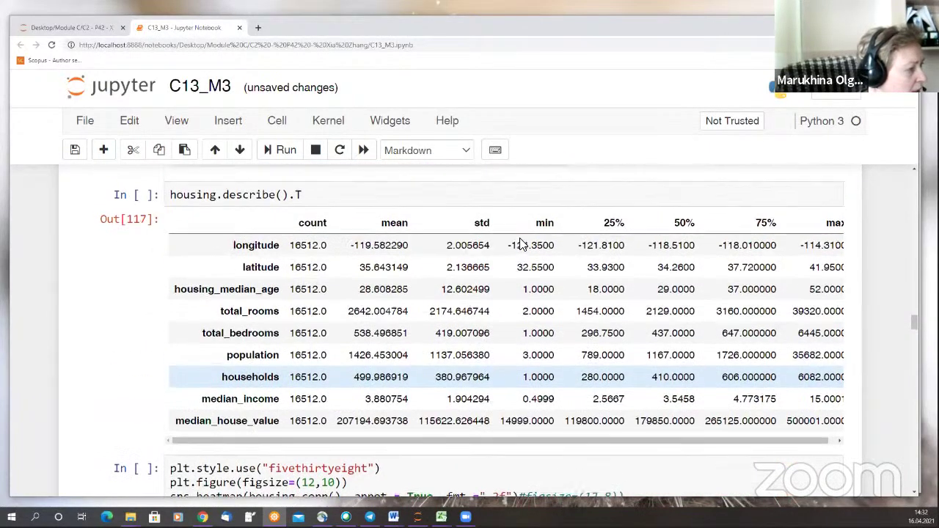
scroll(520, 244, up, 5)
scroll(519, 244, down, 6)
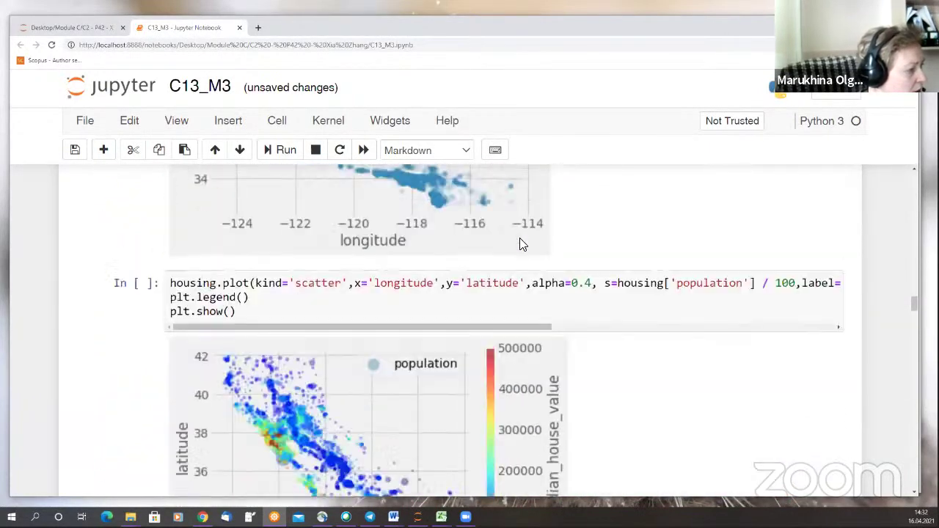
scroll(520, 239, down, 8)
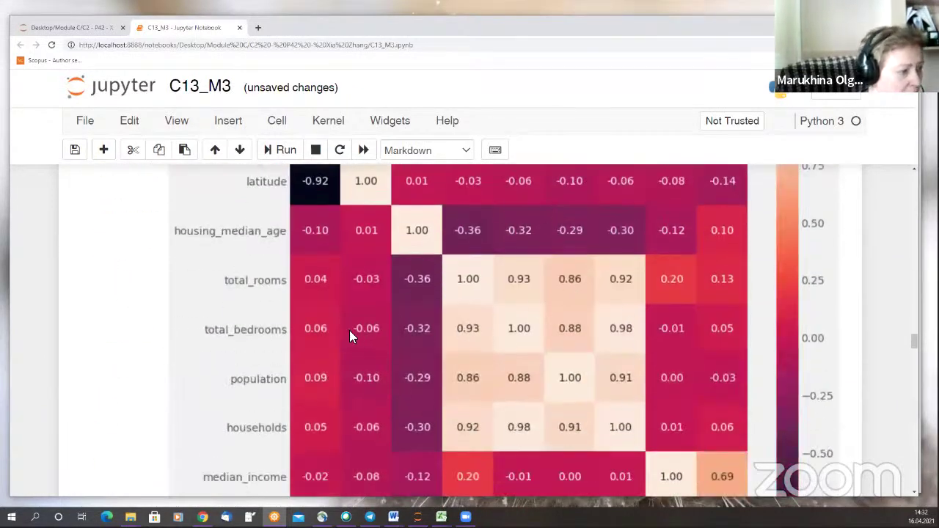
scroll(232, 330, down, 5)
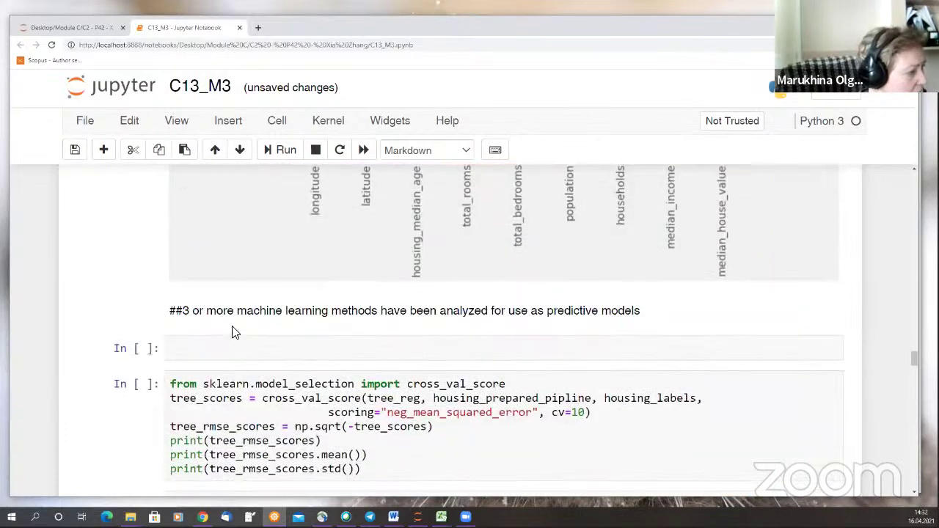
scroll(522, 266, up, 3)
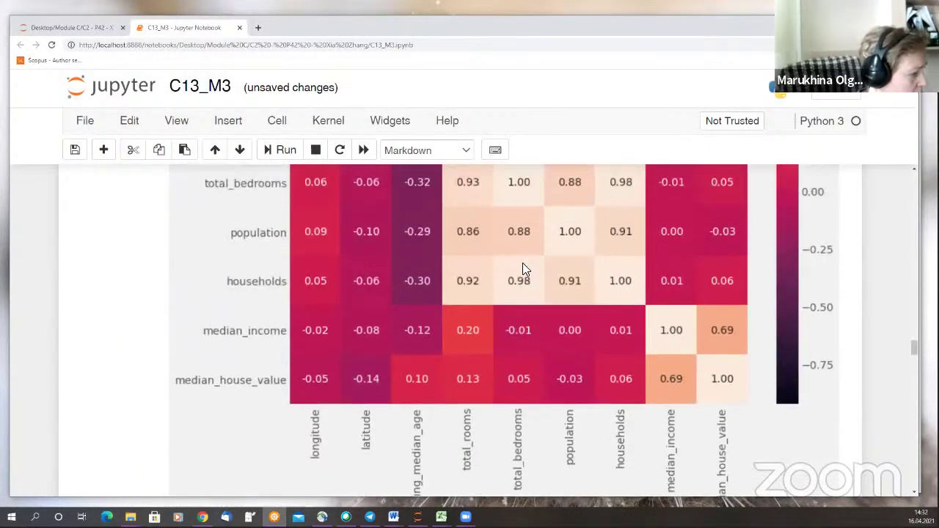
scroll(522, 262, up, 5)
scroll(433, 331, down, 2)
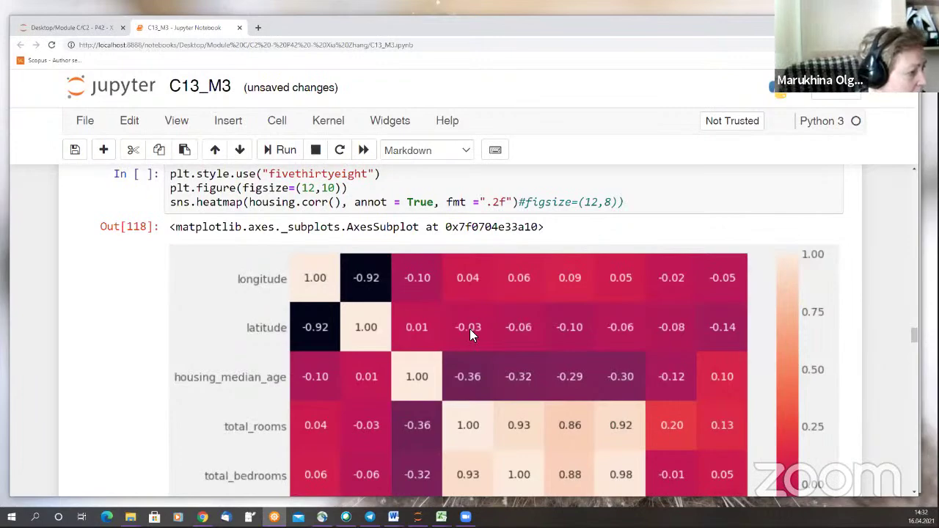
Go back through the notebook and examine the median_house_value correlation ranking, the SimpleImputer cell and the train/test split.
scroll(469, 334, up, 3)
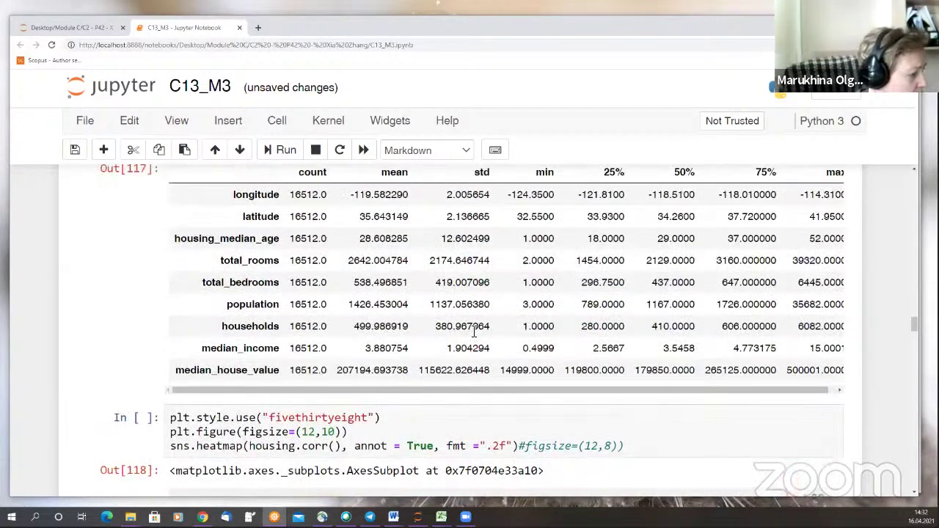
scroll(474, 334, up, 7)
scroll(473, 332, up, 12)
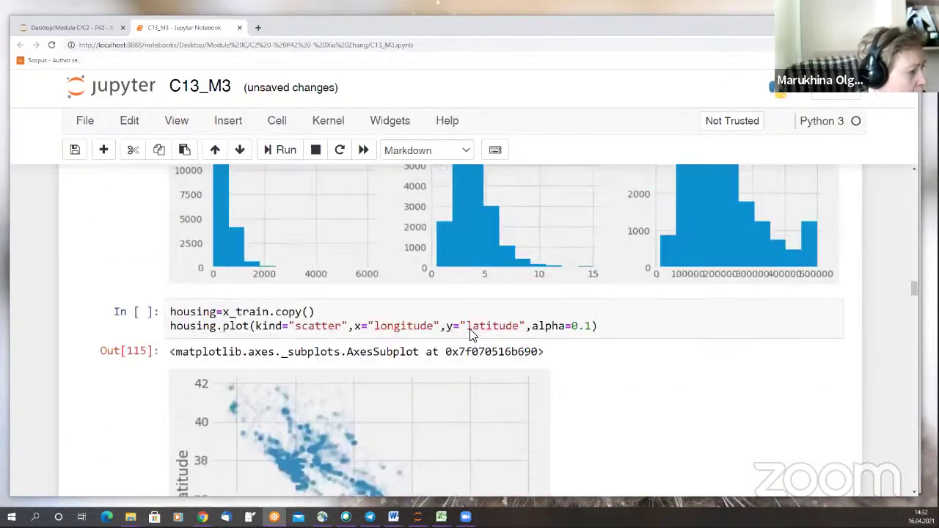
scroll(472, 335, up, 2)
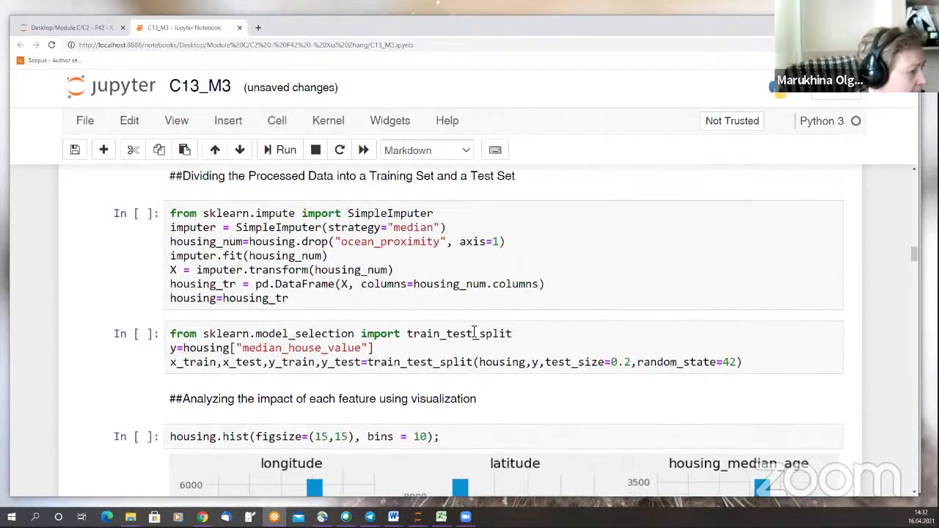
scroll(473, 332, up, 2)
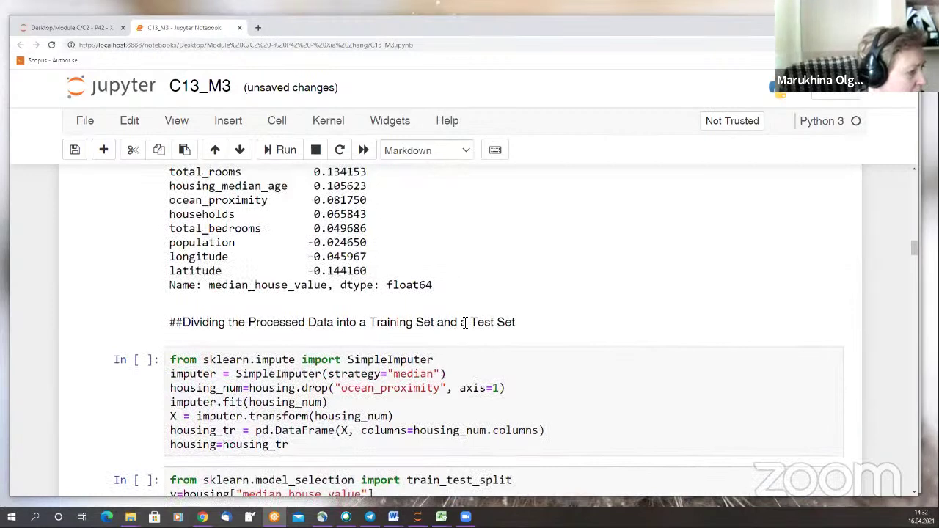
scroll(462, 327, up, 3)
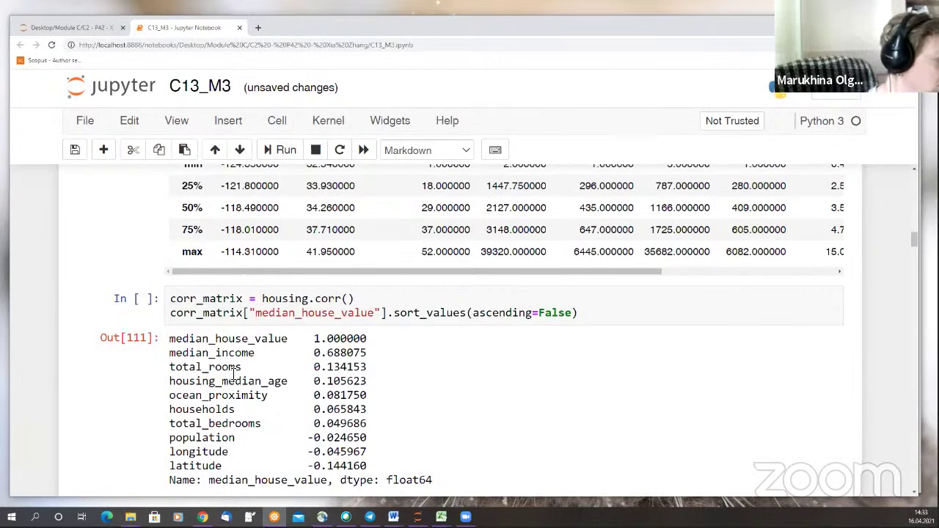
scroll(308, 425, down, 3)
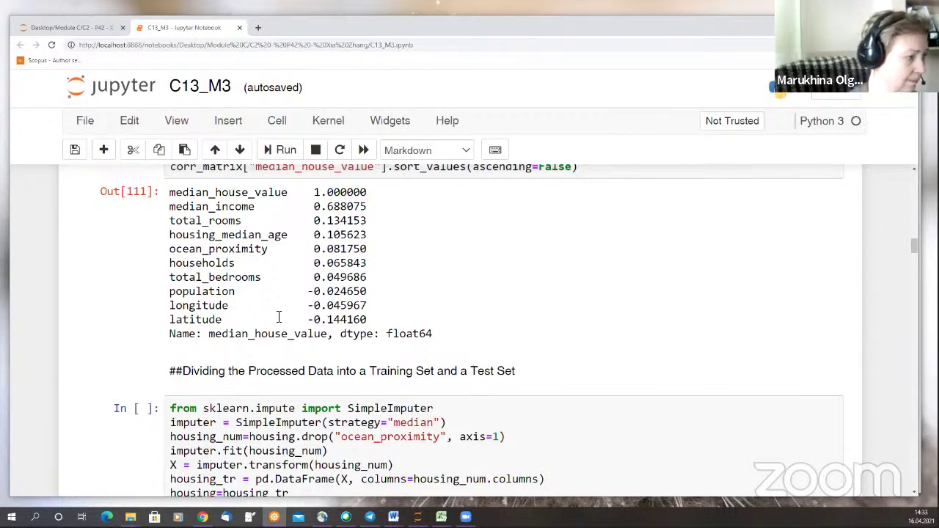
scroll(276, 323, down, 1)
scroll(276, 325, down, 1)
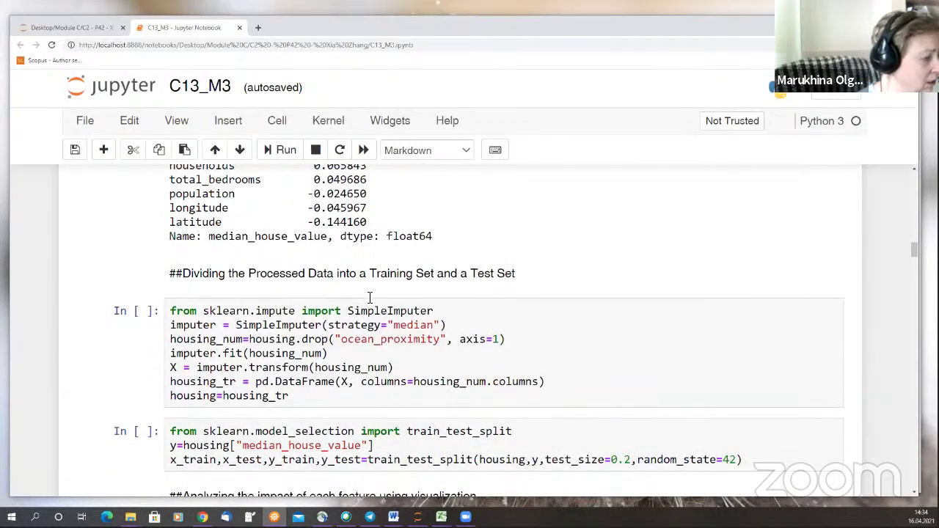
Review the feature histograms, longitude/latitude scatter plots and describe table again, continuing past the heatmap towards the predictive model section.
scroll(359, 314, down, 8)
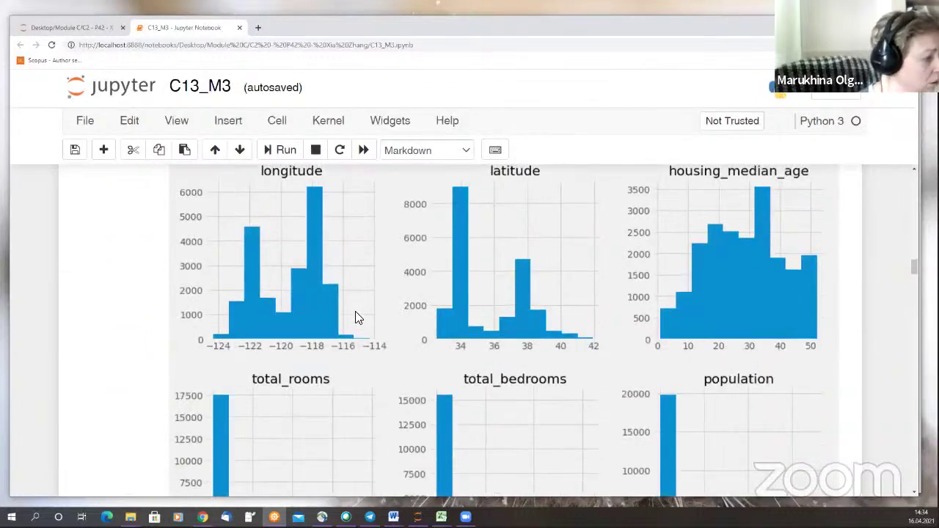
scroll(410, 361, down, 10)
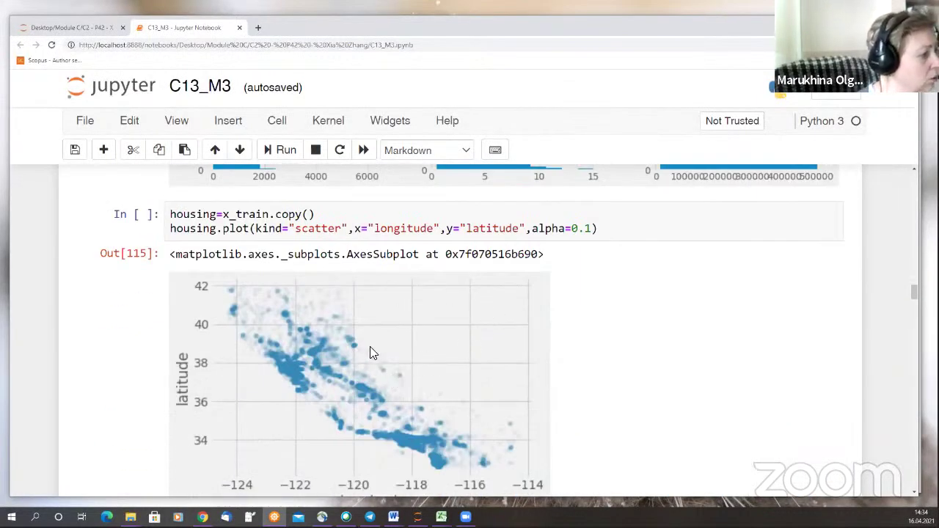
scroll(369, 345, down, 3)
scroll(336, 314, down, 2)
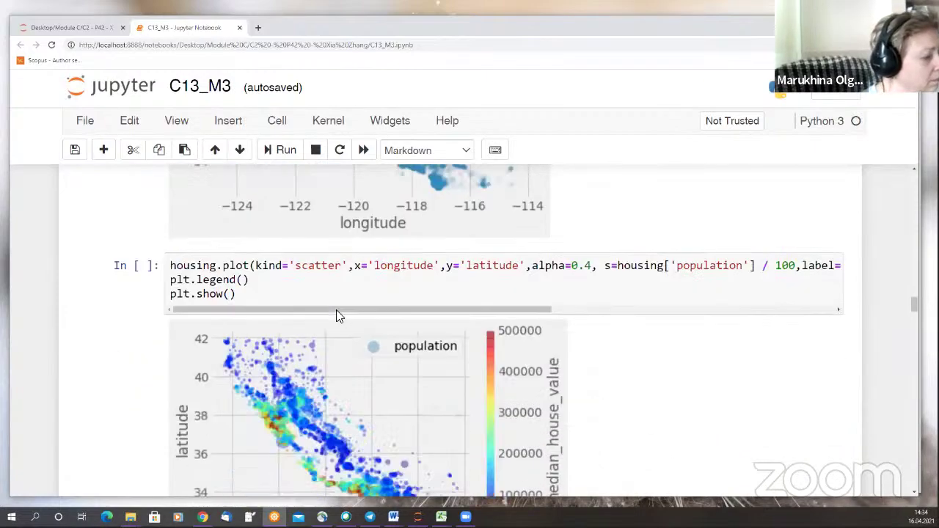
scroll(336, 314, down, 6)
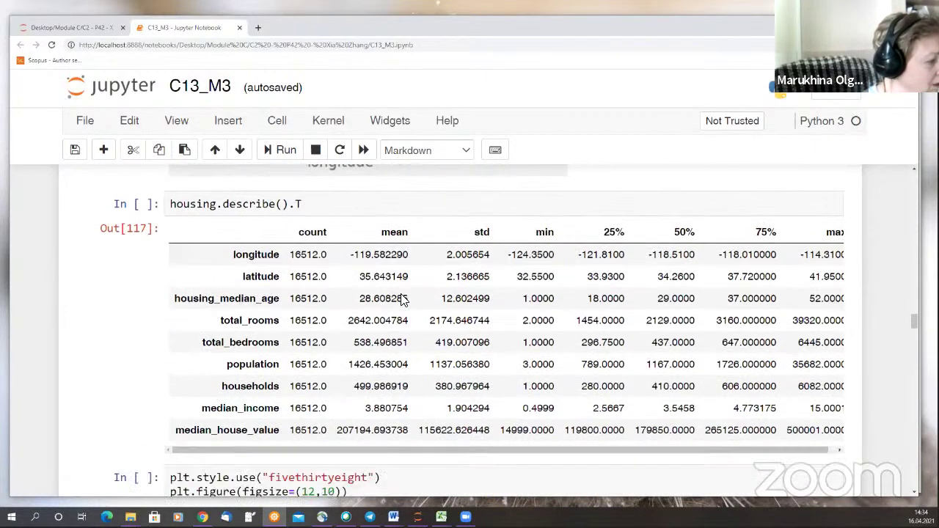
scroll(402, 299, down, 10)
scroll(527, 253, down, 3)
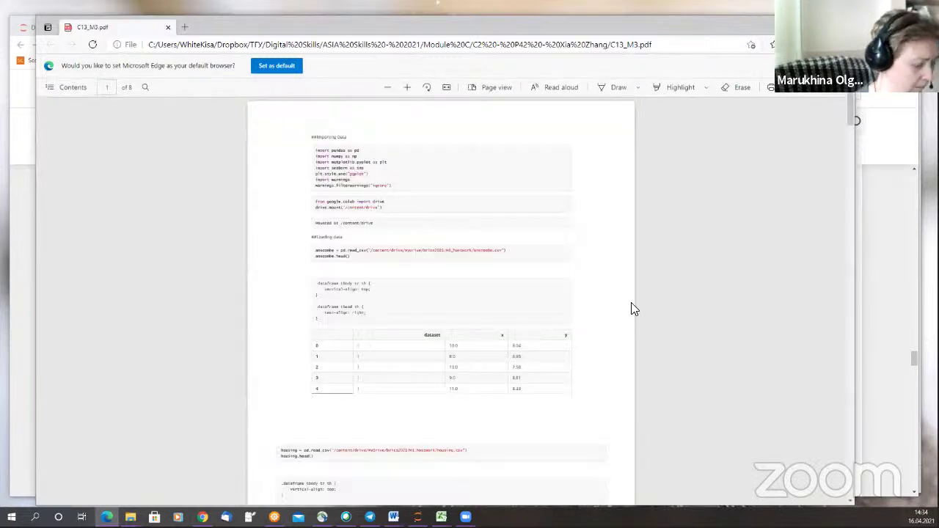
Examine the C13_M3 PDF report from data import through the housing tables to the median_house_value correlation ranking.
scroll(634, 309, up, 5)
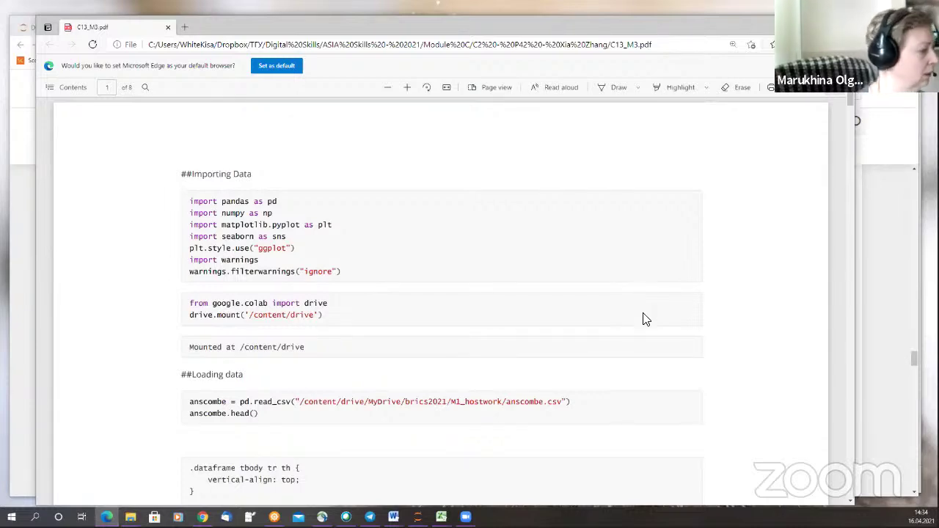
scroll(565, 316, down, 10)
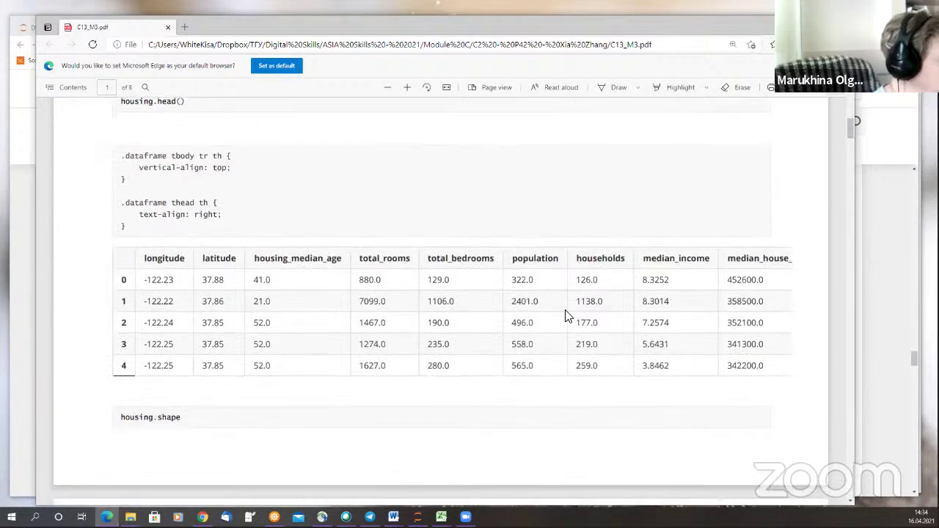
scroll(566, 315, down, 15)
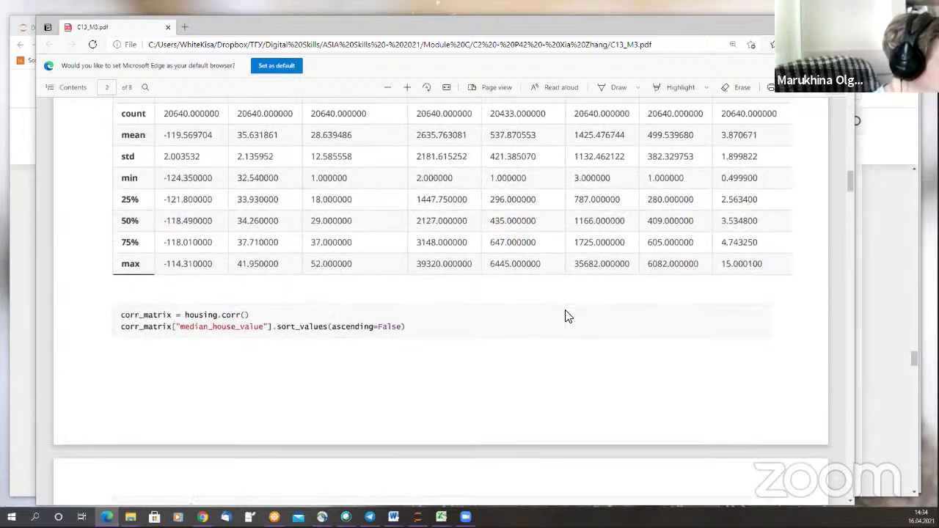
scroll(566, 316, down, 6)
scroll(566, 316, up, 3)
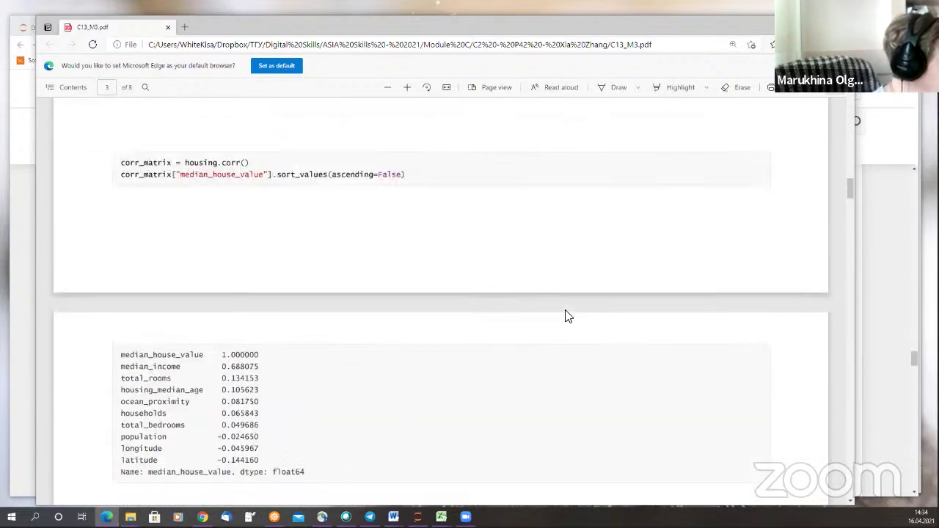
scroll(449, 315, up, 1)
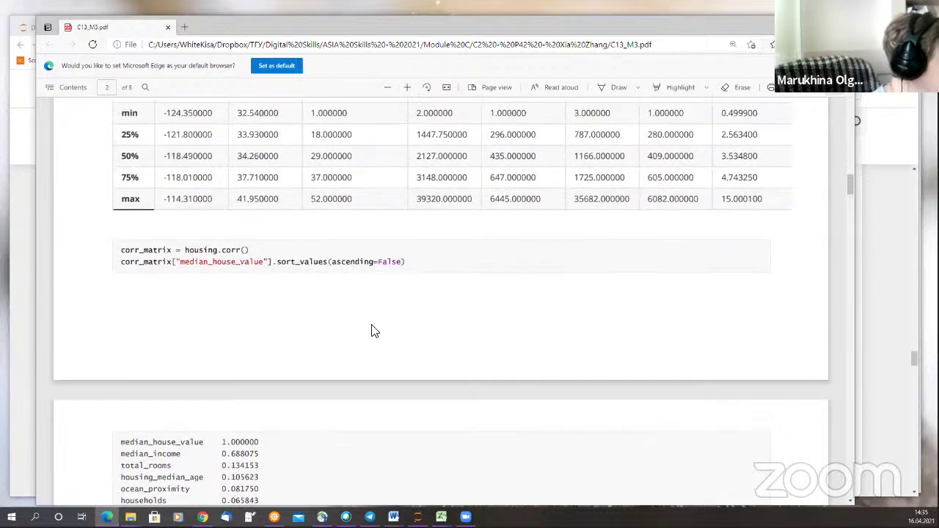
scroll(407, 320, down, 3)
Examine the PDF report's train/test split, visualization sections and heatmap, continuing through the Linear Regression and RandomForest model code.
scroll(410, 321, down, 3)
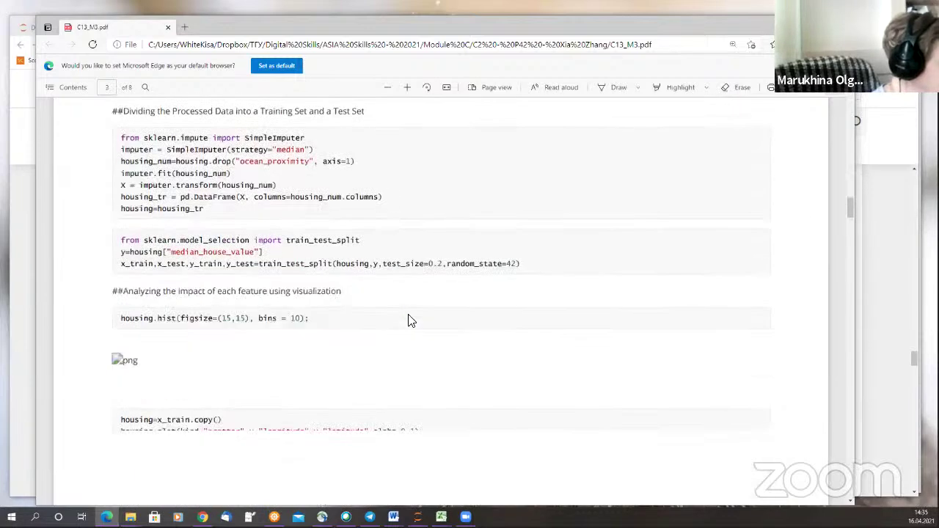
scroll(410, 321, up, 1)
scroll(409, 320, down, 5)
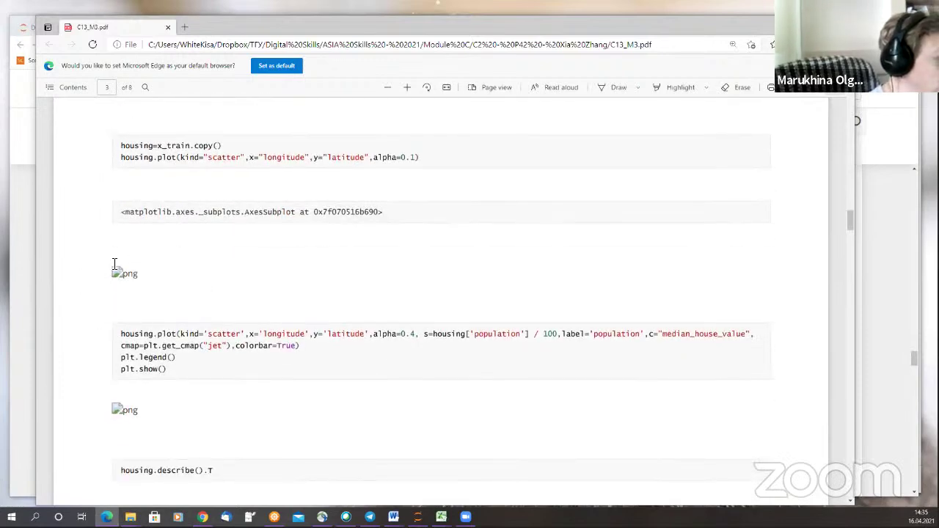
scroll(159, 283, down, 3)
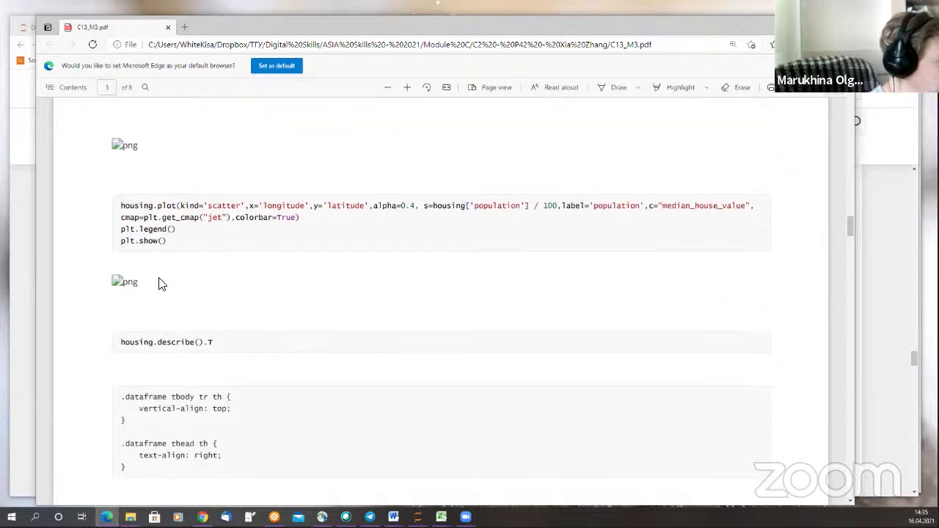
scroll(158, 282, down, 8)
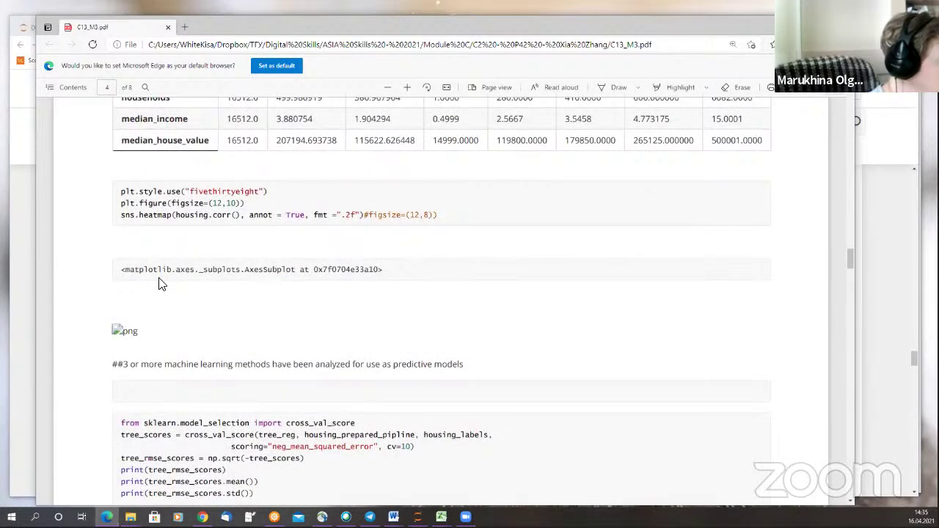
scroll(161, 283, down, 5)
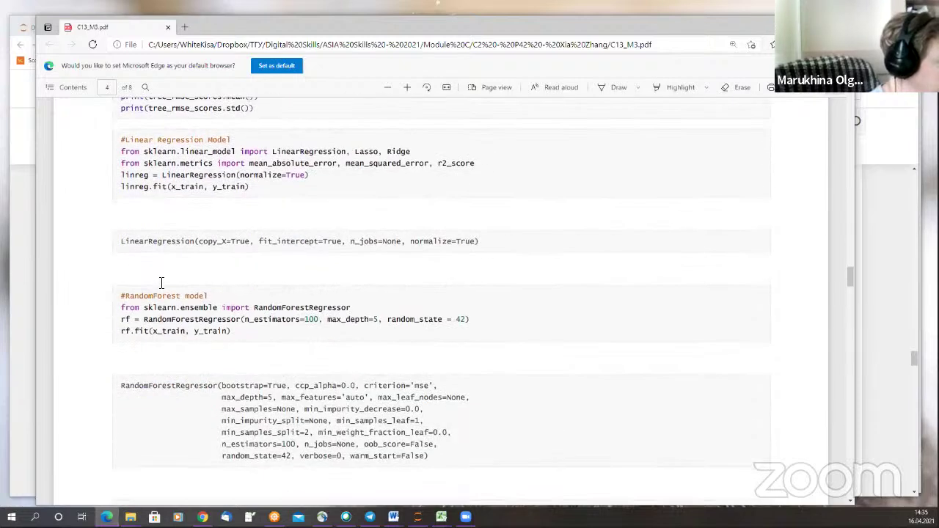
scroll(161, 283, down, 3)
Switch to the C13_M3 Jupyter notebook and check the cross_val_score and Linear Regression cells.
key(alt+Tab)
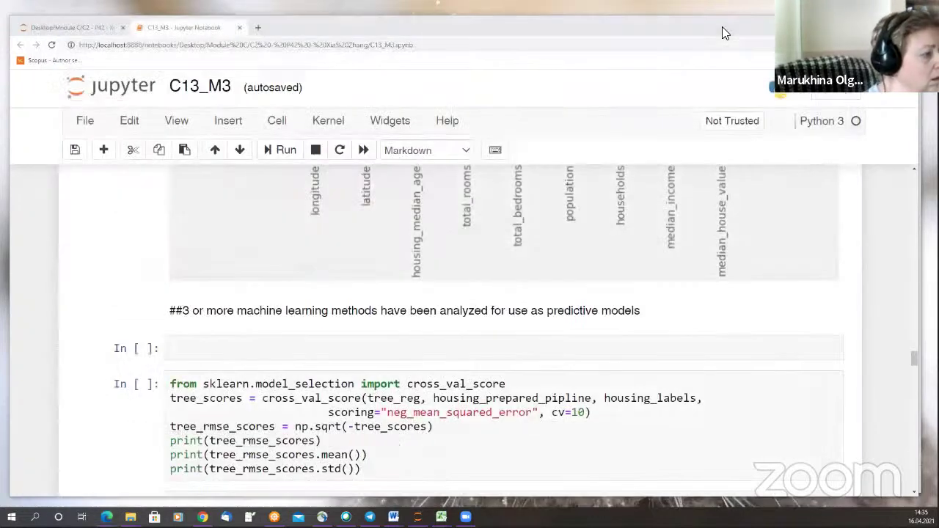
scroll(248, 348, down, 3)
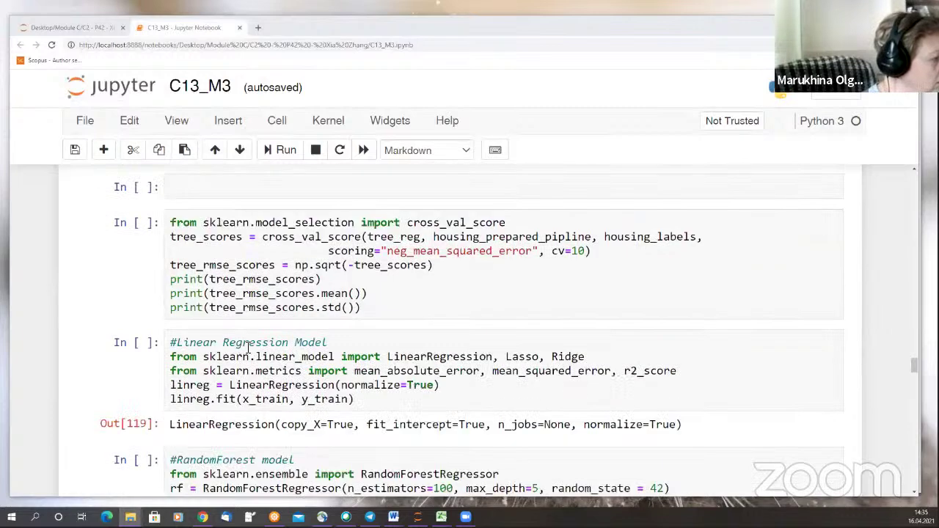
scroll(248, 348, up, 1)
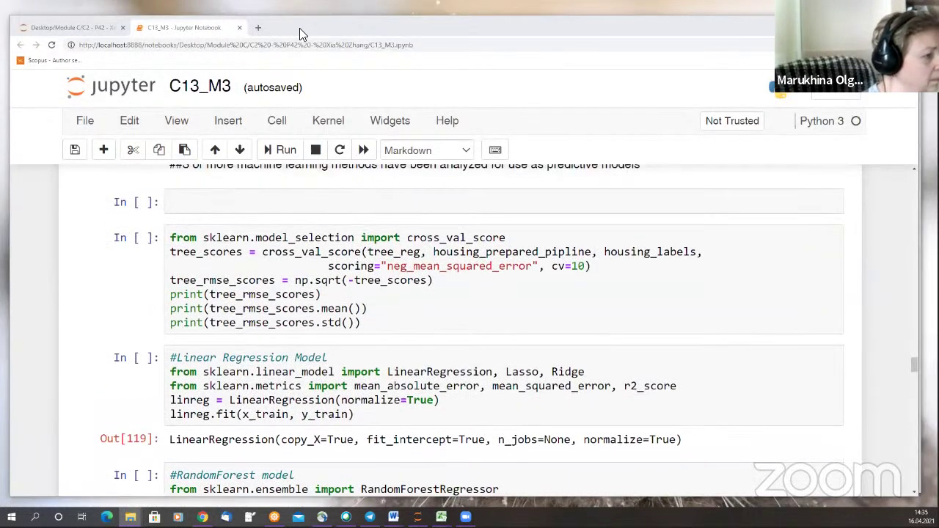
Switch to the Assessment Module C spreadsheet and, on sheet C2, enter 1 in E4 and E5 for feature selection and visualization.
key(alt+Tab)
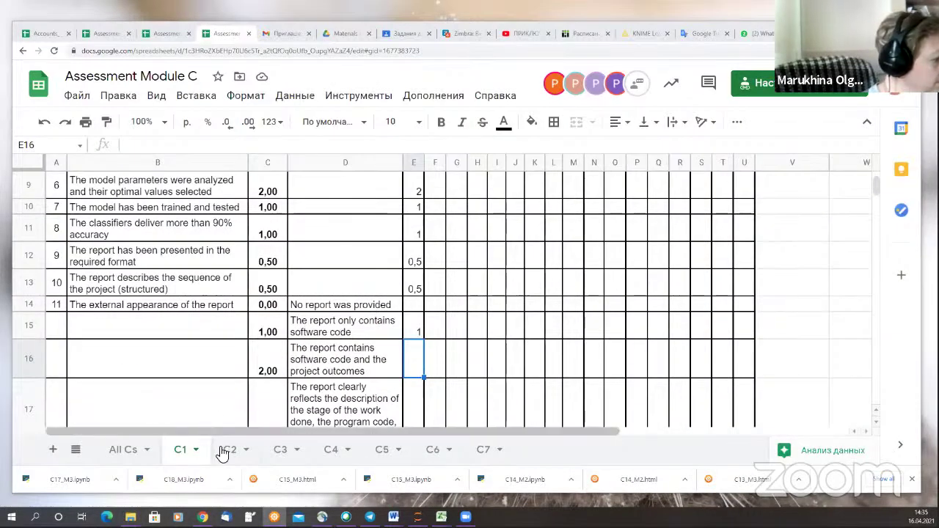
key(ctrl+shift+Page_Down)
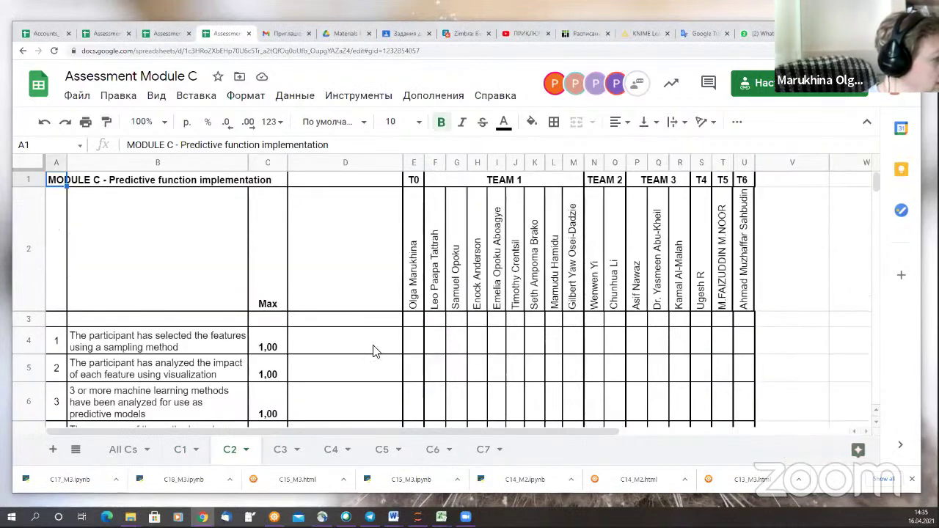
click(412, 349)
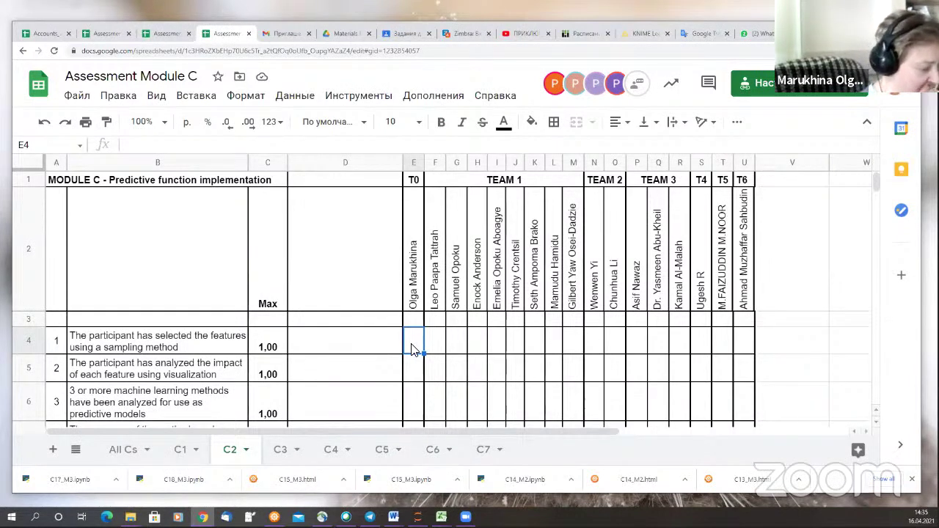
text(1)
key(Return)
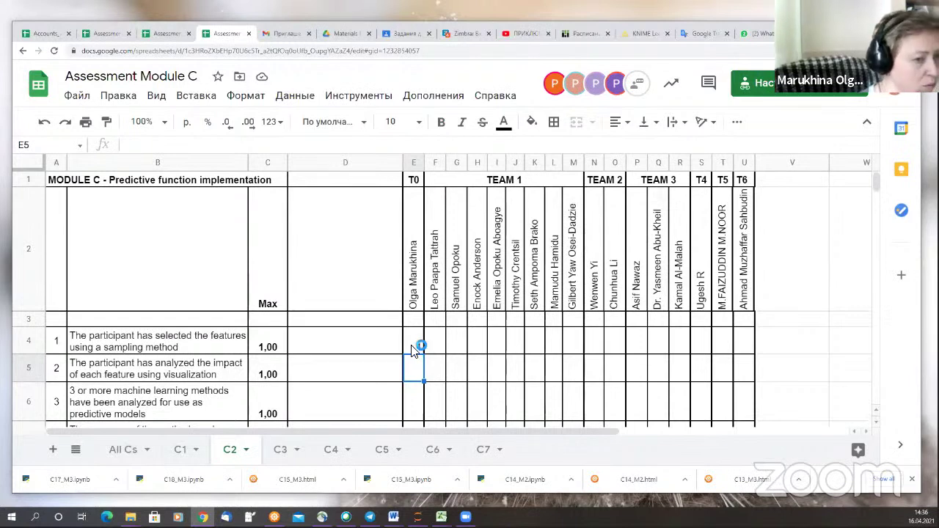
text(1)
key(Return)
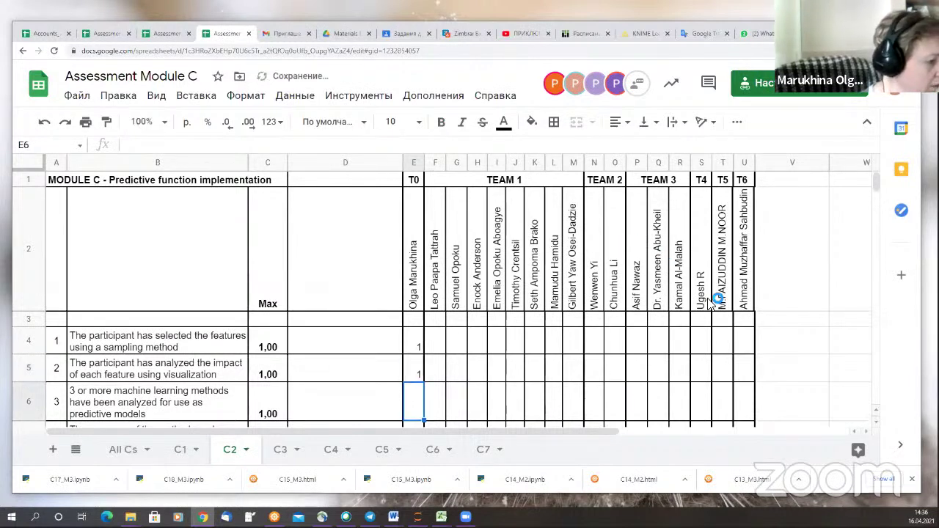
Read the remaining C2 criteria and examine the notebook's RandomForest, DecisionTreeRegressor and accuracy evaluation cells.
scroll(606, 305, down, 4)
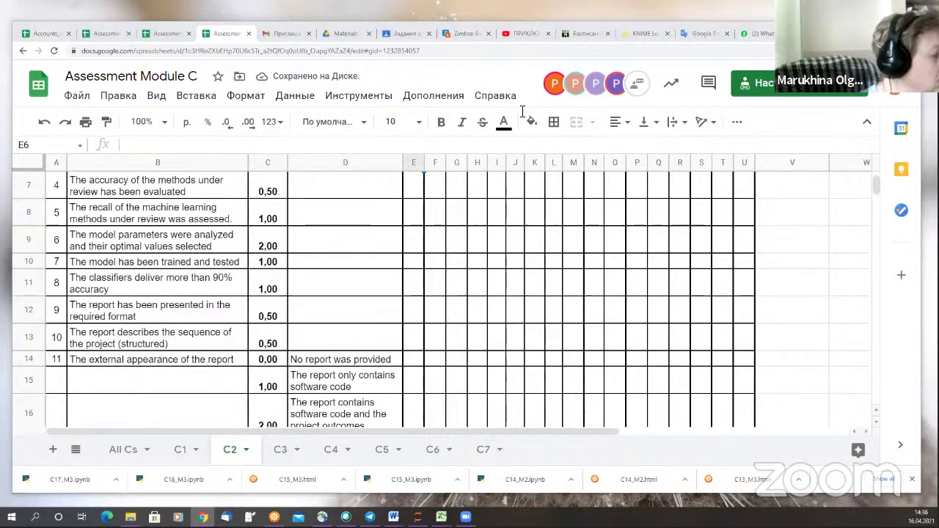
key(alt+Tab)
scroll(550, 237, down, 2)
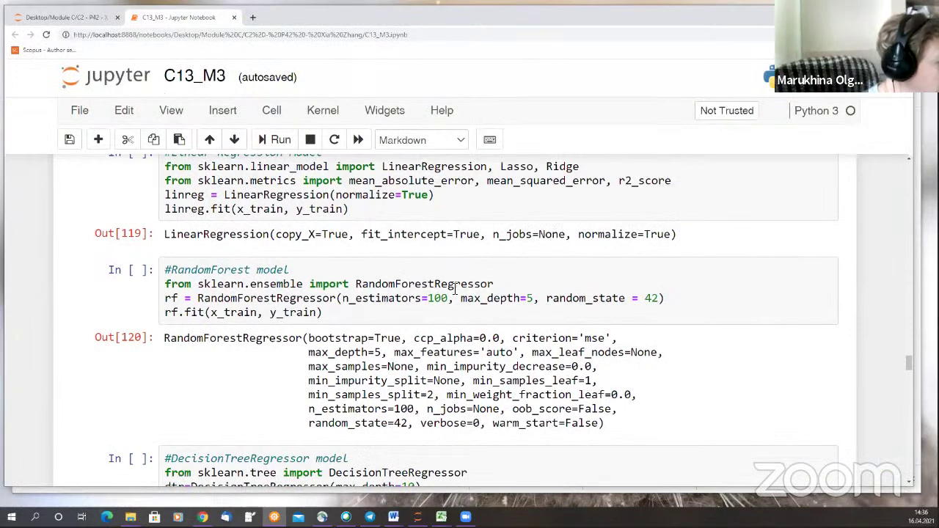
scroll(381, 320, down, 3)
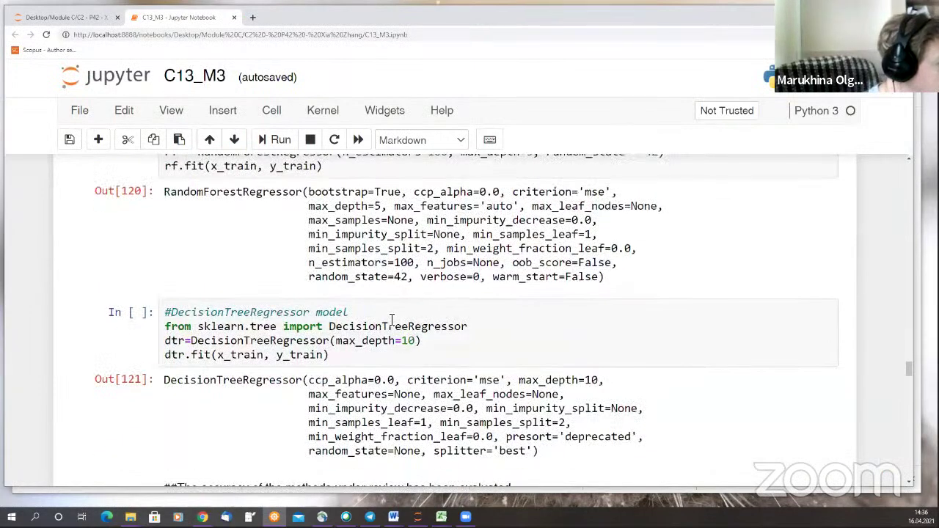
scroll(385, 320, down, 4)
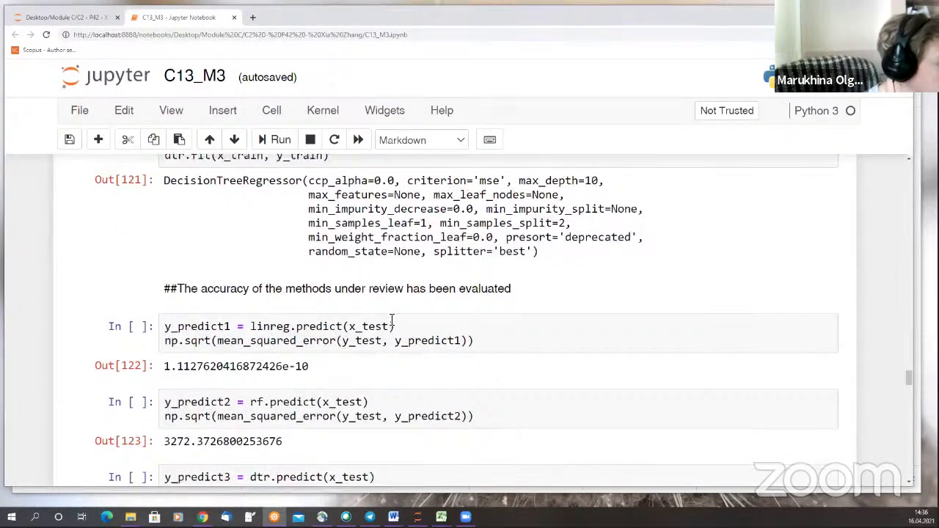
scroll(392, 321, down, 5)
scroll(392, 319, up, 3)
Recheck the notebook from the heading on three or more machine learning methods through the three models and their prediction errors.
scroll(392, 321, up, 15)
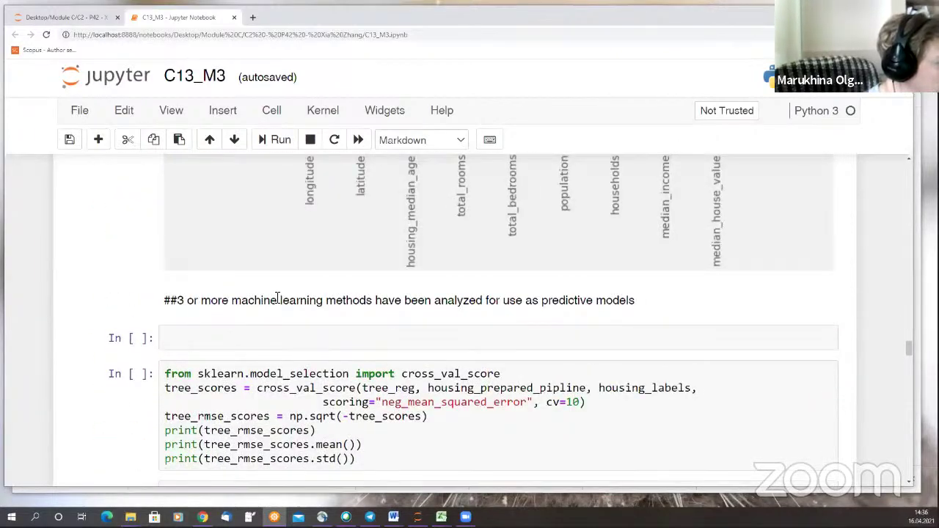
scroll(320, 299, down, 1)
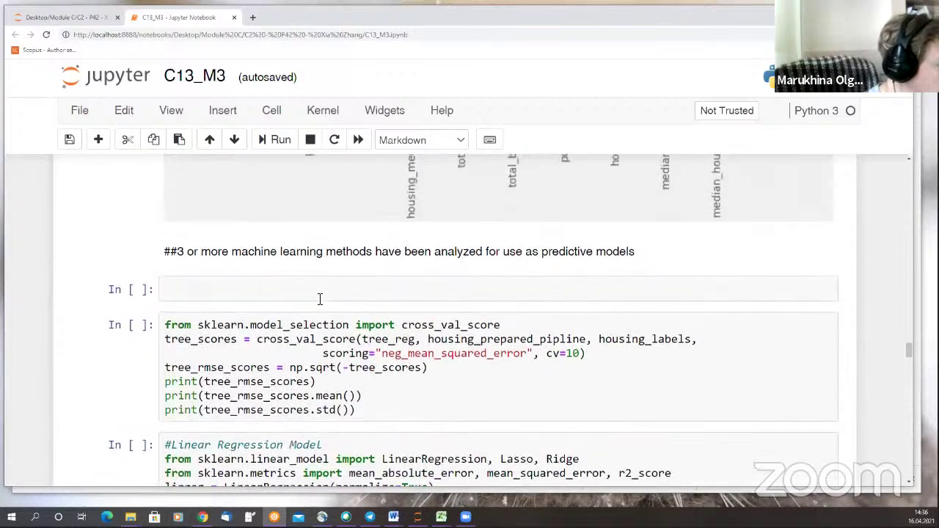
scroll(320, 299, down, 2)
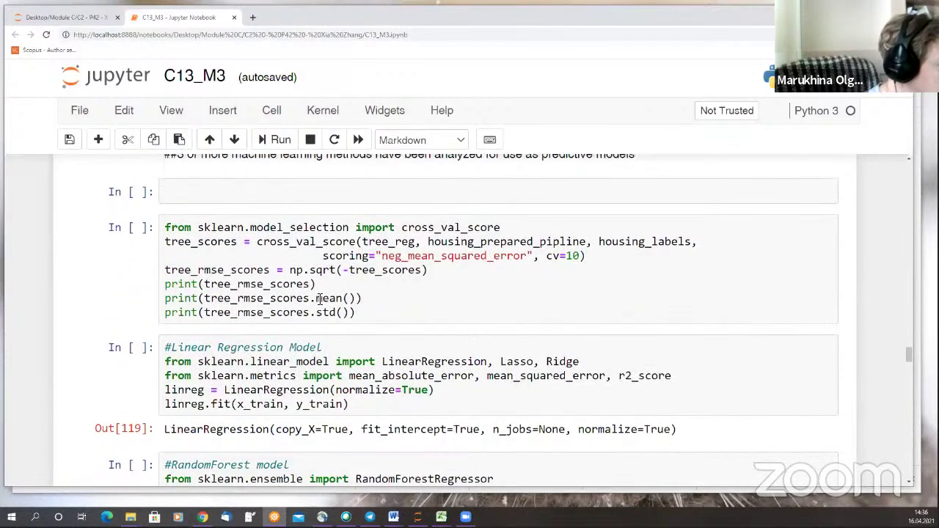
scroll(320, 299, down, 5)
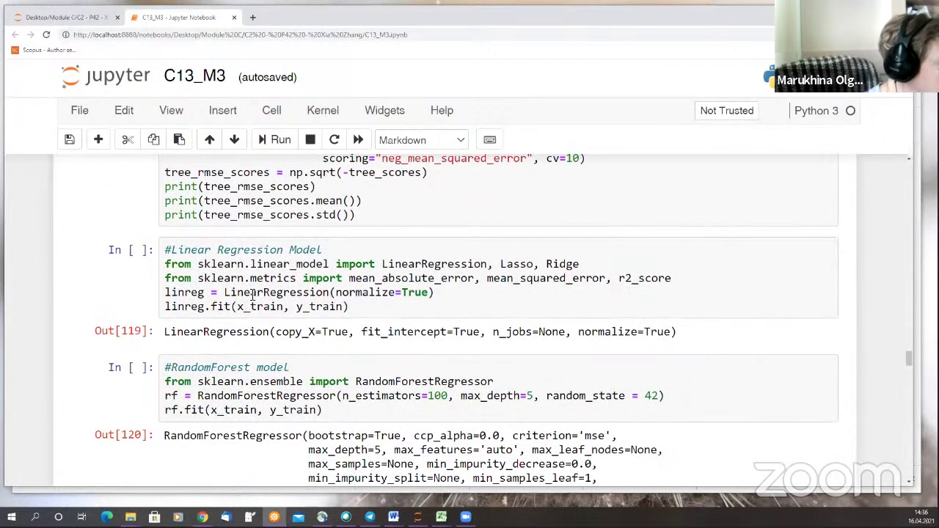
scroll(253, 296, down, 3)
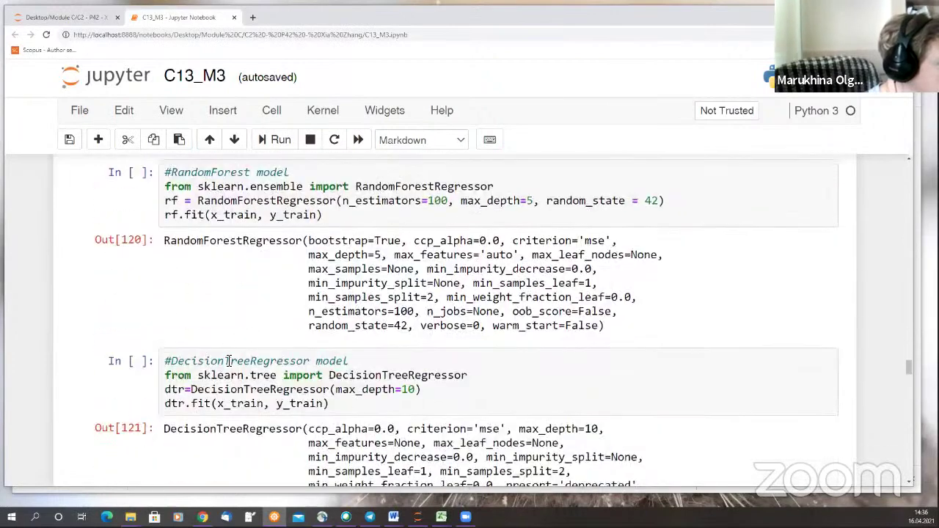
scroll(290, 359, down, 12)
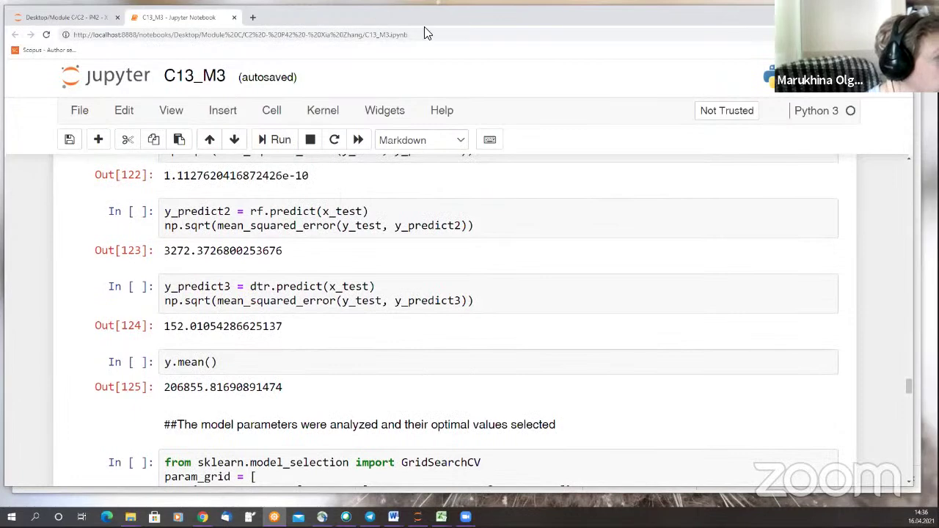
Return to sheet C2 of the assessment spreadsheet and enter 1 in E6 for analyzing three or more machine learning methods.
key(alt+Tab)
scroll(473, 253, up, 3)
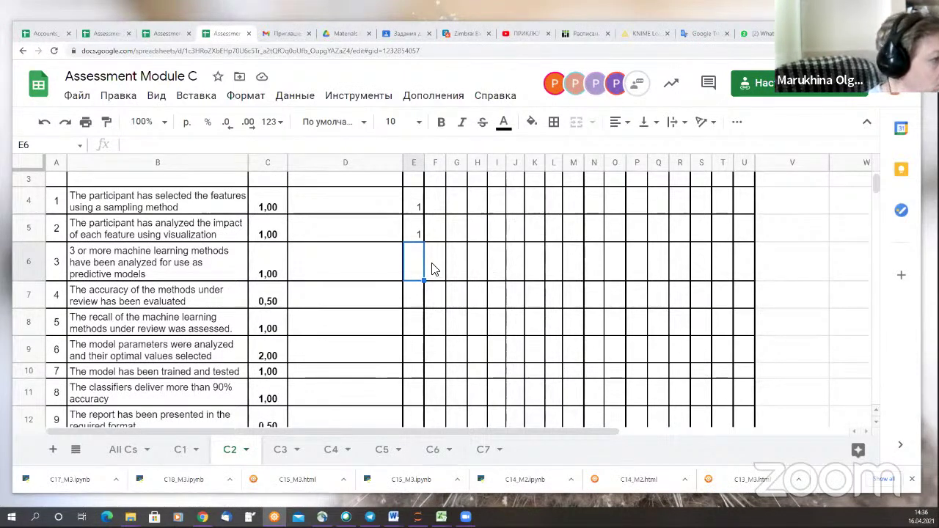
text(1)
key(Return)
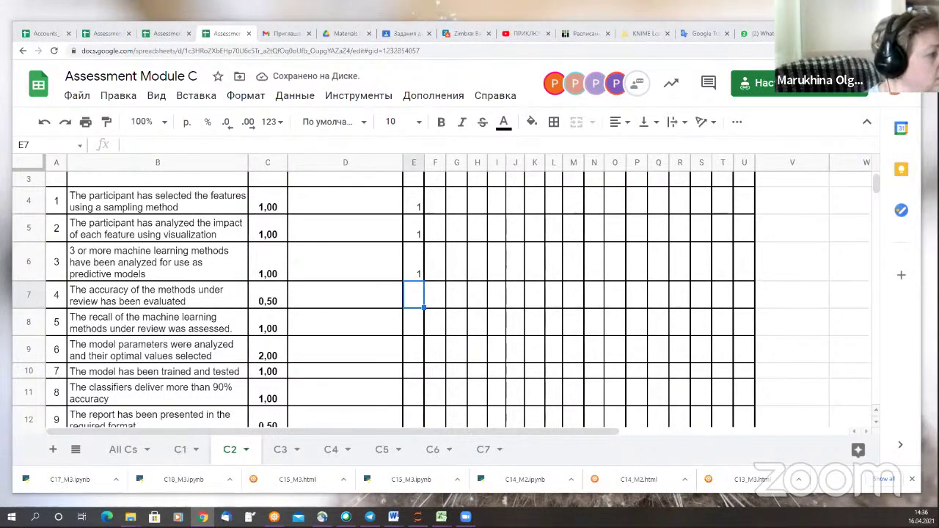
Review the notebook's data columns, describe table, final model scores and conclusion, and return to sheet C2 of the assessment spreadsheet.
key(alt+Tab)
scroll(443, 255, down, 15)
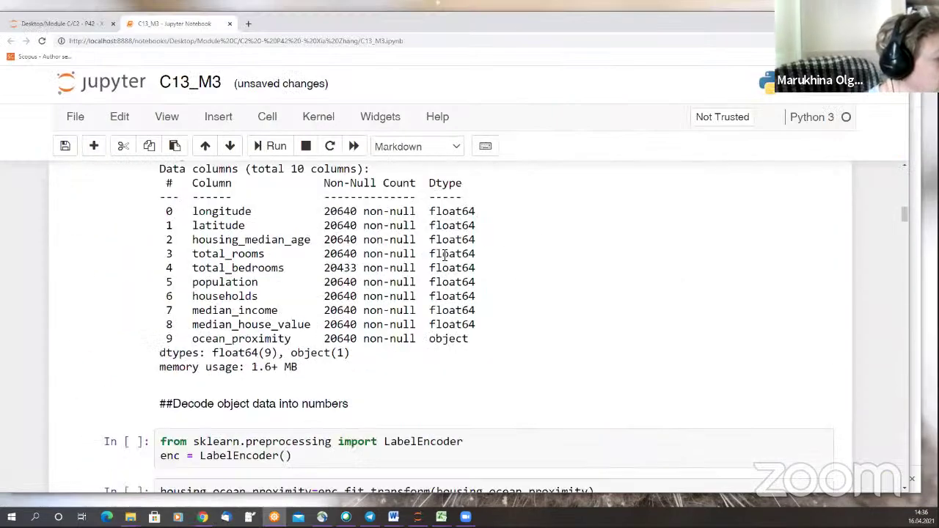
scroll(445, 256, down, 5)
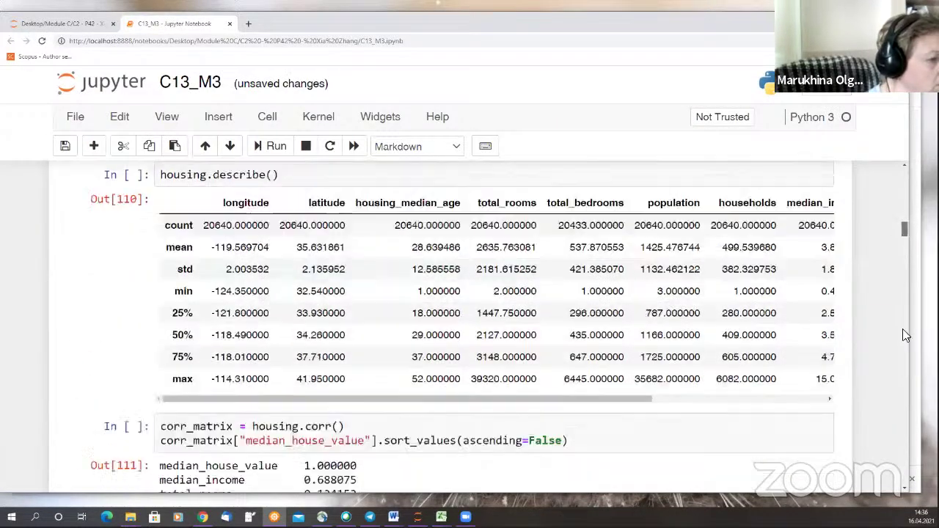
scroll(902, 334, down, 20)
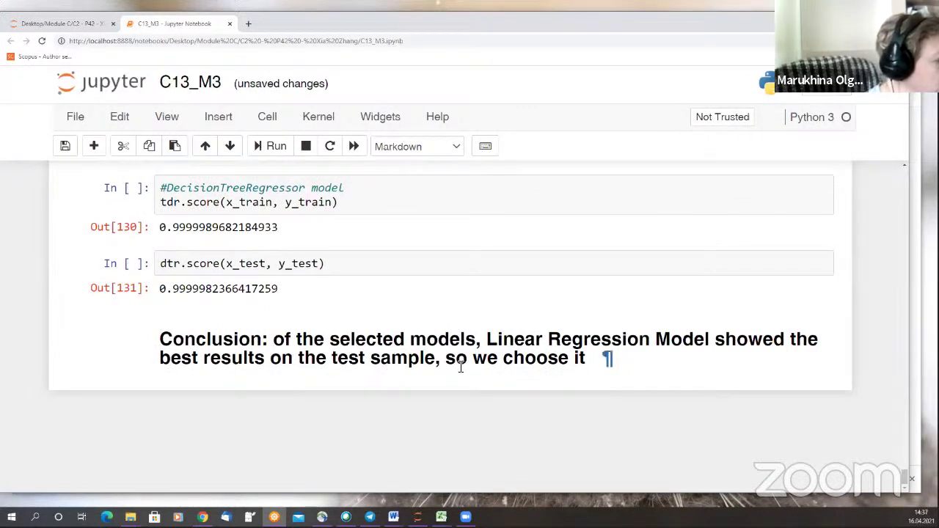
scroll(382, 345, up, 1)
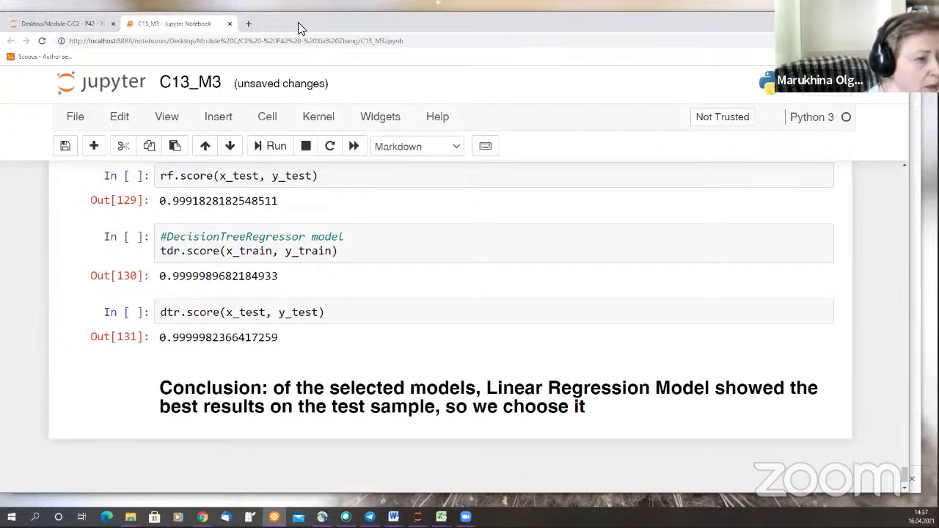
key(alt+Tab)
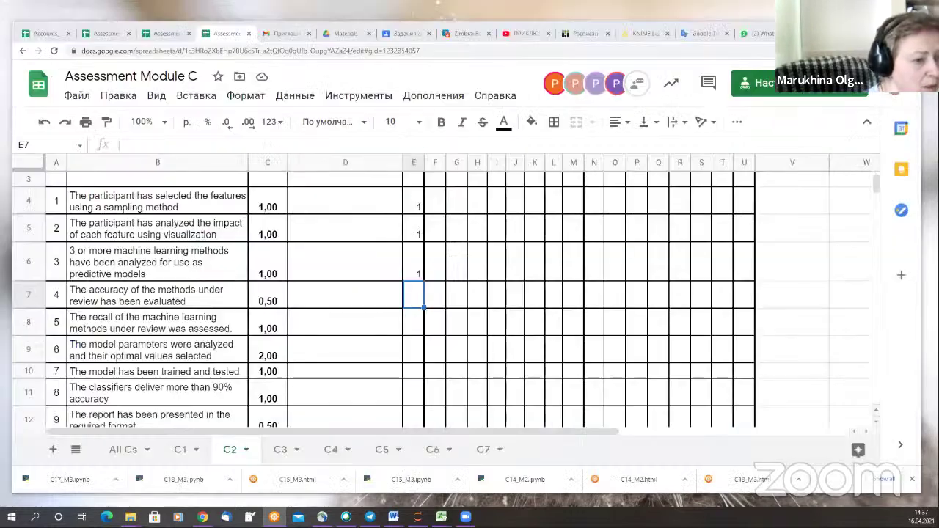
Score the C2 criteria on accuracy and recall of the methods with 0,5 in E7 and 0 in E8.
click(417, 301)
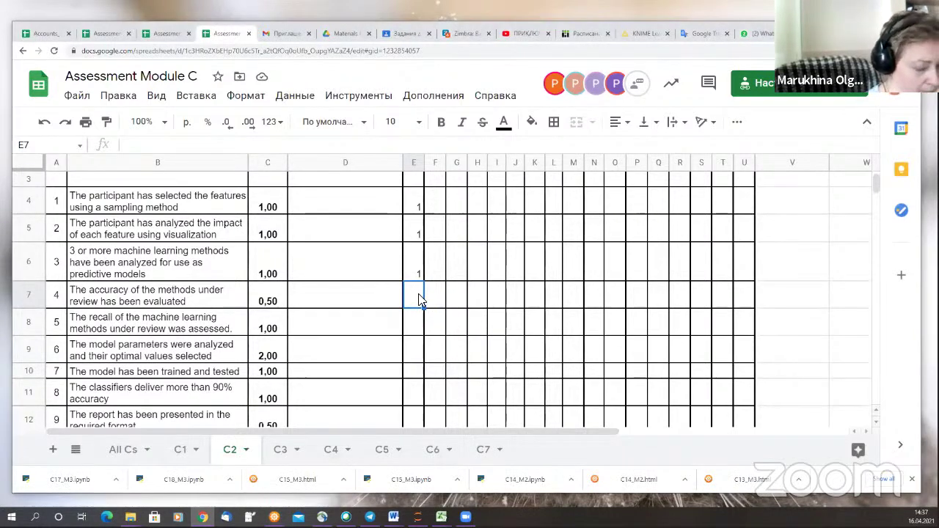
text(0,5)
key(Return)
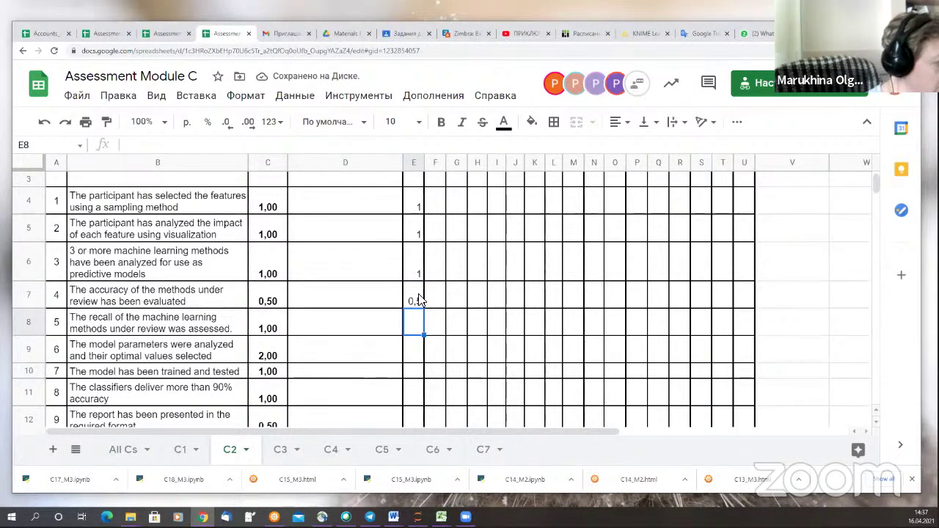
text(0)
key(Return)
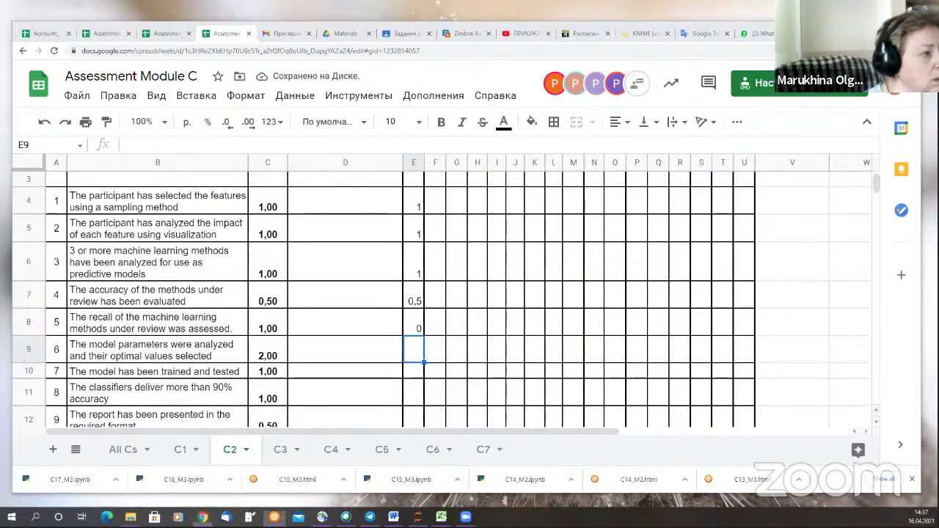
Switch to the C13_M3 notebook and examine its parameter grid search, train and test data, and model score cells.
key(alt+Tab)
scroll(589, 218, up, 10)
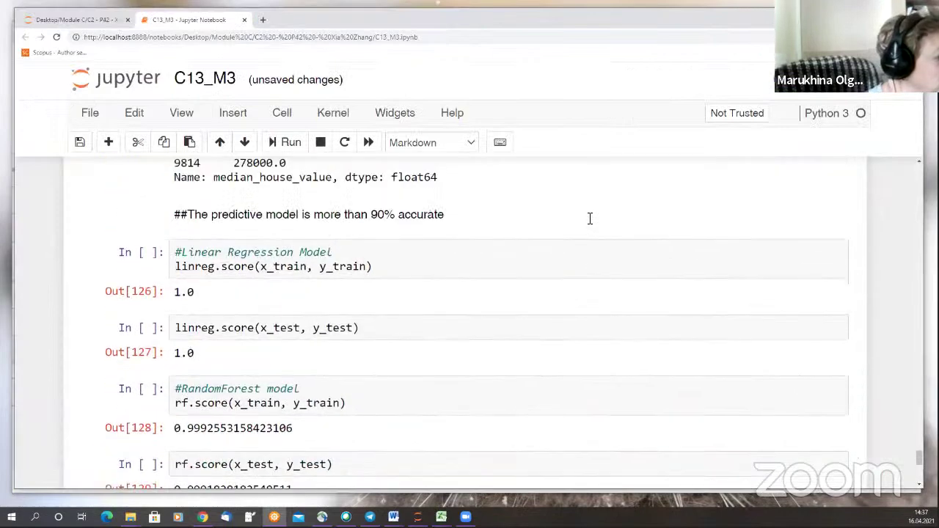
scroll(589, 218, up, 10)
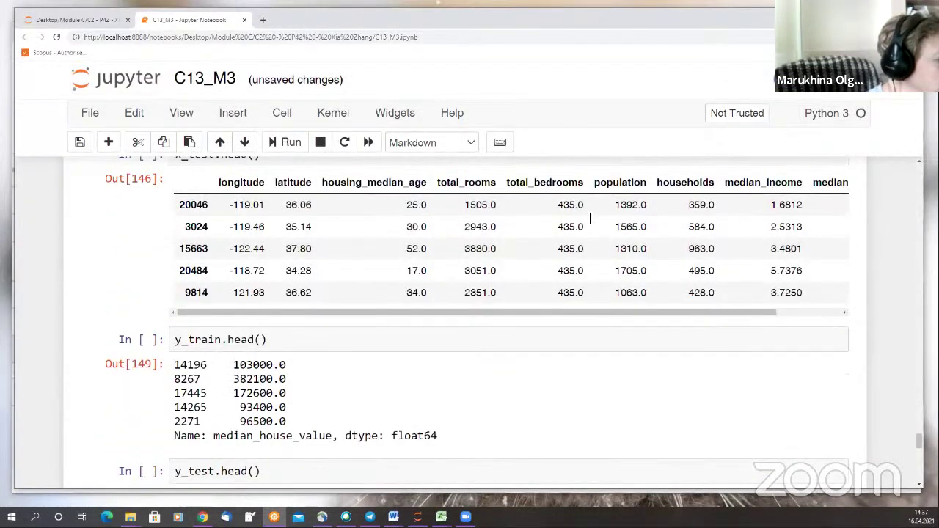
scroll(589, 219, up, 1)
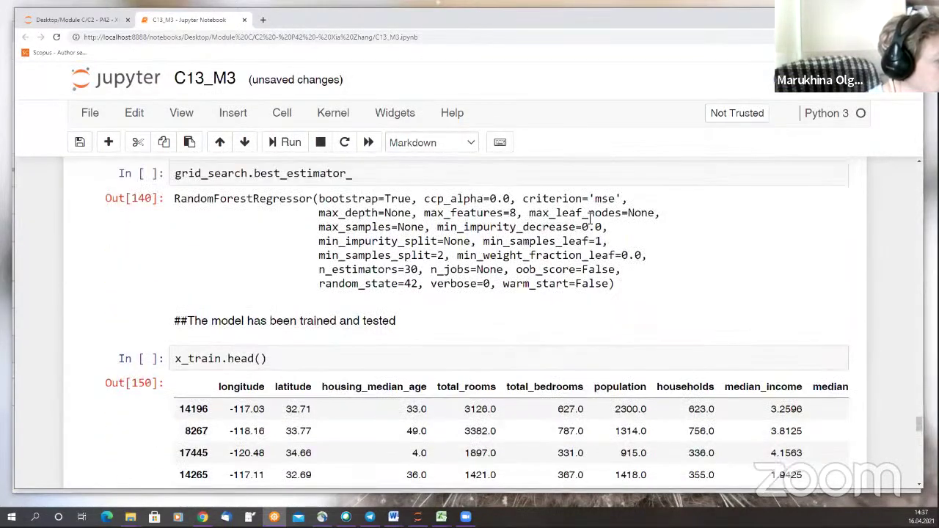
scroll(589, 219, down, 15)
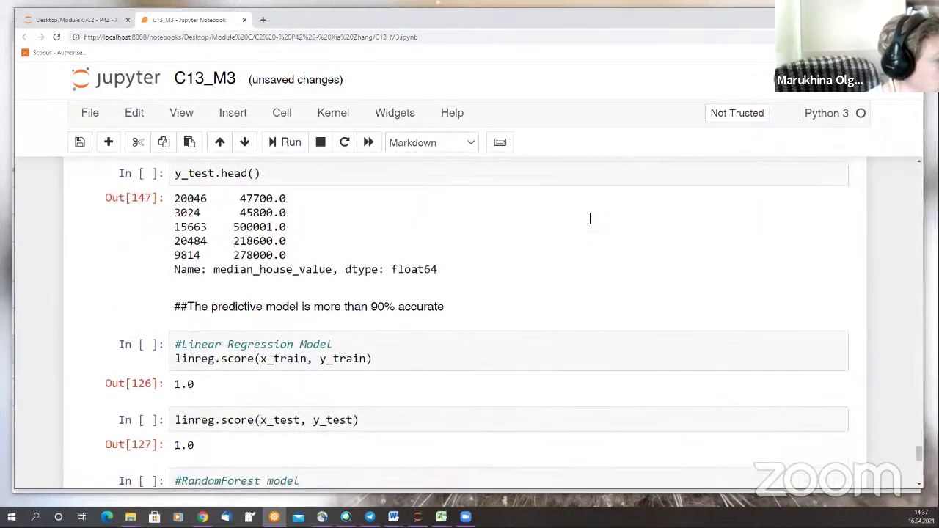
scroll(589, 222, up, 3)
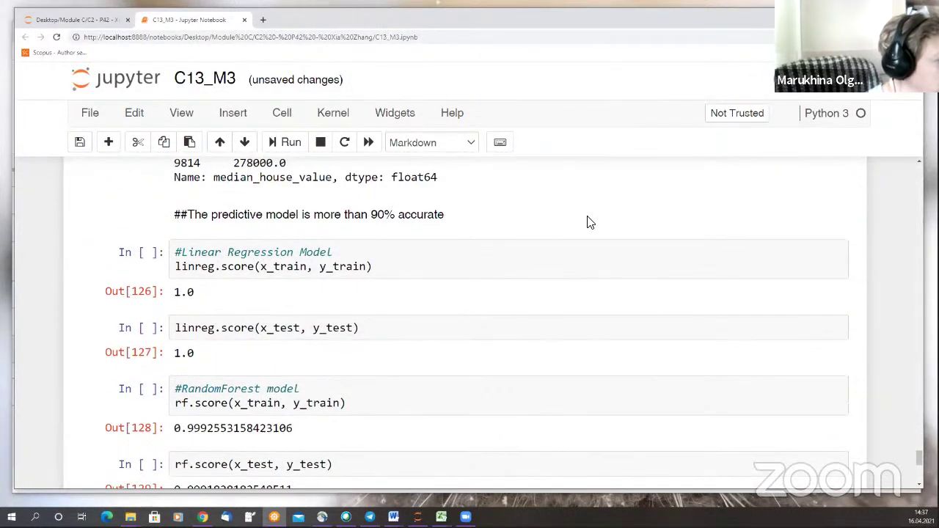
scroll(590, 222, down, 9)
scroll(589, 222, up, 9)
scroll(589, 222, up, 20)
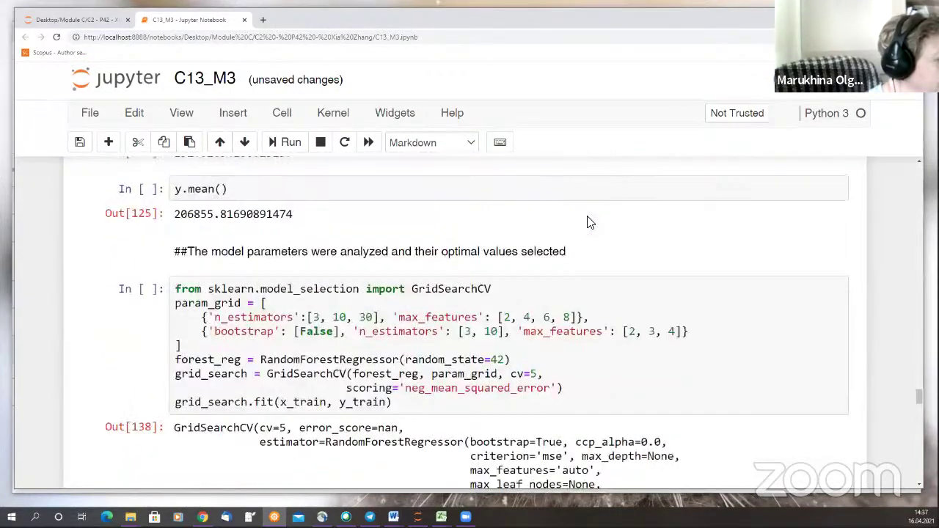
scroll(596, 225, down, 10)
scroll(596, 227, down, 7)
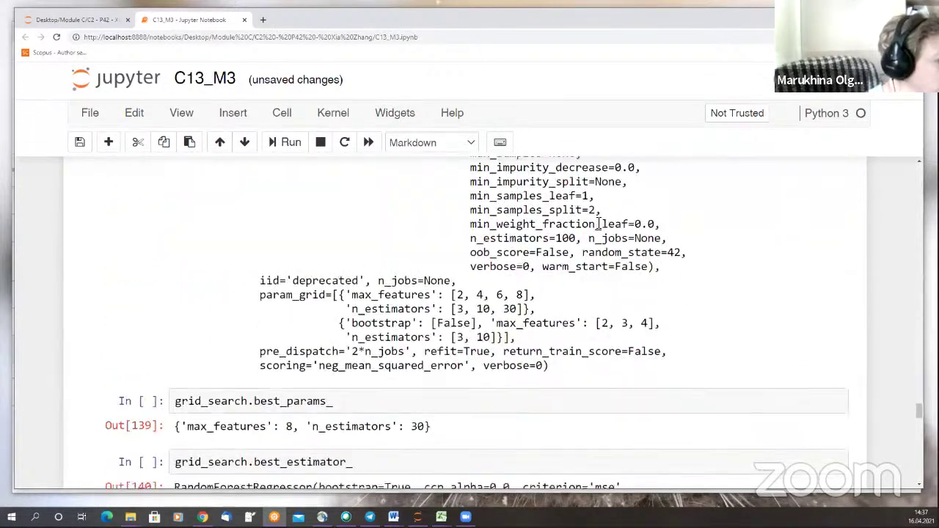
scroll(598, 223, down, 6)
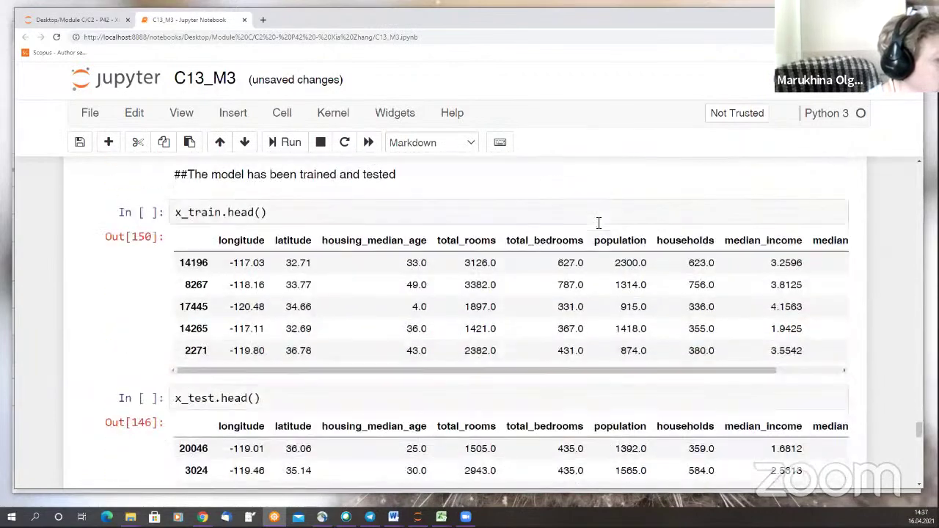
scroll(599, 222, up, 4)
scroll(599, 223, up, 3)
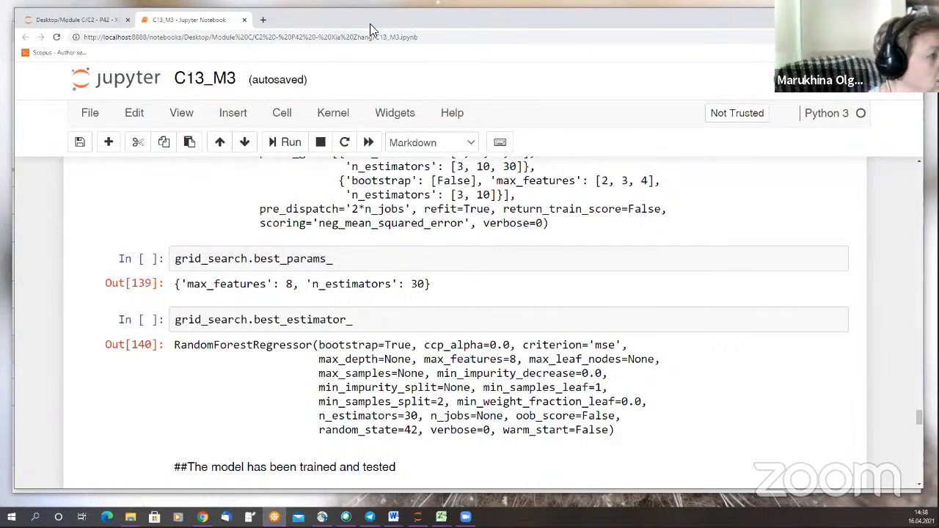
Return to the assessment spreadsheet and enter 2 in E9 for model parameters, 1 in E10 for training and testing, and 1 in E11 for classifier accuracy.
key(alt+Tab)
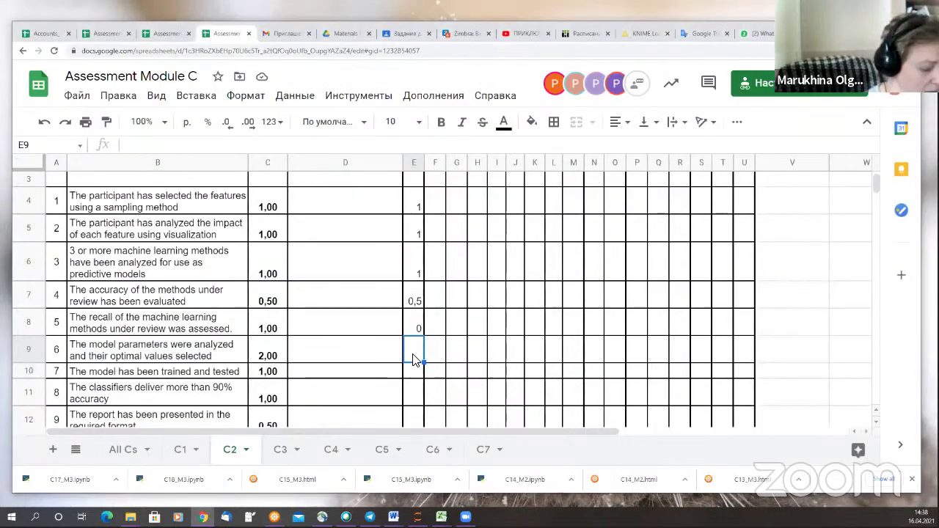
text(2)
key(Return)
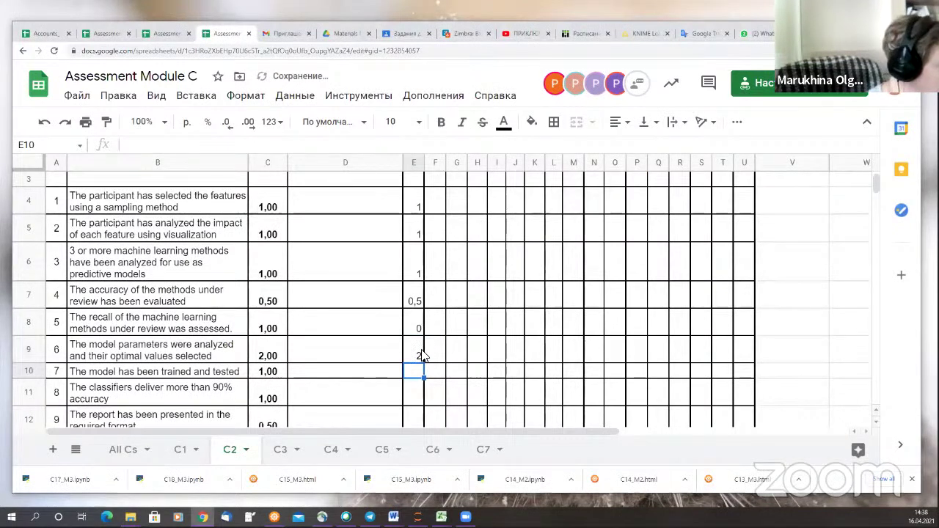
scroll(428, 352, down, 1)
text(1)
key(Return)
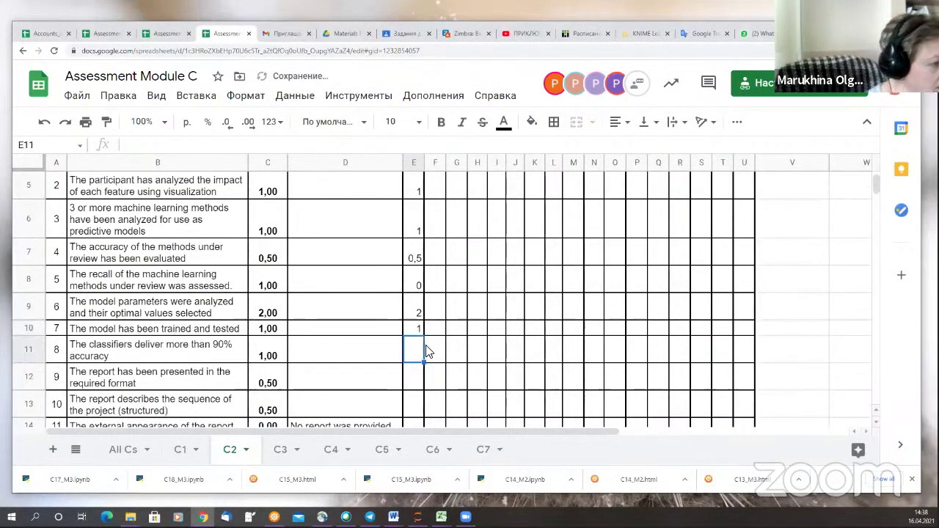
text(1)
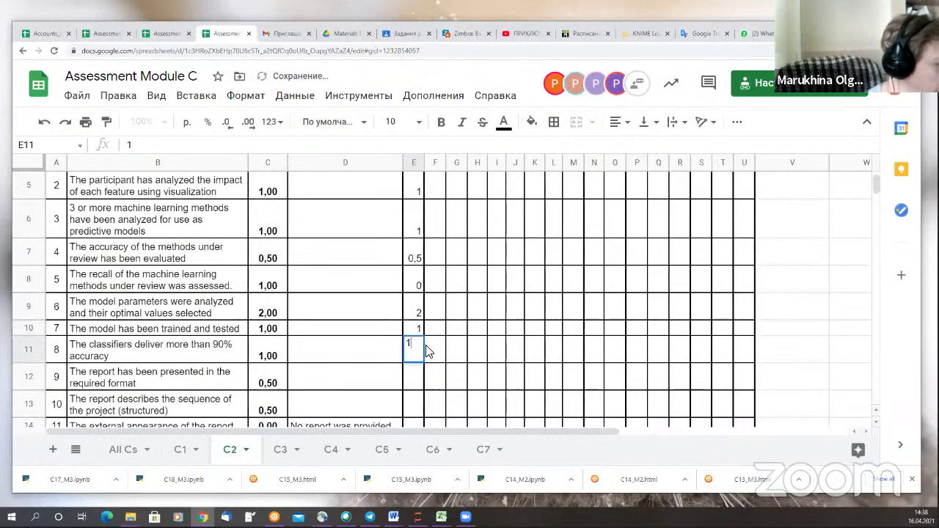
key(Return)
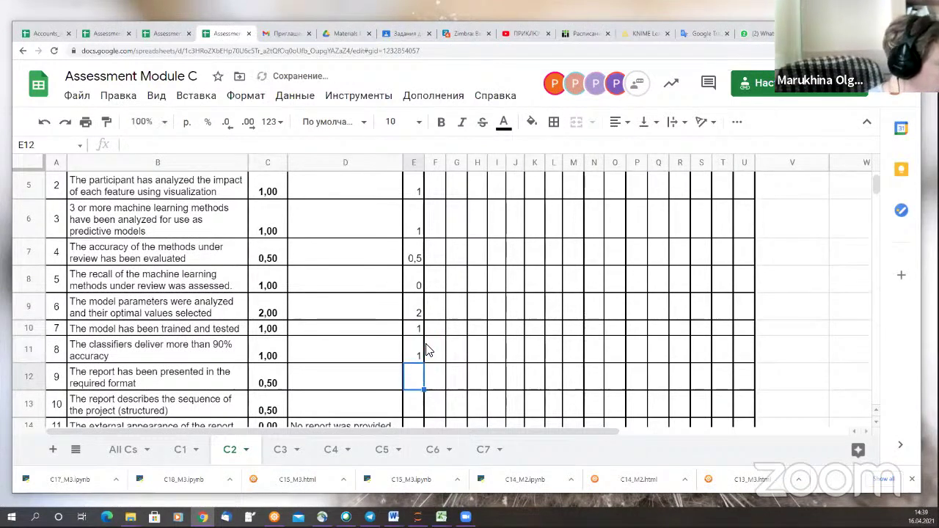
Score the report criteria with 0,5 in E12 for format, 0,5 in E13 for structure and 1 in E15 for software code only.
scroll(476, 326, down, 2)
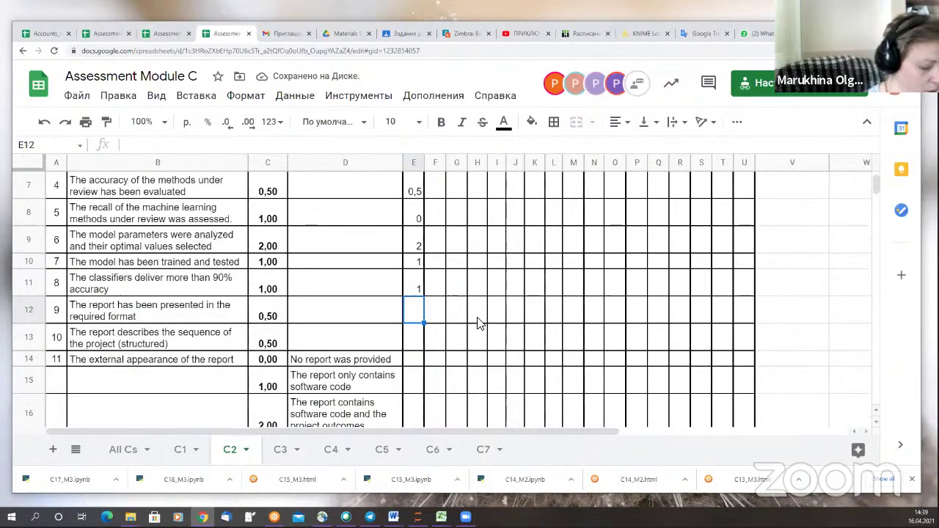
text(0,5)
key(Return)
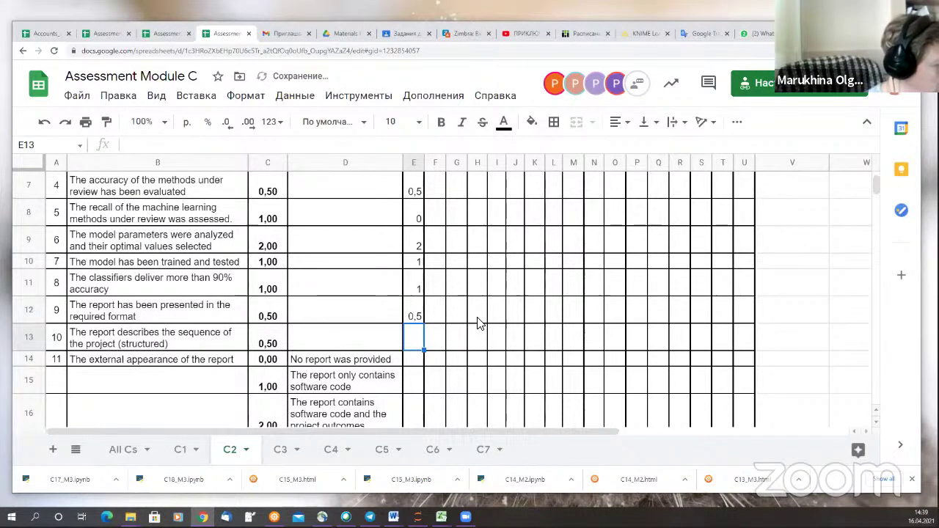
text(0,5)
key(Return)
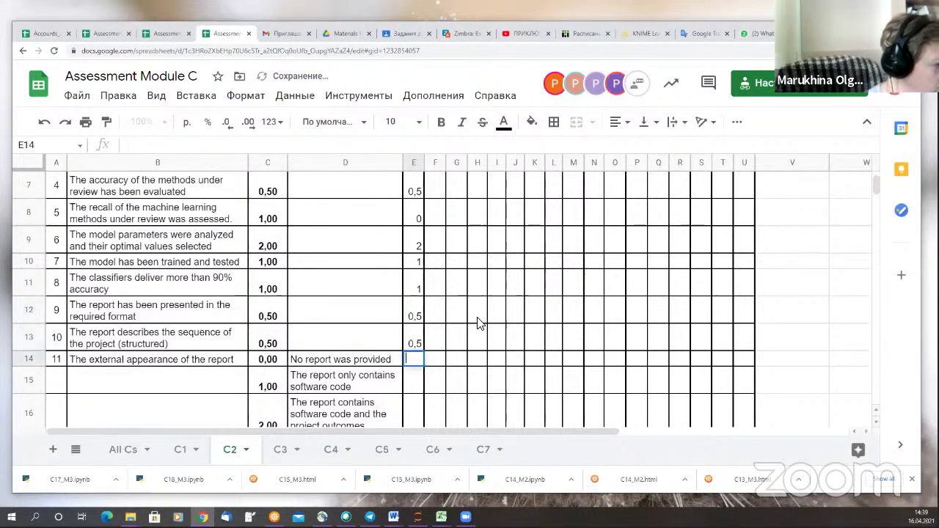
key(Down)
text(1)
key(Return)
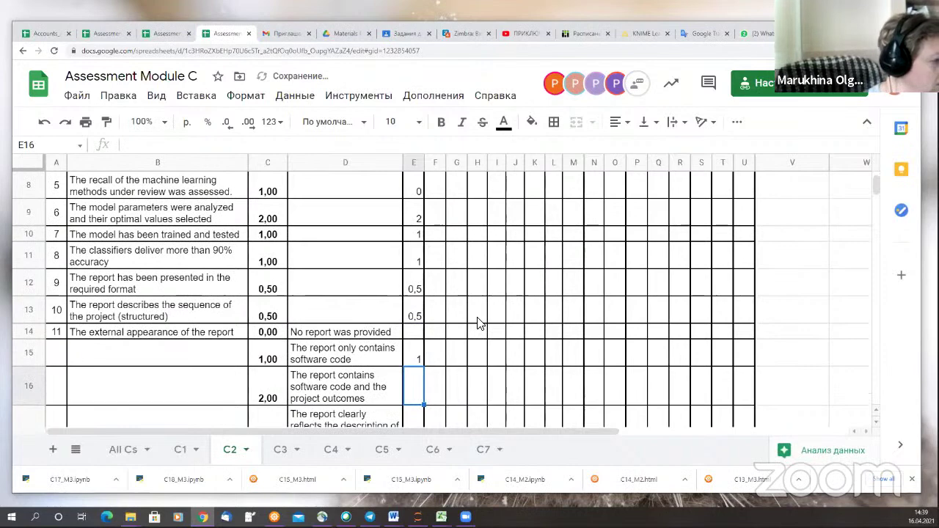
Look over the scored C2 criteria and open sheet C3 of the assessment spreadsheet.
scroll(513, 335, down, 2)
scroll(513, 338, up, 1)
scroll(514, 337, up, 2)
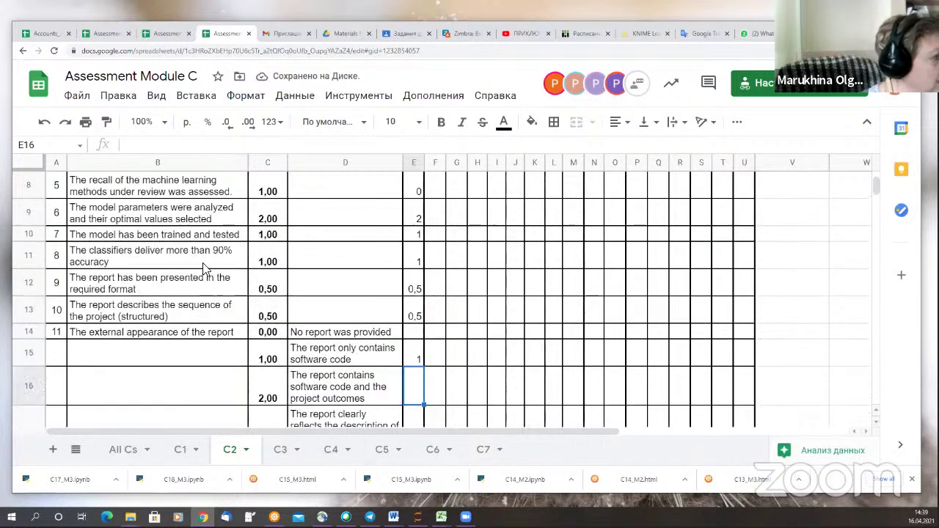
click(281, 449)
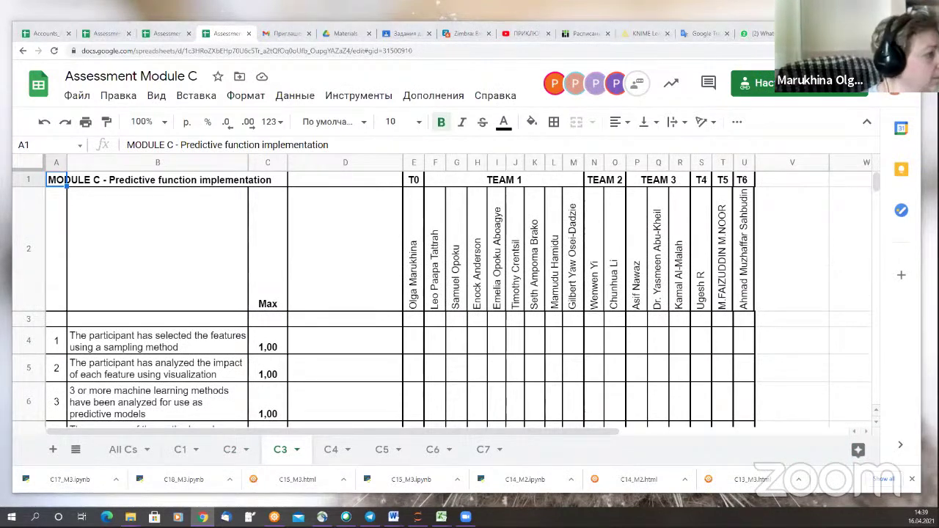
Switch to Jupyter, close the C13_M3 notebook and open C14_M2.ipynb from the C3 participant's folder in Module C.
key(alt+Tab)
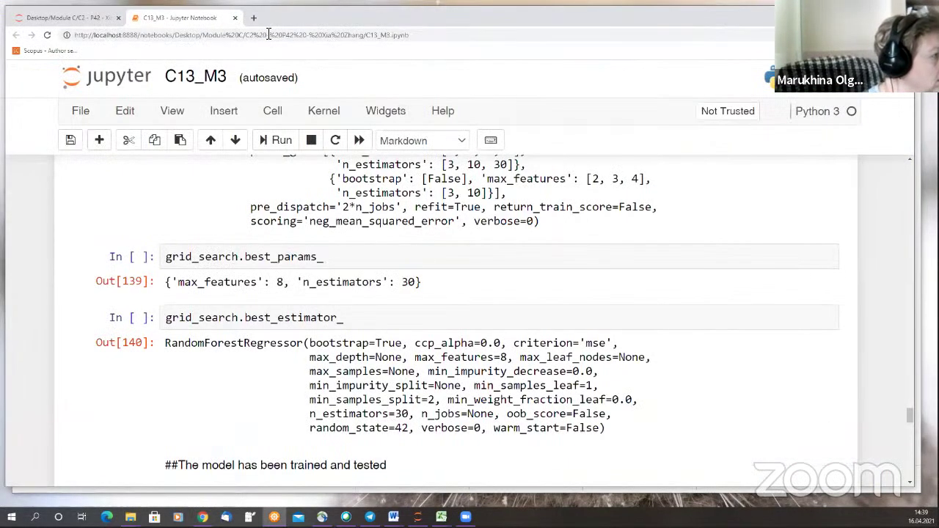
click(233, 18)
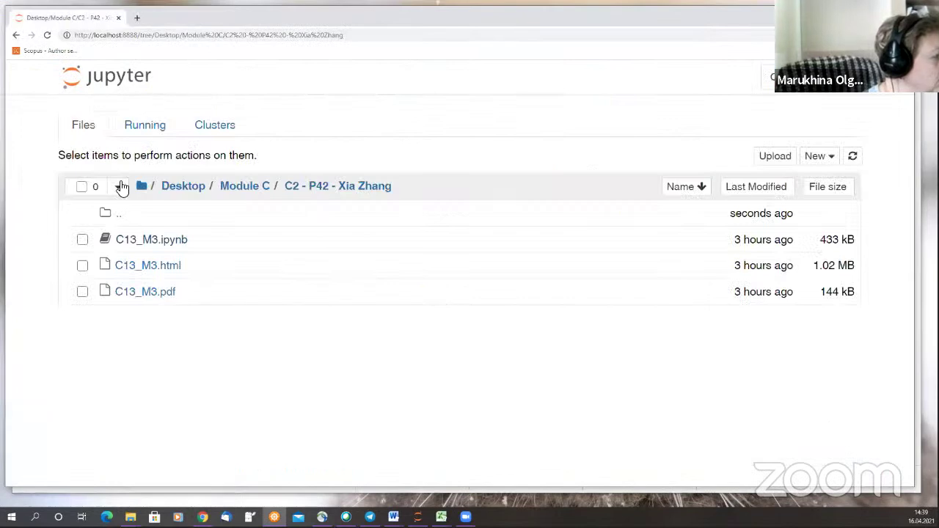
click(119, 216)
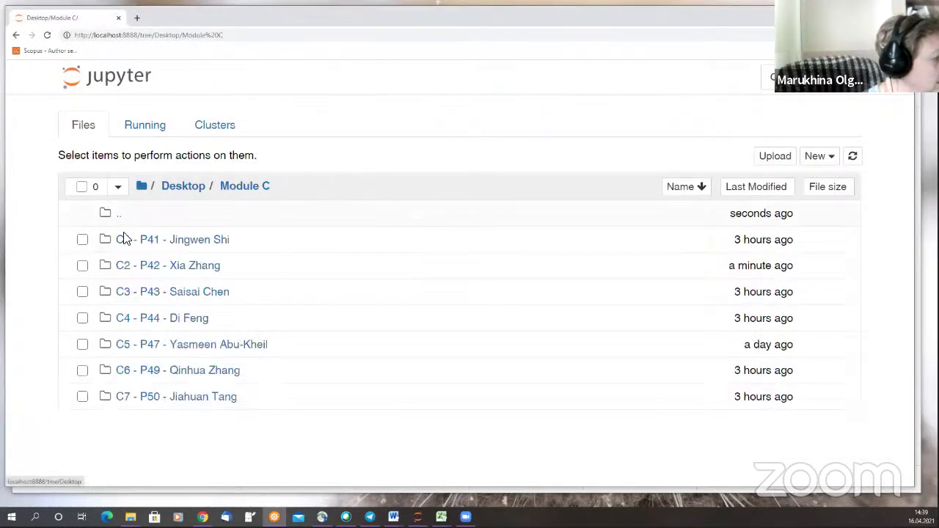
click(187, 293)
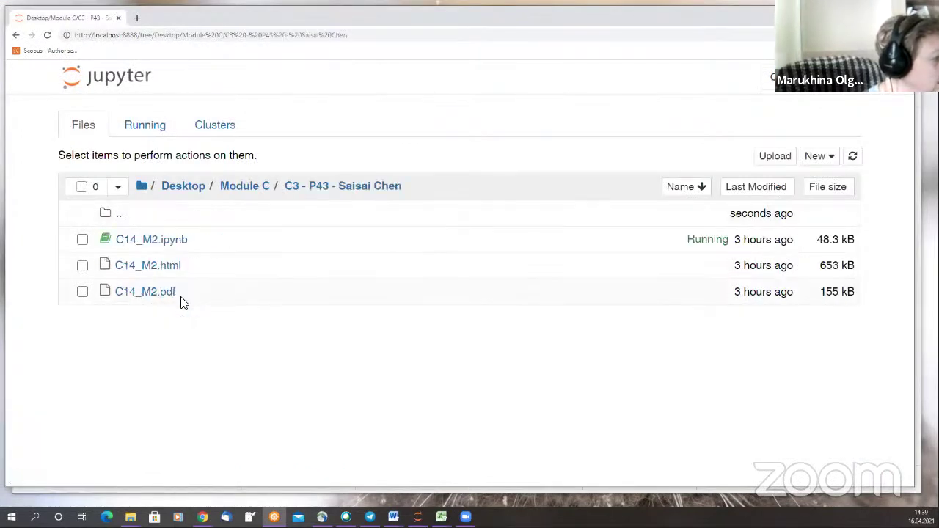
click(166, 242)
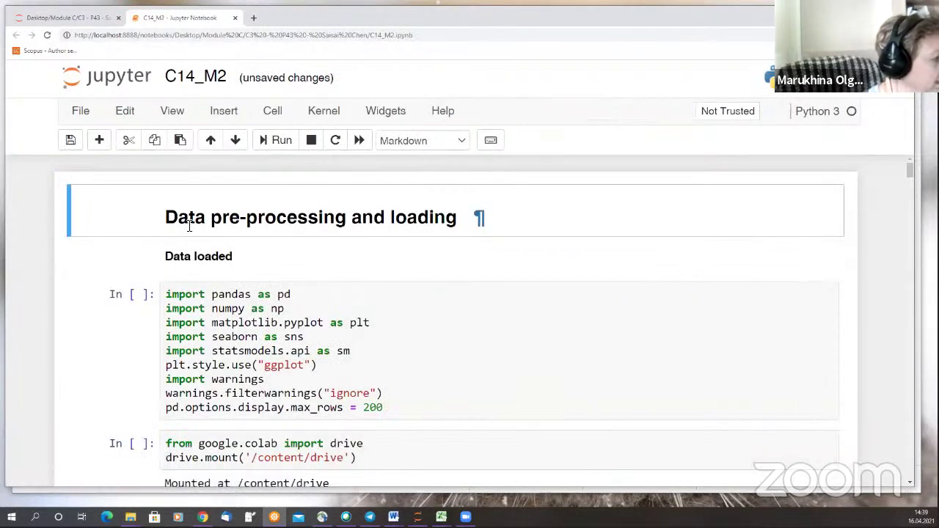
Examine the C14_M2 notebook's data loading and section 2.1 on dividing the sample into training and test sets.
scroll(189, 226, down, 4)
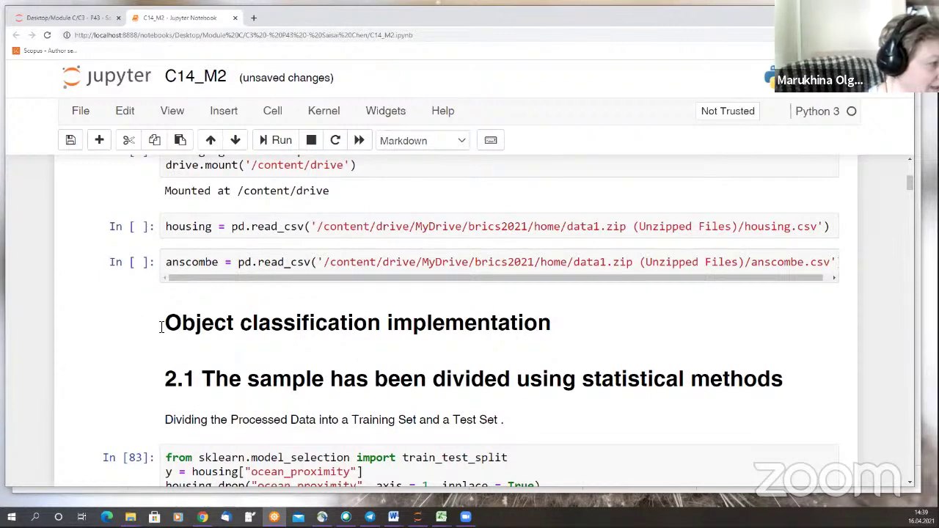
drag(240, 328, 379, 330)
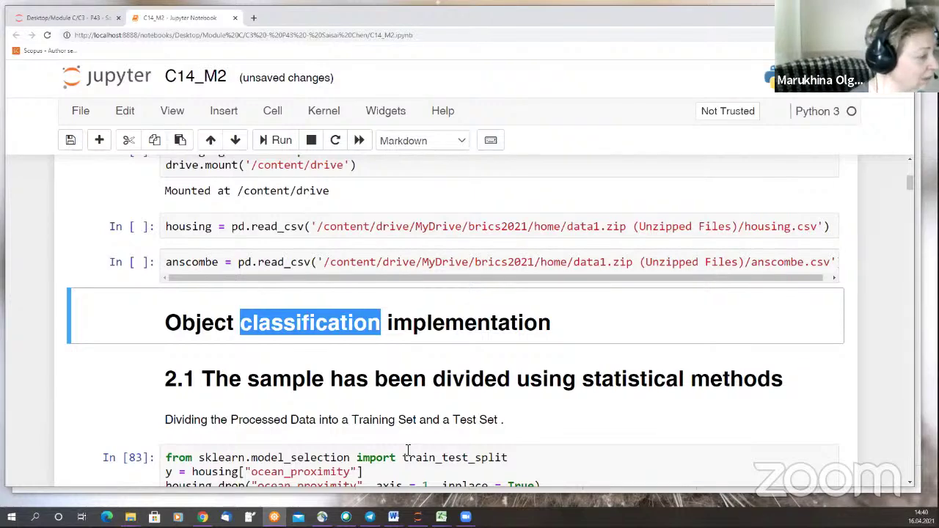
scroll(407, 450, down, 1)
scroll(343, 414, down, 1)
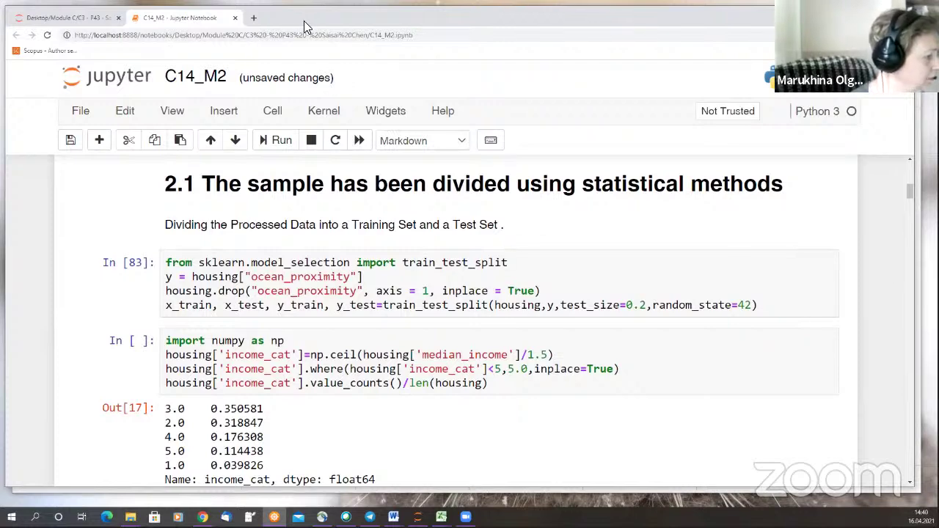
scroll(379, 346, up, 6)
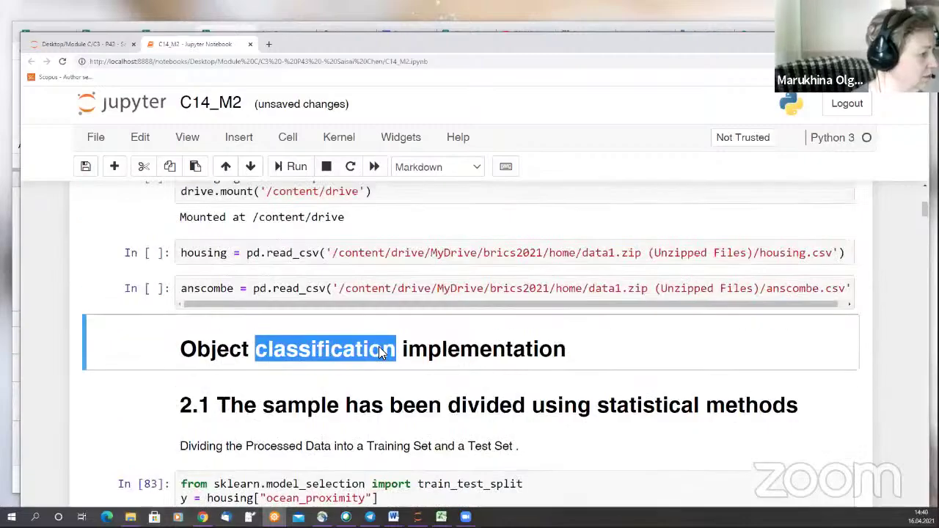
scroll(378, 352, up, 1)
scroll(378, 352, down, 10)
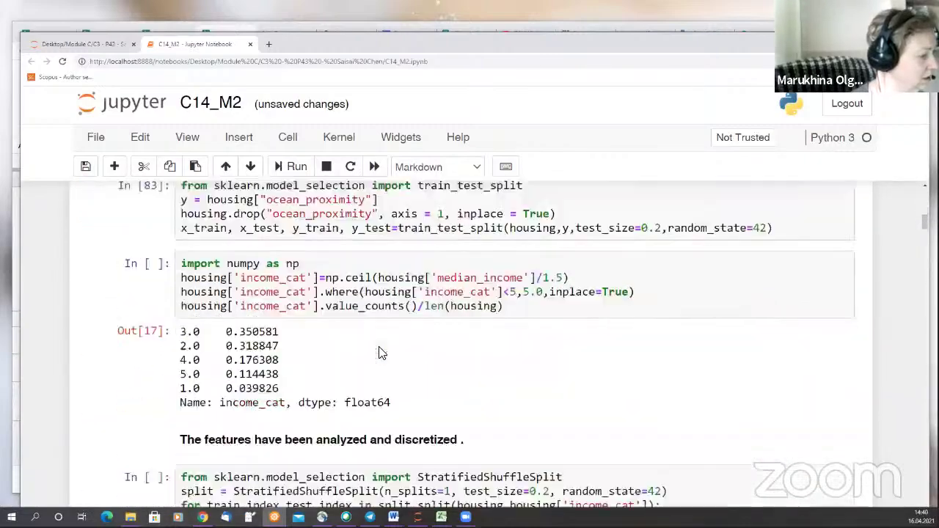
scroll(382, 354, down, 3)
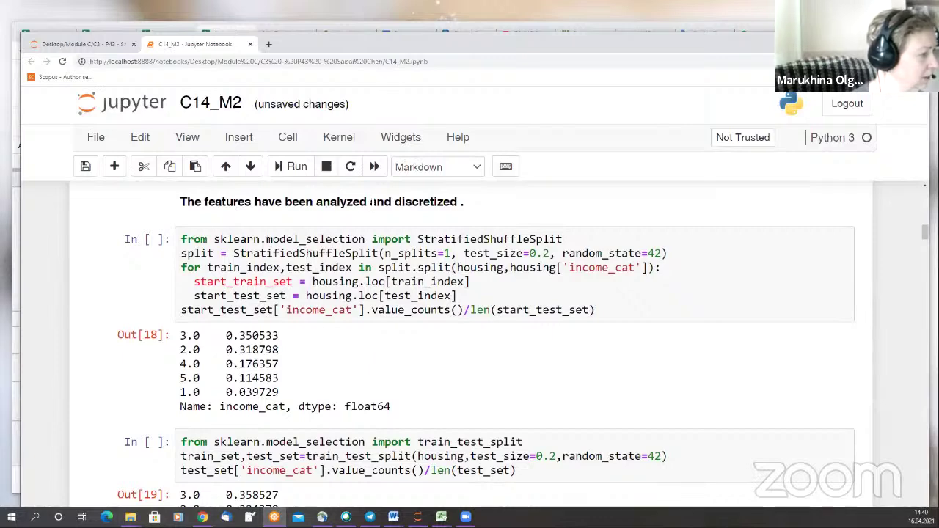
scroll(468, 252, up, 3)
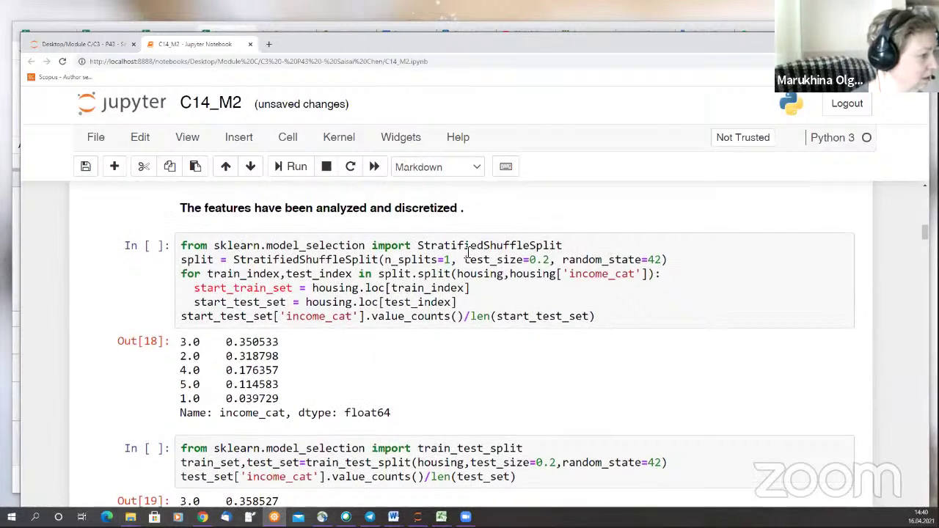
scroll(467, 252, up, 2)
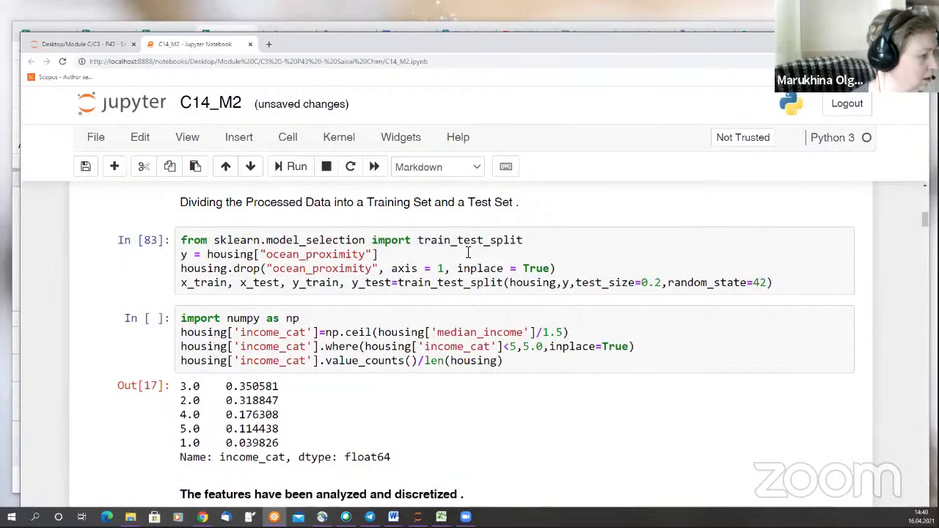
scroll(468, 252, down, 6)
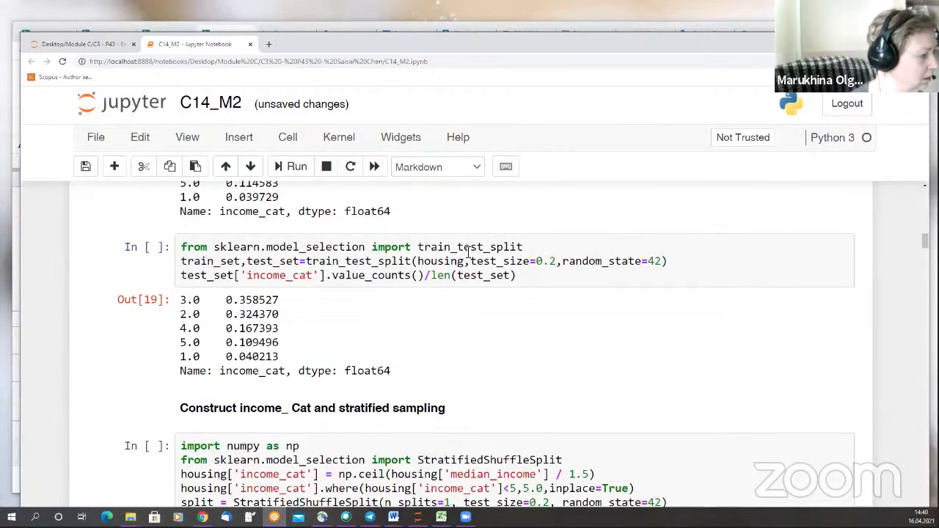
scroll(467, 252, down, 6)
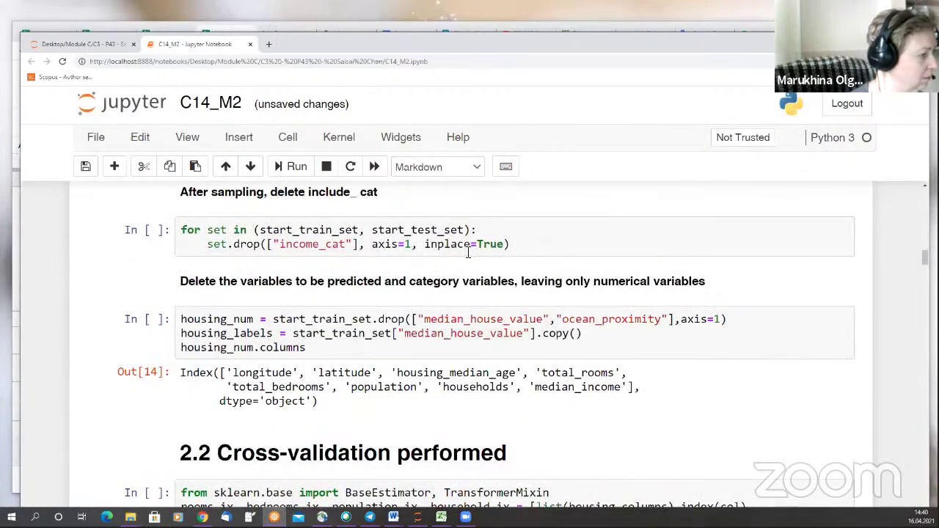
Read through section 2.2 on cross-validation, including the custom converters and the merged pipelines, up to section 2.3.
scroll(468, 252, up, 1)
scroll(467, 251, down, 5)
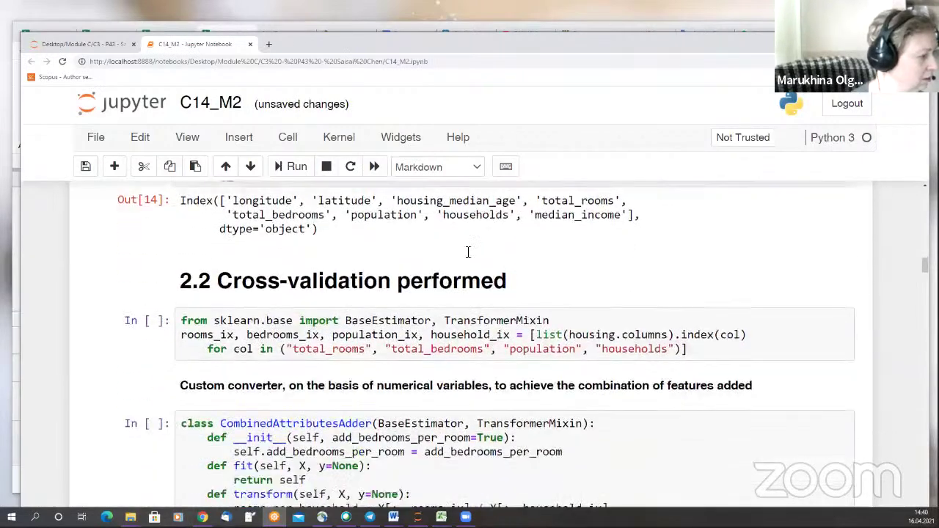
scroll(467, 252, down, 1)
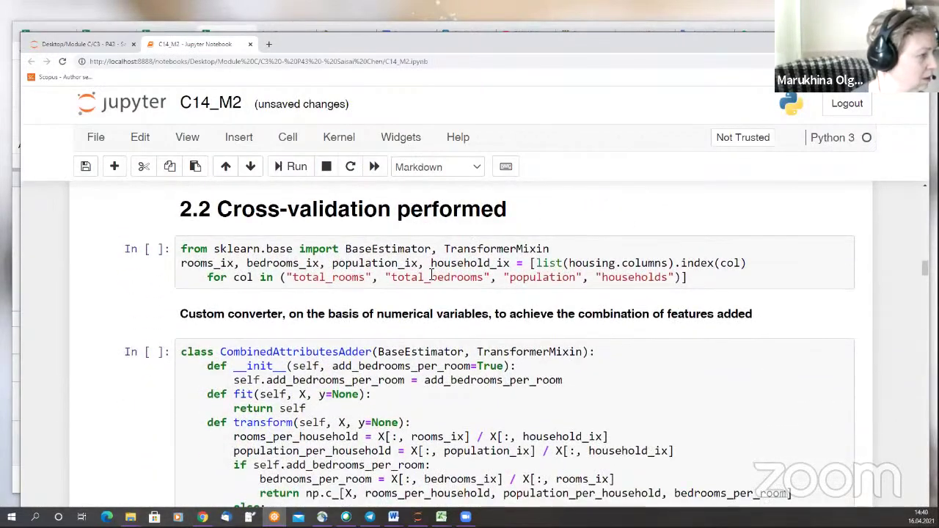
scroll(383, 281, down, 4)
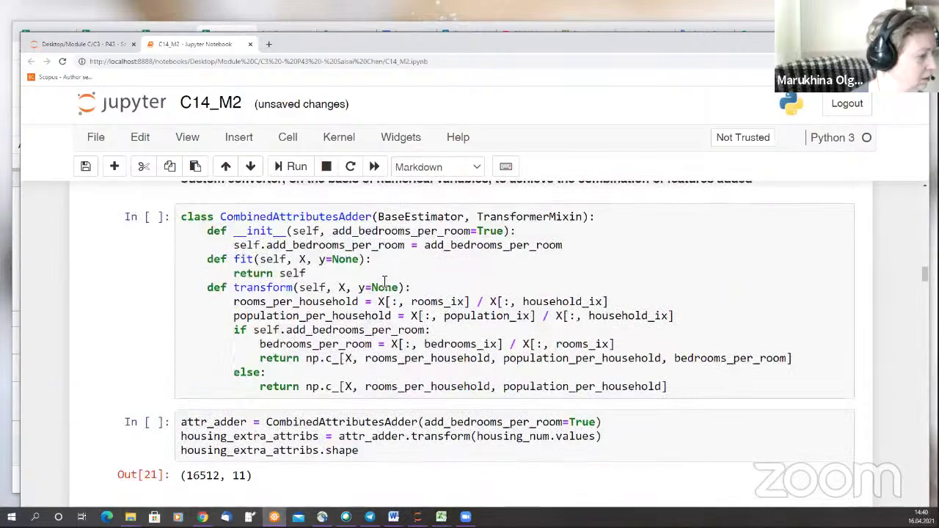
scroll(384, 281, down, 5)
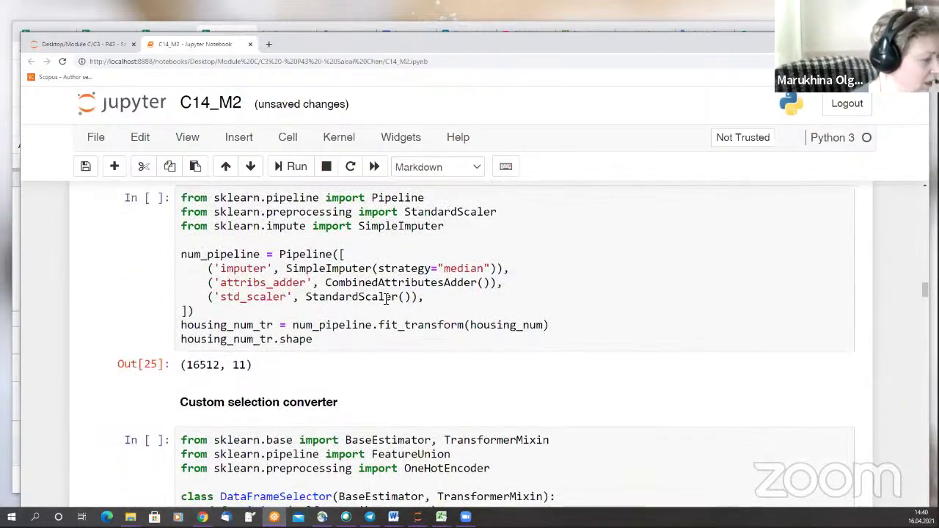
scroll(390, 317, down, 1)
scroll(390, 317, down, 7)
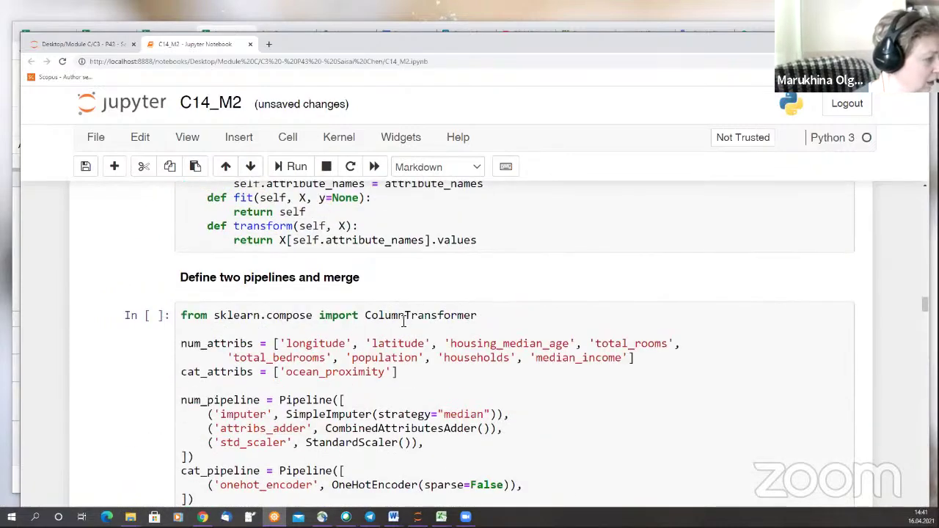
scroll(409, 317, down, 7)
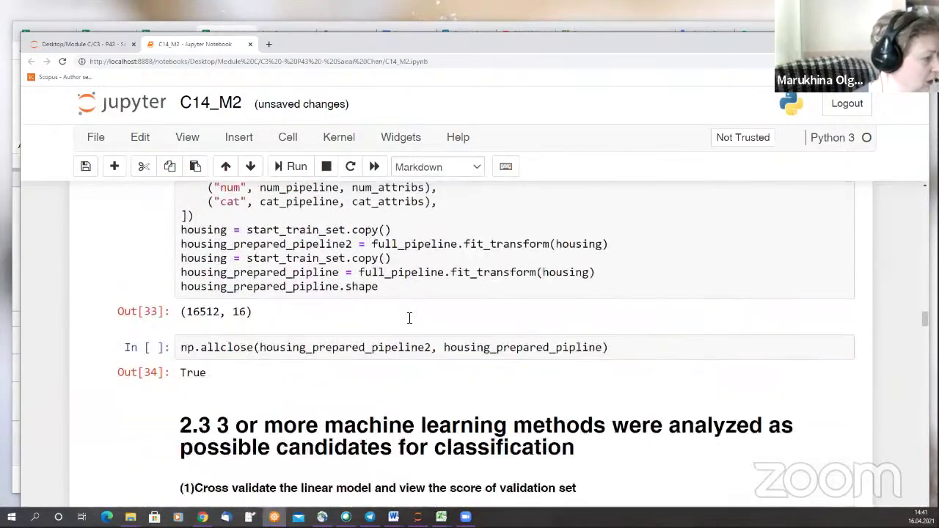
Go back over the notebook's pipelines and sampling code to recheck feature selection and feature impact analysis.
scroll(409, 318, up, 8)
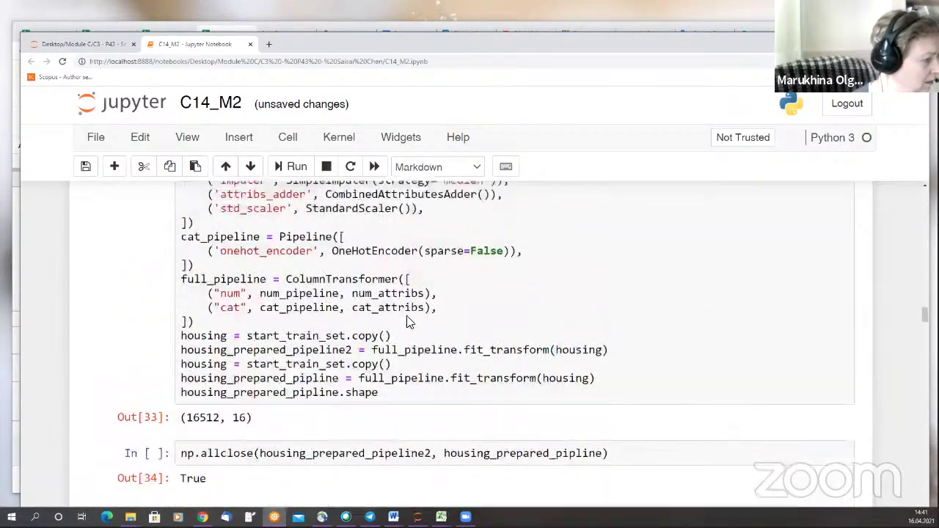
scroll(410, 318, up, 8)
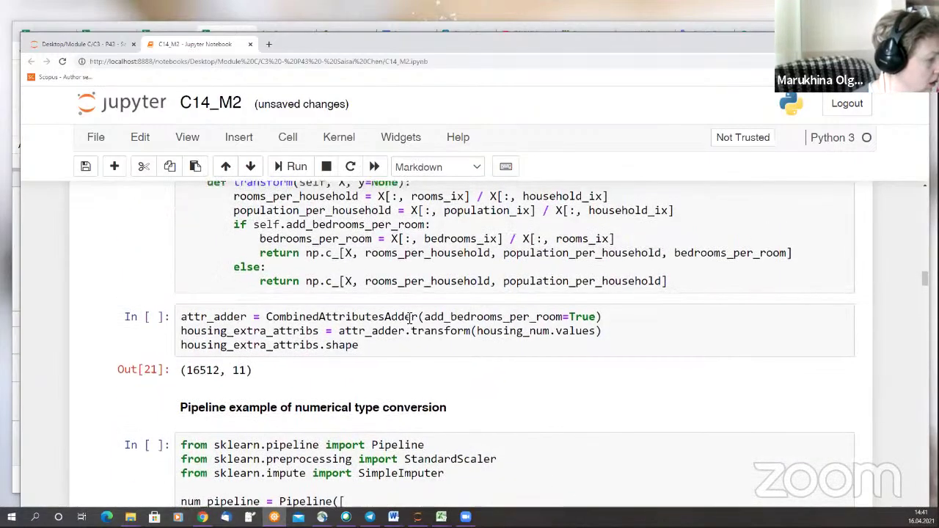
scroll(410, 317, up, 10)
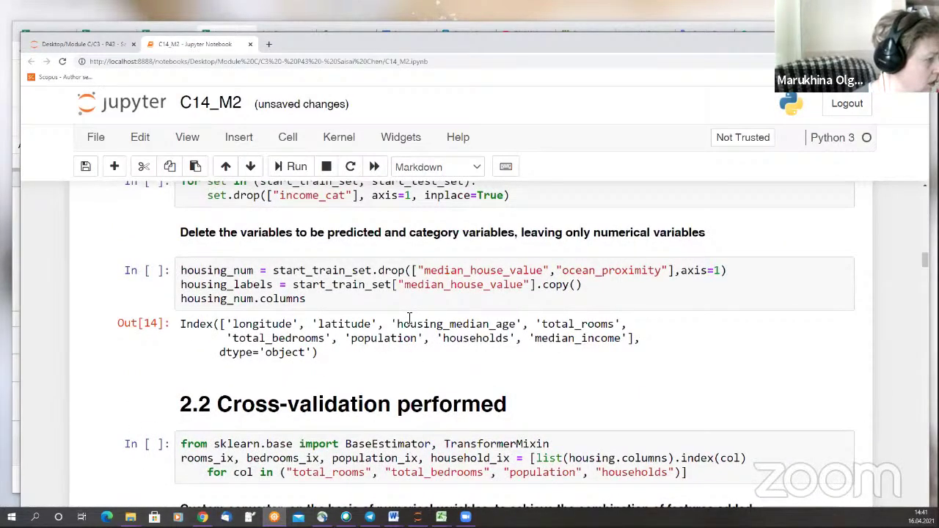
scroll(408, 318, up, 5)
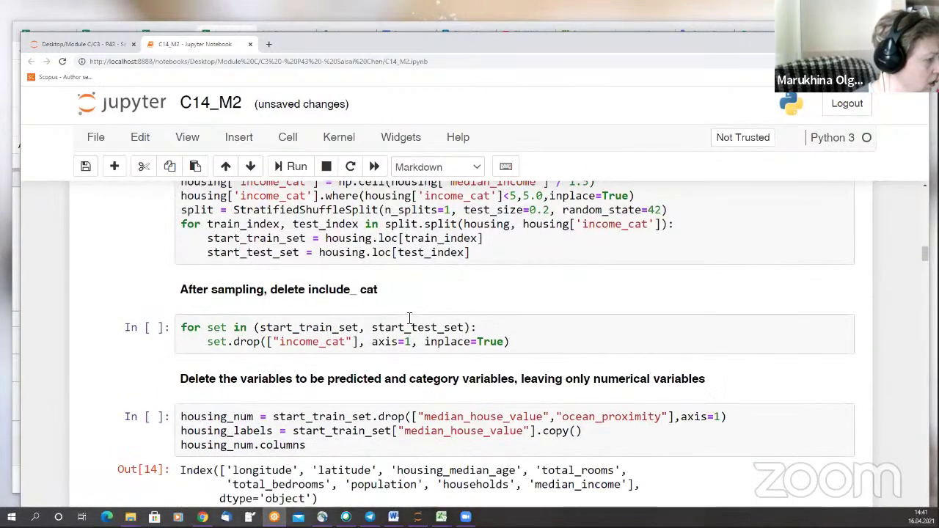
scroll(409, 318, up, 6)
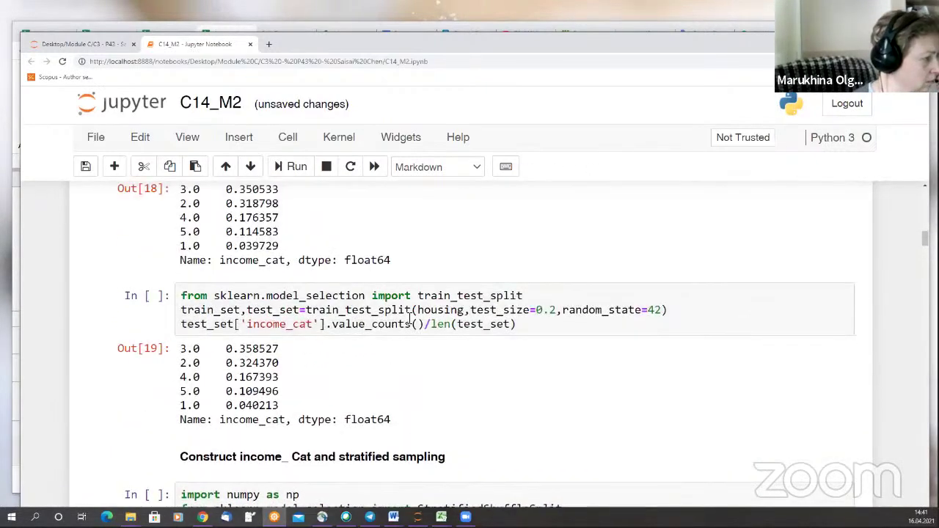
scroll(409, 323, up, 5)
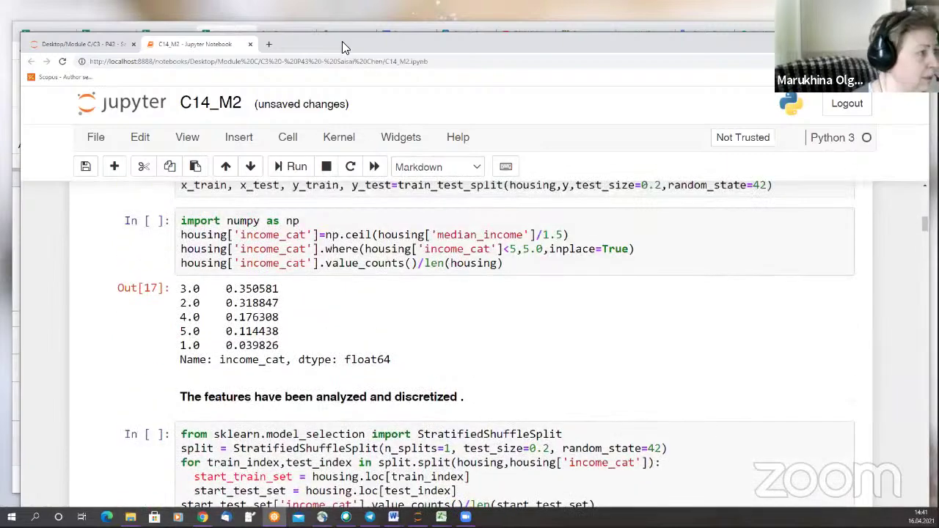
Switch to the assessment spreadsheet and enter 0 in E4 for feature sampling and 0 in E5 for feature impact visualization on sheet C3.
key(alt+Tab)
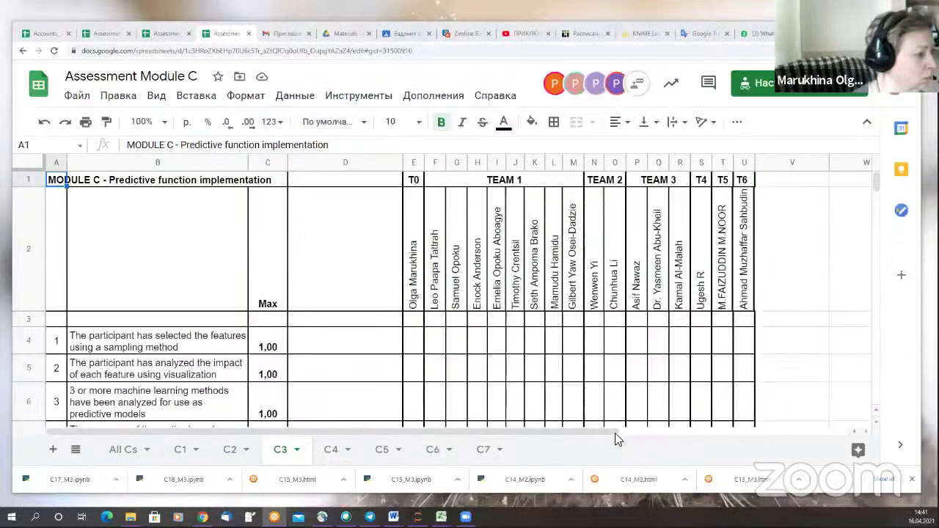
click(410, 341)
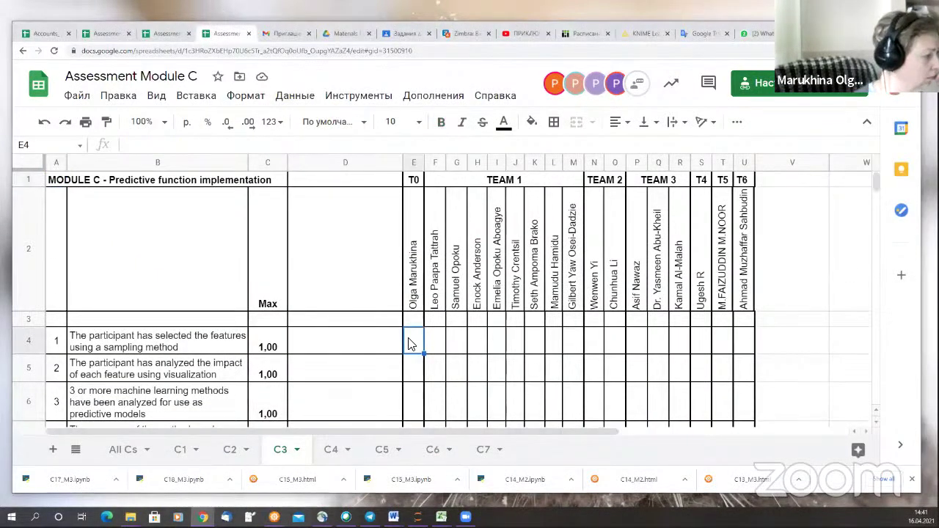
text(0)
key(Return)
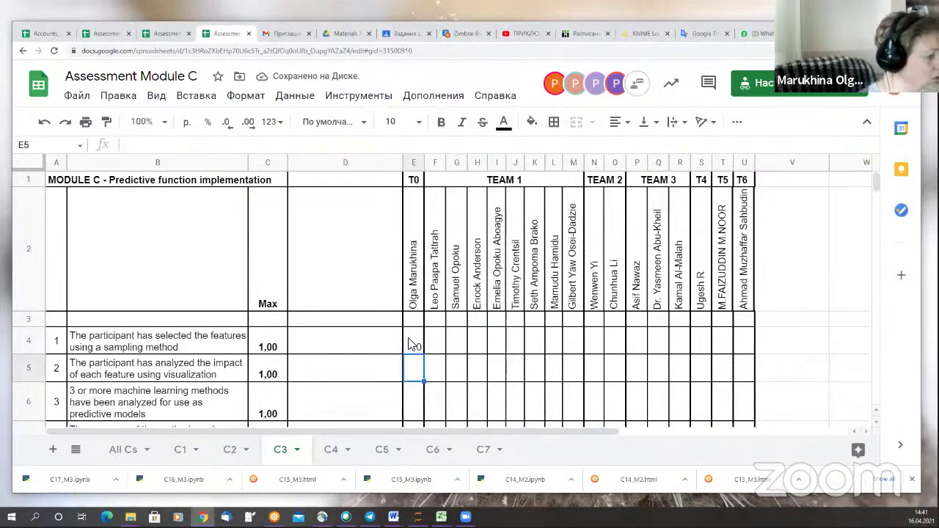
text(0)
key(Return)
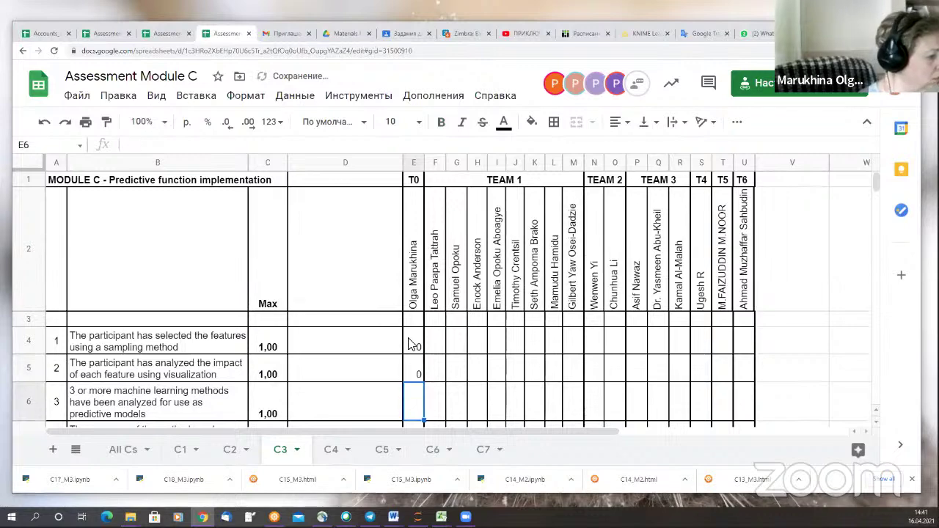
scroll(410, 343, down, 3)
scroll(462, 313, up, 1)
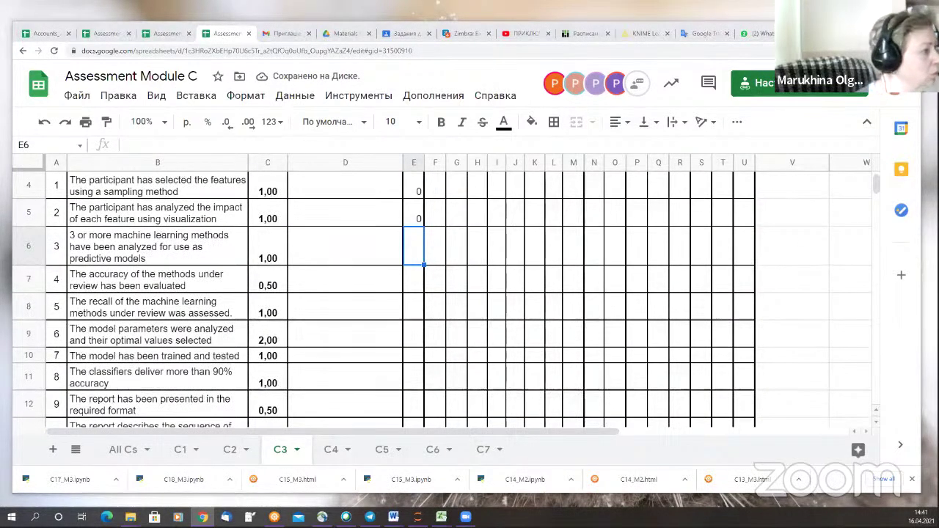
Return to the C14_M2 notebook and examine section 2.3's linear, tree and random forest cross-validation, up to section 2.4 on accuracy.
key(alt+Tab)
scroll(619, 273, down, 8)
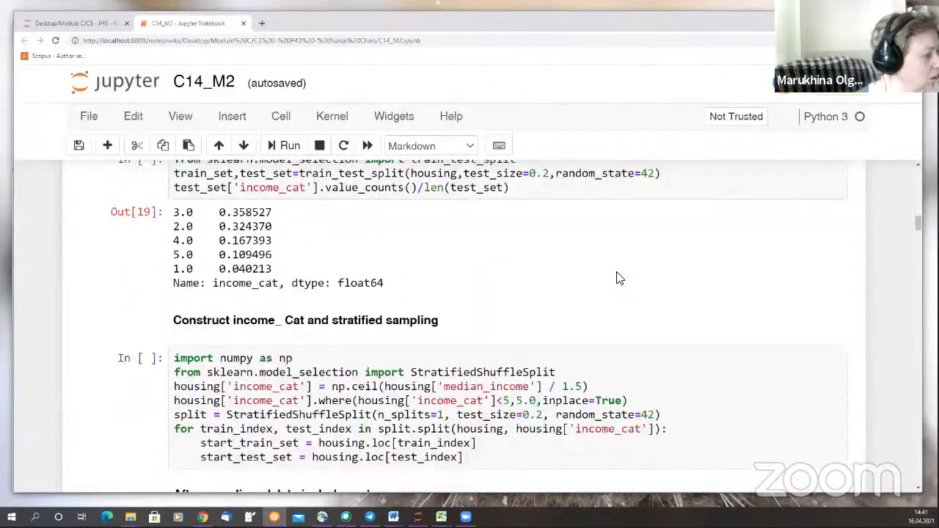
scroll(618, 274, down, 10)
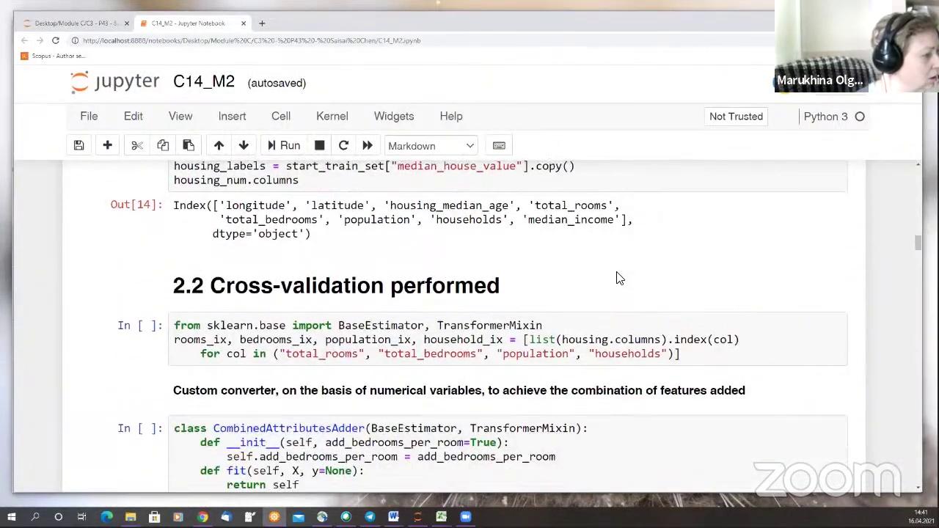
scroll(618, 276, down, 10)
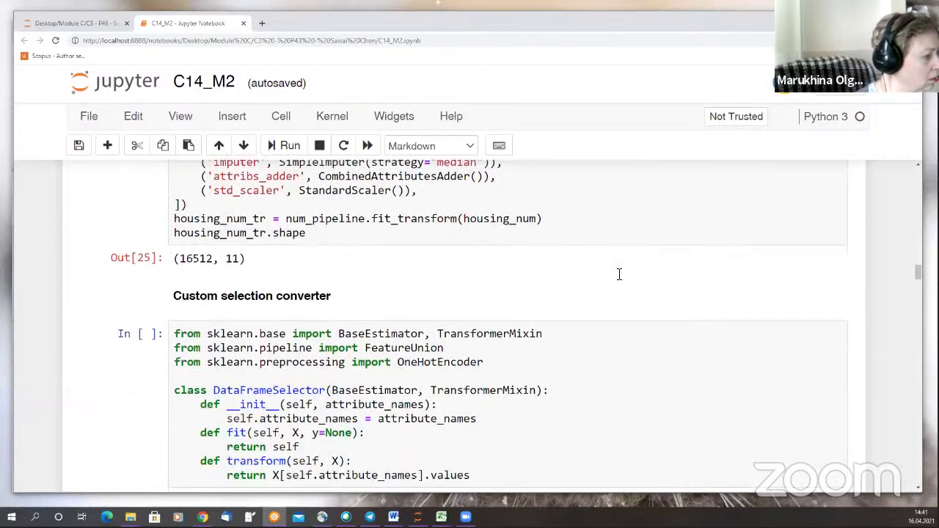
scroll(618, 274, down, 10)
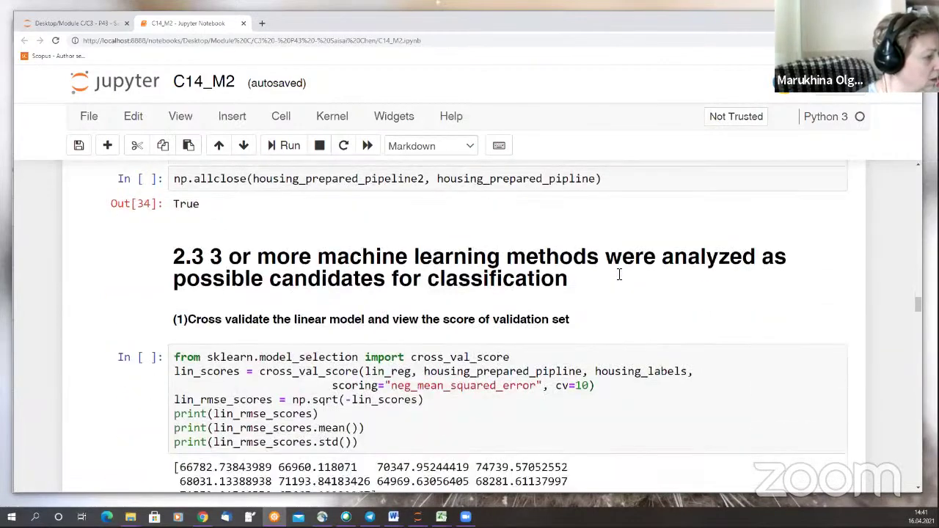
scroll(404, 325, down, 3)
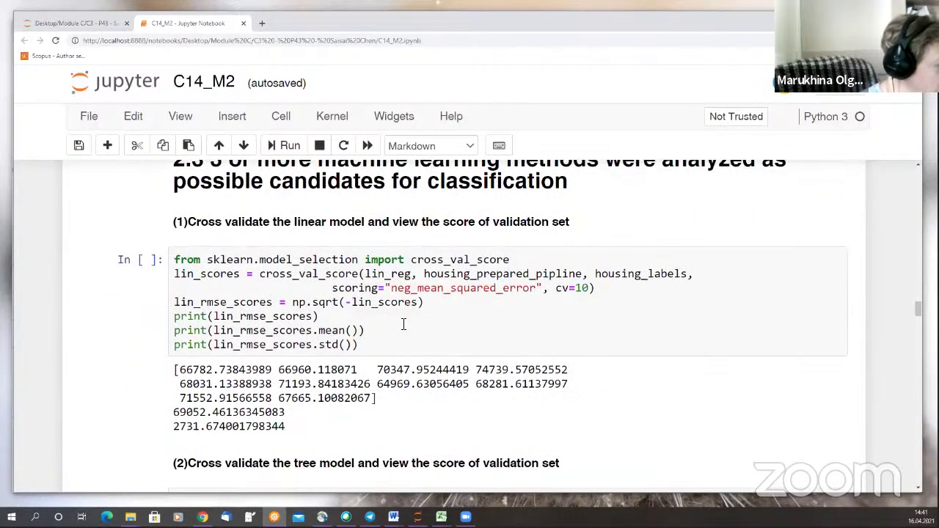
scroll(404, 325, down, 2)
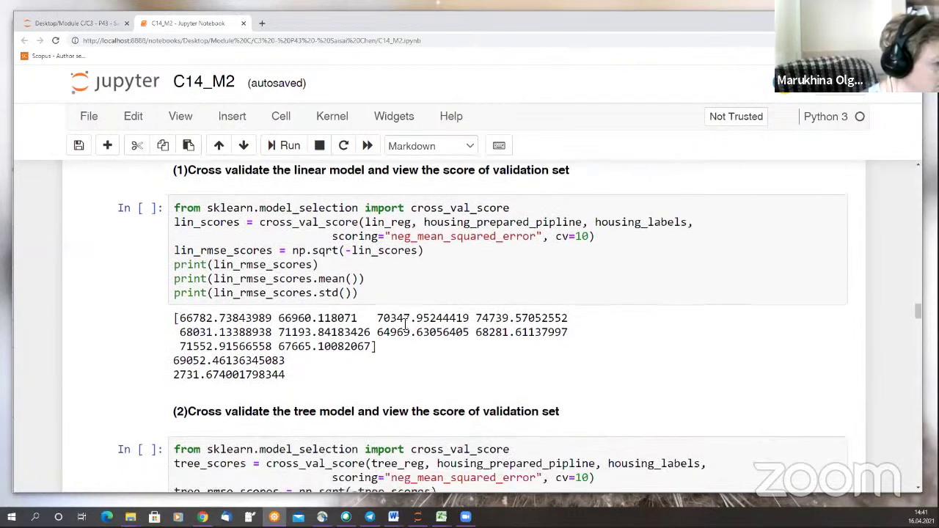
scroll(404, 325, down, 10)
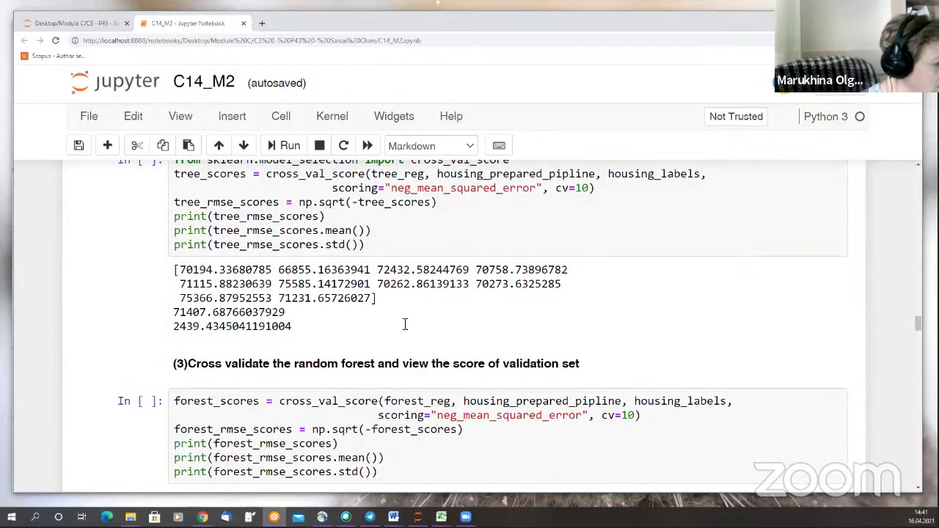
scroll(404, 325, down, 10)
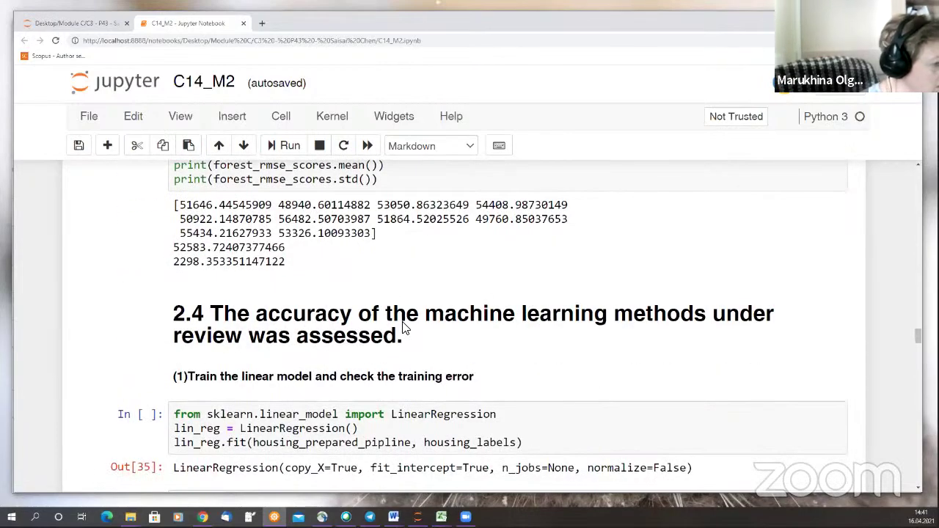
Examine section 2.4's linear, tree and random forest training errors up to section 2.5, and go back to section 2.3.
scroll(404, 325, down, 3)
scroll(317, 293, down, 8)
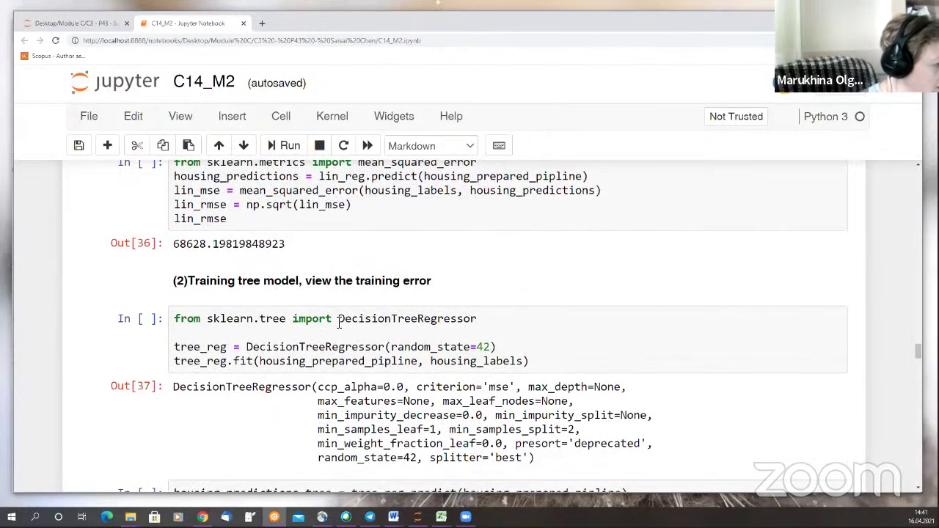
scroll(476, 333, down, 10)
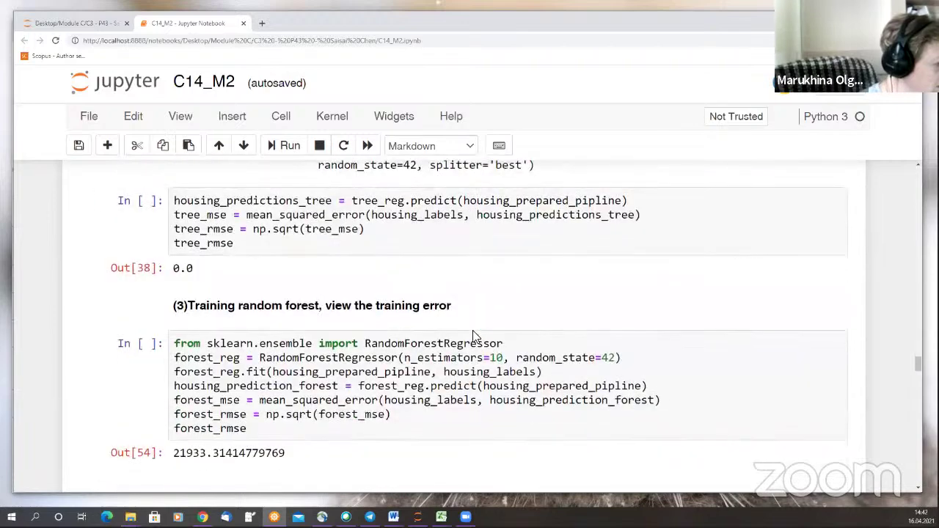
scroll(477, 333, down, 5)
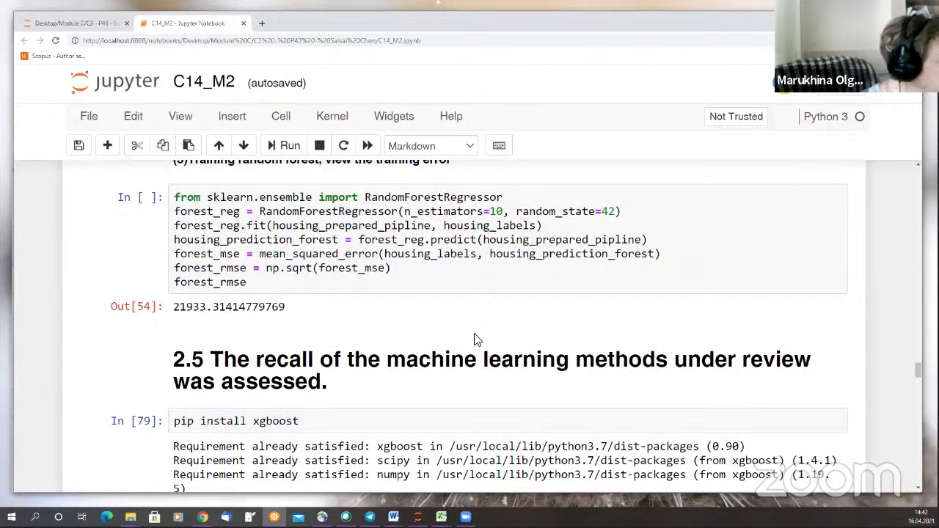
scroll(474, 339, up, 6)
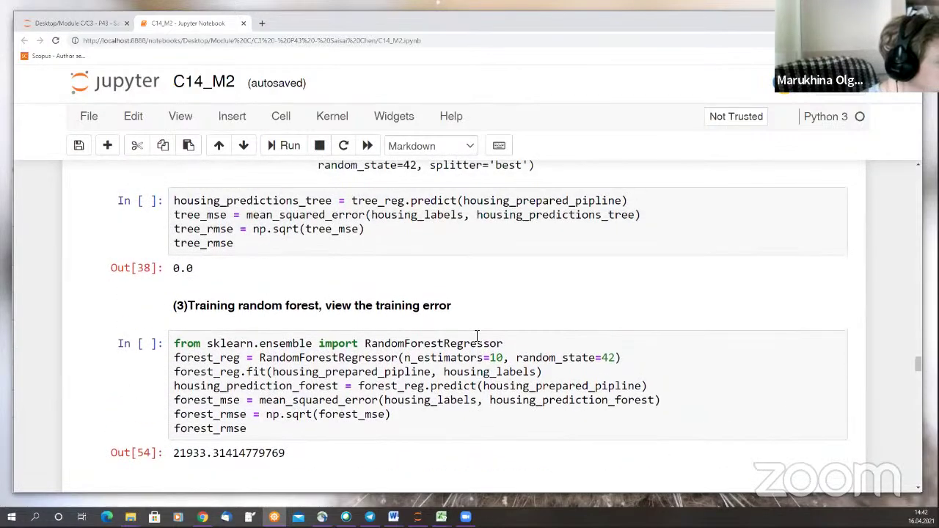
scroll(476, 336, up, 7)
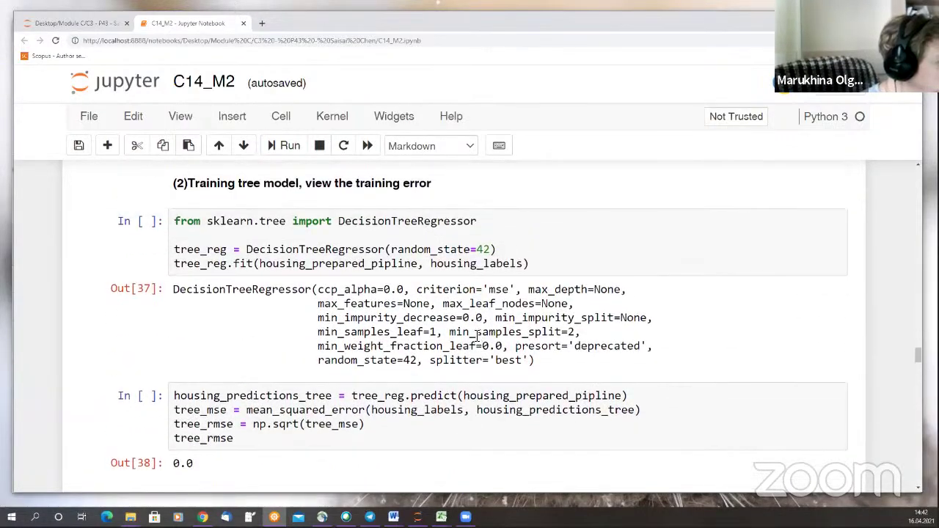
scroll(477, 336, up, 20)
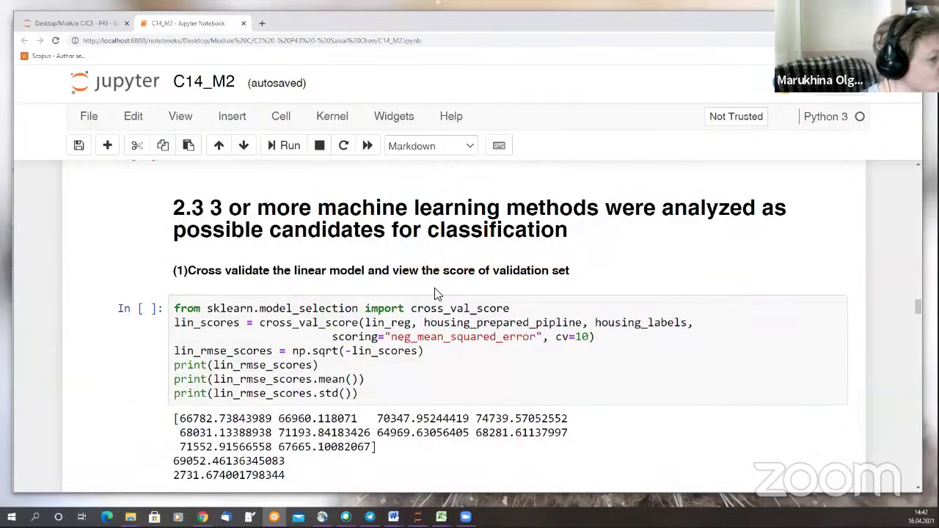
Recheck section 2.3's linear, tree and random forest cross-validation as evidence of three analyzed machine learning methods.
scroll(349, 325, down, 1)
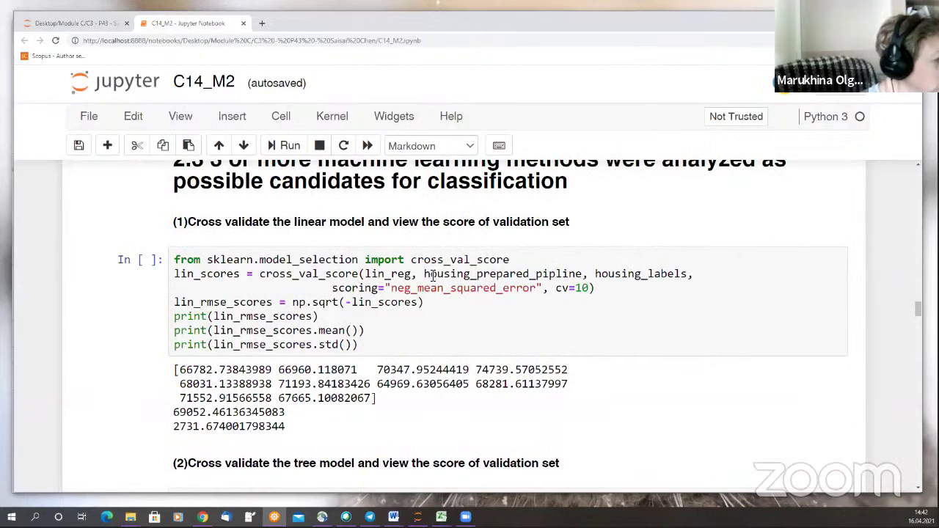
scroll(433, 275, down, 2)
scroll(432, 275, down, 2)
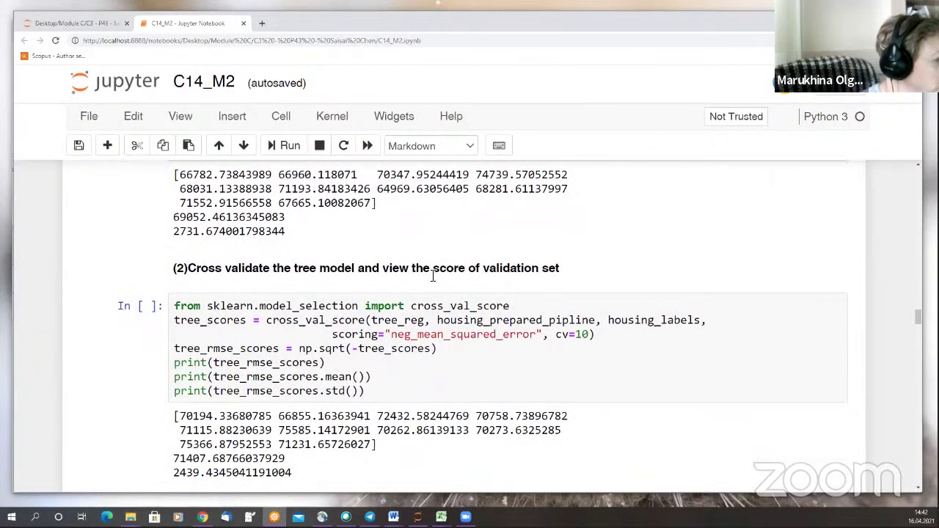
scroll(376, 302, down, 4)
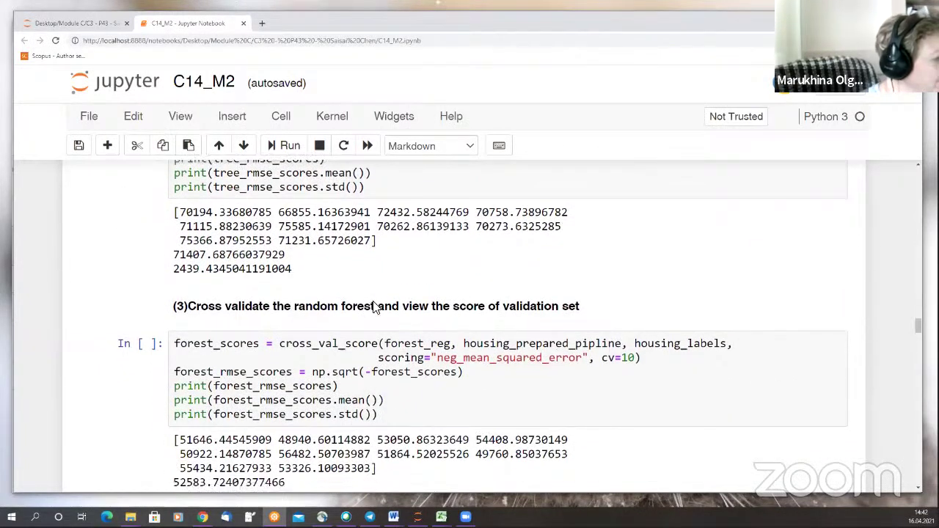
scroll(376, 303, down, 1)
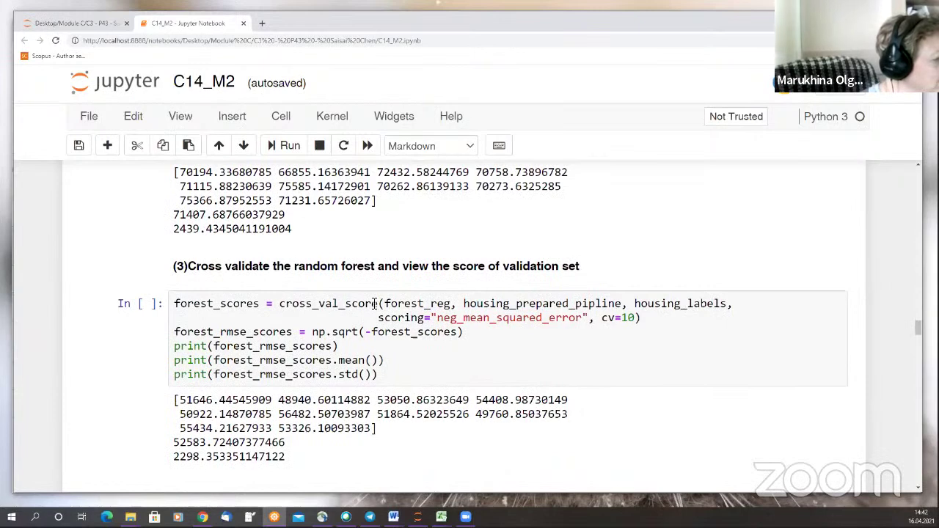
scroll(374, 304, down, 3)
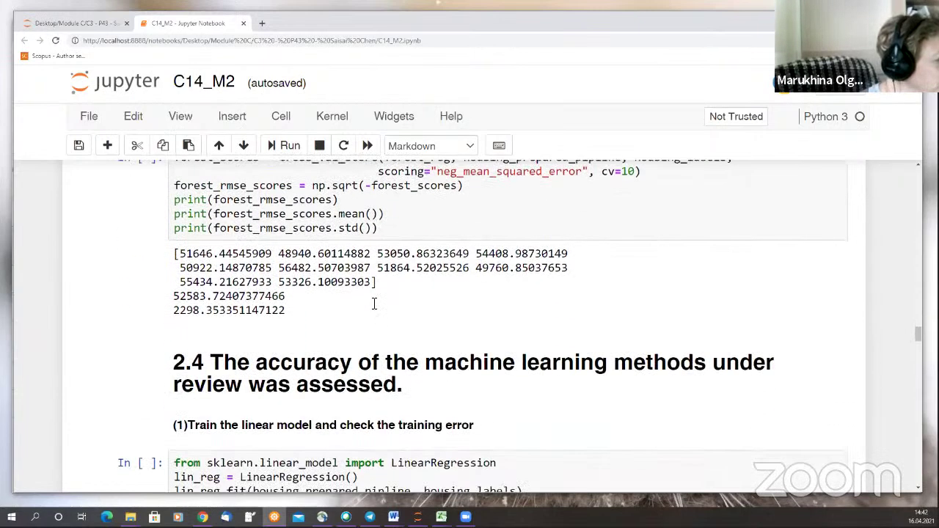
scroll(375, 304, up, 3)
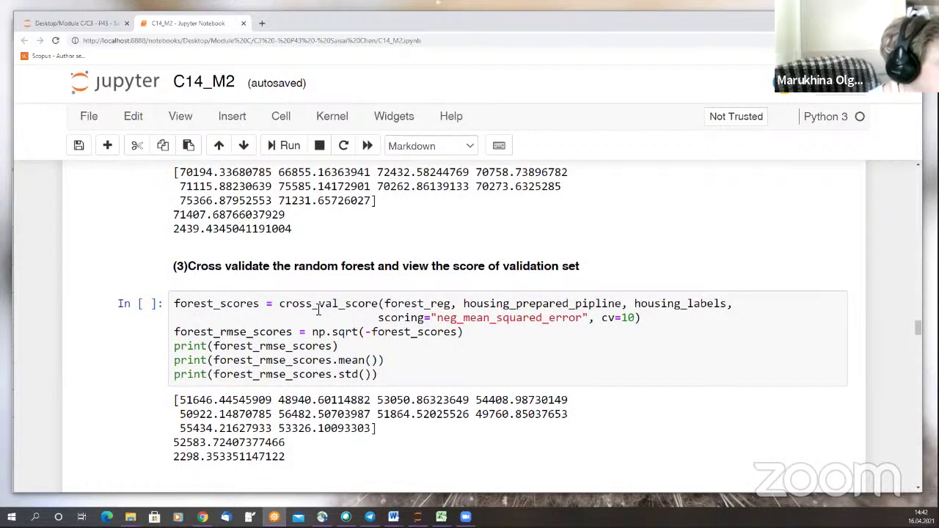
scroll(319, 309, up, 1)
scroll(319, 309, down, 1)
scroll(319, 308, down, 5)
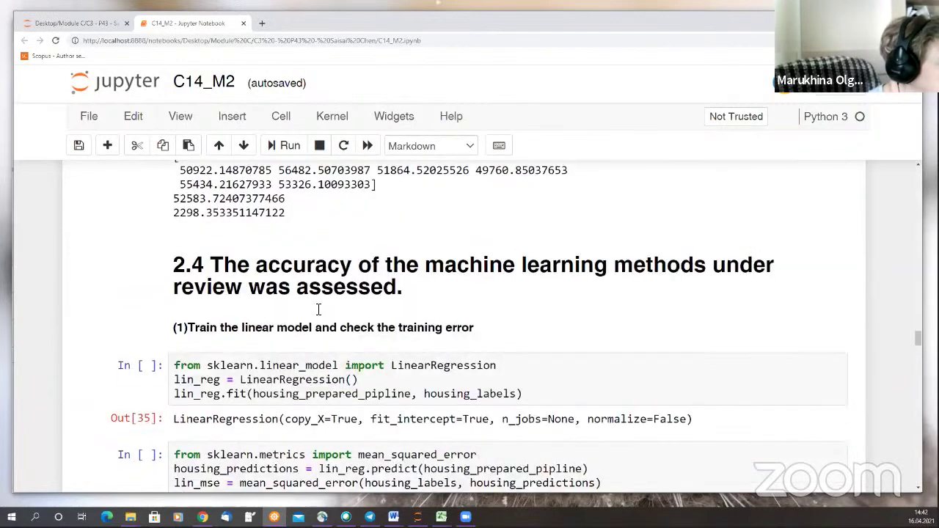
scroll(318, 310, up, 9)
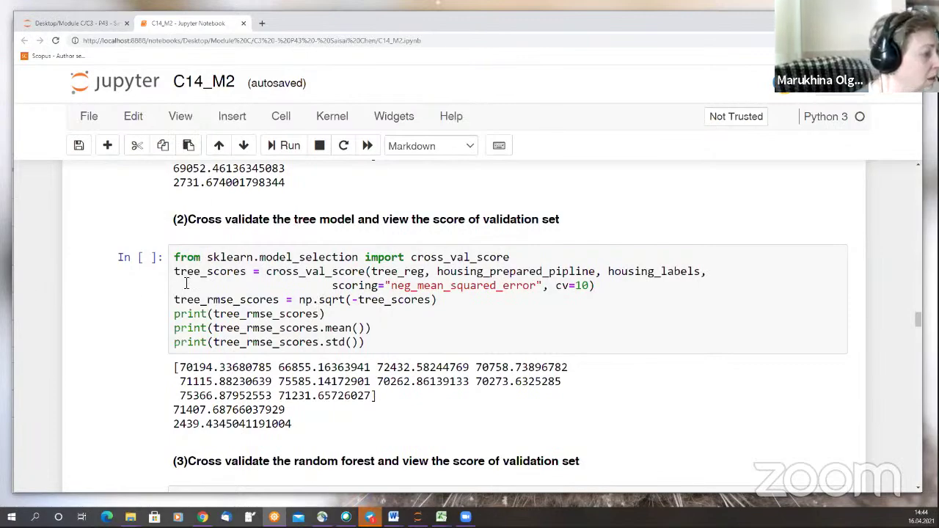
scroll(186, 286, up, 10)
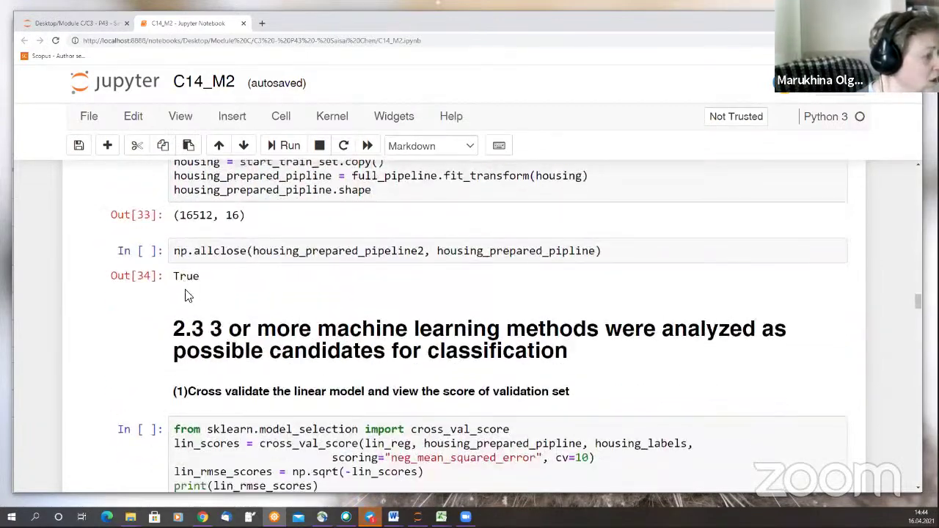
scroll(186, 295, down, 2)
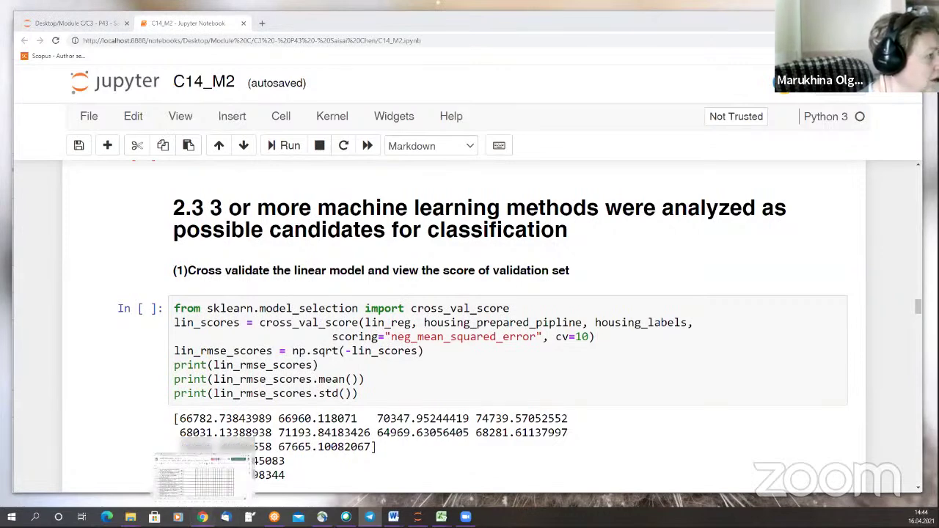
Switch to the Google Classroom course and open the student works for Module C. Regression recovery (homework).
click(213, 469)
click(409, 33)
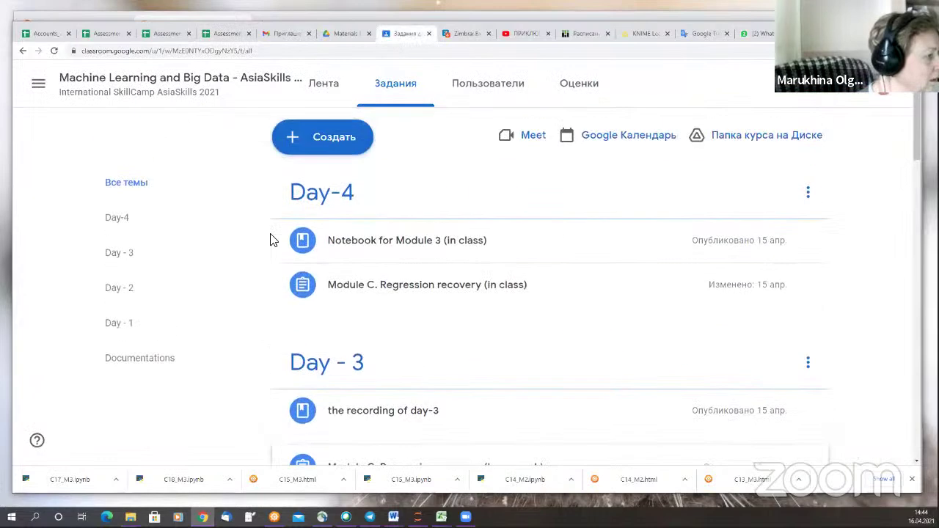
click(341, 370)
scroll(341, 367, down, 3)
scroll(341, 367, up, 2)
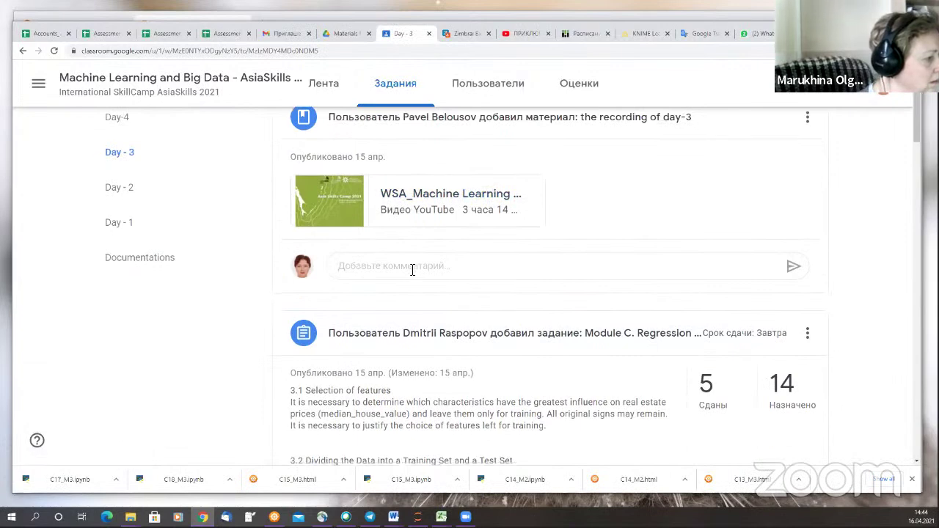
scroll(411, 269, down, 2)
scroll(196, 217, up, 3)
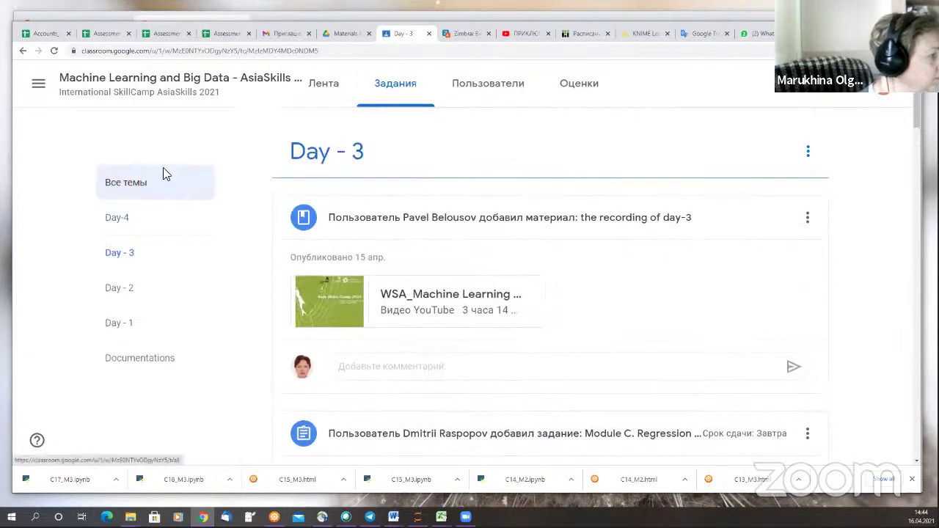
click(320, 84)
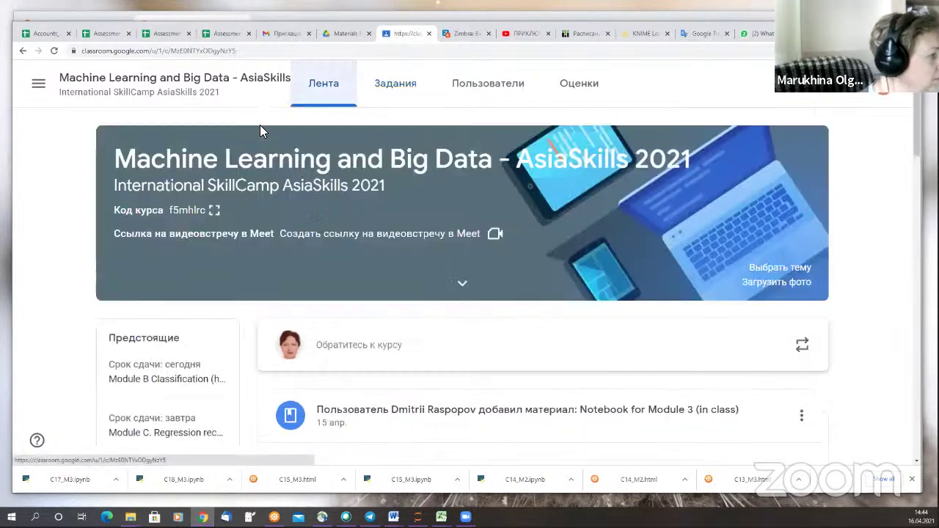
click(144, 433)
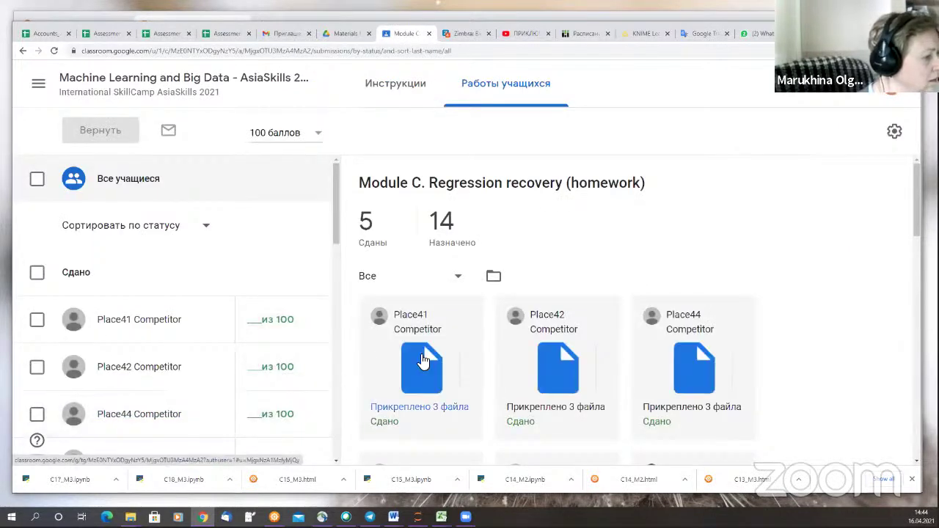
Look through the homework submissions, checking assessment sheet C3 in between, and open the work submitted by Place44.
scroll(422, 359, down, 2)
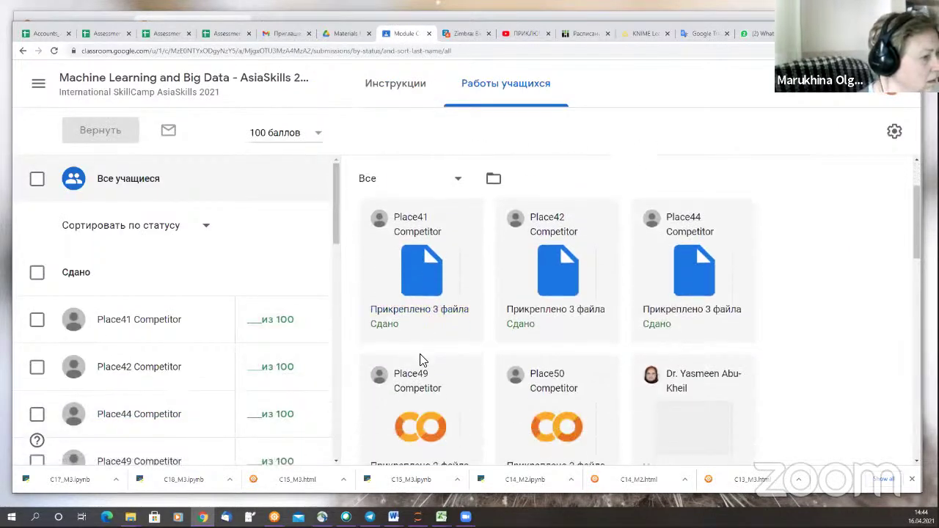
scroll(422, 359, up, 1)
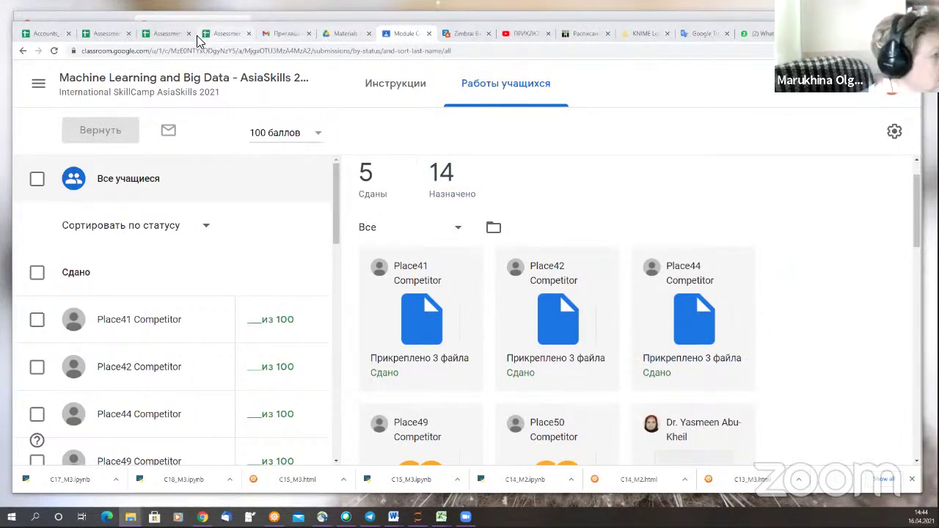
click(224, 35)
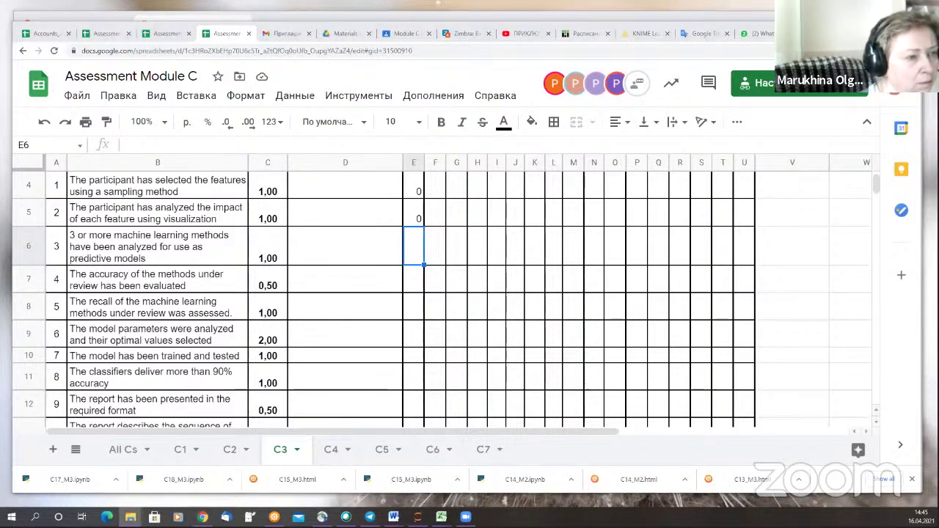
click(406, 34)
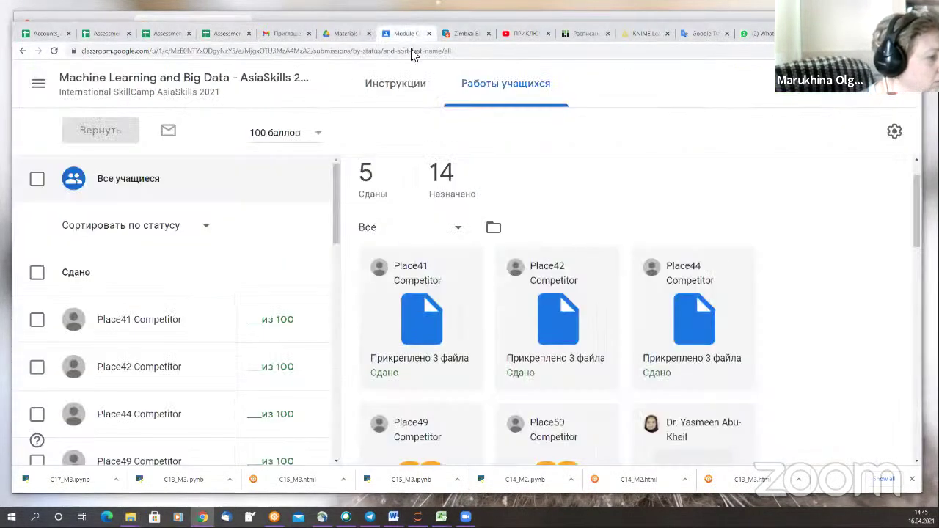
scroll(557, 337, down, 1)
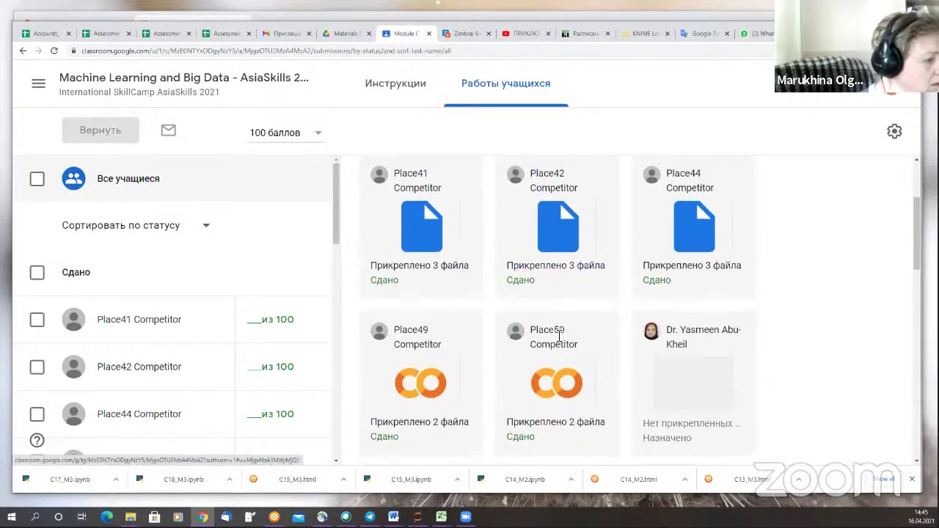
scroll(559, 336, up, 1)
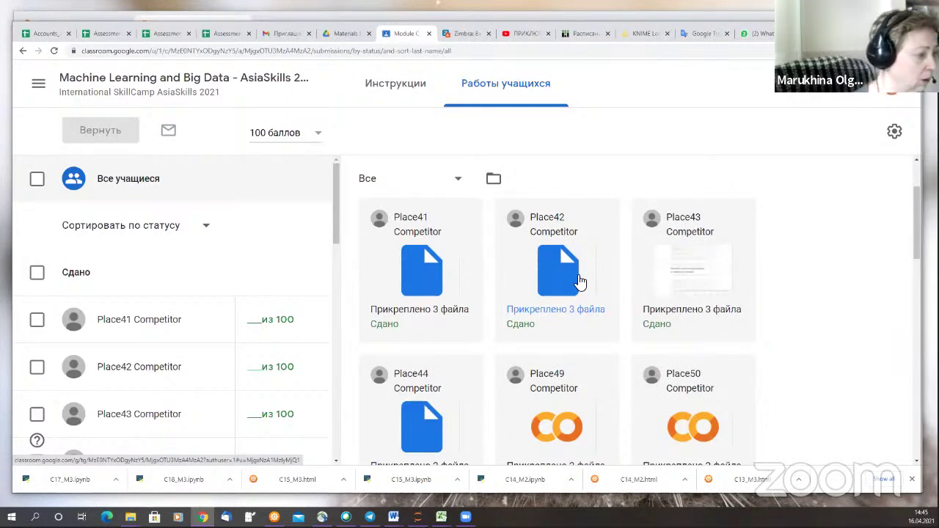
scroll(390, 325, down, 1)
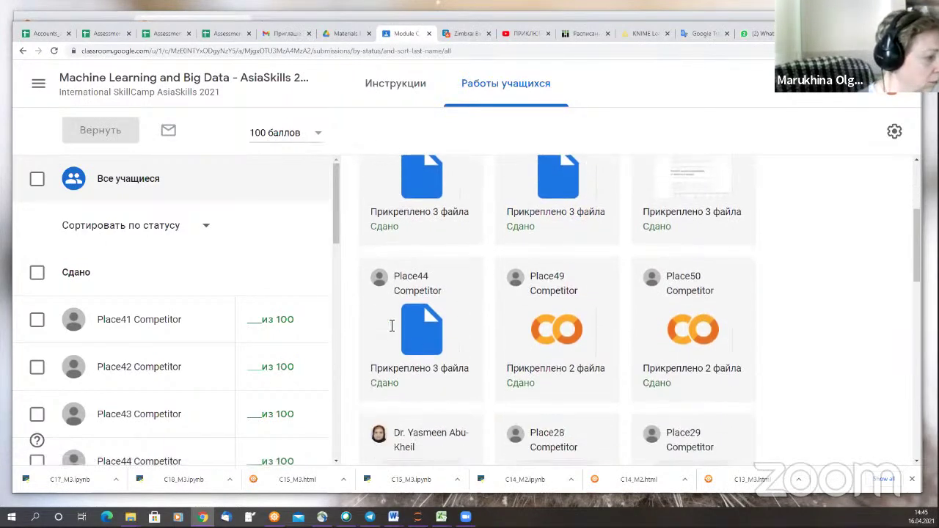
click(407, 372)
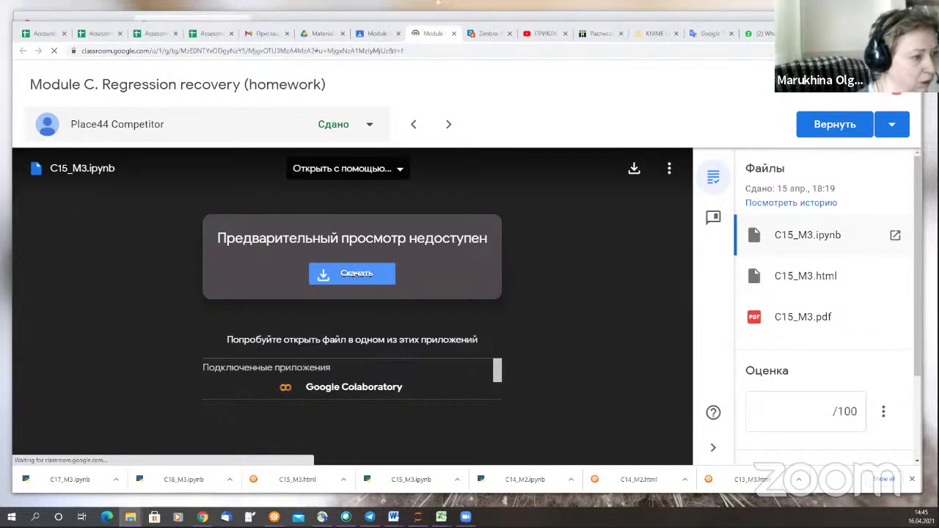
Download Place44's notebook C15_M3.ipynb and show it in the Downloads folder.
click(634, 277)
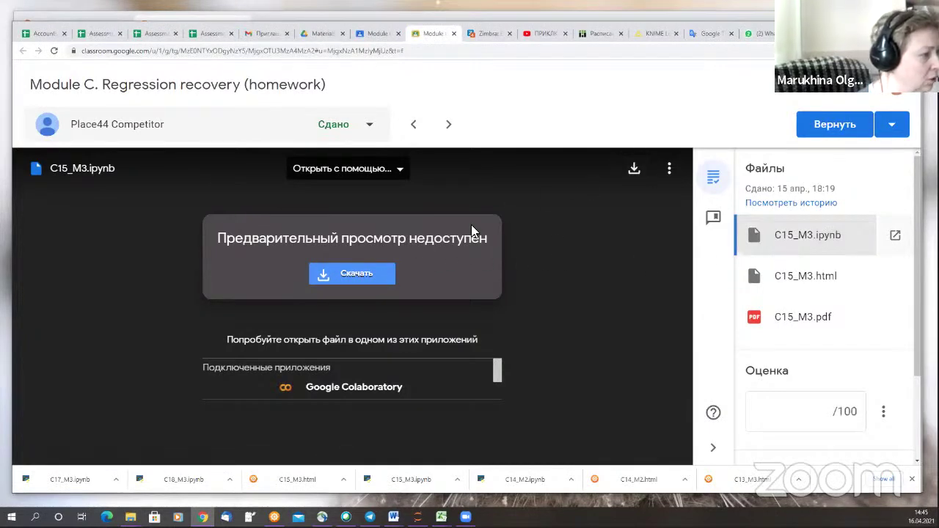
click(362, 276)
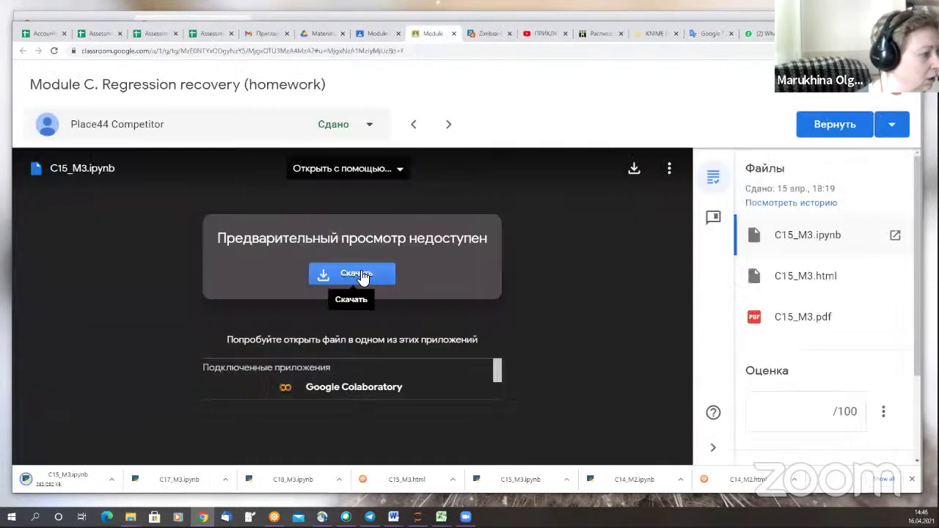
click(116, 479)
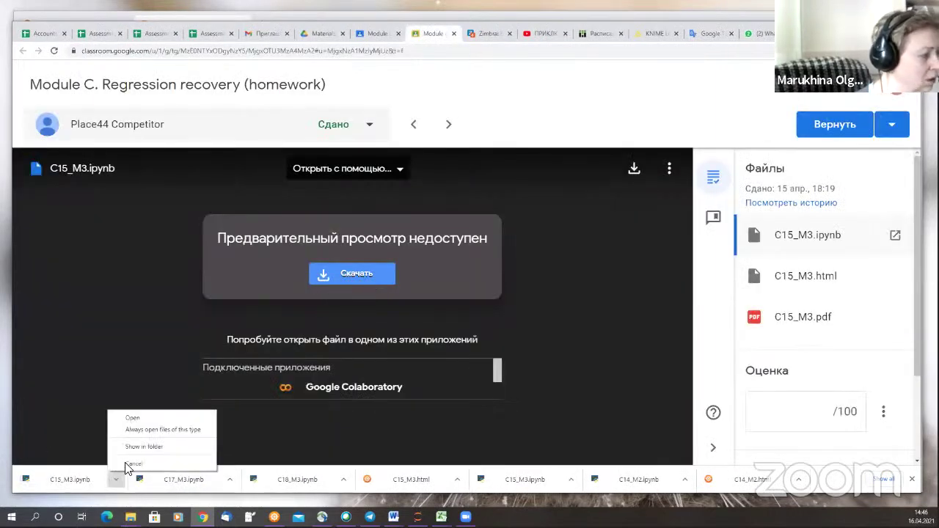
click(137, 448)
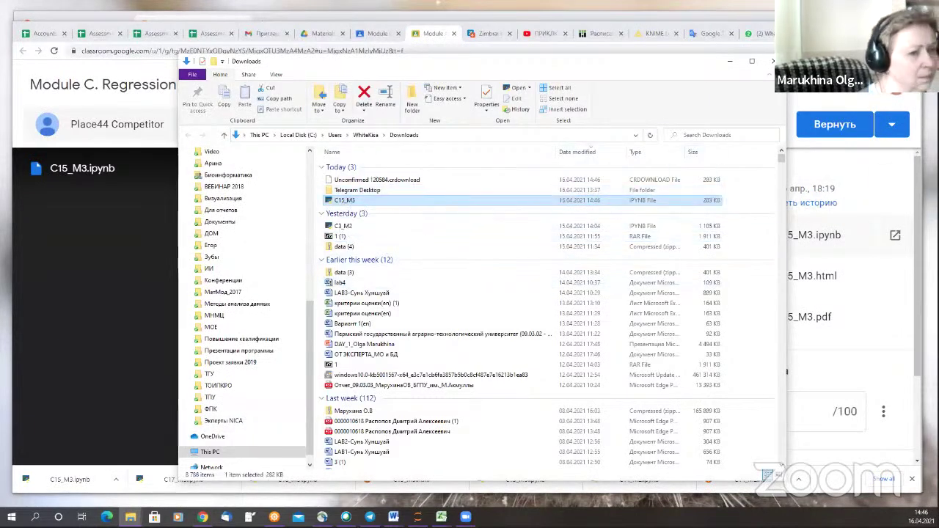
Return to Place44's Classroom submission, download C15_M3.html and show it in the Downloads folder.
click(430, 36)
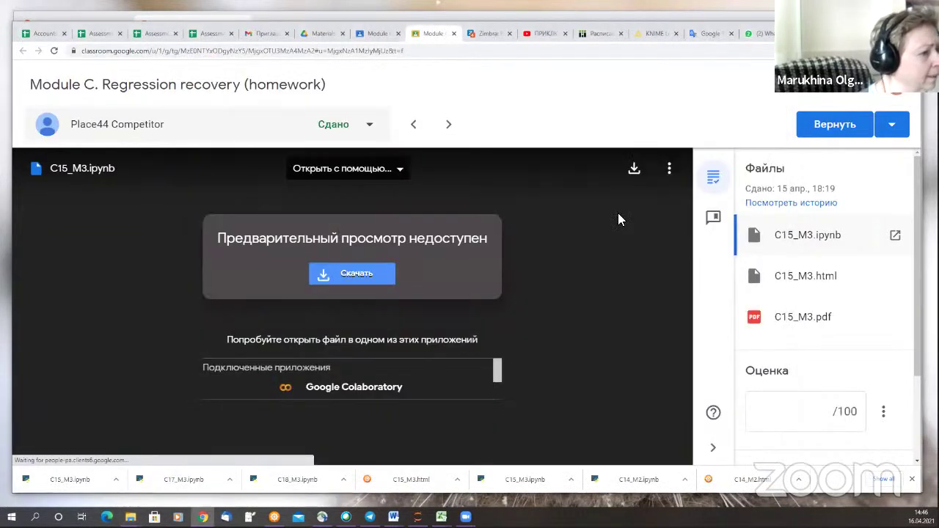
click(812, 283)
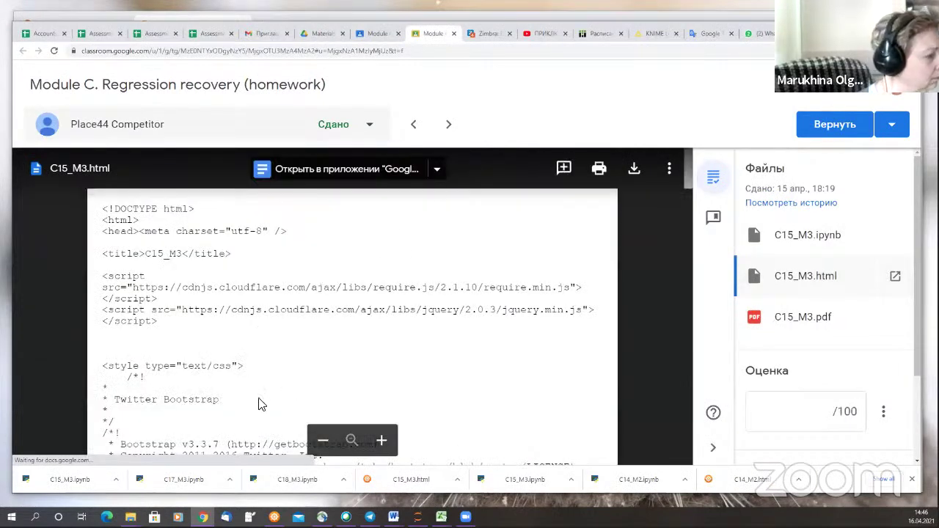
click(634, 168)
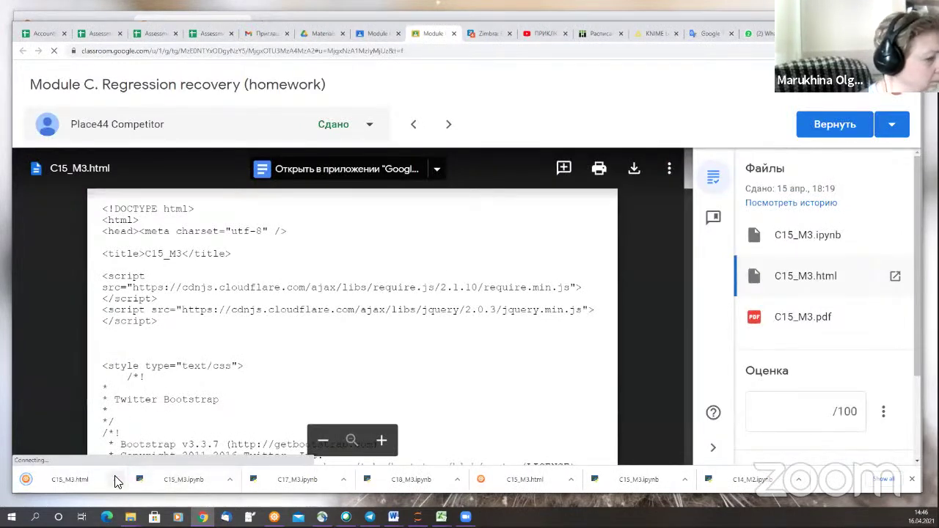
click(115, 481)
click(131, 447)
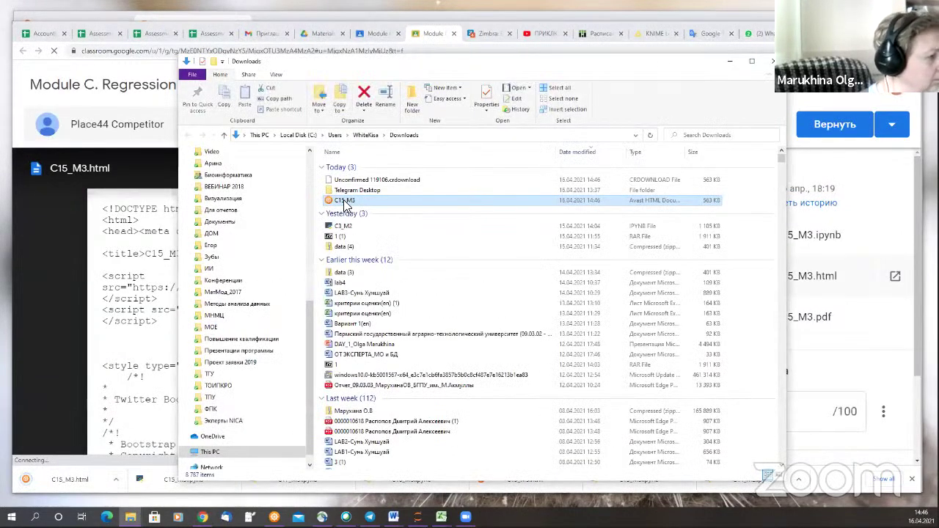
click(730, 61)
click(772, 324)
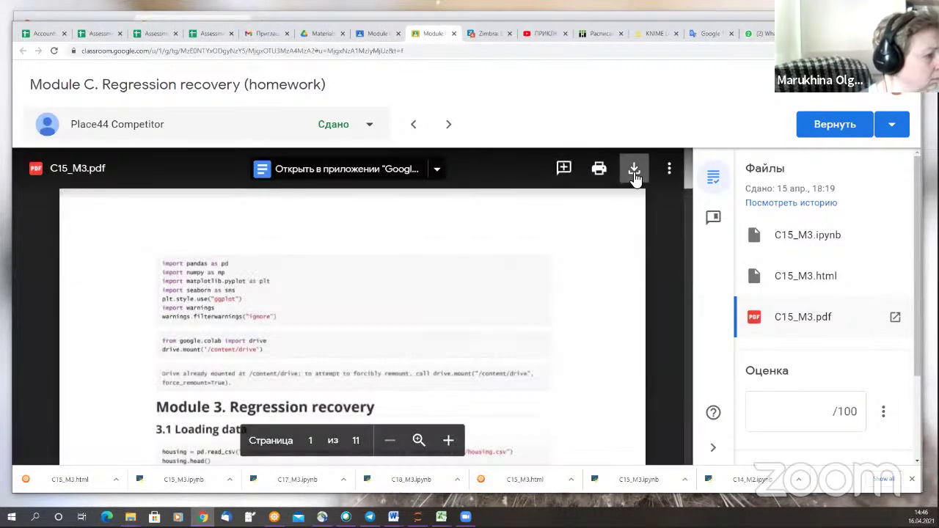
click(634, 169)
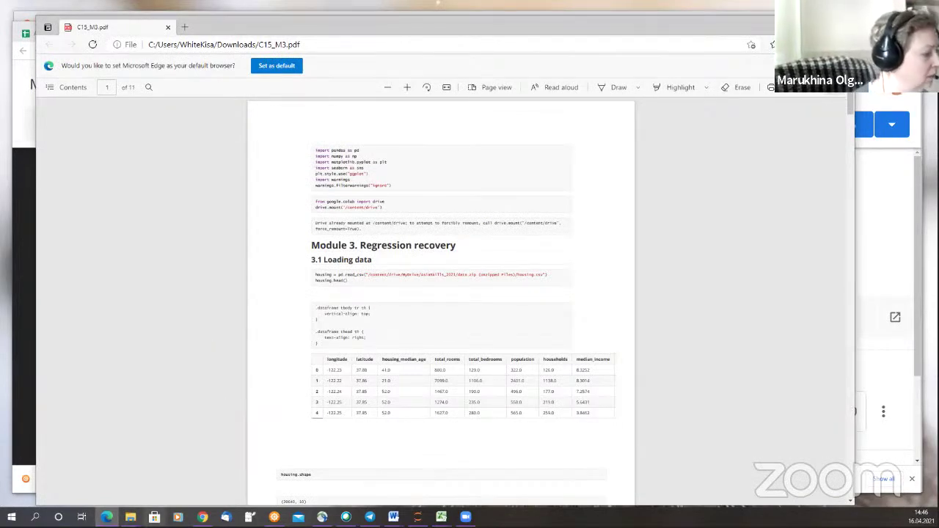
Remove the C15_M3 PDF from the Downloads folder, and close the folder window and the PDF viewer.
mouse_move(131, 516)
click(122, 484)
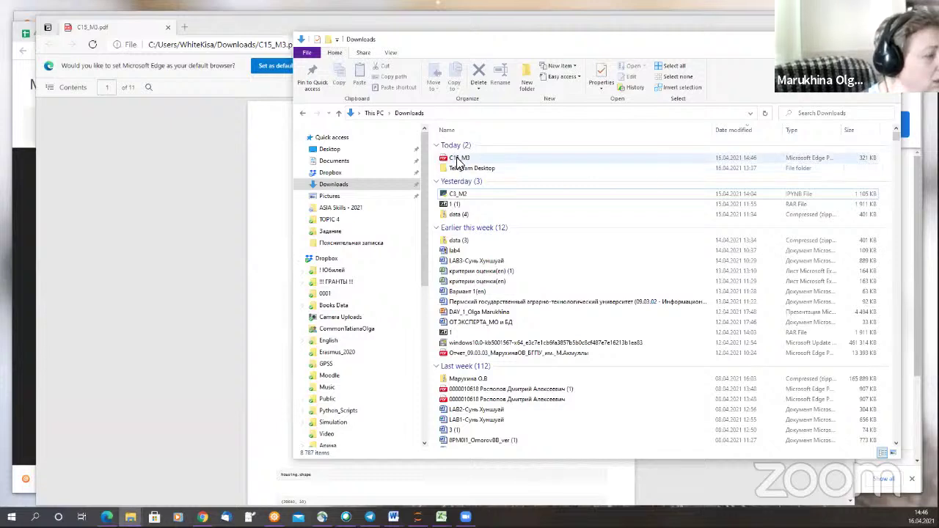
click(458, 161)
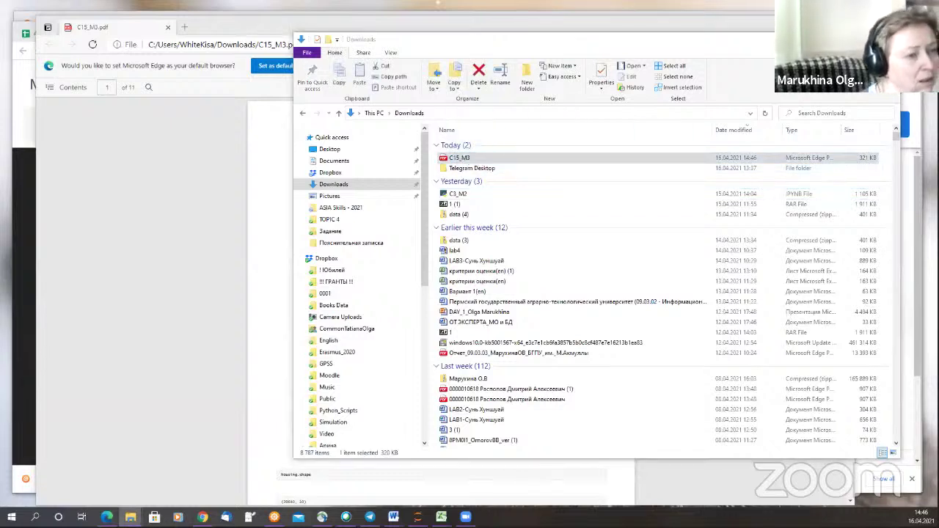
key(Delete)
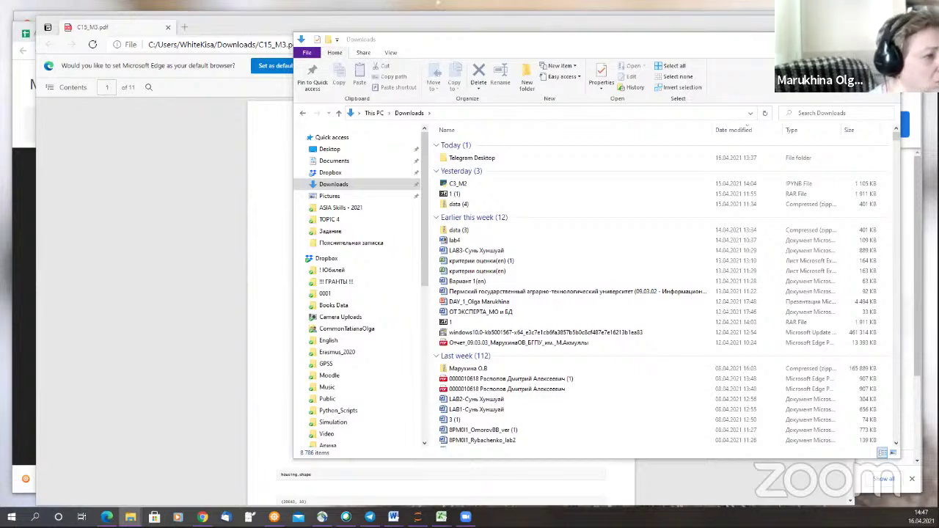
key(alt+F4)
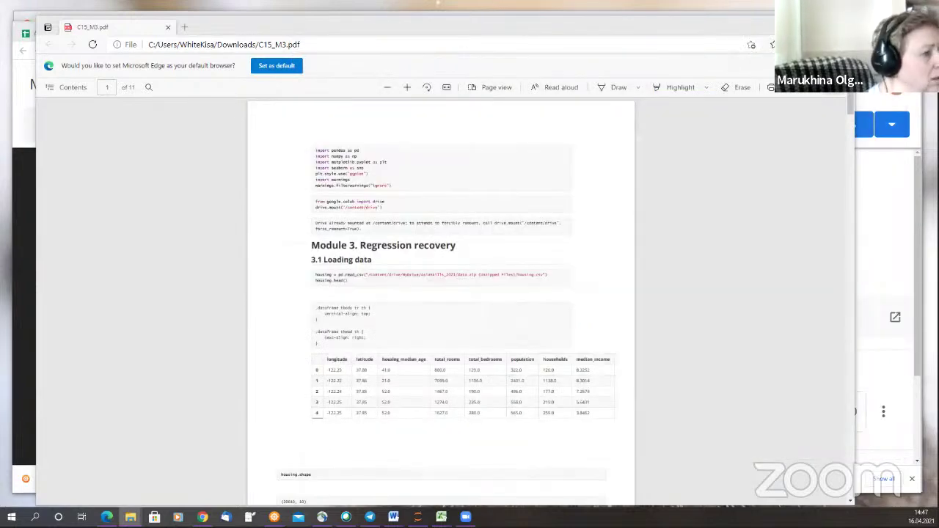
key(alt+F4)
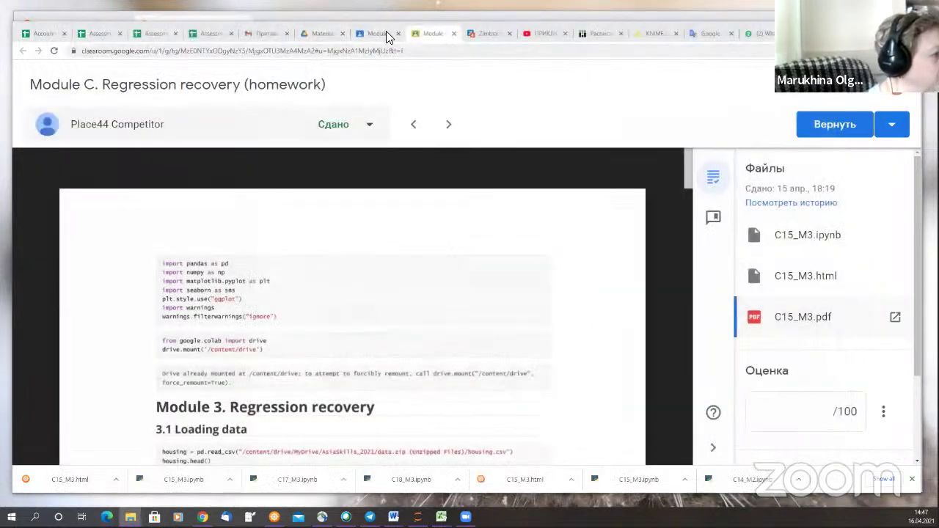
Close the submission page and open the C3 - P43 folder inside Module C on Google Drive.
click(453, 33)
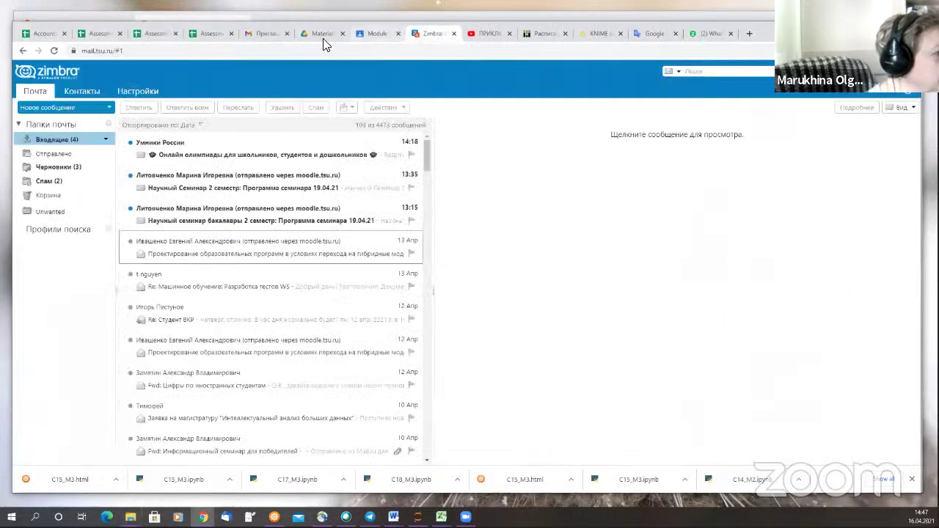
click(320, 33)
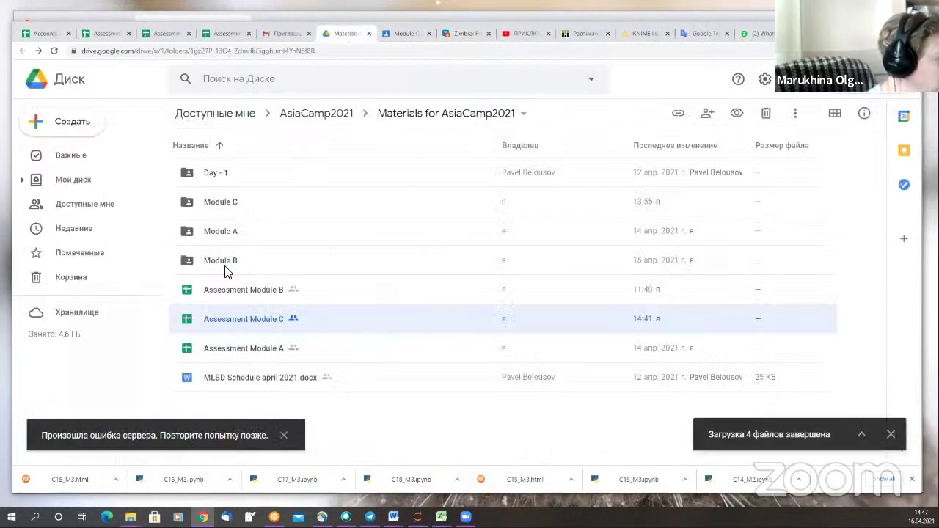
double_click(225, 208)
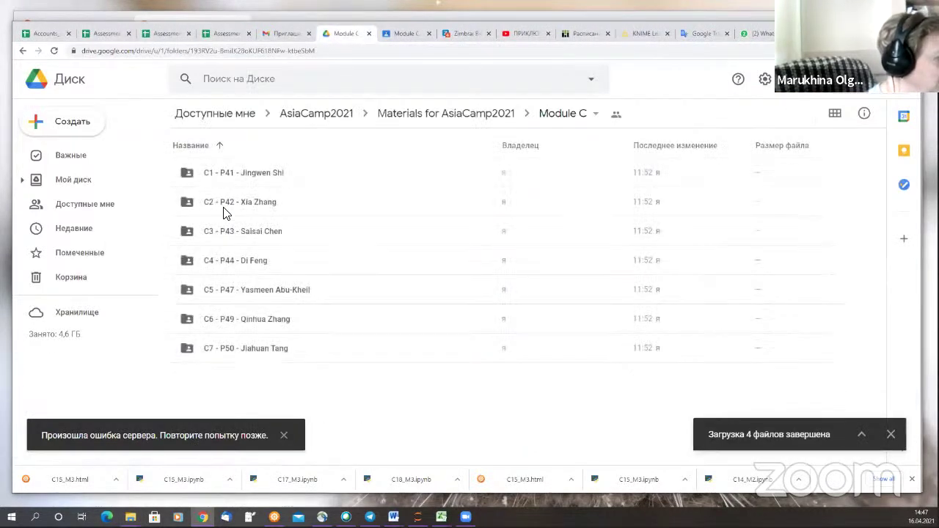
click(228, 234)
double_click(229, 234)
Replace the three C14_M2 files in the C3 - P43 Drive folder with the downloaded C15_M3 files.
drag(334, 281, 216, 174)
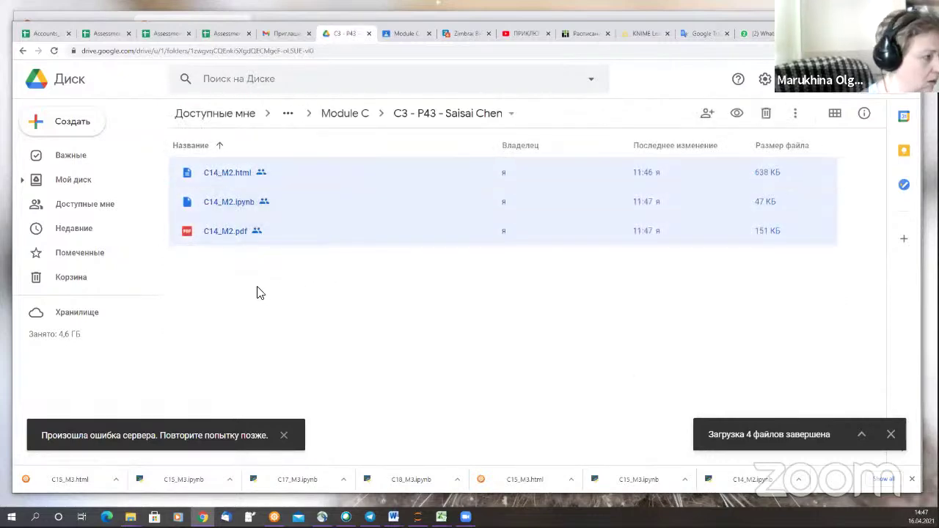
key(Delete)
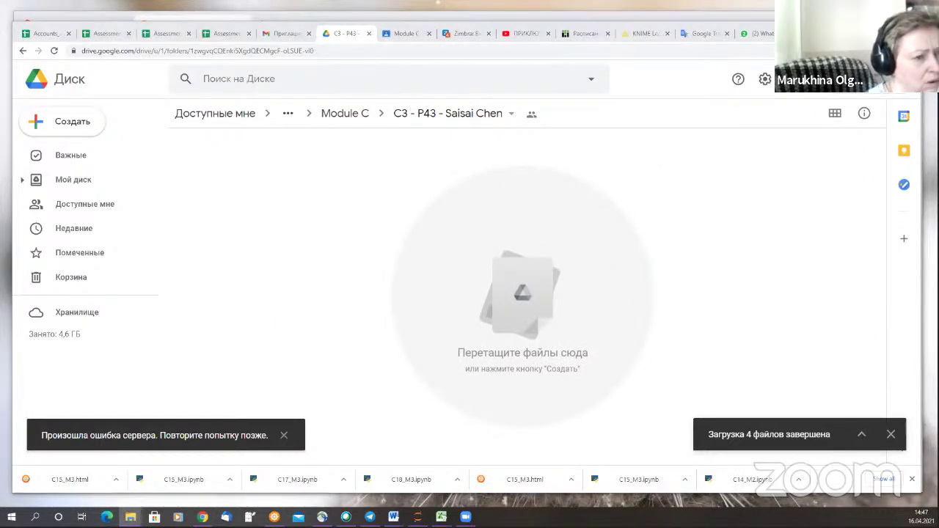
drag(566, 122, 294, 234)
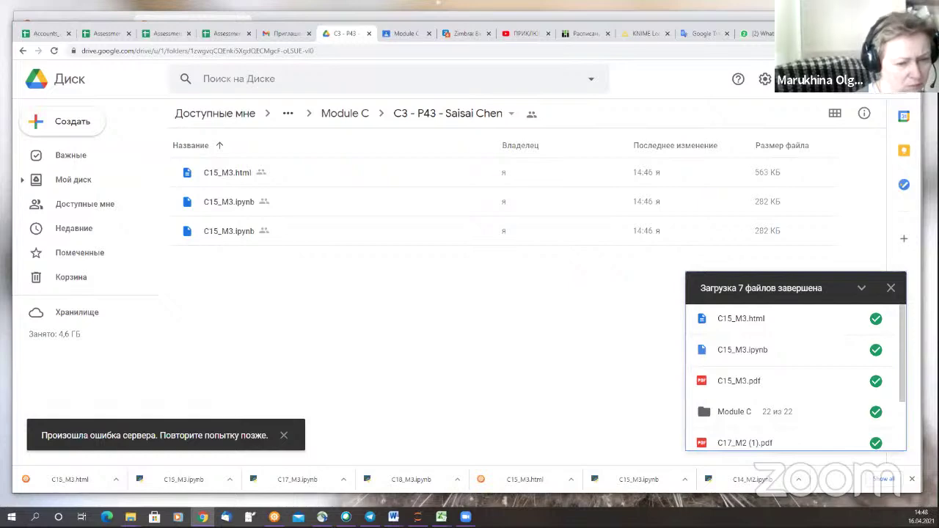
Switch to Jupyter, close the C14_M2 notebook and reopen the C3 - P43 folder to reload its file list.
key(alt+Tab)
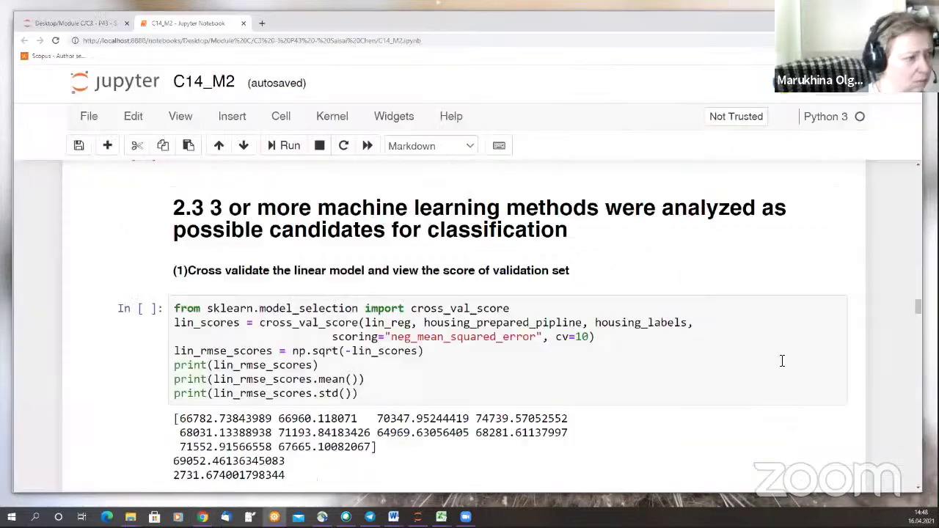
click(243, 25)
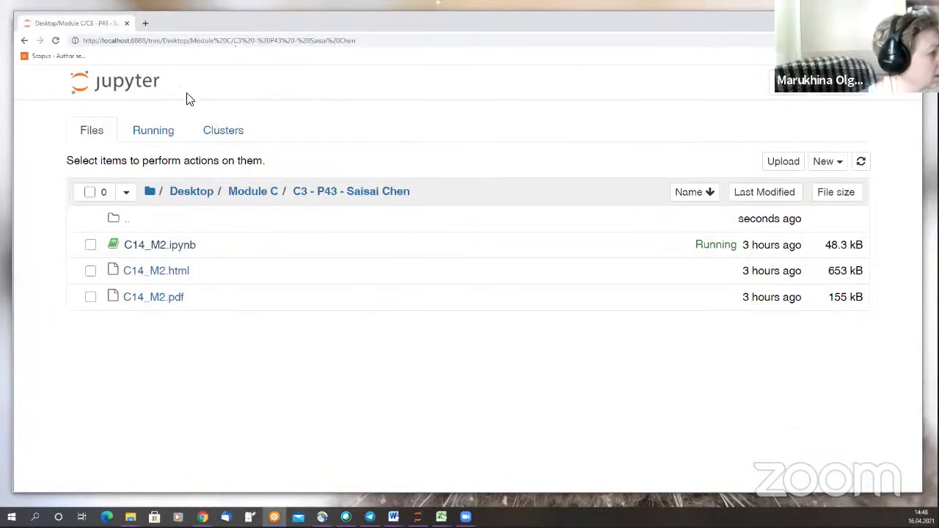
click(126, 220)
click(195, 297)
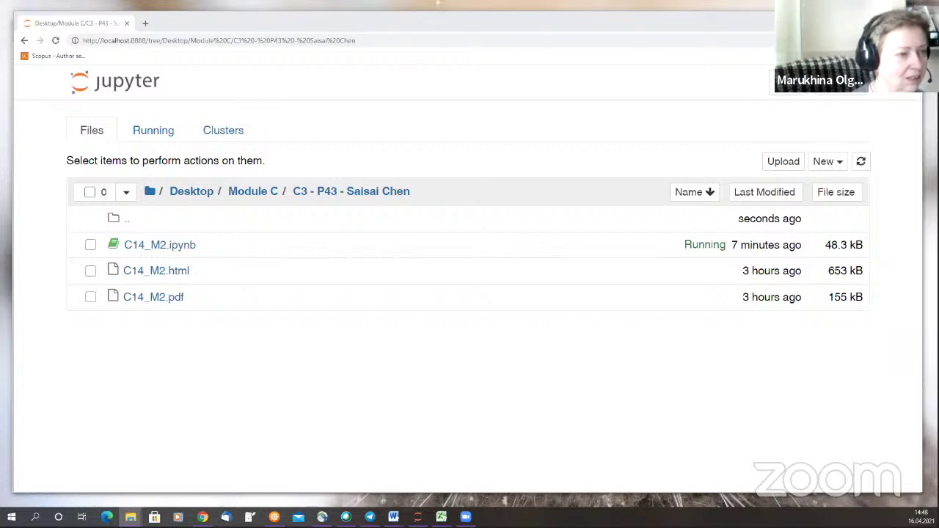
Paste the C15_M3 HTML, notebook and PDF files into the local C3 - P43 folder of Module C and return to Jupyter.
click(130, 517)
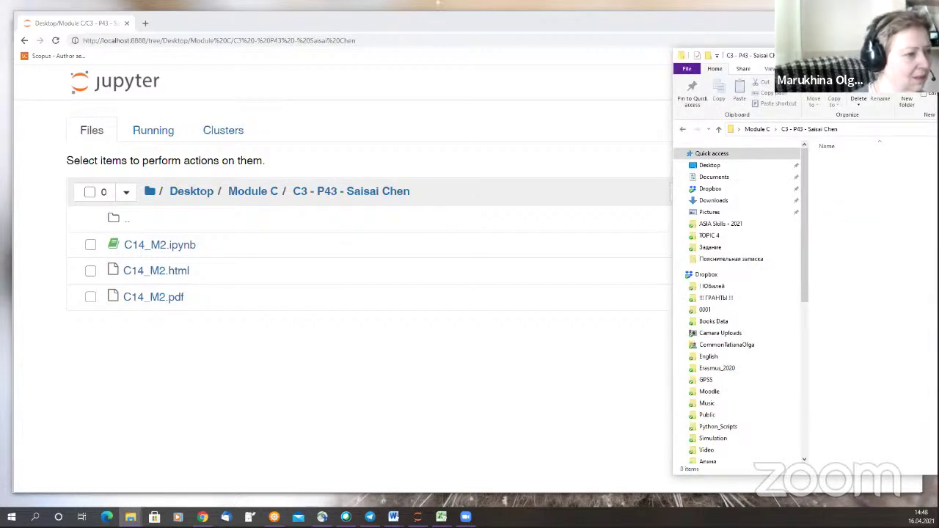
key(ctrl+v)
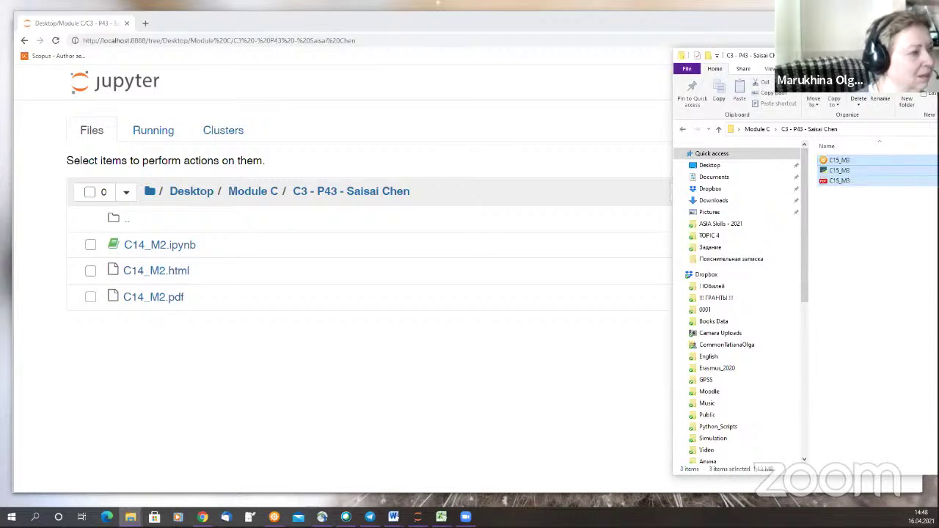
key(alt+Tab)
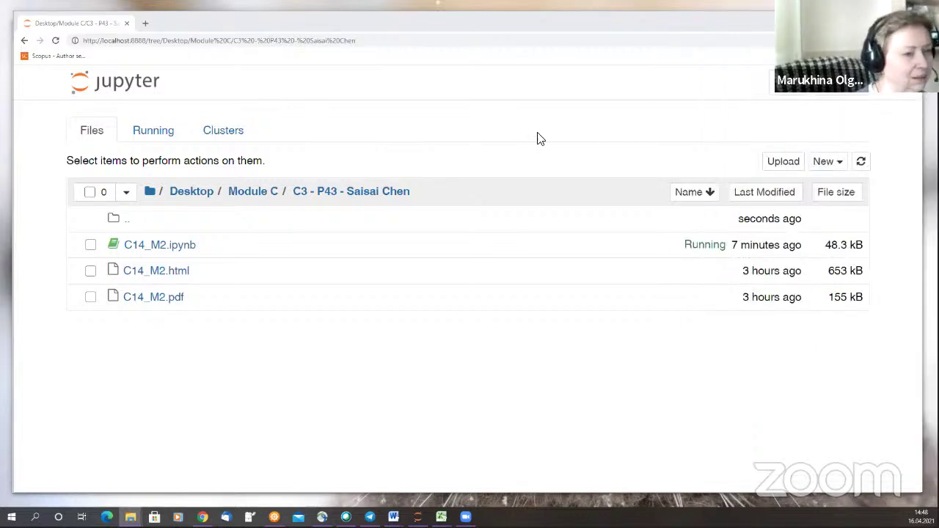
Reload the C3 - P43 folder in Jupyter and open the notebook C15_M3.ipynb.
click(129, 220)
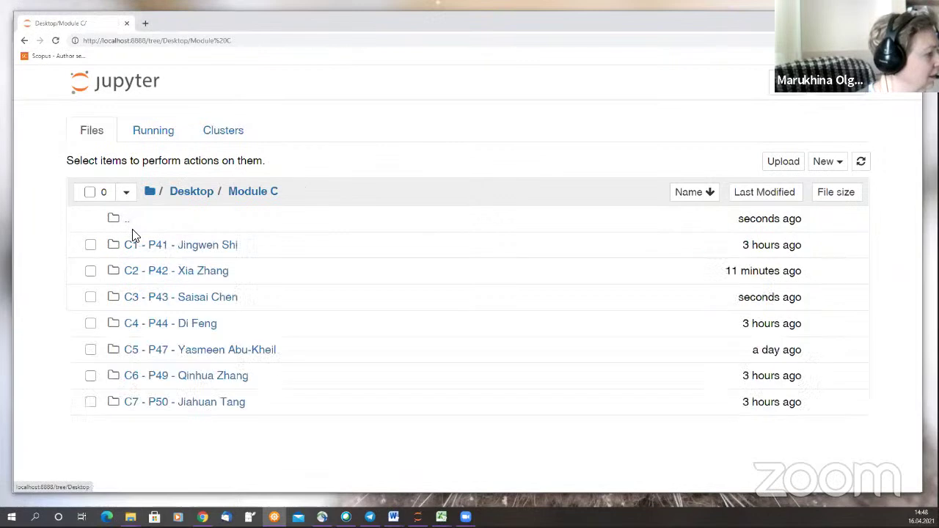
click(187, 301)
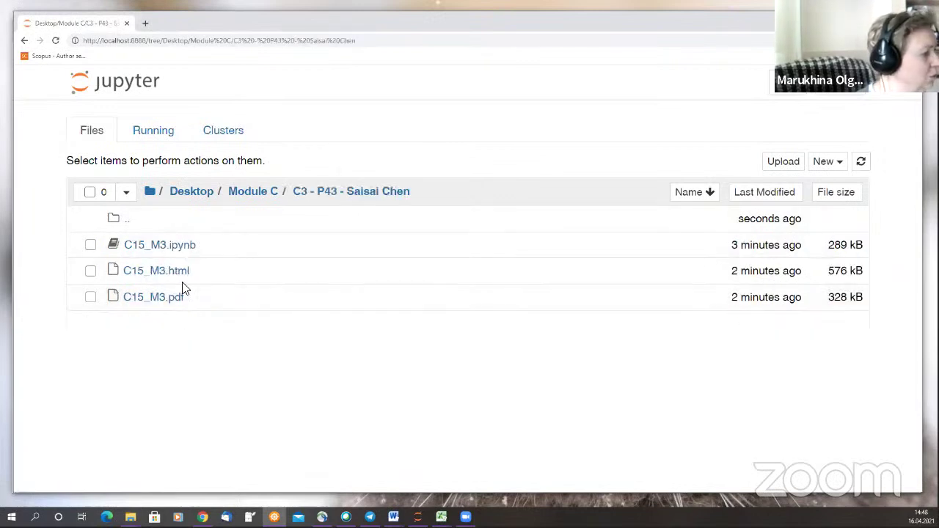
click(166, 253)
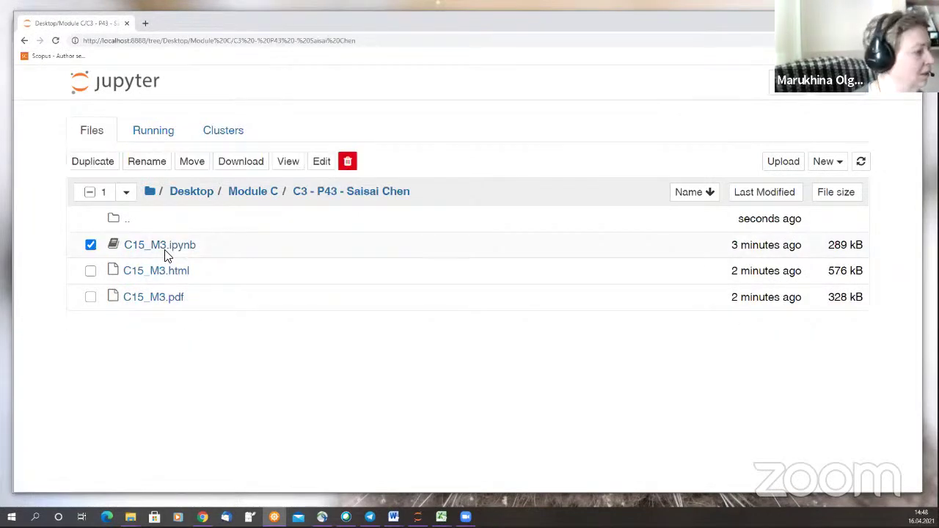
click(166, 243)
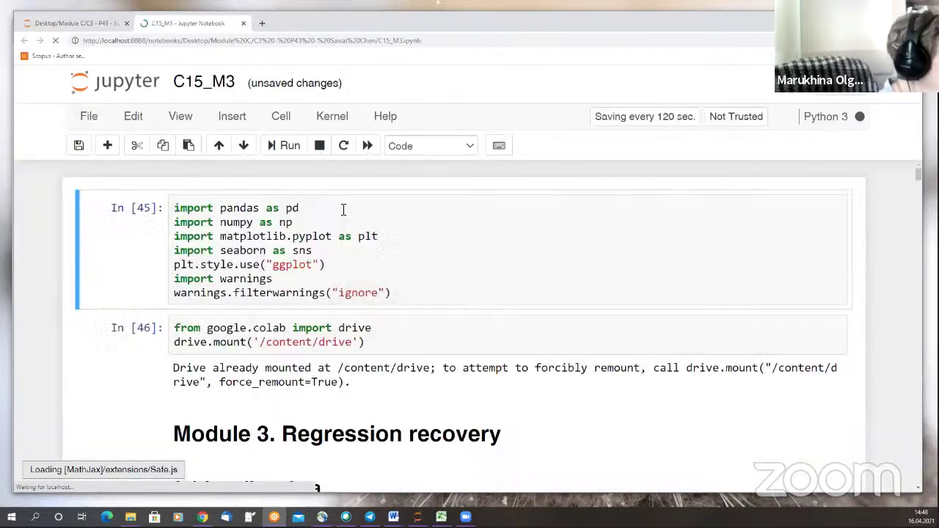
Examine the data loading, object encoding, missing-value handling and correlation cells in section 3.1 of the C15_M3 notebook.
scroll(416, 334, down, 2)
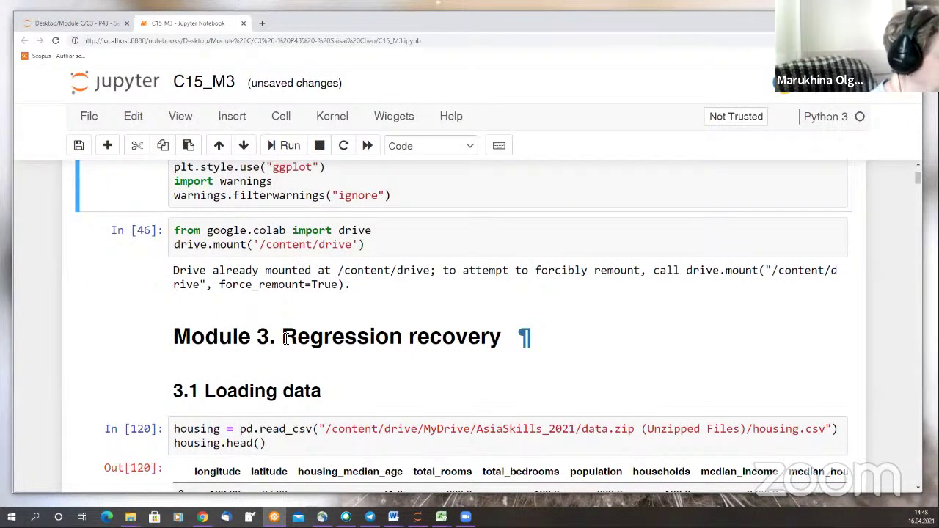
scroll(286, 337, down, 1)
scroll(286, 337, down, 9)
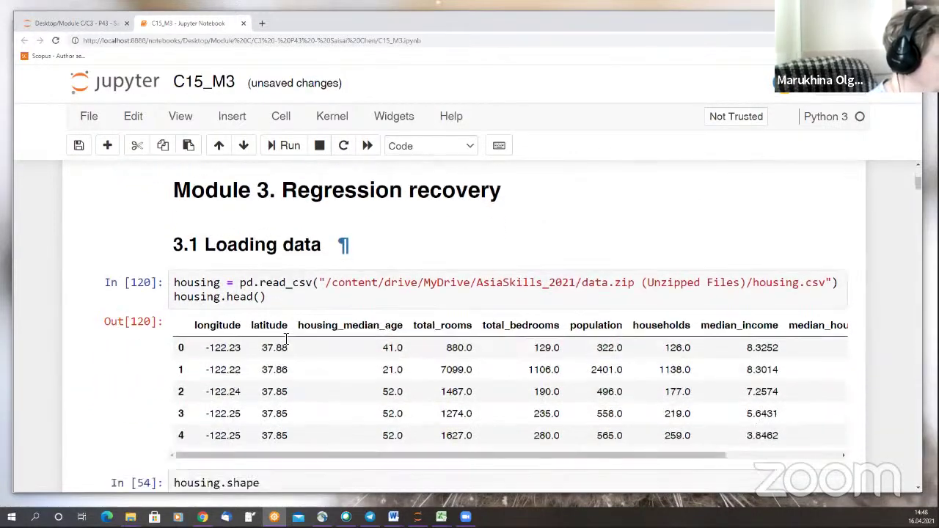
scroll(287, 338, down, 6)
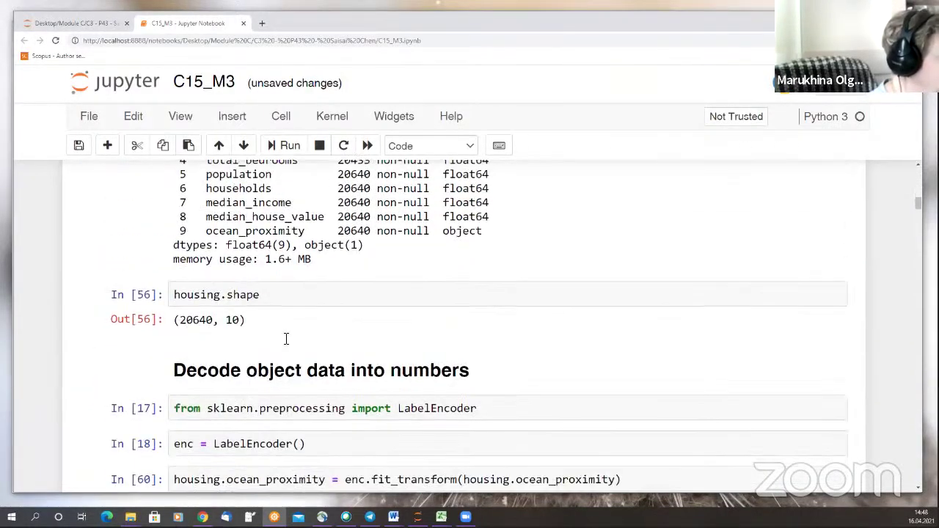
scroll(286, 339, down, 10)
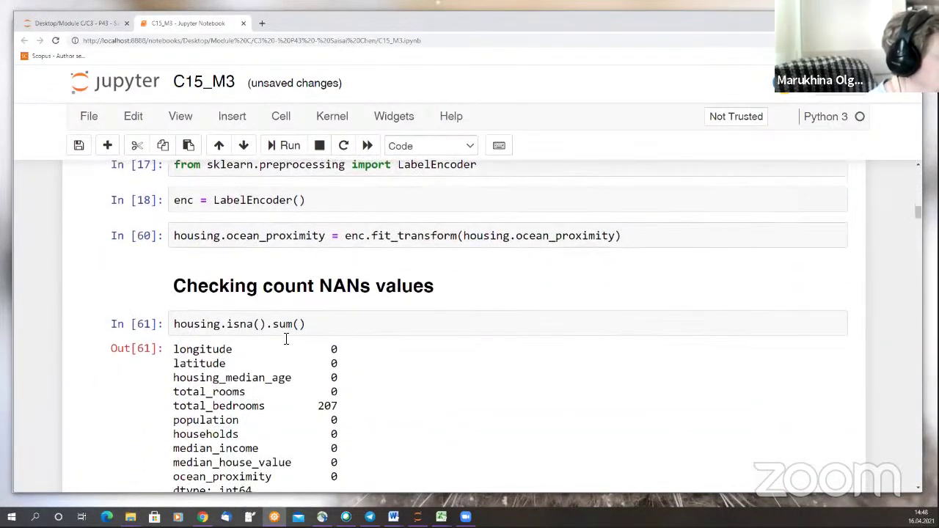
scroll(287, 343, down, 3)
scroll(286, 343, down, 9)
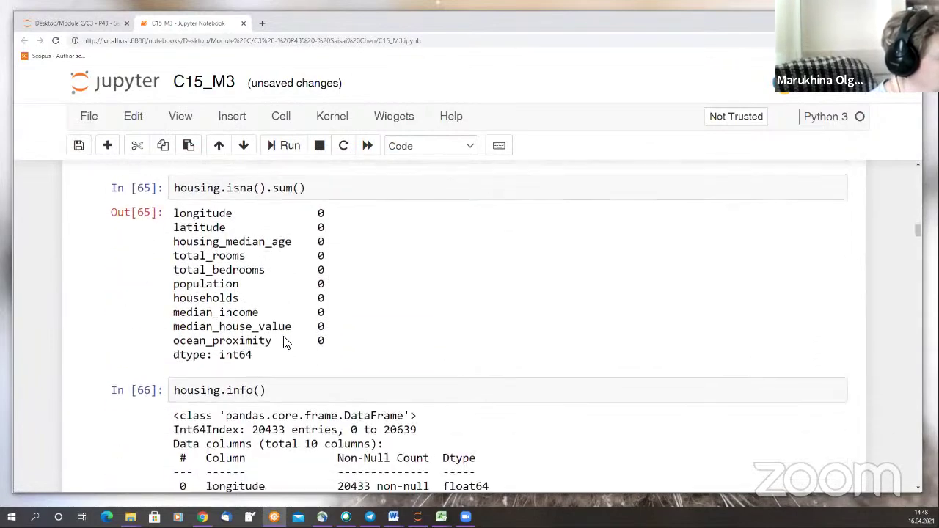
scroll(286, 343, down, 9)
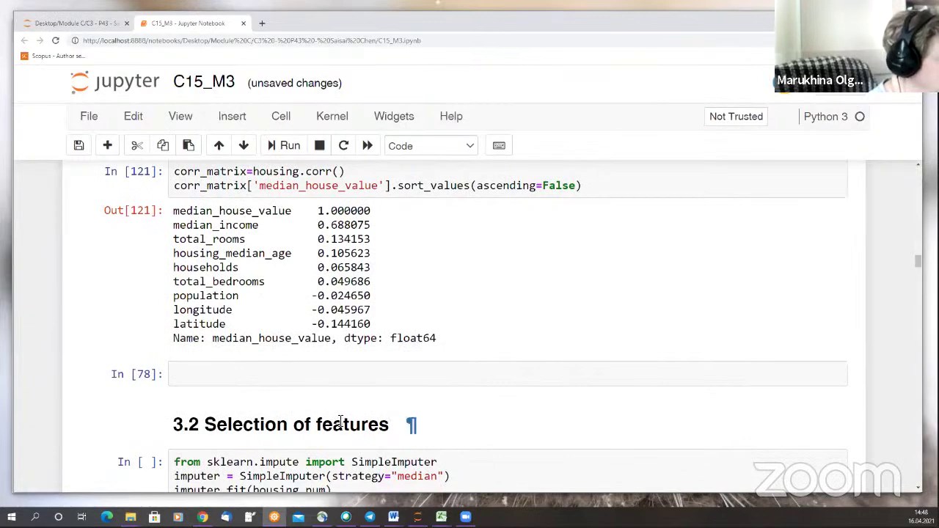
Review section 3.2 Selection of features, including the train/test split, statistics table, heatmap and histograms, and compare it with the correlation ranking.
scroll(298, 428, down, 2)
scroll(298, 427, down, 5)
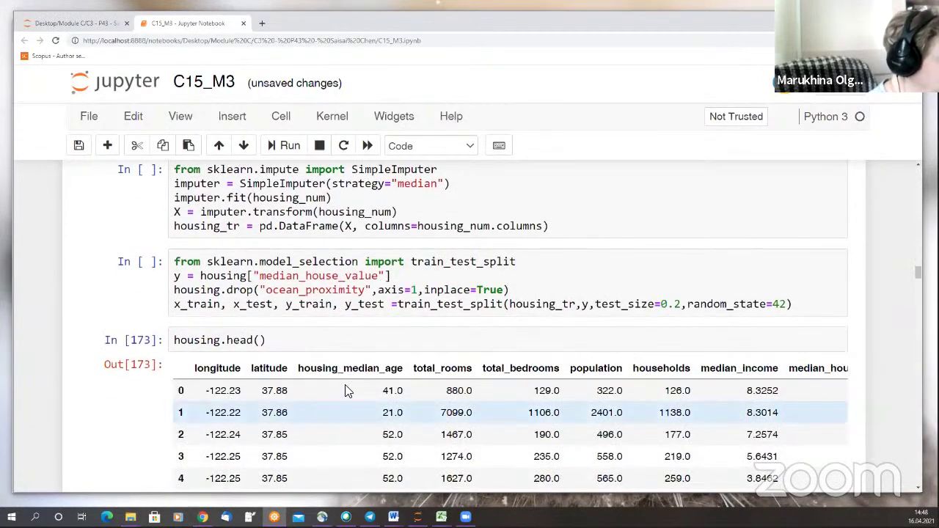
scroll(347, 389, down, 2)
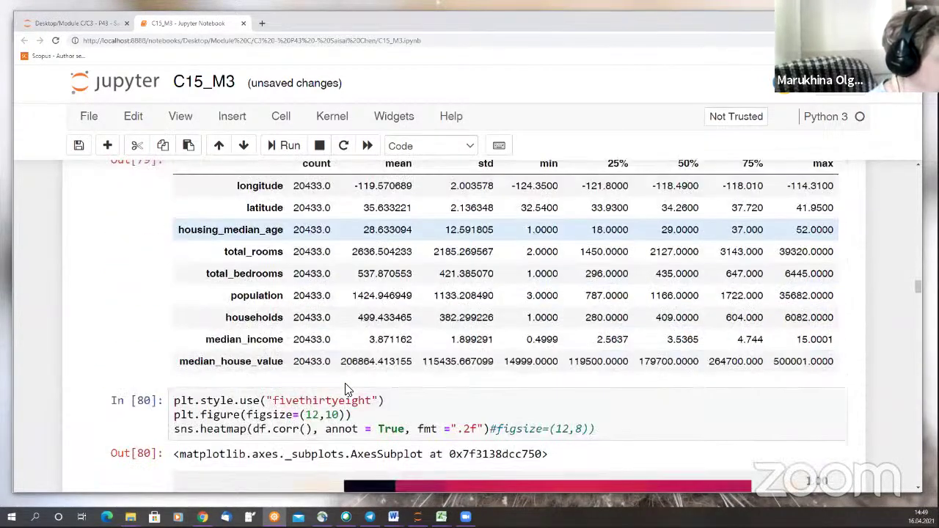
scroll(347, 387, down, 7)
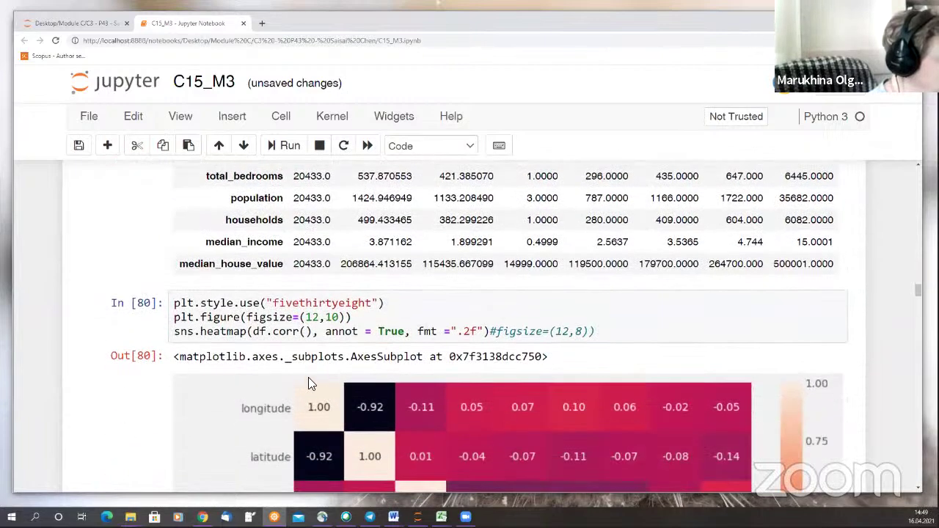
scroll(300, 378, down, 5)
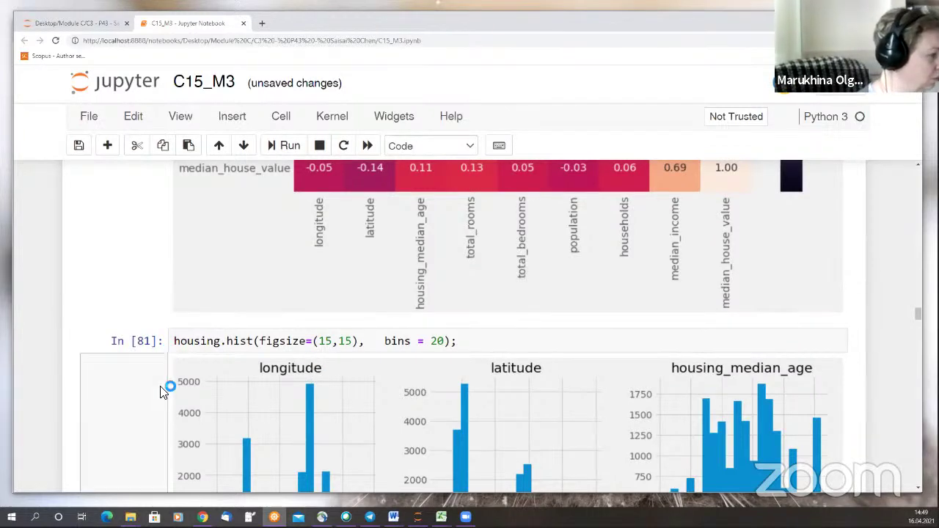
scroll(162, 355, down, 10)
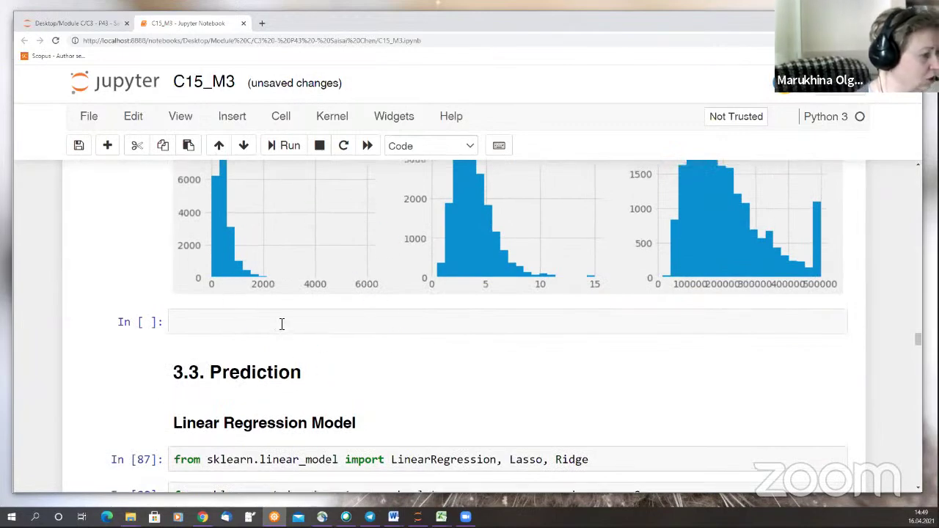
scroll(281, 324, up, 15)
scroll(281, 323, up, 15)
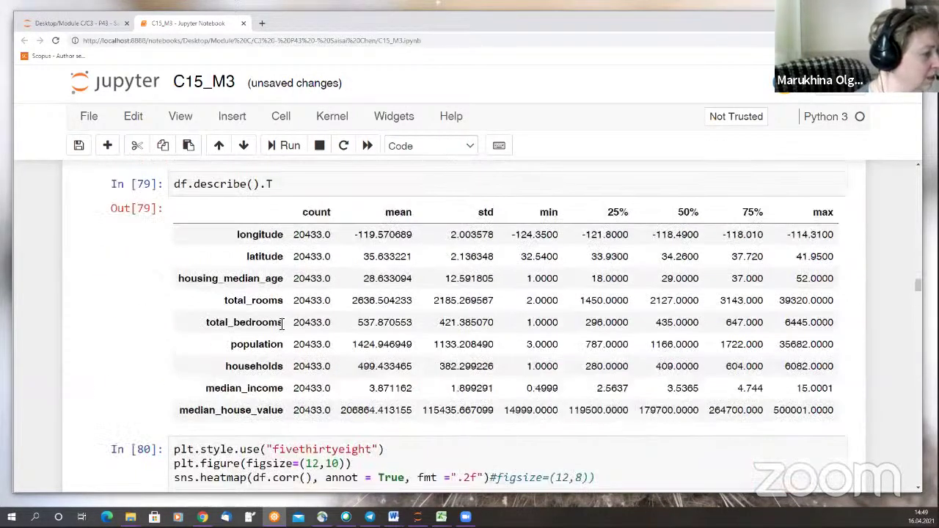
scroll(282, 348, down, 1)
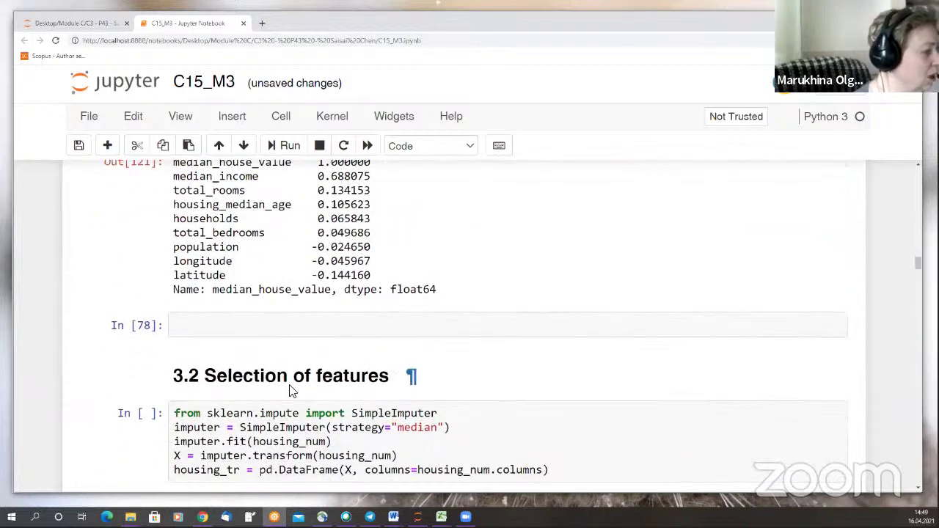
scroll(330, 289, up, 3)
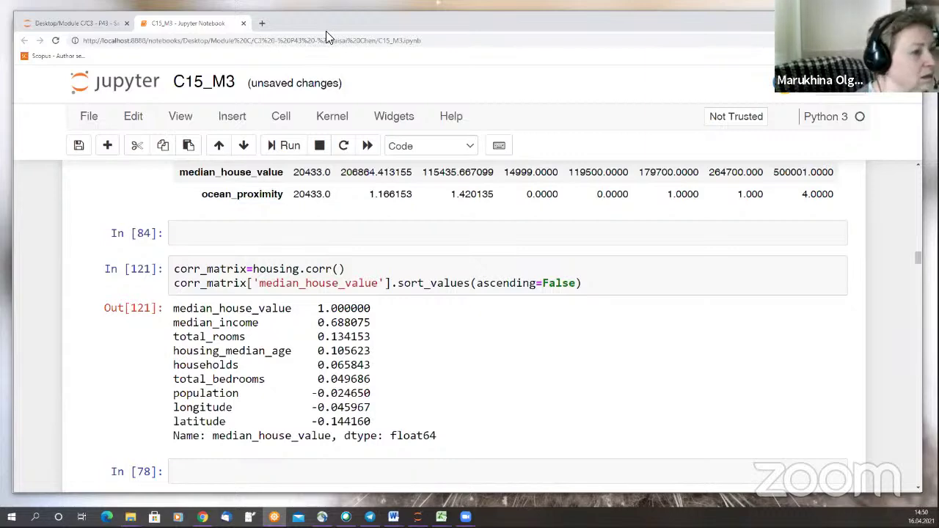
Switch to the Assessment Module C spreadsheet and enter 1 for criteria 1 and 2 in the T0 column of sheet C3.
key(alt+Tab)
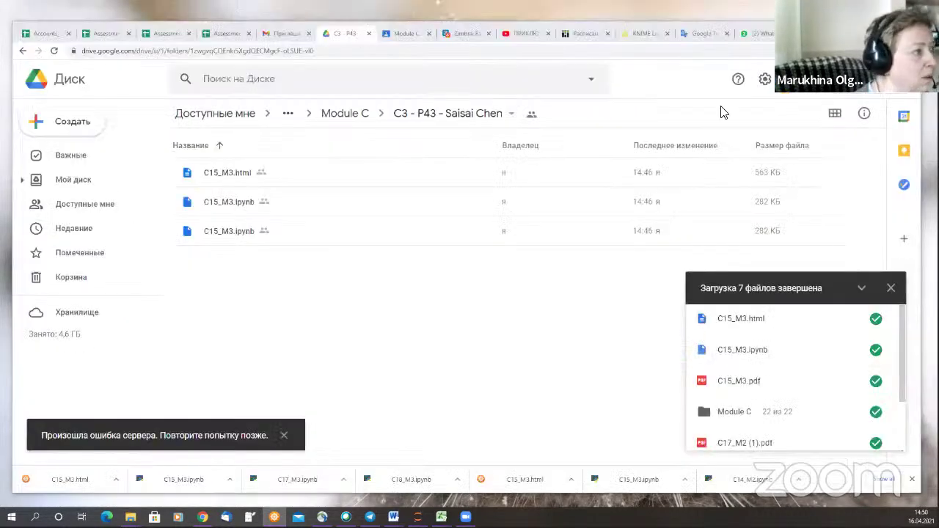
click(223, 33)
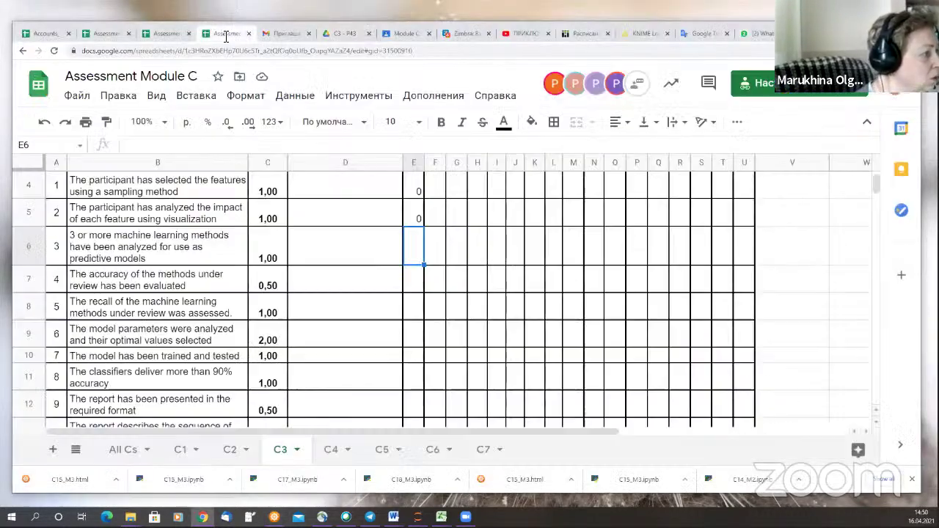
scroll(410, 304, up, 5)
click(412, 345)
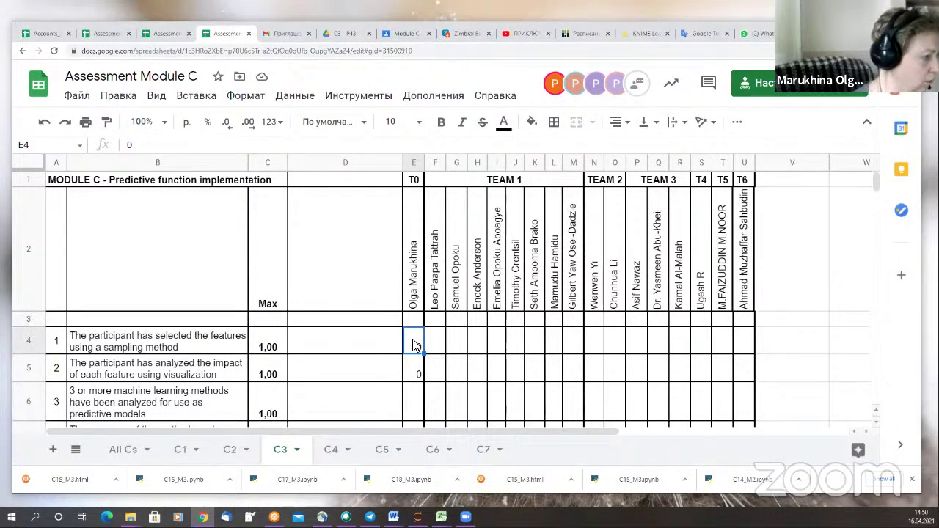
text(1)
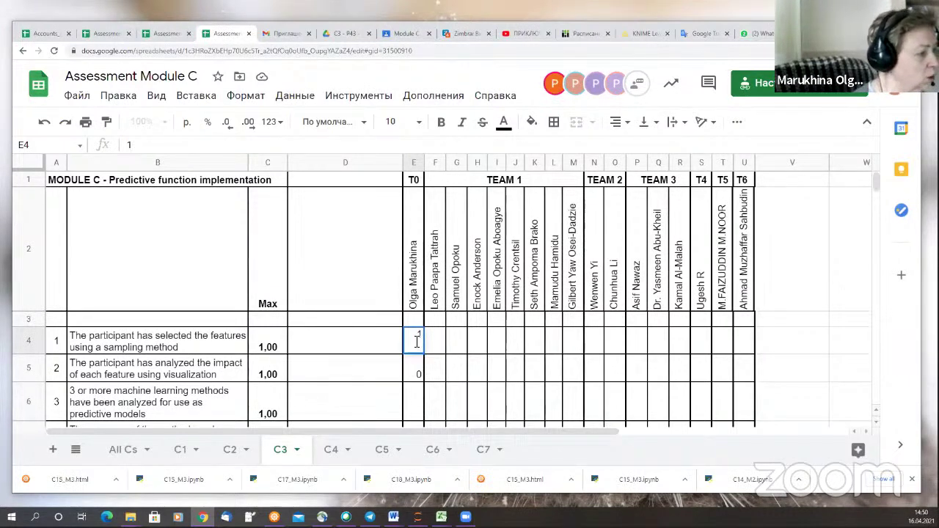
key(Return)
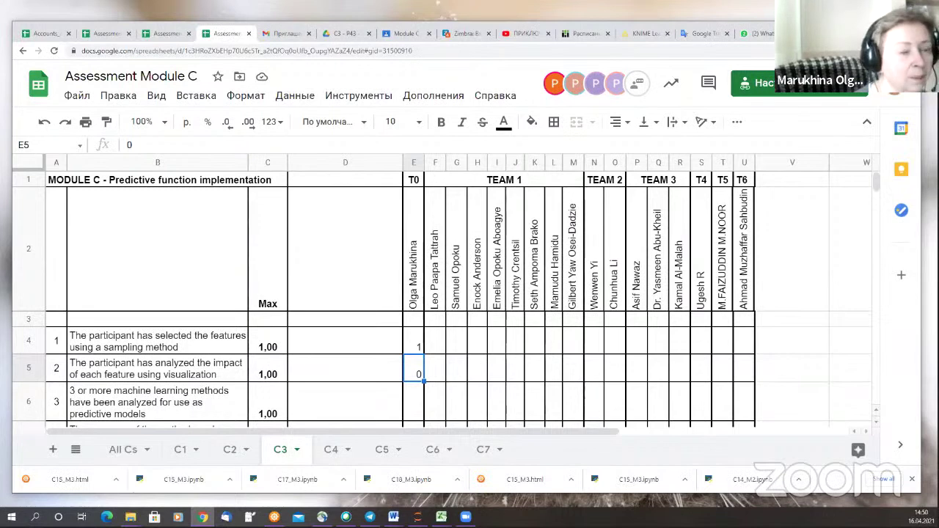
text(1)
key(Return)
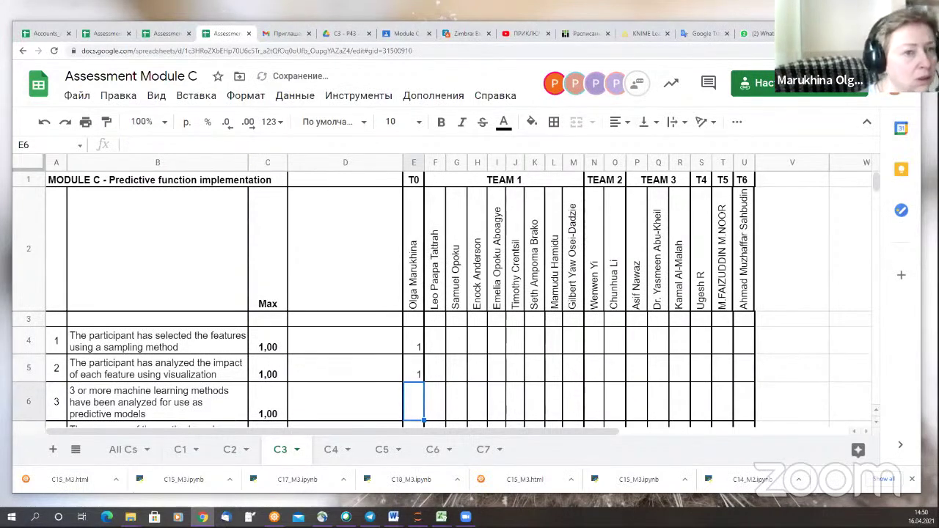
Return to the C15_M3 notebook in Jupyter and examine the correlation heatmap, feature histograms and start of section 3.3 Prediction.
key(alt+Tab)
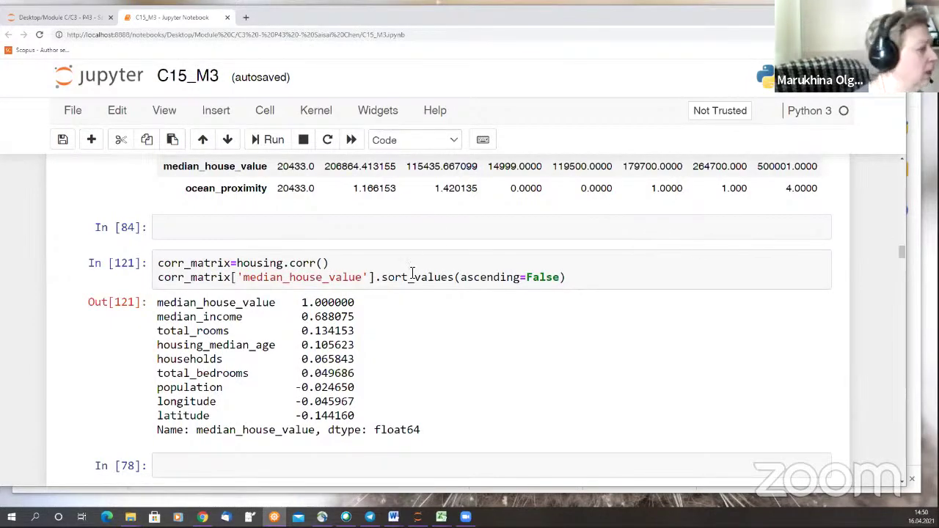
scroll(411, 279, down, 5)
scroll(411, 281, up, 10)
scroll(411, 281, down, 10)
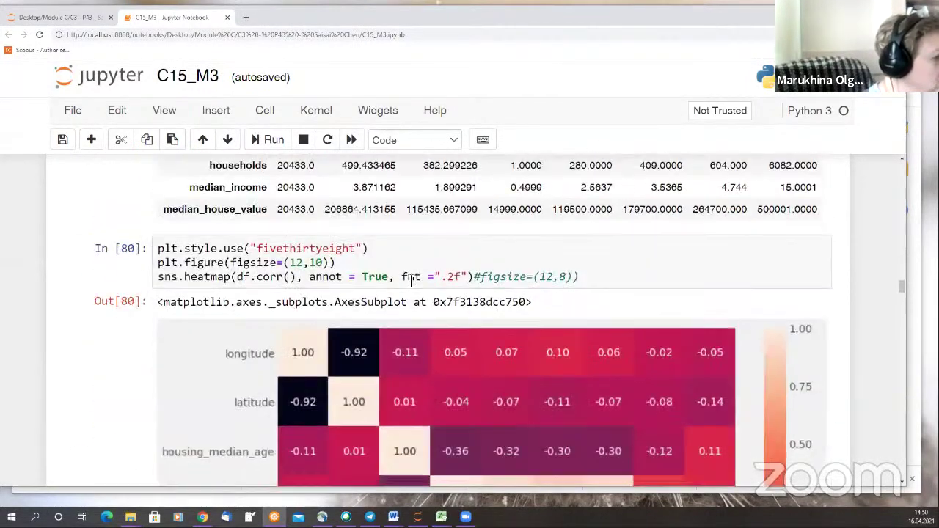
scroll(411, 283, up, 3)
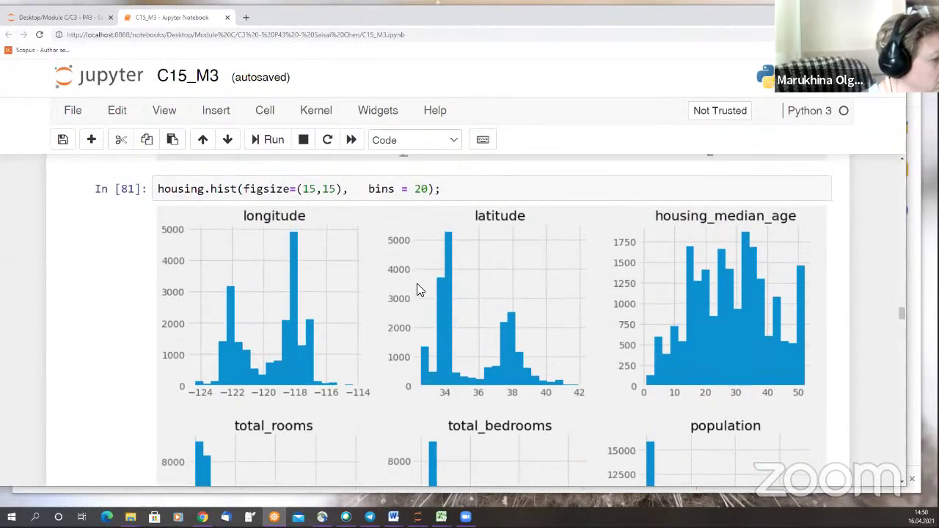
scroll(409, 293, down, 10)
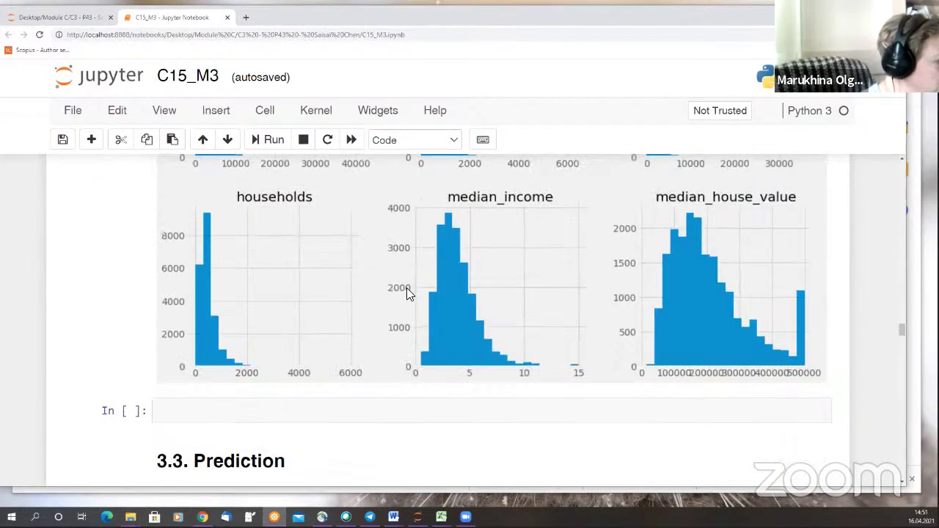
scroll(409, 293, up, 12)
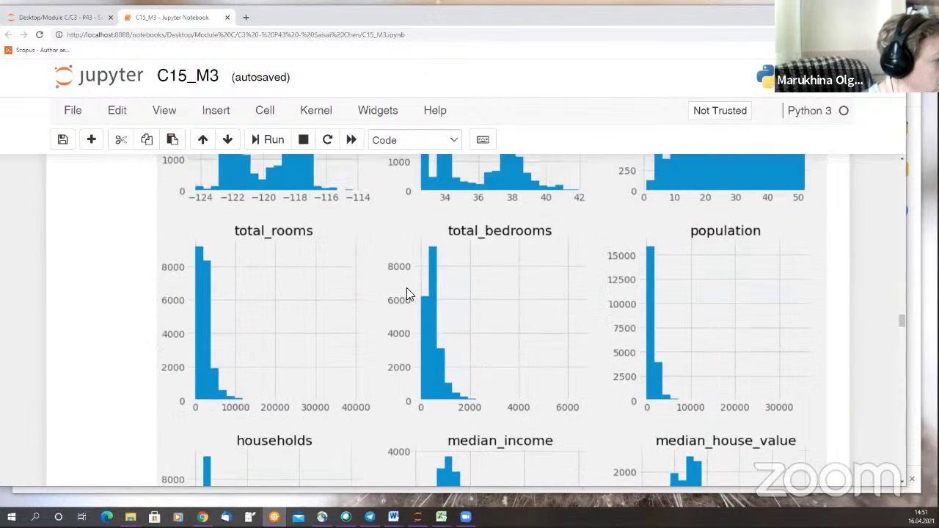
scroll(408, 294, up, 3)
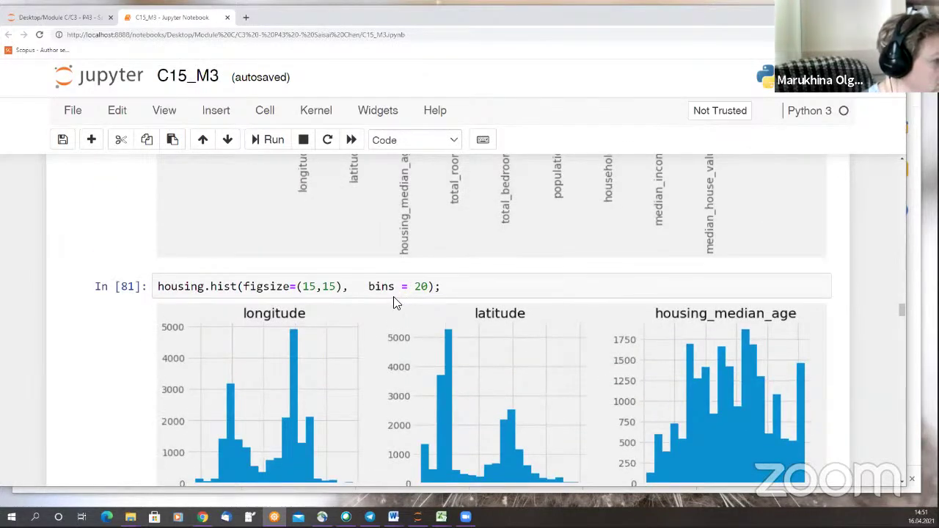
scroll(537, 362, down, 2)
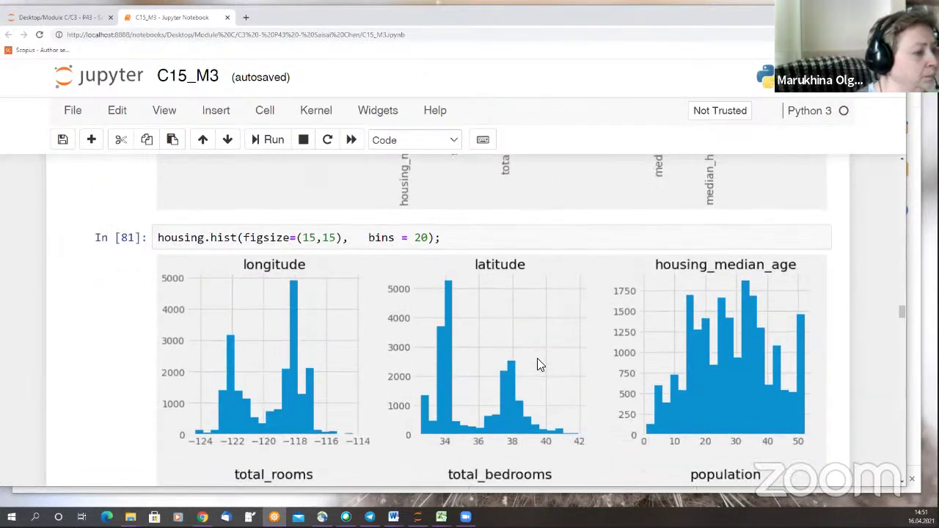
scroll(537, 363, down, 5)
scroll(537, 365, down, 5)
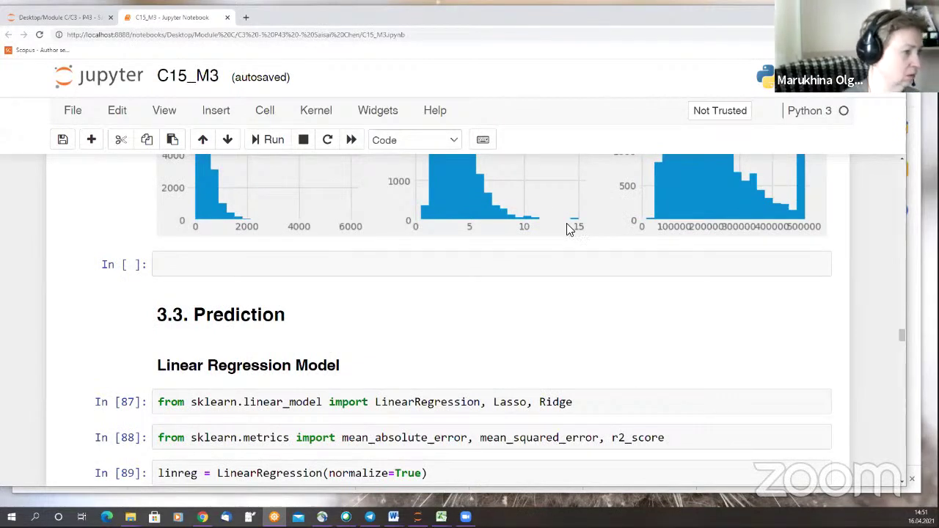
scroll(609, 286, up, 4)
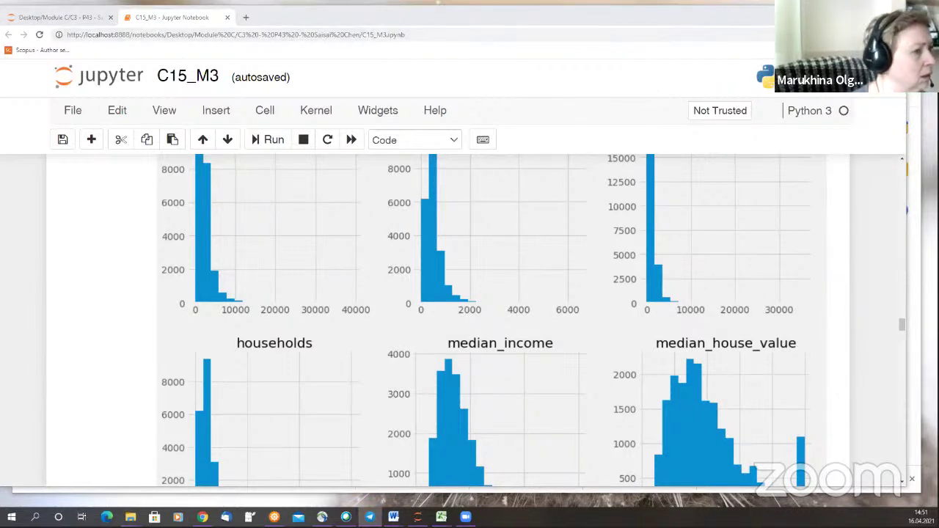
Switch to the Assessment Module C spreadsheet and enter 1 for criterion 3, machine learning methods analyzed, in the T0 column.
key(alt+Tab)
scroll(509, 356, down, 3)
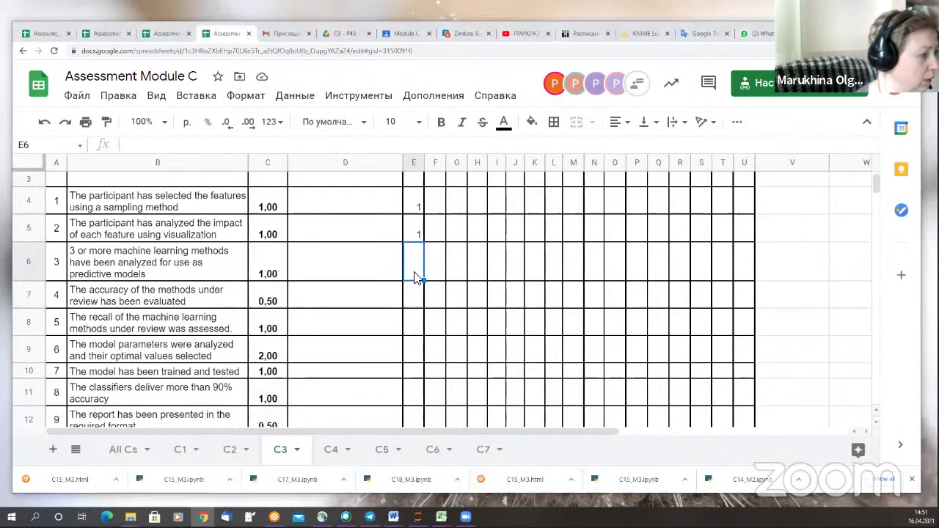
text(1)
key(Return)
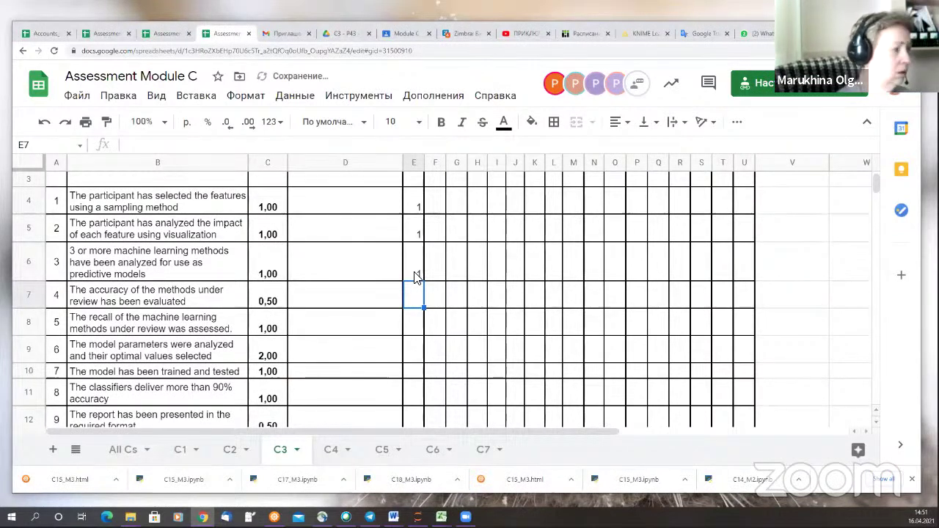
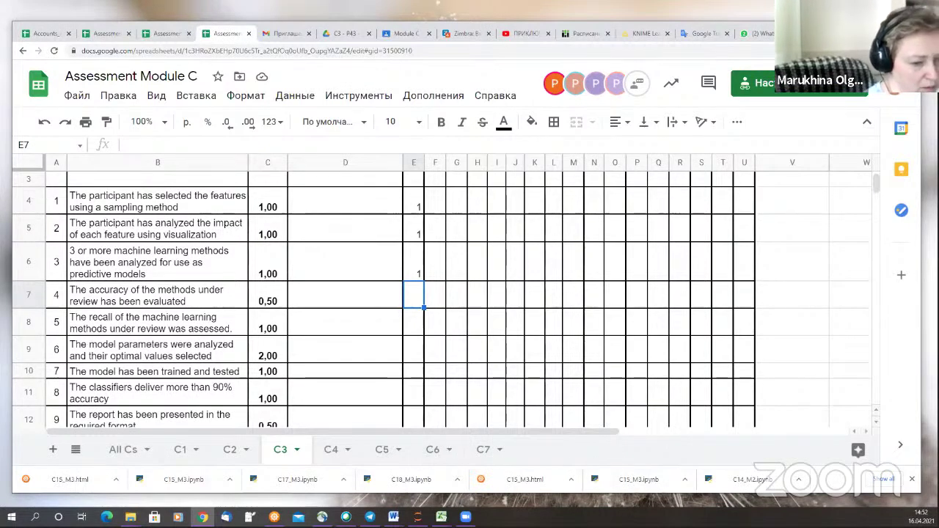
Switch to the C15_M3 notebook in Jupyter and review section 3.3 Prediction, from the Linear Regression, Random Forest and DecisionTreeRegressor models to the GridSearchCV tuning.
key(alt+Tab)
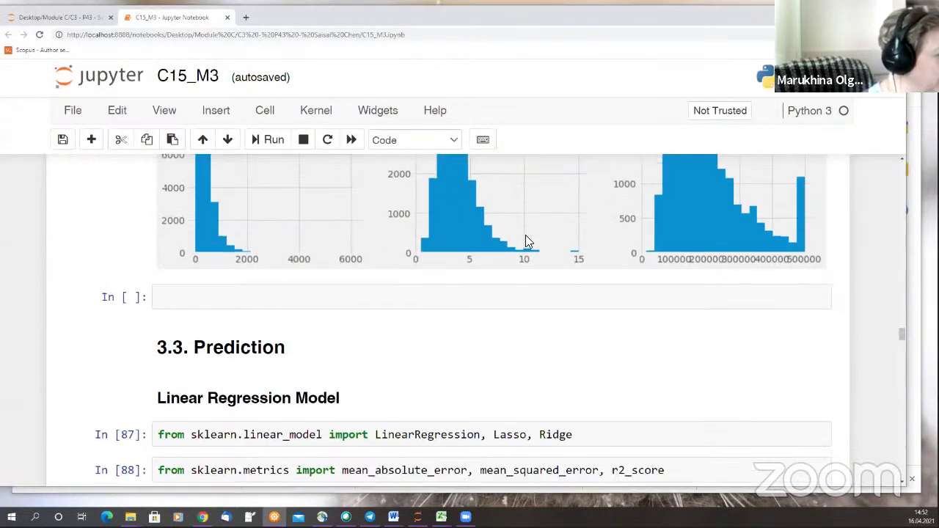
scroll(526, 236, down, 2)
scroll(527, 242, down, 2)
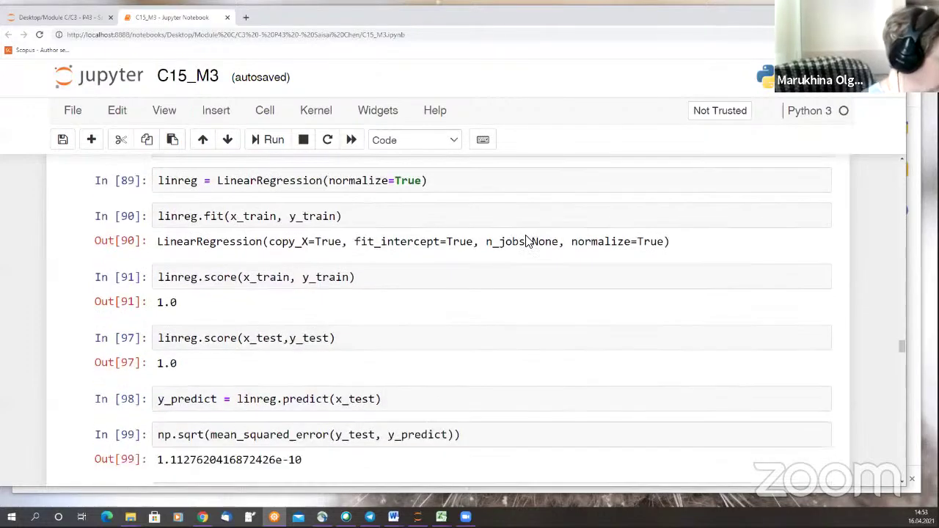
scroll(526, 242, up, 3)
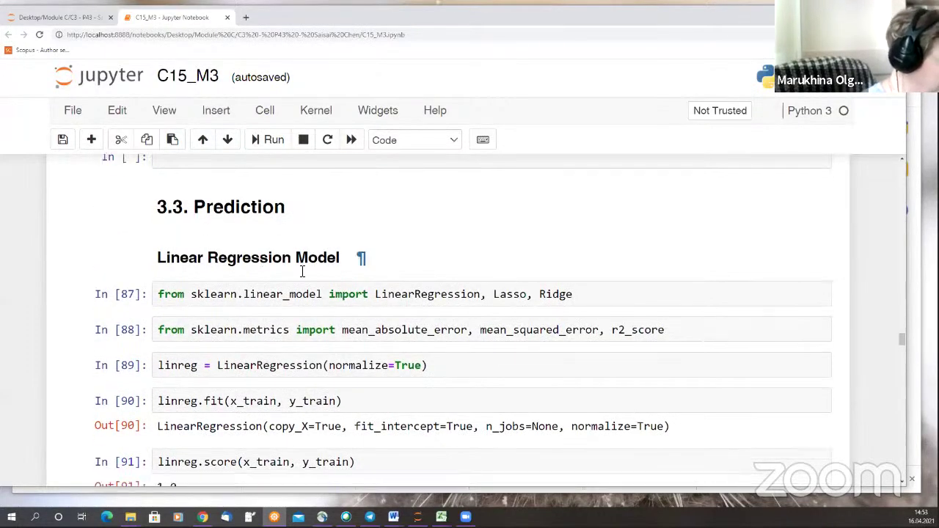
scroll(301, 272, down, 10)
scroll(405, 275, down, 10)
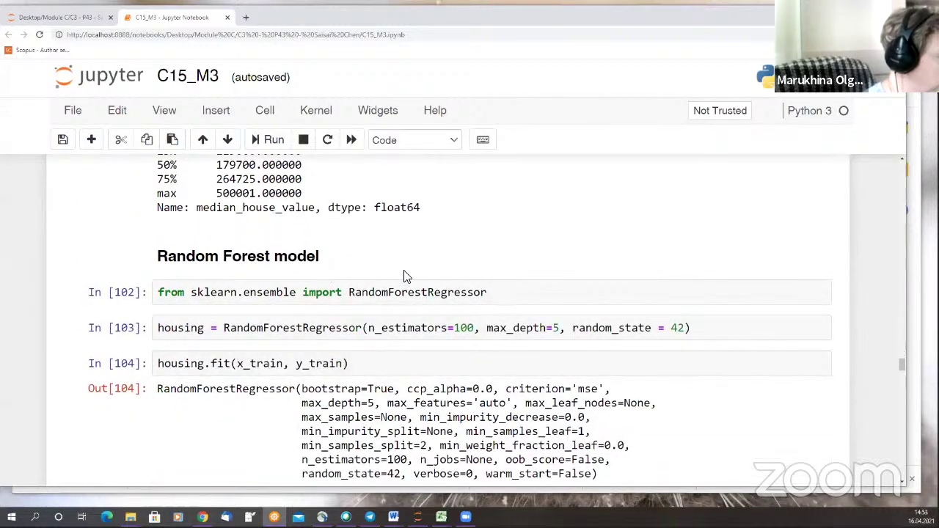
scroll(405, 277, up, 10)
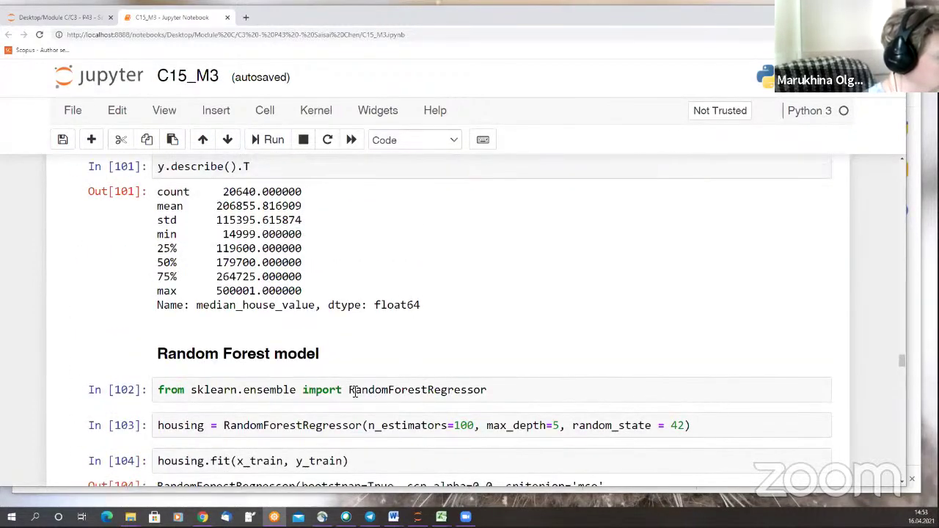
drag(354, 391, 455, 391)
scroll(496, 396, down, 10)
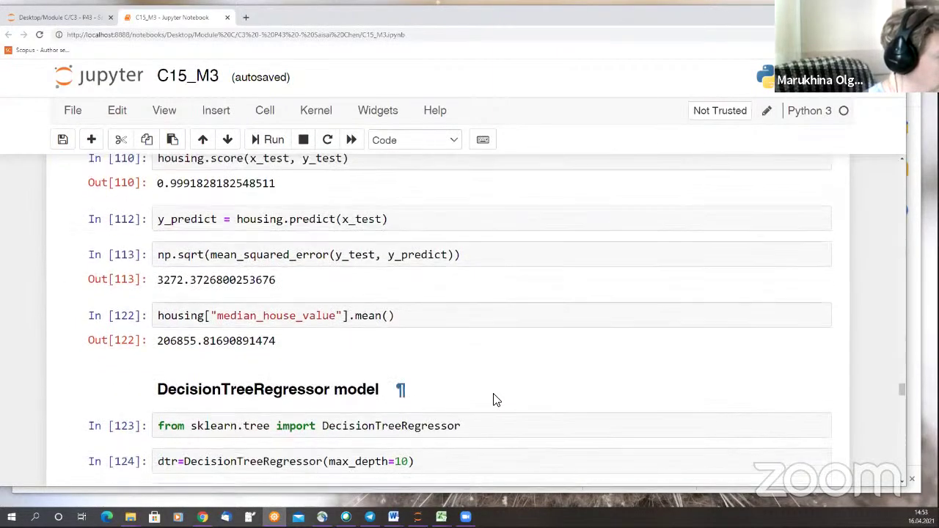
scroll(495, 399, down, 3)
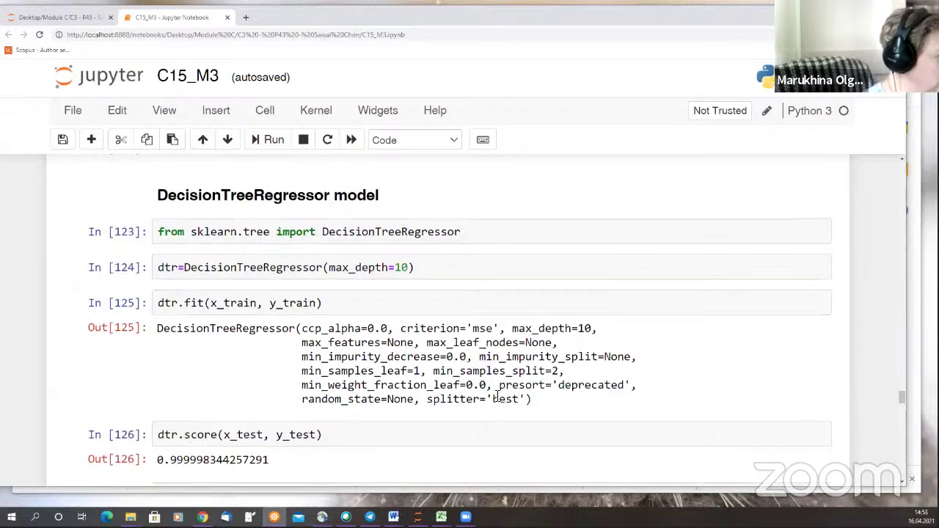
scroll(497, 399, down, 5)
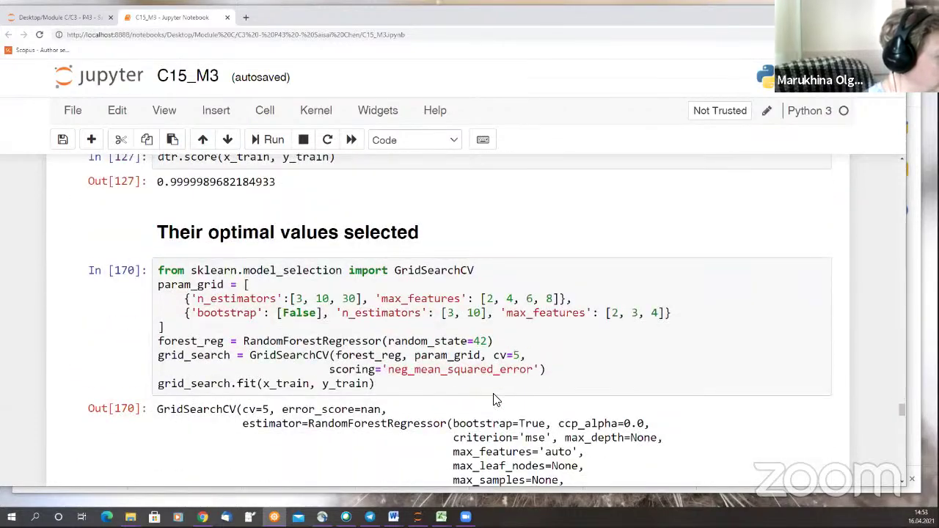
scroll(496, 398, down, 4)
scroll(496, 399, down, 6)
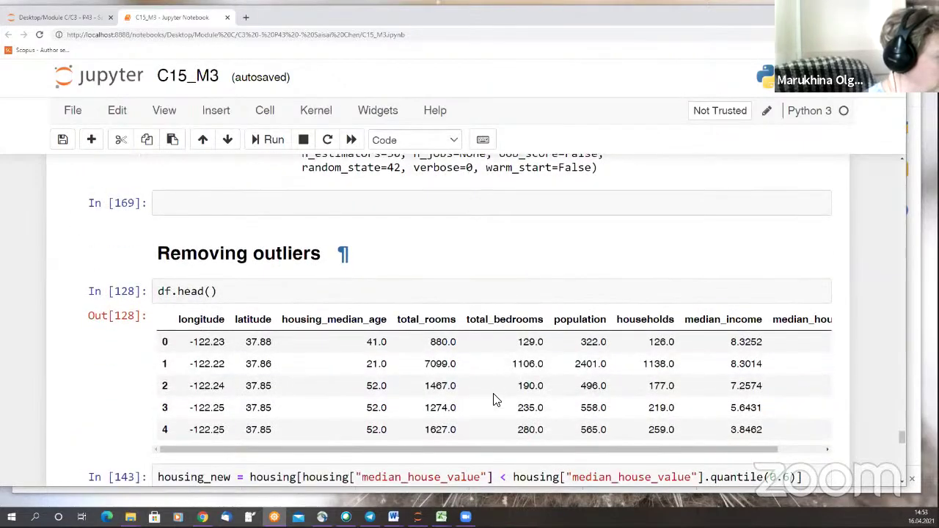
Recheck the Random Forest model cells and coefficient table, and read on through Removing outliers to the notebook's conclusion.
scroll(342, 312, up, 3)
scroll(342, 312, up, 20)
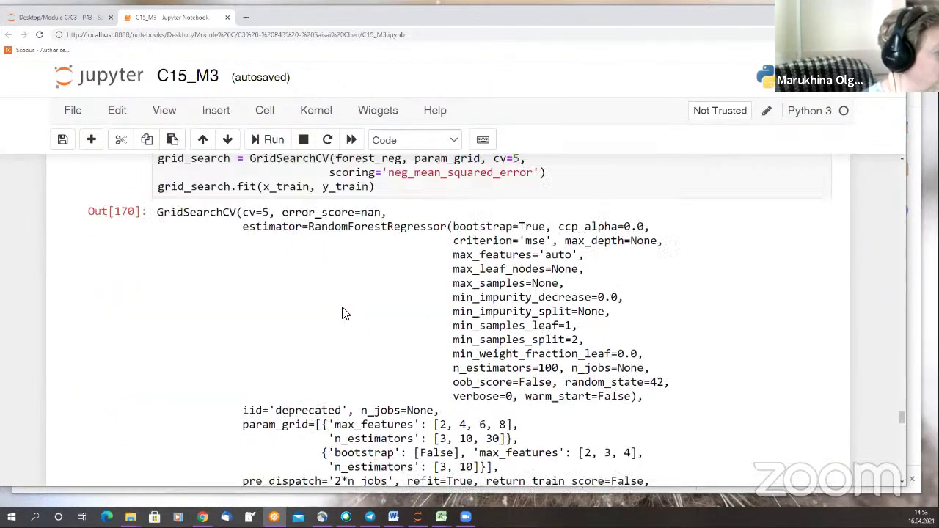
scroll(347, 309, up, 5)
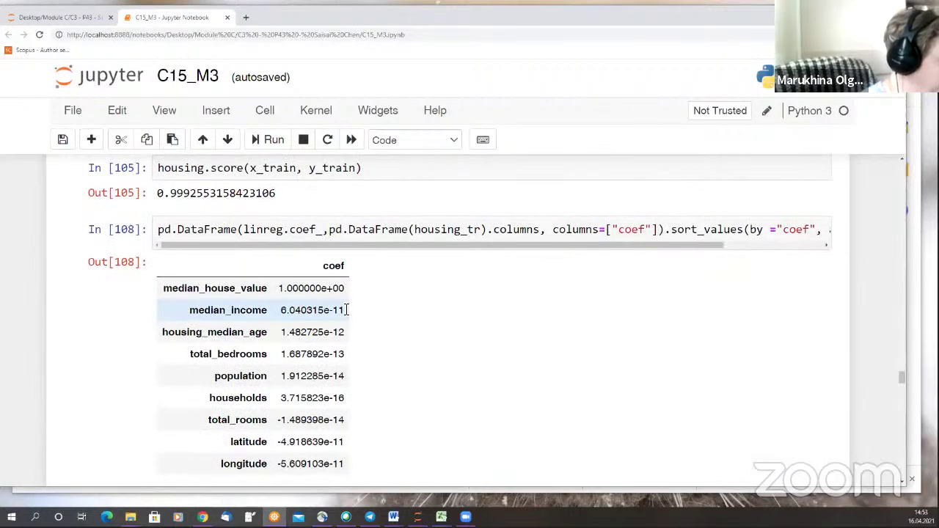
scroll(379, 297, up, 1)
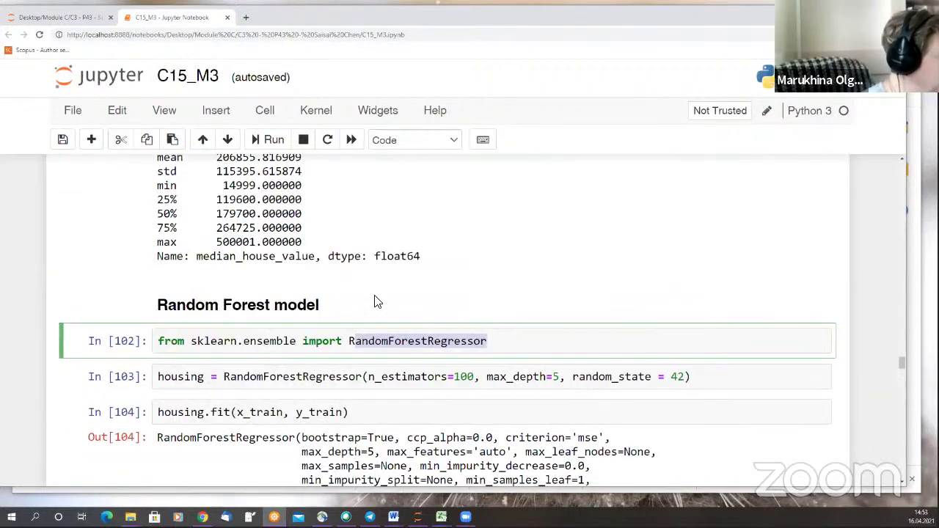
scroll(376, 300, down, 20)
scroll(376, 299, down, 15)
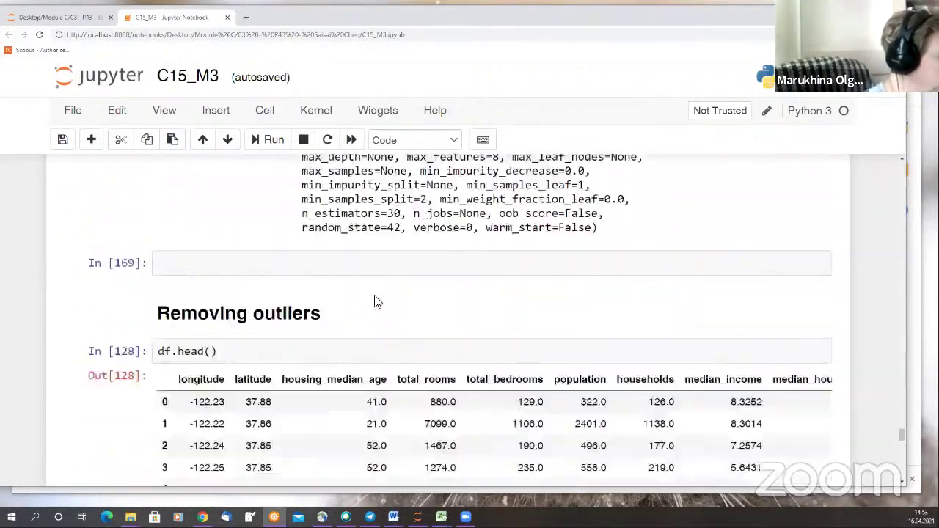
scroll(379, 297, down, 7)
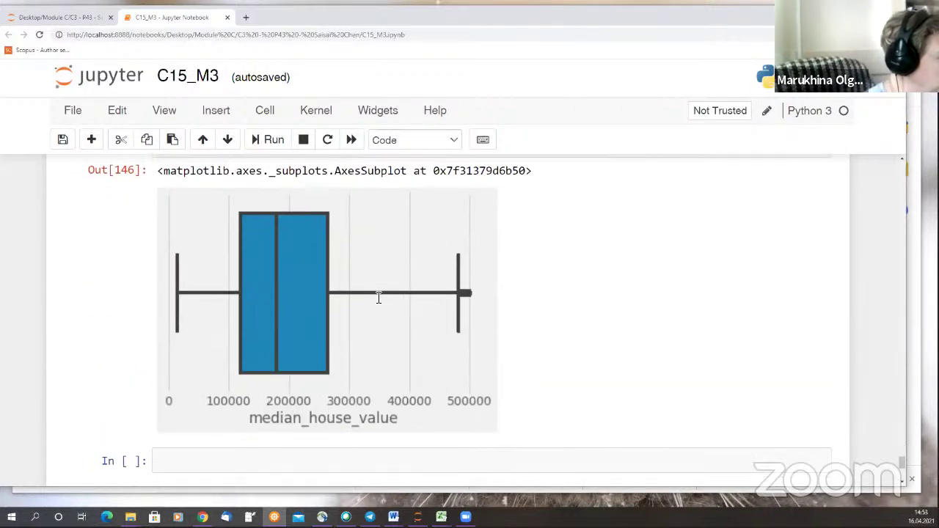
scroll(379, 295, up, 2)
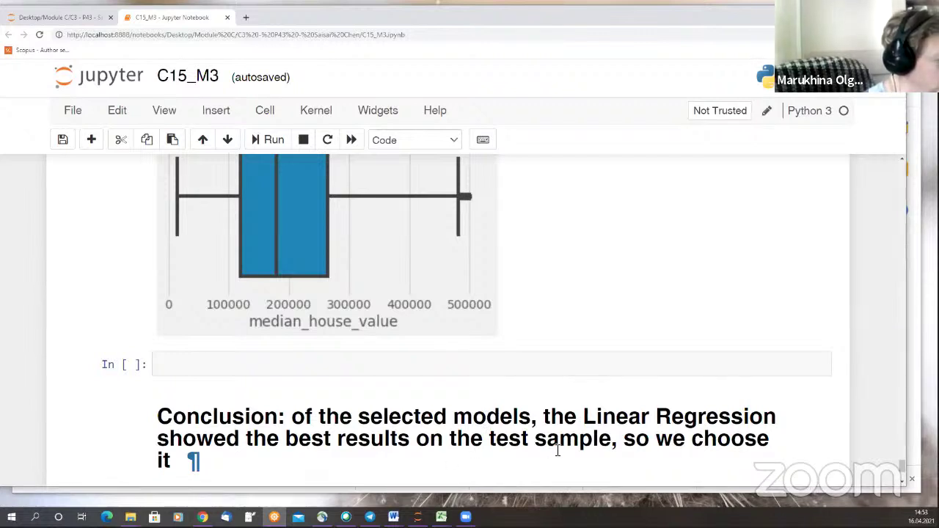
Examine the outlier boxplots and the "Their optimal values selected" section, including the GridSearchCV parameter grid, best parameters and best estimator.
scroll(558, 451, up, 2)
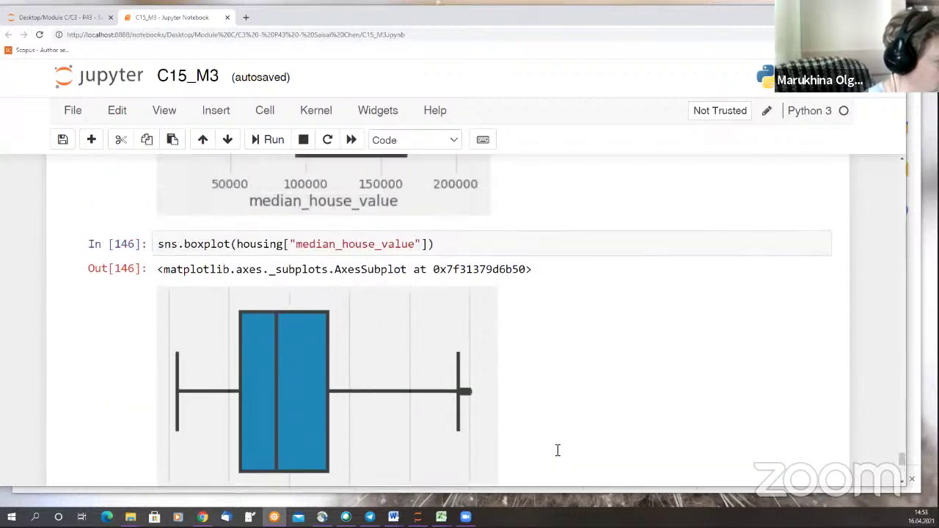
scroll(558, 450, up, 5)
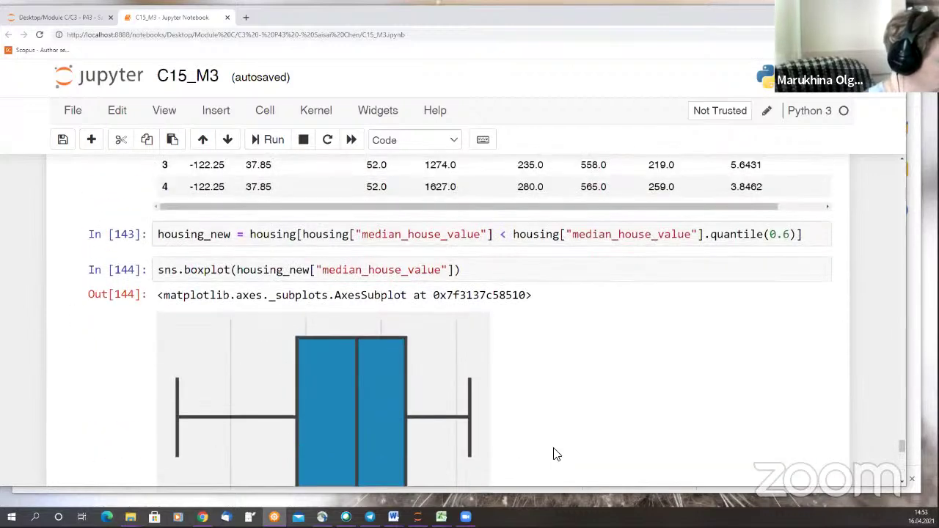
scroll(556, 455, up, 3)
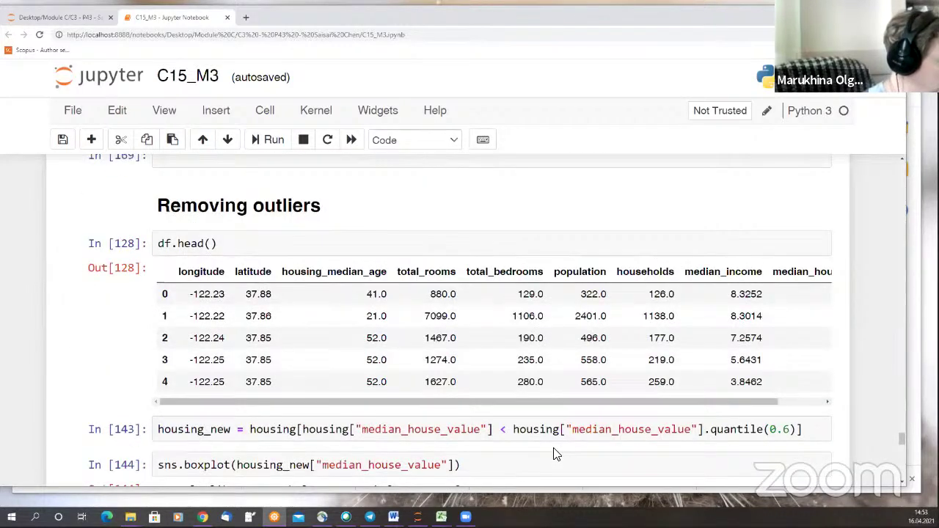
scroll(555, 455, up, 6)
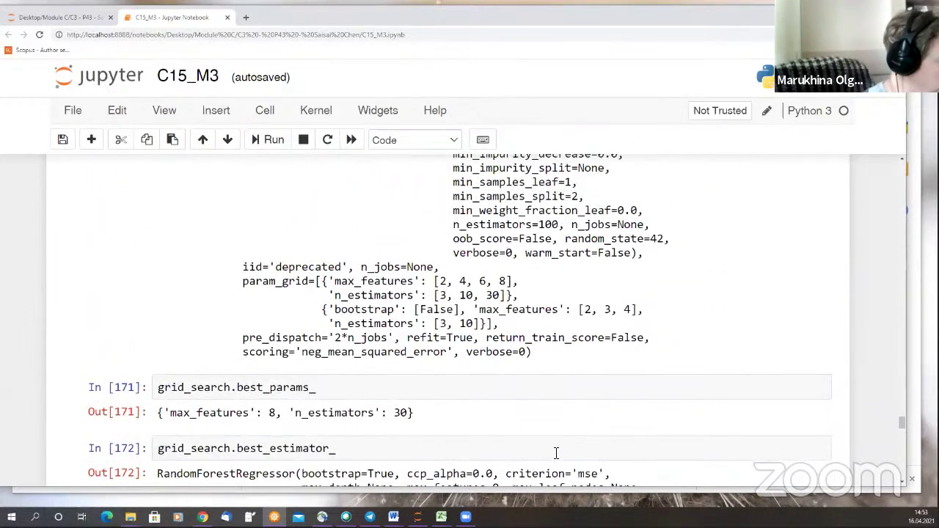
scroll(556, 453, up, 3)
scroll(556, 453, down, 3)
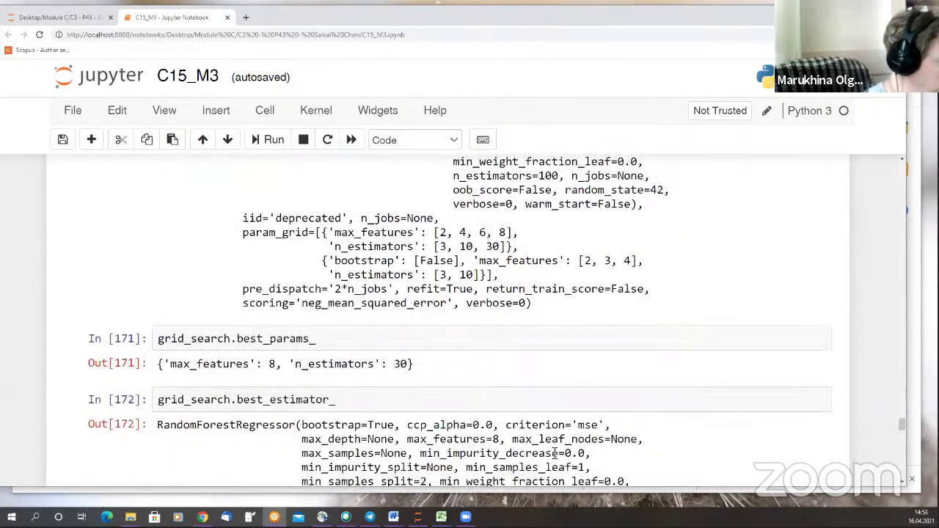
scroll(555, 454, up, 7)
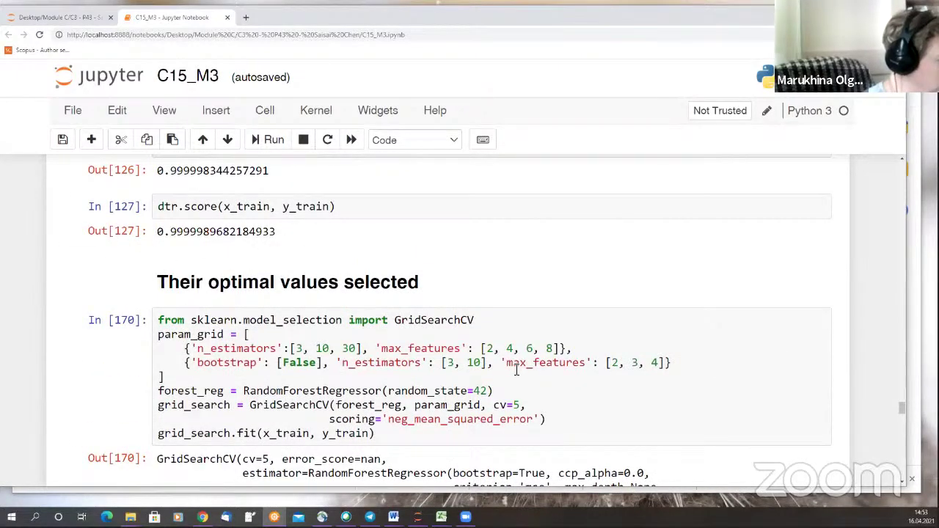
scroll(516, 370, down, 6)
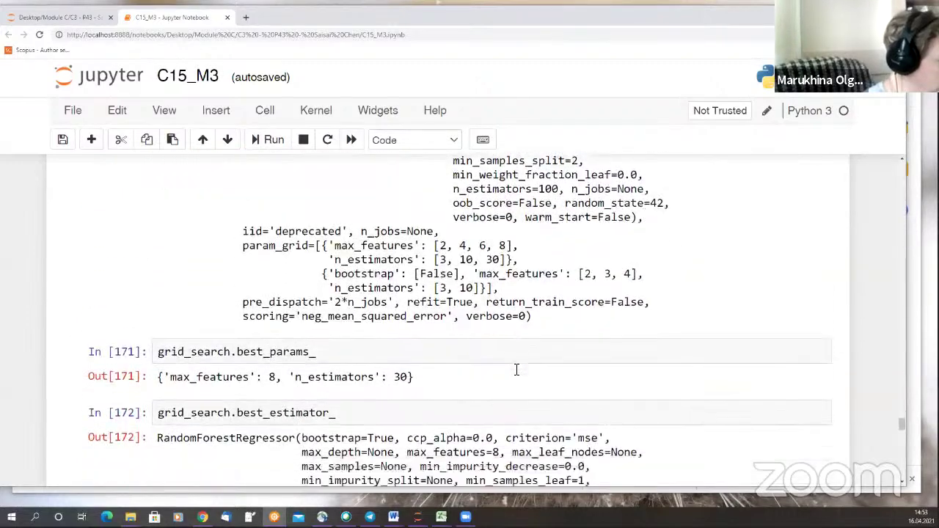
scroll(516, 370, down, 2)
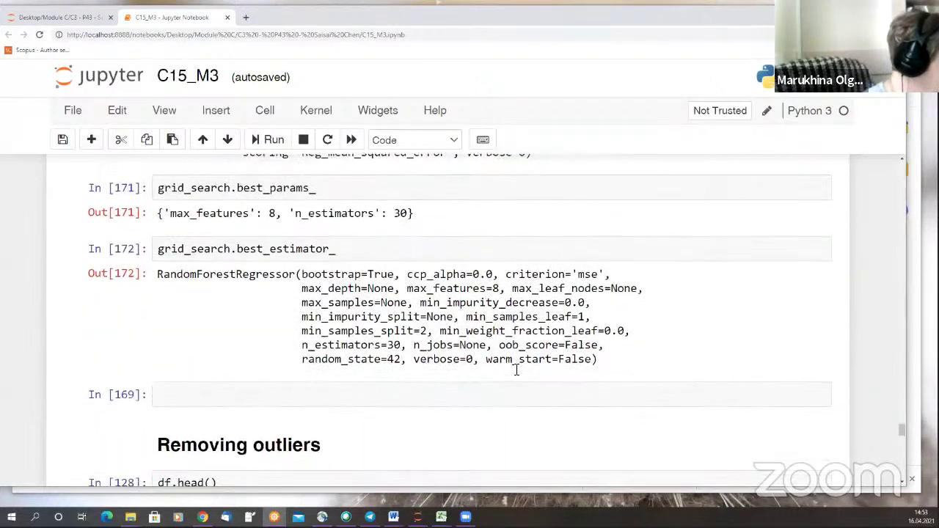
scroll(516, 369, down, 12)
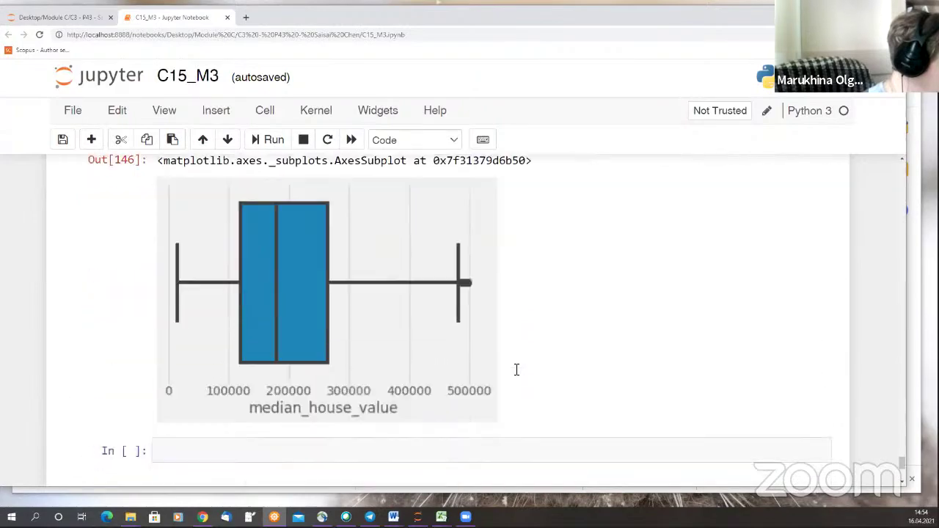
scroll(516, 369, down, 3)
scroll(513, 374, up, 15)
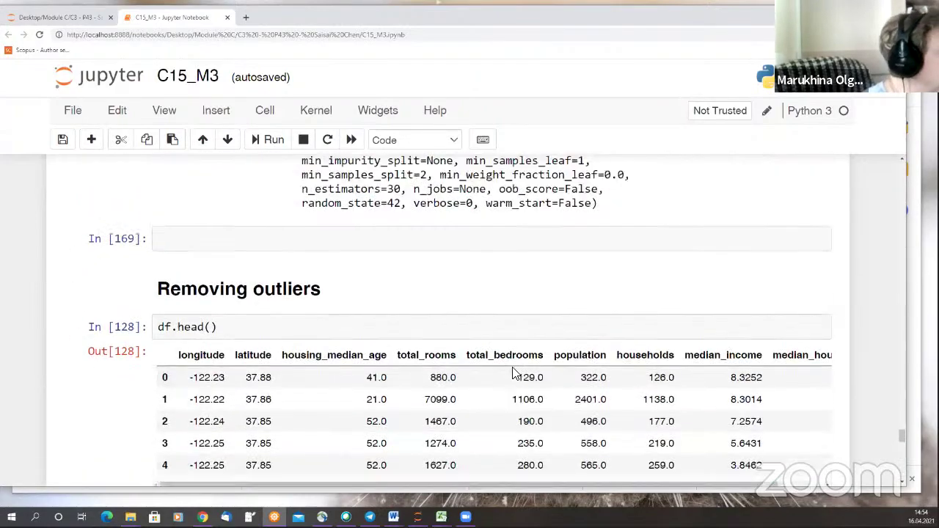
Compare the train and test scores and error metrics of the DecisionTreeRegressor, Random Forest and Linear Regression models.
scroll(515, 373, up, 20)
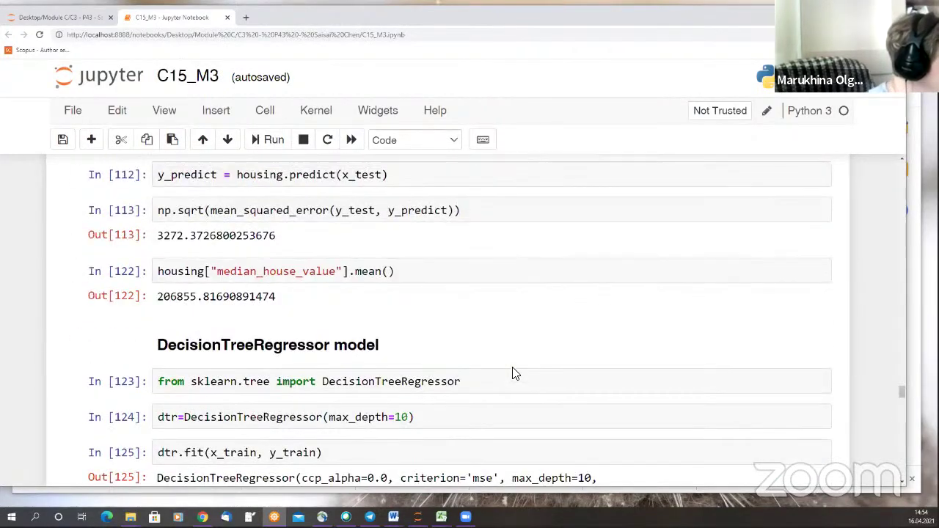
scroll(516, 373, up, 4)
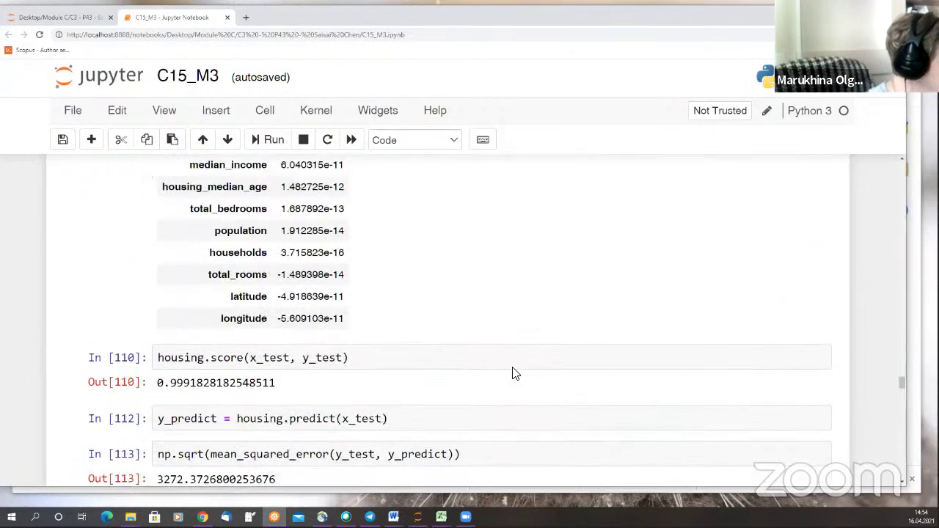
scroll(516, 373, down, 4)
scroll(514, 374, down, 3)
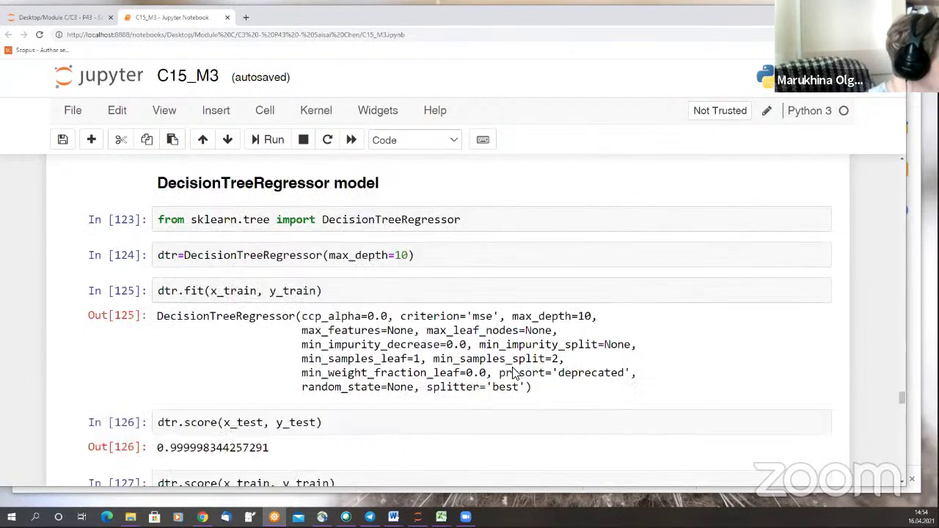
scroll(513, 374, down, 1)
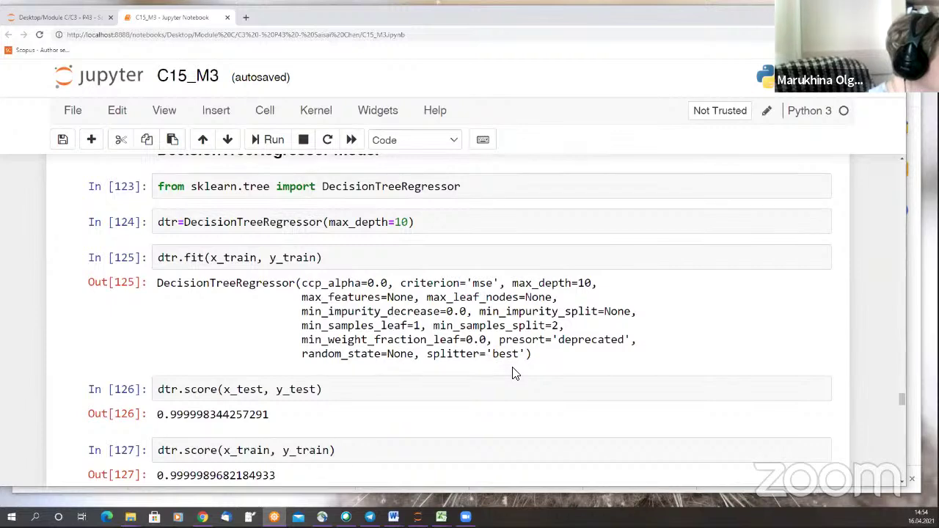
scroll(513, 374, down, 4)
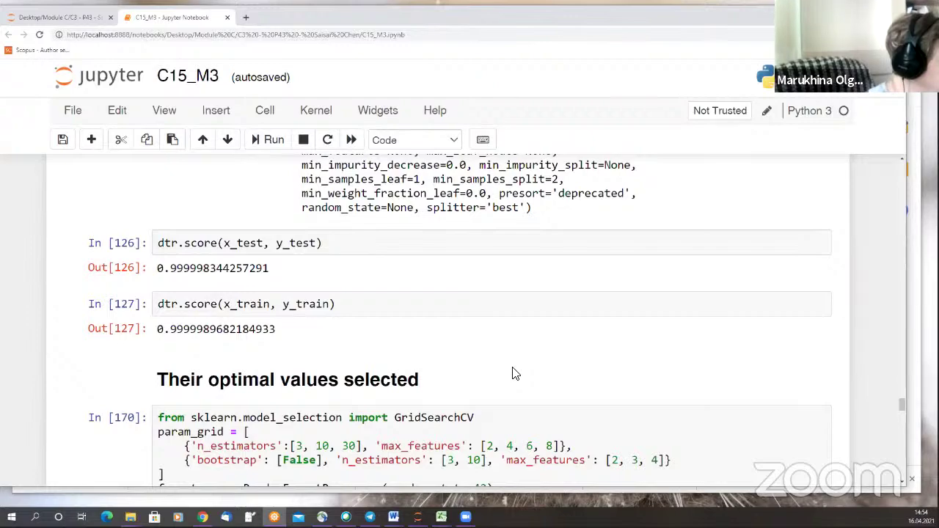
scroll(514, 373, up, 3)
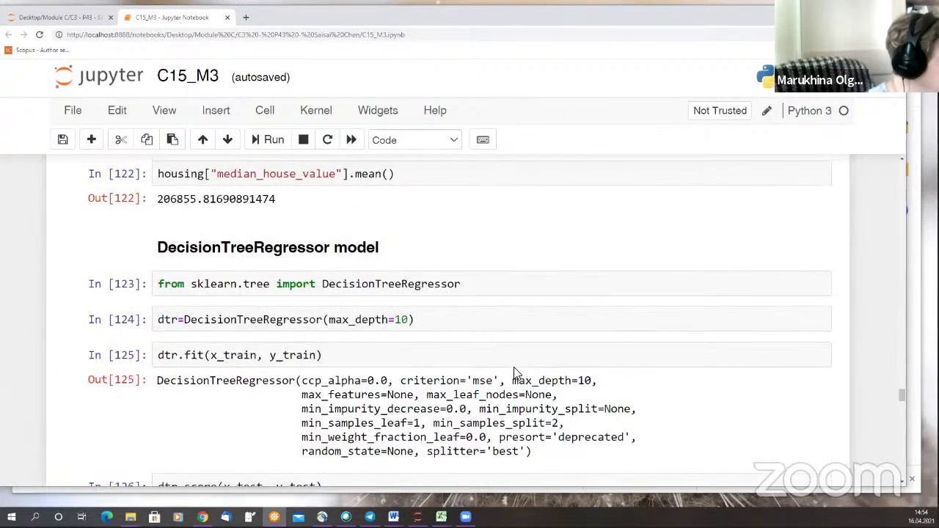
scroll(515, 371, up, 7)
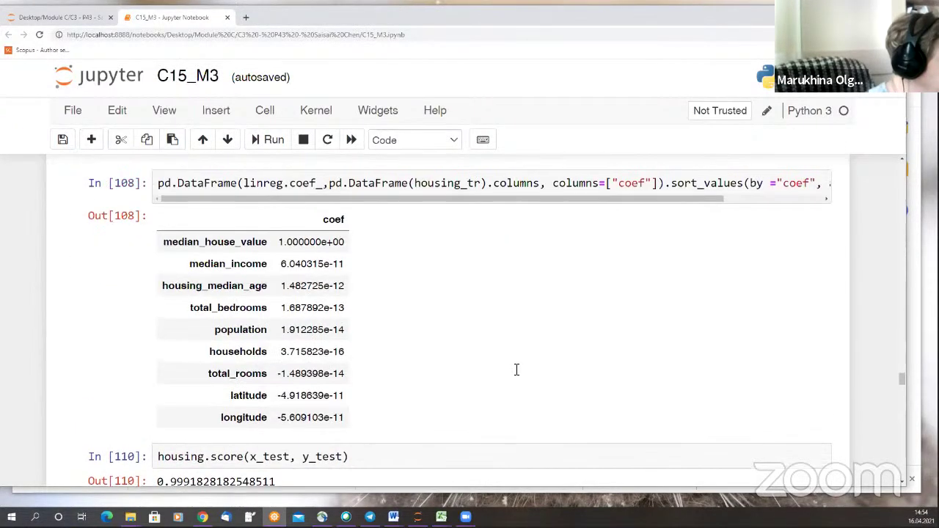
scroll(515, 371, down, 1)
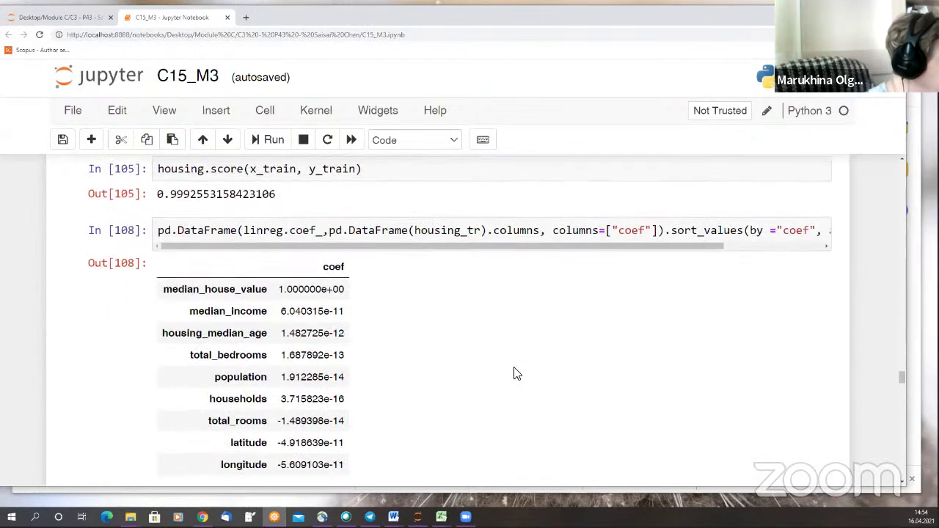
scroll(516, 374, down, 1)
scroll(515, 371, up, 5)
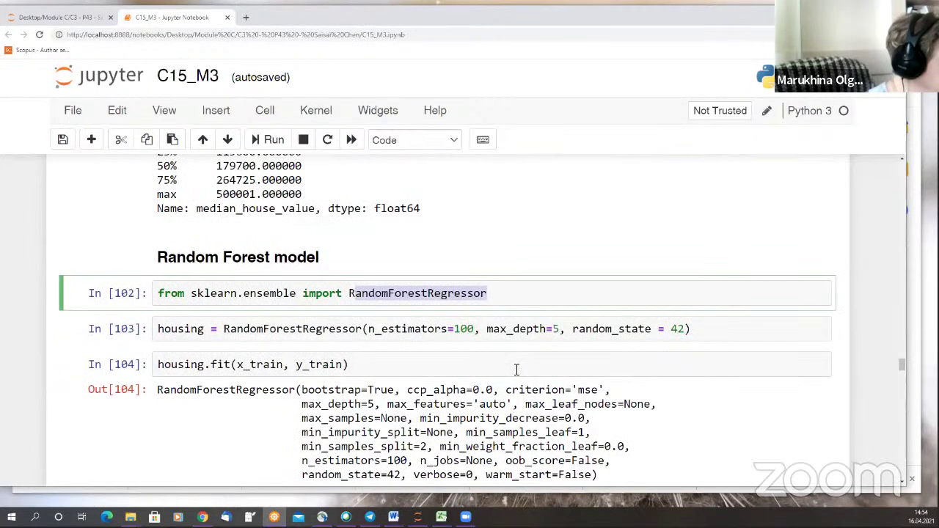
scroll(517, 369, up, 3)
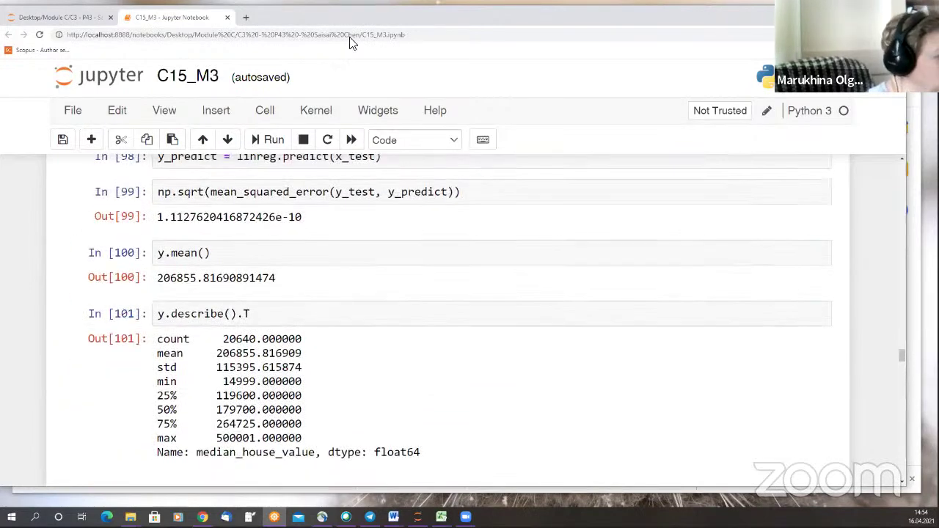
Switch to assessment sheet C3 and enter 0,5 for the accuracy evaluation and 0 for the recall assessment in column E.
key(alt+Tab)
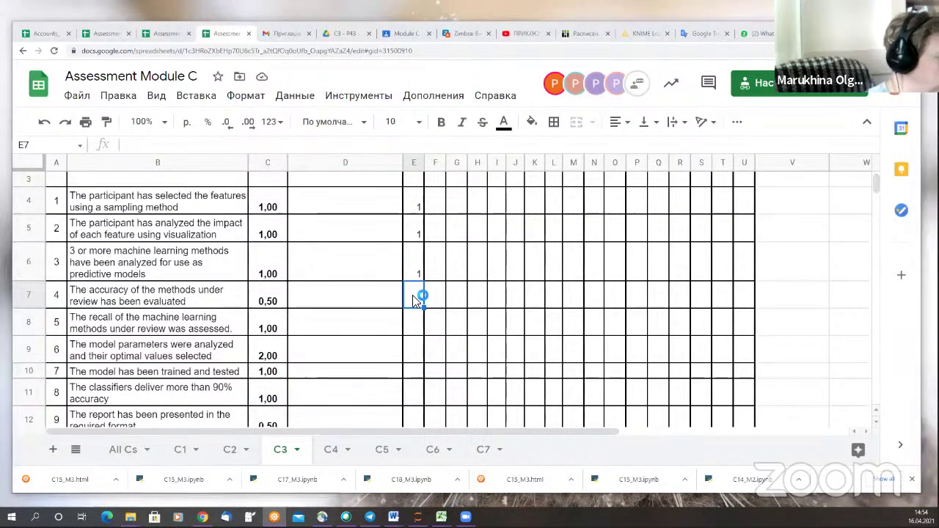
text(0,)
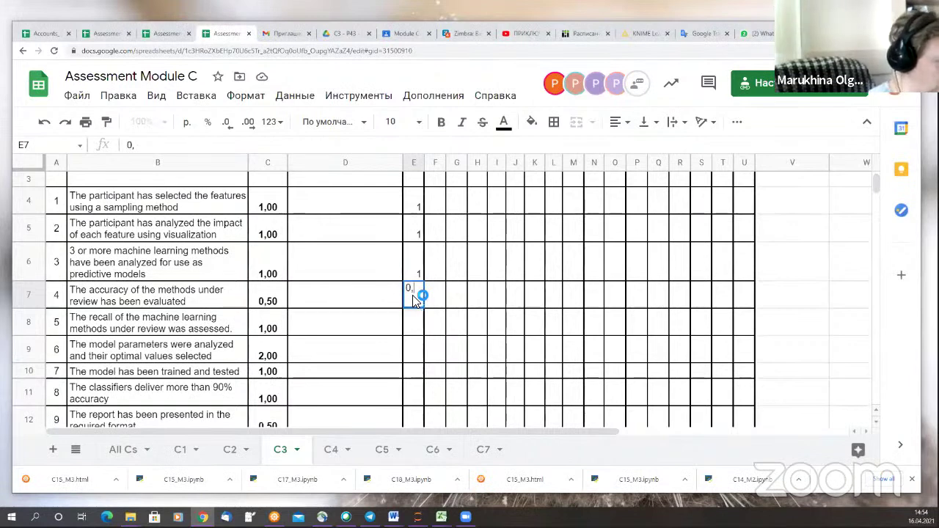
text(5)
key(Return)
text(0)
key(Return)
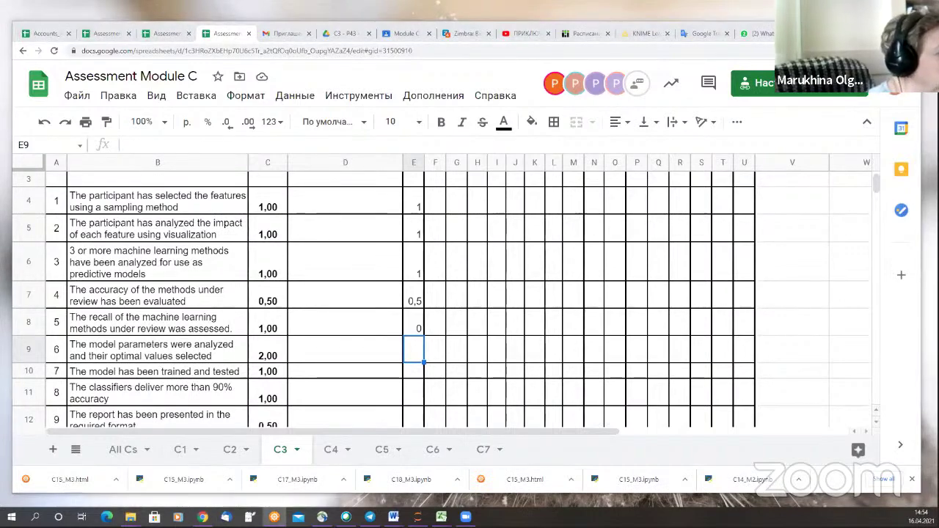
Switch back to the C15_M3 notebook and examine the Random Forest scores, the GridSearchCV parameter grid, best parameters and best estimator.
key(alt+Tab)
scroll(359, 178, down, 3)
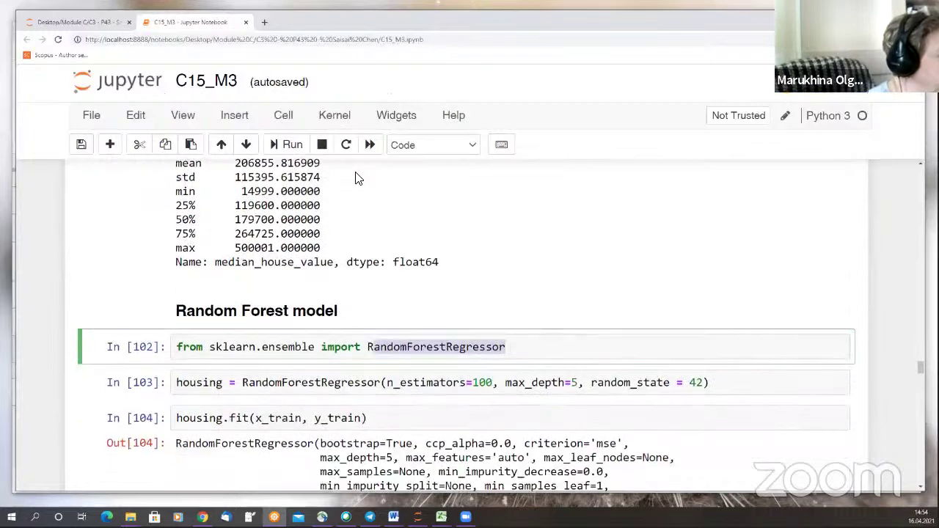
scroll(358, 178, down, 10)
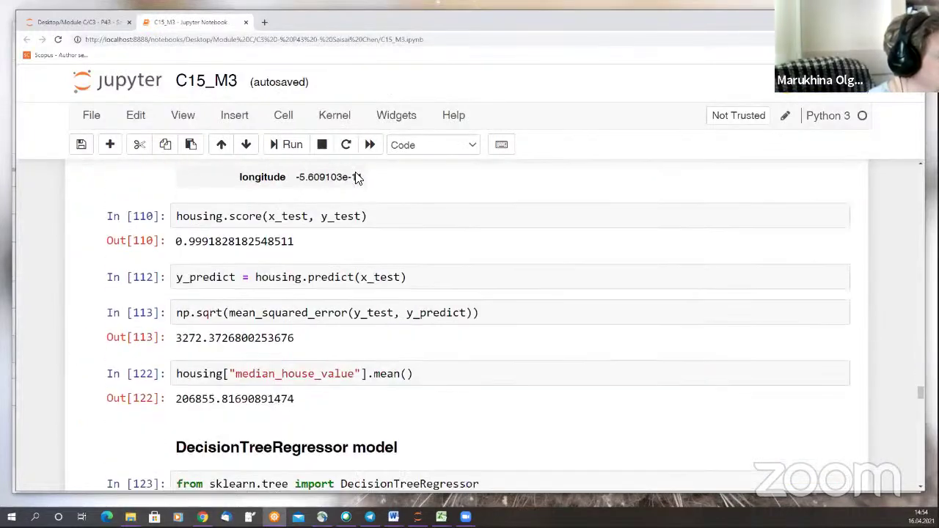
scroll(358, 178, down, 10)
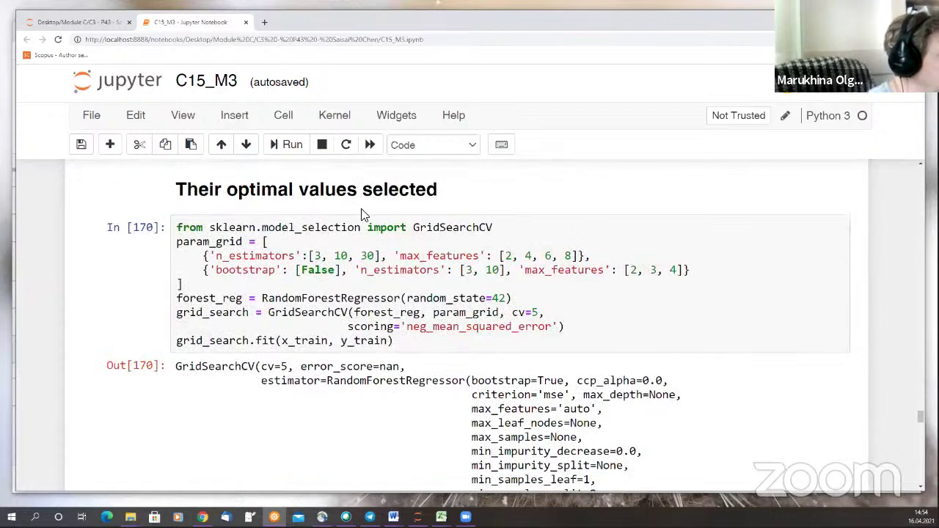
scroll(361, 214, down, 8)
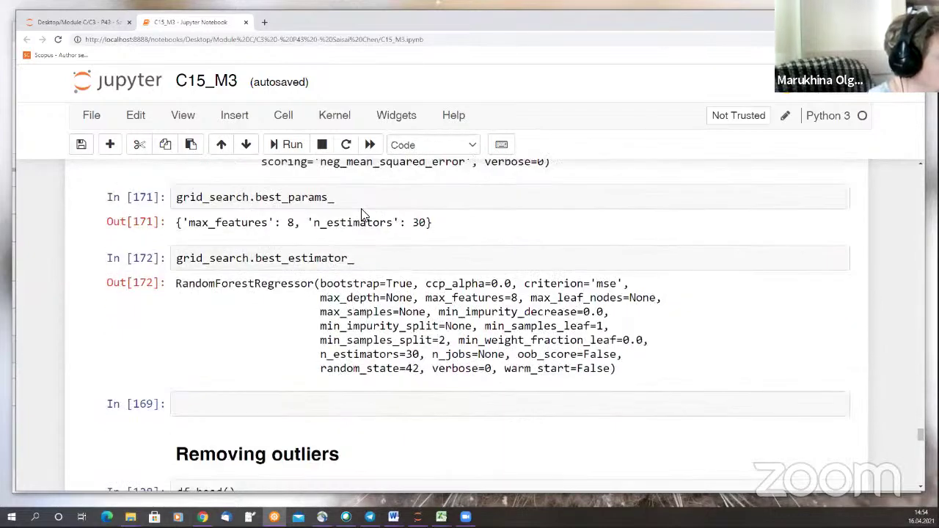
scroll(361, 214, down, 3)
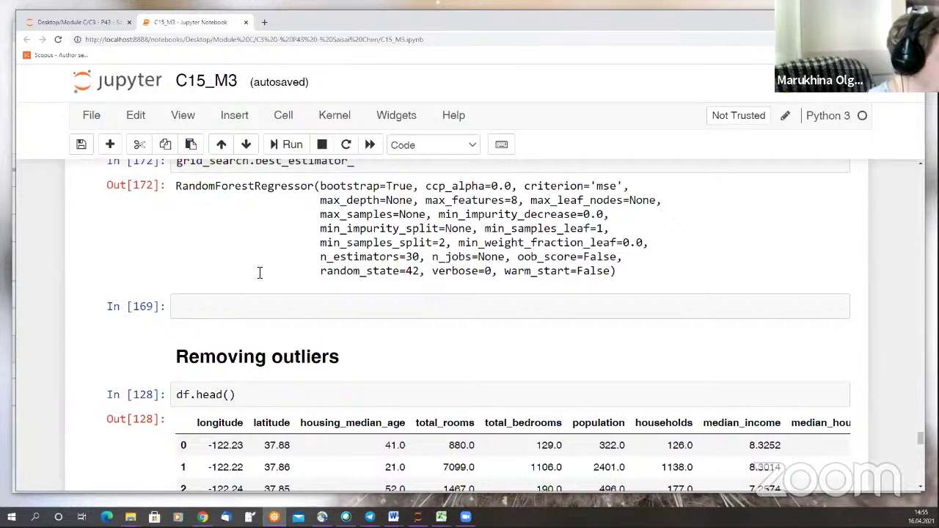
scroll(259, 273, up, 5)
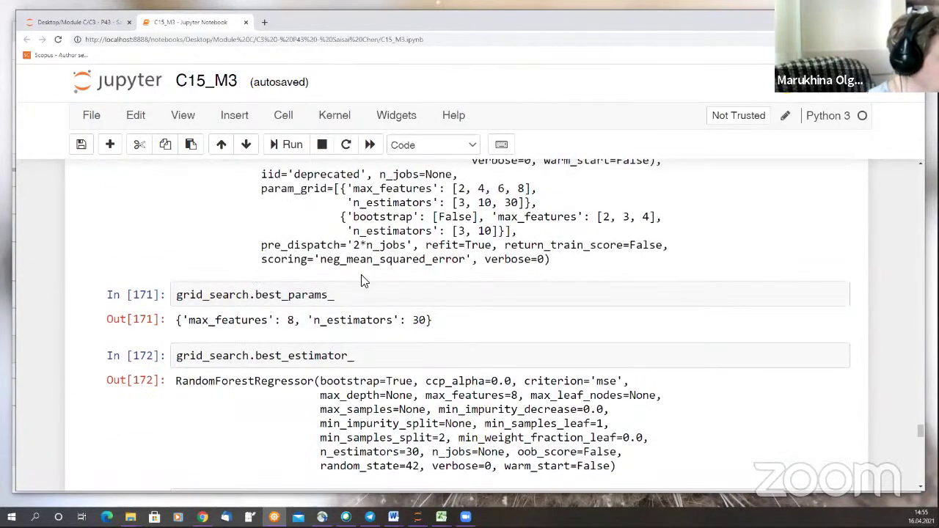
scroll(360, 279, up, 4)
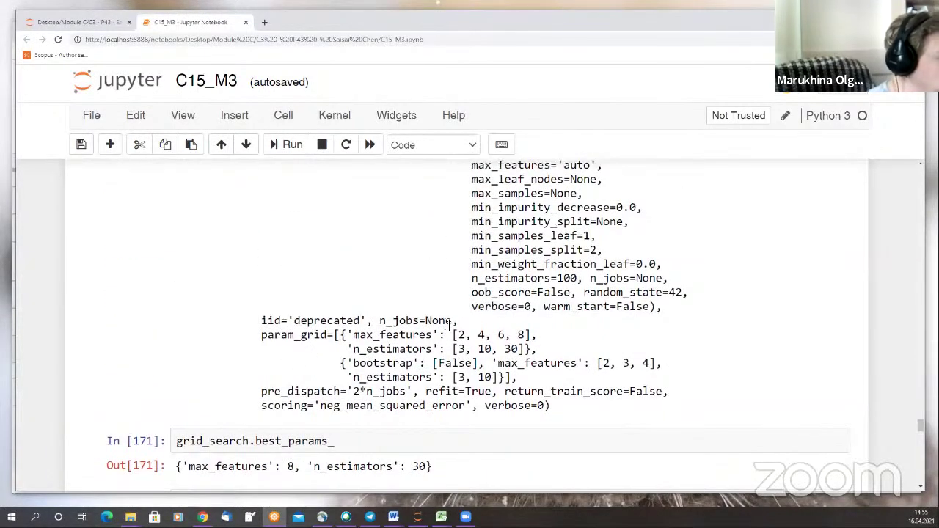
scroll(447, 324, down, 6)
scroll(447, 326, down, 2)
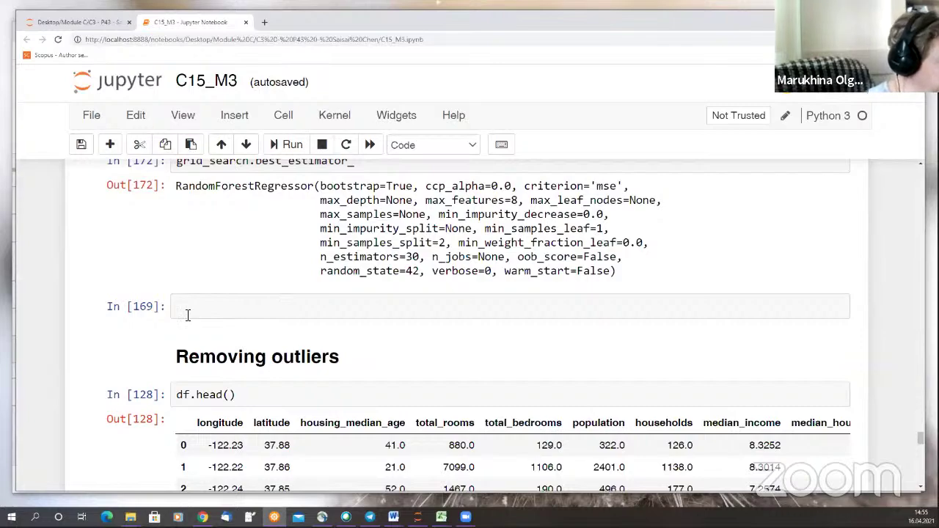
scroll(198, 309, up, 10)
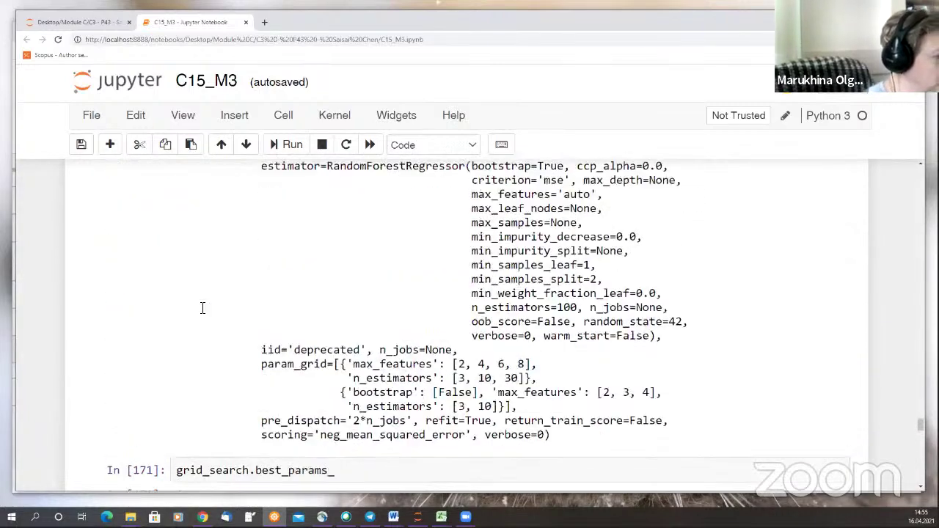
scroll(203, 308, up, 5)
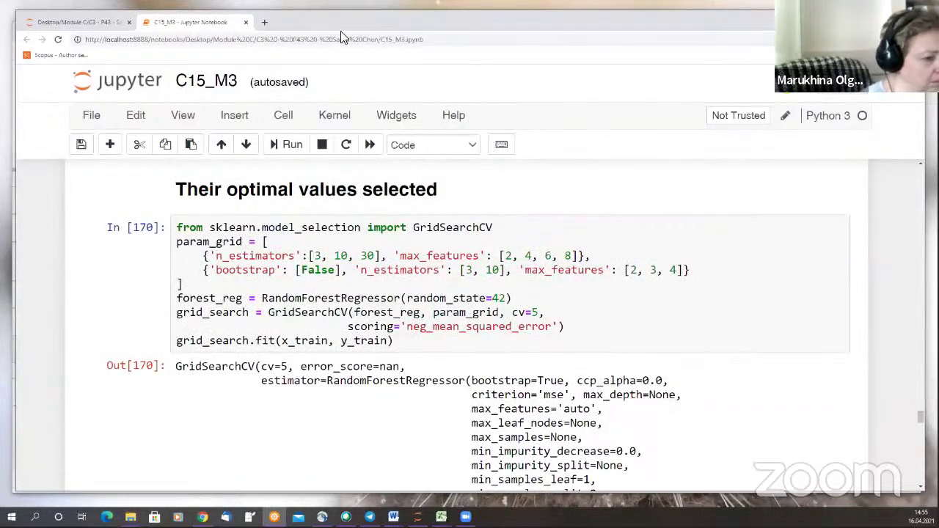
Check the corresponding scores on sheet C2, return to C3 and enter 2 for the model parameters and optimal values criterion.
key(alt+Tab)
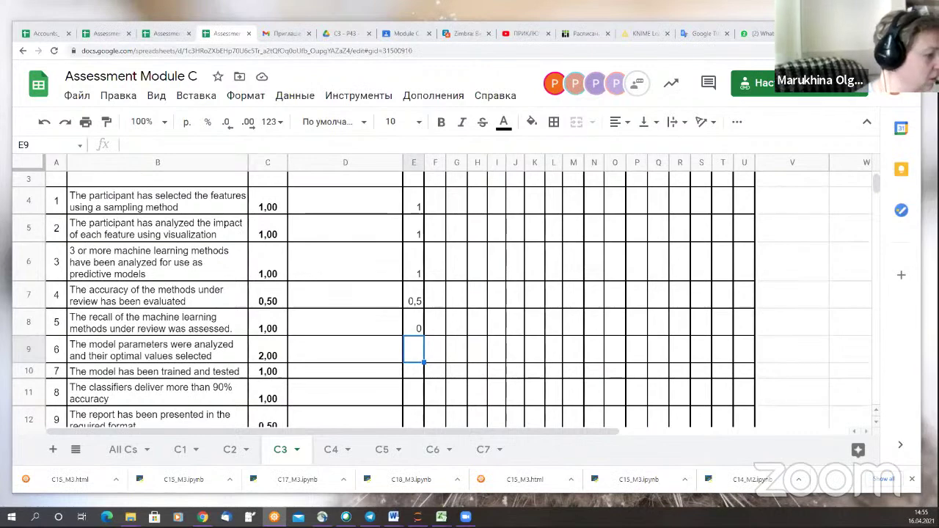
click(233, 451)
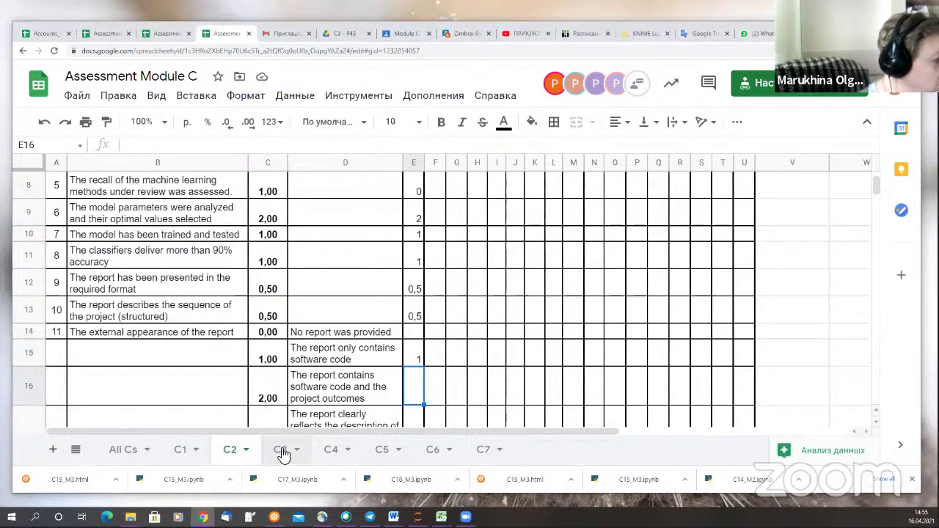
click(283, 451)
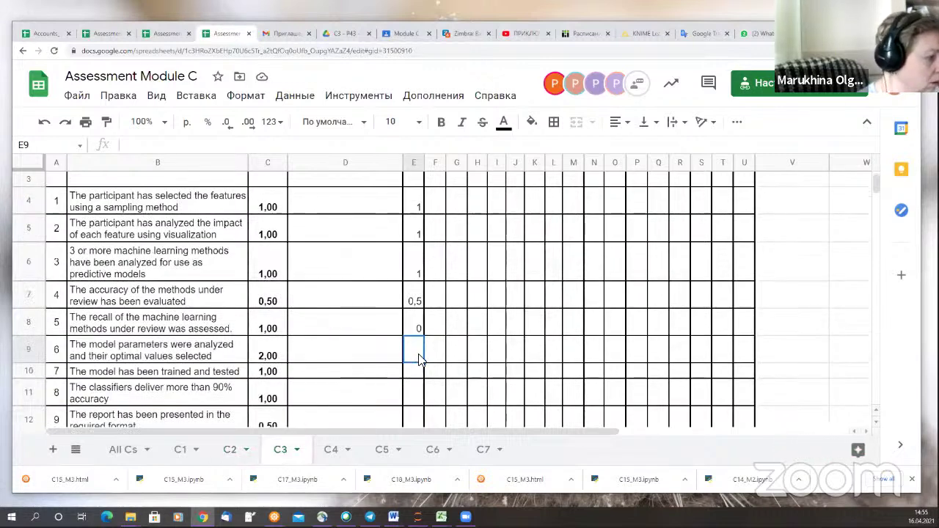
text(2)
key(Return)
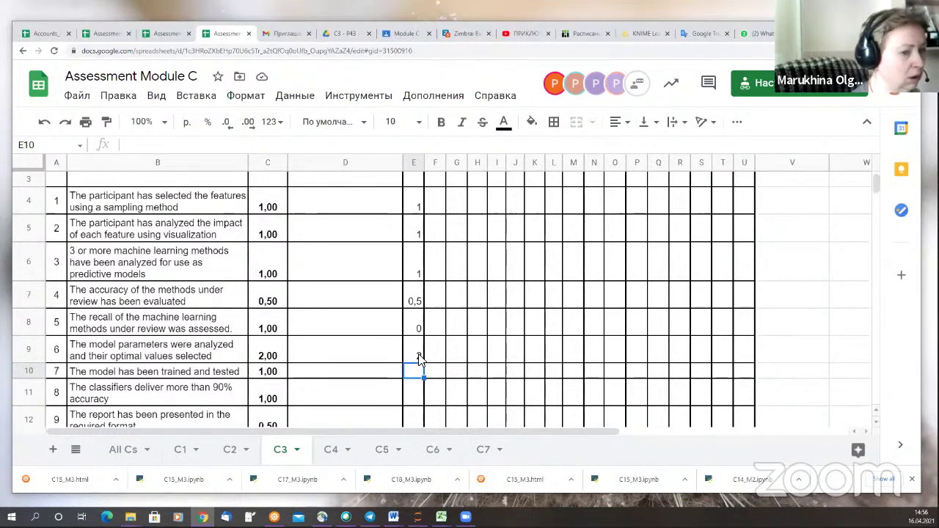
scroll(499, 367, down, 3)
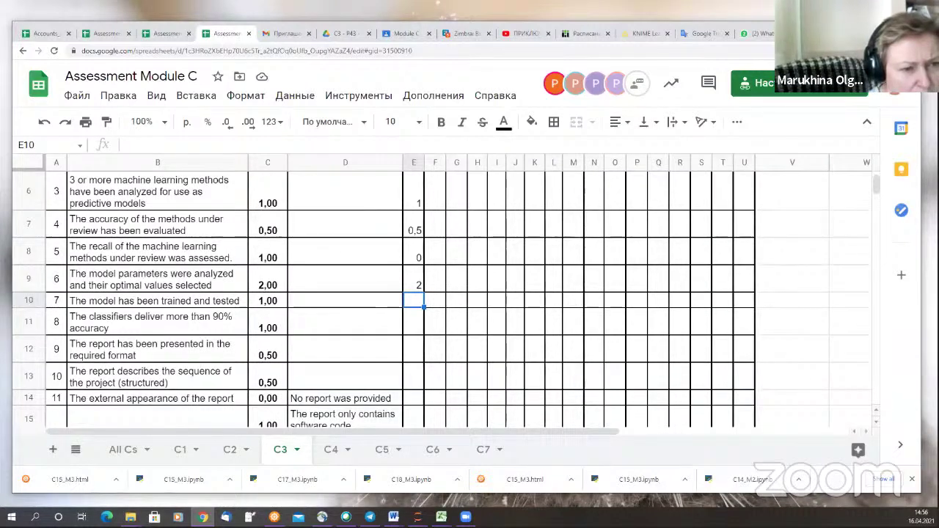
scroll(638, 237, up, 3)
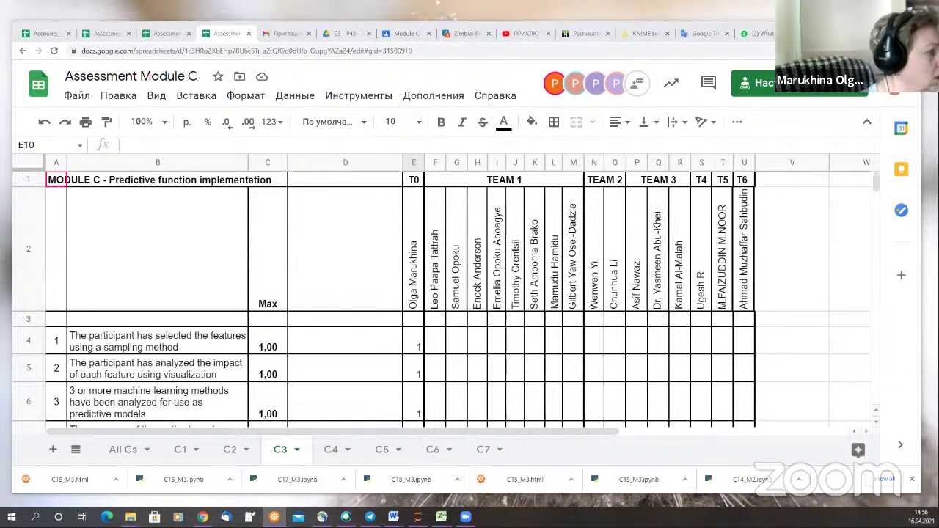
Switch to the C15_M3 notebook and review the GridSearchCV output down to the Removing outliers section.
key(alt+Tab)
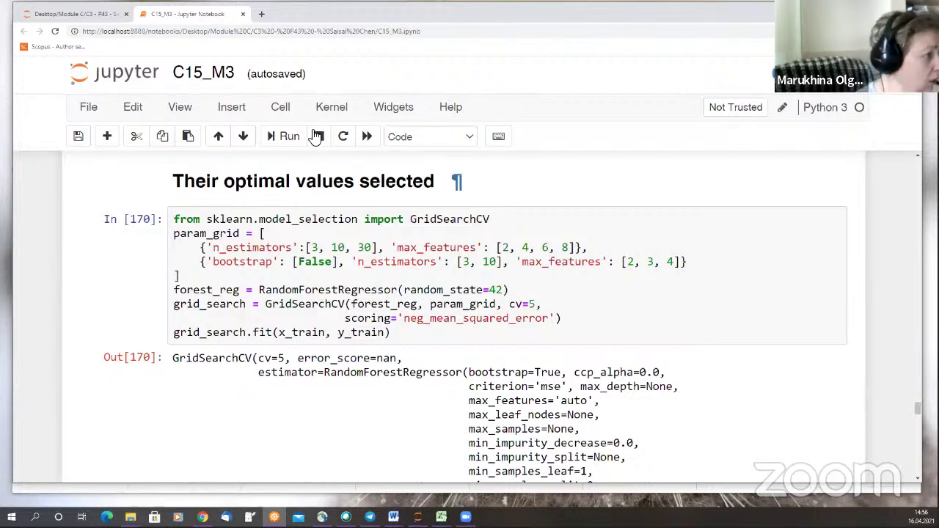
drag(212, 71, 236, 71)
click(236, 71)
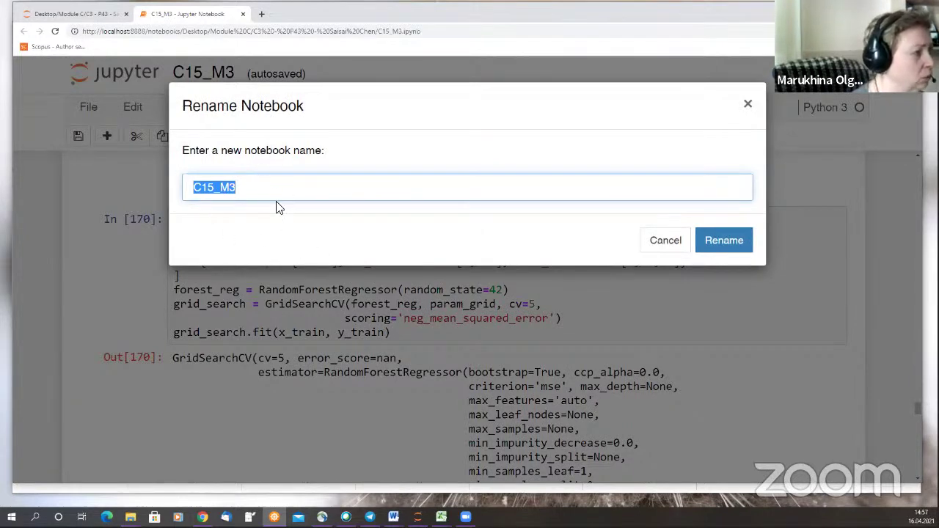
click(666, 242)
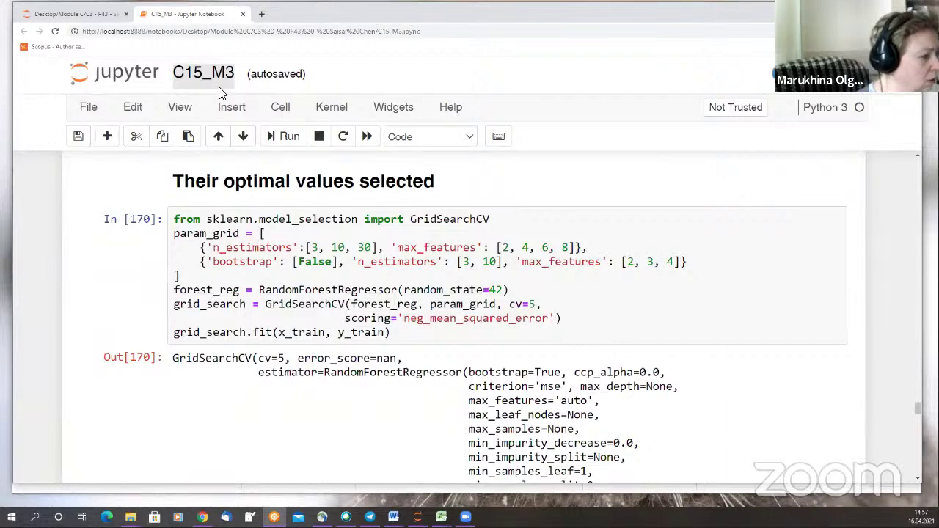
scroll(283, 162, down, 3)
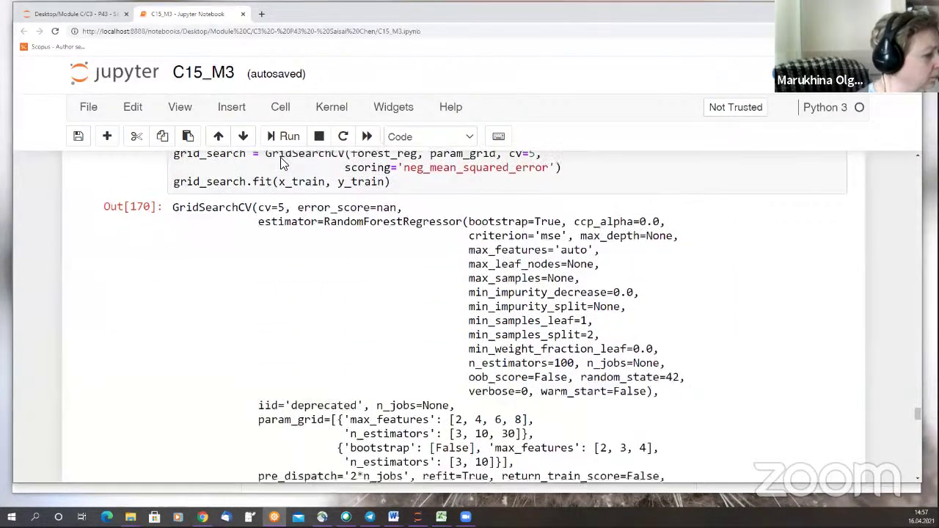
scroll(283, 161, down, 9)
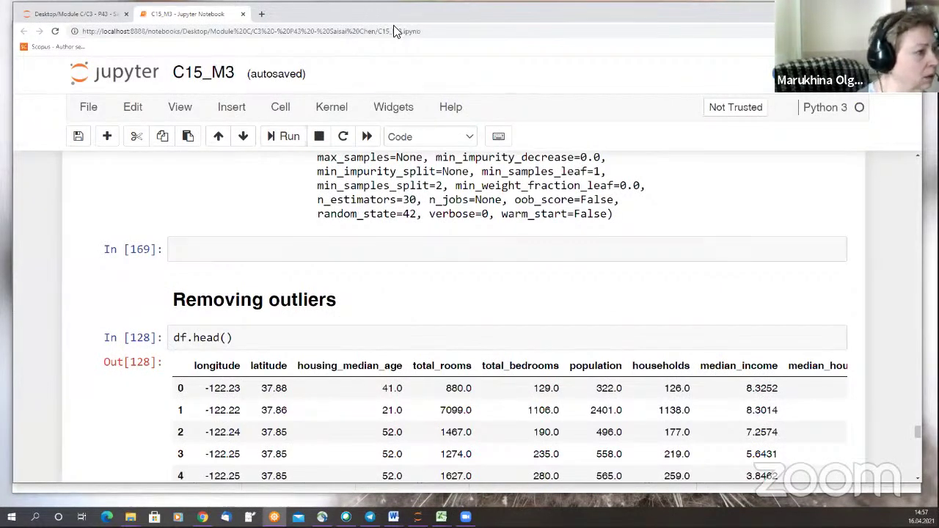
Switch to Google Classroom and open the Place44 Competitor submission for Module C. Regression recovery (homework).
key(alt+Tab)
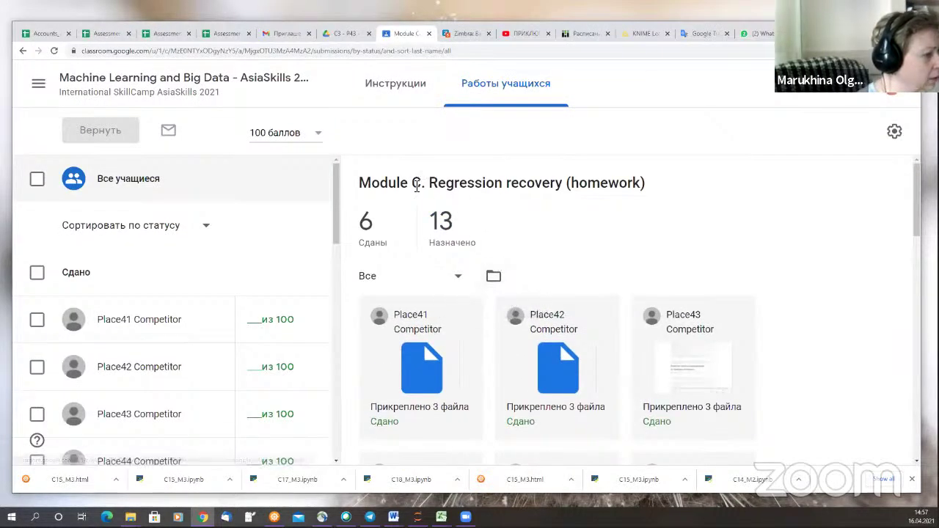
scroll(535, 189, down, 2)
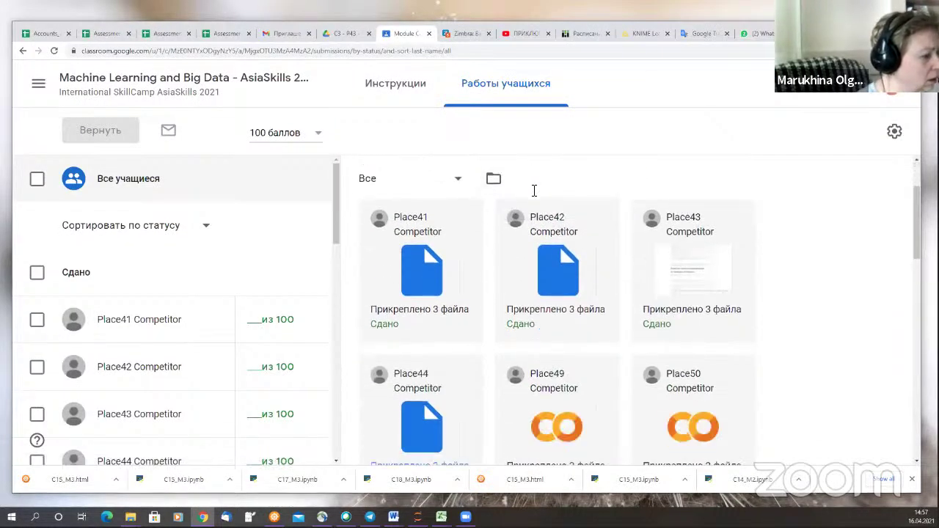
scroll(405, 363, down, 3)
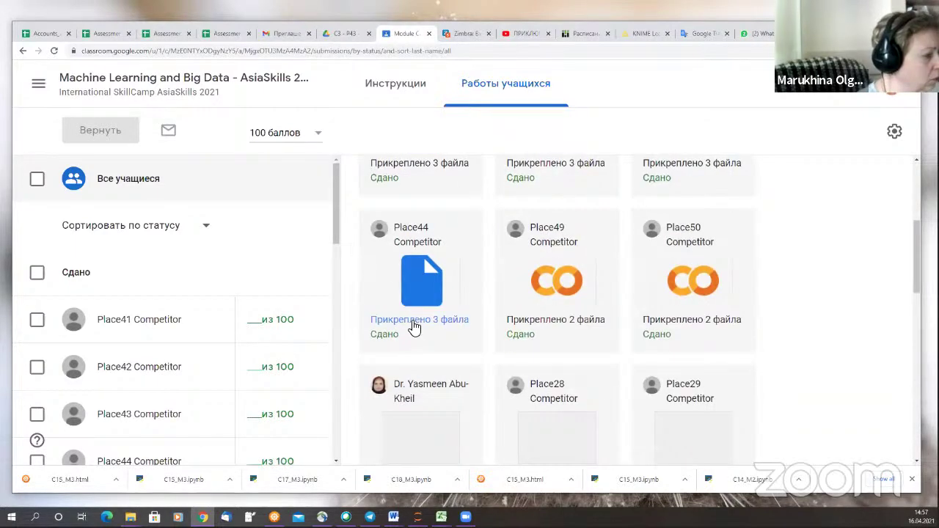
click(415, 327)
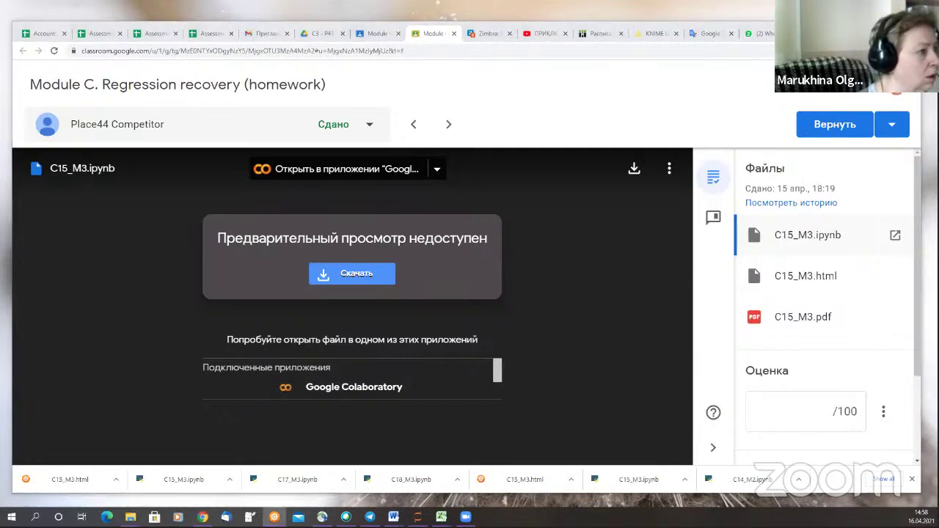
Compare the notebook's Removing outliers and best estimator sections with the remaining unscored criteria on assessment sheet C3.
key(alt+Tab)
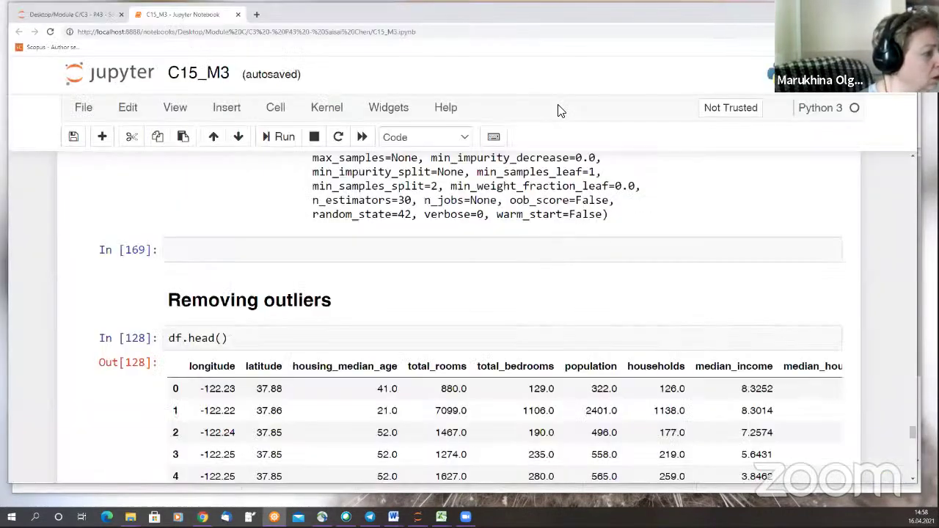
click(440, 285)
scroll(443, 282, down, 3)
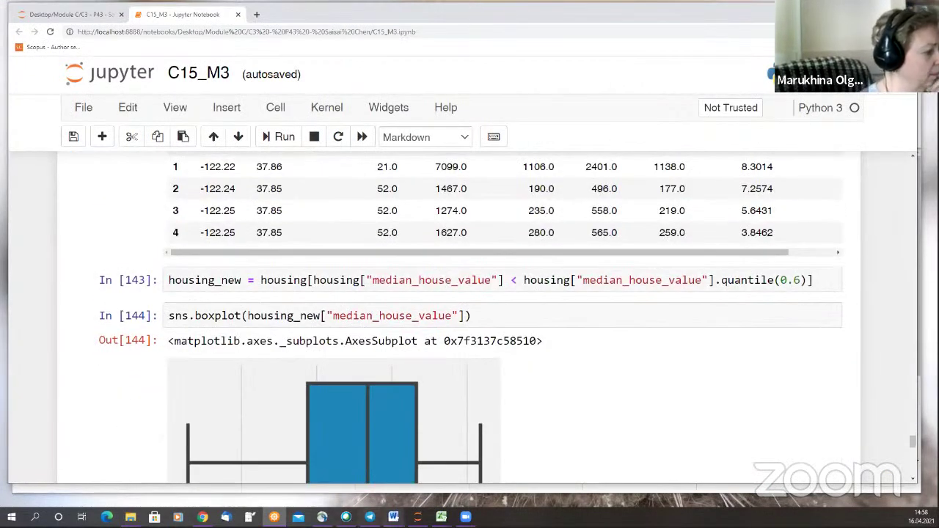
click(201, 517)
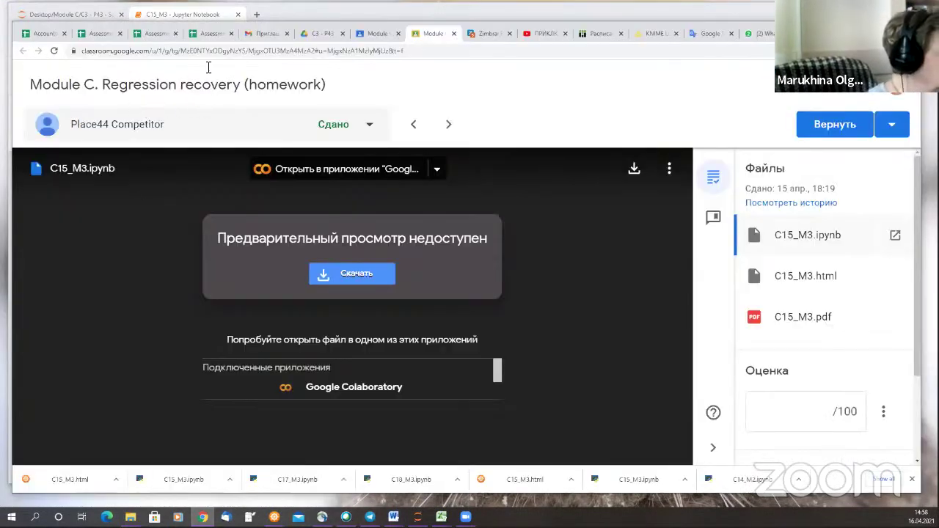
click(209, 33)
scroll(350, 367, down, 3)
scroll(350, 367, down, 1)
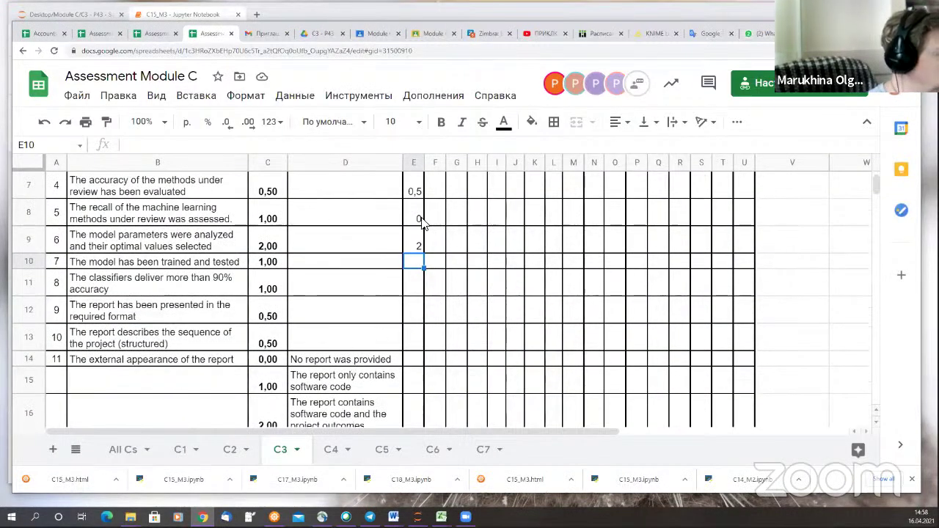
key(alt+Tab)
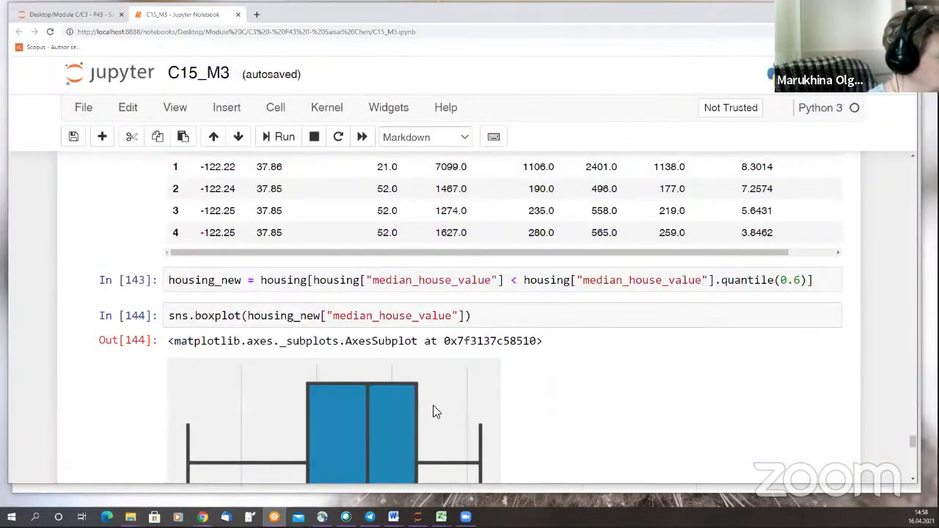
scroll(525, 371, up, 3)
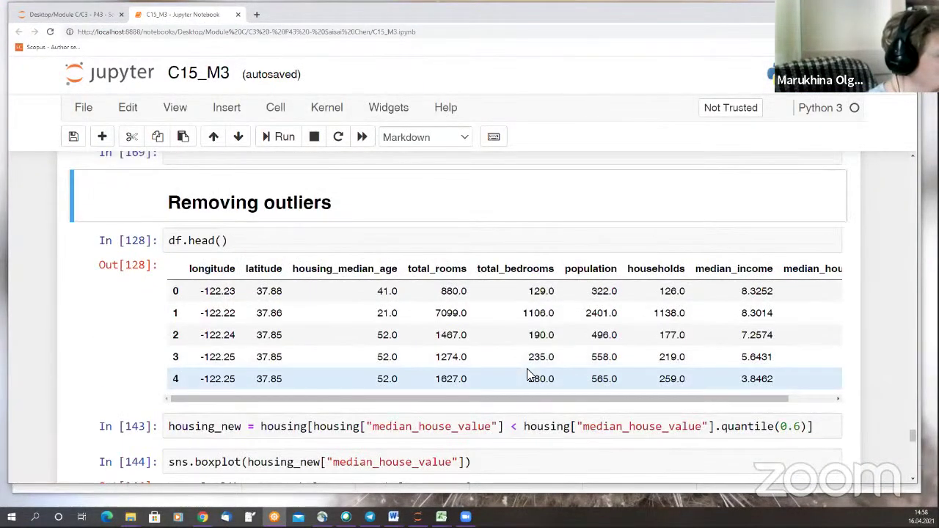
scroll(531, 362, up, 3)
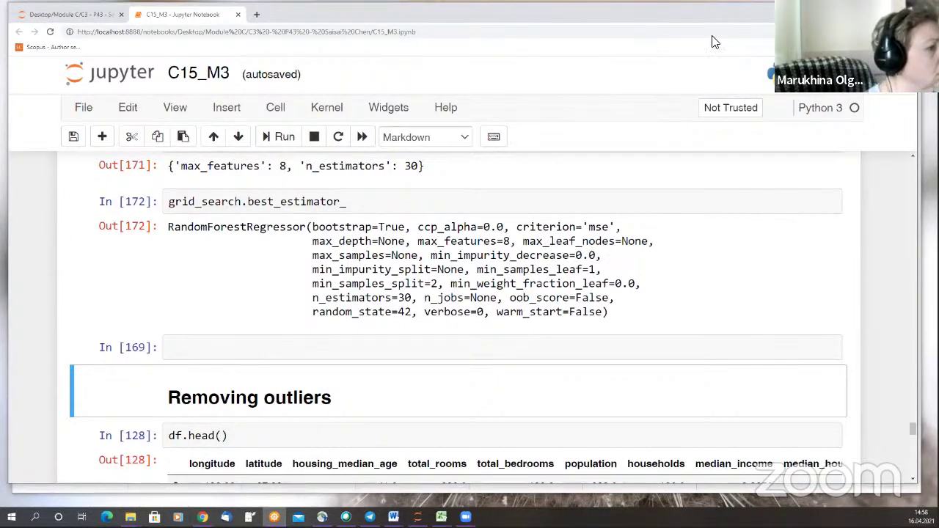
Check the unscored criteria on assessment sheet C3 against the notebook, and switch to the Module C submissions list in Google Classroom.
key(alt+Tab)
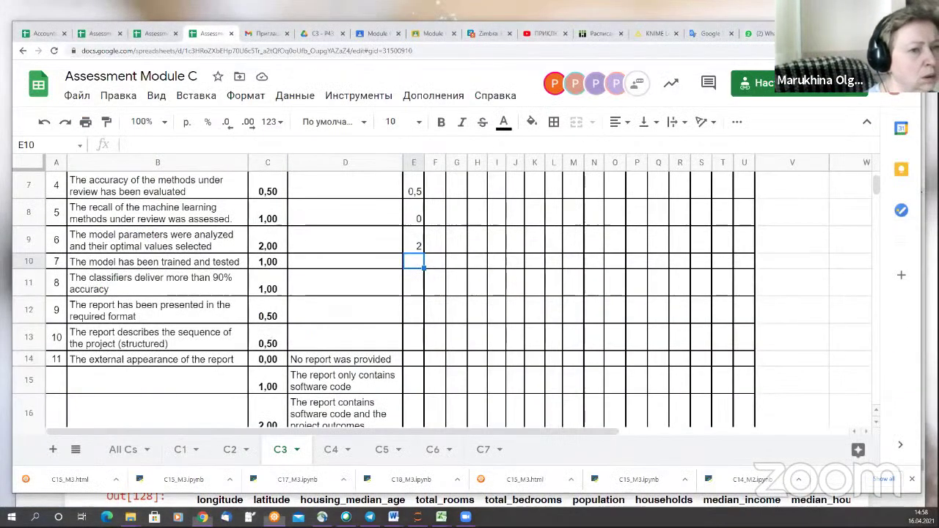
key(alt+Tab)
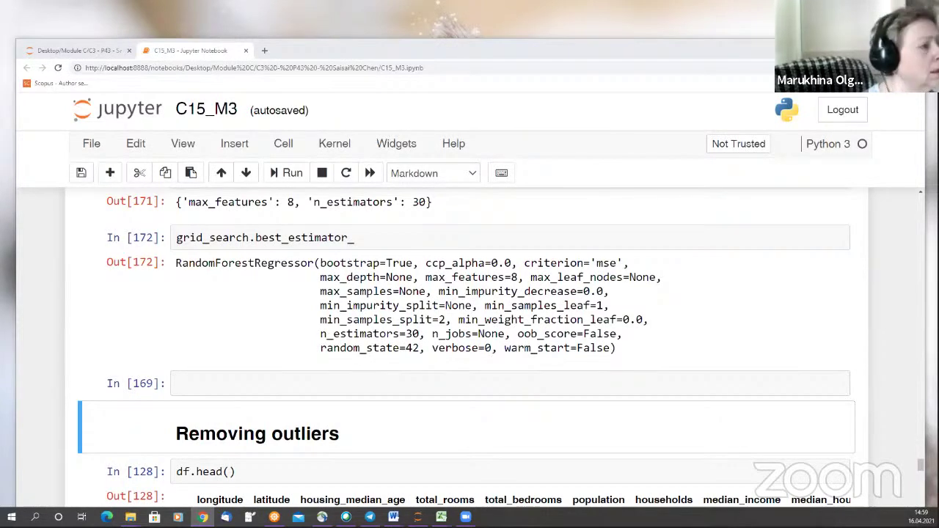
click(767, 33)
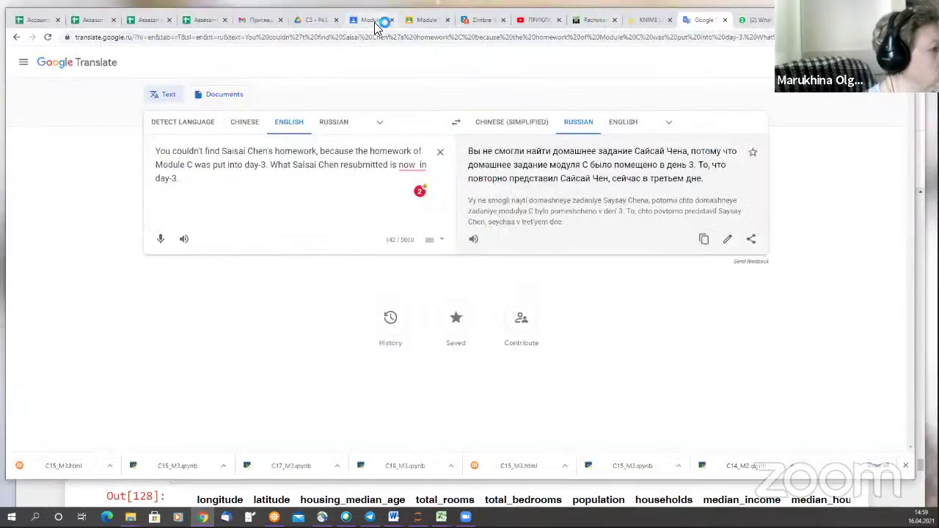
click(374, 22)
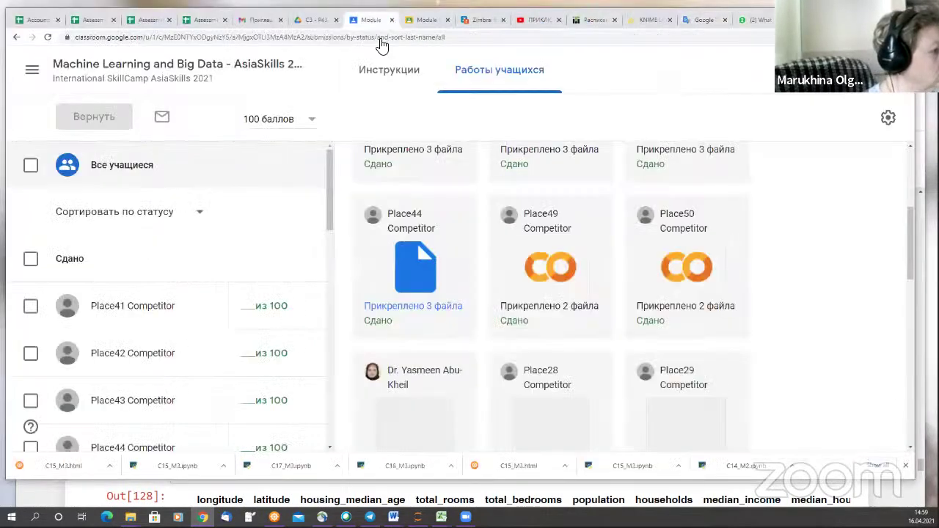
Read the report requirements of Module C. Regression recovery (homework) under Day - 3 in the course's assignments, and open that assignment's submissions.
click(189, 65)
scroll(319, 168, down, 2)
scroll(319, 168, up, 2)
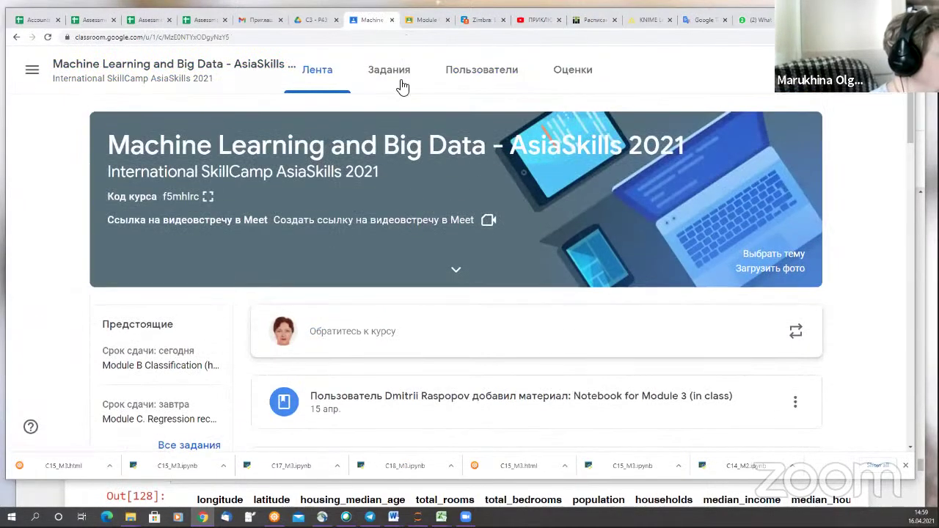
click(390, 74)
scroll(243, 308, down, 2)
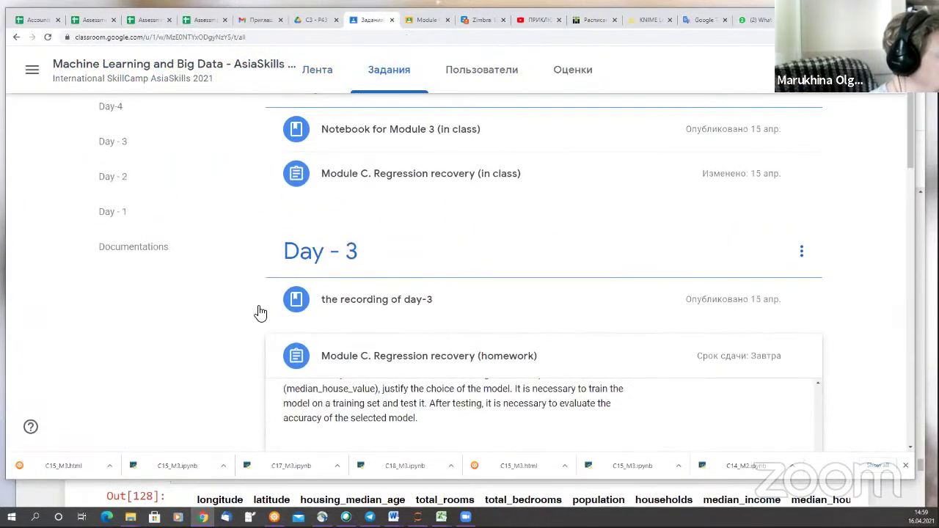
scroll(339, 255, down, 2)
scroll(430, 260, down, 2)
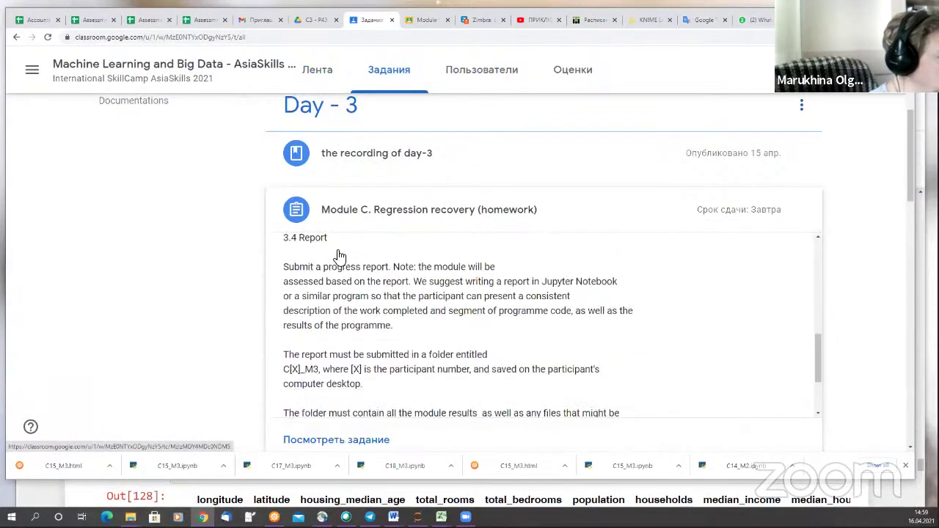
scroll(657, 304, down, 3)
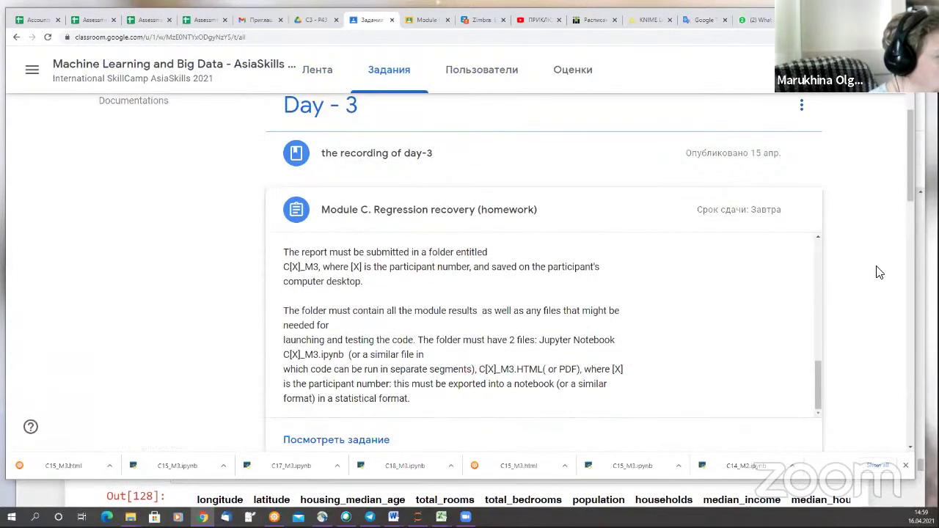
scroll(878, 272, down, 2)
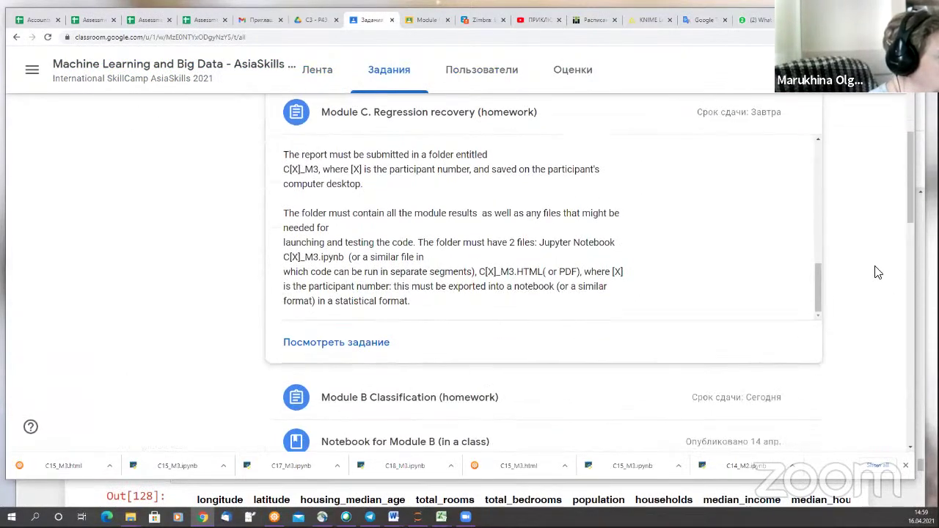
click(327, 343)
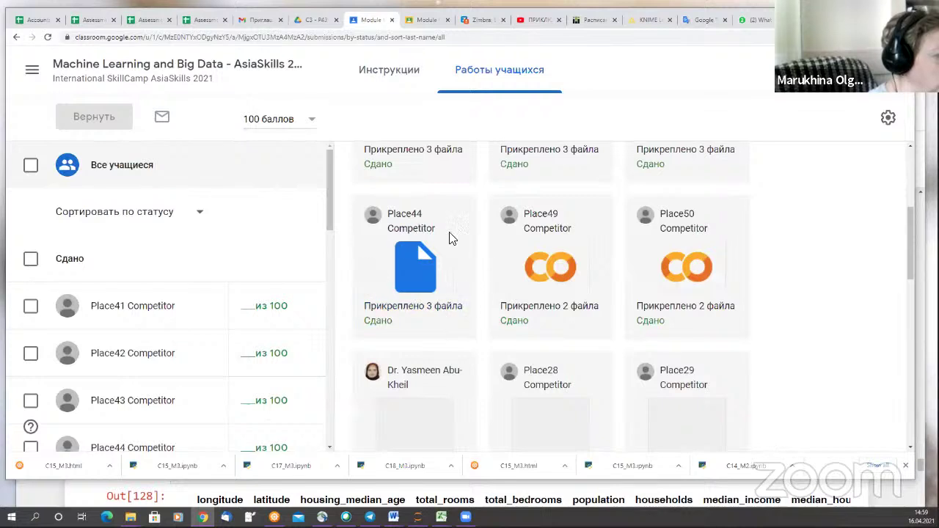
Check the files attached to Place44 Competitor's submission, close it, and open Place43 Competitor's submission instead.
scroll(481, 297, up, 1)
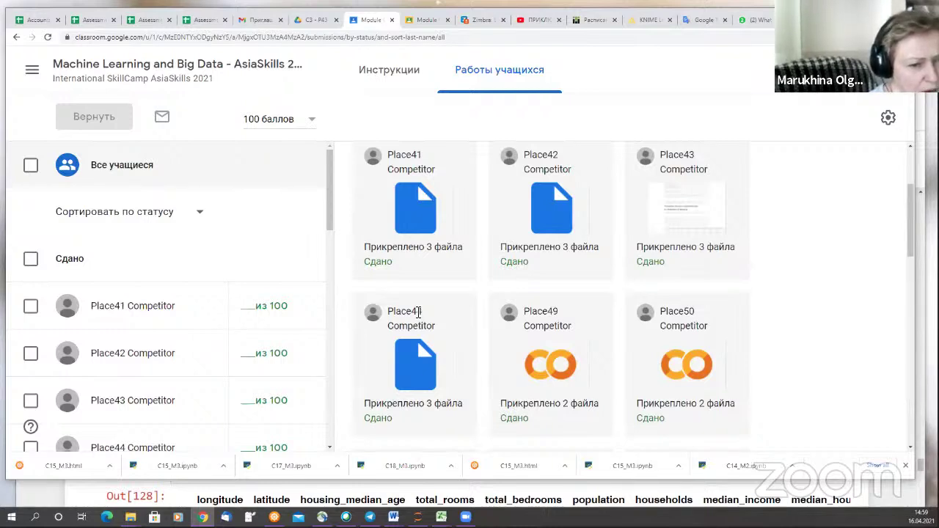
click(391, 410)
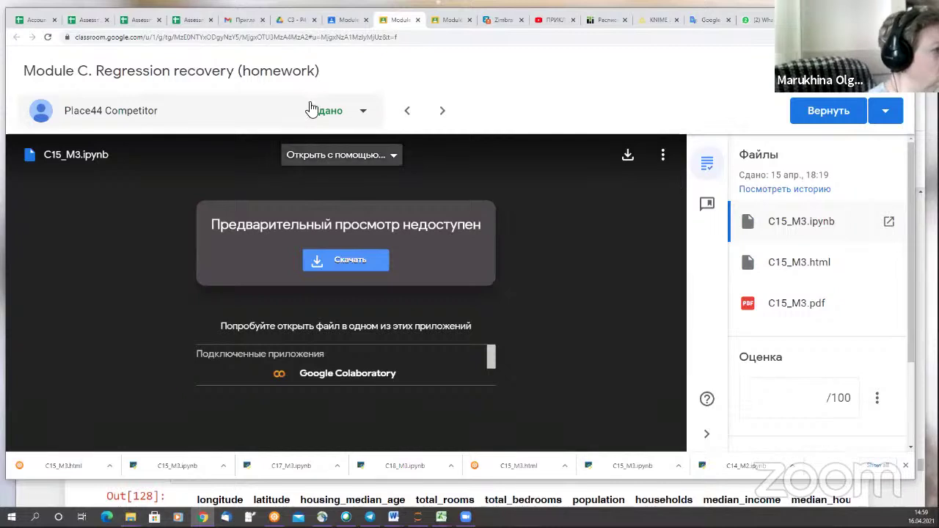
click(346, 22)
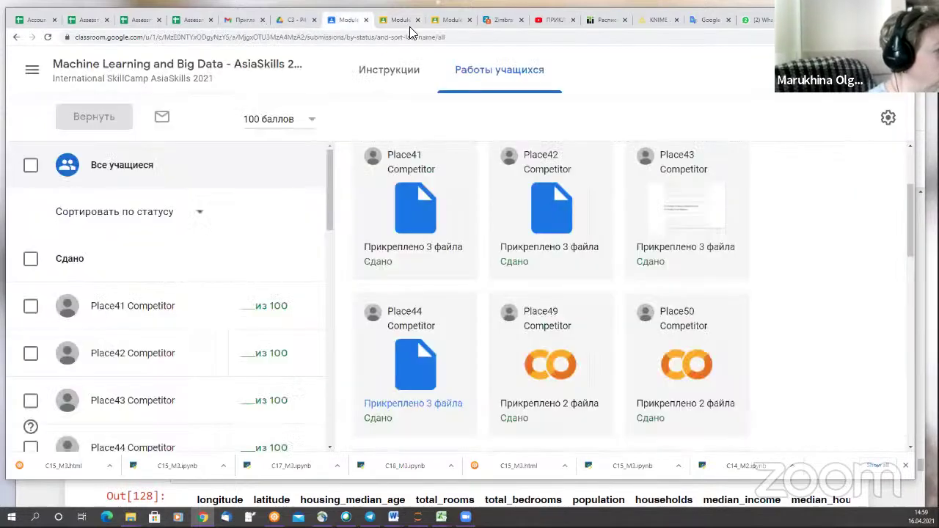
click(469, 19)
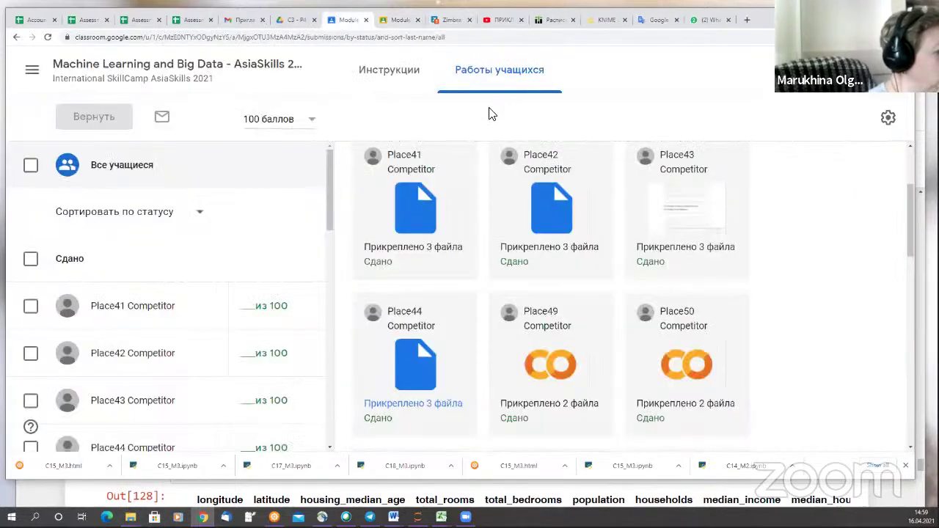
click(677, 249)
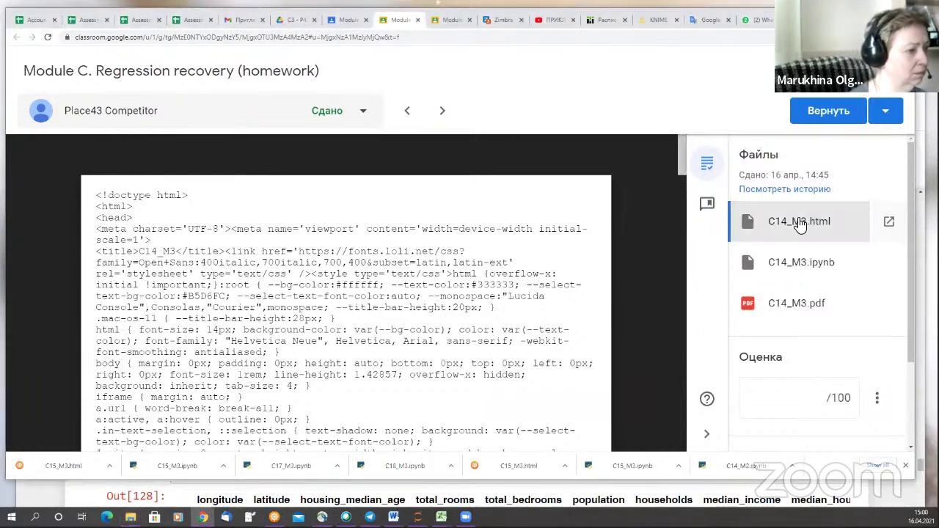
Close the C15_M3 notebook, dismiss the Jupyter window, and return to the Place43 Competitor submission.
mouse_move(641, 216)
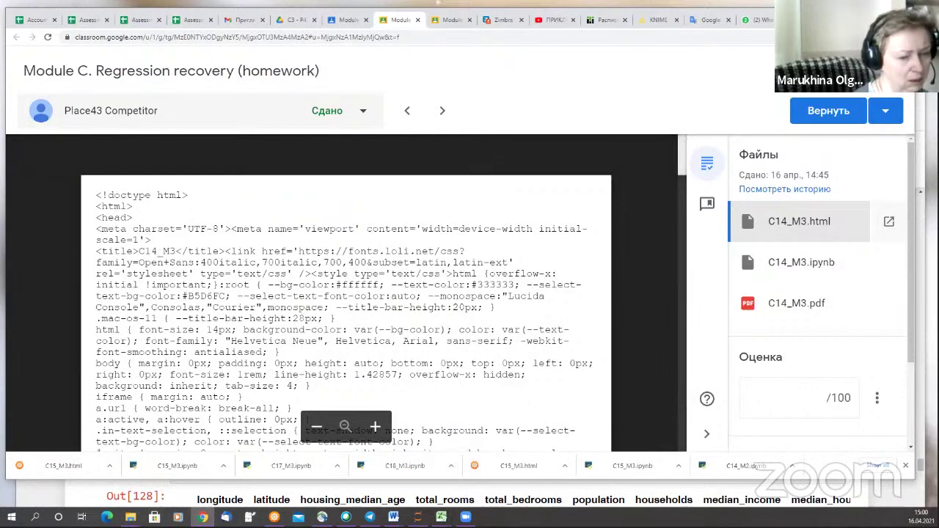
key(alt+Tab)
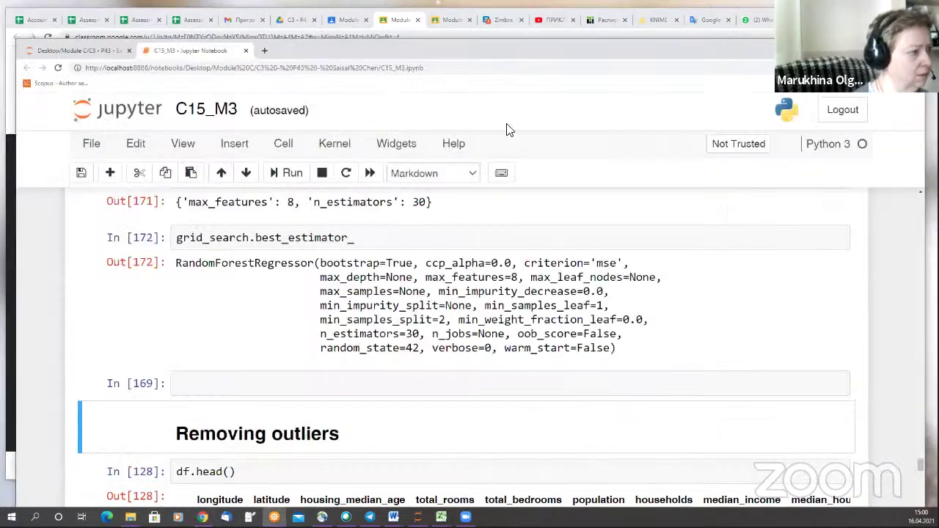
click(245, 51)
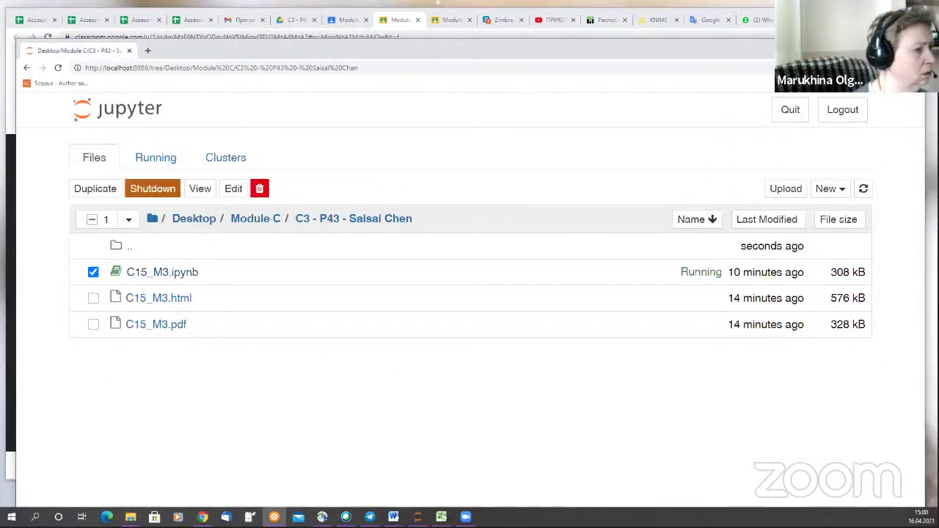
click(858, 50)
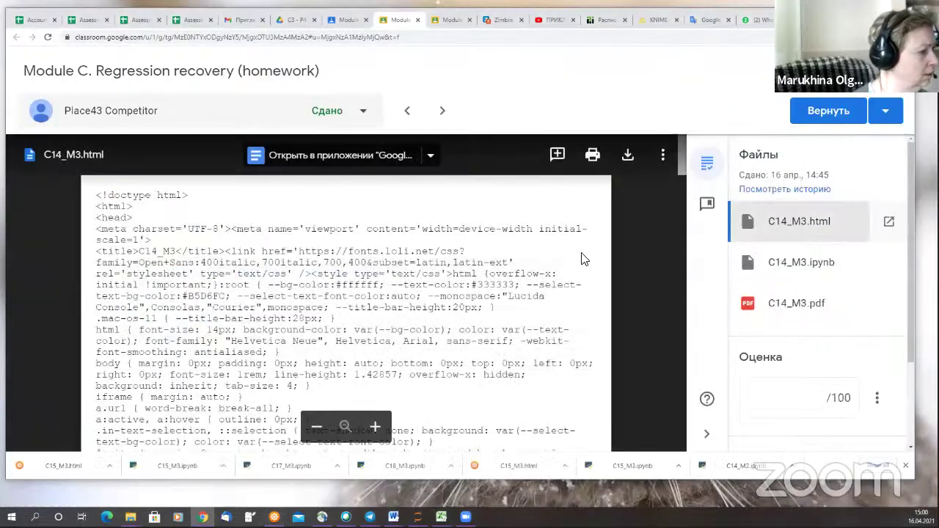
Download C14_M3.html from the submission and move it from Downloads to the participant's local C3 - P43 folder in Module C.
click(629, 157)
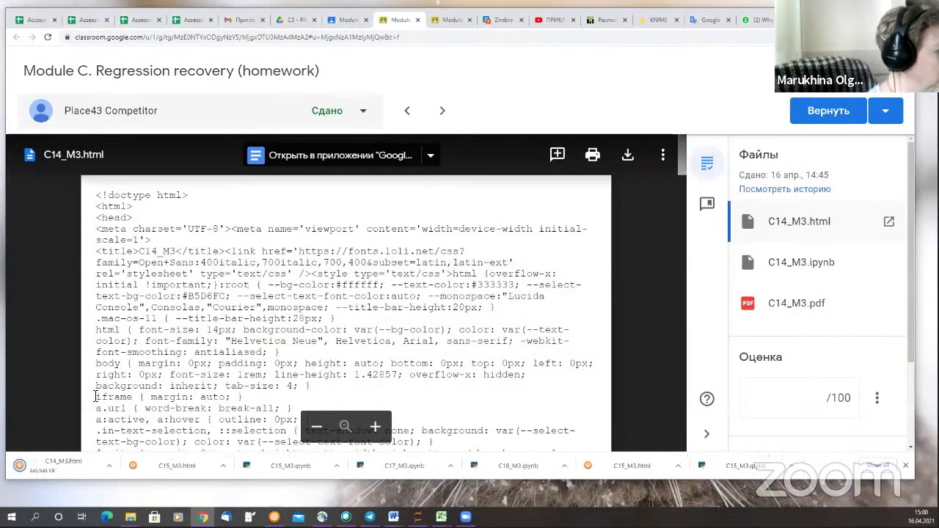
click(109, 467)
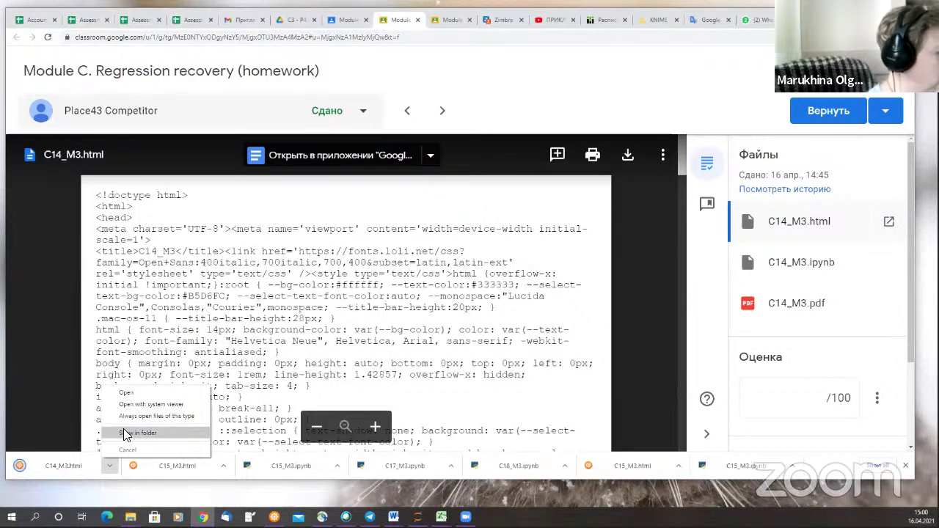
click(128, 432)
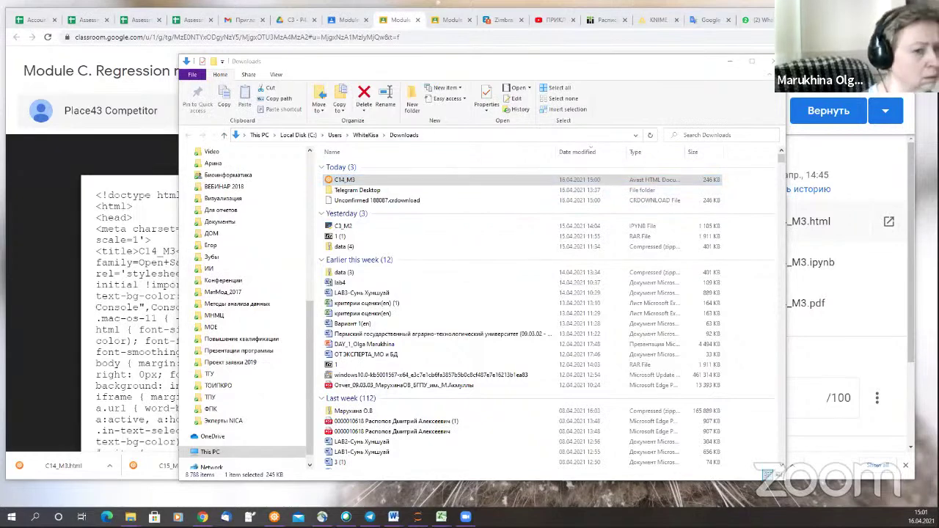
key(Delete)
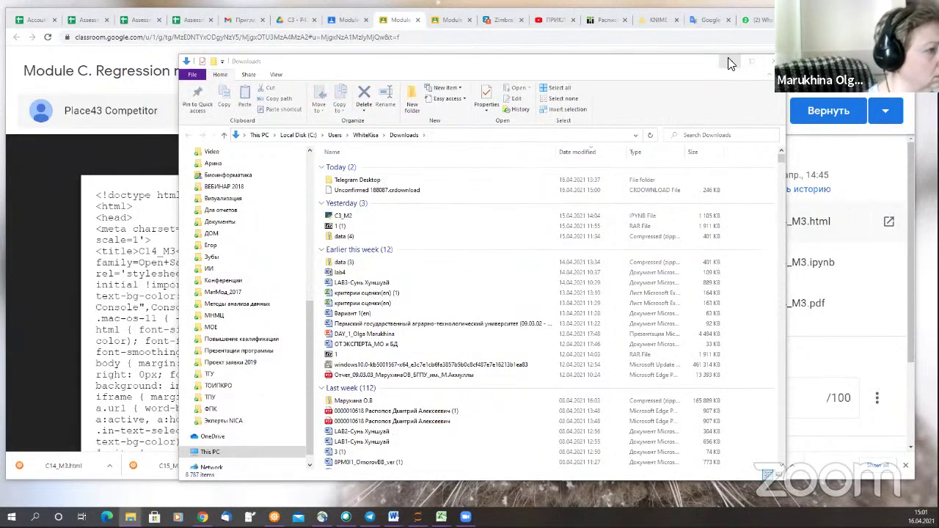
click(730, 60)
Download C14_M3.ipynb and move it from Downloads to the participant's local C3 - P43 folder.
click(794, 271)
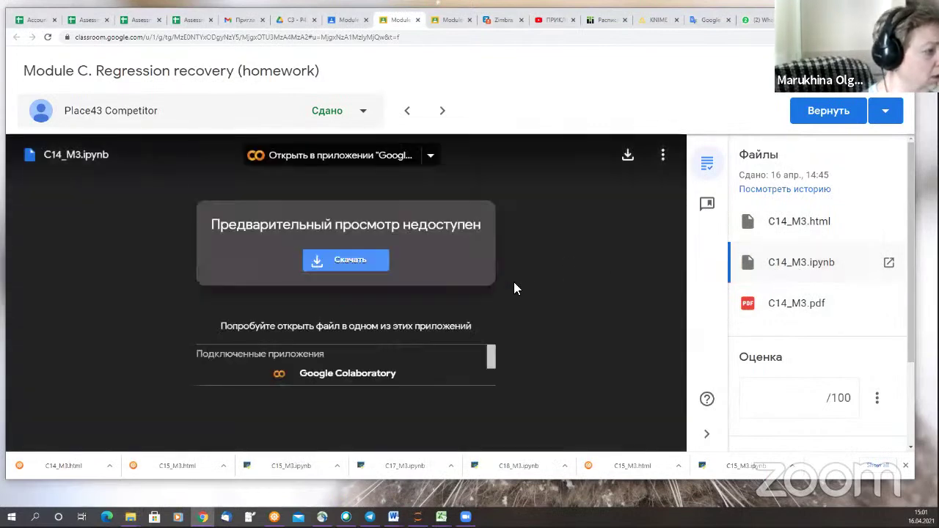
click(342, 261)
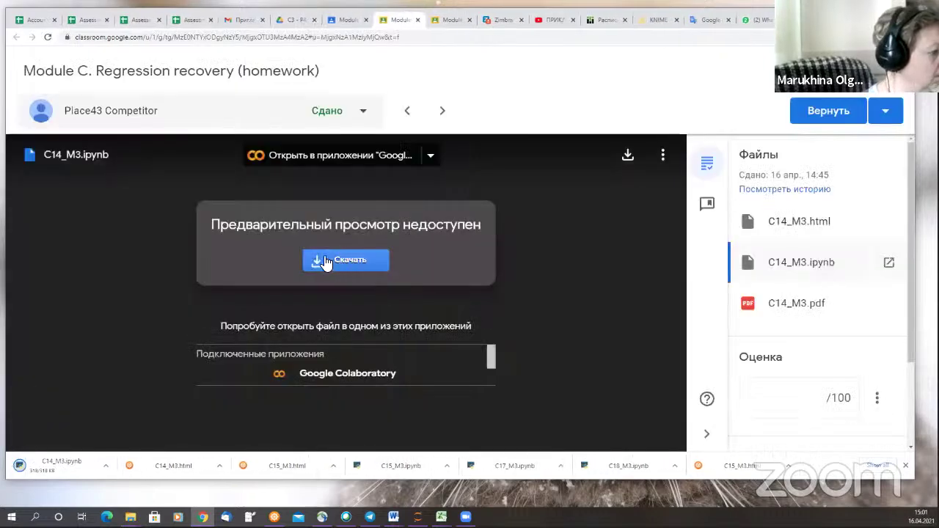
click(110, 465)
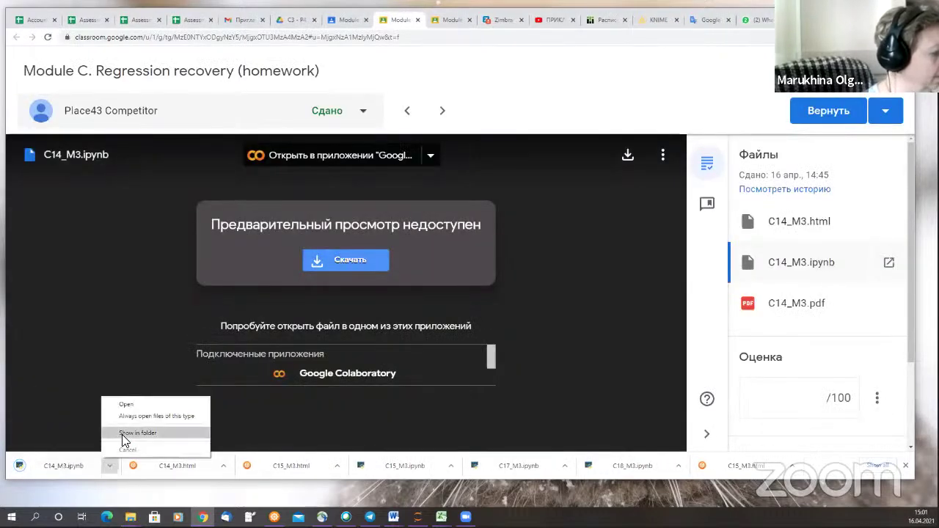
click(111, 440)
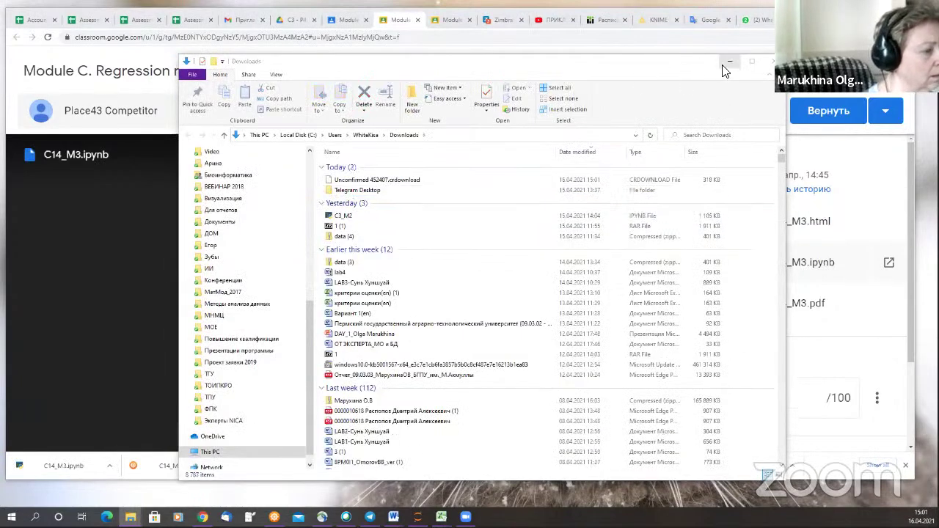
click(728, 63)
Download C14_M3.pdf, move it from Downloads to the participant's local C3 - P43 folder, and close the opened PDF and submission pages.
click(746, 305)
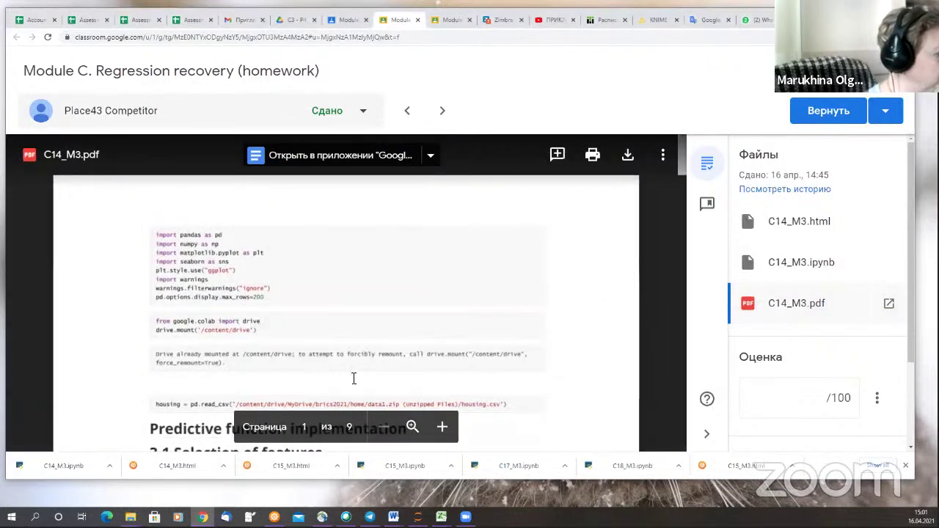
click(627, 154)
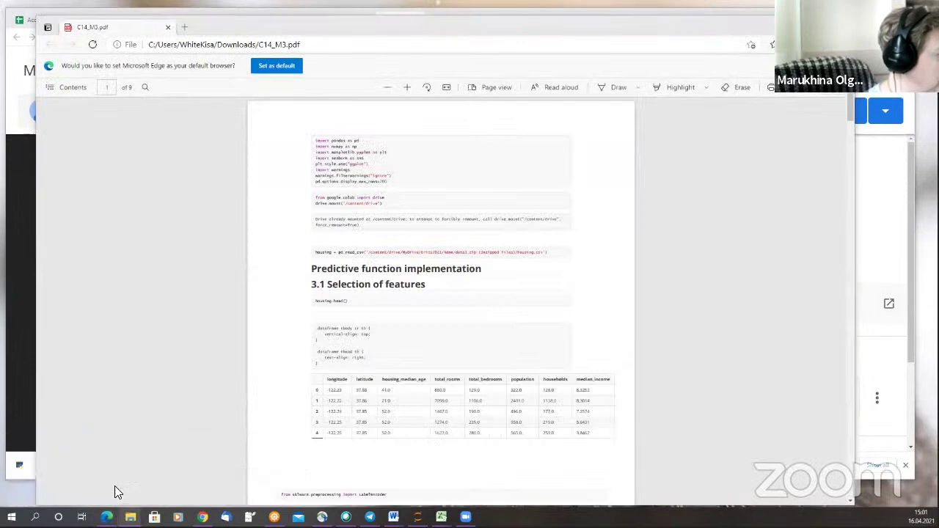
click(131, 516)
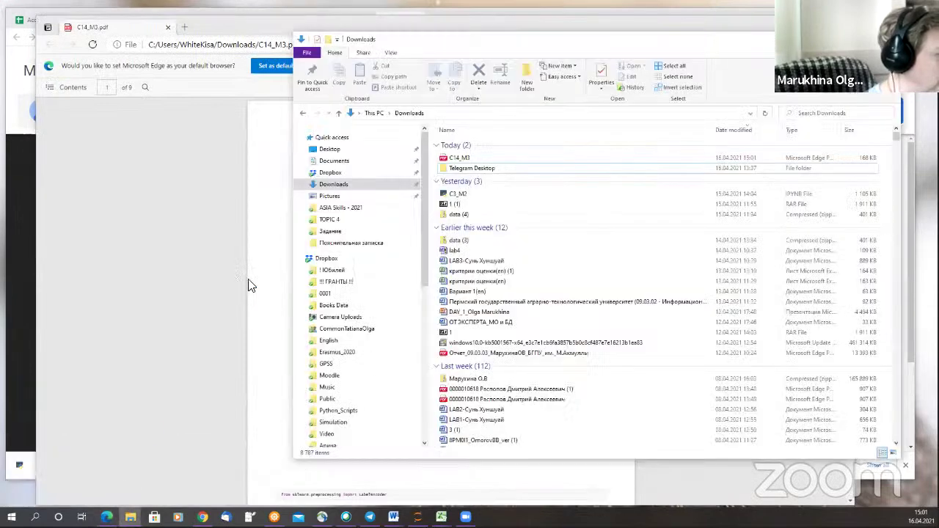
click(502, 158)
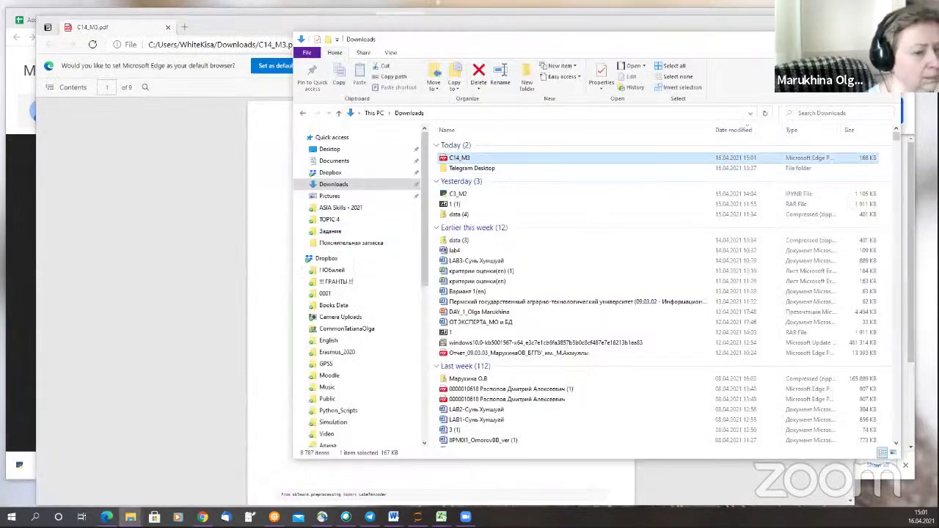
key(Delete)
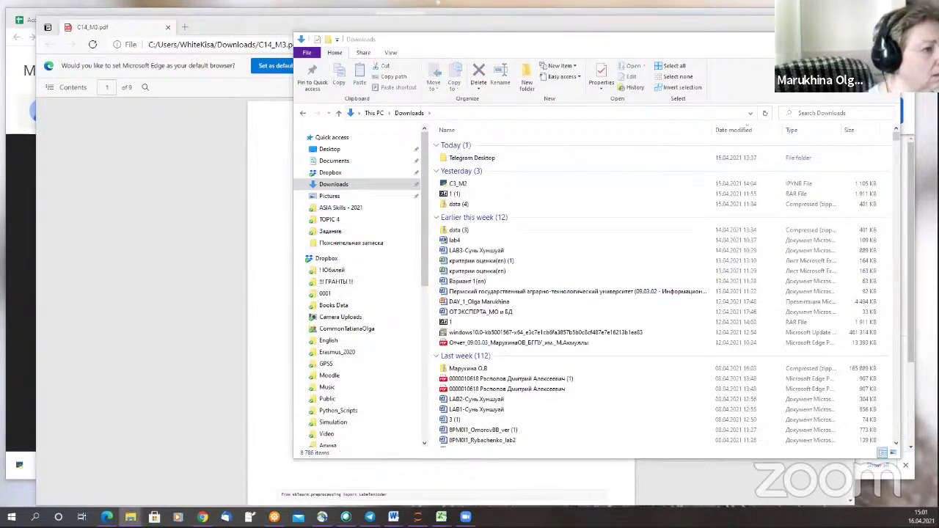
key(alt+F4)
key(alt+F4)
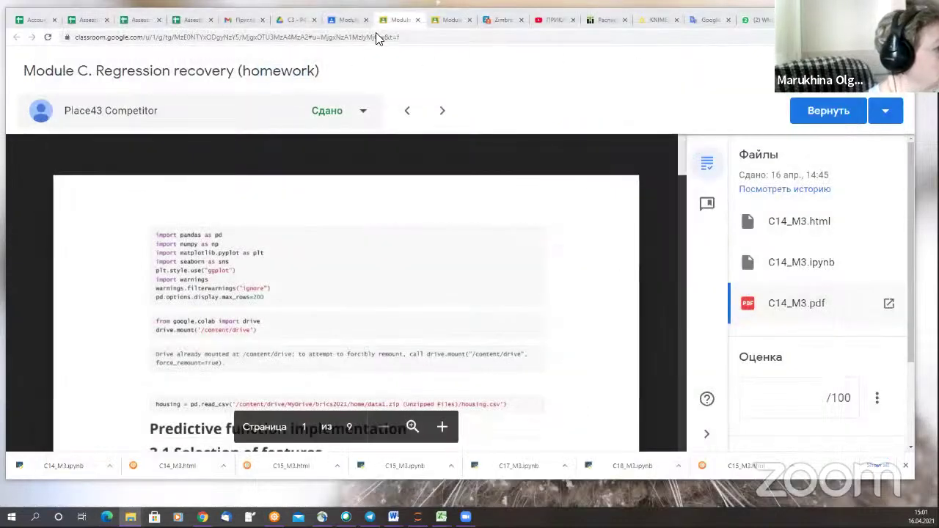
click(417, 20)
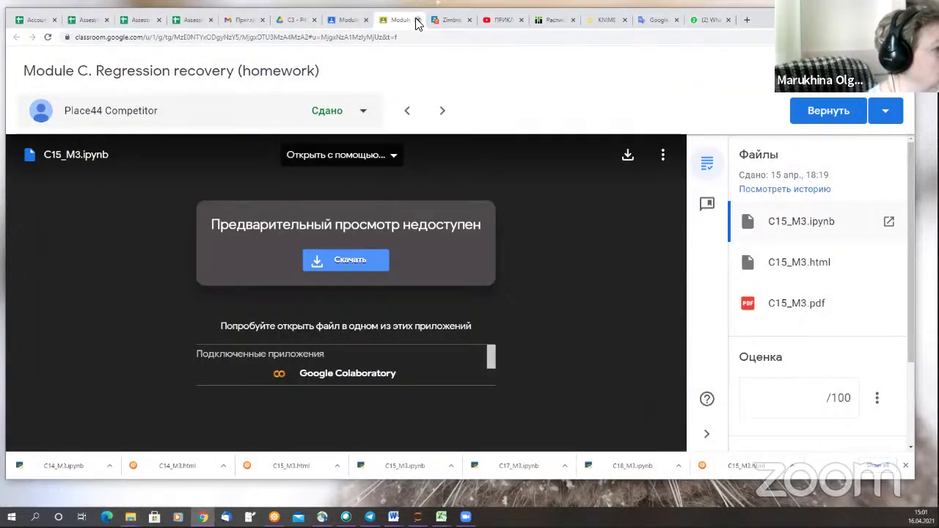
click(416, 20)
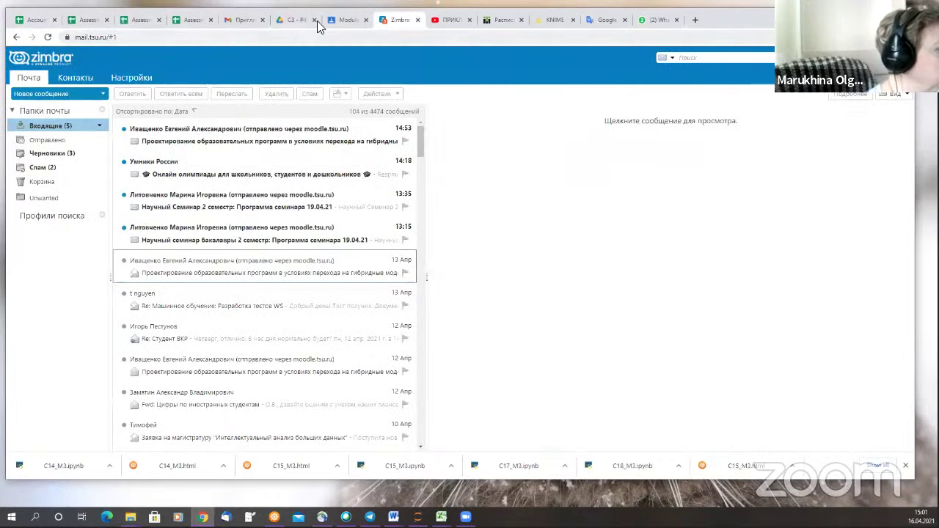
Replace the C15_M3 files in the participant's C3 - P43 Google Drive folder with C14_M3.html, C14_M3.ipynb and C14_M3.pdf, and return to the local folder.
click(295, 19)
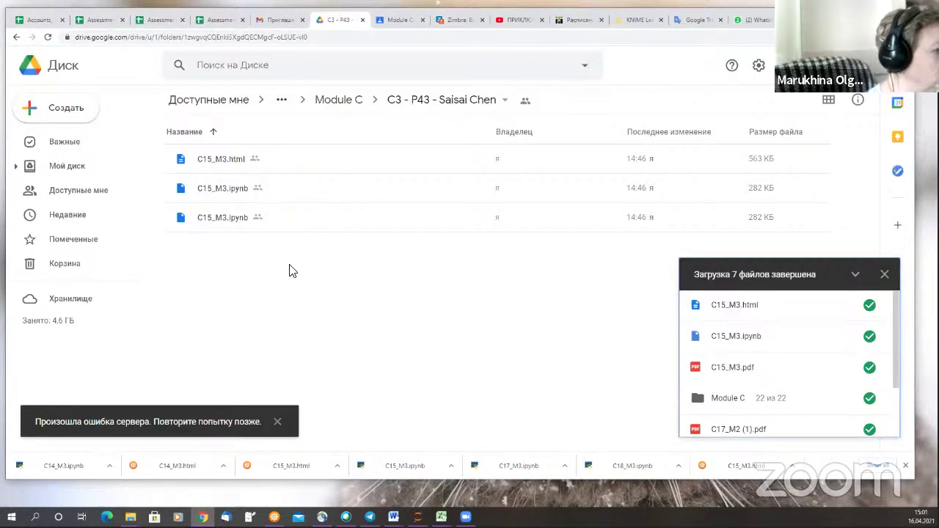
drag(291, 269, 195, 156)
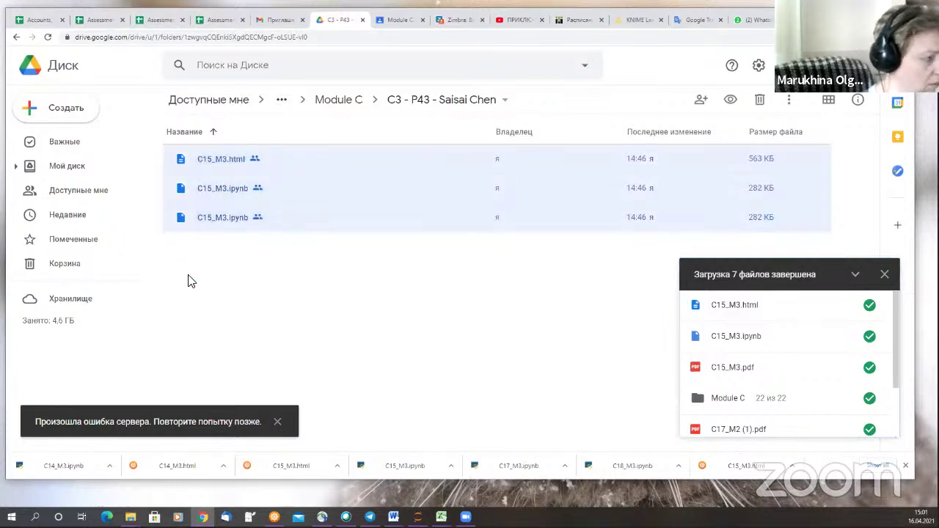
key(Delete)
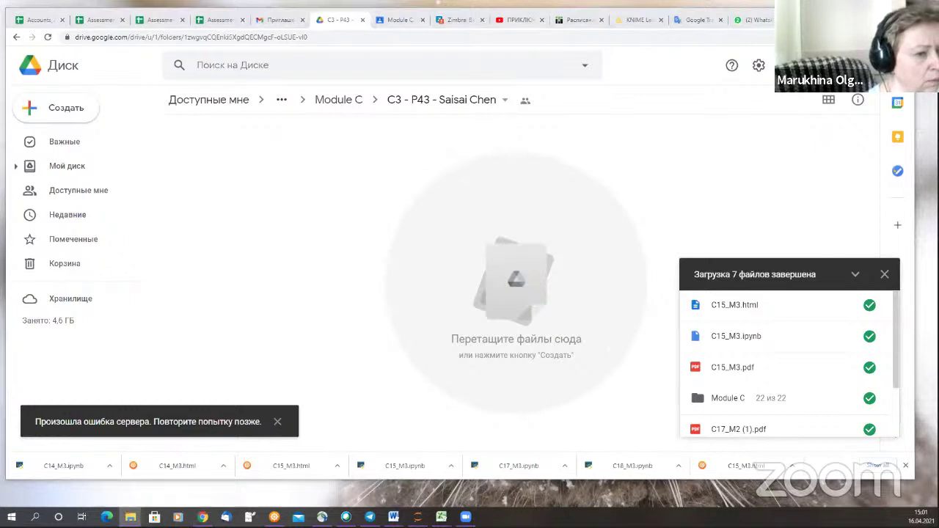
drag(357, 157, 289, 245)
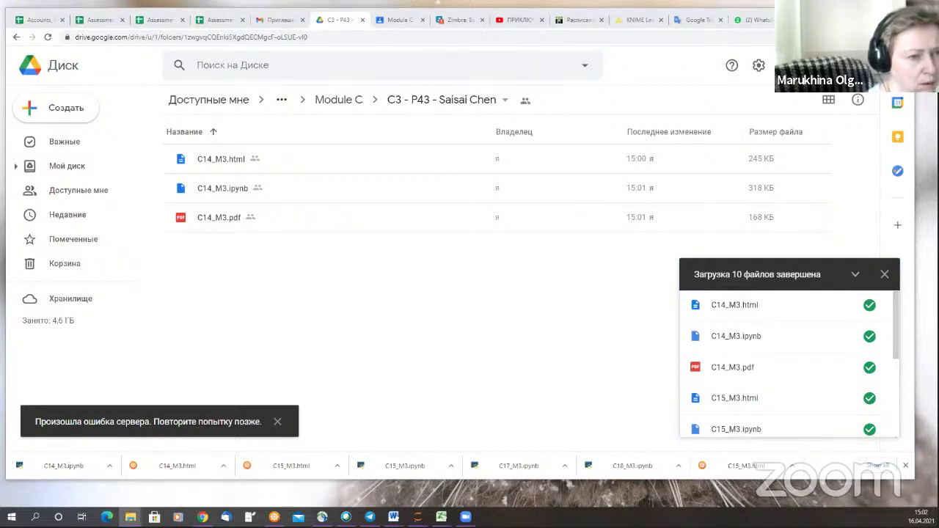
key(alt+Tab)
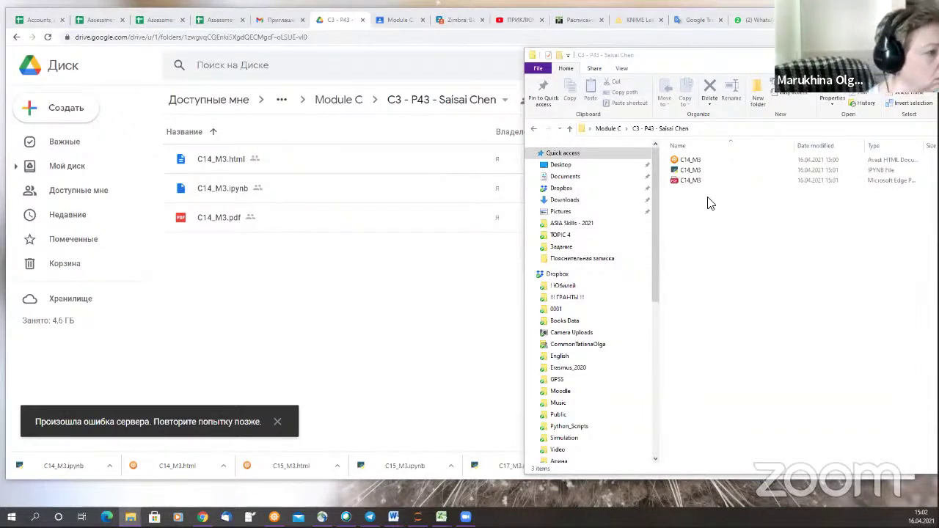
click(641, 284)
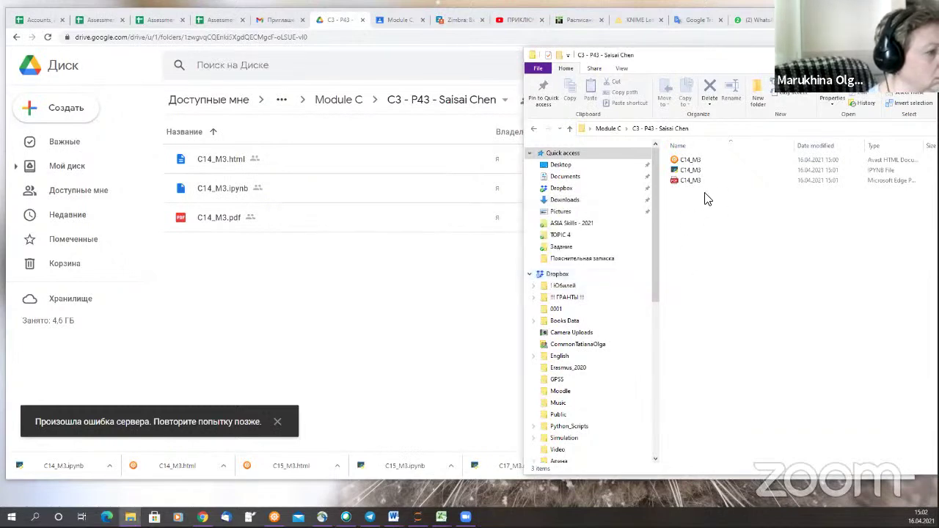
drag(706, 200, 689, 161)
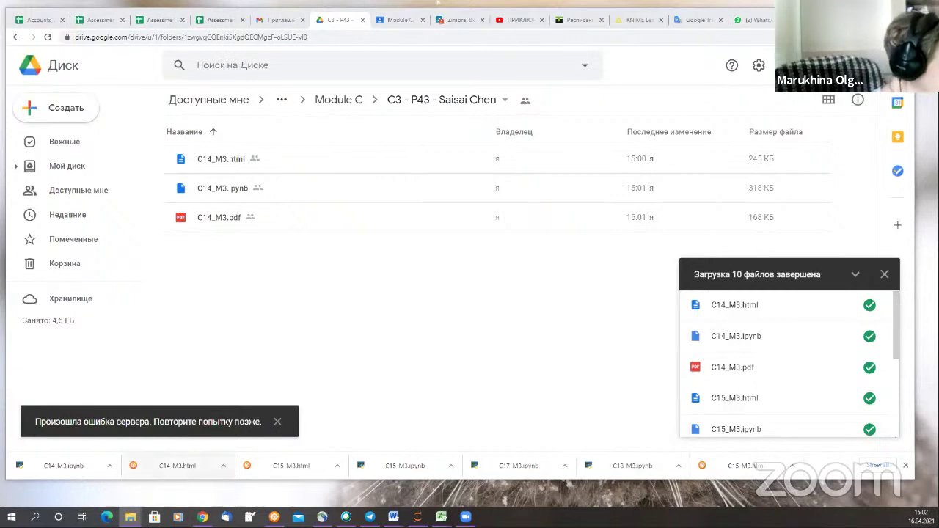
Switch to Jupyter and open the C14_M3.ipynb notebook from the C3 - P43 participant folder in Module C.
mouse_move(131, 517)
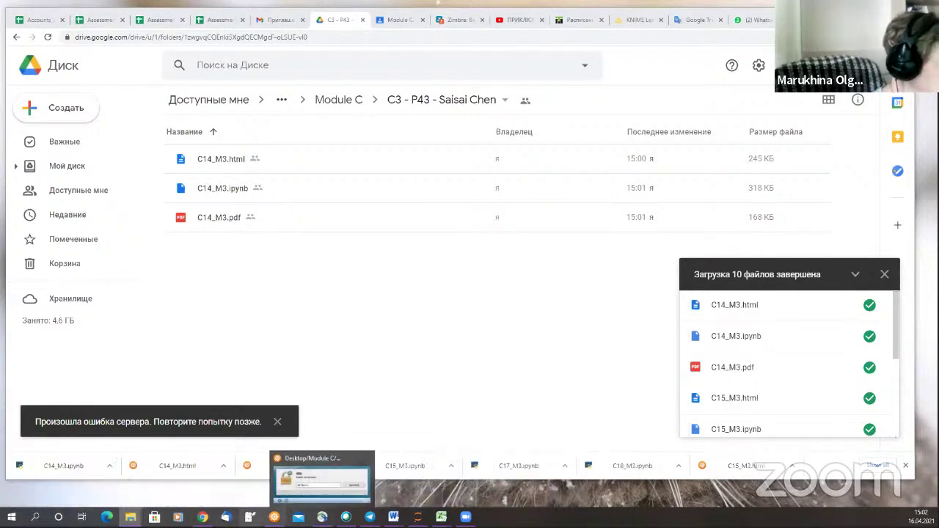
click(283, 469)
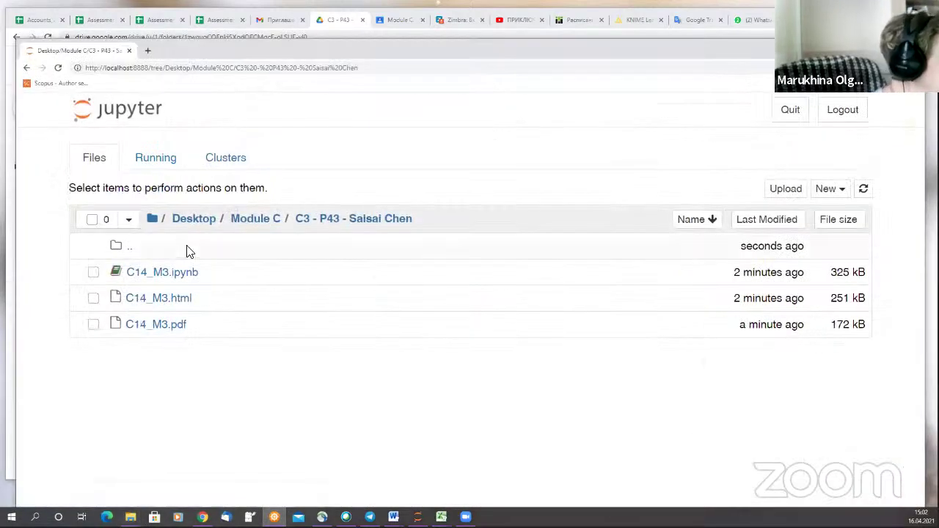
click(245, 224)
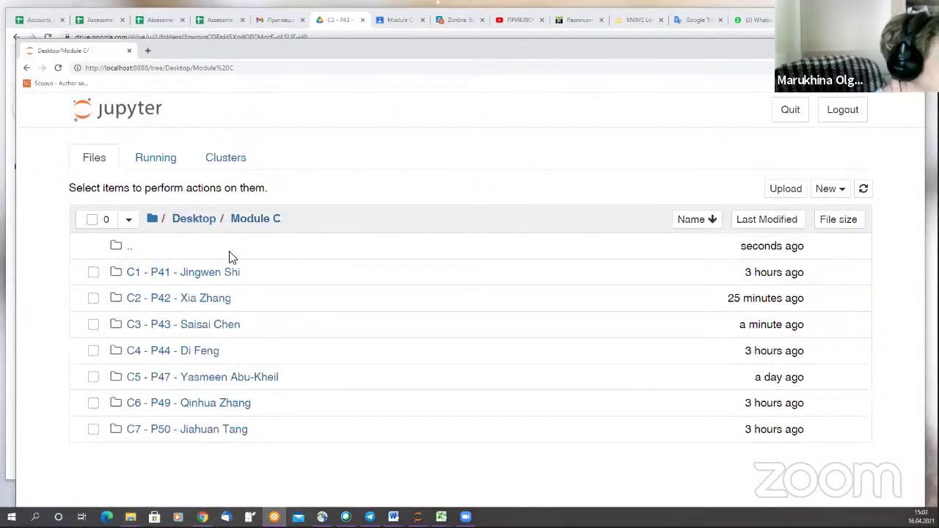
click(202, 326)
click(166, 274)
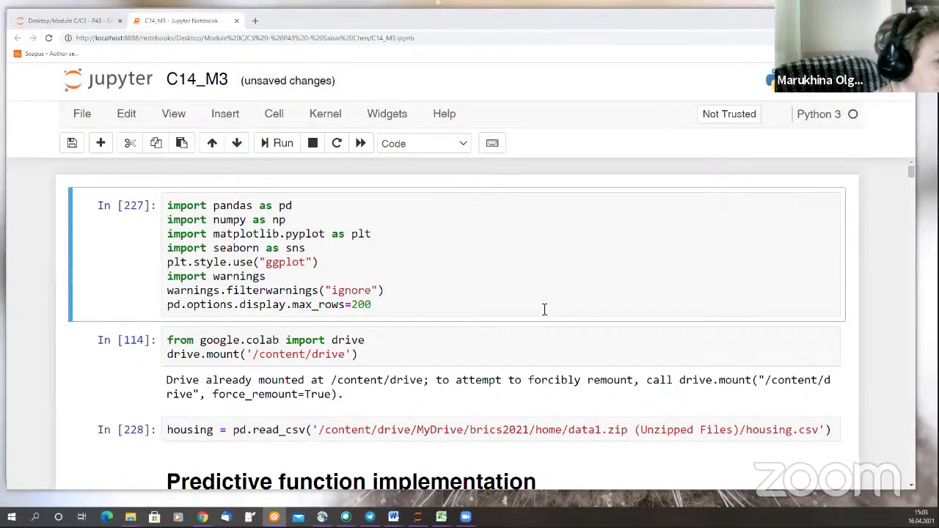
scroll(545, 309, down, 5)
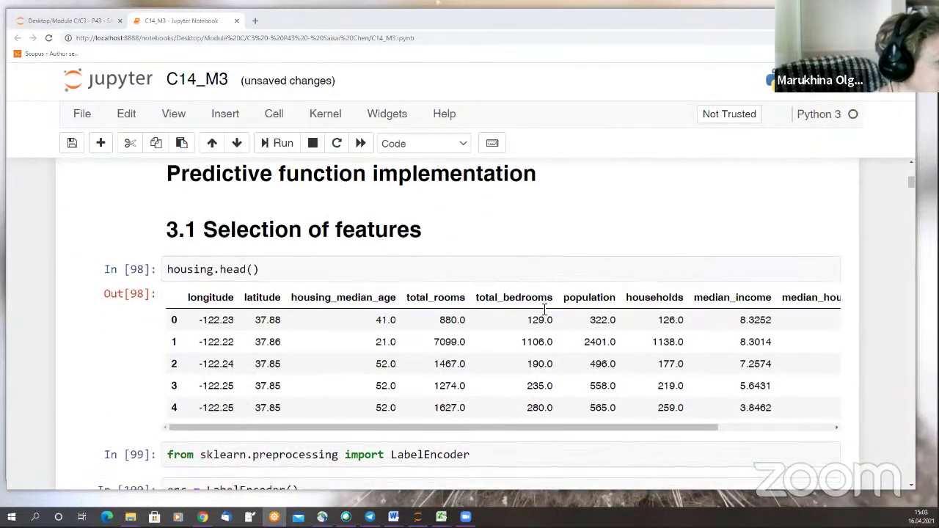
scroll(544, 309, down, 2)
drag(336, 18, 331, 89)
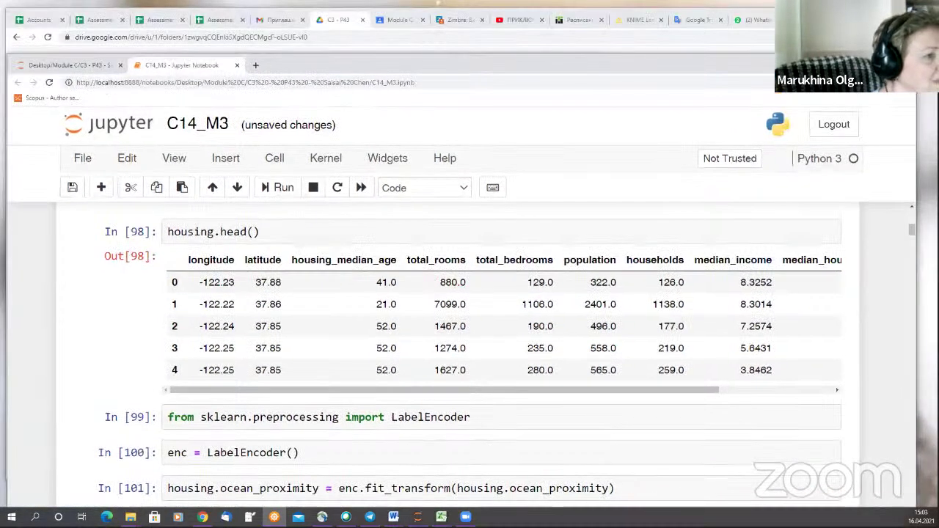
Switch to the Assessment Module C spreadsheet and copy the scores in E4:E9 of sheet C3 into the same cells of sheet C4.
key(alt+Tab)
drag(212, 25, 215, 41)
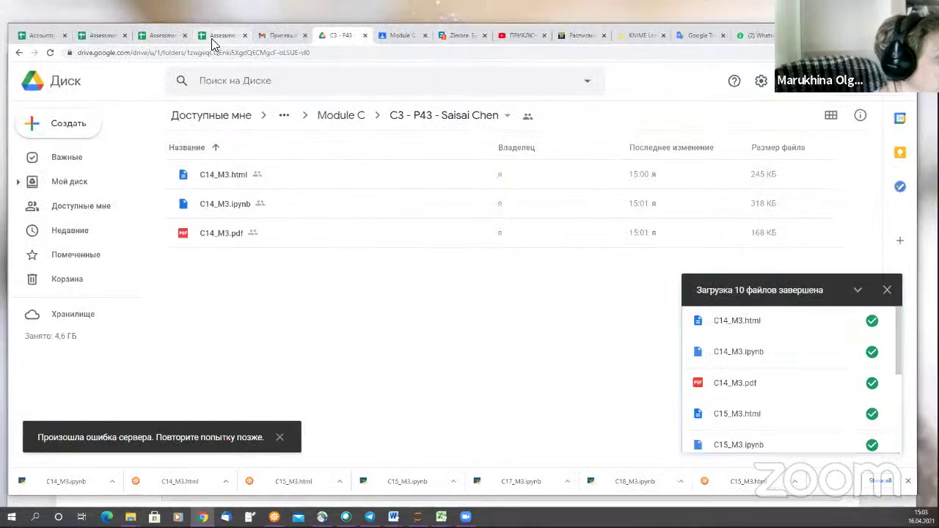
click(211, 38)
scroll(389, 297, up, 5)
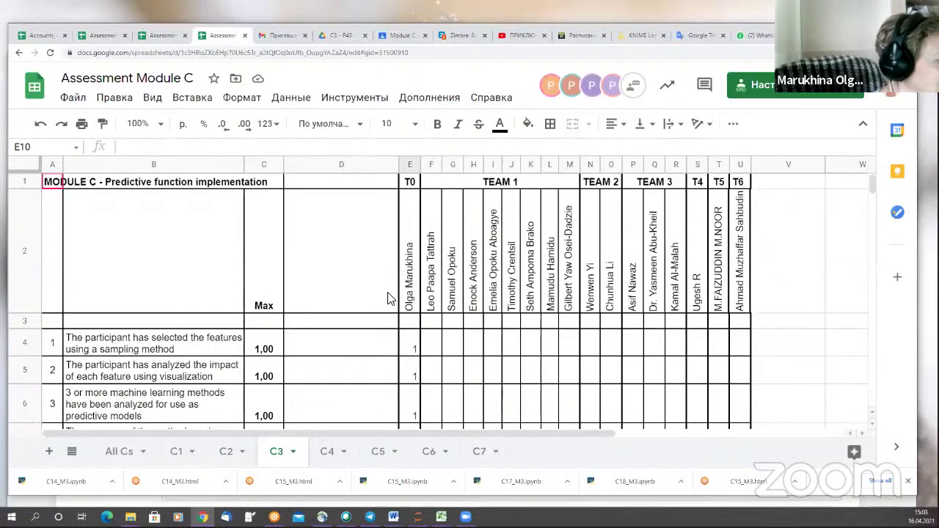
drag(409, 332, 417, 216)
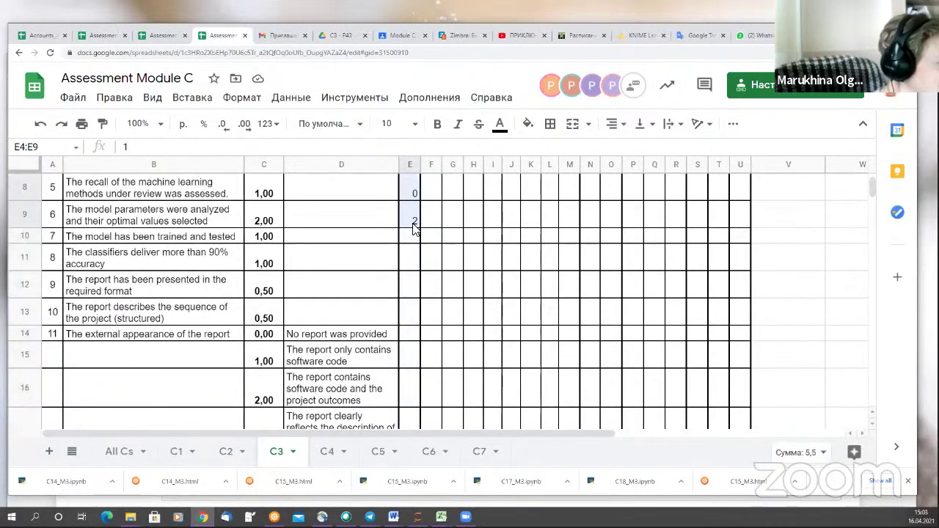
key(ctrl+c)
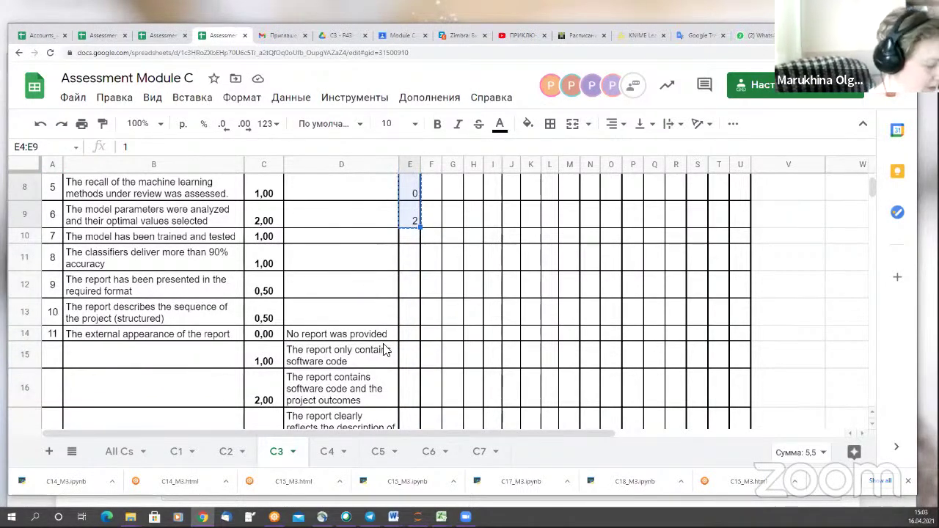
click(323, 463)
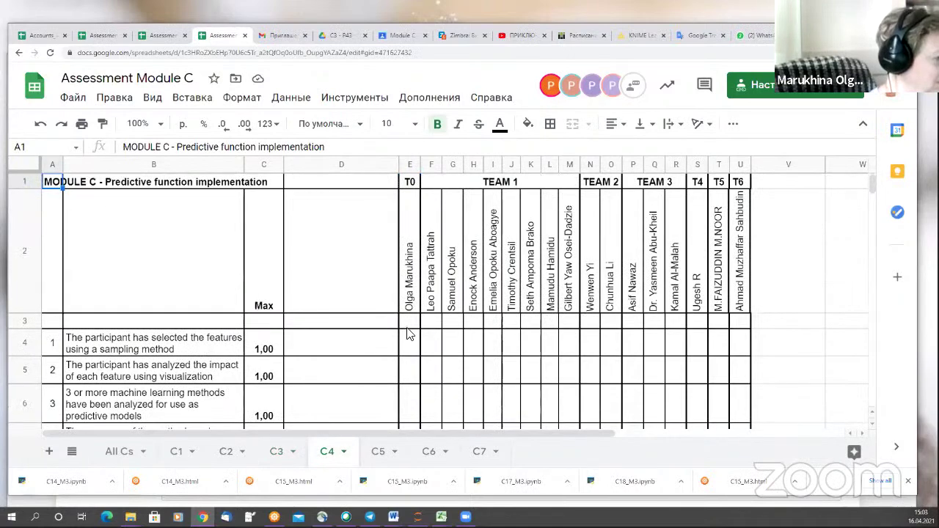
click(409, 347)
key(ctrl+v)
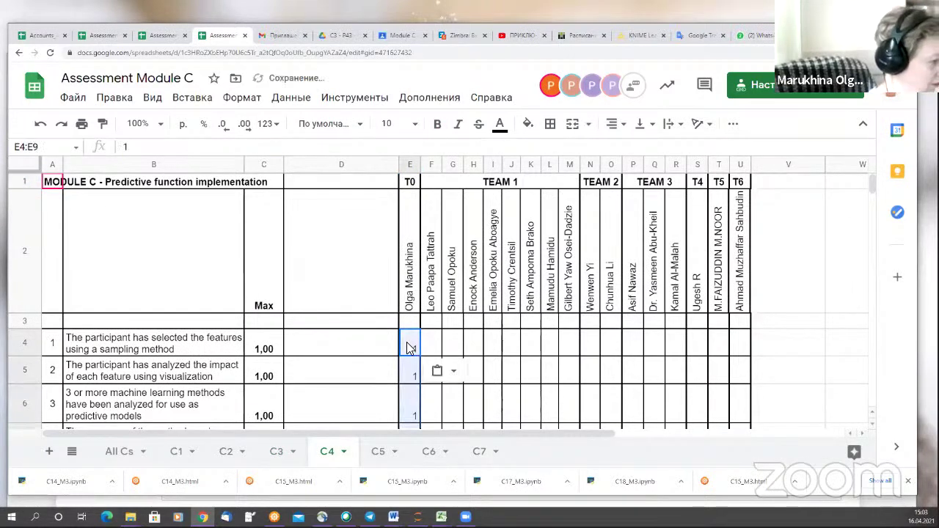
Clear the scores in E4:E9 on sheet C3 and check the copied scores on sheet C4.
click(276, 455)
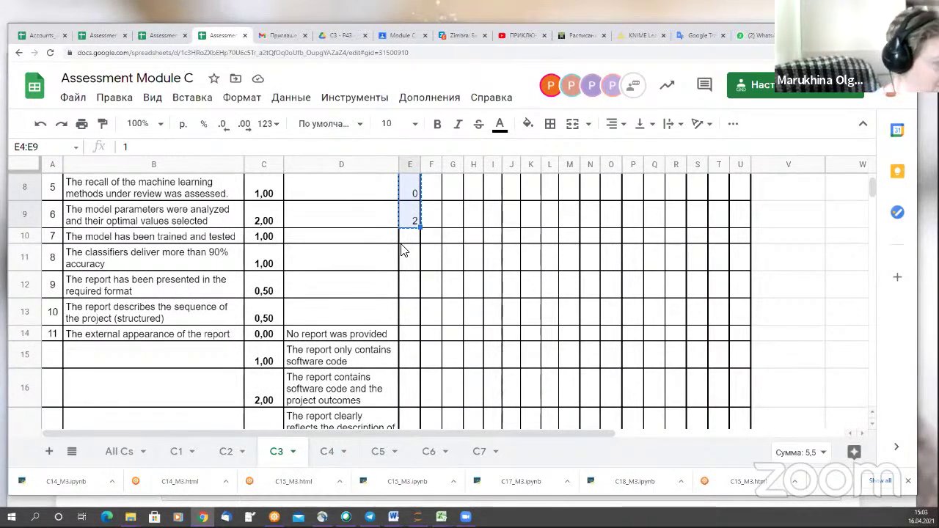
key(Delete)
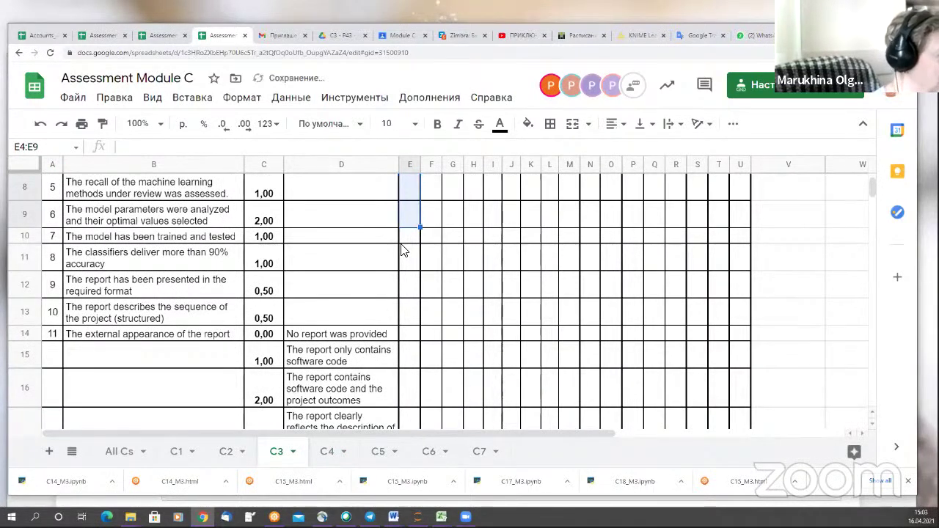
click(331, 453)
scroll(352, 398, down, 3)
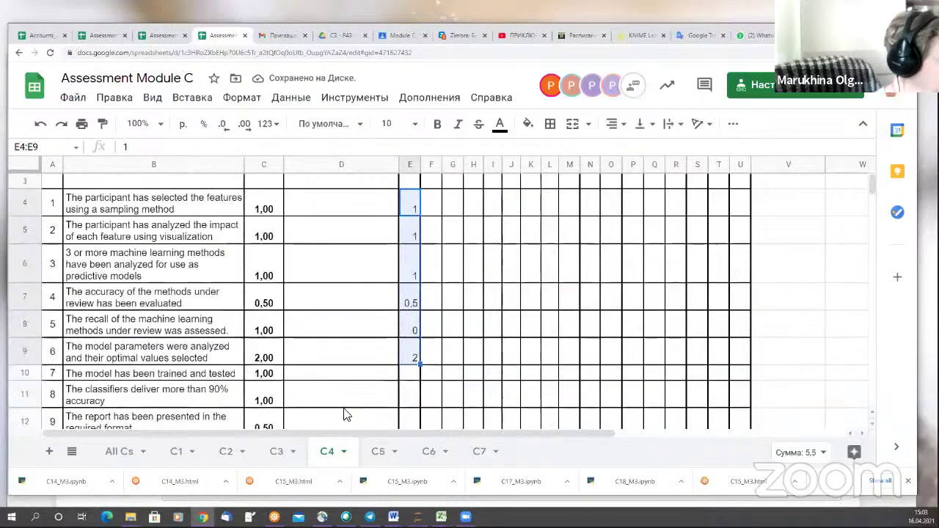
Return to sheet C3 and select cell E4, the score for the feature-selection criterion.
click(276, 453)
scroll(448, 374, up, 5)
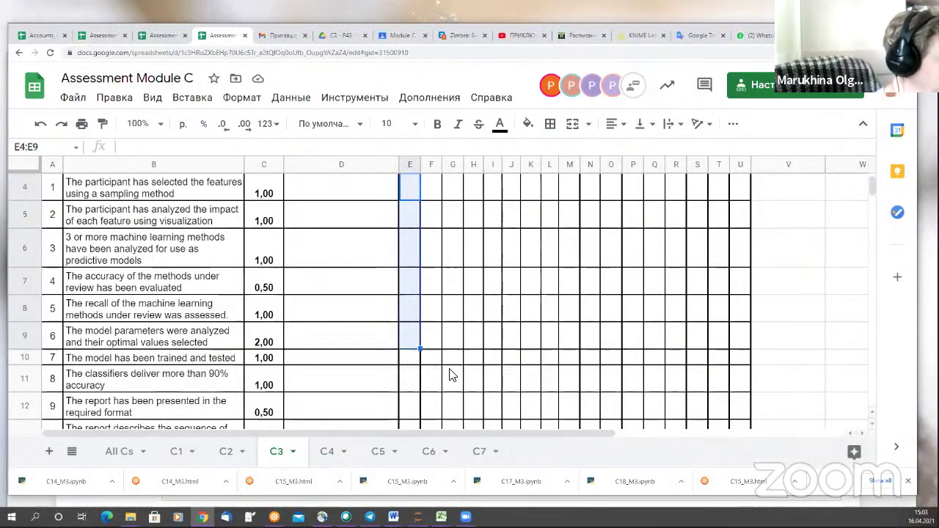
scroll(401, 290, down, 2)
scroll(401, 290, up, 2)
click(408, 328)
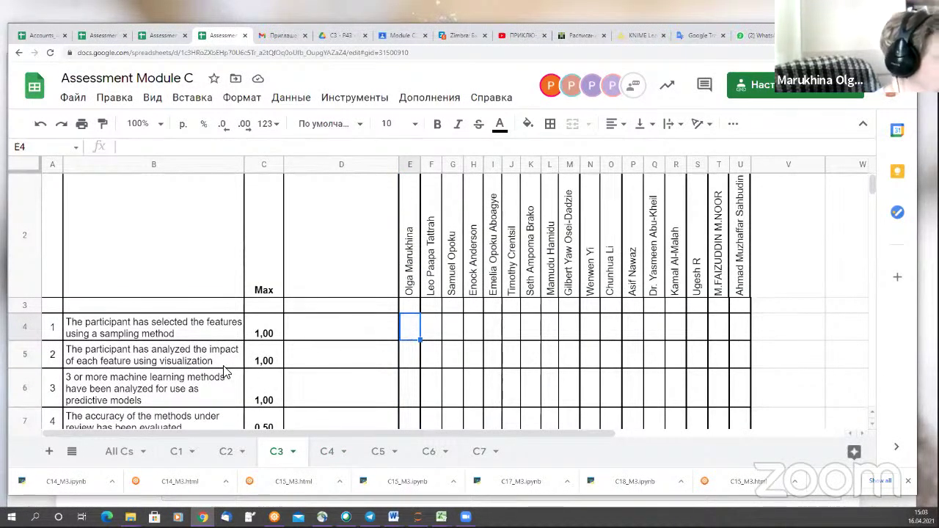
Switch back to the C14_M3 notebook in Jupyter and examine section 3.1's housing data preview, label encoding and descriptive statistics.
click(274, 516)
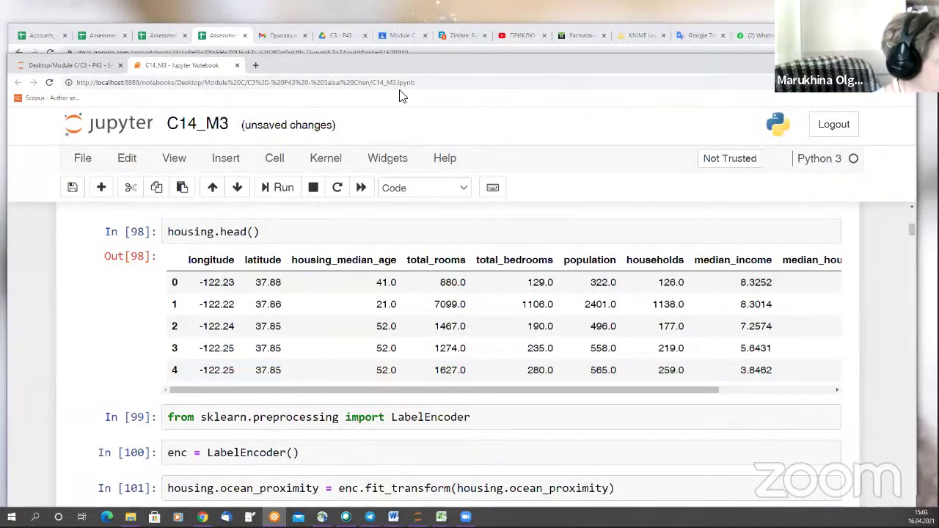
scroll(374, 222, down, 5)
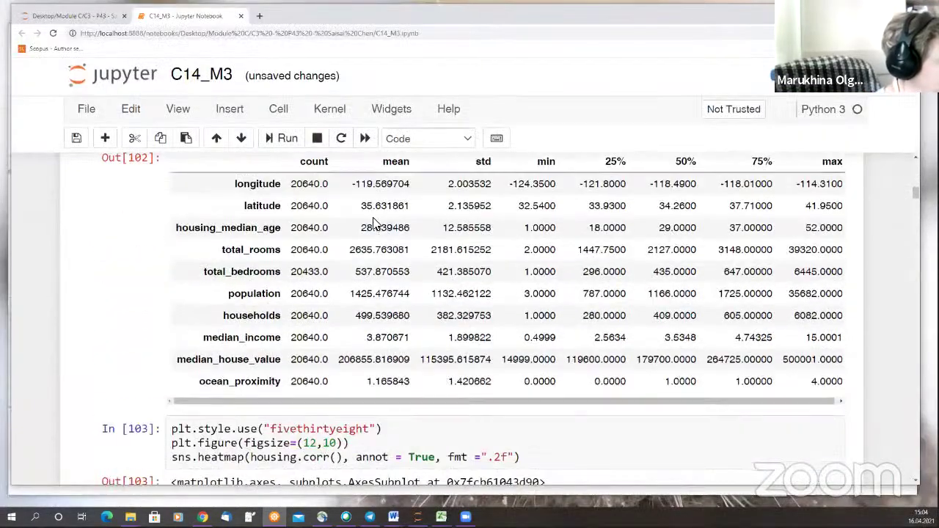
scroll(380, 233, down, 2)
scroll(381, 235, up, 7)
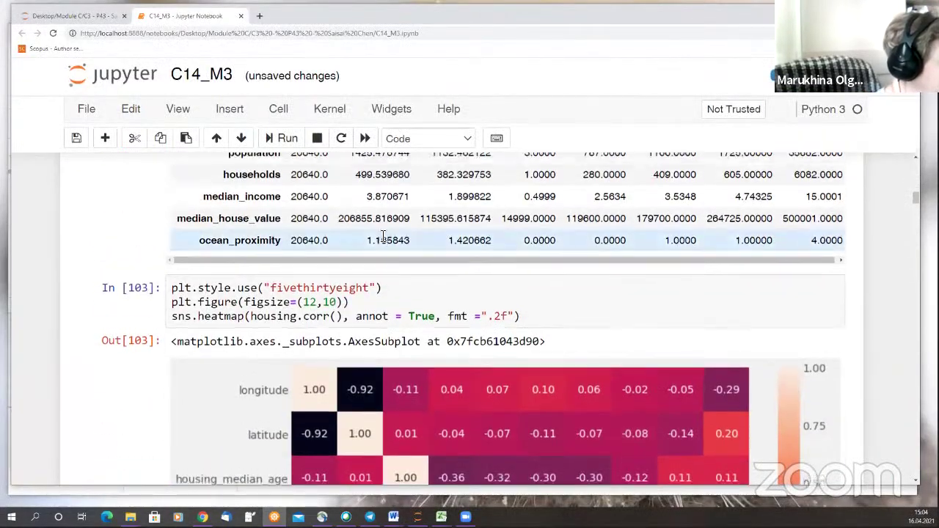
scroll(382, 235, up, 5)
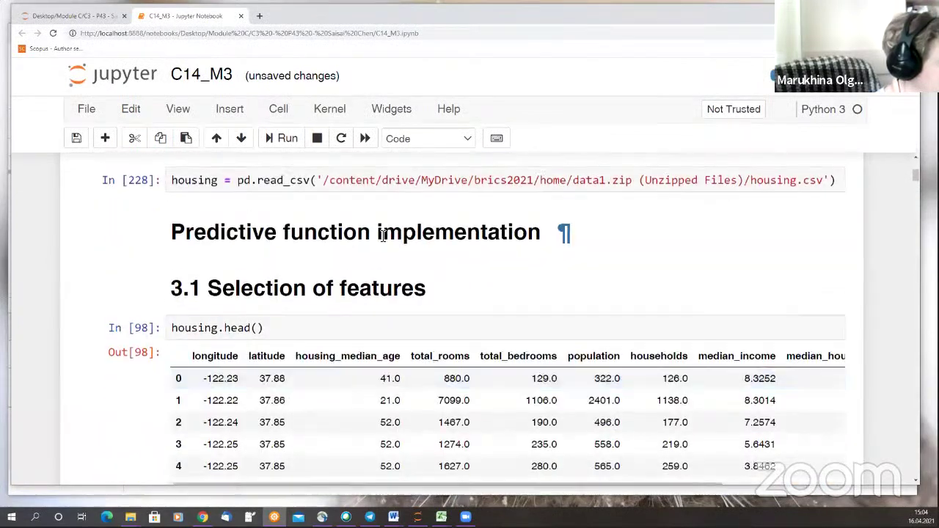
scroll(382, 236, down, 4)
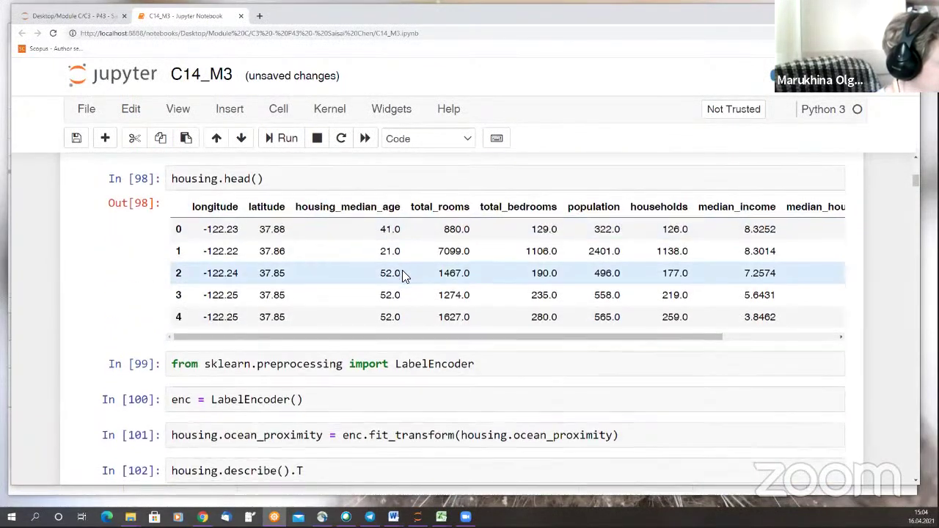
scroll(402, 271, down, 4)
scroll(406, 272, down, 2)
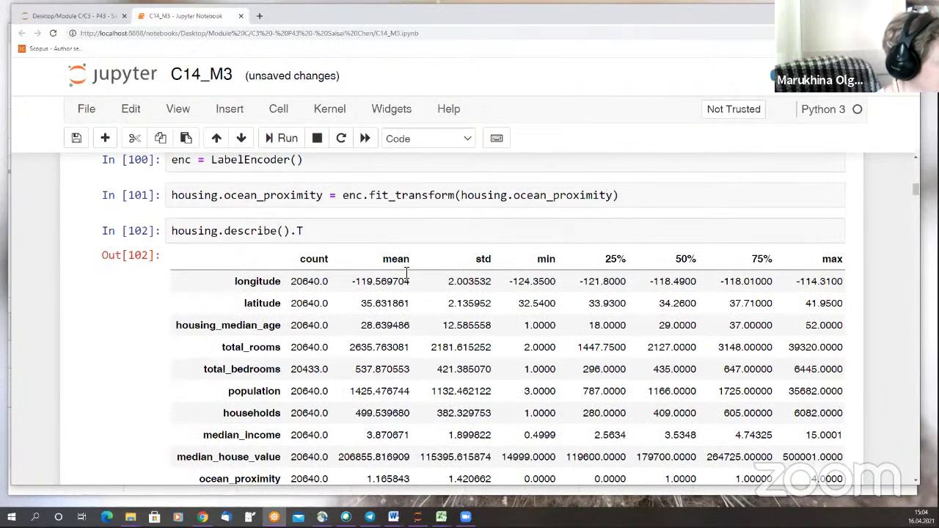
scroll(406, 273, down, 1)
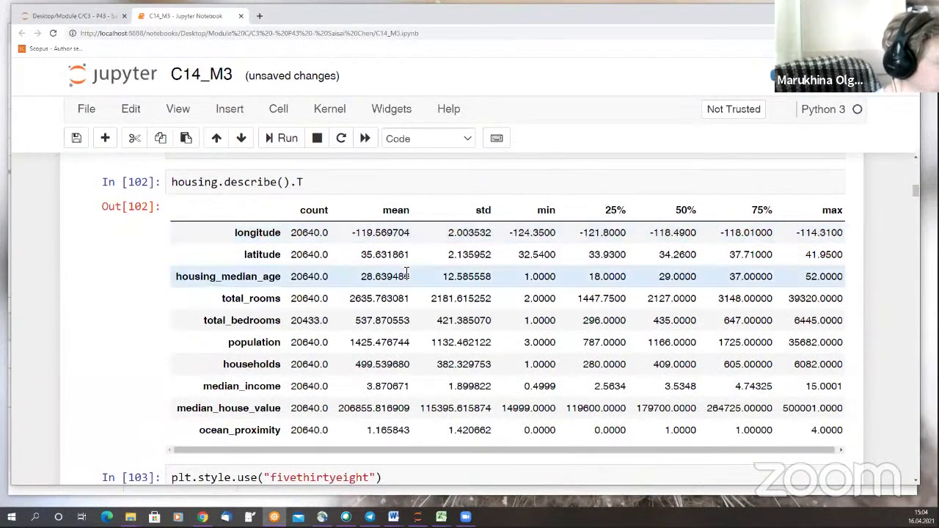
scroll(406, 273, down, 4)
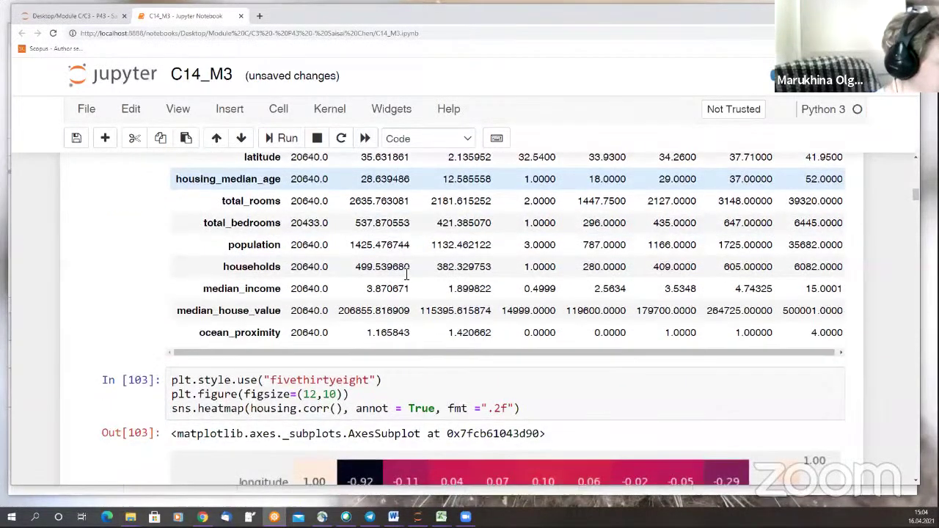
Examine the correlation heatmap of the housing features across its full height.
scroll(406, 274, down, 2)
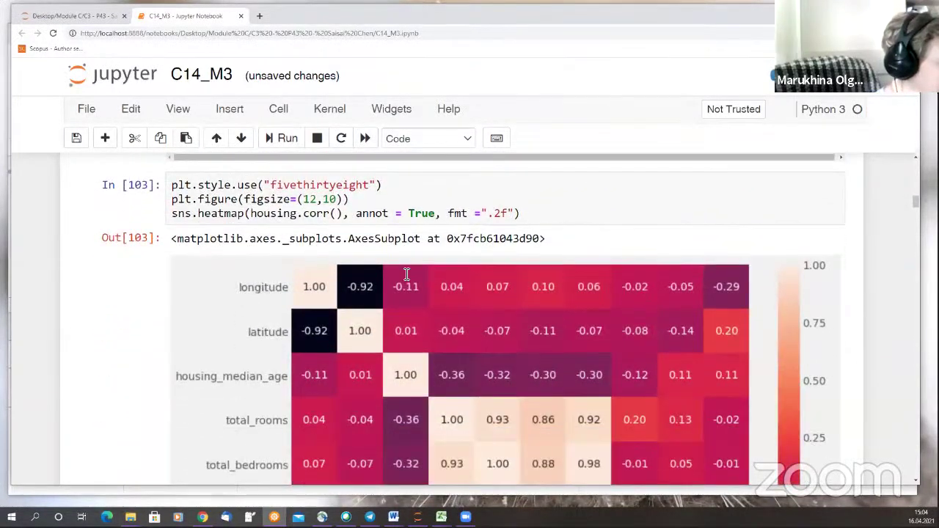
scroll(402, 276, down, 2)
scroll(402, 276, down, 8)
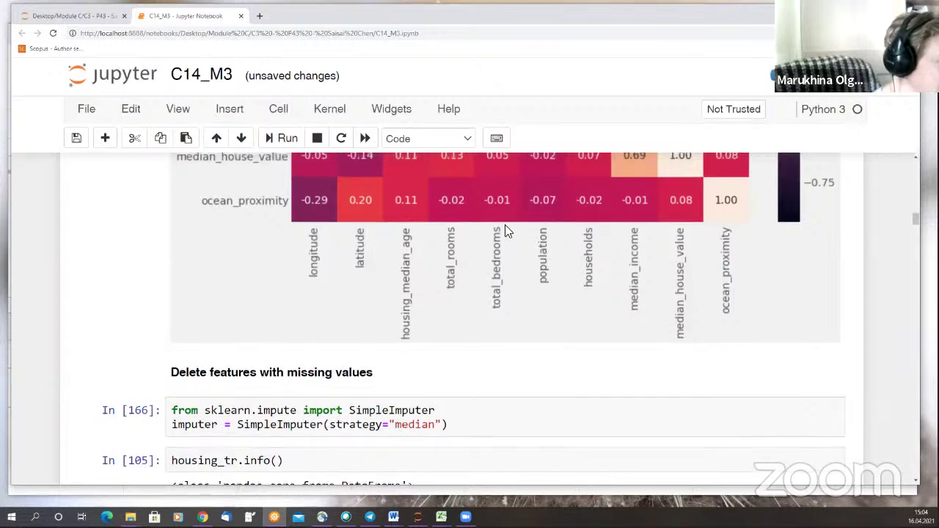
scroll(504, 224, up, 5)
scroll(497, 280, up, 5)
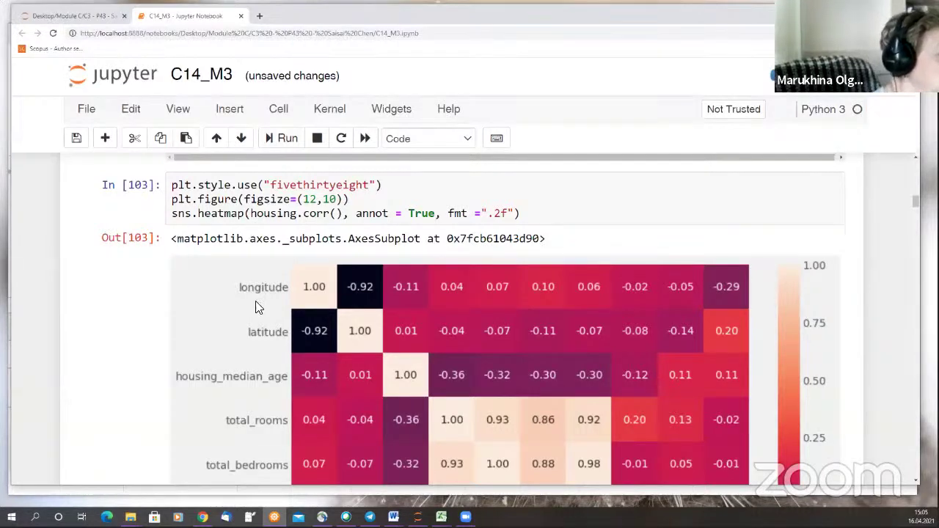
scroll(470, 293, down, 5)
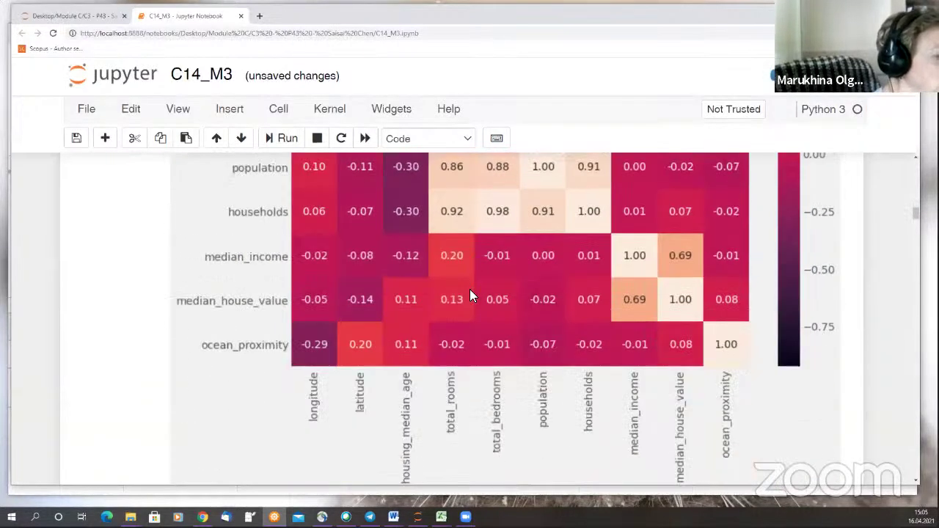
scroll(470, 295, down, 3)
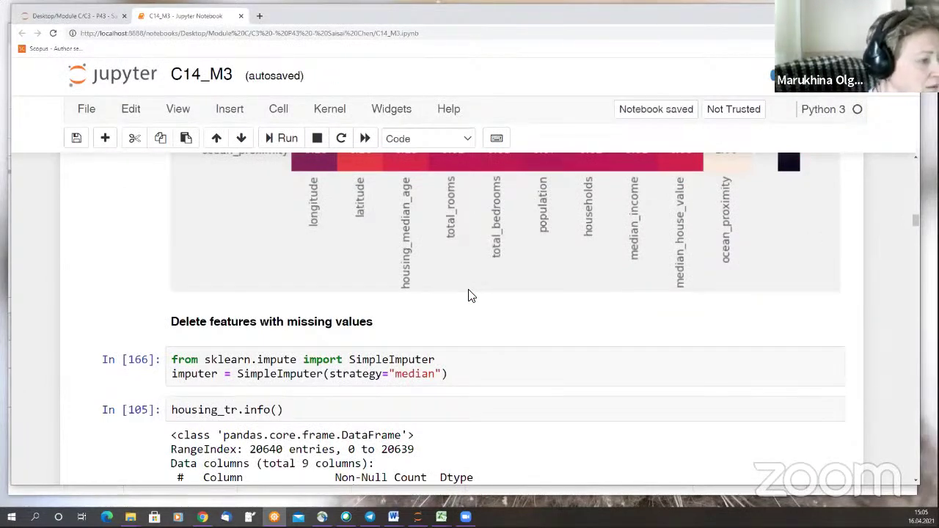
scroll(472, 297, up, 1)
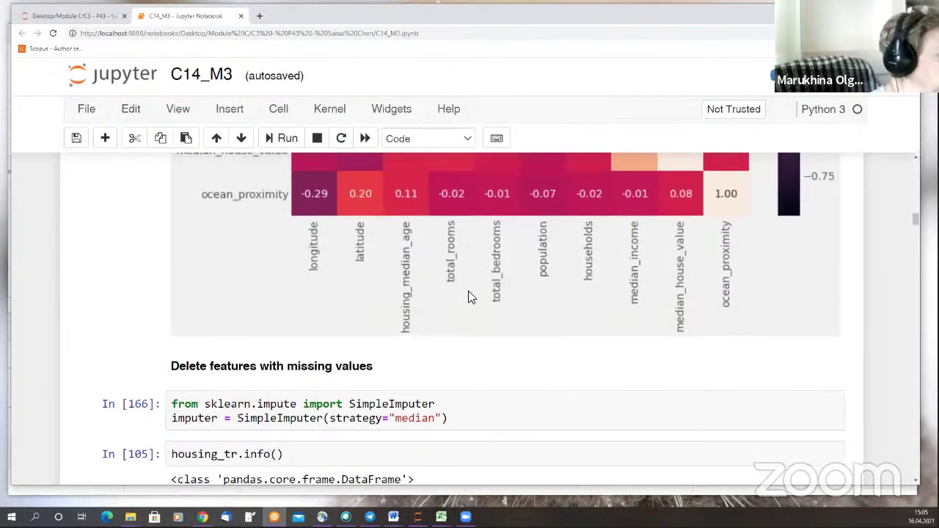
Examine the missing-value imputation cells, the sorted correlations with median_house_value and the feature histograms.
scroll(472, 297, down, 3)
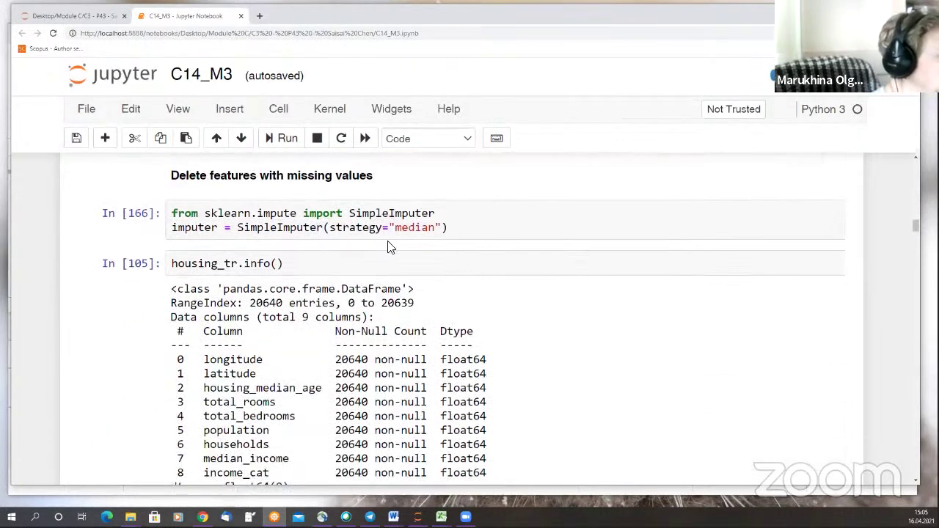
scroll(389, 245, down, 4)
scroll(422, 294, down, 1)
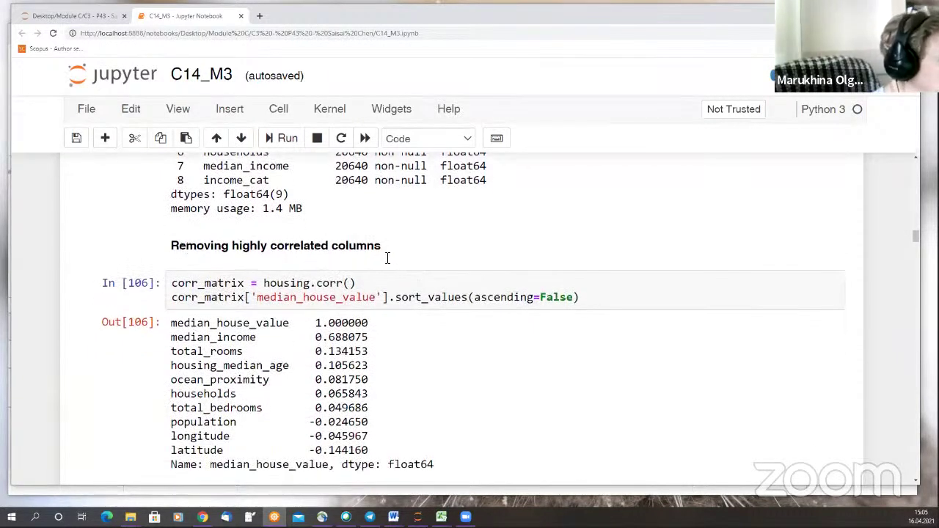
scroll(433, 290, down, 2)
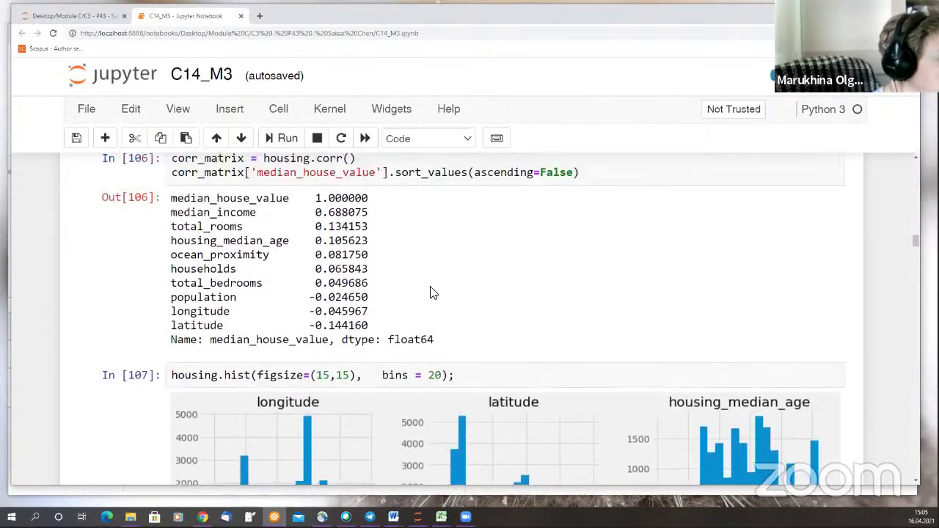
scroll(430, 294, up, 1)
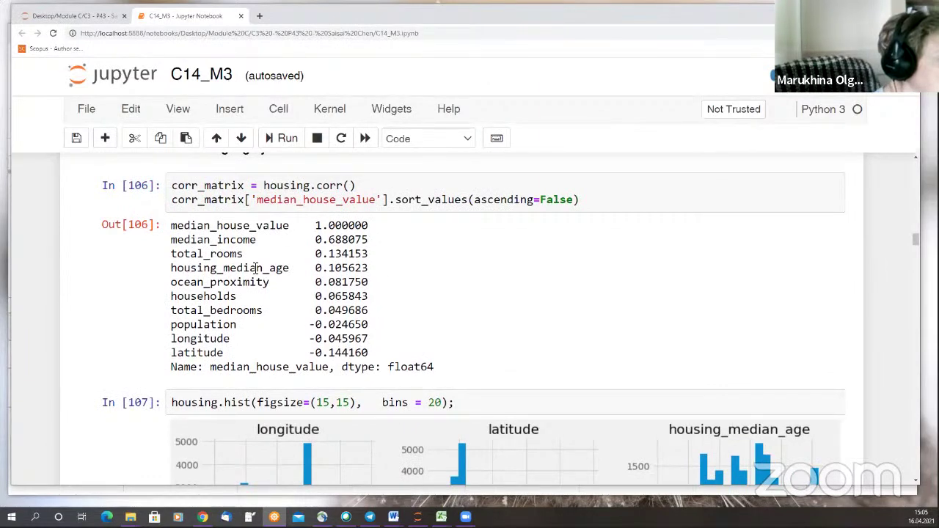
scroll(374, 357, down, 3)
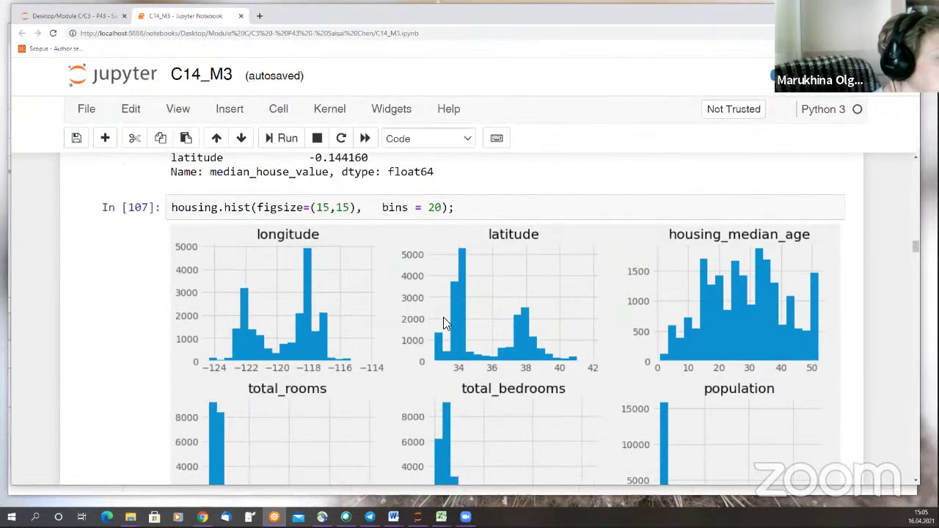
scroll(443, 323, down, 6)
scroll(444, 323, down, 2)
Recheck the "Removing highly correlated columns" output and compare it with the housing histograms down to the section 3.2 heading.
scroll(443, 323, up, 12)
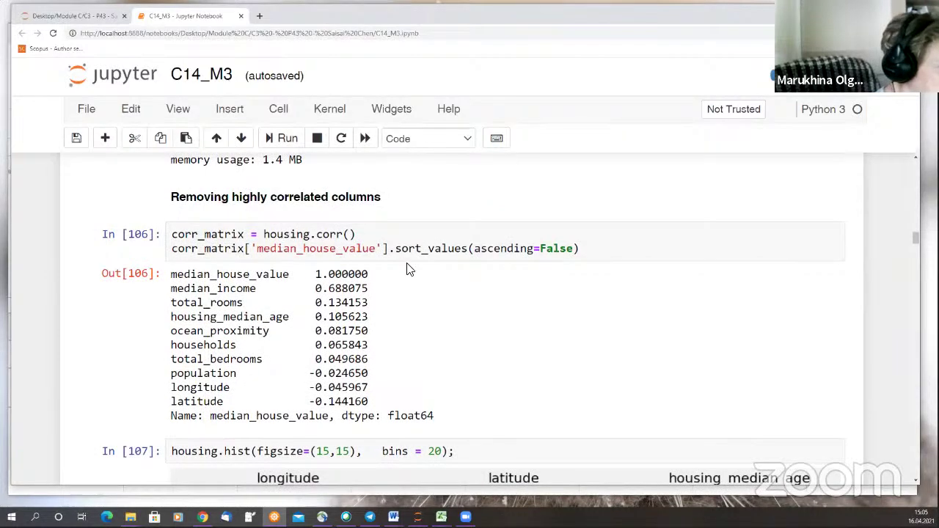
scroll(409, 270, down, 20)
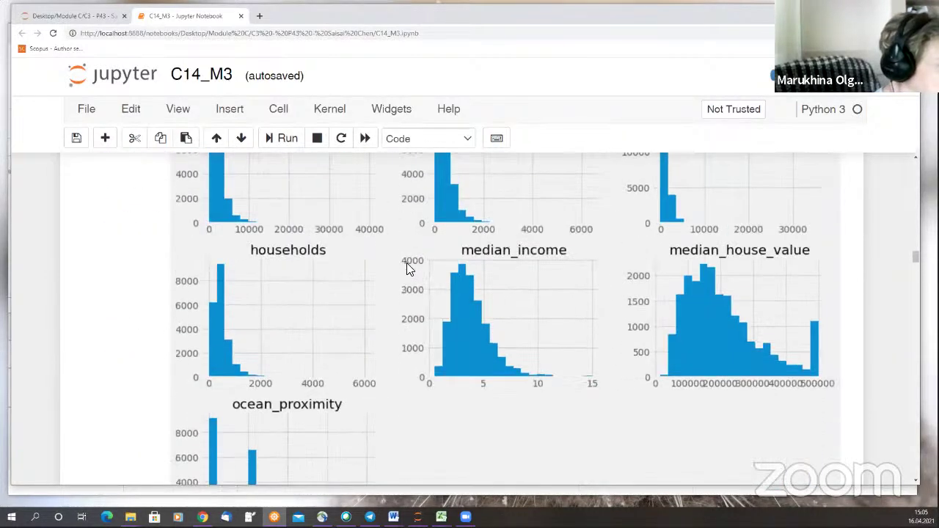
scroll(409, 269, up, 20)
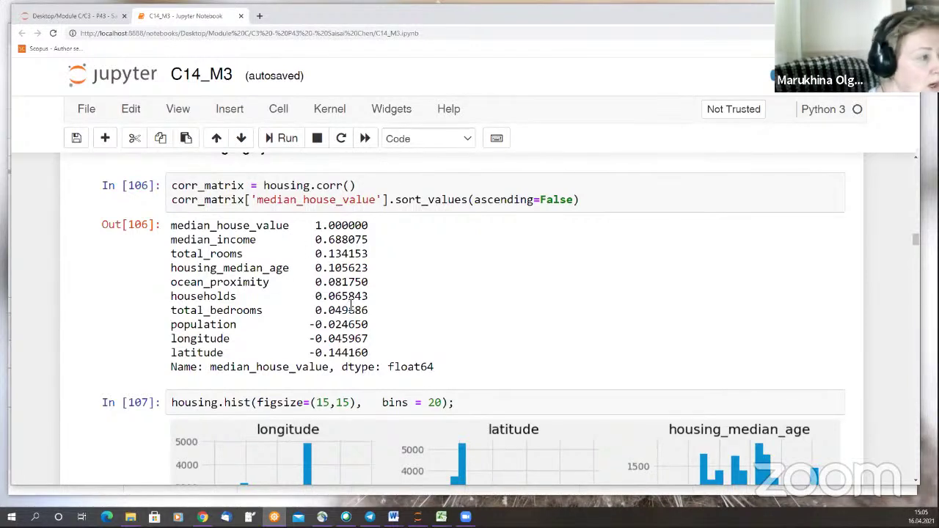
scroll(200, 355, up, 1)
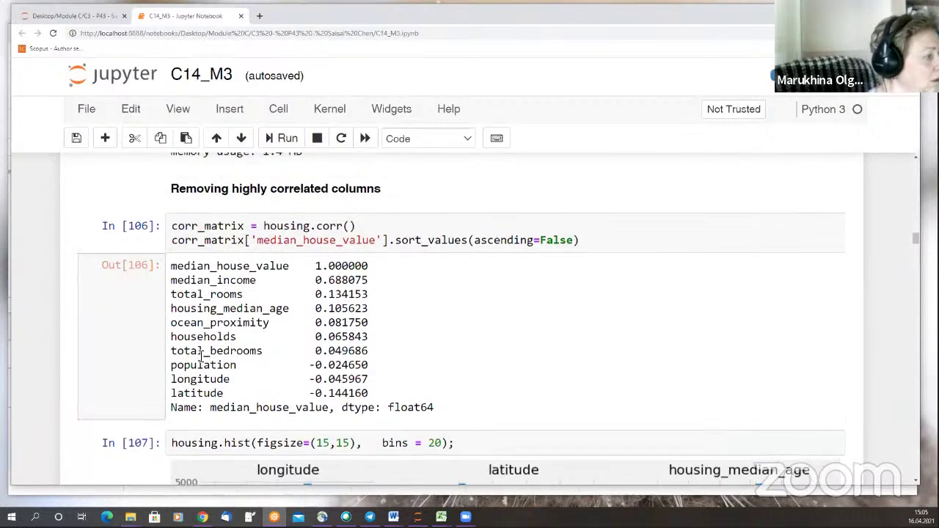
scroll(201, 355, up, 1)
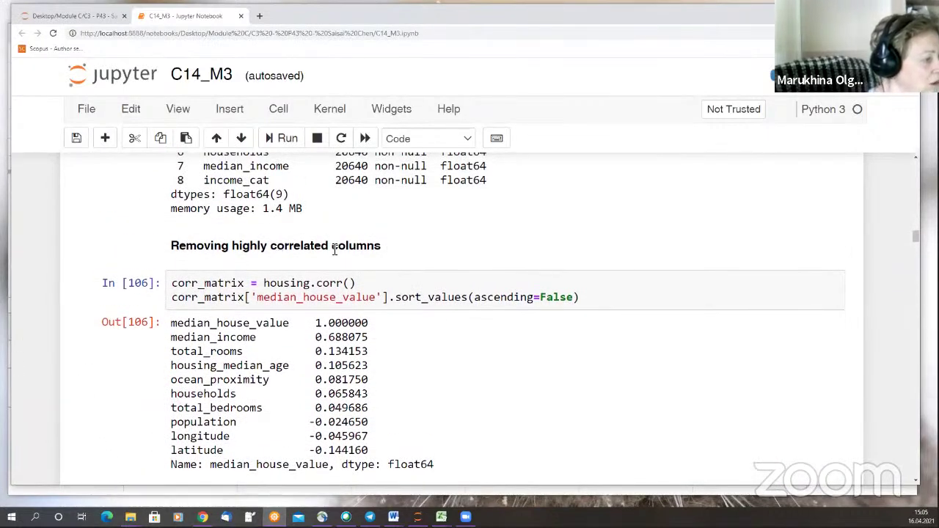
scroll(352, 358, down, 2)
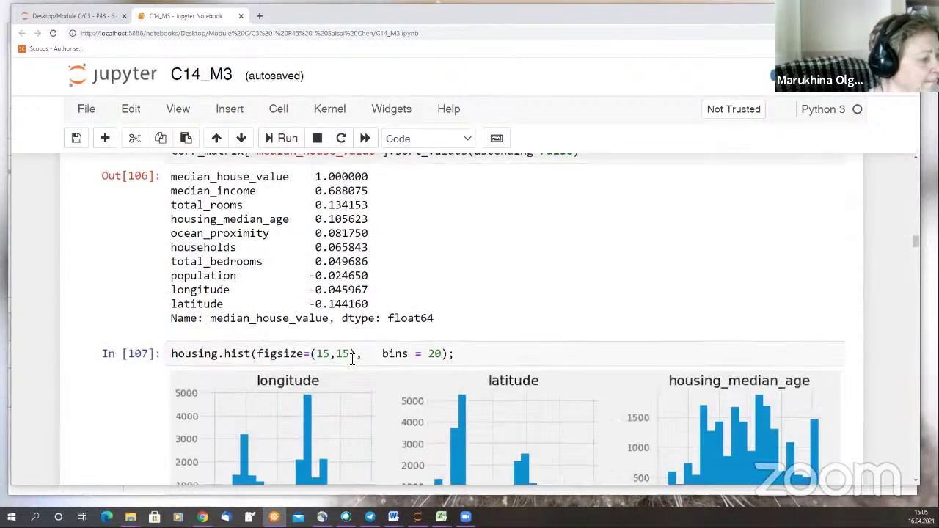
scroll(351, 357, down, 4)
scroll(349, 357, up, 2)
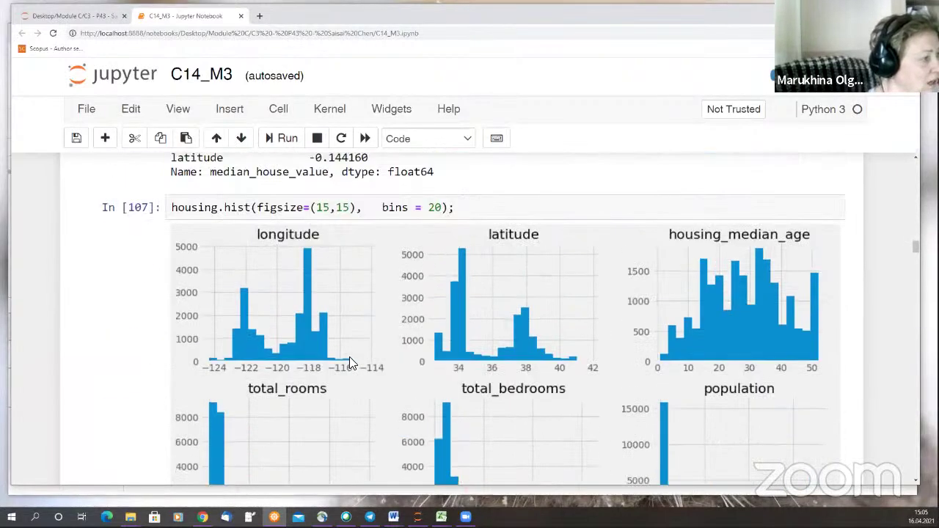
scroll(350, 359, down, 7)
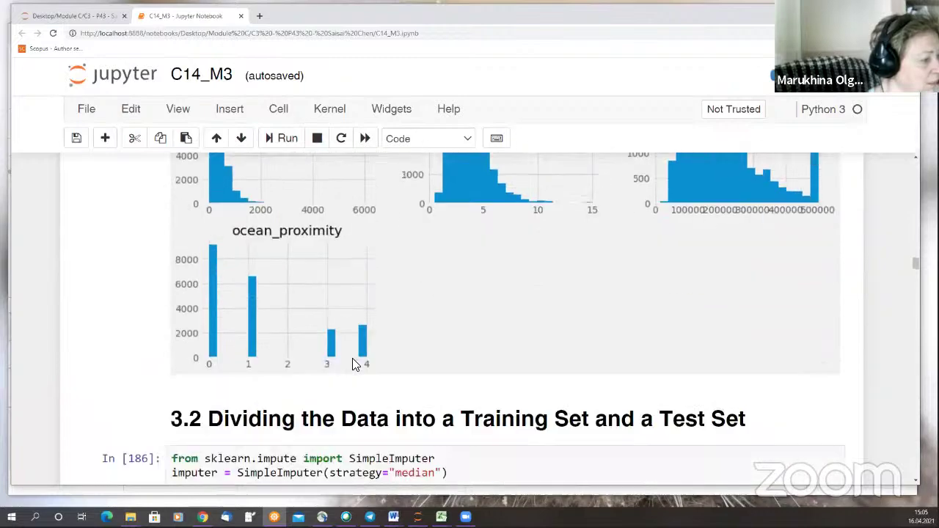
scroll(353, 363, up, 1)
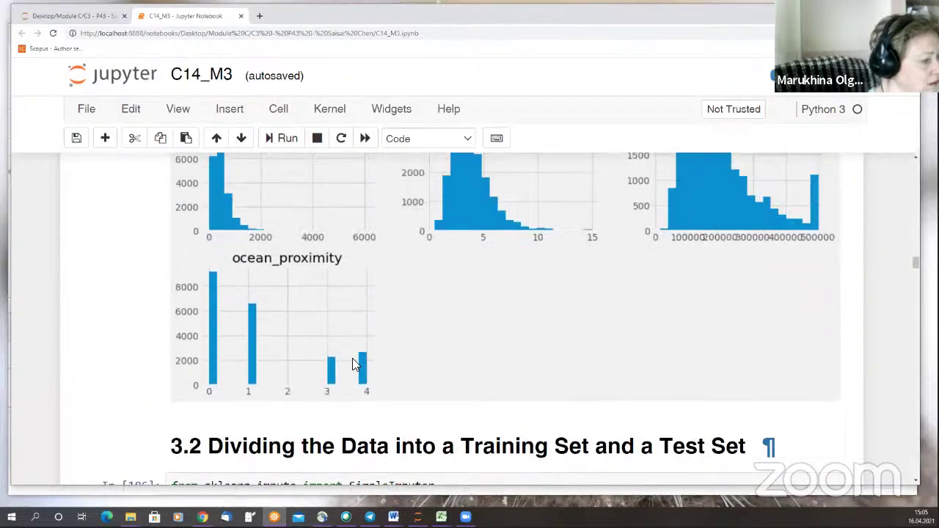
scroll(333, 316, up, 8)
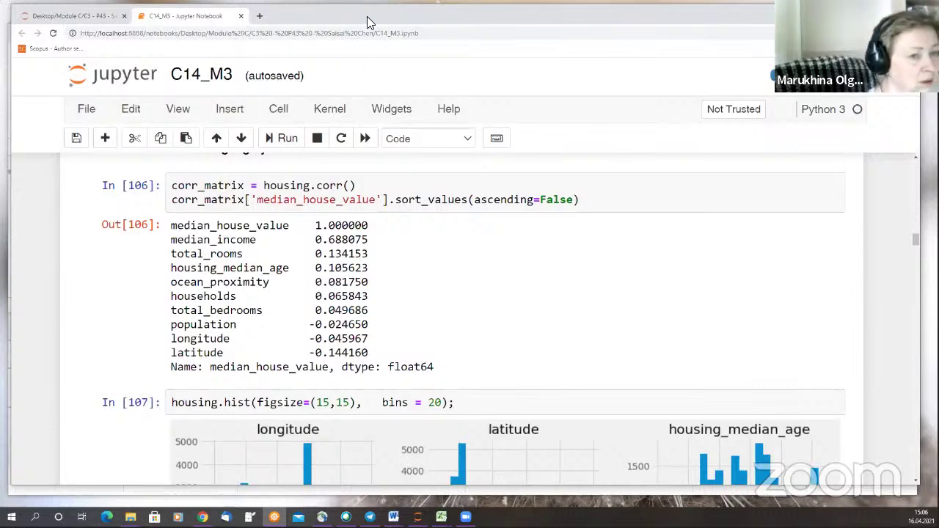
Switch to the Assessment Module C spreadsheet and enter a score of 1 in E4 for selecting features using a sampling method.
key(alt+Tab)
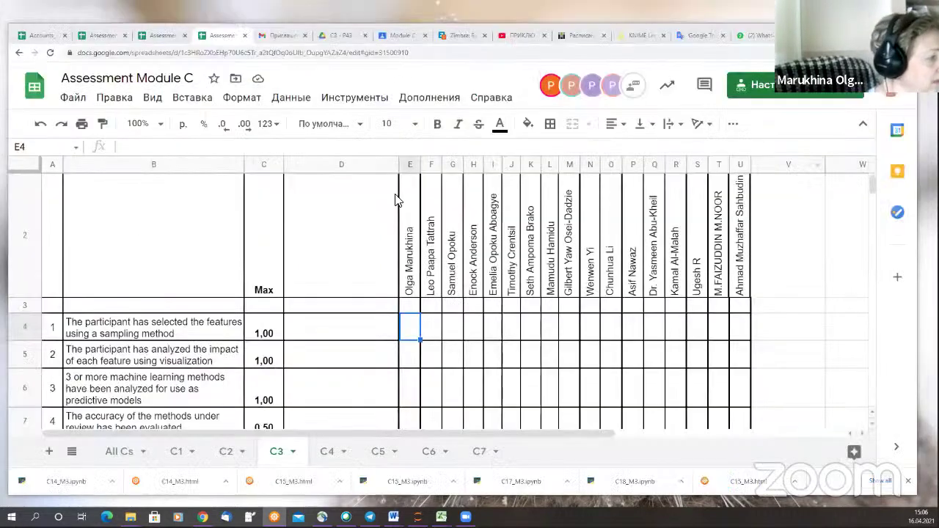
click(413, 338)
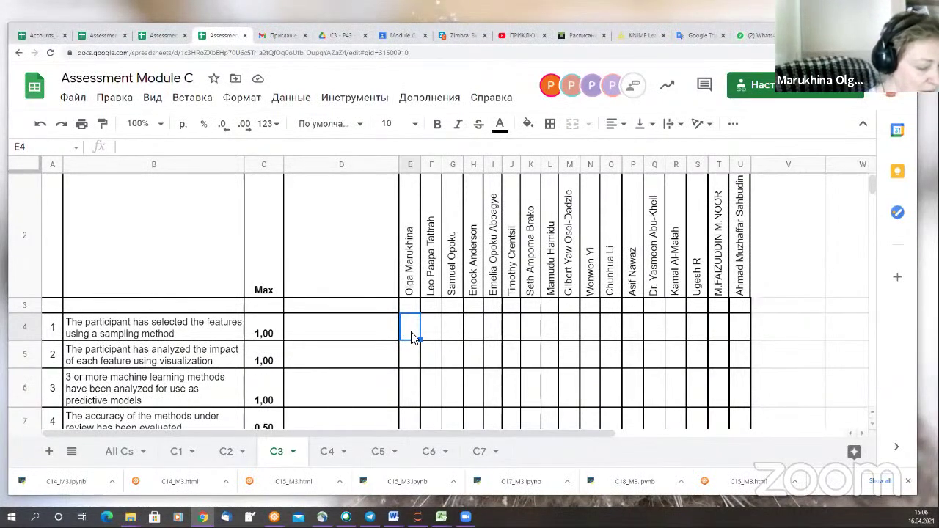
key(Return)
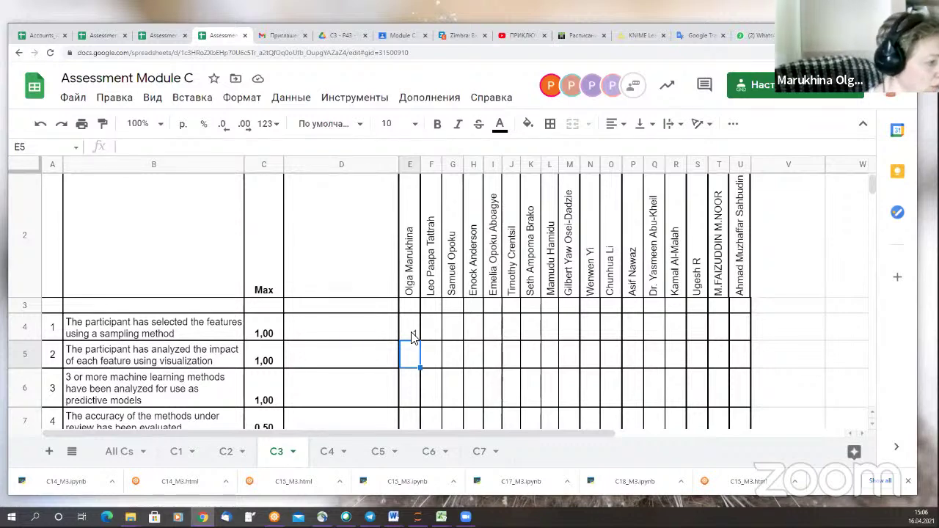
click(411, 332)
text(1)
key(Return)
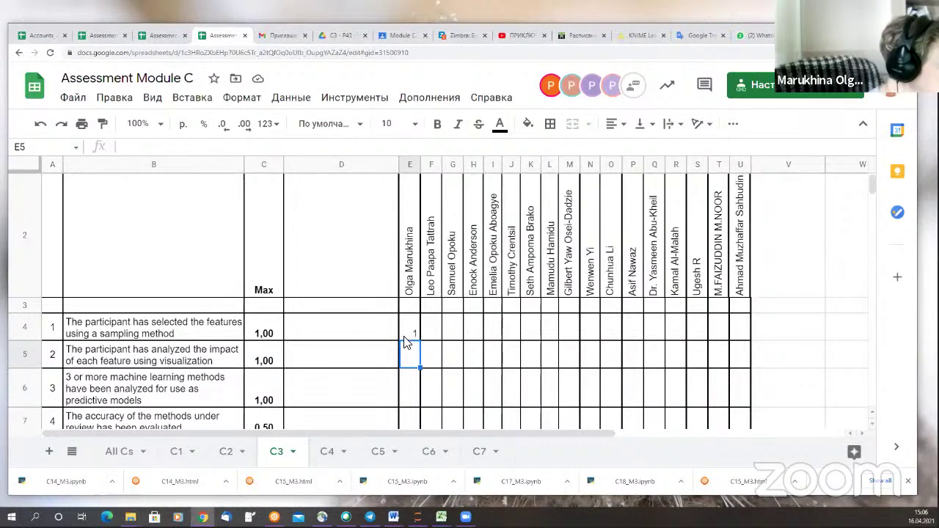
Enter a score of 1 in E5 for analyzing the impact of each feature using visualization.
scroll(407, 343, down, 1)
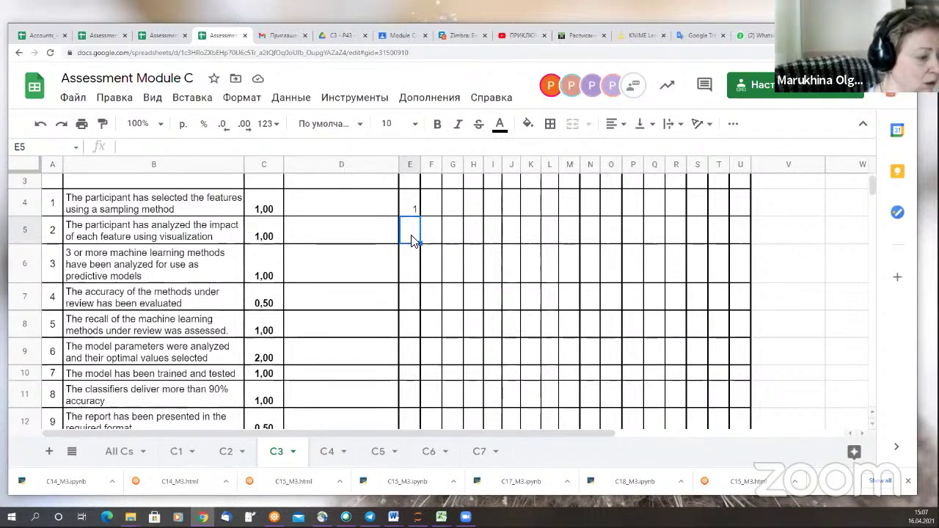
text(1)
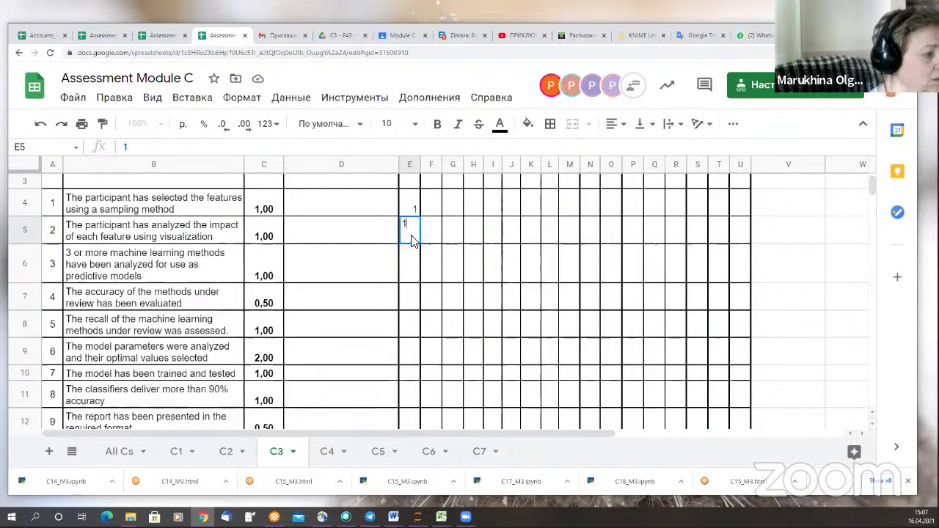
key(Return)
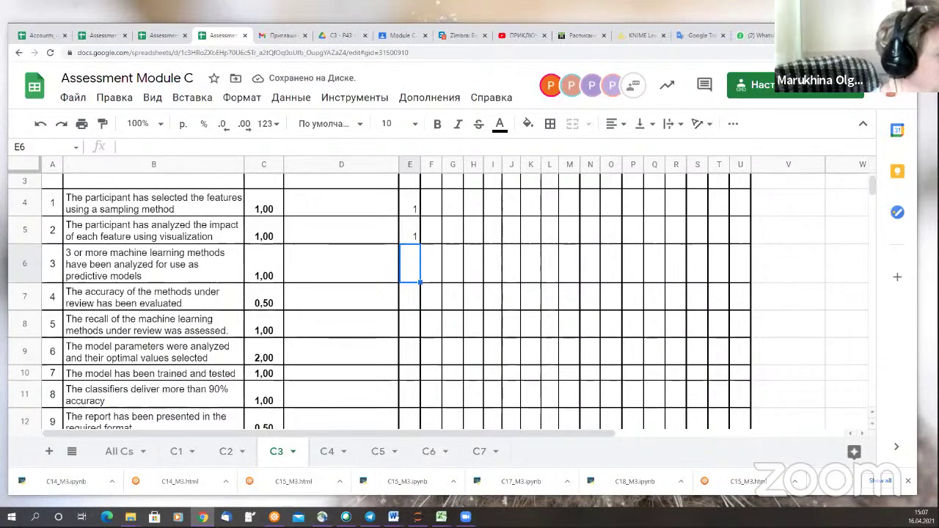
Switch back to the C14_M3 notebook and examine section 3.2 from the train/test split through stratified sampling to the median_house_value boxplot.
key(alt+Tab)
scroll(562, 204, down, 5)
scroll(564, 202, down, 10)
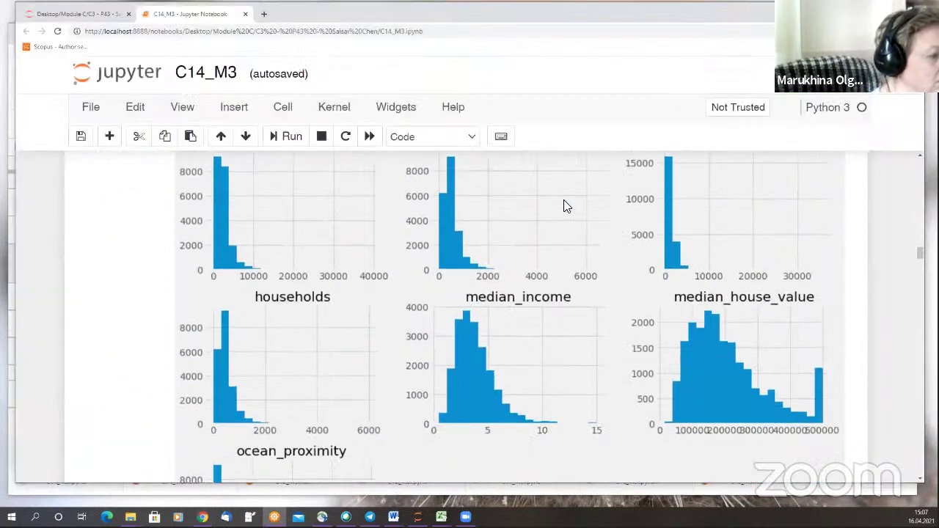
scroll(535, 222, up, 2)
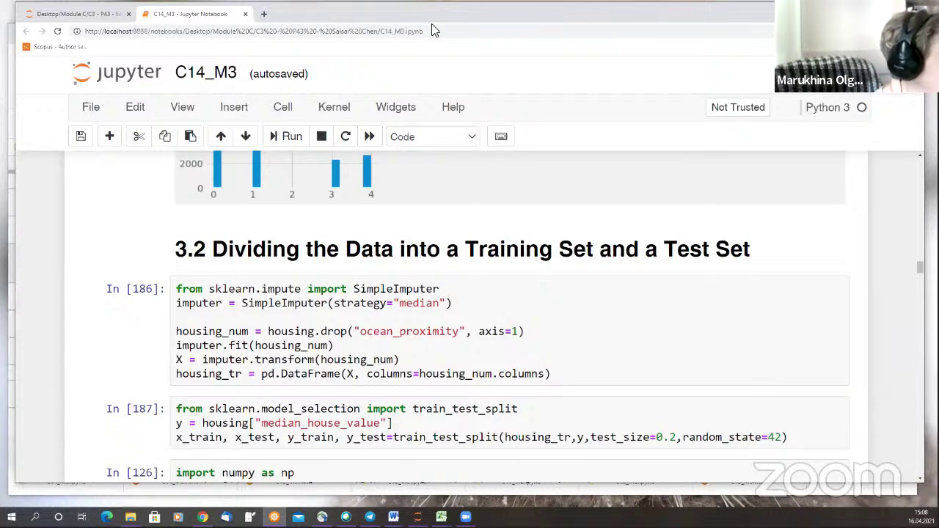
scroll(445, 168, down, 3)
scroll(447, 164, down, 2)
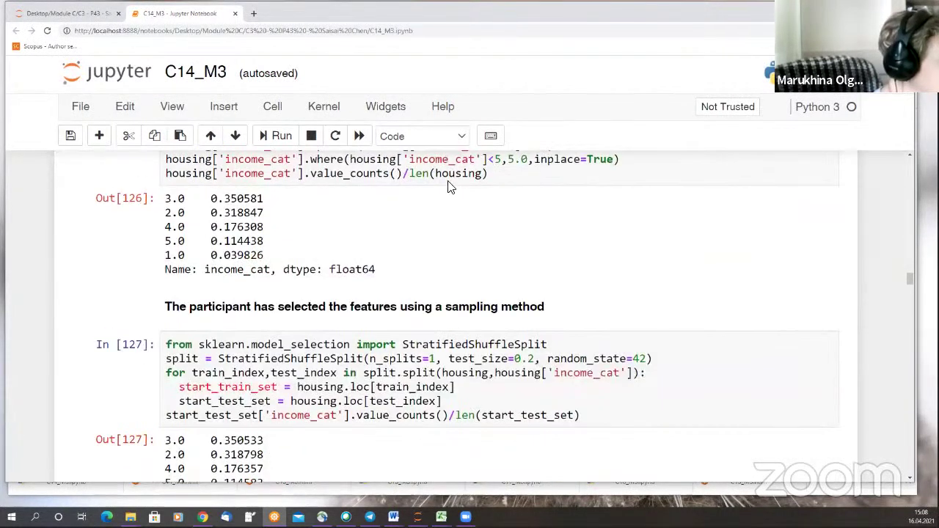
scroll(457, 203, down, 3)
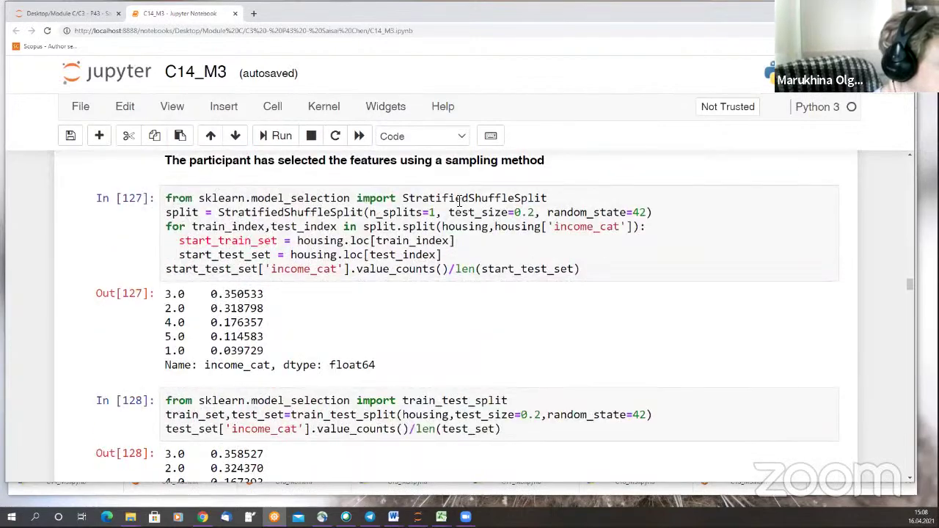
scroll(459, 202, down, 2)
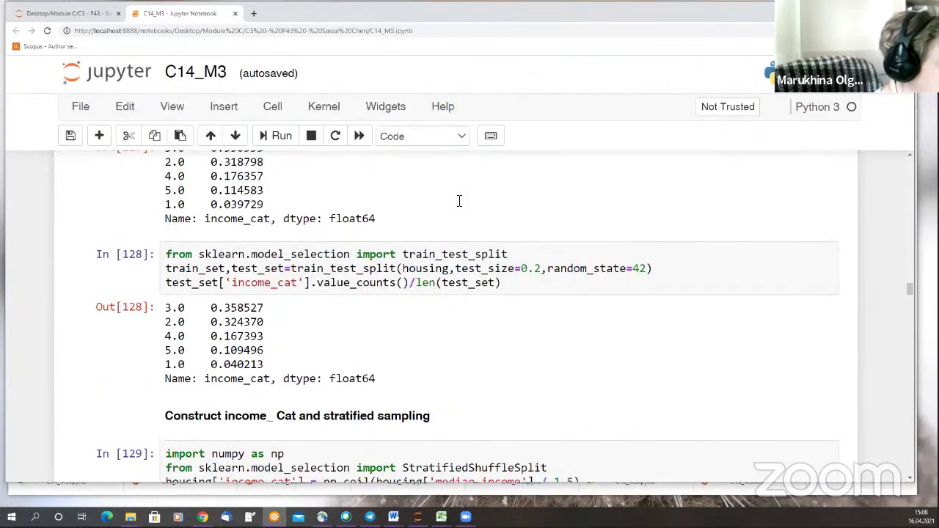
scroll(459, 202, down, 2)
scroll(458, 205, down, 4)
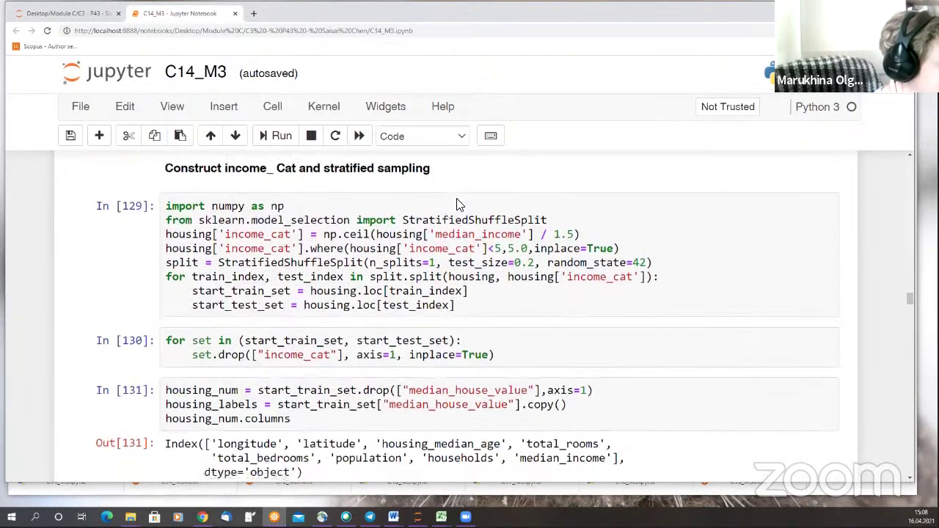
scroll(459, 213, down, 1)
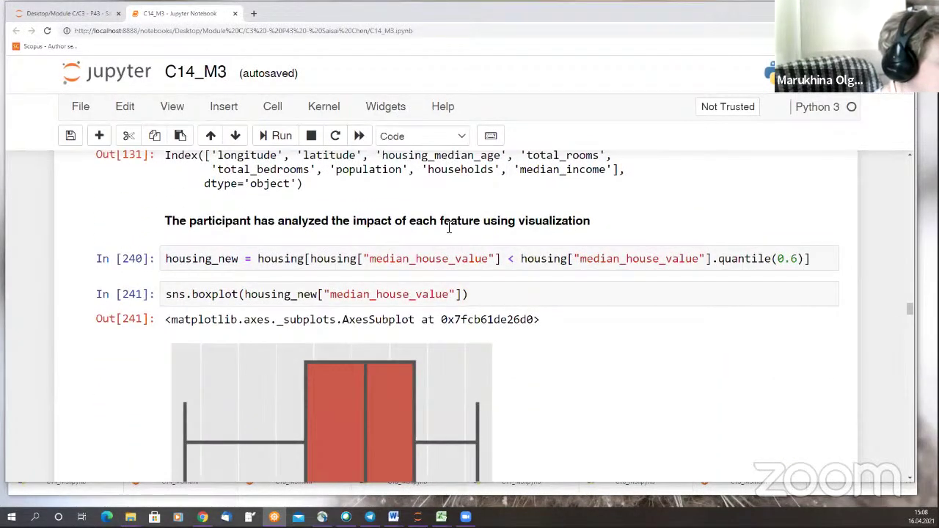
scroll(449, 228, down, 1)
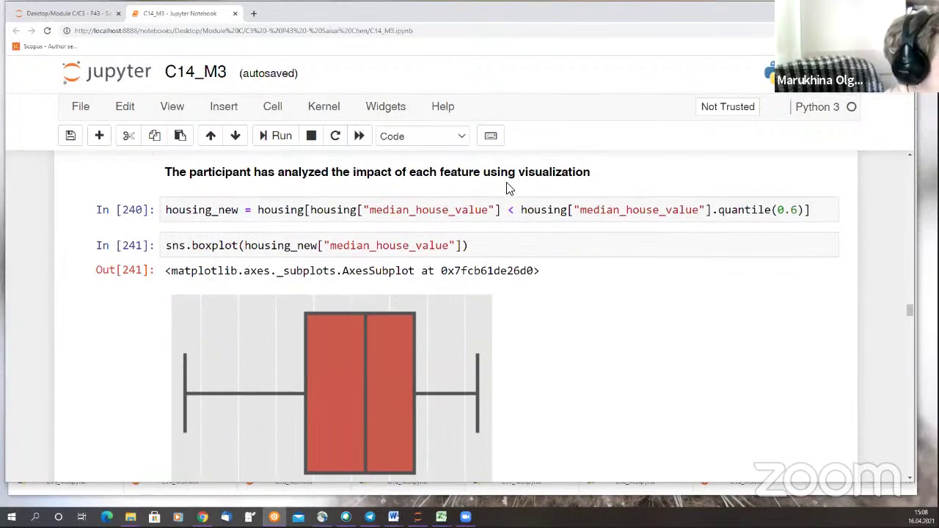
Review the StratifiedShuffleSplit and train_test_split cells under the sampling-method heading again, comparing their income_cat proportions.
scroll(509, 187, up, 6)
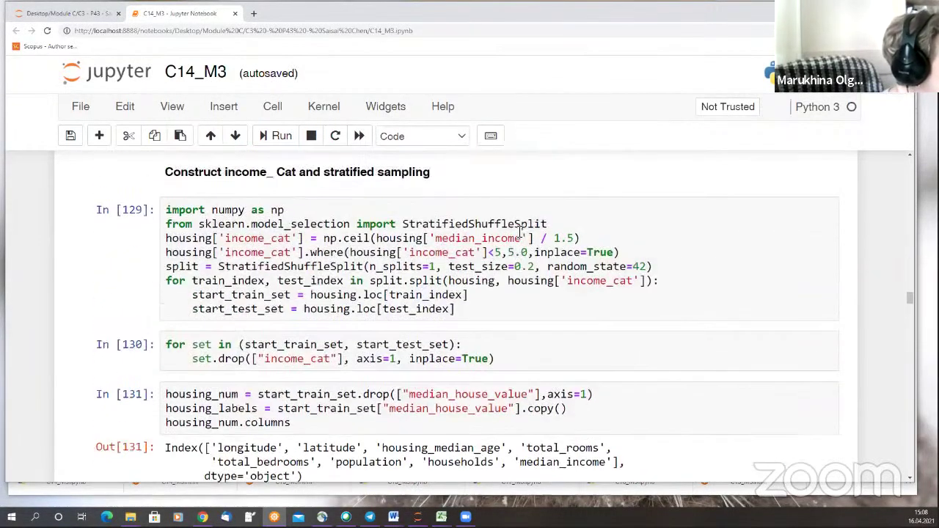
scroll(520, 235, up, 5)
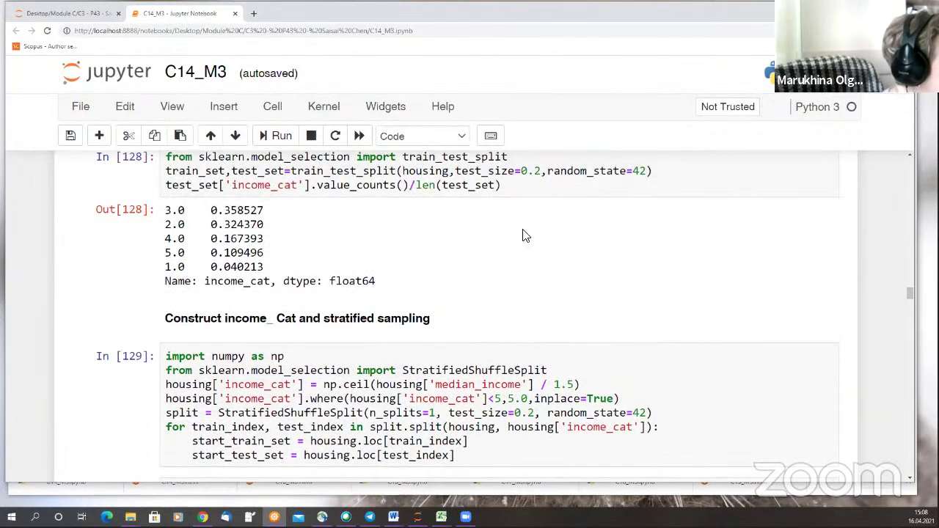
scroll(521, 238, up, 4)
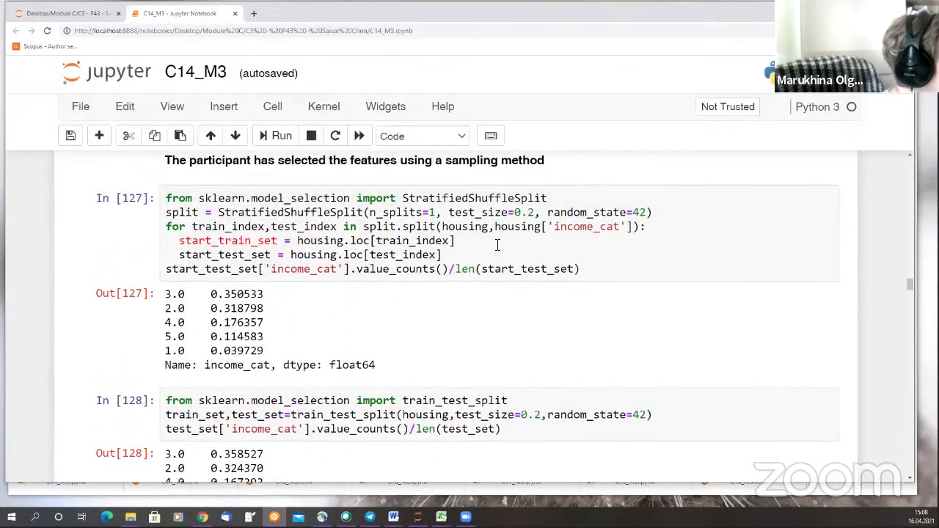
scroll(497, 245, up, 1)
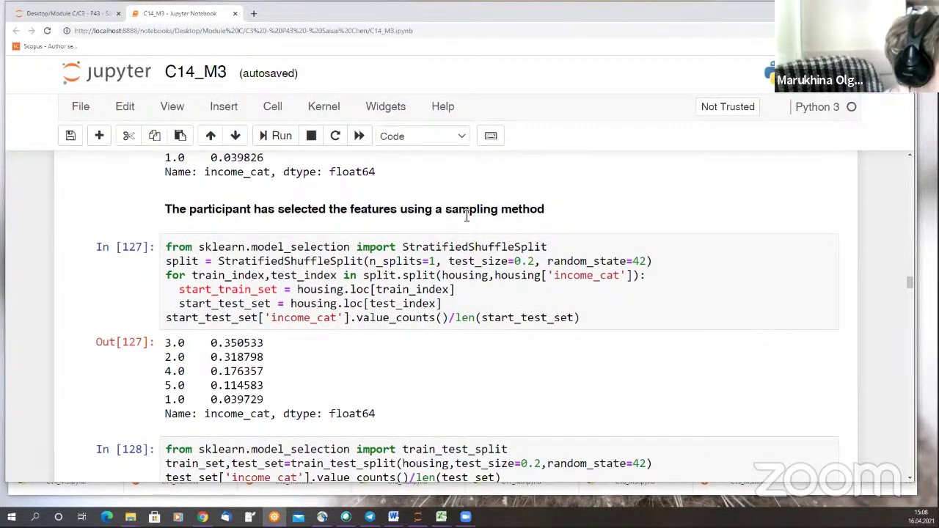
scroll(466, 215, down, 3)
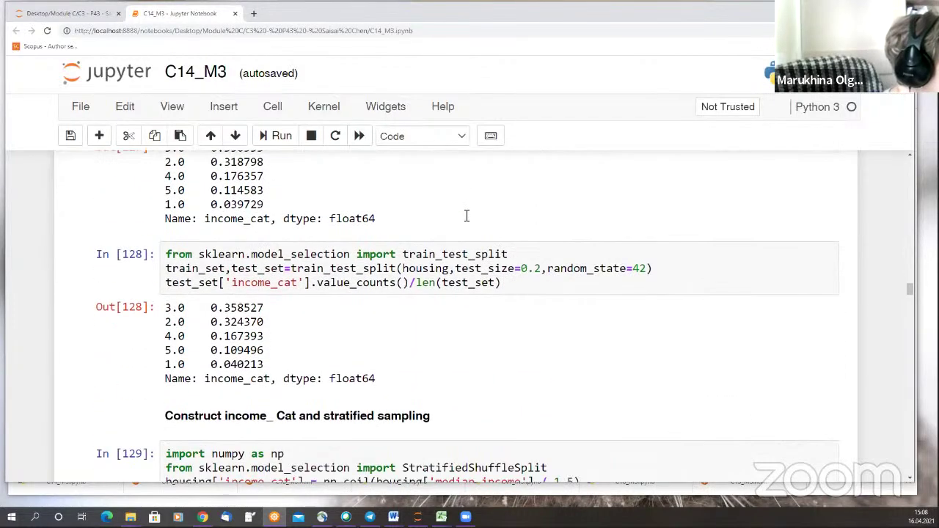
Examine the stratified sampling cells and compare the housing_new and housing median_house_value boxplots under the feature visualization heading.
scroll(466, 215, down, 3)
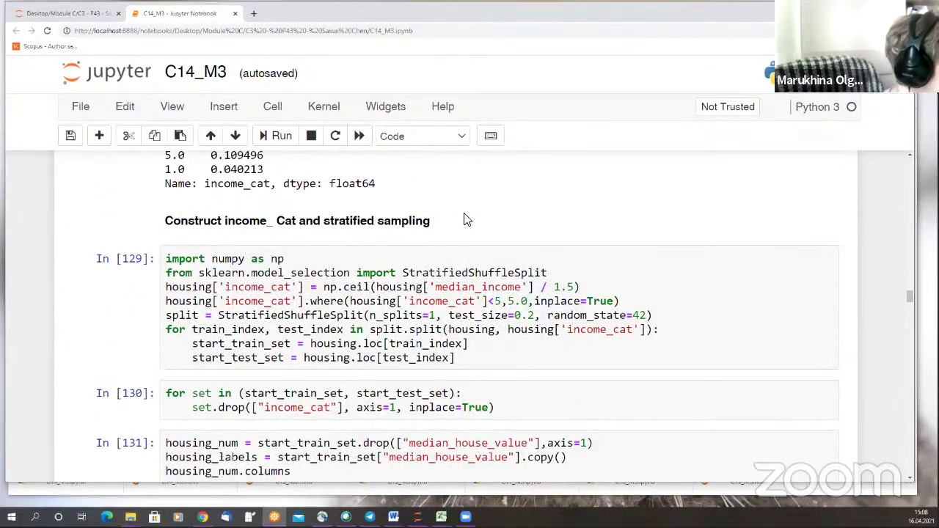
scroll(463, 220, down, 3)
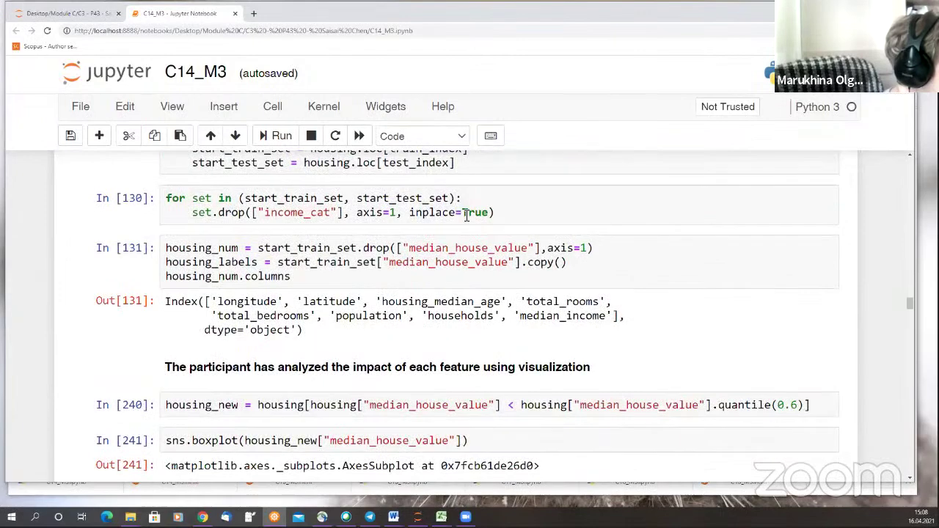
scroll(378, 292, down, 3)
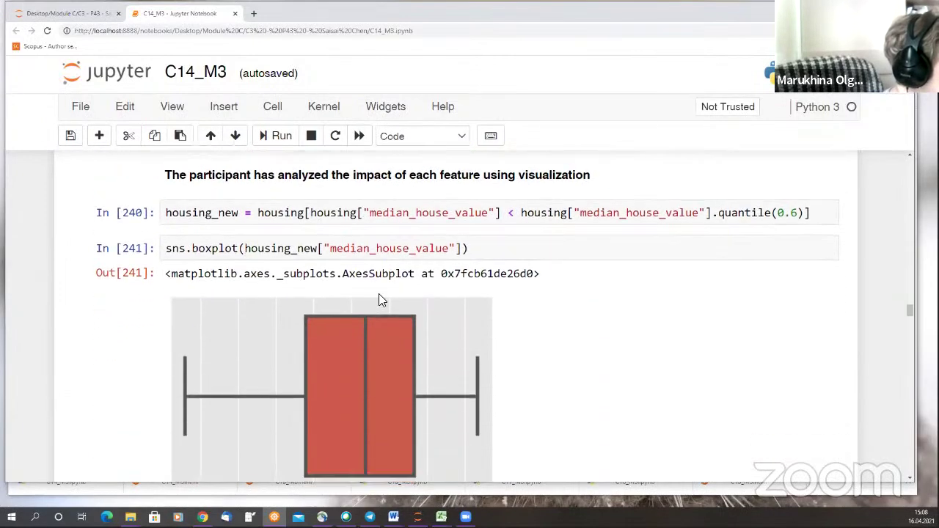
scroll(447, 290, down, 4)
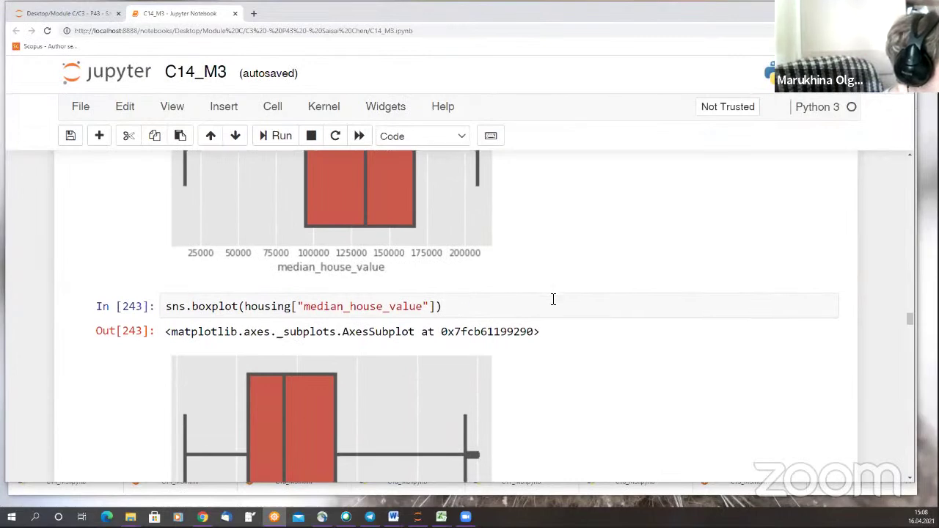
scroll(552, 299, down, 2)
scroll(553, 303, down, 3)
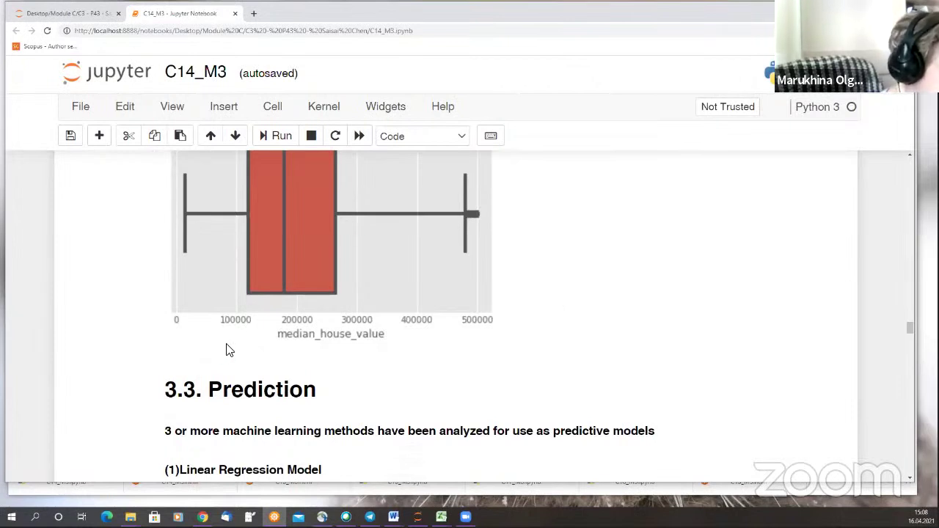
scroll(543, 324, up, 1)
scroll(543, 324, up, 1)
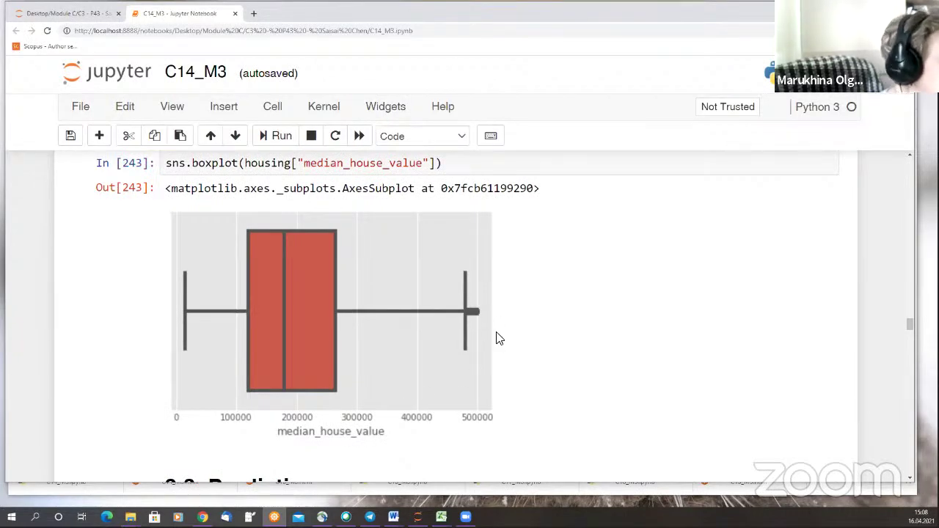
scroll(566, 335, up, 1)
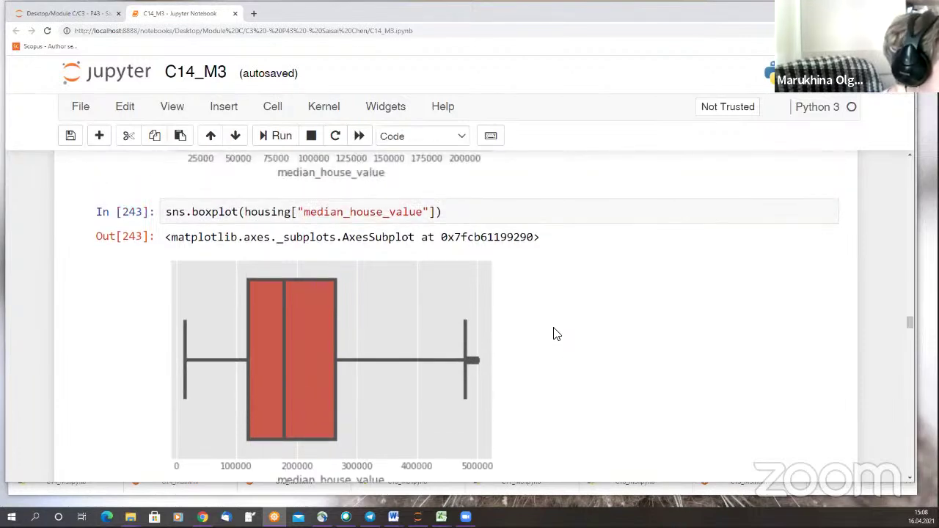
scroll(561, 336, up, 5)
scroll(556, 334, up, 3)
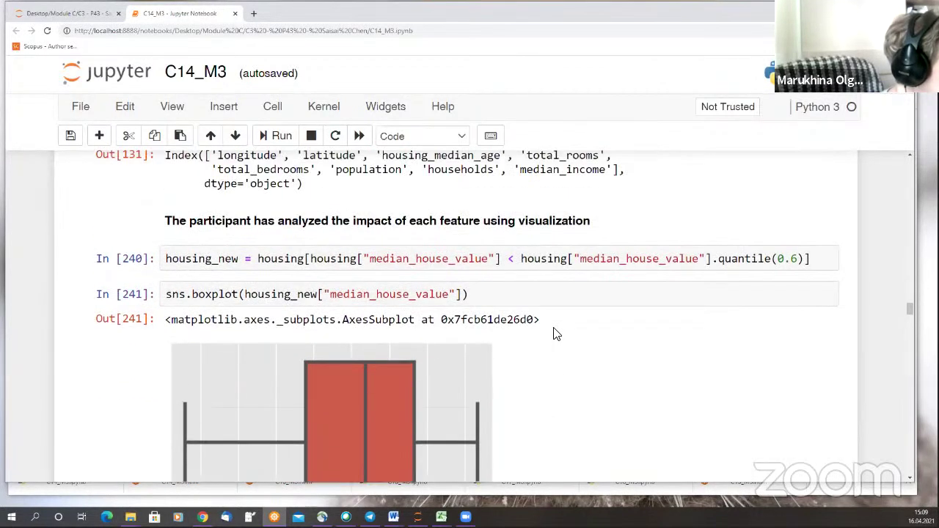
Review the three models in section 3.3 Prediction and enter a score of 1 in E6 of the Assessment Module C spreadsheet.
scroll(556, 333, down, 10)
scroll(555, 334, down, 6)
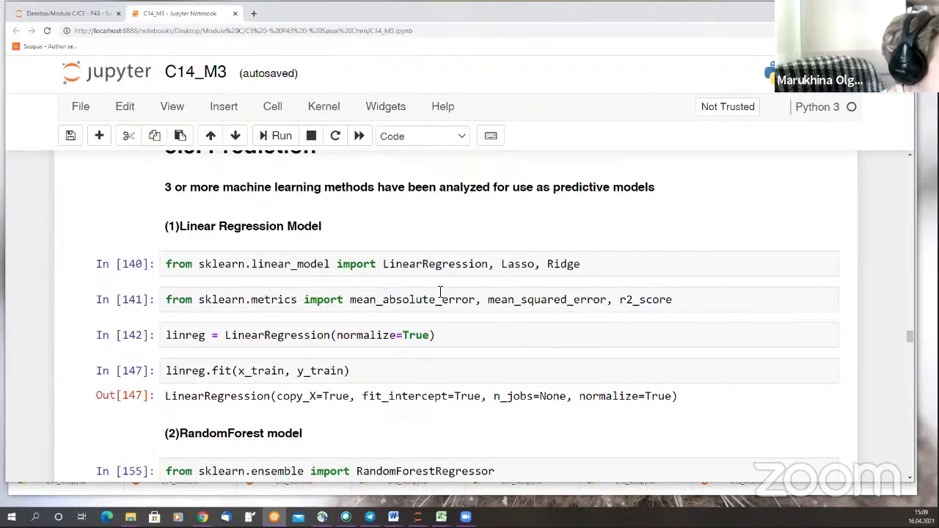
scroll(289, 230, down, 5)
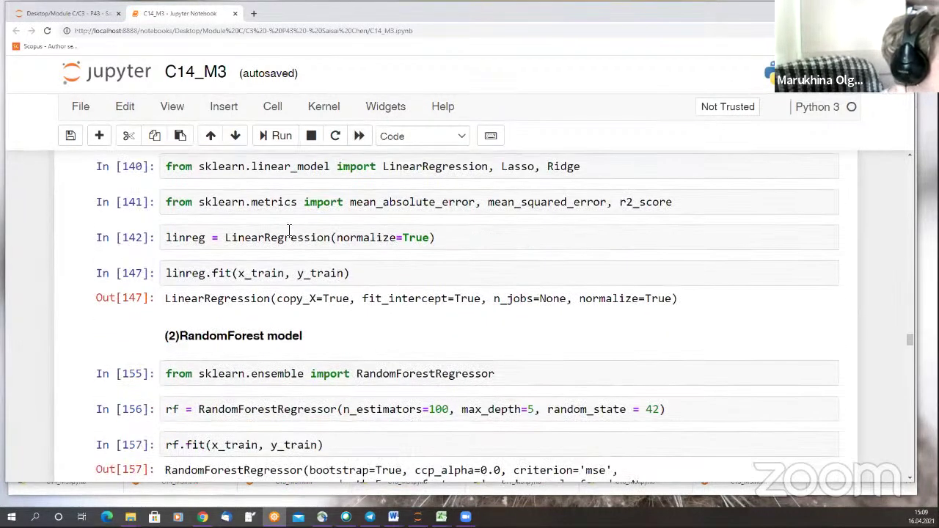
scroll(289, 229, down, 13)
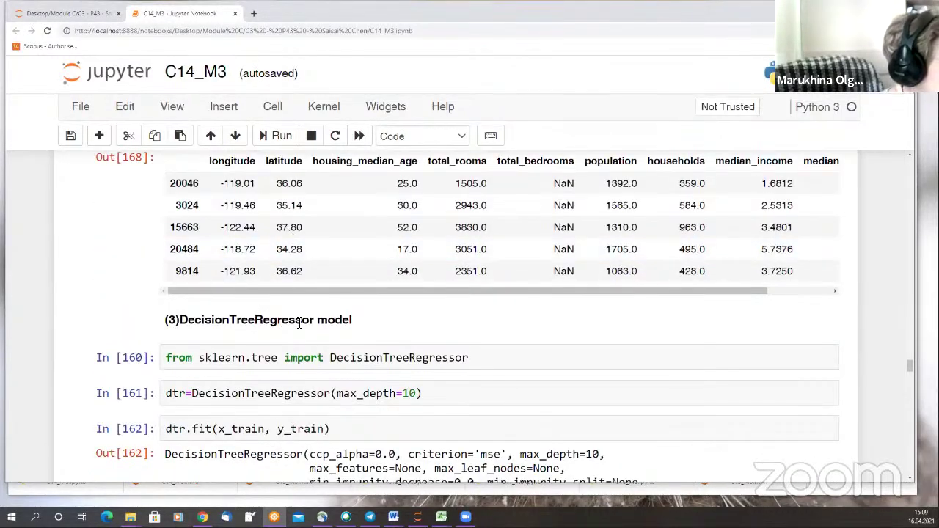
scroll(413, 326, down, 7)
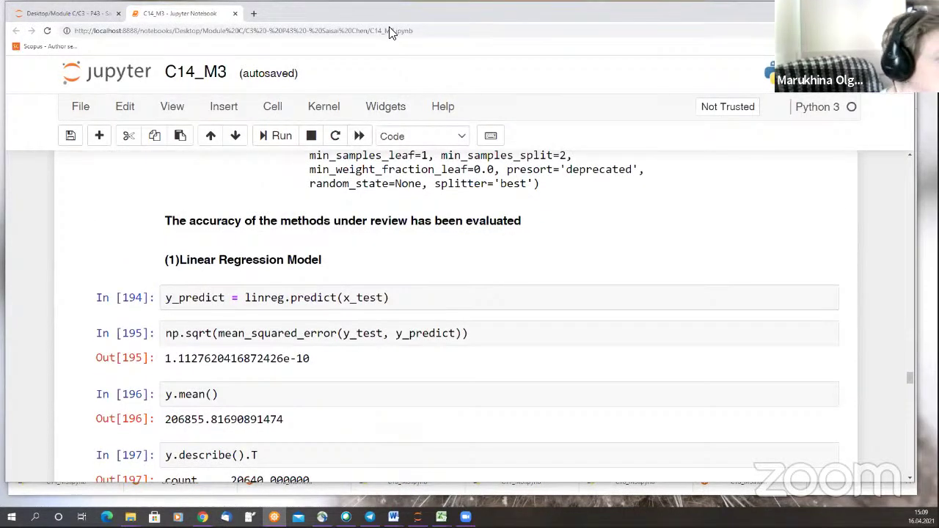
key(alt+Tab)
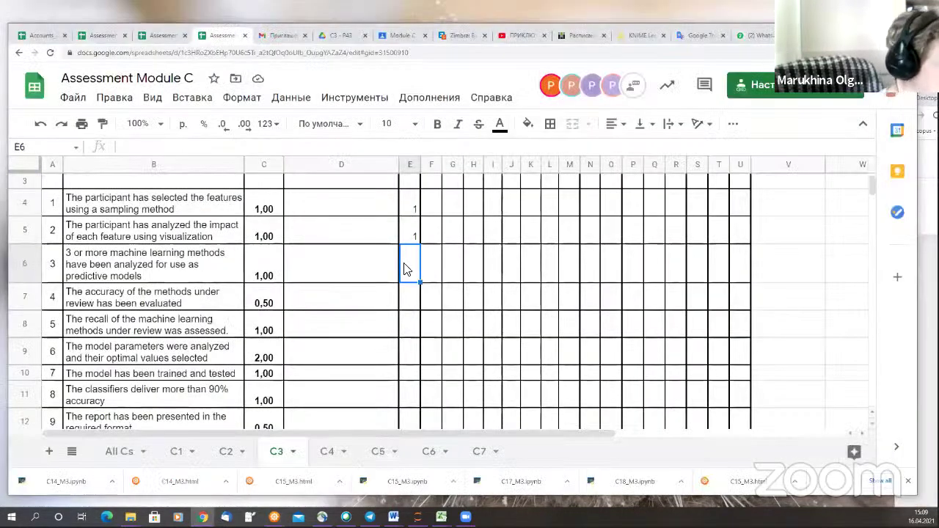
text(1)
key(Return)
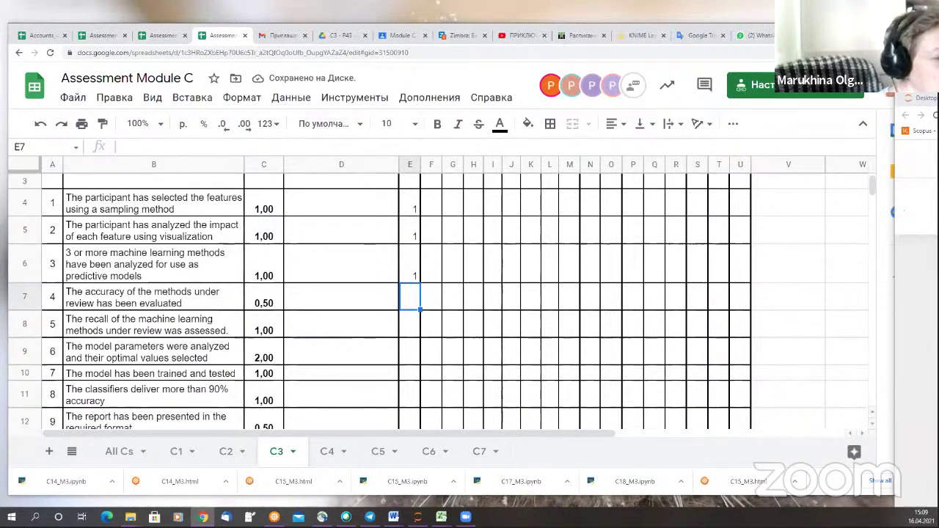
Switch back to the C14_M3 notebook and examine the accuracy evaluation, parameter selection, training and testing, and model score sections through the conclusion.
key(alt+Tab)
scroll(444, 291, down, 3)
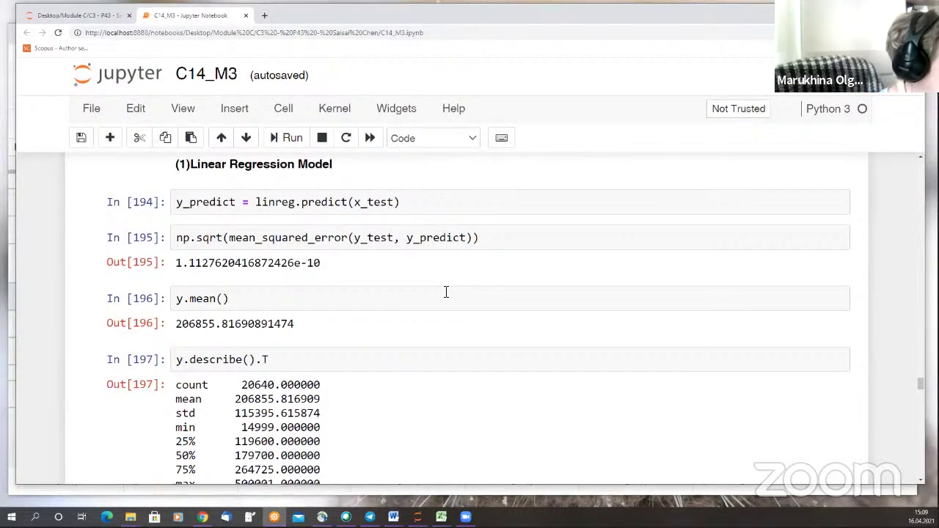
scroll(446, 292, down, 8)
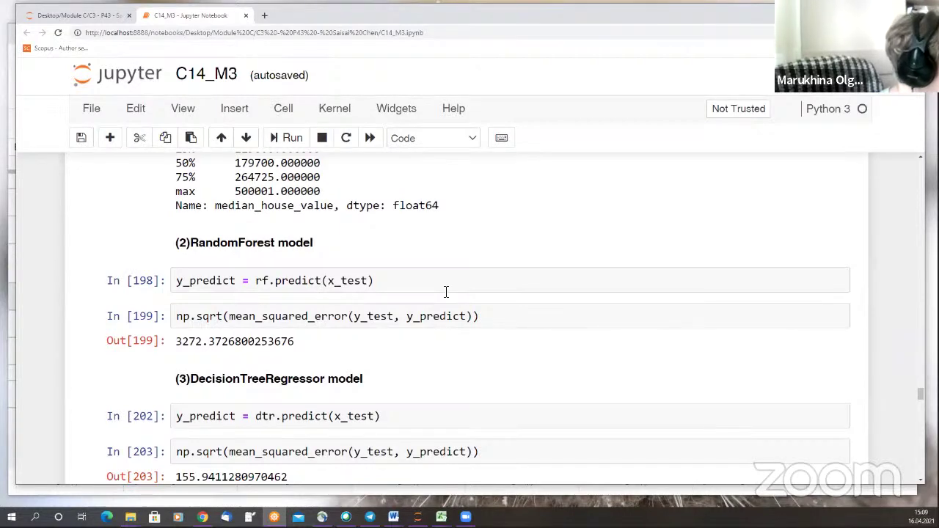
scroll(446, 292, down, 5)
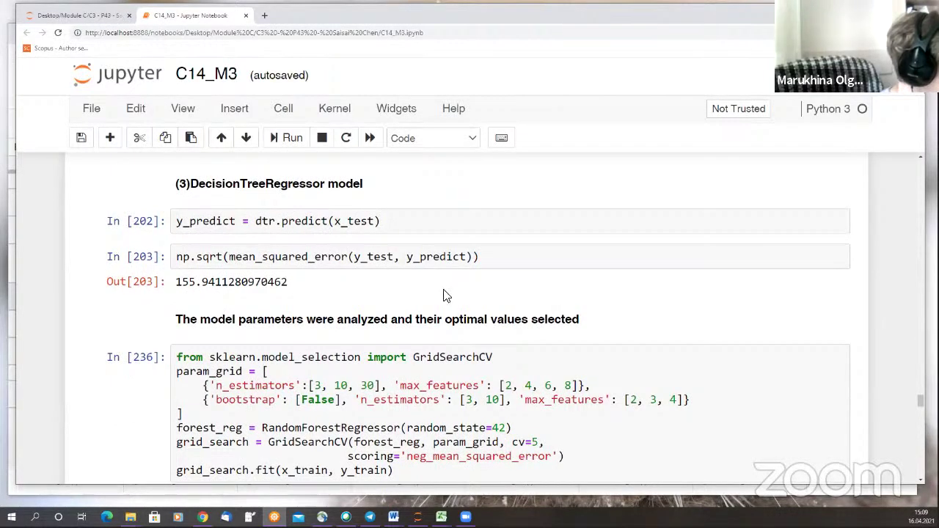
scroll(446, 294, down, 7)
scroll(446, 296, down, 15)
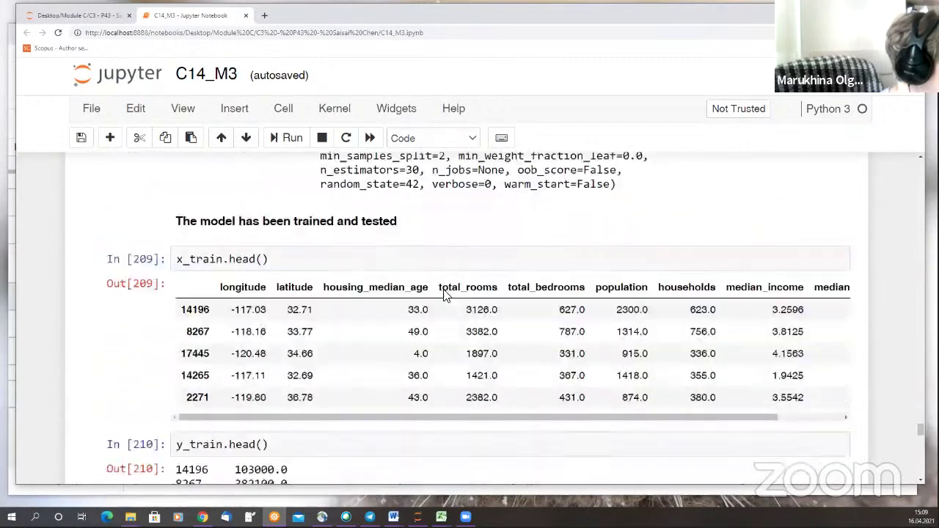
scroll(444, 294, down, 13)
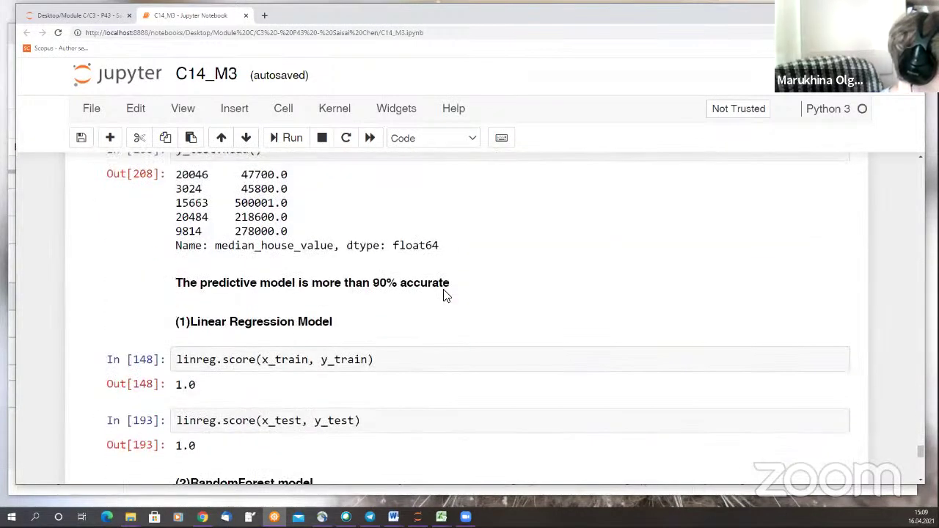
scroll(446, 295, down, 3)
scroll(445, 296, down, 2)
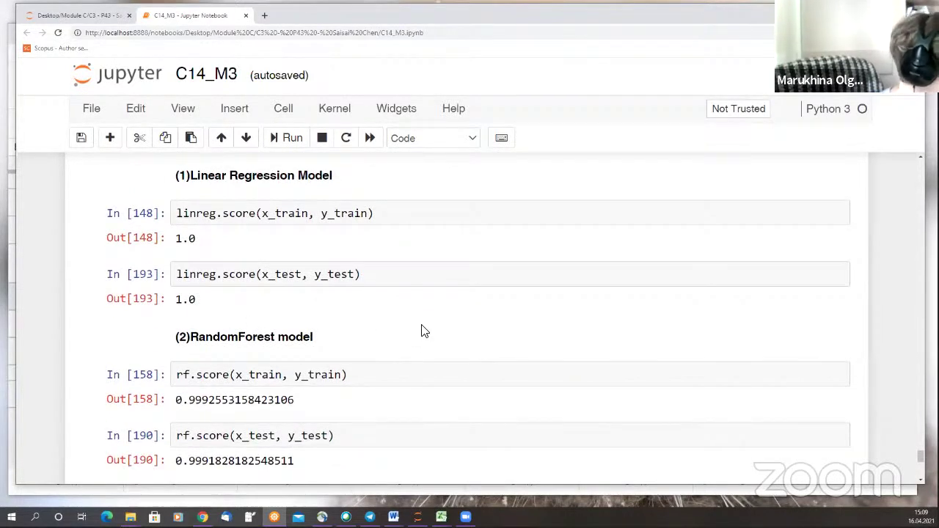
scroll(422, 334, up, 1)
scroll(381, 317, down, 7)
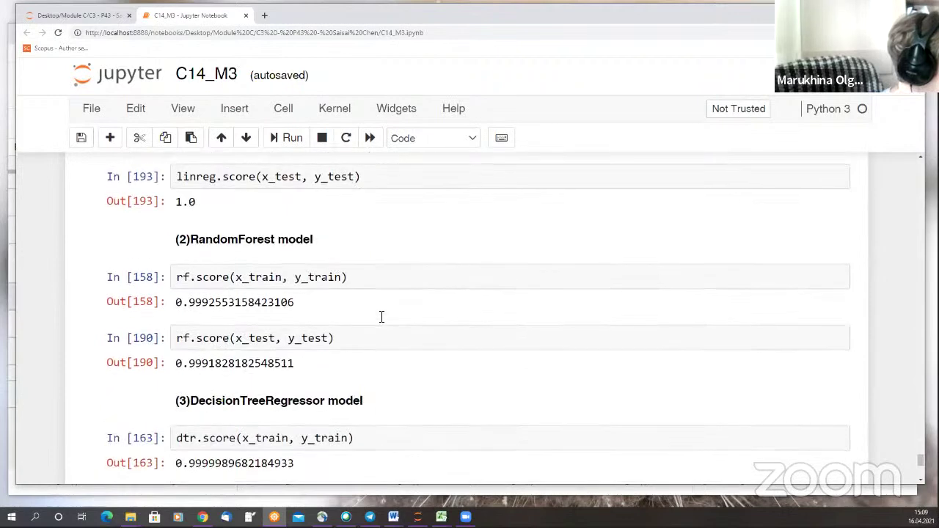
scroll(382, 321, down, 2)
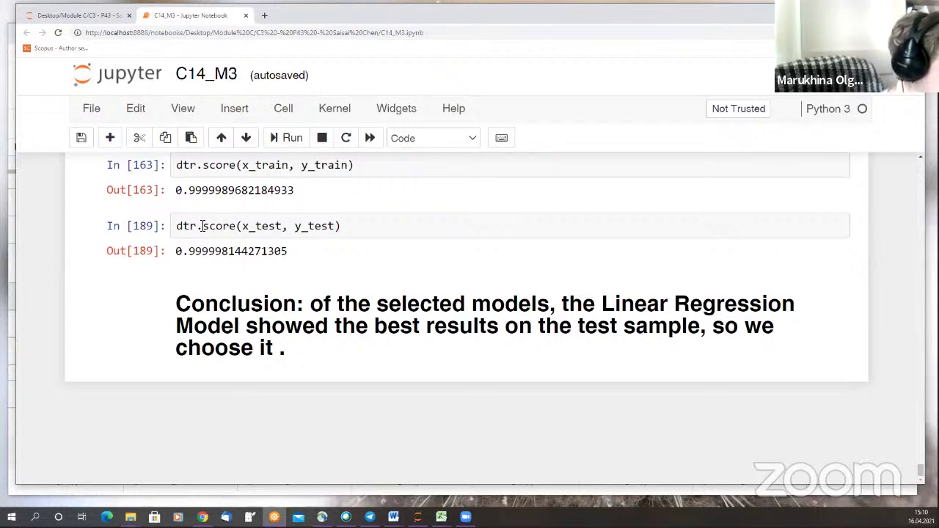
Recheck the notebook backwards from the DecisionTreeRegressor scores to the heading on the accuracy of the methods under review.
scroll(226, 214, up, 2)
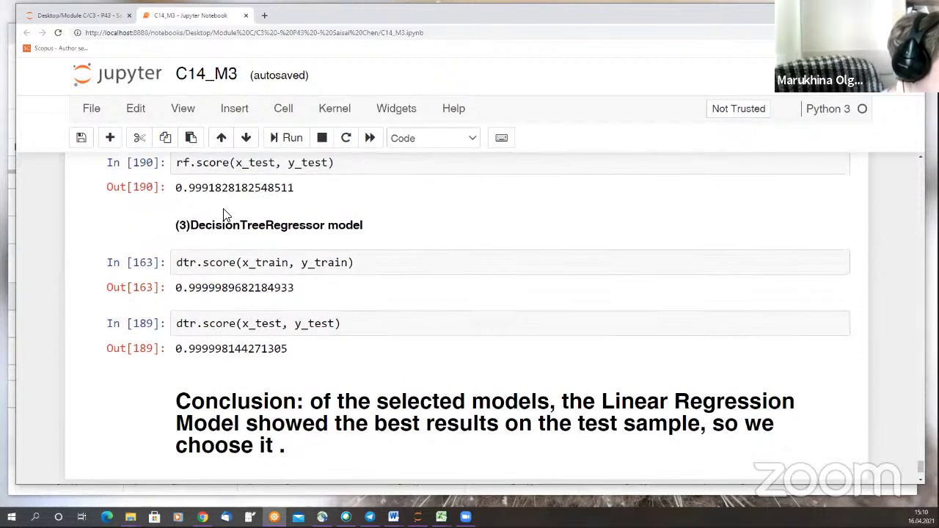
scroll(243, 220, up, 1)
scroll(243, 220, up, 3)
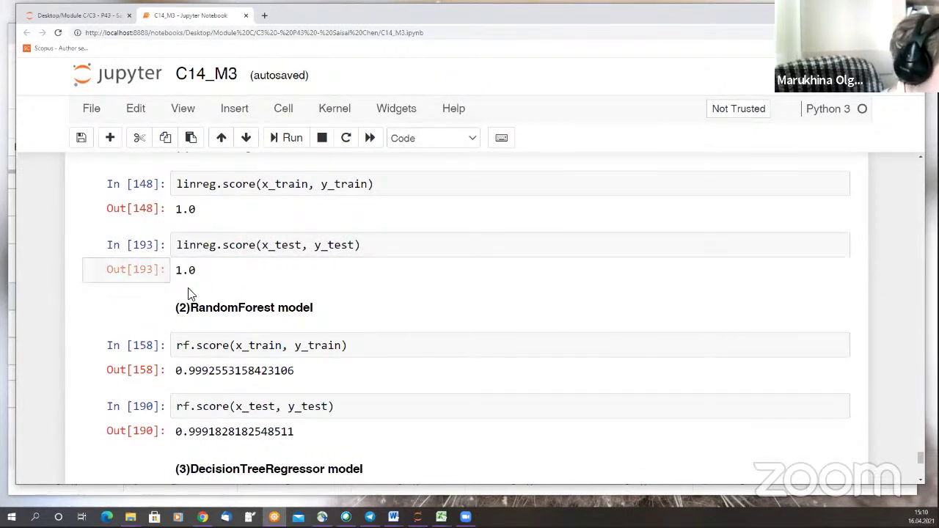
scroll(251, 271, up, 3)
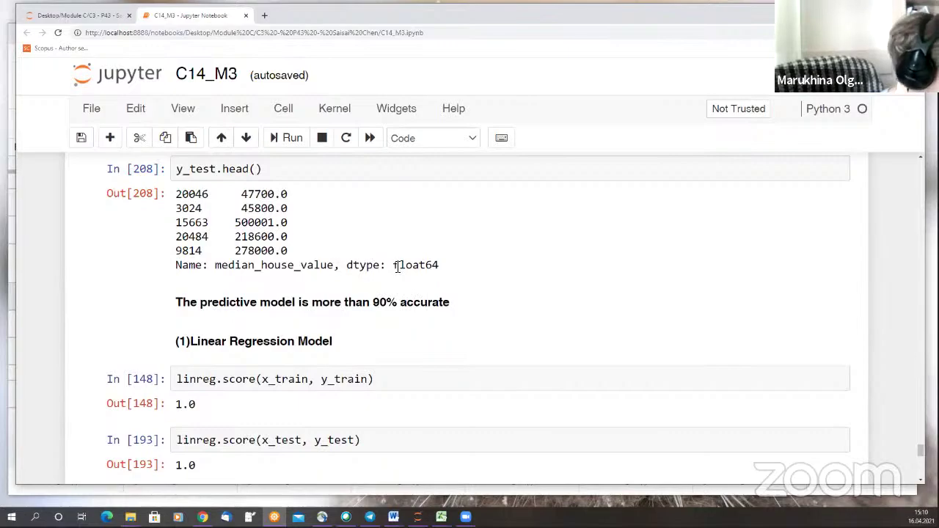
scroll(384, 288, up, 7)
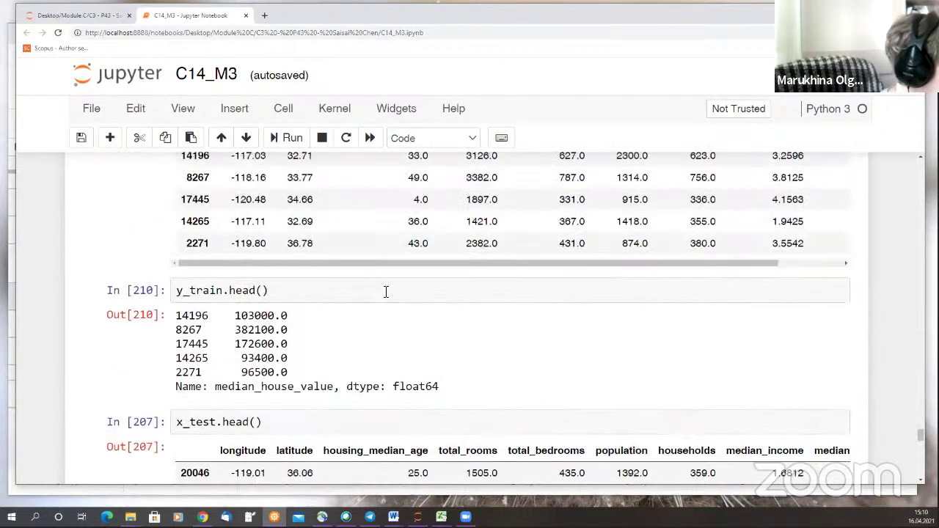
scroll(385, 292, up, 15)
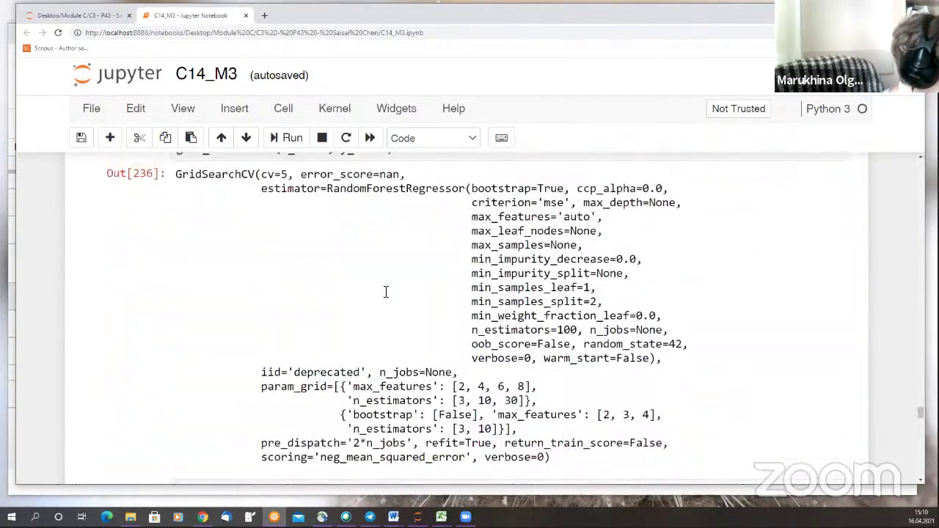
scroll(385, 292, up, 3)
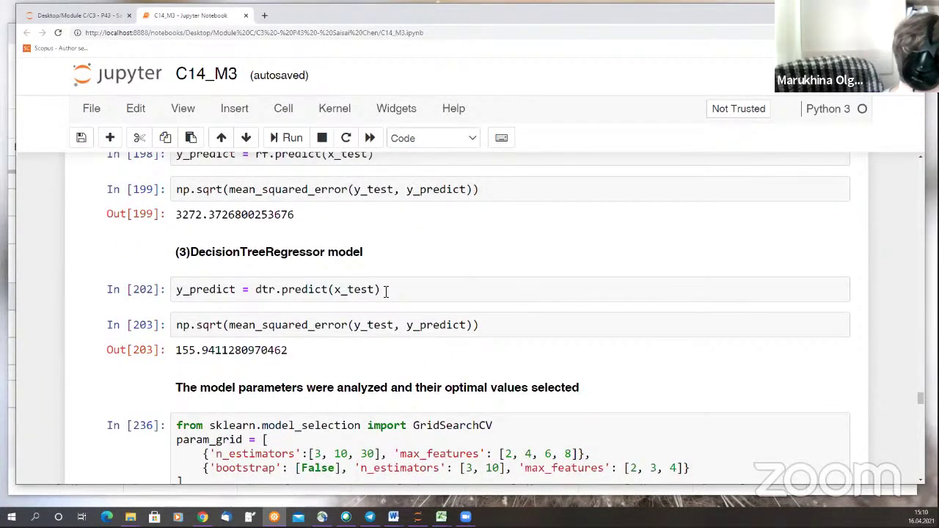
scroll(385, 292, up, 2)
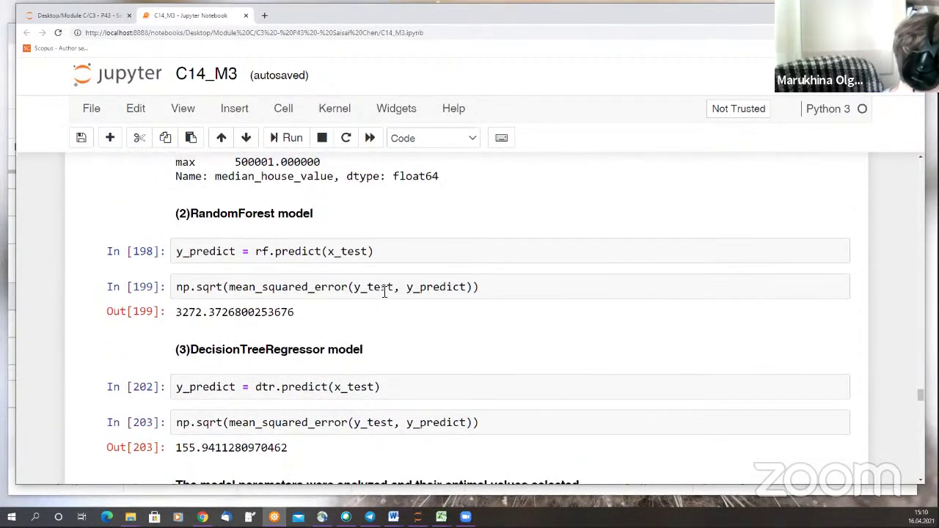
scroll(384, 292, up, 2)
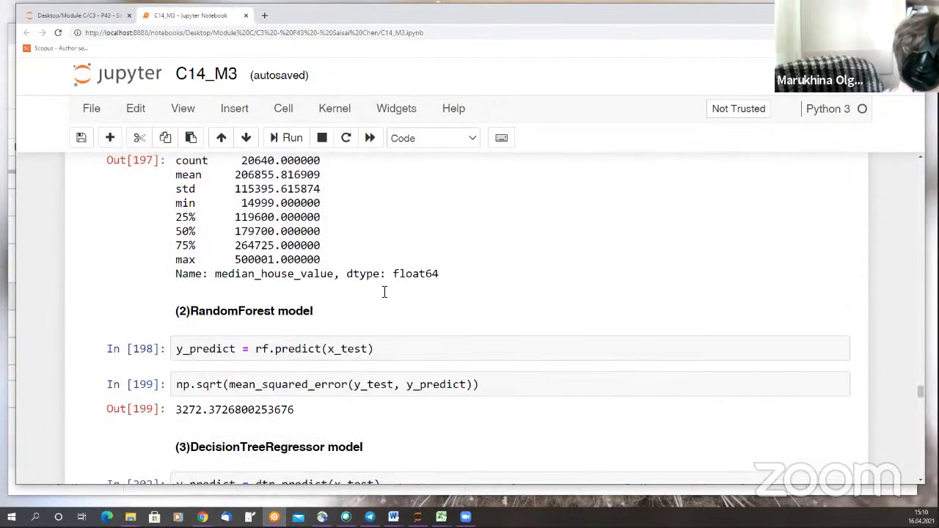
scroll(385, 292, up, 3)
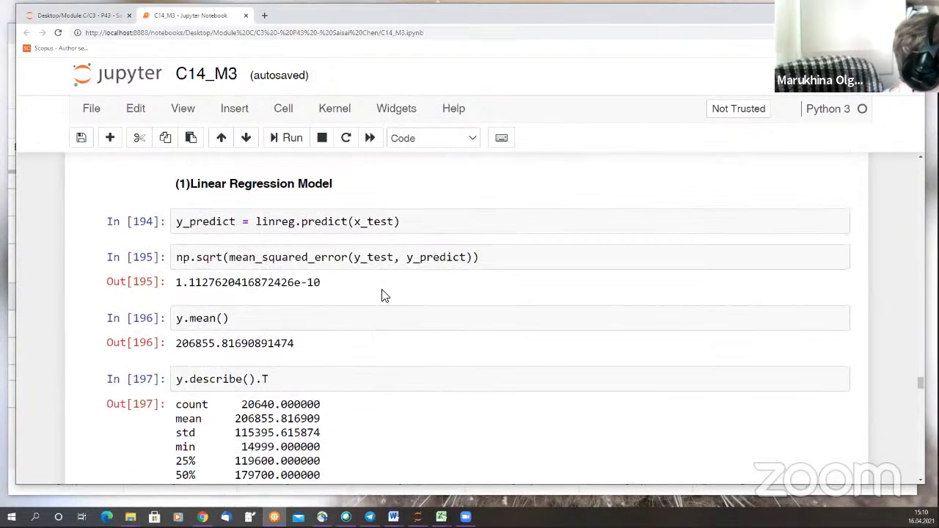
scroll(384, 295, up, 1)
scroll(383, 295, up, 1)
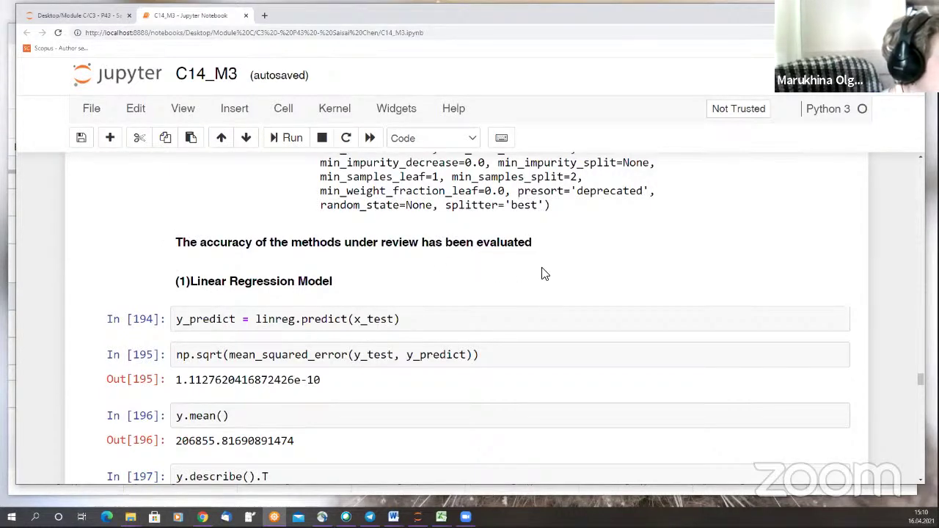
Review the GridSearchCV parameter selection, its best_params_ and best_estimator_ cells, and the start of the trained-and-tested section.
scroll(546, 274, down, 10)
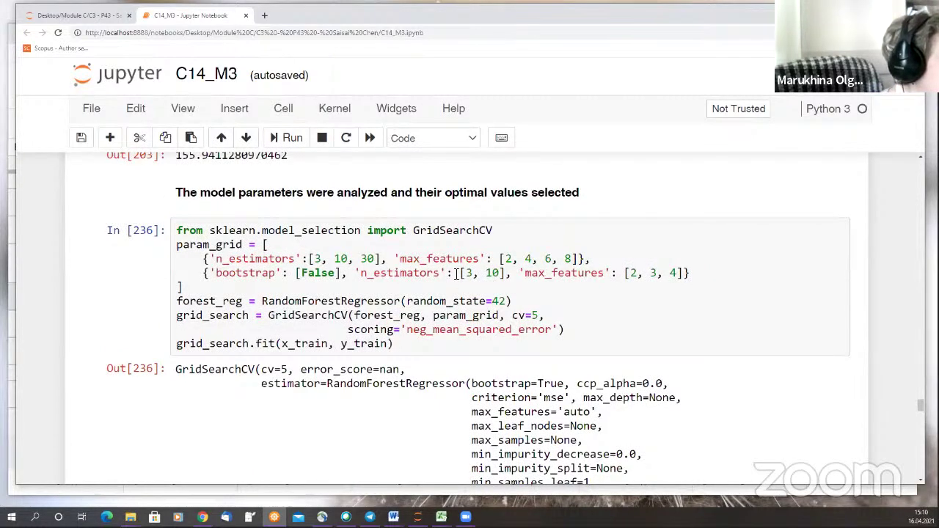
scroll(456, 274, down, 4)
scroll(457, 273, down, 3)
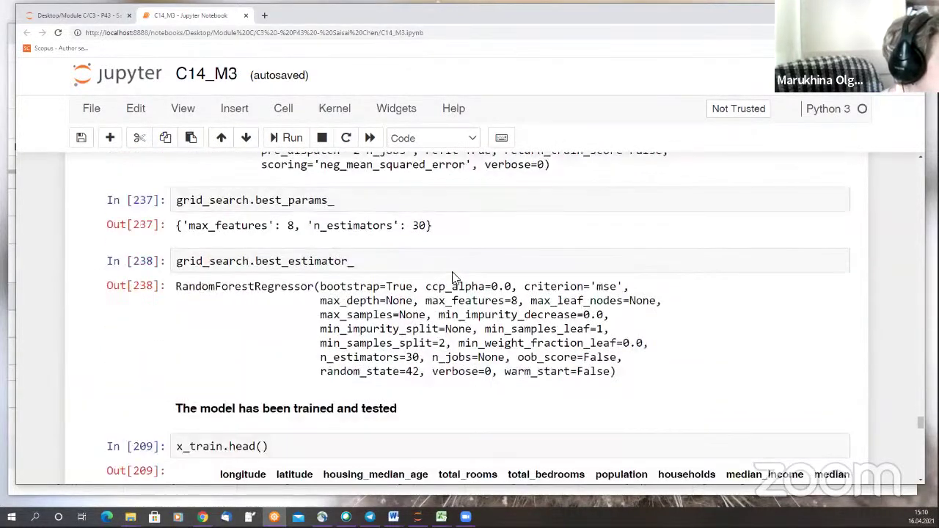
scroll(443, 274, down, 3)
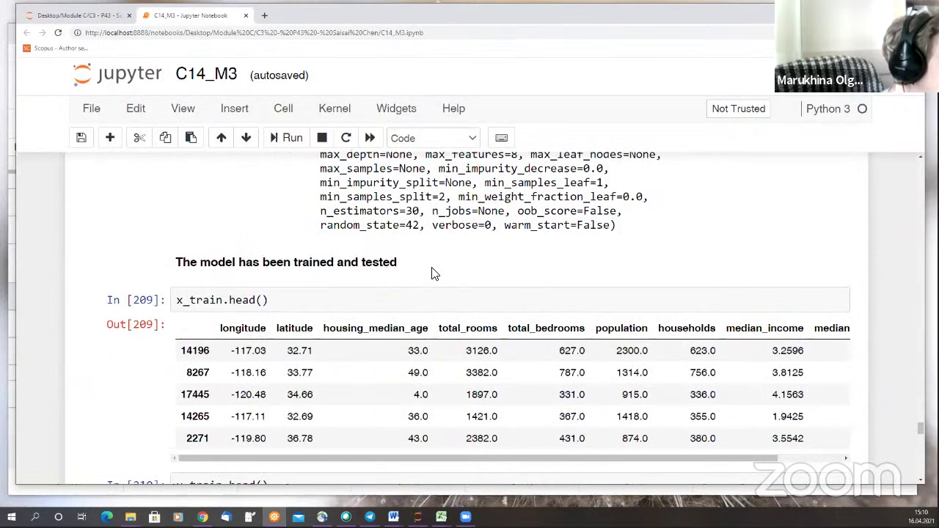
Review the training and model accuracy sections of C14_M3, then score 0,5 in E7 and 0 in E8 of the C3 sheet.
scroll(437, 274, down, 3)
scroll(433, 273, down, 7)
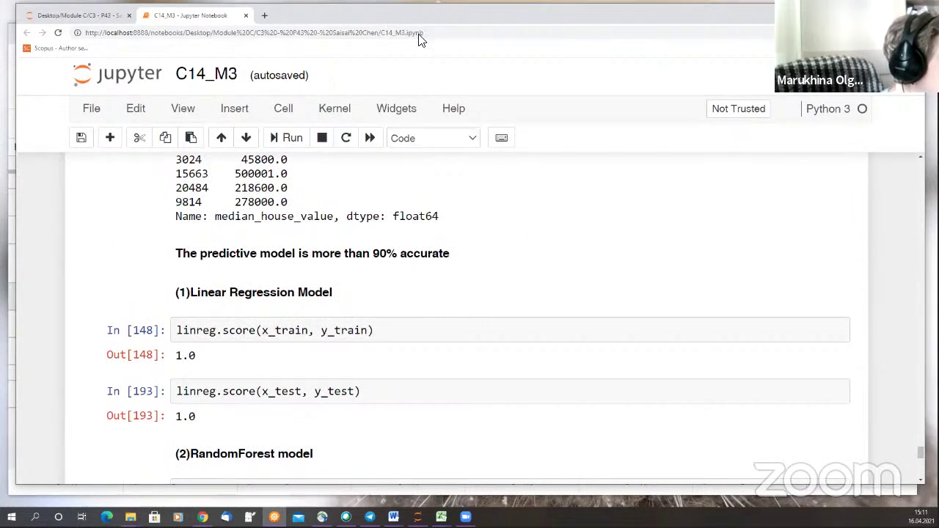
key(alt+Tab)
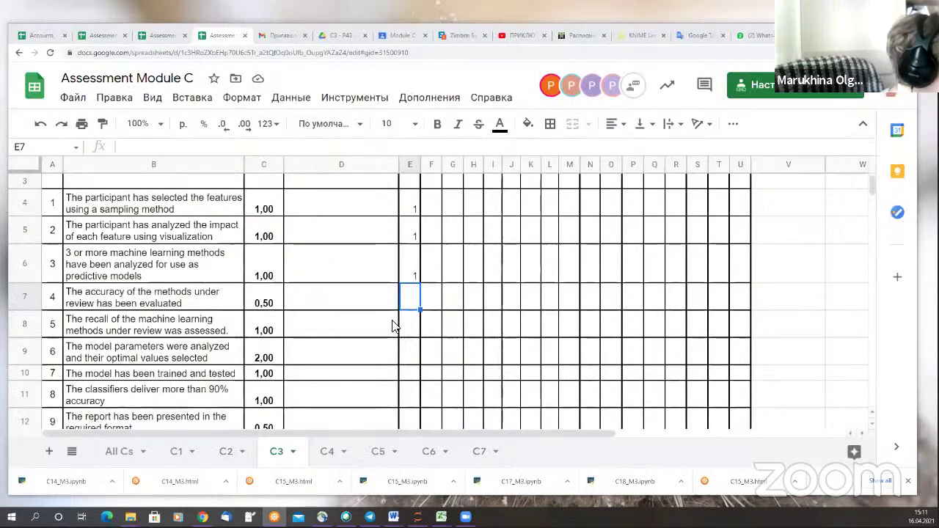
text(0,5)
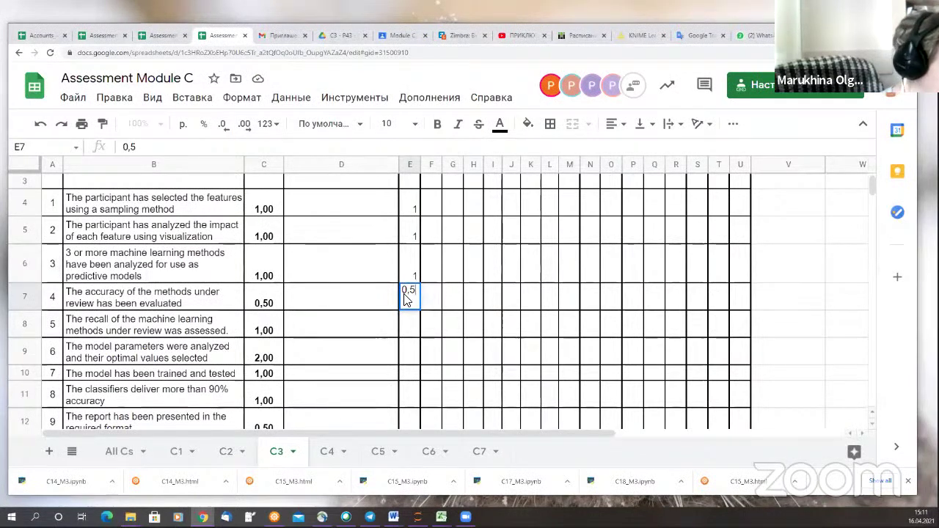
key(Return)
text(0)
key(Return)
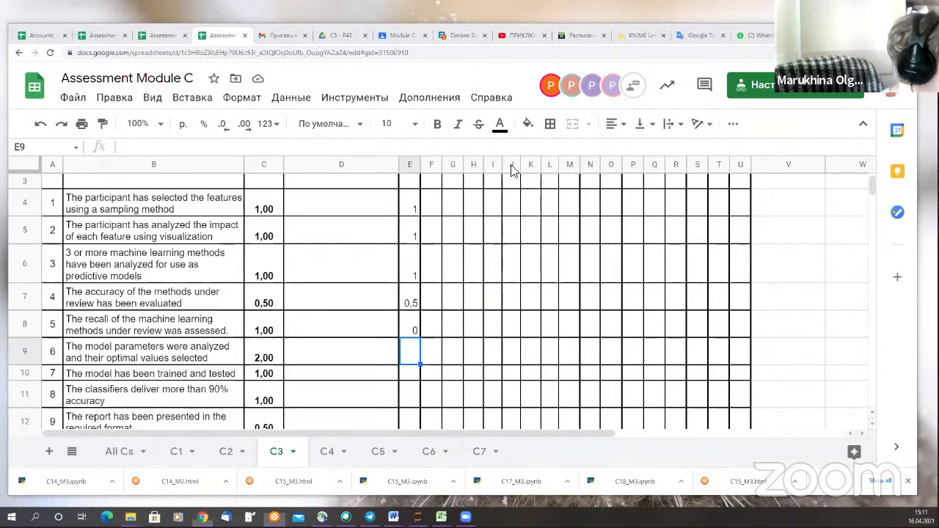
Return to the C14_M3 notebook and examine the model scores, the GridSearchCV parameter grid, and the best parameters and estimator.
key(alt+Tab)
scroll(514, 171, down, 5)
scroll(514, 171, up, 10)
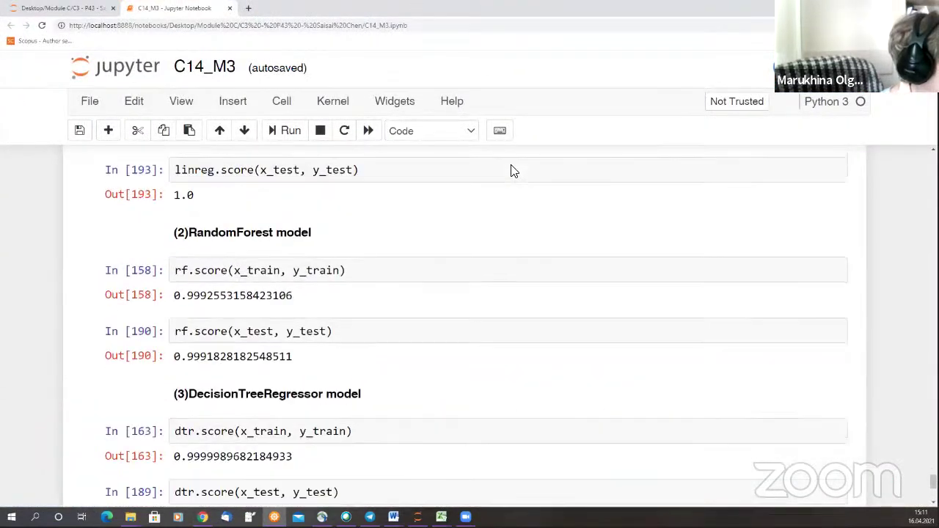
scroll(514, 171, up, 6)
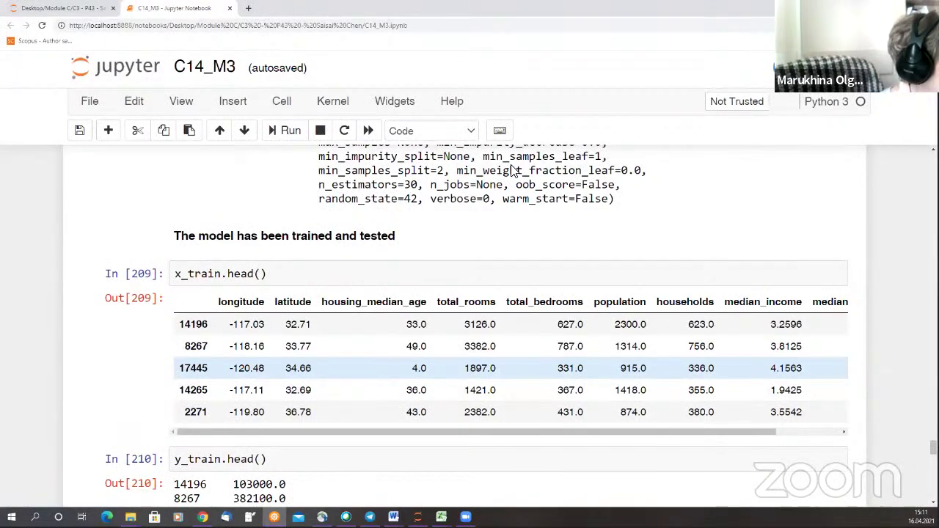
scroll(514, 170, up, 3)
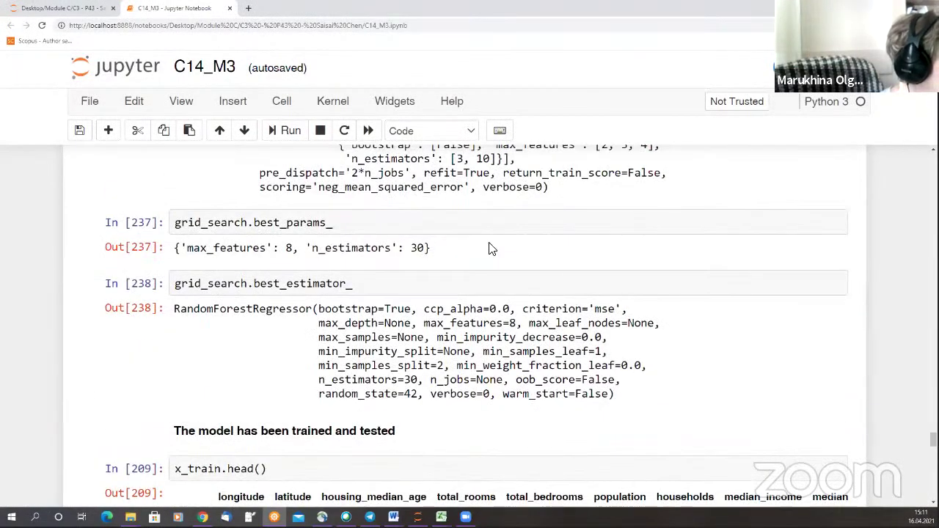
scroll(492, 249, up, 5)
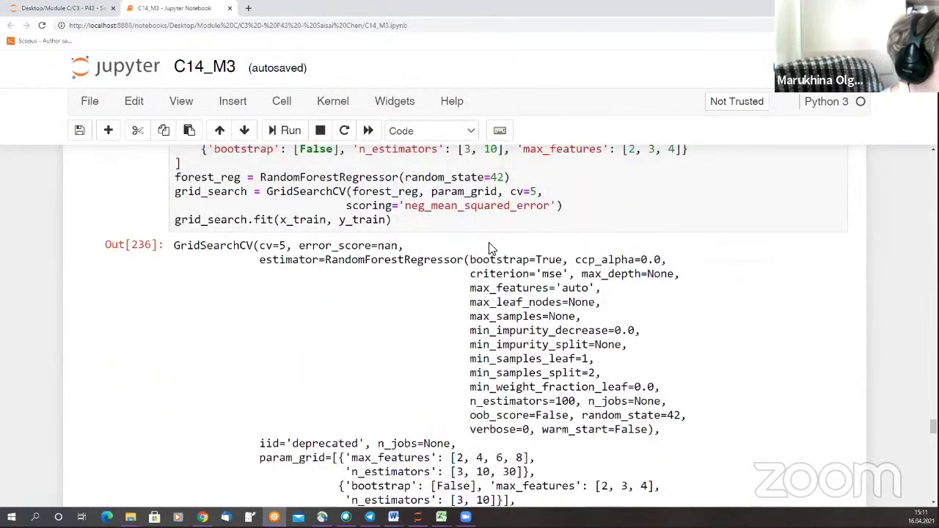
scroll(491, 249, up, 3)
scroll(477, 244, down, 1)
scroll(477, 244, down, 6)
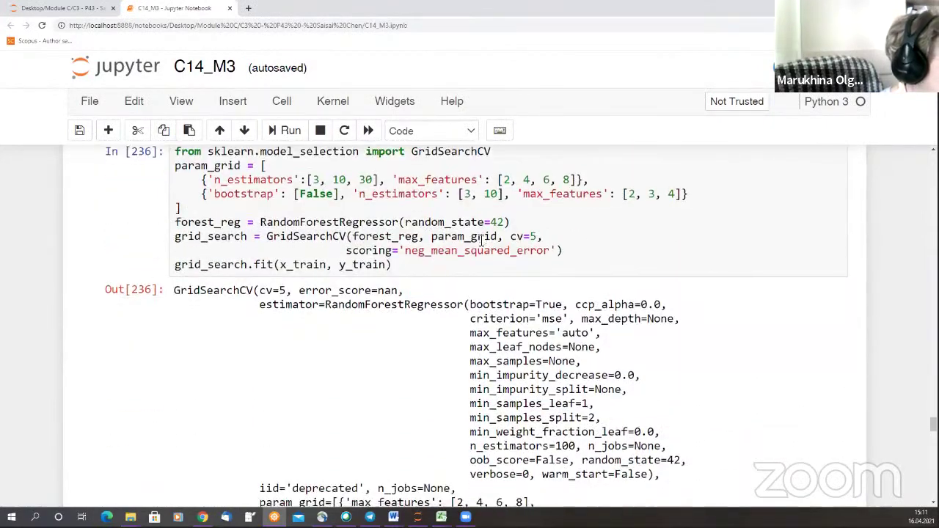
scroll(477, 244, down, 2)
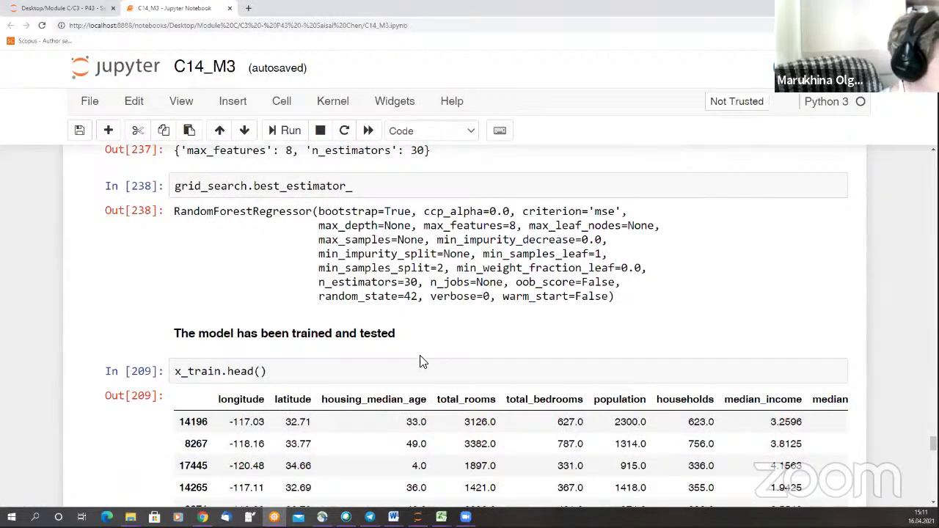
In the C3 assessment sheet, score parameter selection 2 in E9 and model training and testing 1 in E10.
key(alt+Tab)
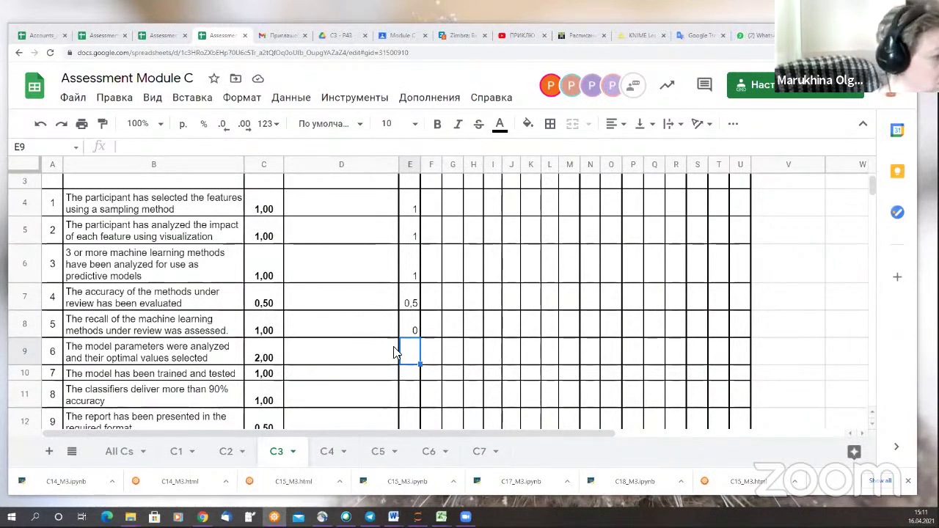
text(2)
key(Return)
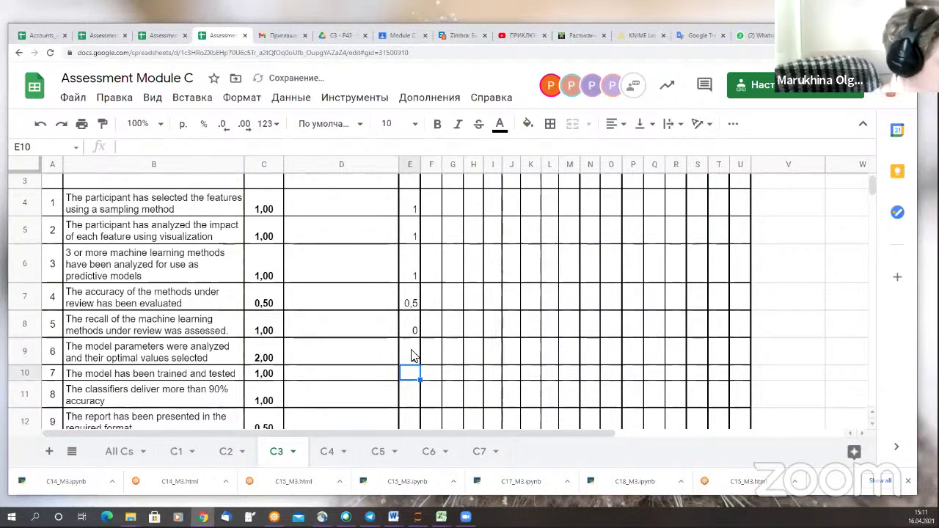
scroll(411, 354, down, 2)
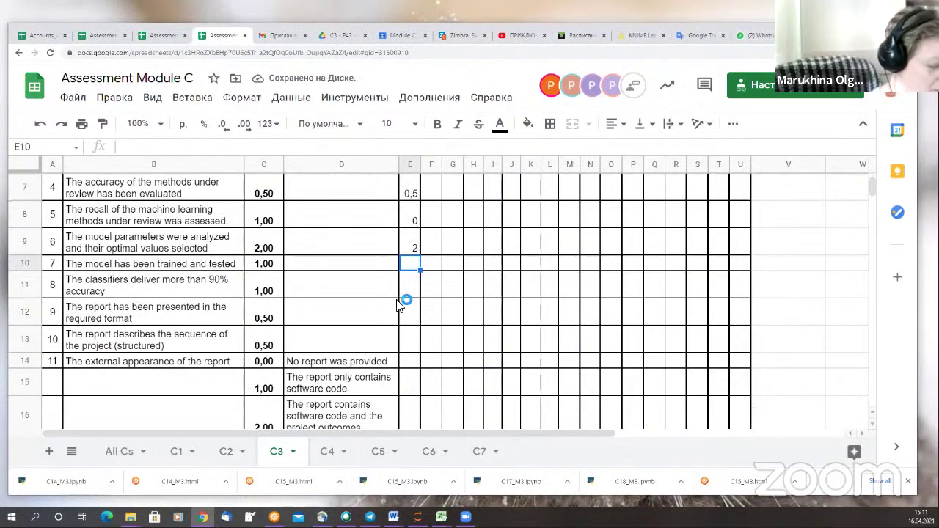
text(1)
key(Return)
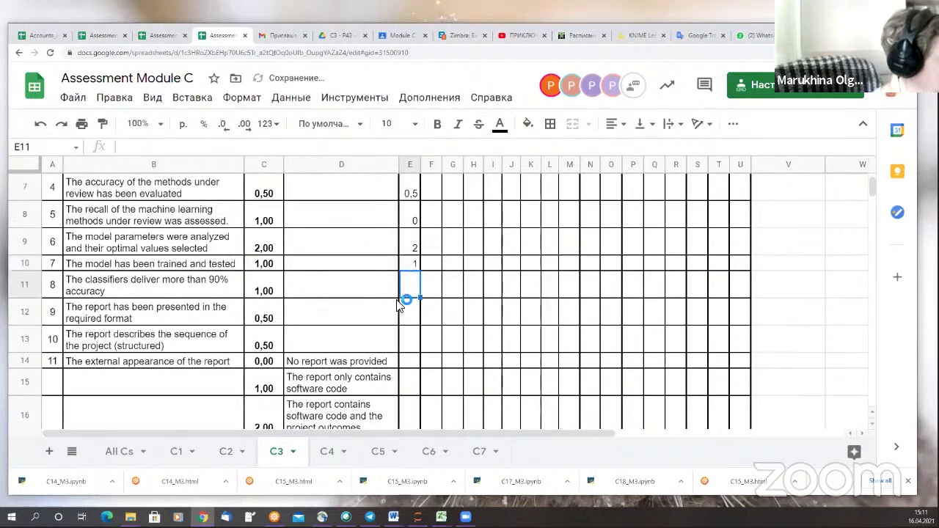
Score the over-90% accuracy criterion 1 in E11 and the required report format 0,5 in E12.
text(1)
key(Return)
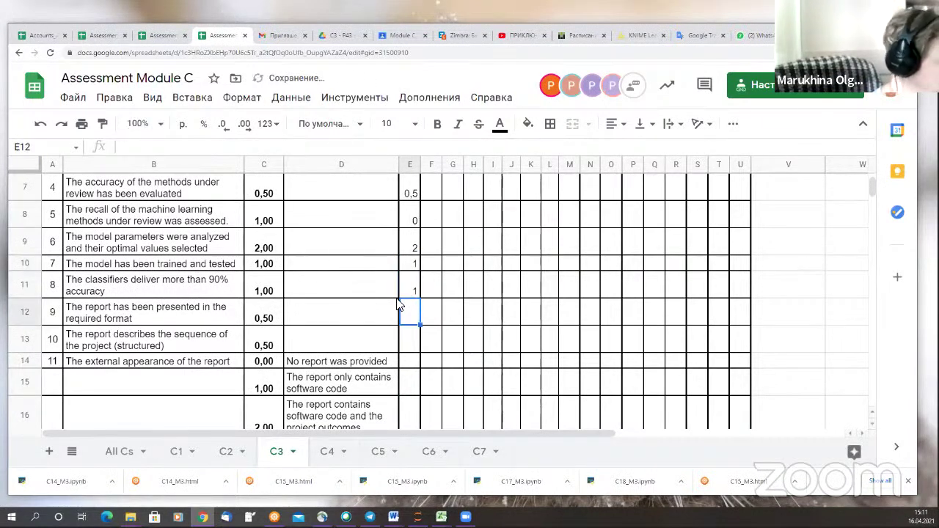
text(0,5)
key(Return)
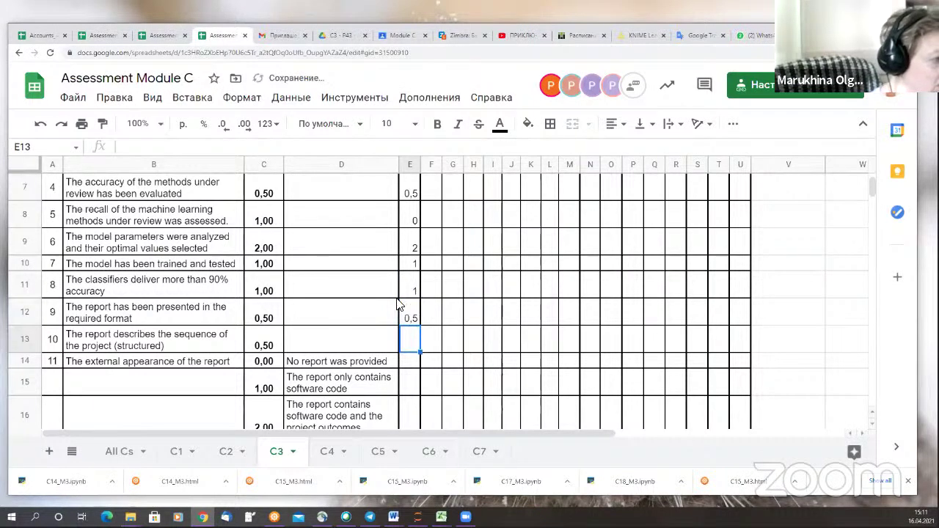
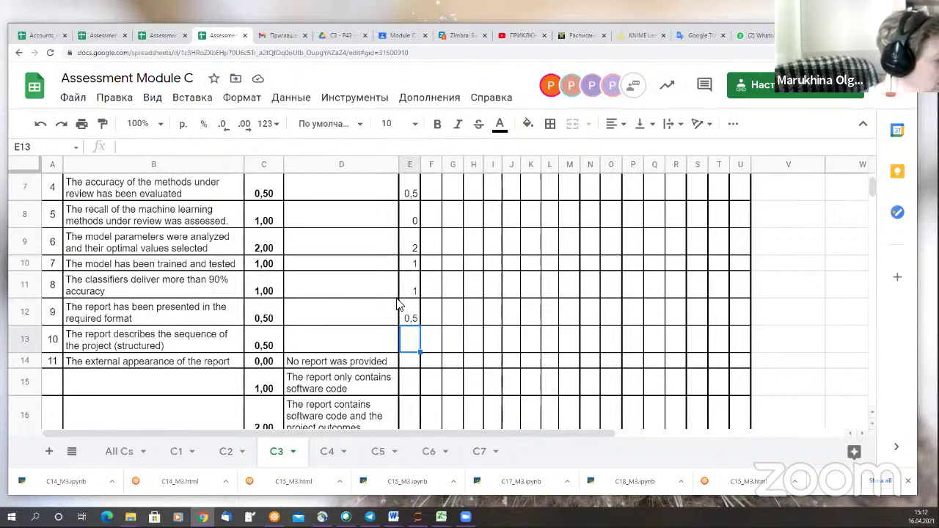
Score the report structure 0,5 in E13 and enter 1 in E15 for a report containing only software code.
text(0,5)
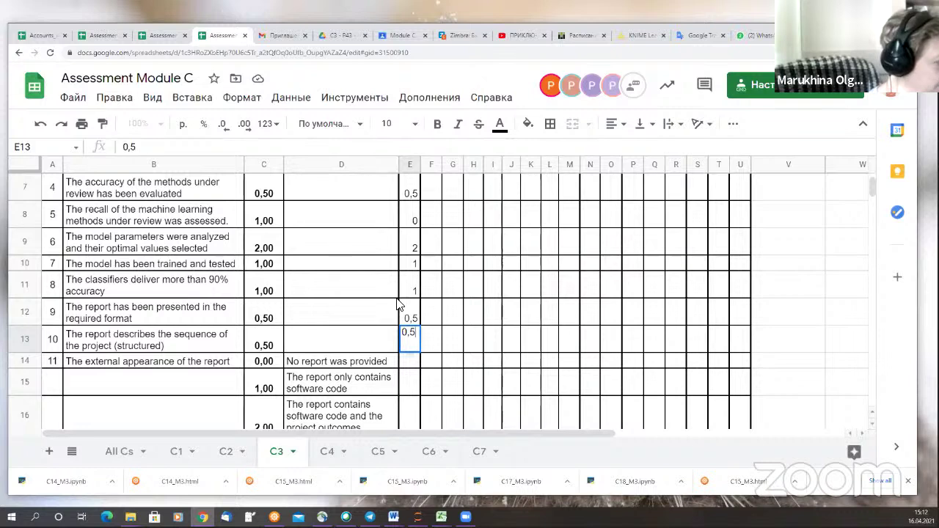
key(Return)
key(Return)
text(1)
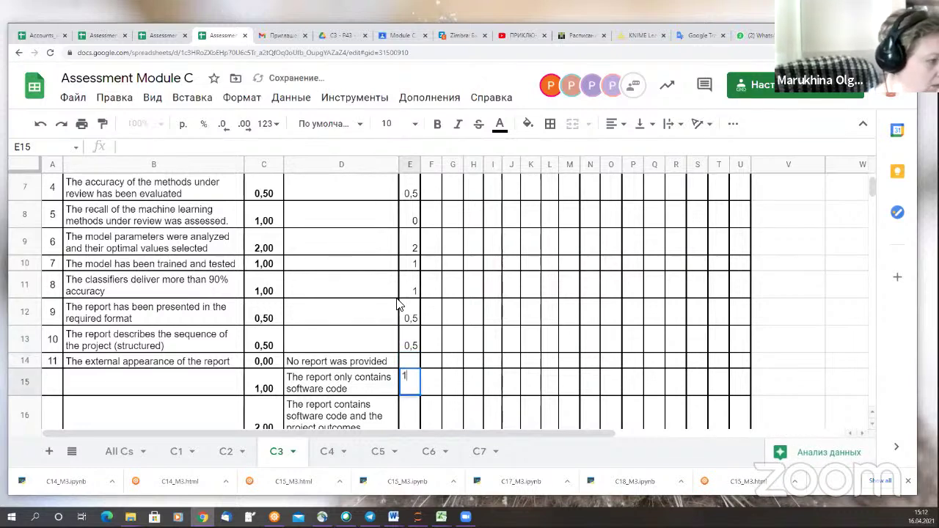
key(Return)
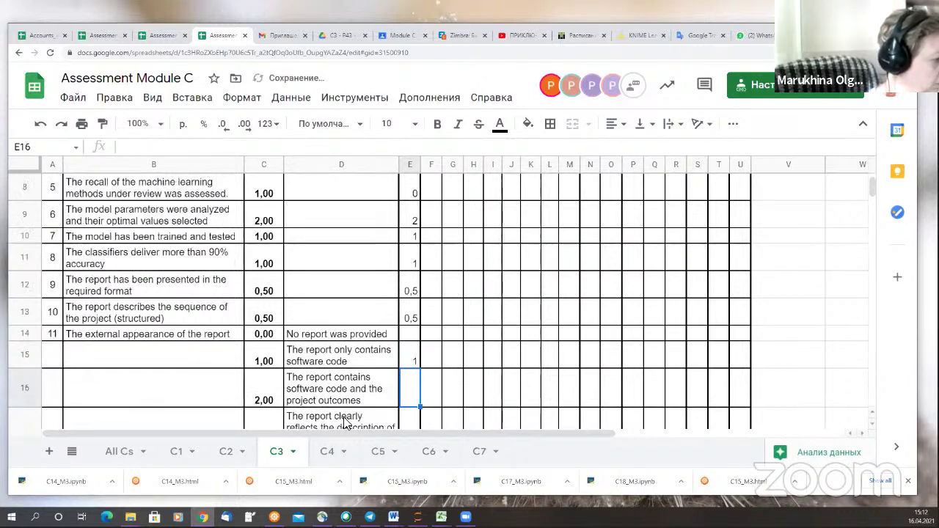
Open the C4 assessment sheet, check its remaining unscored criteria, and switch to the C15_M3 notebook in a maximized window.
click(328, 454)
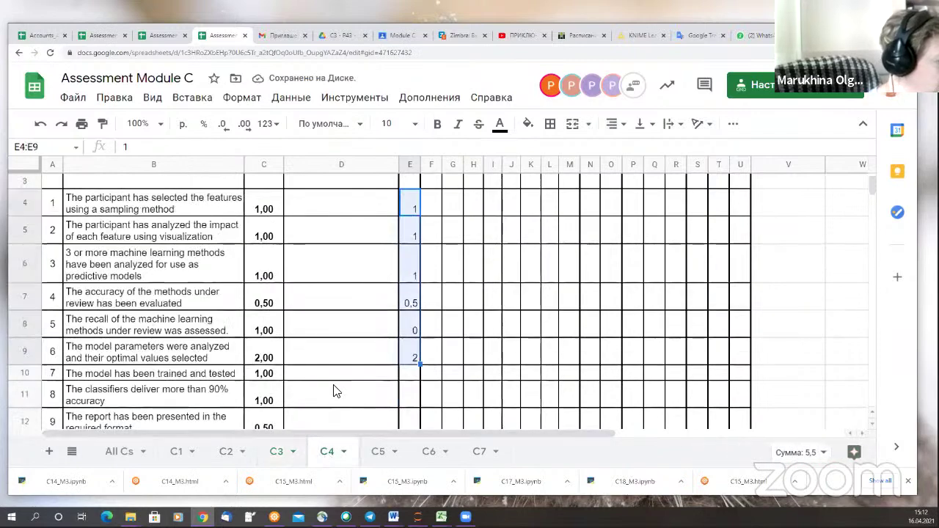
scroll(333, 389, down, 3)
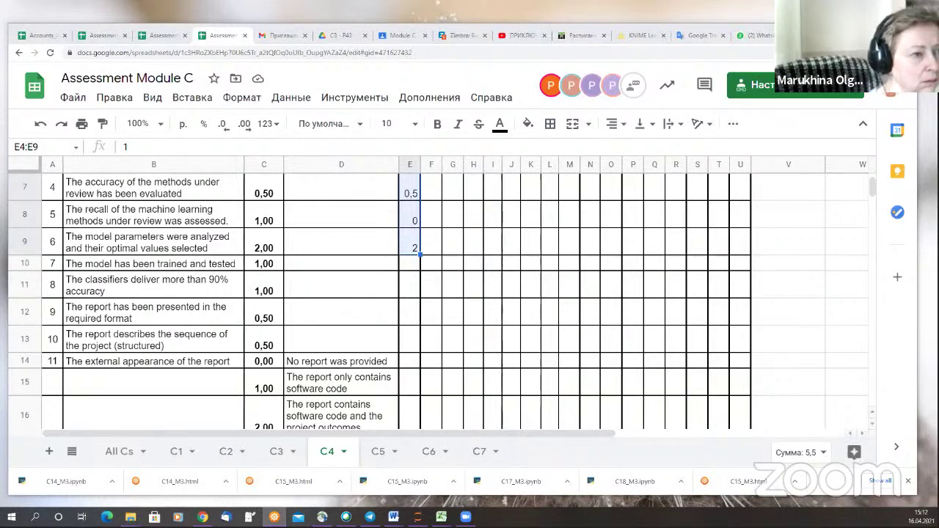
key(alt+Tab)
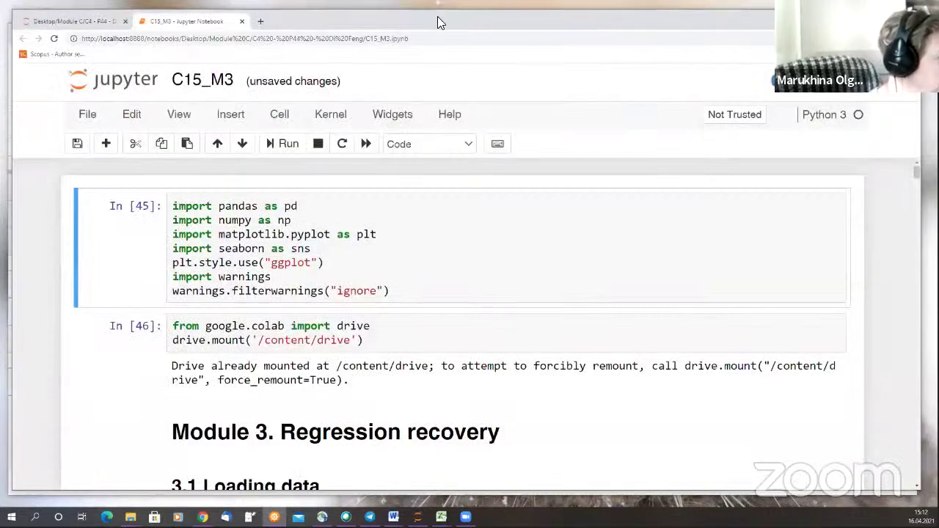
double_click(438, 22)
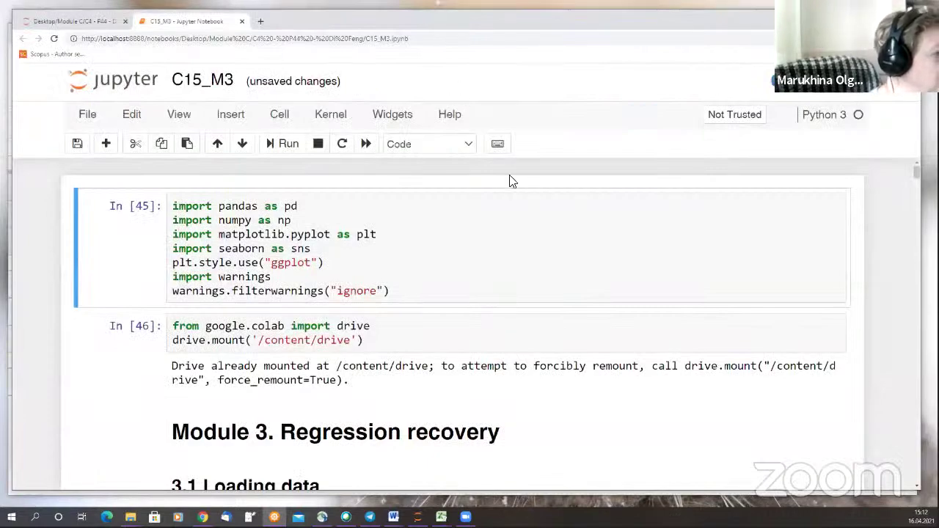
Skim the C15_M3 notebook from the imports through data preparation, histograms and regression results to the Random Forest model and beyond.
scroll(509, 180, down, 15)
scroll(512, 183, down, 3)
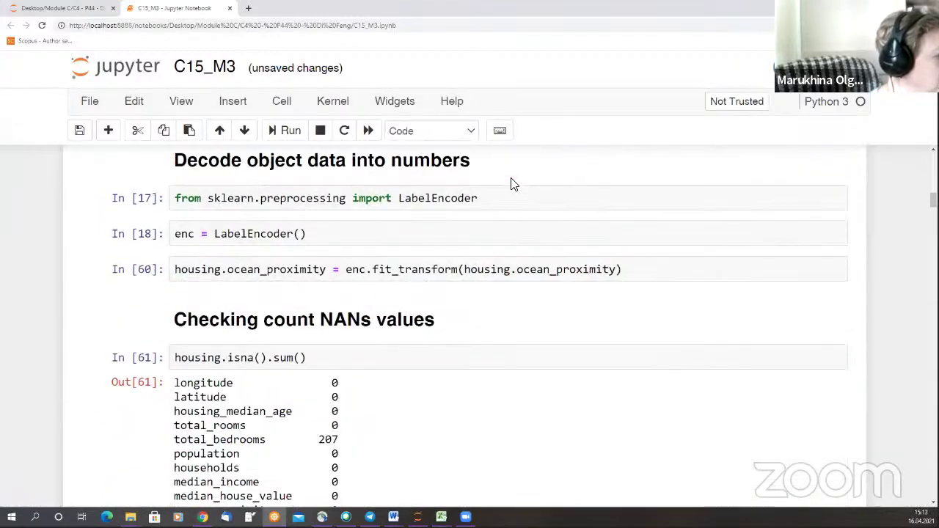
scroll(512, 183, down, 6)
scroll(512, 184, down, 15)
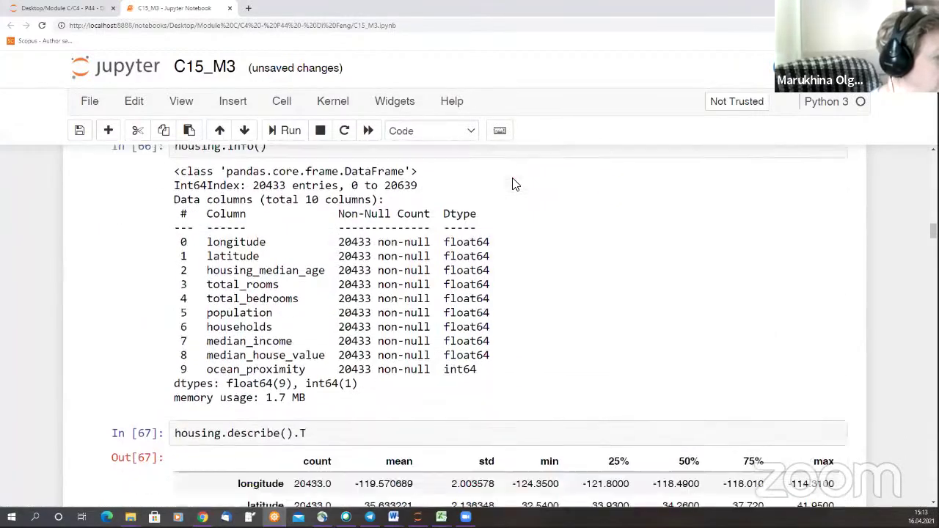
scroll(512, 183, down, 20)
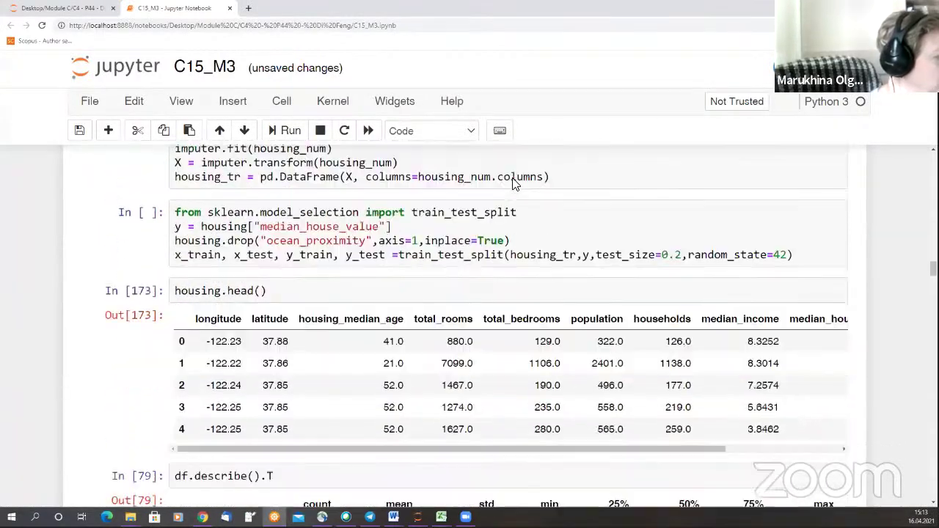
scroll(512, 184, down, 20)
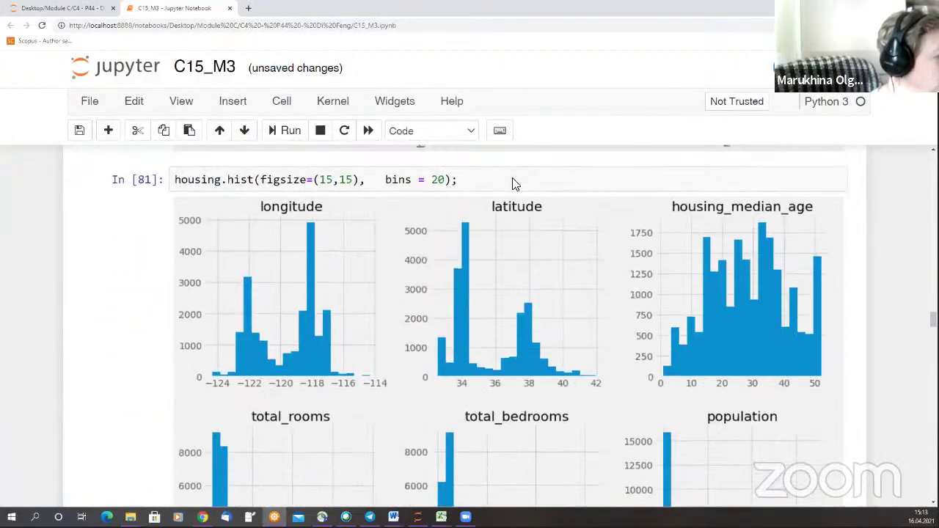
scroll(515, 181, down, 20)
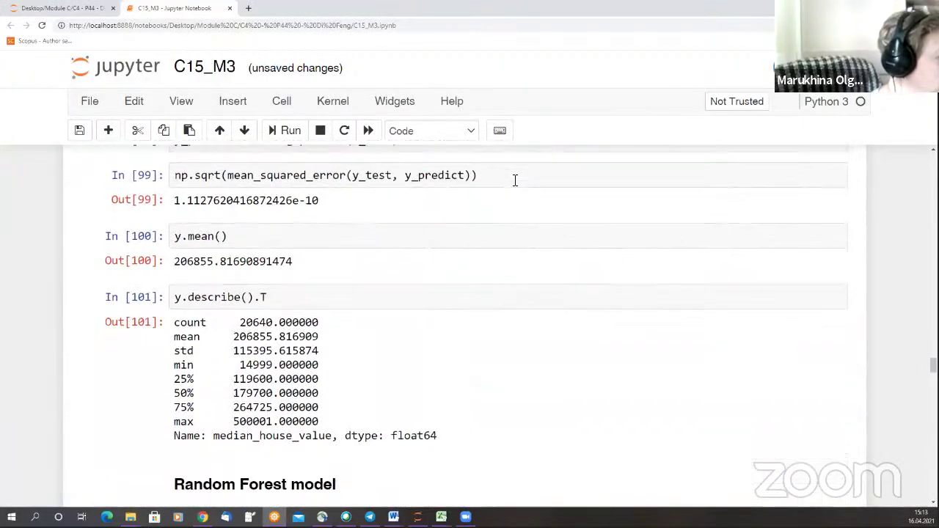
scroll(608, 338, down, 20)
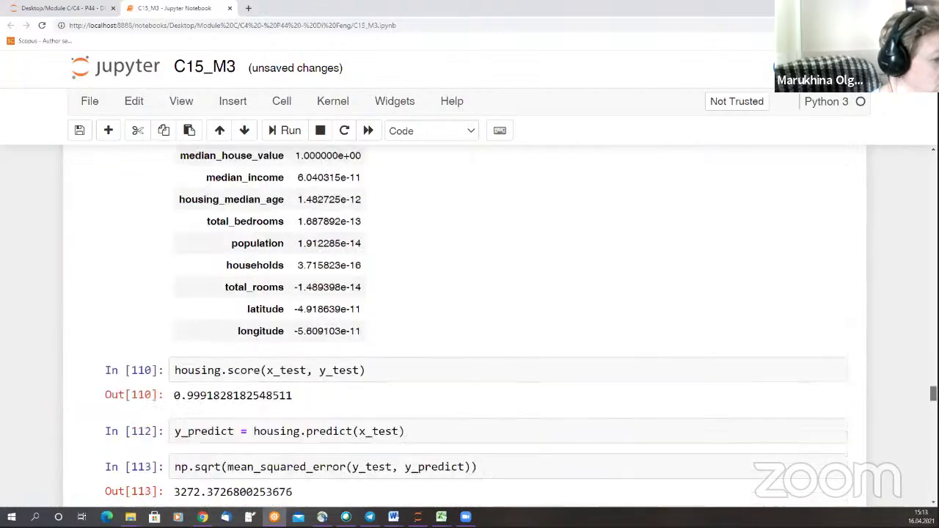
Review the C15_M3 notebook's grid search, DecisionTreeRegressor, Random Forest and Linear Regression sections, and the correlation heatmap.
scroll(608, 338, up, 15)
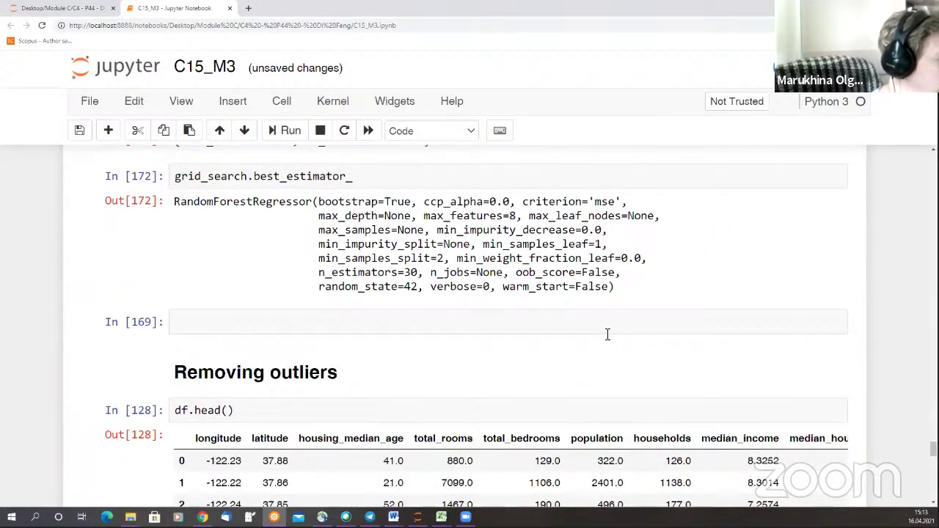
scroll(608, 335, up, 10)
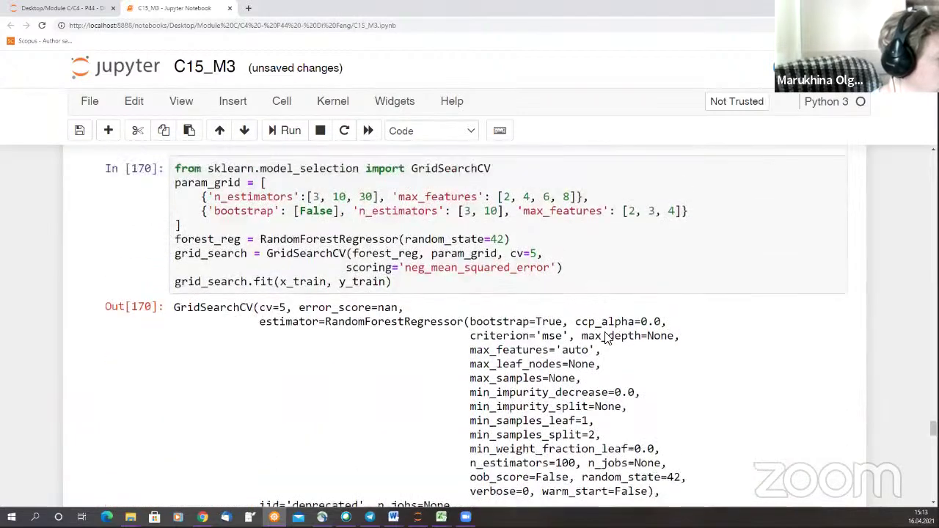
scroll(608, 339, up, 3)
scroll(607, 338, up, 3)
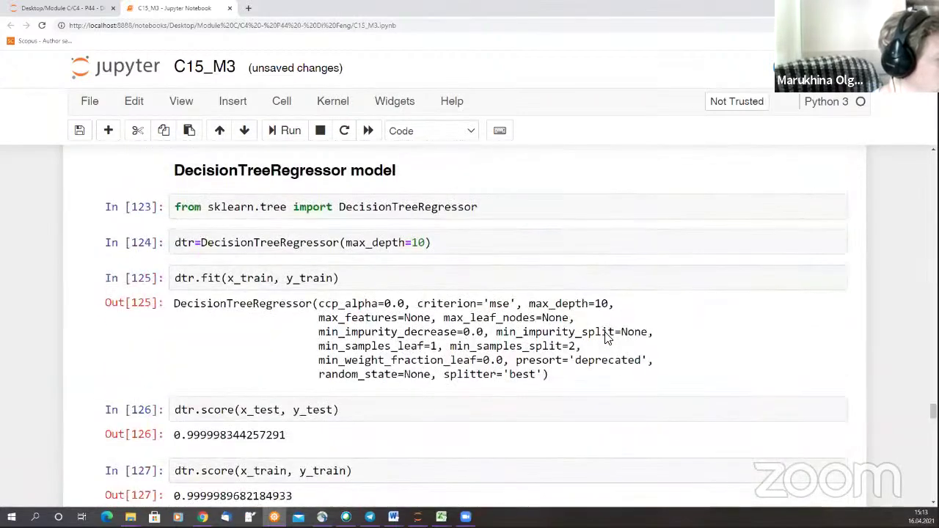
scroll(605, 338, up, 3)
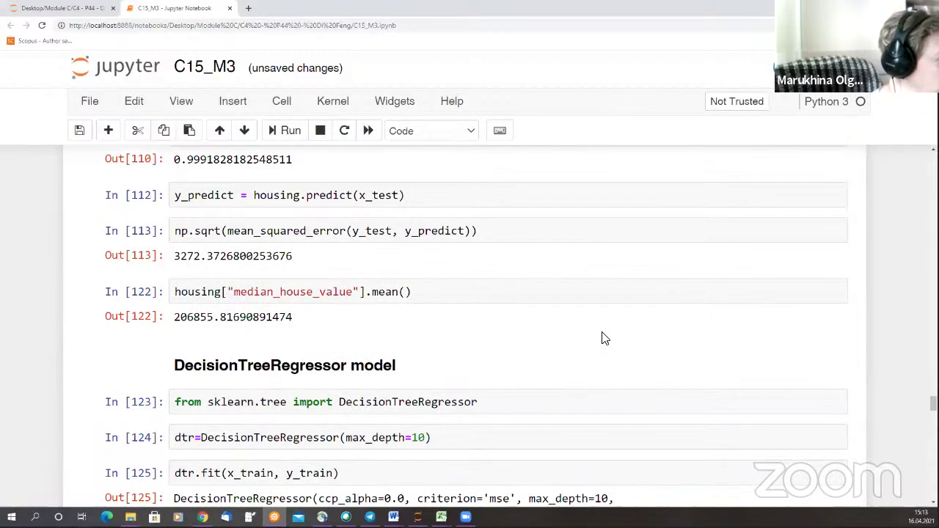
scroll(604, 338, down, 5)
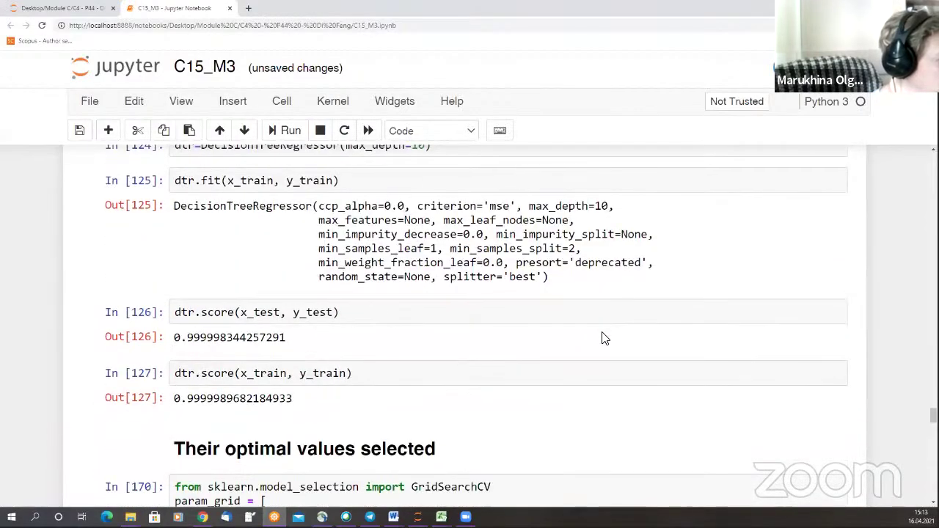
scroll(604, 338, up, 5)
scroll(604, 339, up, 12)
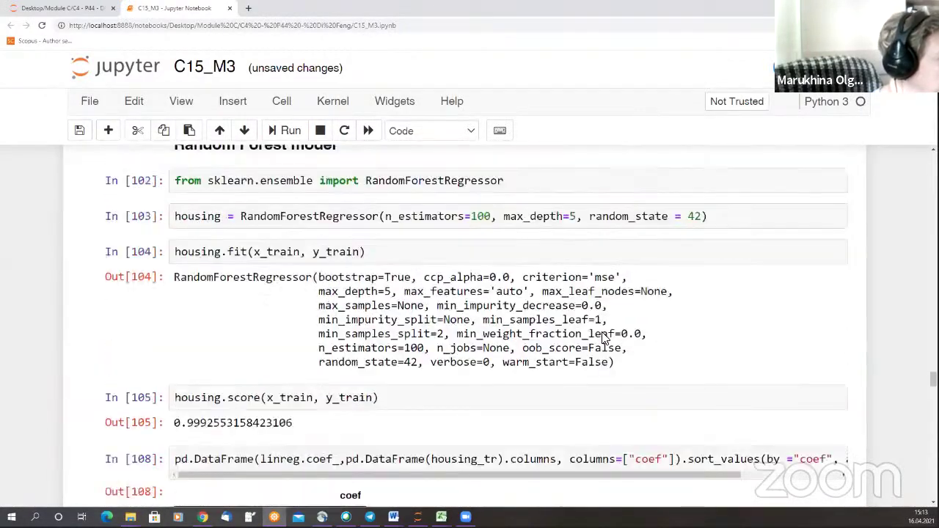
scroll(600, 337, up, 3)
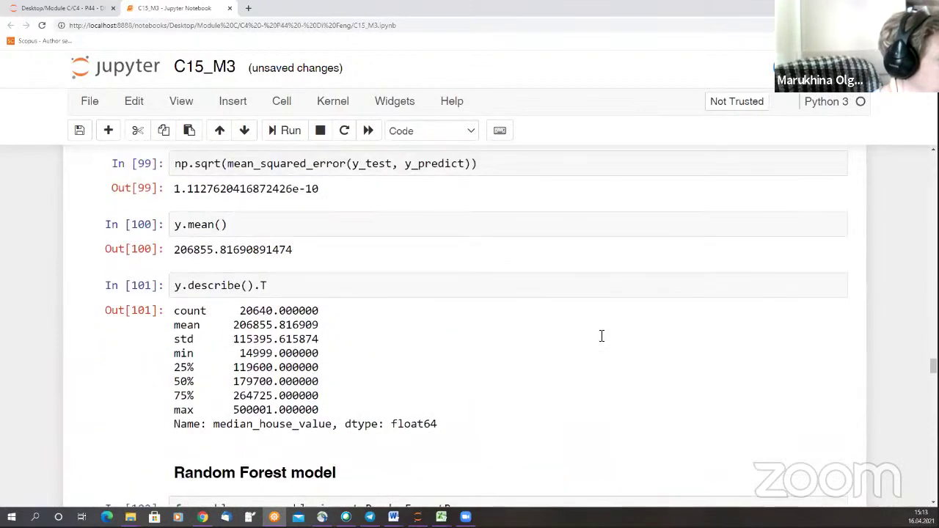
scroll(602, 336, up, 7)
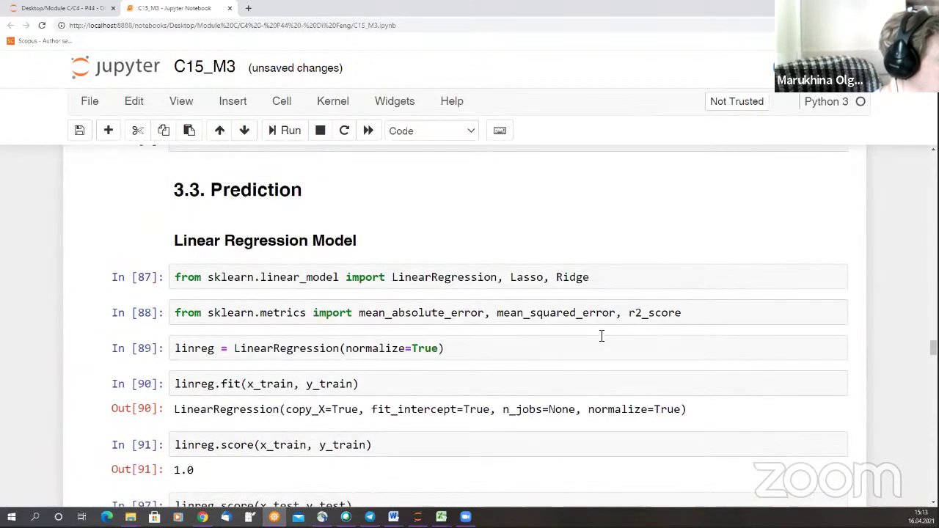
scroll(600, 337, up, 18)
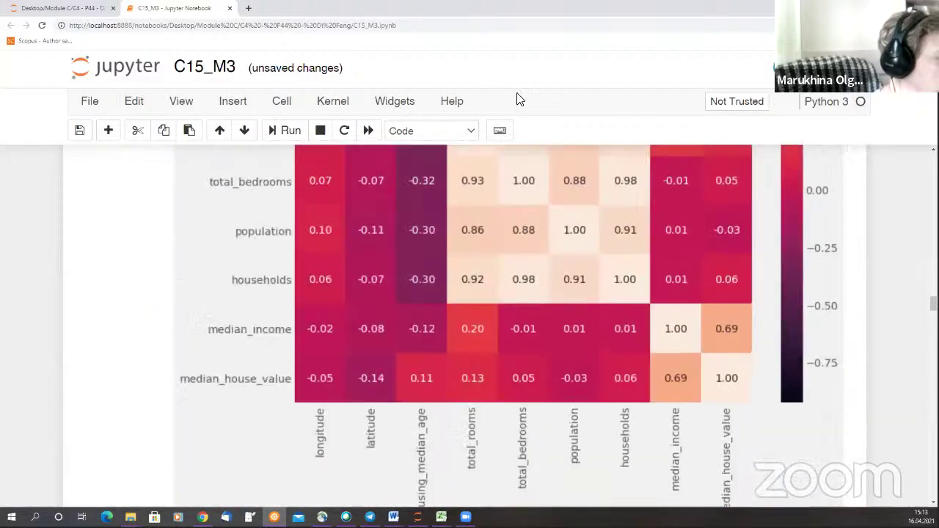
drag(934, 303, 930, 488)
scroll(689, 350, up, 10)
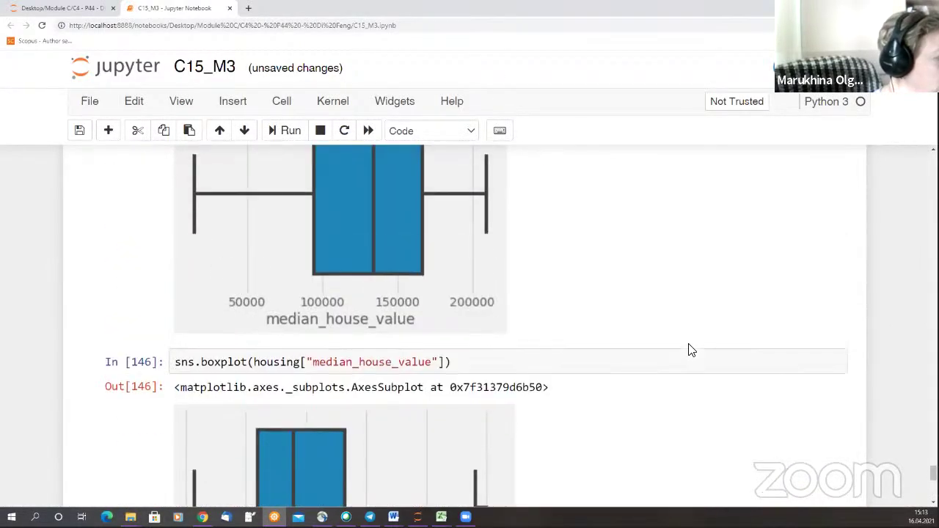
Examine the outlier removal, the grid search for optimal values, and the decision tree's train and test scores in C15_M3.
scroll(688, 350, up, 3)
scroll(689, 349, up, 3)
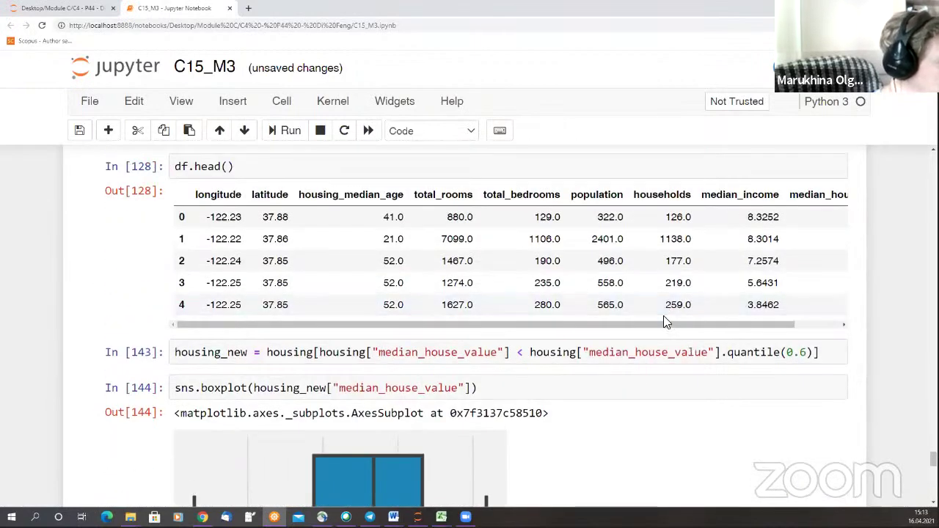
scroll(664, 319, up, 2)
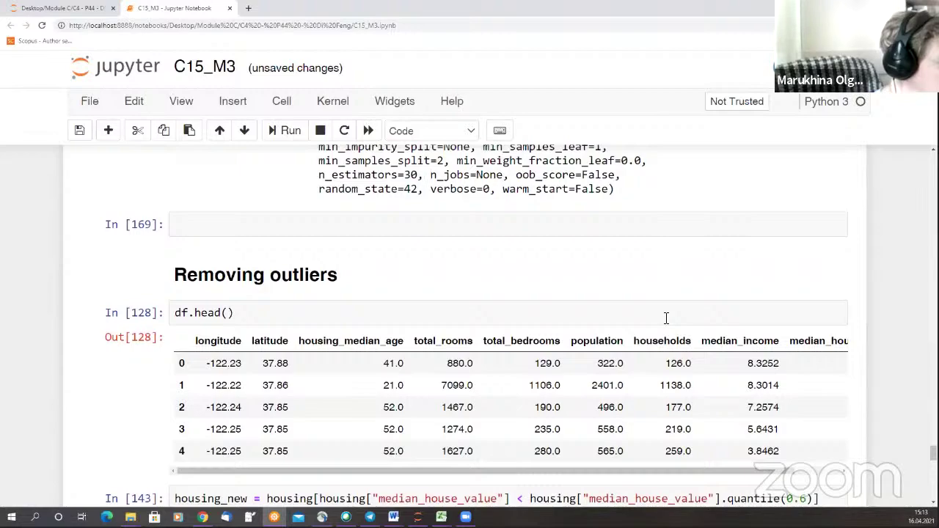
scroll(667, 318, up, 3)
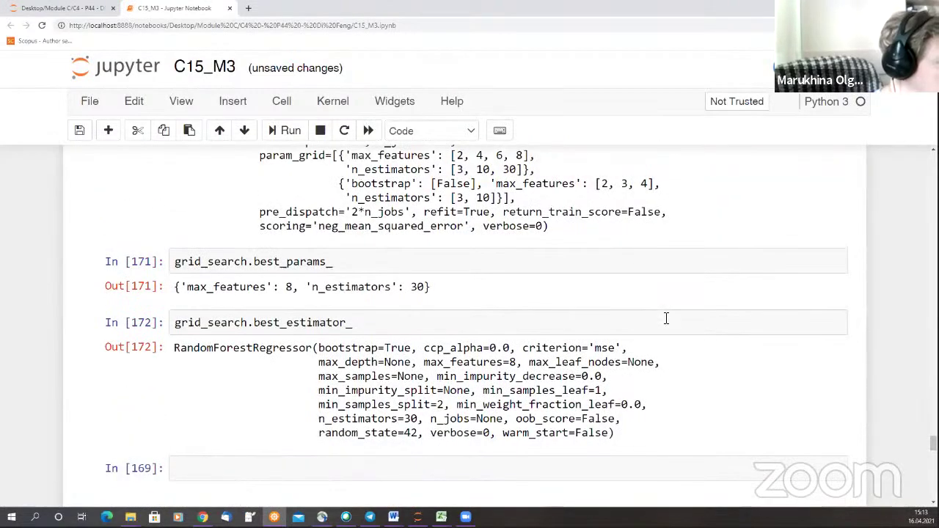
scroll(666, 319, up, 4)
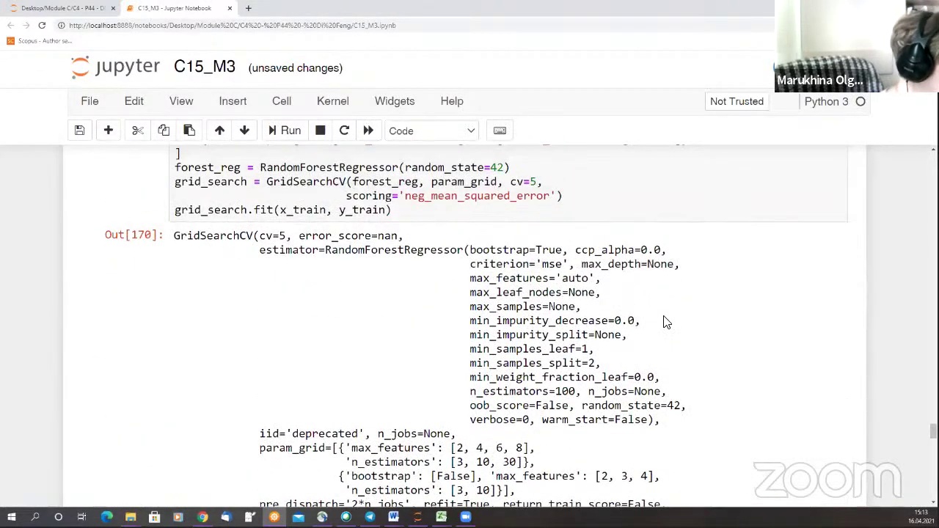
scroll(667, 323, up, 3)
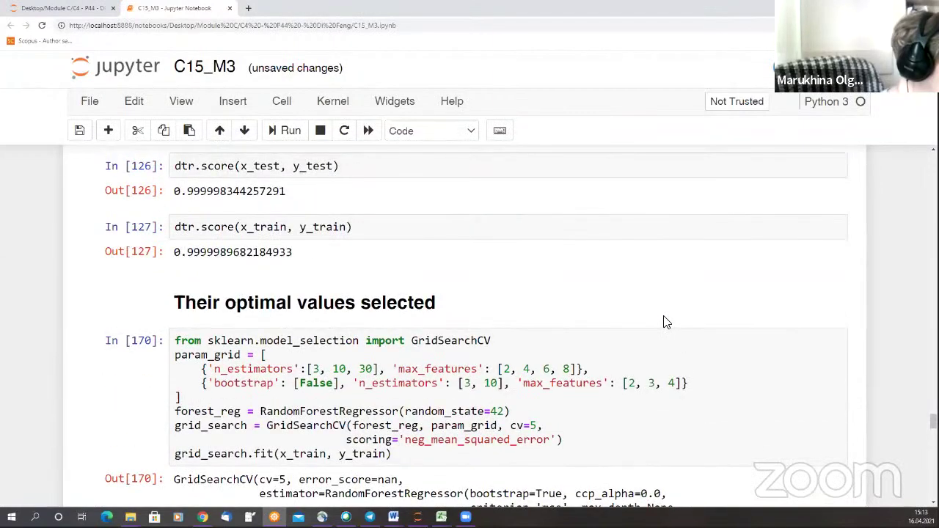
scroll(666, 323, up, 2)
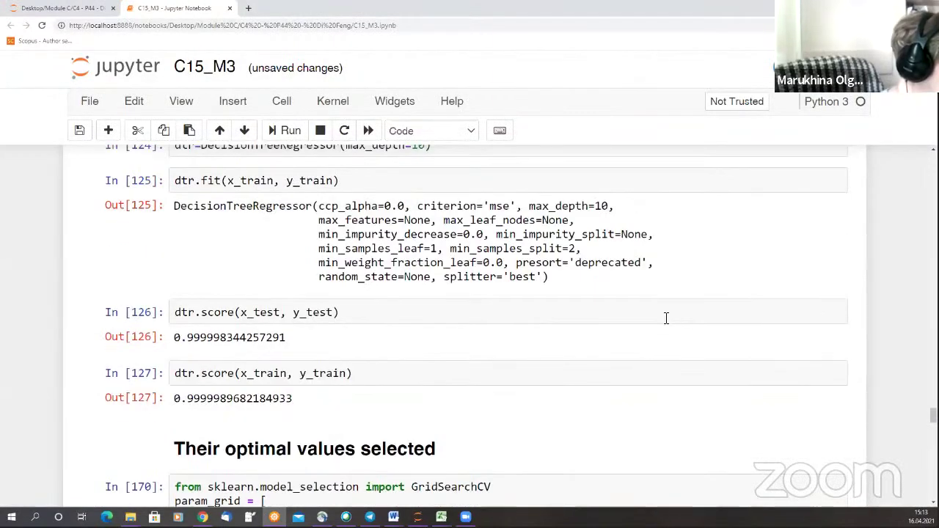
scroll(666, 317, up, 1)
scroll(667, 318, up, 1)
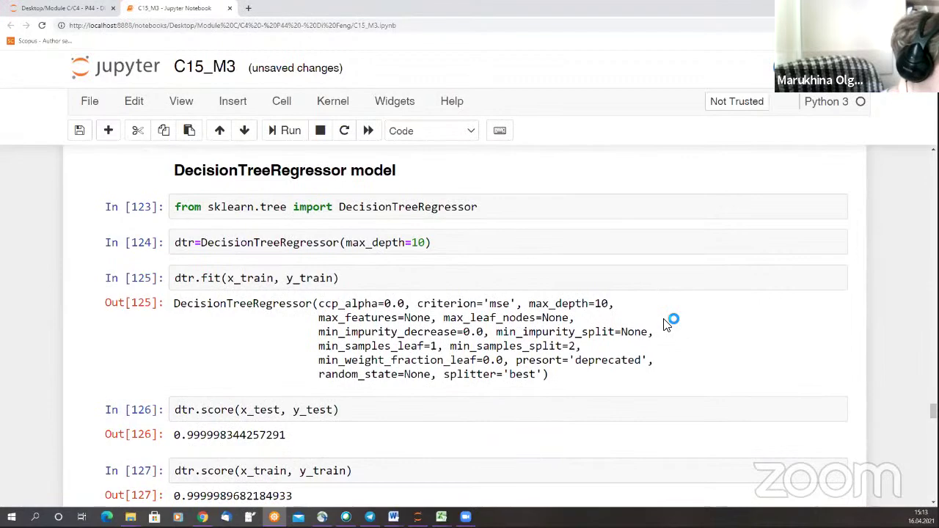
scroll(666, 323, up, 3)
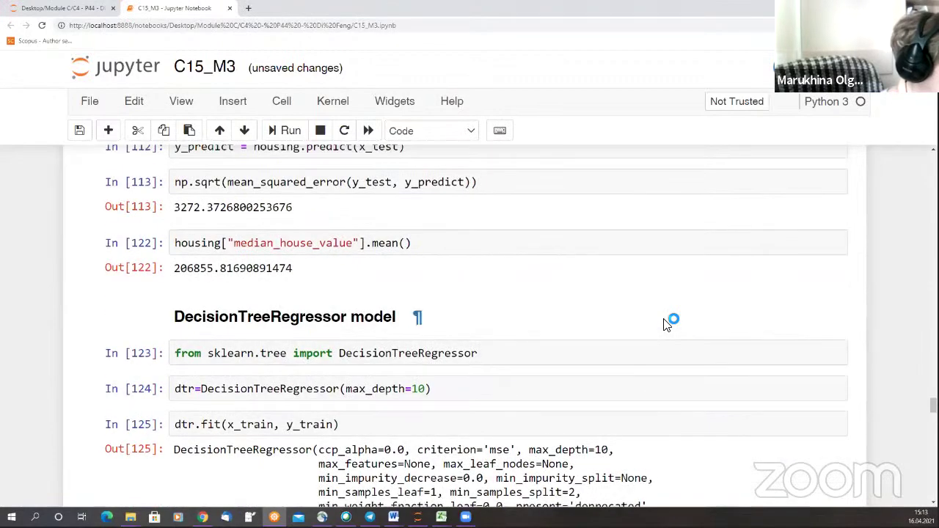
scroll(667, 323, up, 2)
scroll(666, 323, down, 4)
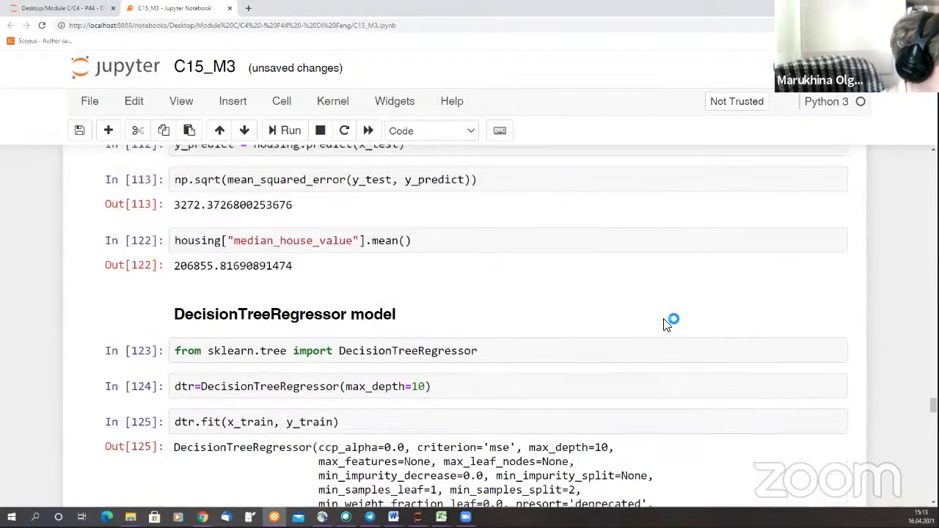
scroll(666, 319, down, 2)
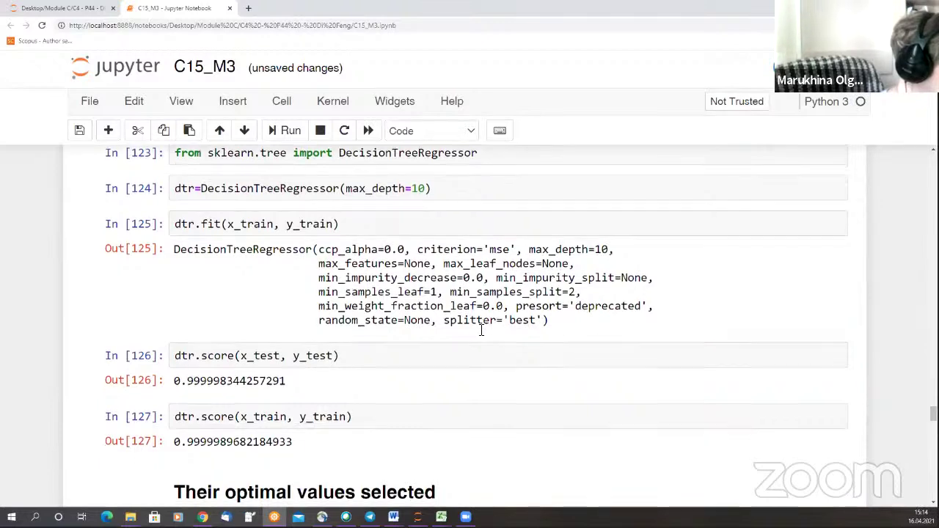
scroll(480, 330, down, 2)
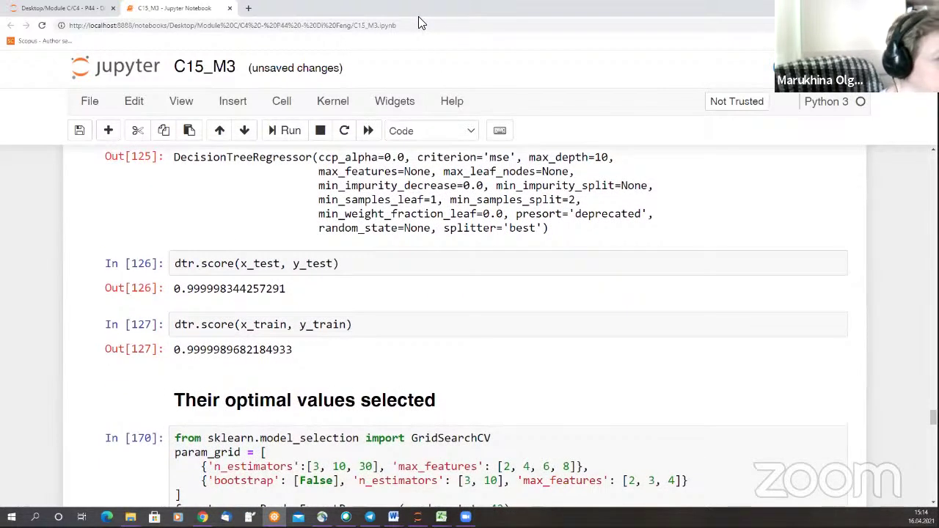
Switch to the Assessment Module C spreadsheet and score 0 for model training and testing in E10 and for over-90% accuracy in E11.
key(alt+Tab)
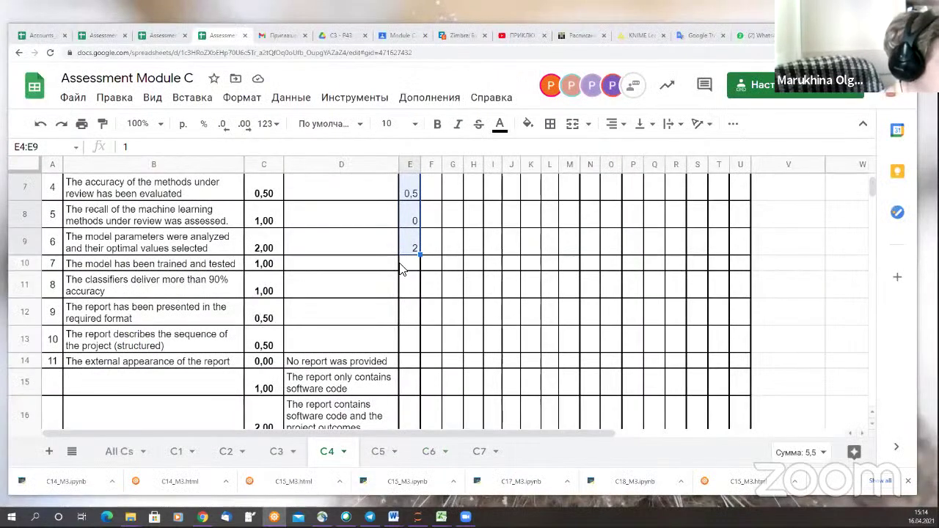
click(411, 264)
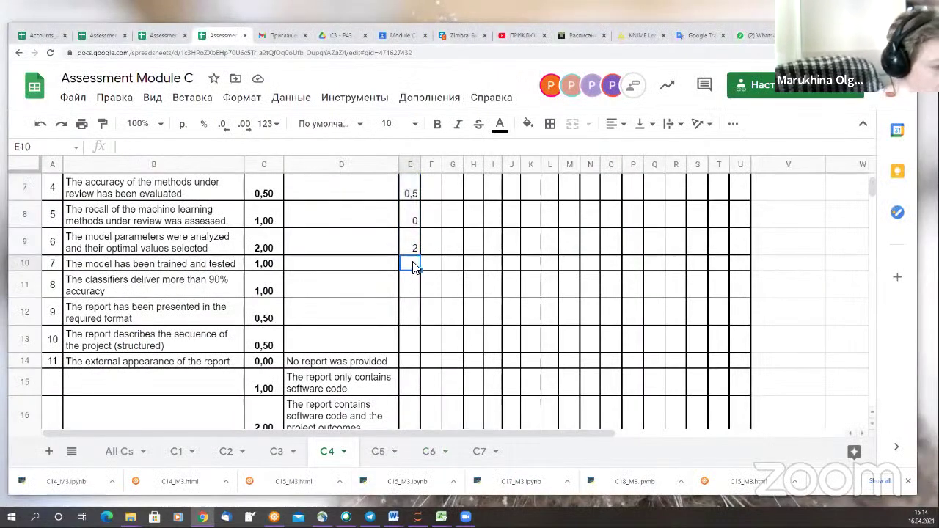
text(0)
key(Return)
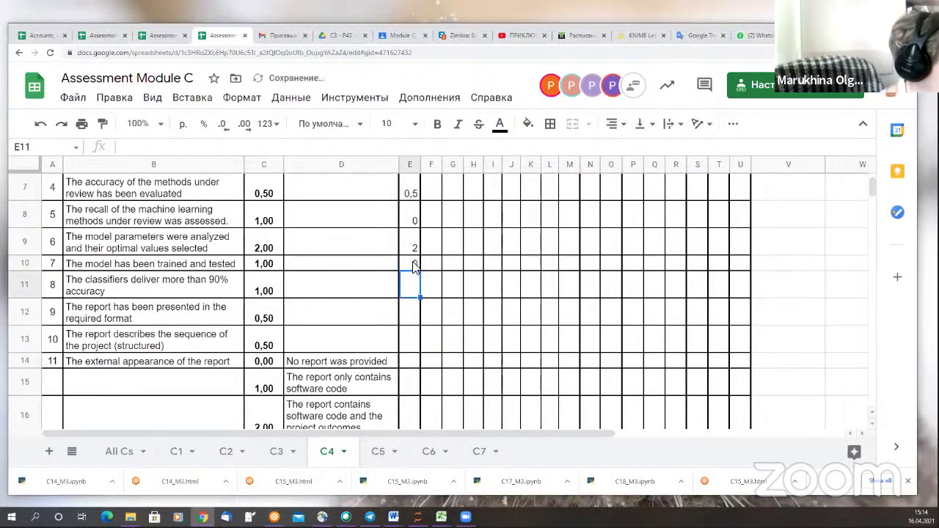
text(0)
key(Return)
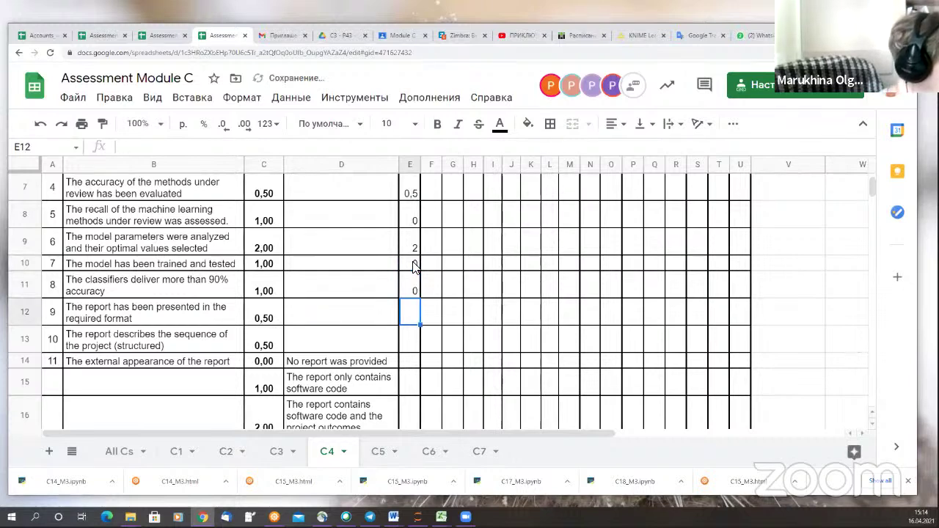
Score 0,5 for the required report format in E12 and 0,5 for the report structure in E13.
text(0,5)
key(Return)
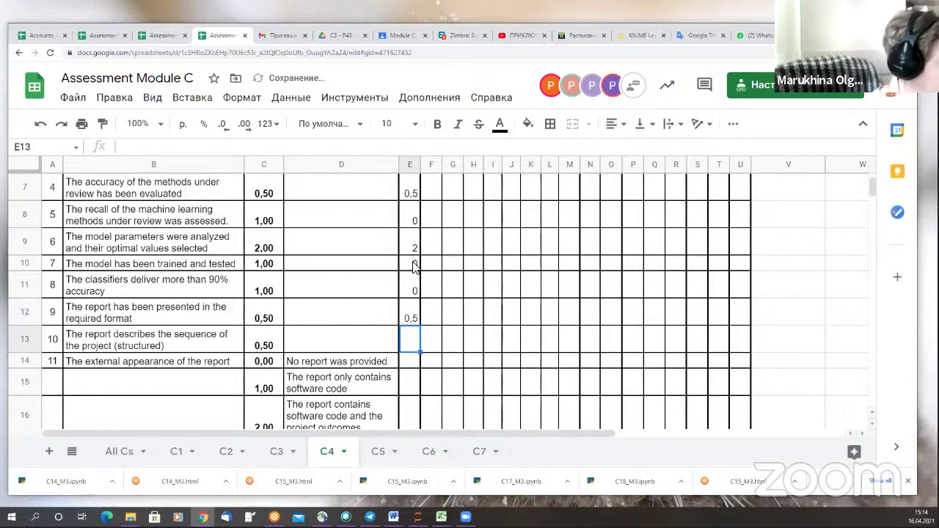
text(0,5)
key(Return)
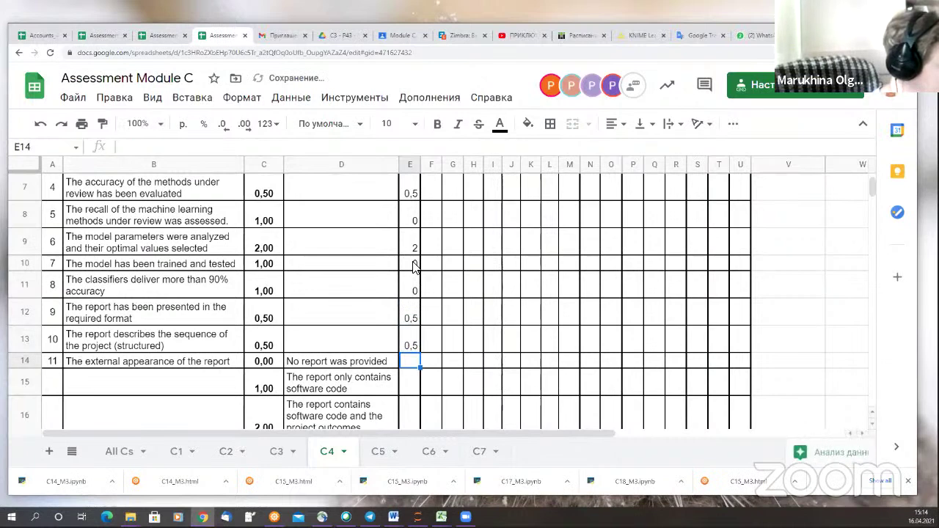
Leave E14 blank and enter 1 in E15 for a report containing only software code.
key(Return)
text(1)
key(Return)
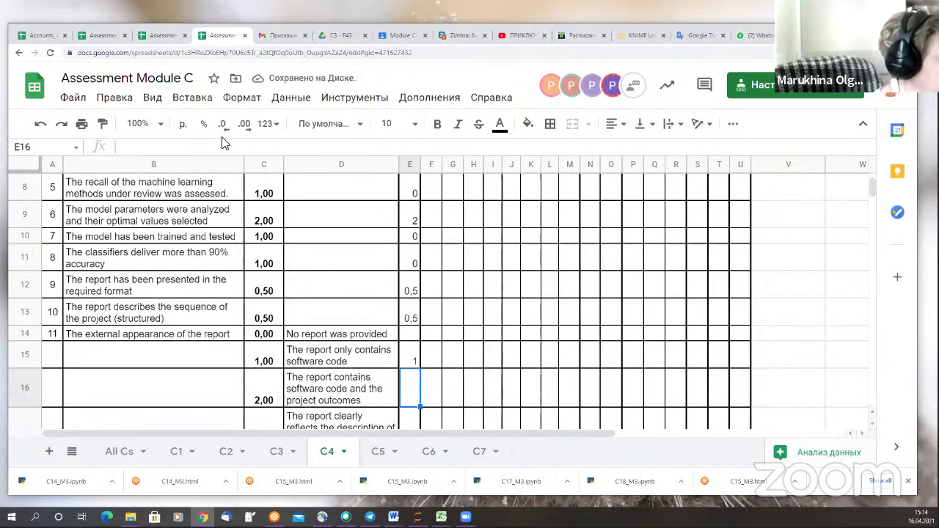
Check the module completion marks on the All Cs sheet, and open the C6 sheet to view its assessment criteria.
click(114, 452)
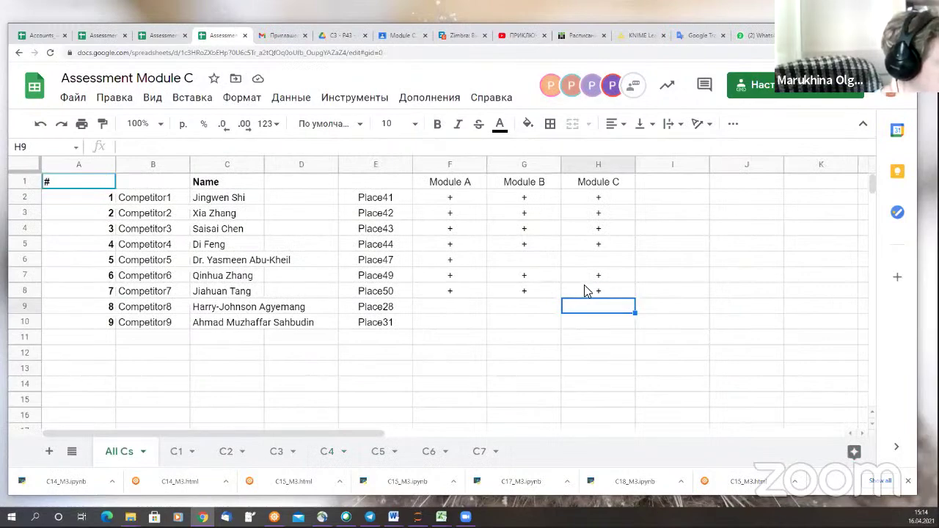
click(432, 452)
scroll(400, 345, down, 2)
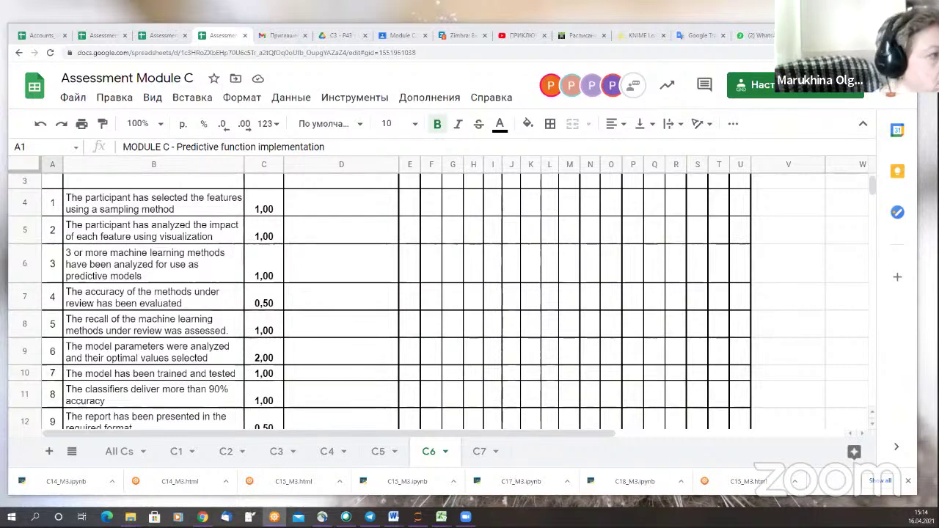
Bring the C18_M3 notebook window forward, and switch to the Module C student submissions page in Google Classroom.
click(538, 13)
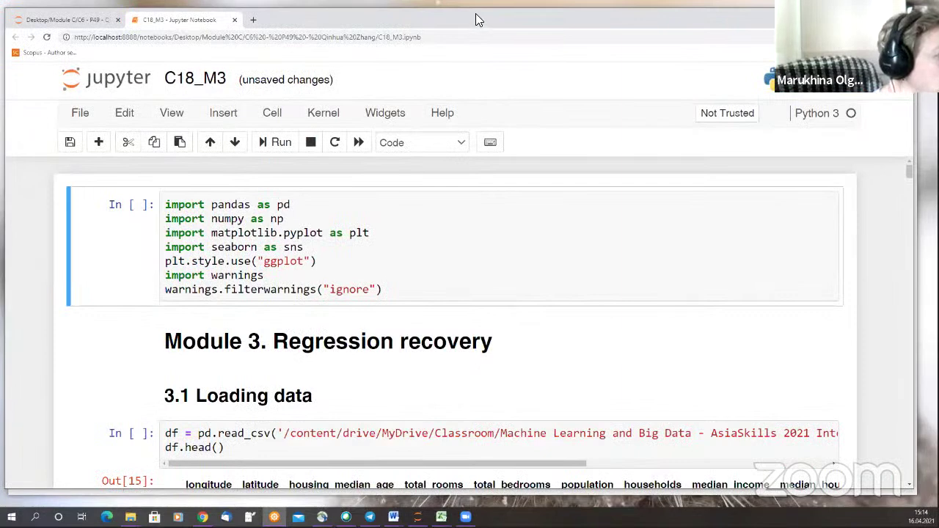
drag(475, 20, 475, 18)
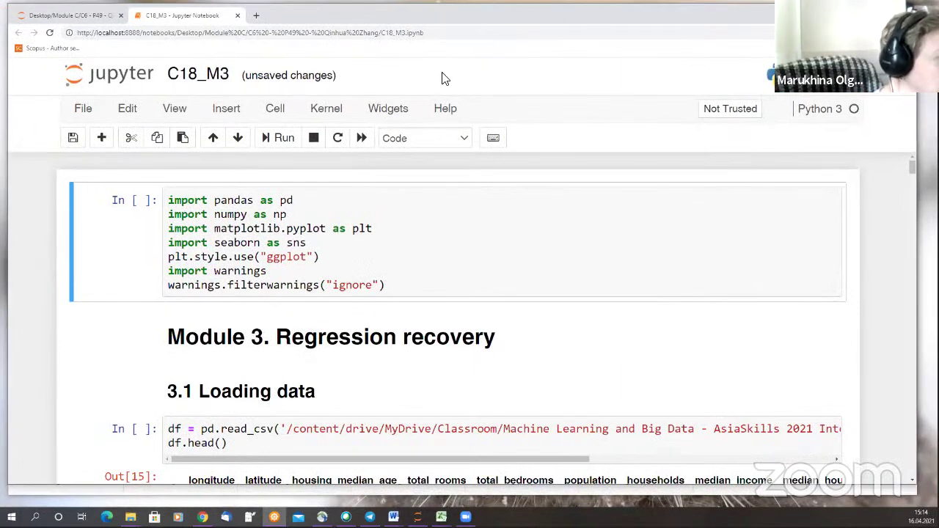
click(203, 517)
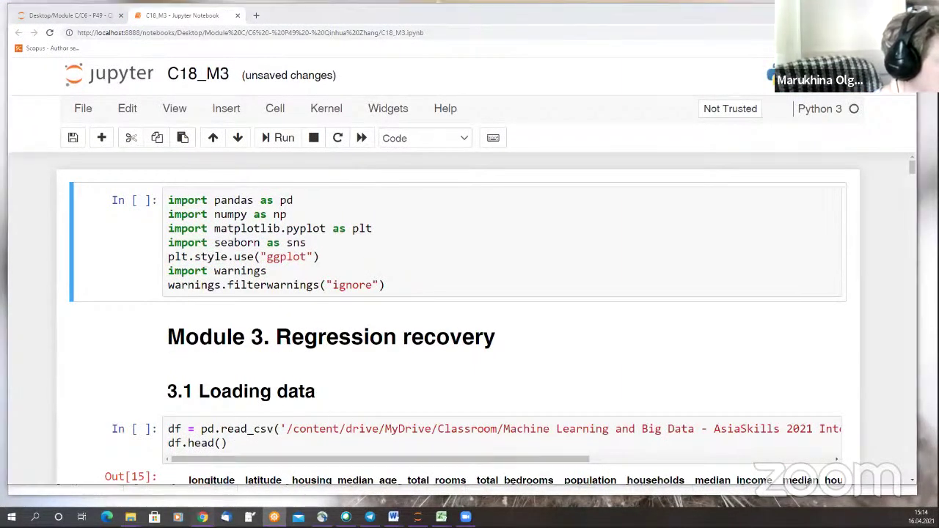
click(225, 454)
click(384, 38)
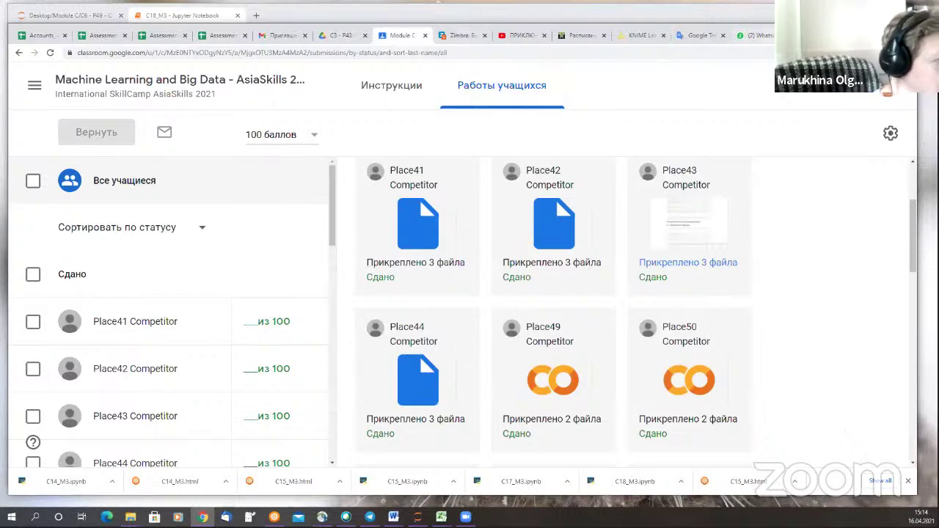
drag(844, 34, 844, 17)
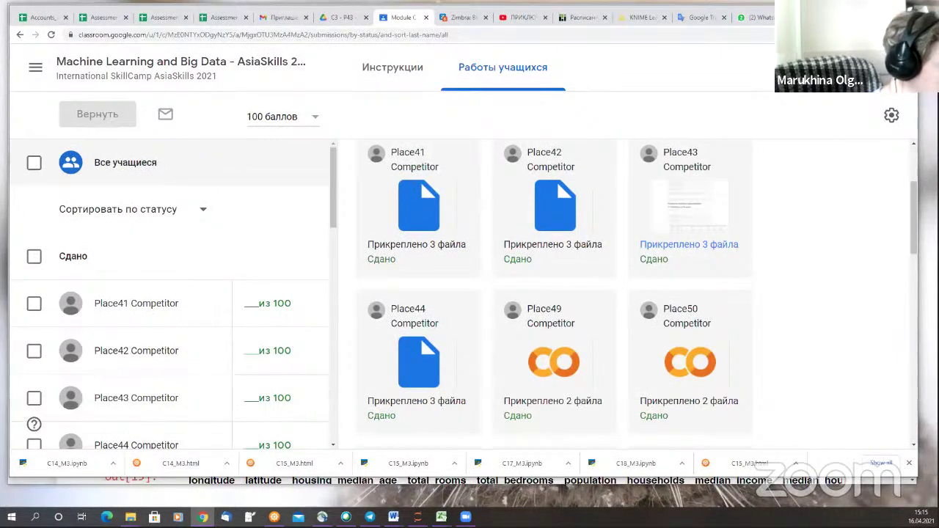
Open the Place49 competitor's Module C submission and download its C18_M3 notebook in IPYNB format.
mouse_move(131, 517)
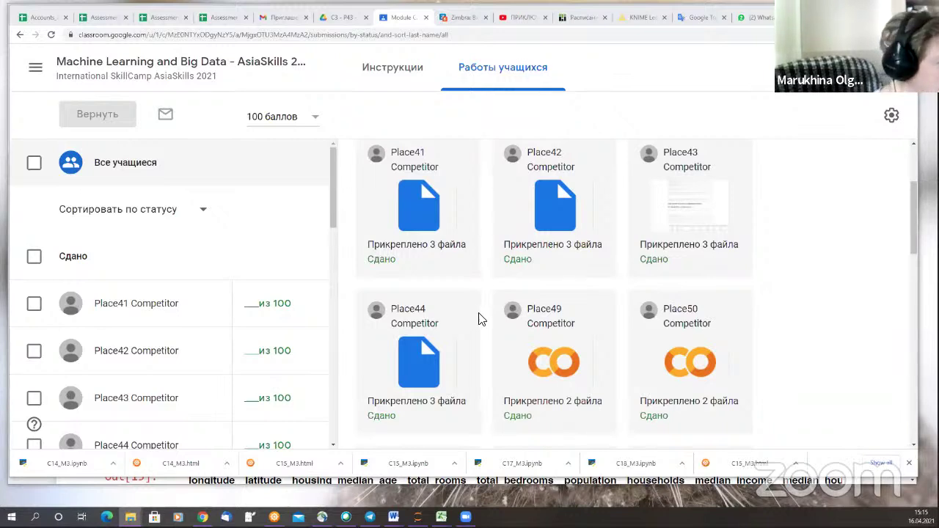
scroll(550, 360, down, 2)
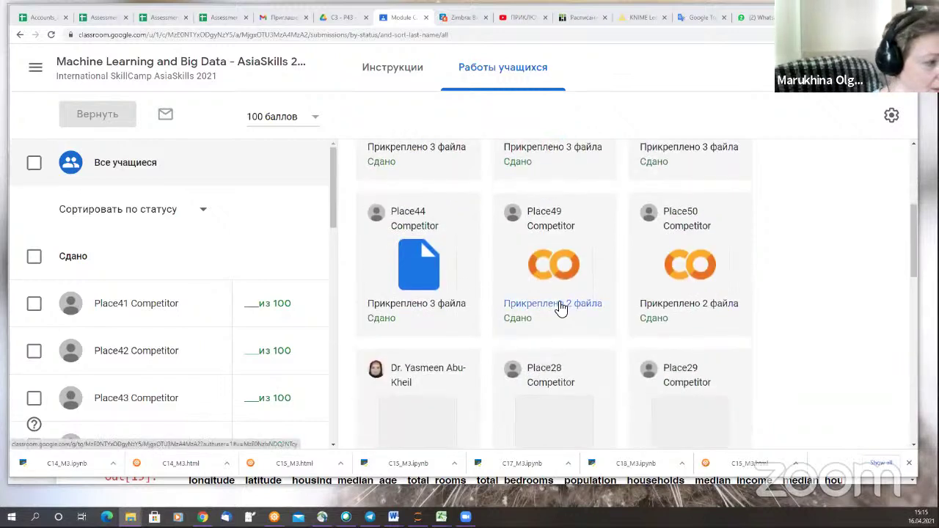
click(561, 304)
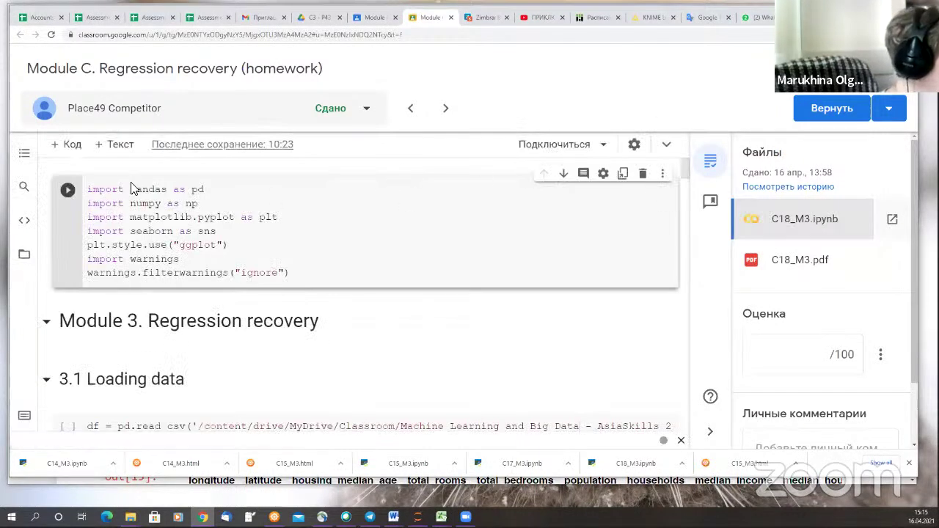
click(667, 144)
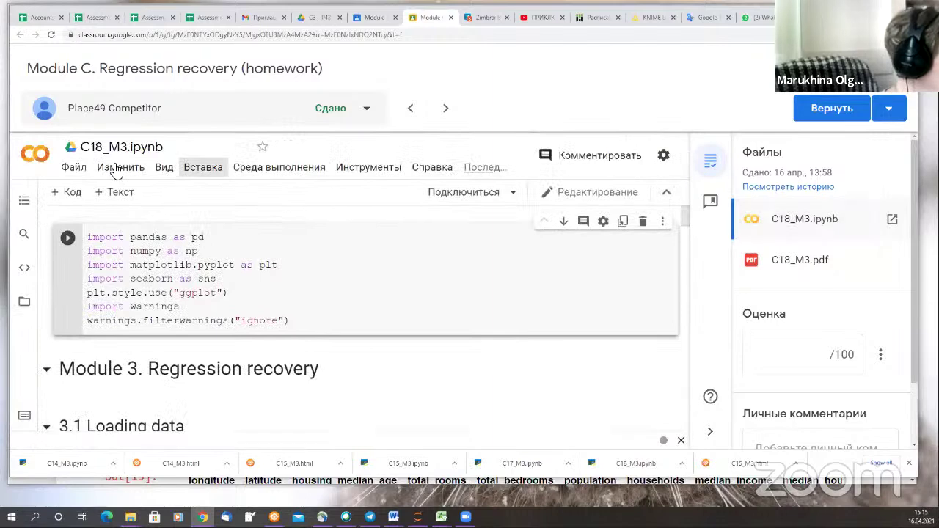
click(71, 169)
mouse_move(110, 417)
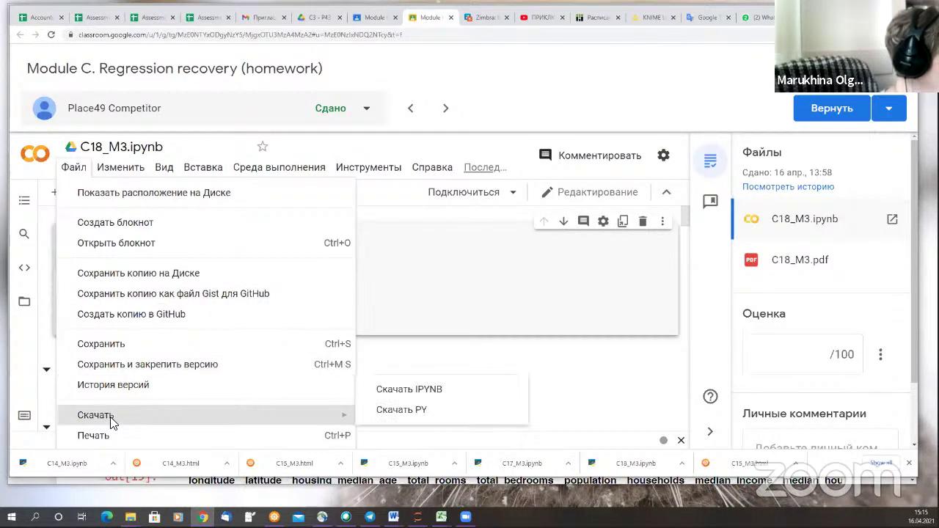
click(396, 395)
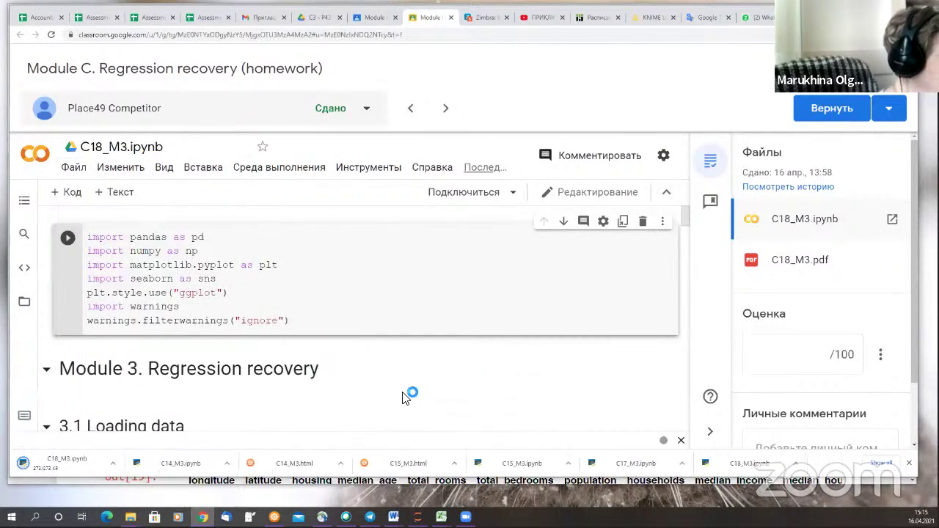
Show the downloaded C18_M3.ipynb in the Downloads folder and move it into the local C6 - P49 folder.
click(114, 465)
click(130, 439)
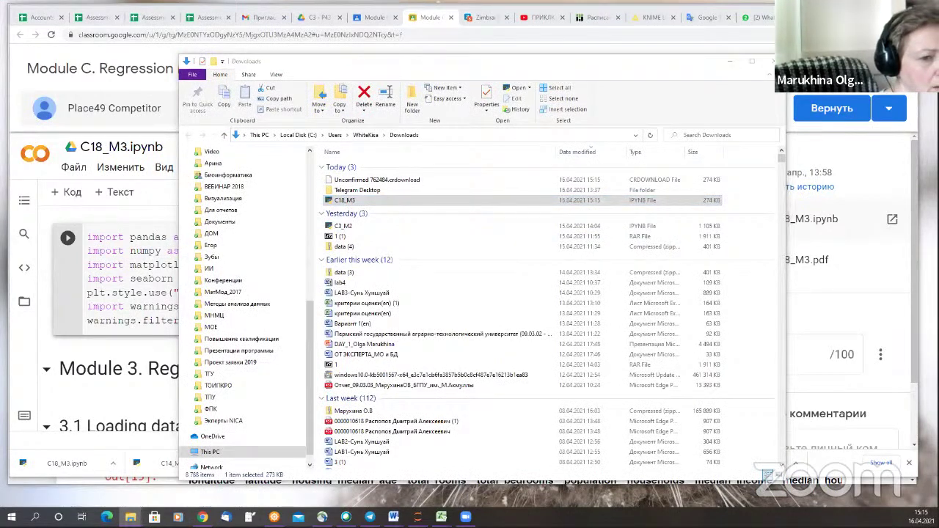
click(729, 61)
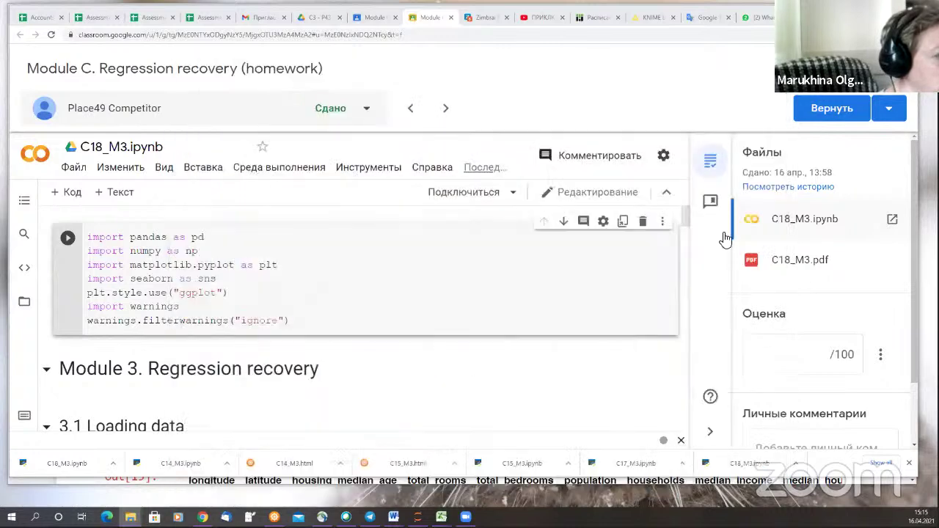
Download C18_M3.pdf from the same submission, move it from Downloads into the local C6 - P49 folder, and close the PDF preview.
click(789, 262)
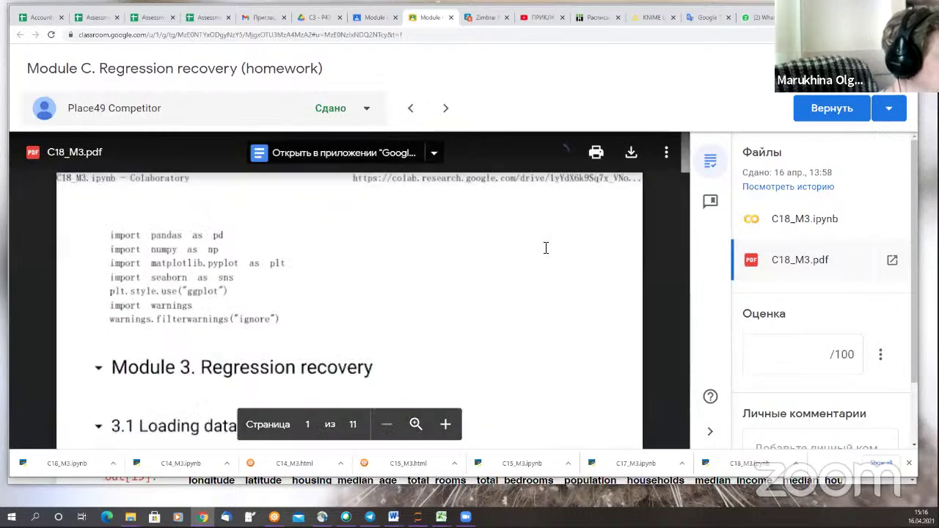
click(631, 152)
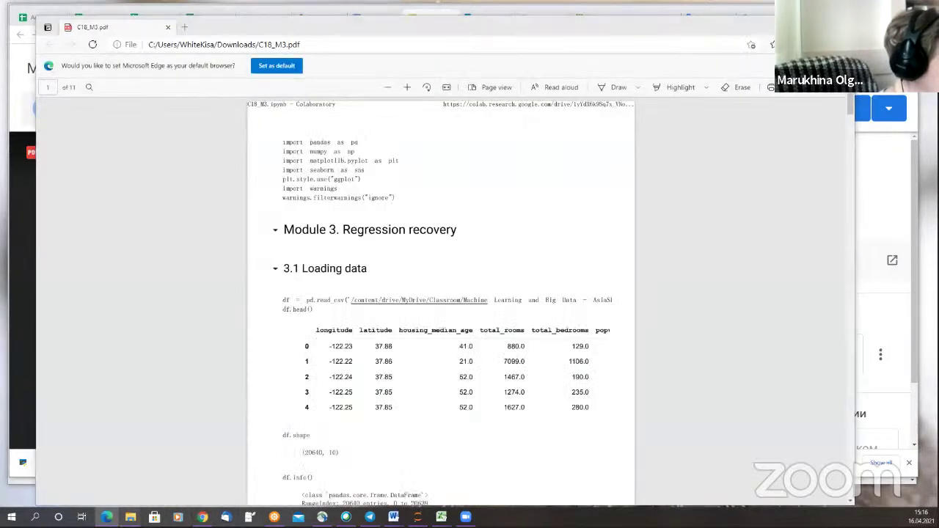
mouse_move(130, 517)
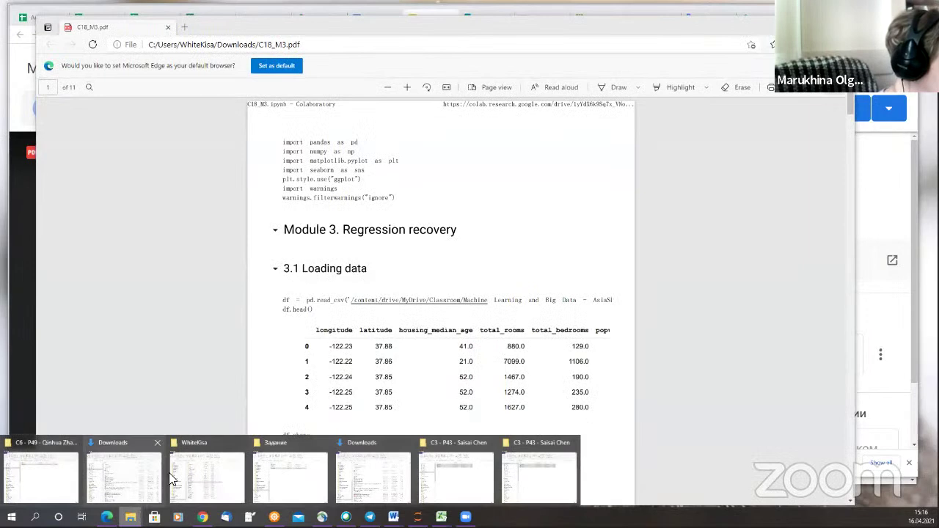
click(140, 476)
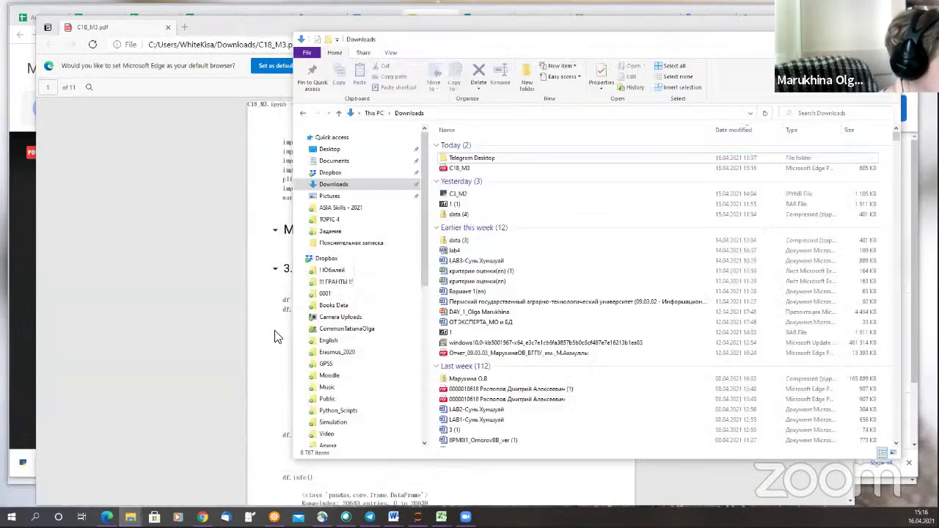
click(454, 169)
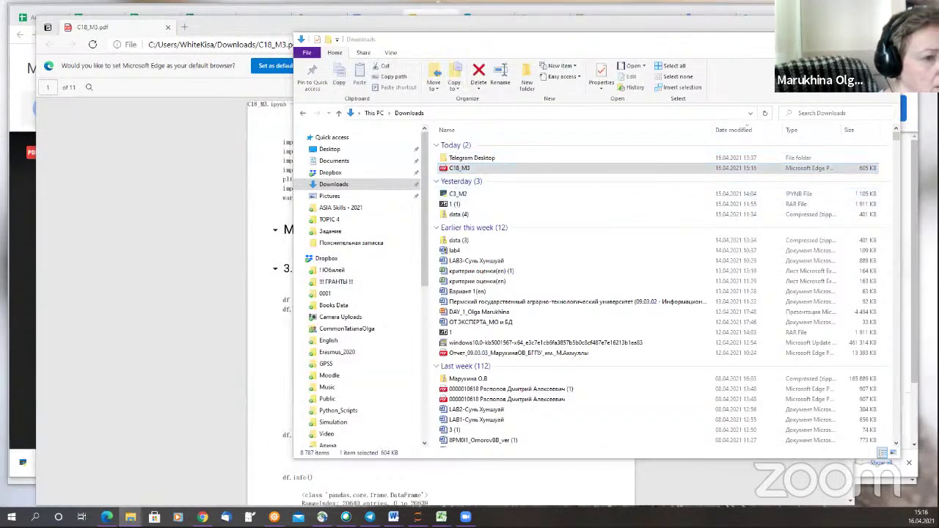
key(Delete)
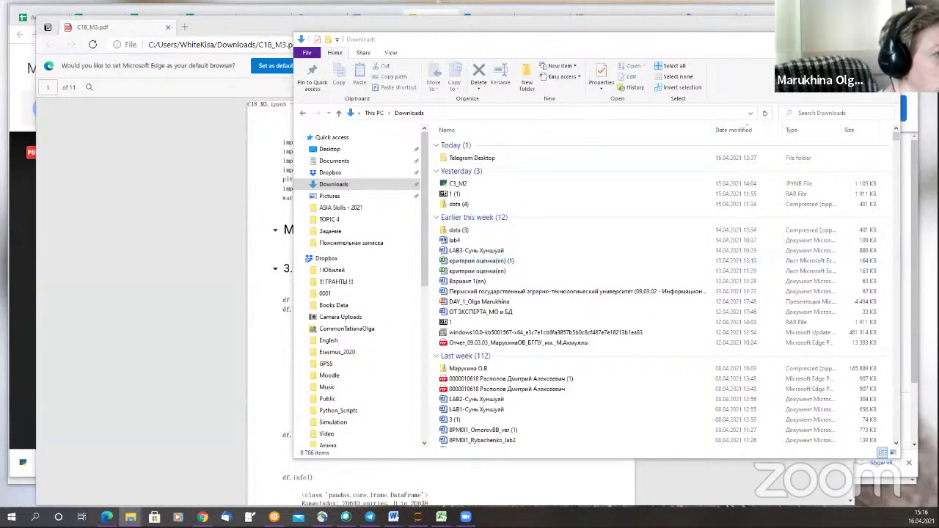
key(alt+F4)
key(alt+F4)
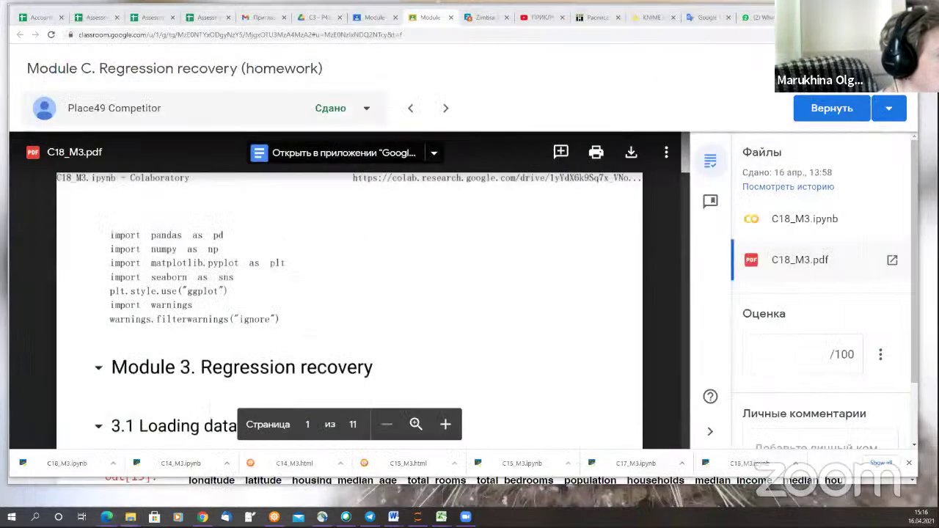
Close the Place49 submission, and open the Place50 competitor's submission to check its attached files.
click(451, 17)
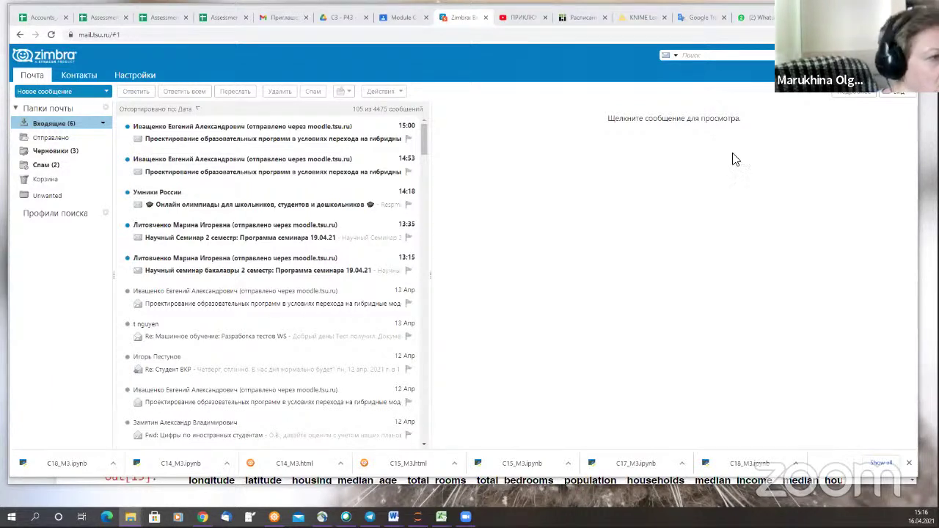
click(398, 22)
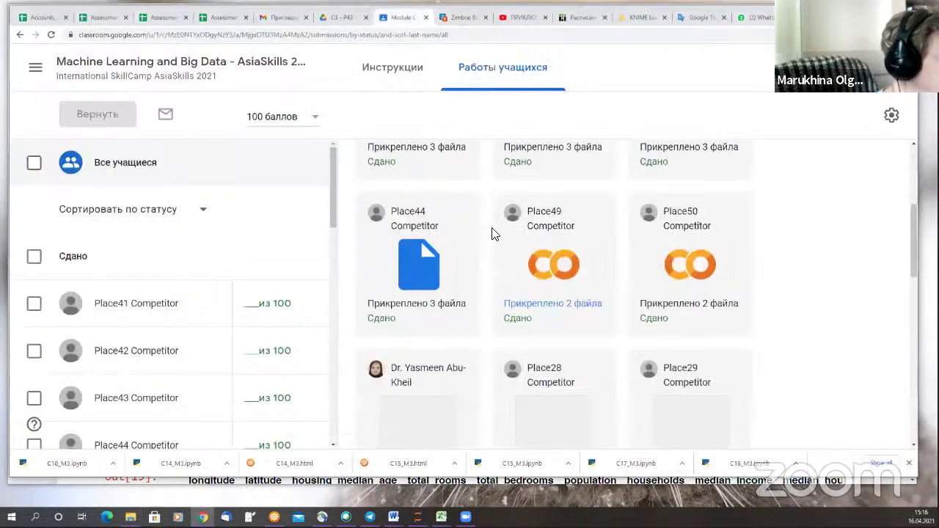
click(672, 309)
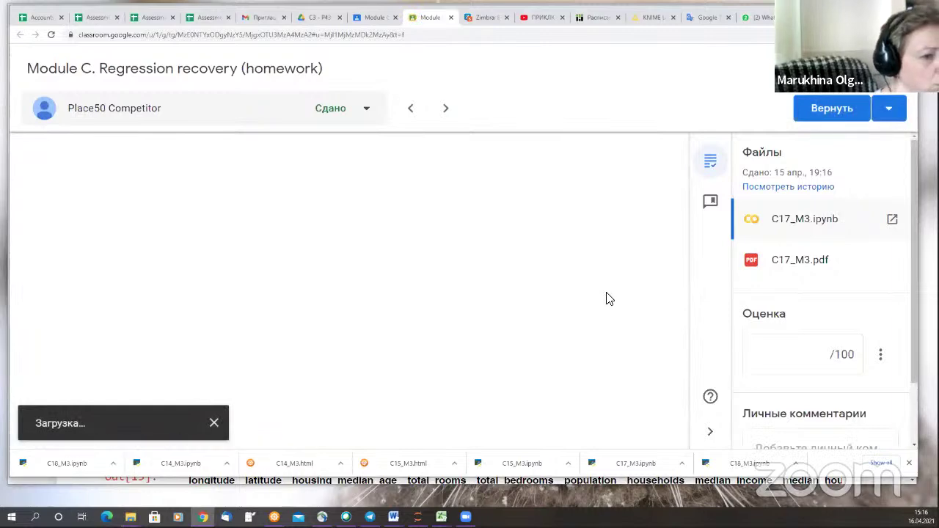
click(450, 18)
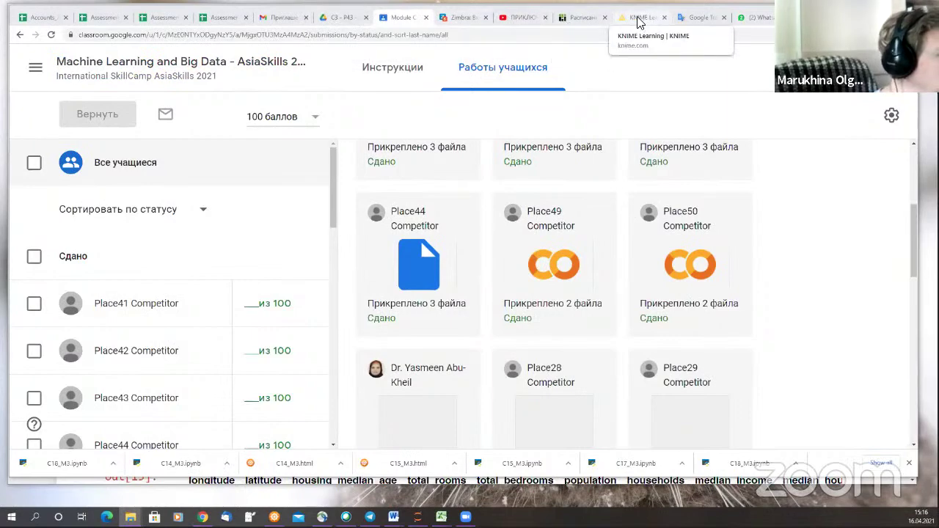
Open the C6 - P49 folder under Module C in Google Drive and delete its existing C18_M3.ipynb.
click(339, 21)
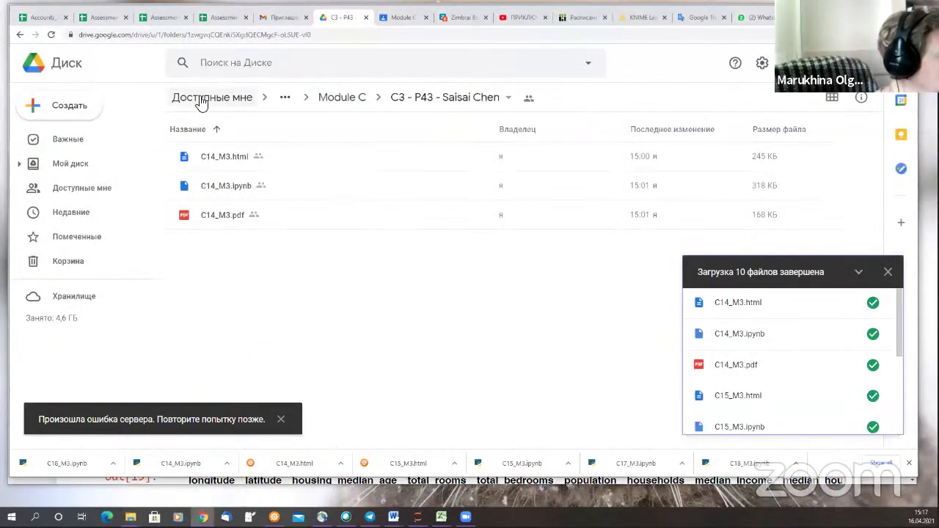
click(20, 34)
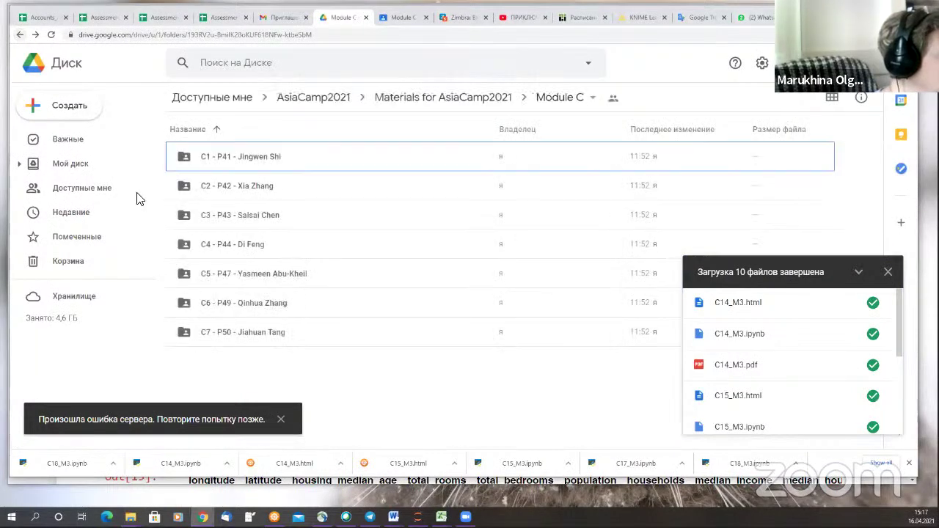
click(250, 303)
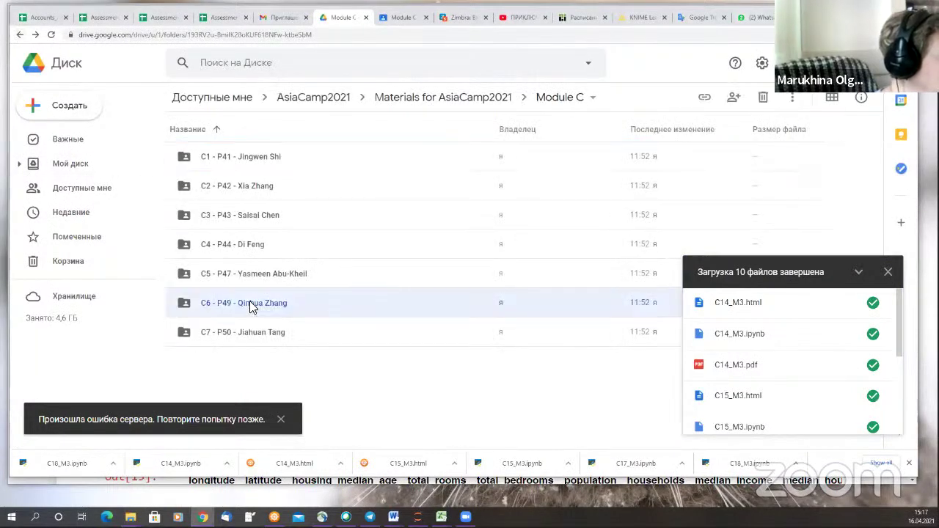
double_click(250, 303)
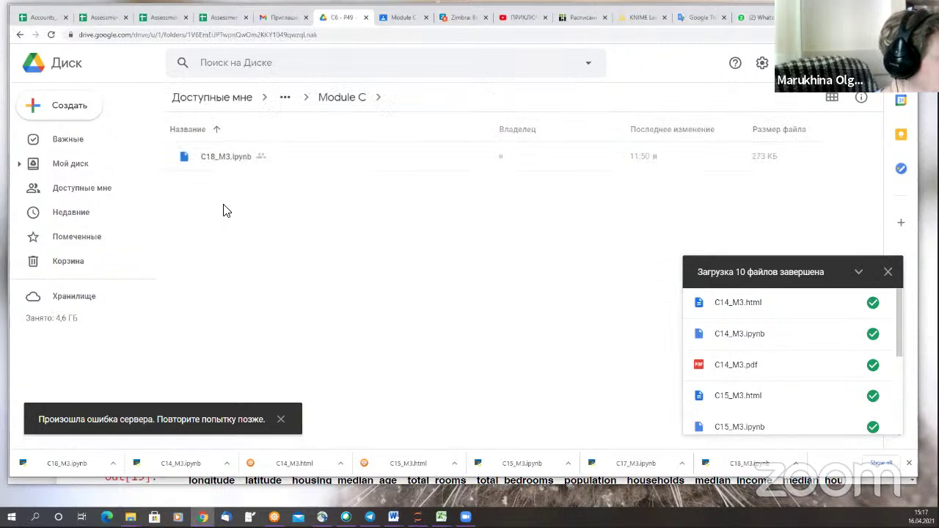
click(210, 159)
key(Delete)
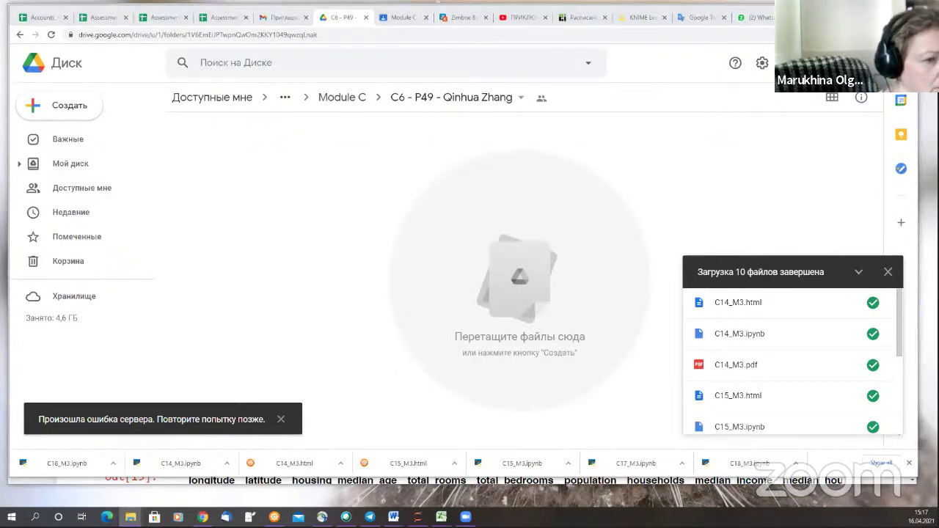
Upload C18_M3.ipynb and C18_M3.pdf to the C6 - P49 Drive folder, cancelling the duplicate upload of the PDF.
drag(260, 168, 283, 245)
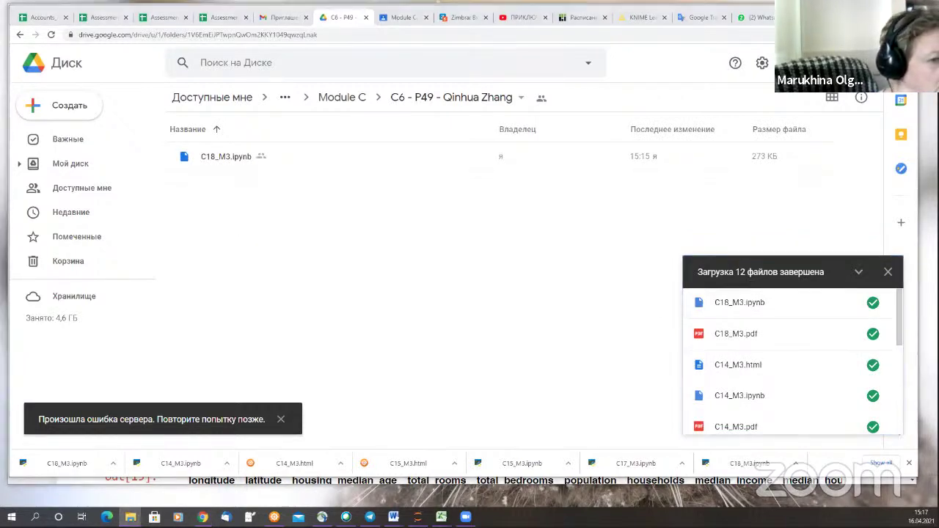
drag(316, 289, 272, 298)
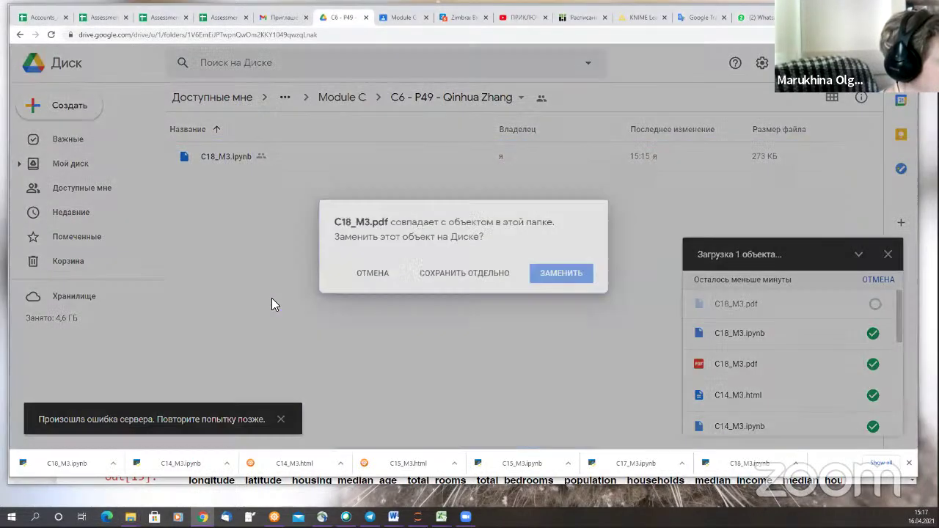
click(368, 274)
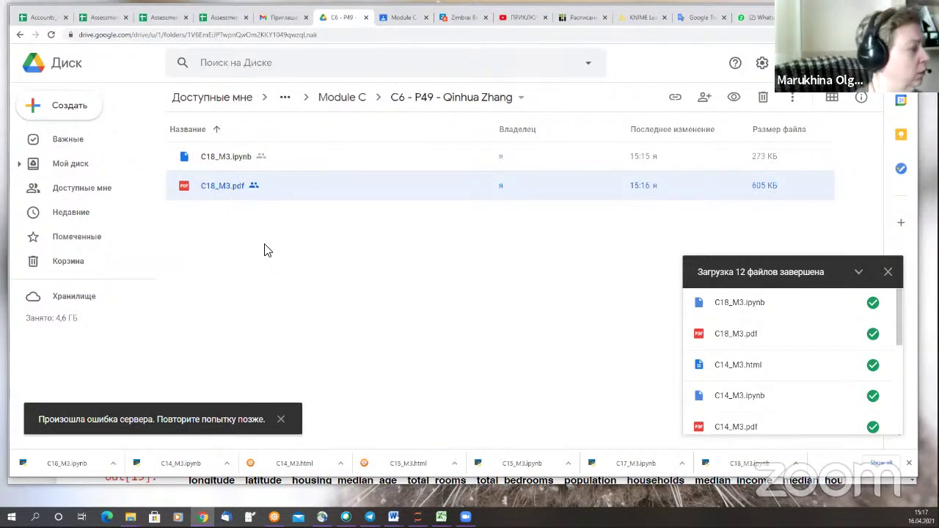
Return to the Module C folder in Google Drive, and switch to Jupyter to close the open C18_M3 notebook.
click(19, 34)
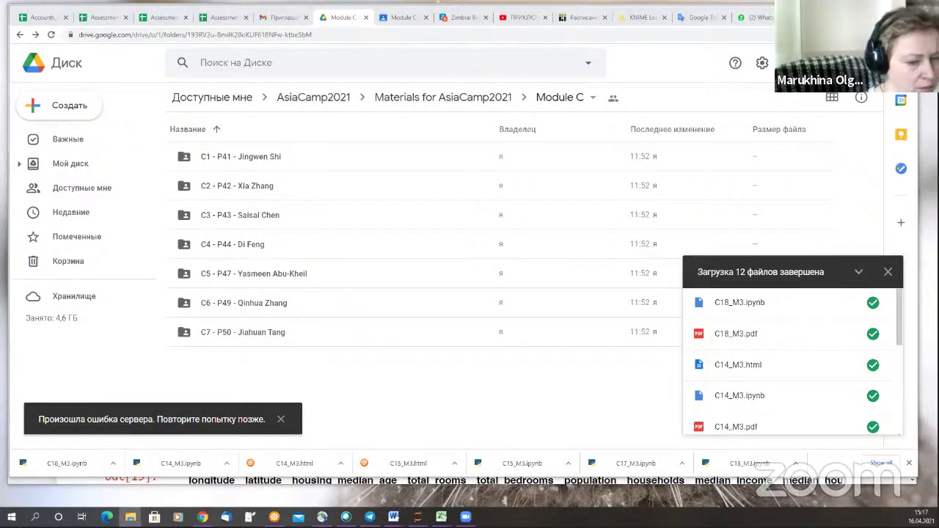
click(274, 517)
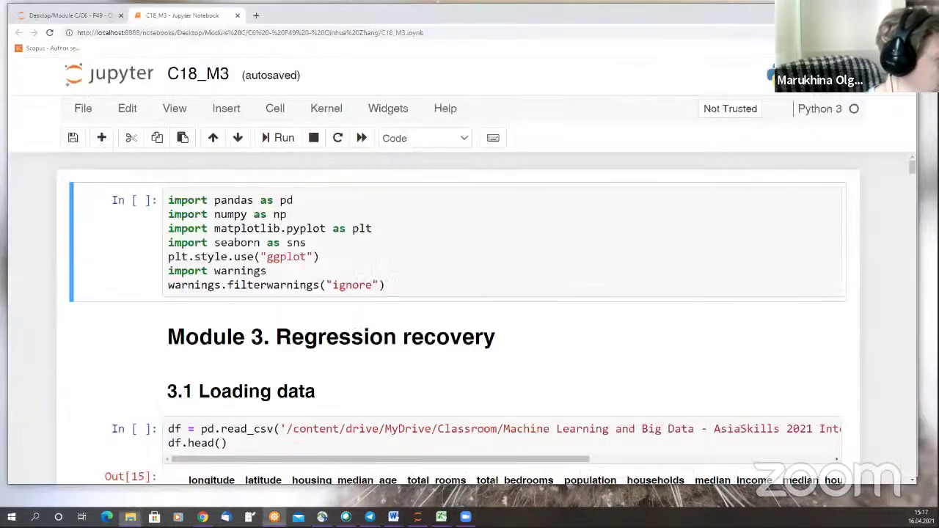
click(237, 16)
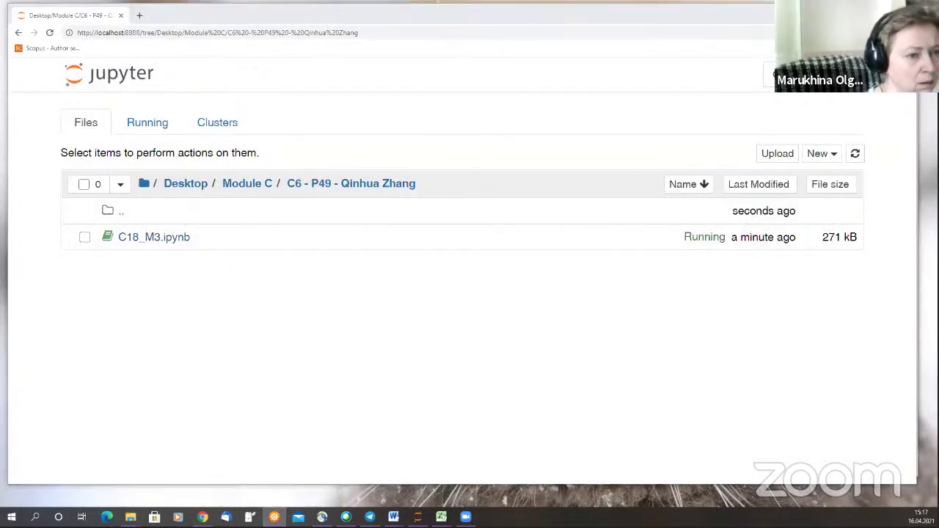
Select the C18_M3 notebook and PDF in the local C6 - P49 folder, and reload that folder in Jupyter's file list.
key(alt+Tab)
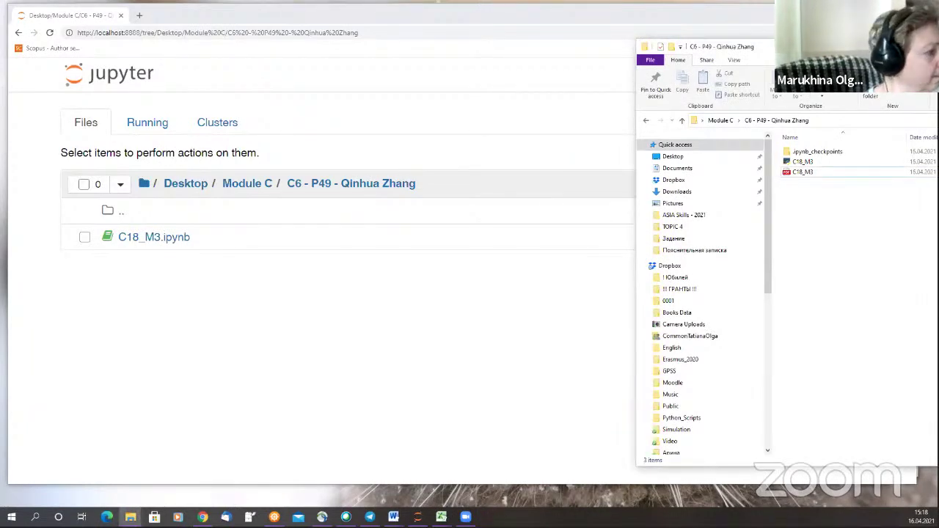
drag(811, 195, 791, 165)
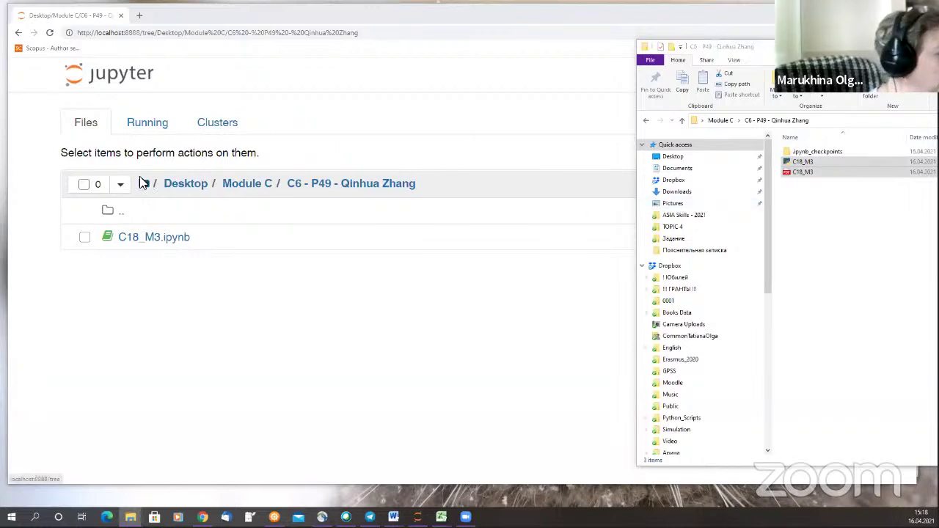
click(121, 212)
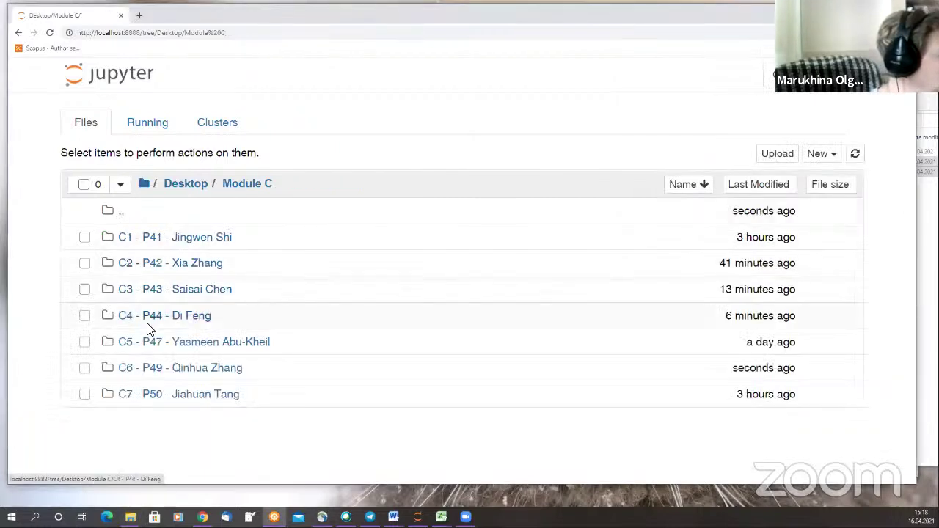
click(183, 369)
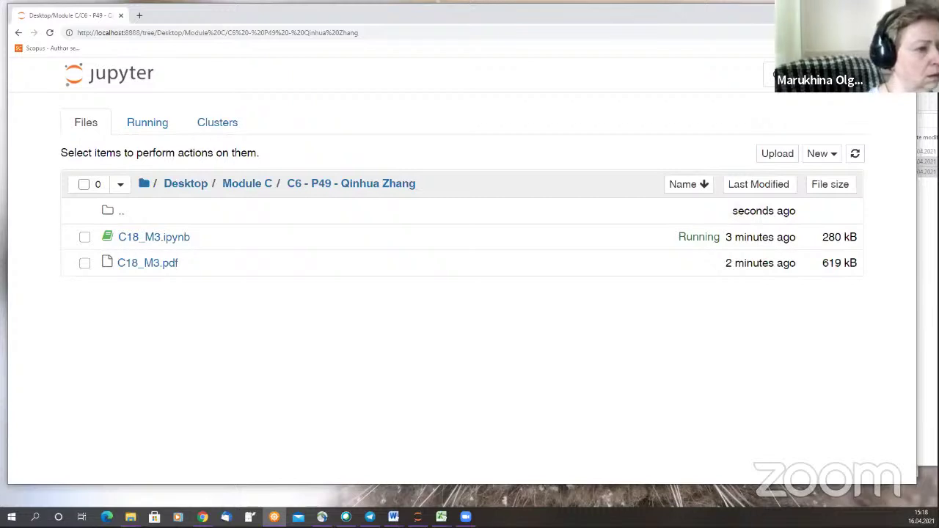
key(alt+Tab)
key(alt+Tab)
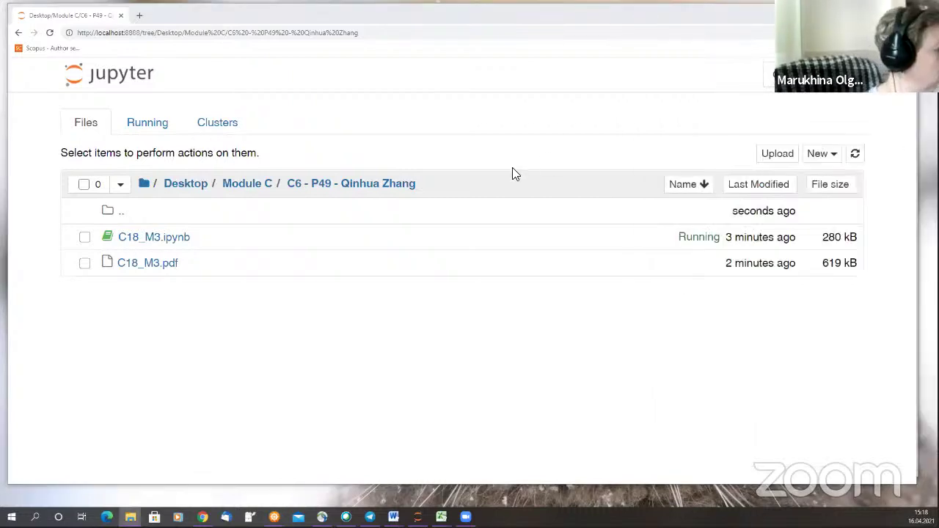
Open the C18_M3.ipynb notebook from the C6 - P49 folder in Jupyter, and switch to the Assessment Module C spreadsheet in the other browser.
click(138, 237)
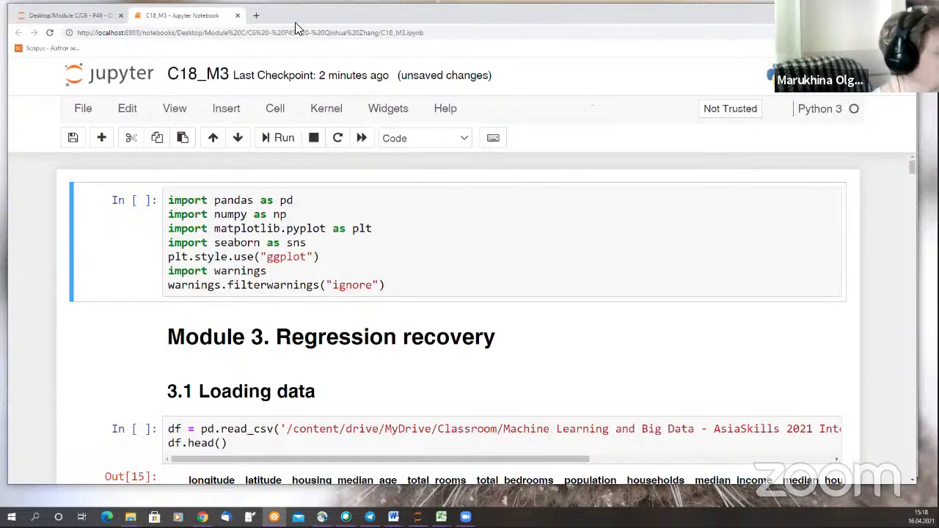
key(alt+Tab)
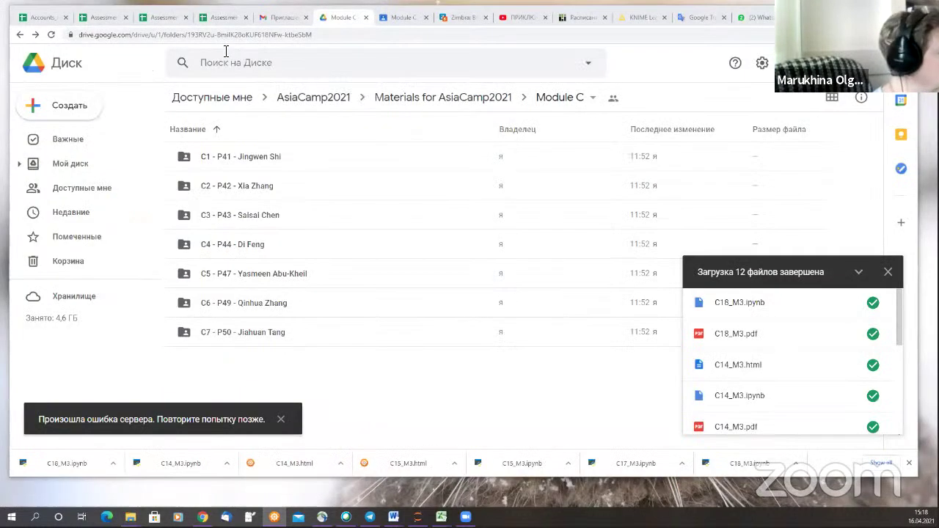
click(224, 20)
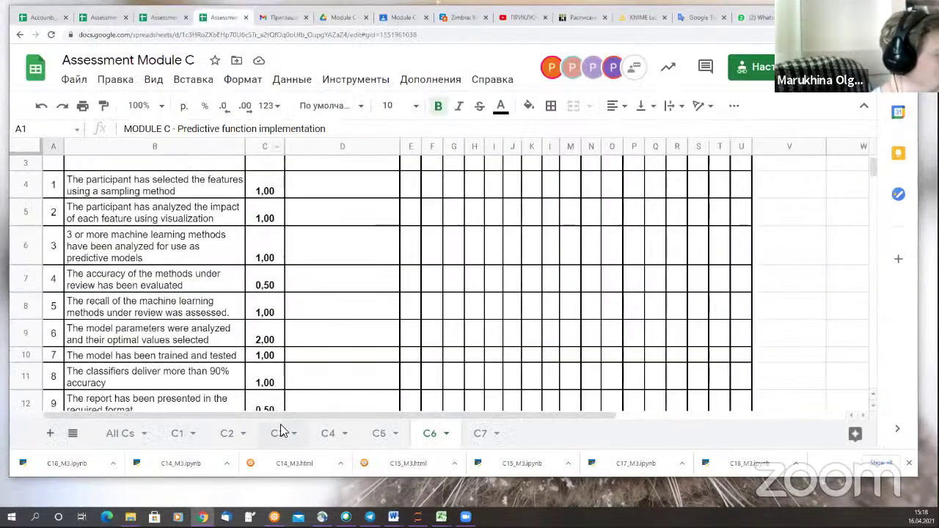
Look through the C1 to C5 sheets of Assessment Module C for scores already entered, and return to the C6 sheet.
click(181, 438)
scroll(379, 374, up, 5)
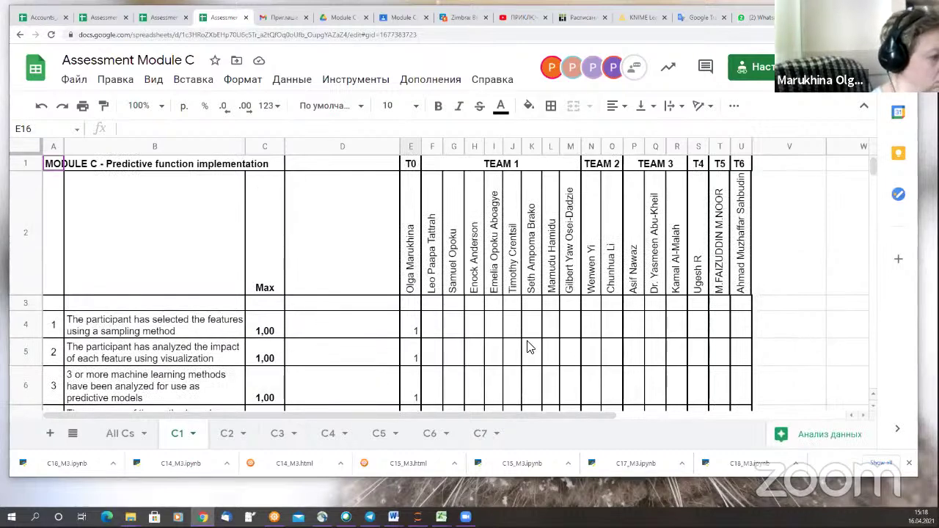
click(328, 434)
click(279, 435)
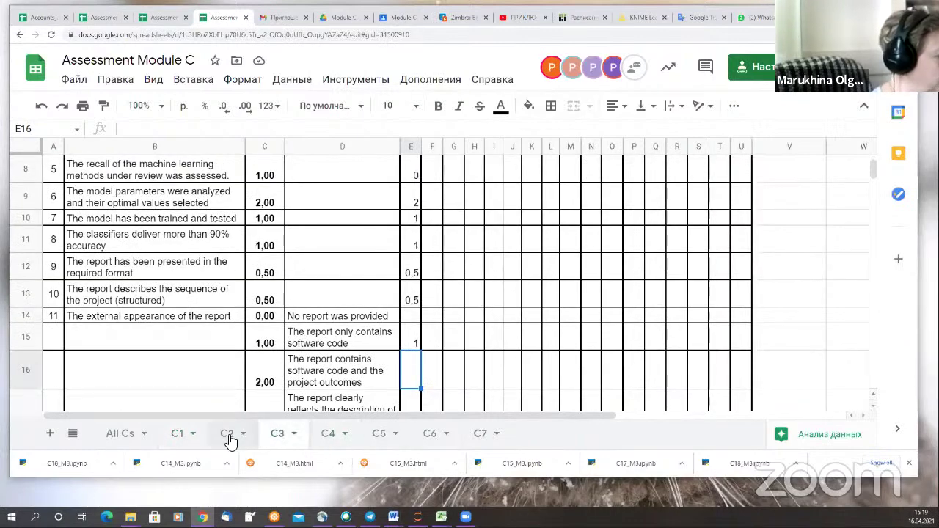
click(226, 435)
click(178, 434)
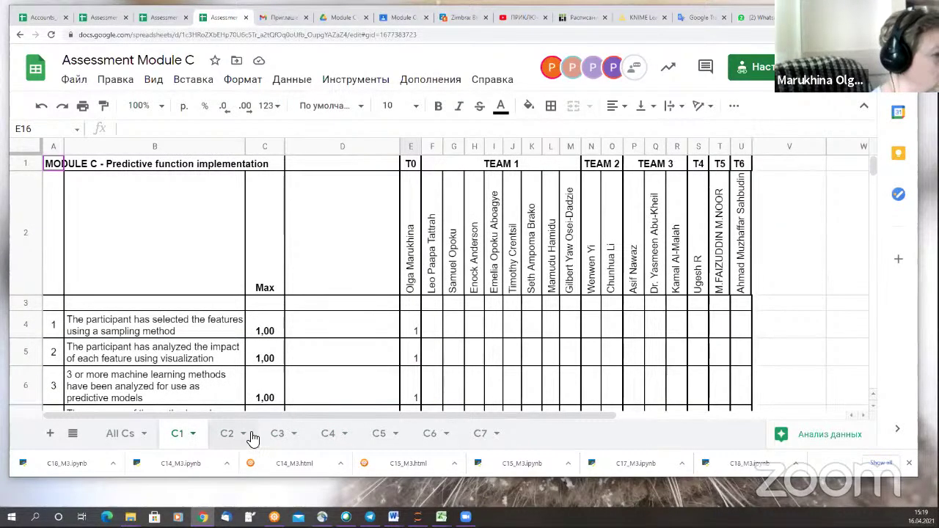
click(387, 434)
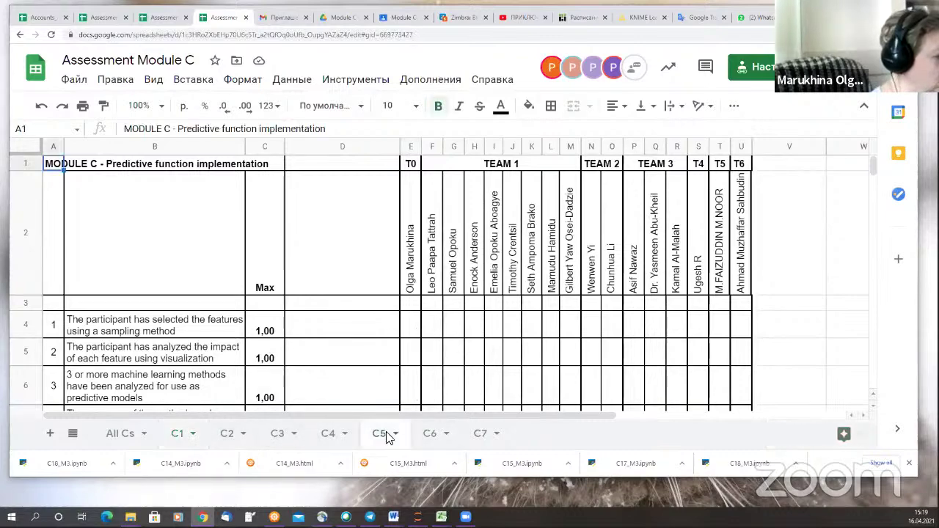
click(430, 434)
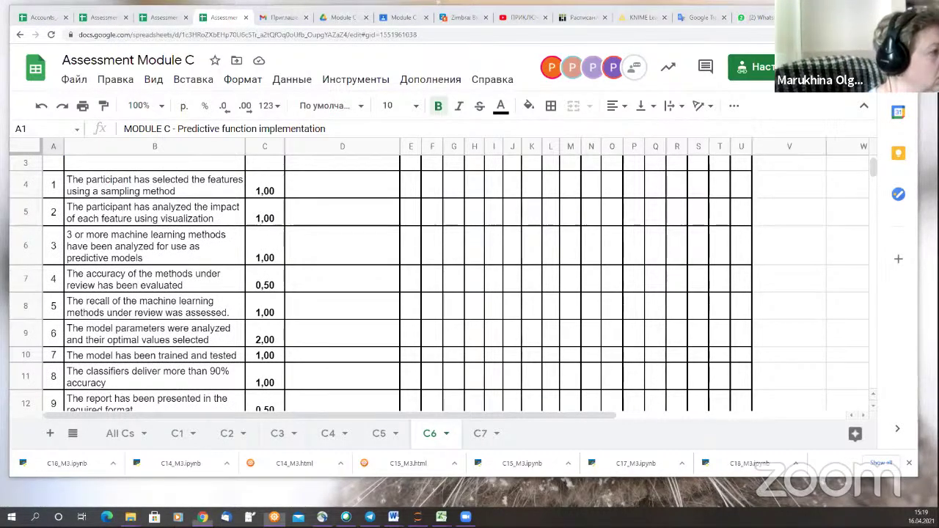
Switch to the C18_M3 notebook in Jupyter and review its data loading, cleaning, feature selection and train/test split sections.
key(alt+Tab)
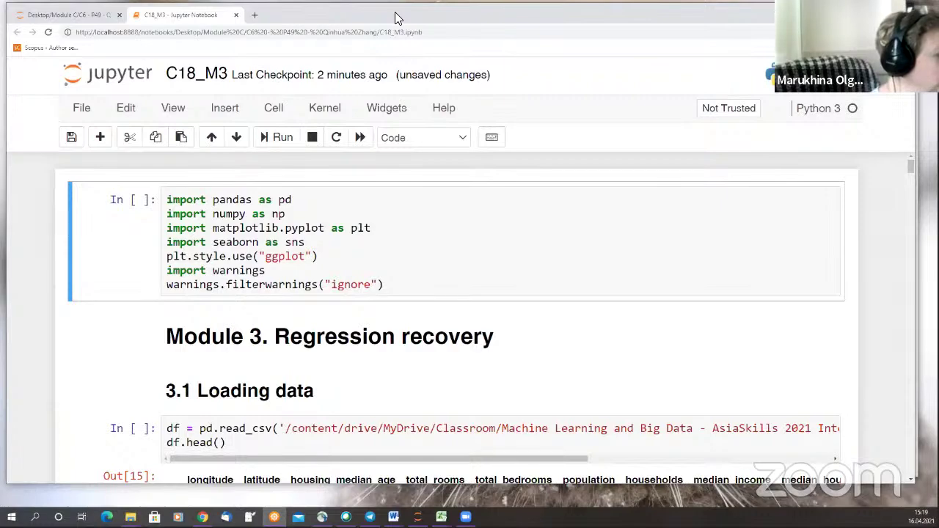
scroll(430, 247, down, 8)
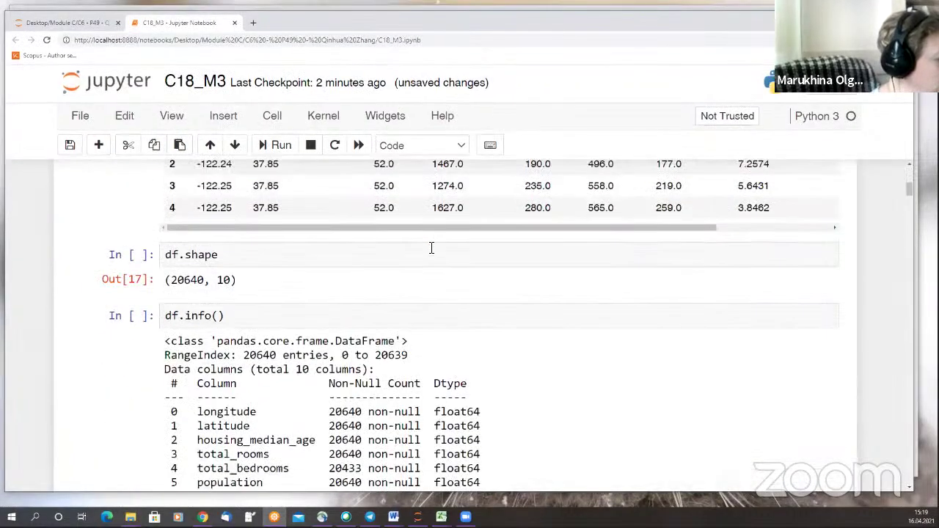
scroll(432, 248, down, 15)
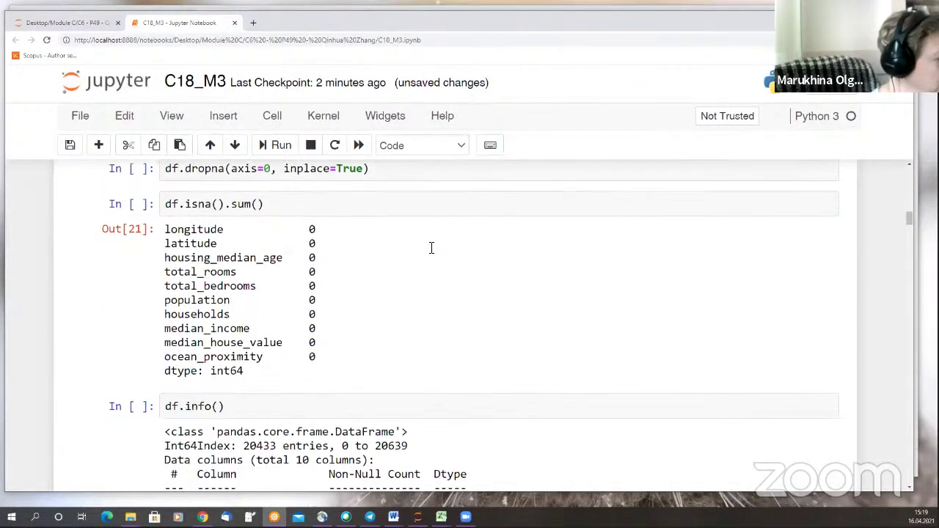
scroll(432, 248, down, 5)
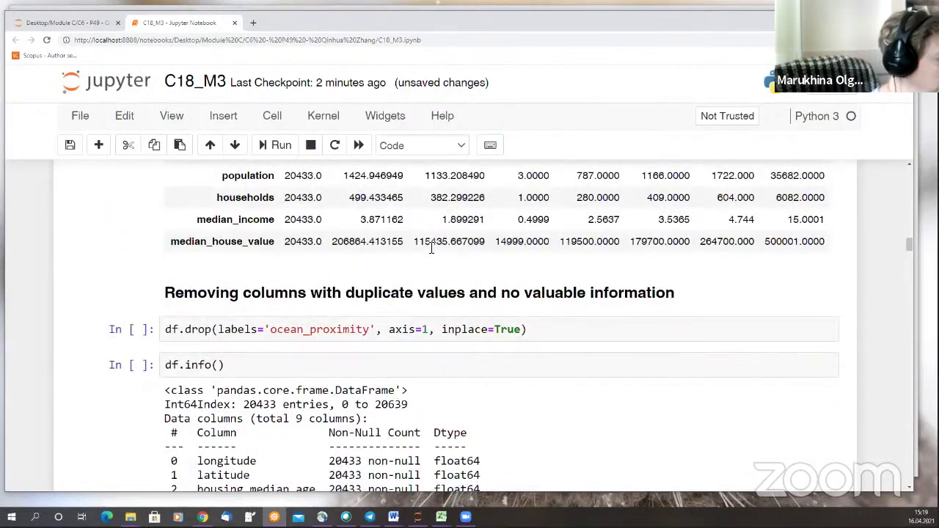
scroll(431, 249, down, 12)
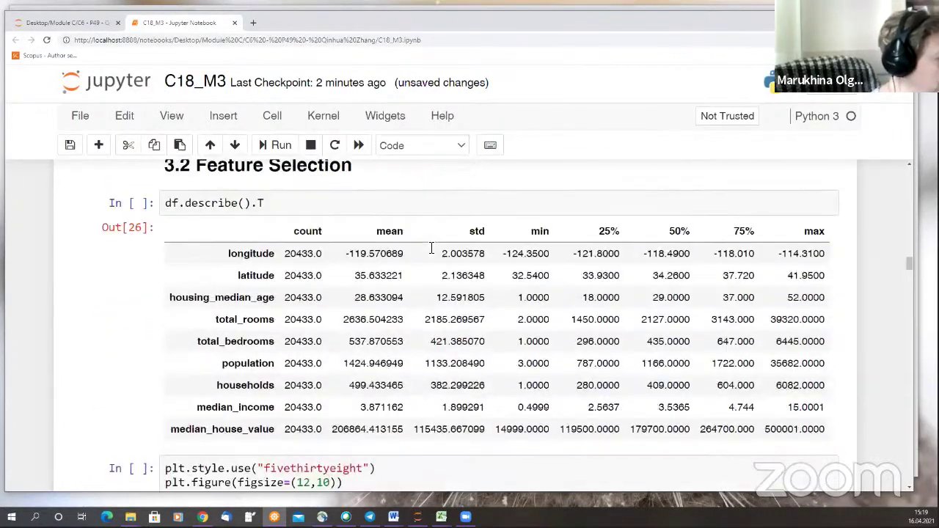
scroll(431, 252, down, 10)
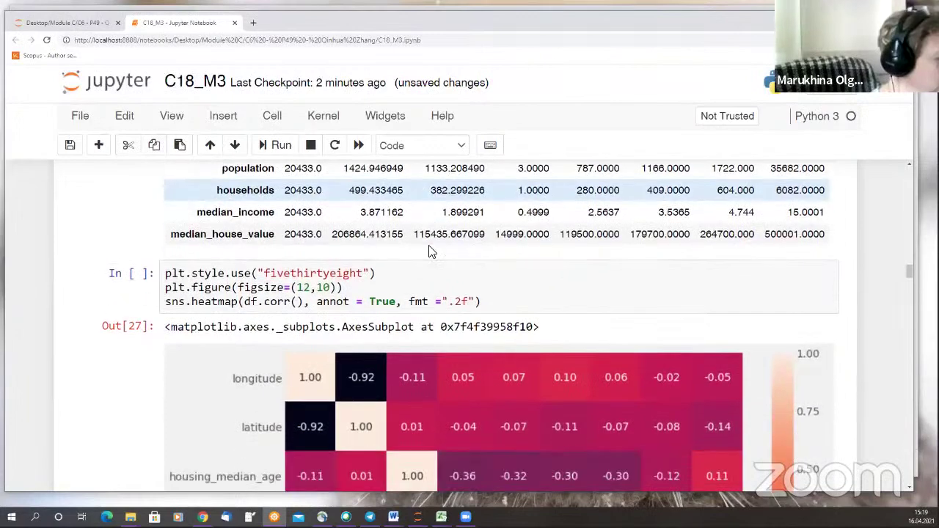
scroll(431, 252, down, 12)
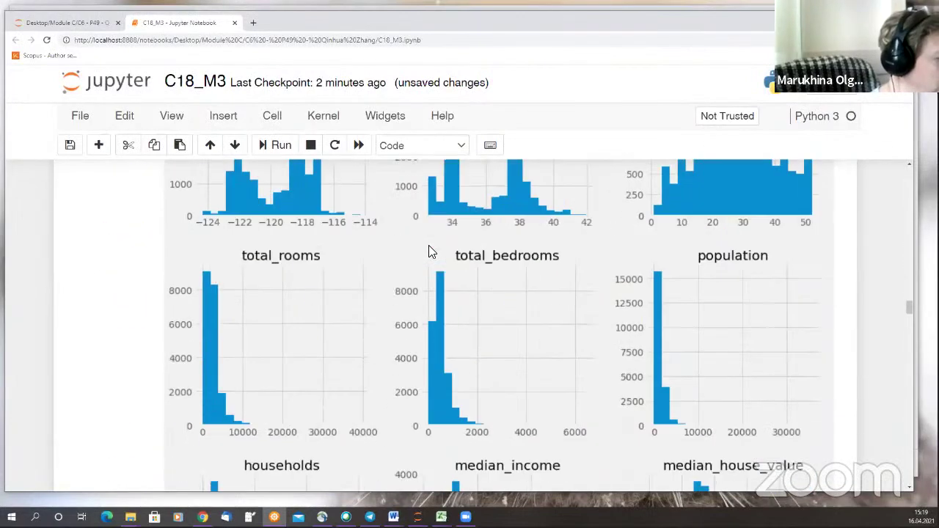
scroll(430, 246, down, 10)
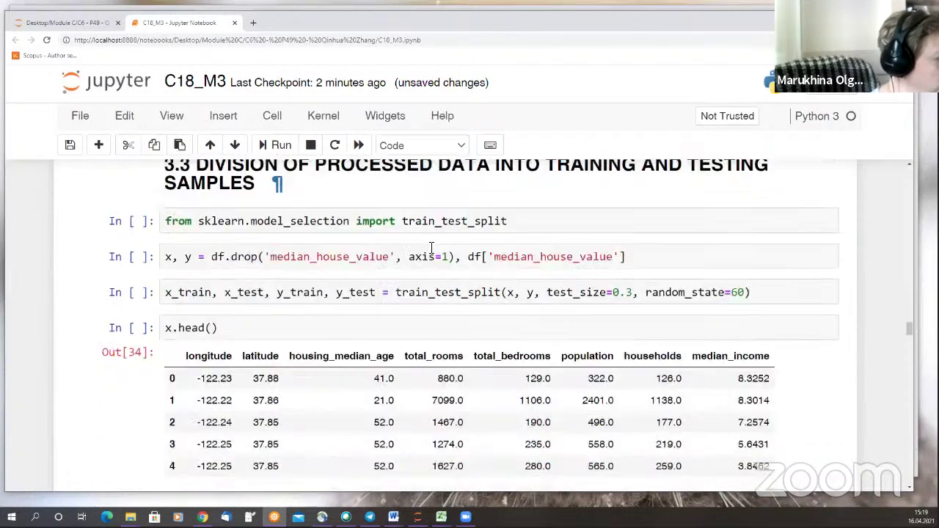
scroll(431, 248, down, 3)
scroll(431, 249, up, 7)
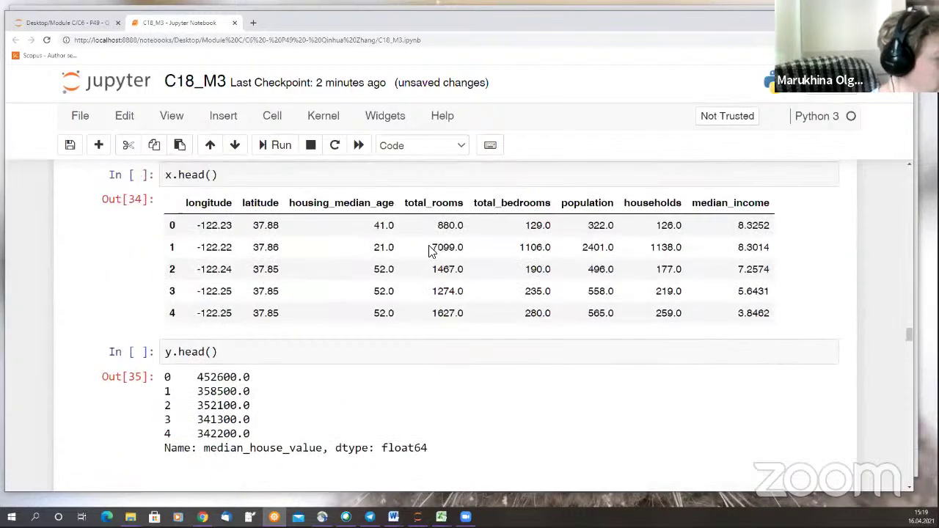
scroll(431, 251, up, 2)
Examine the notebook's prediction models, from linear regression and random forest to the decision tree and gradient boosting.
scroll(431, 248, down, 14)
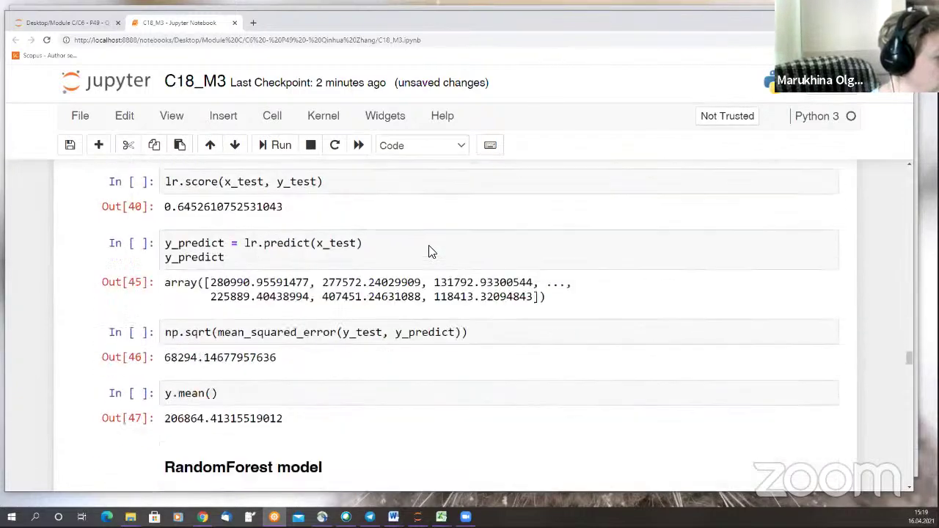
scroll(430, 248, down, 15)
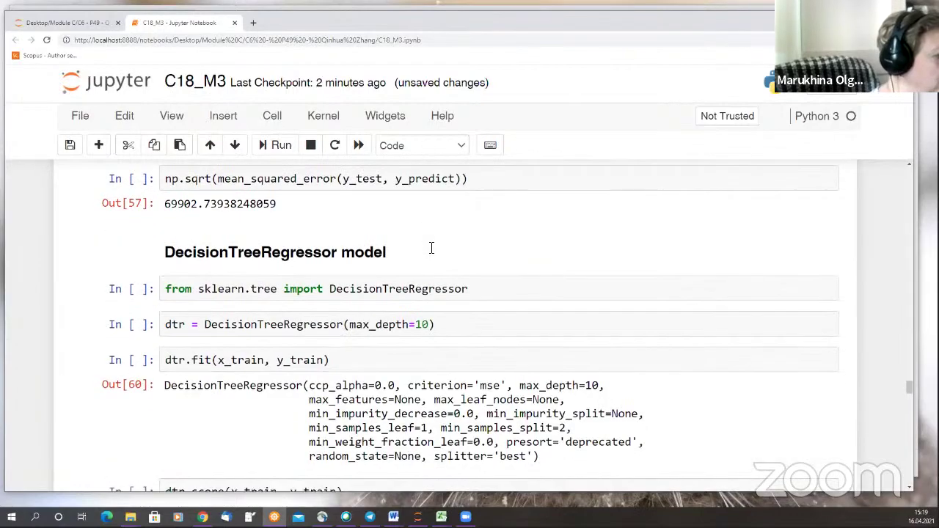
scroll(430, 249, down, 15)
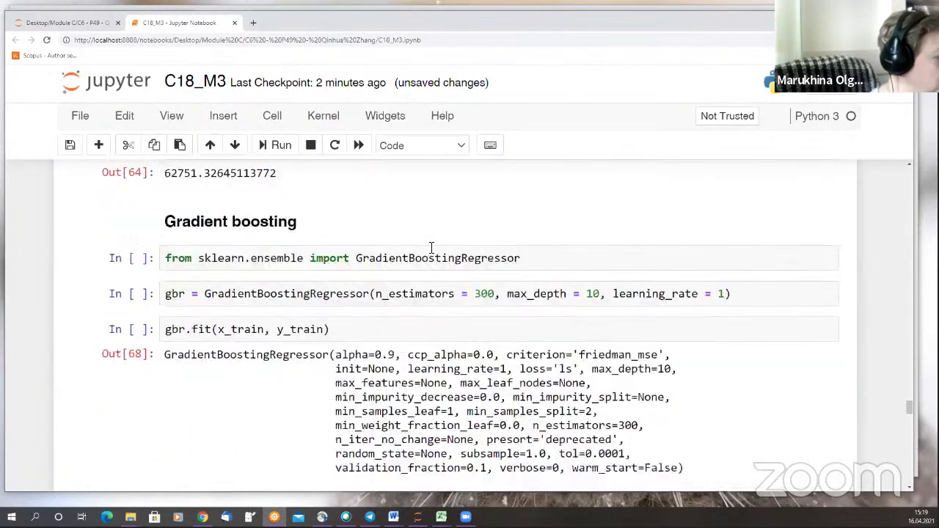
scroll(431, 248, down, 4)
Re-examine section 3.2 Feature Selection, checking the descriptive statistics, correlation heatmap and feature histograms.
scroll(432, 250, up, 20)
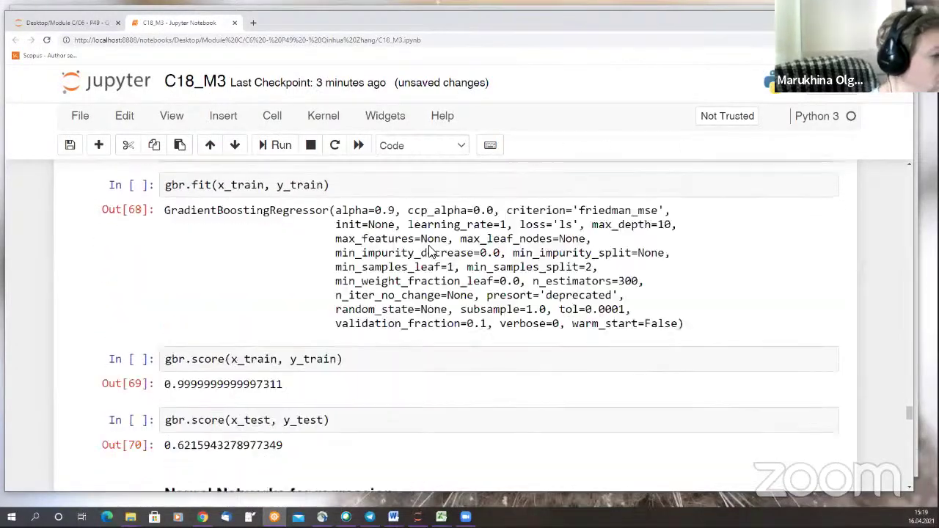
scroll(430, 252, up, 20)
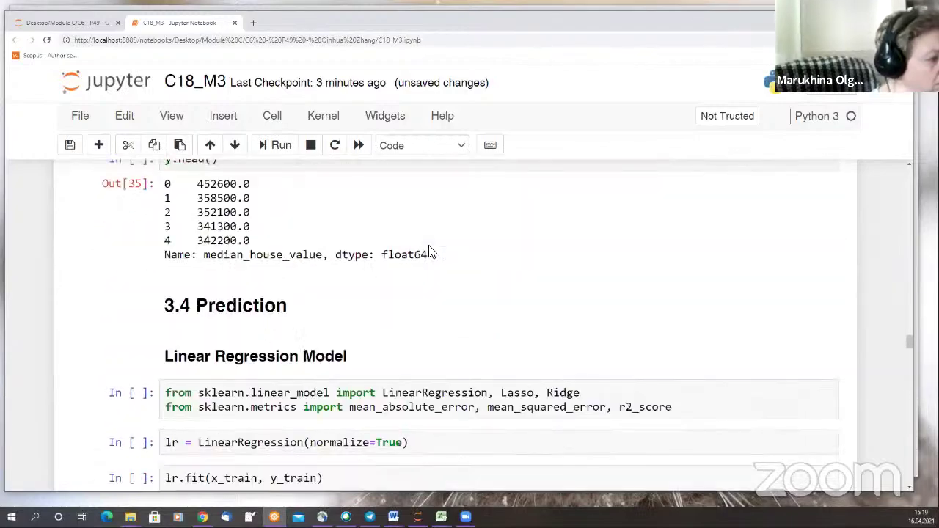
scroll(430, 251, up, 8)
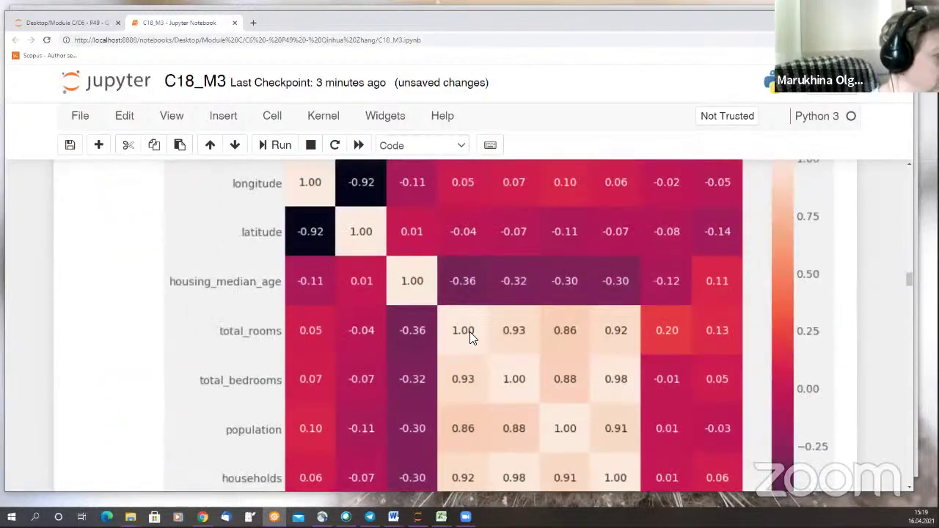
scroll(485, 336, up, 3)
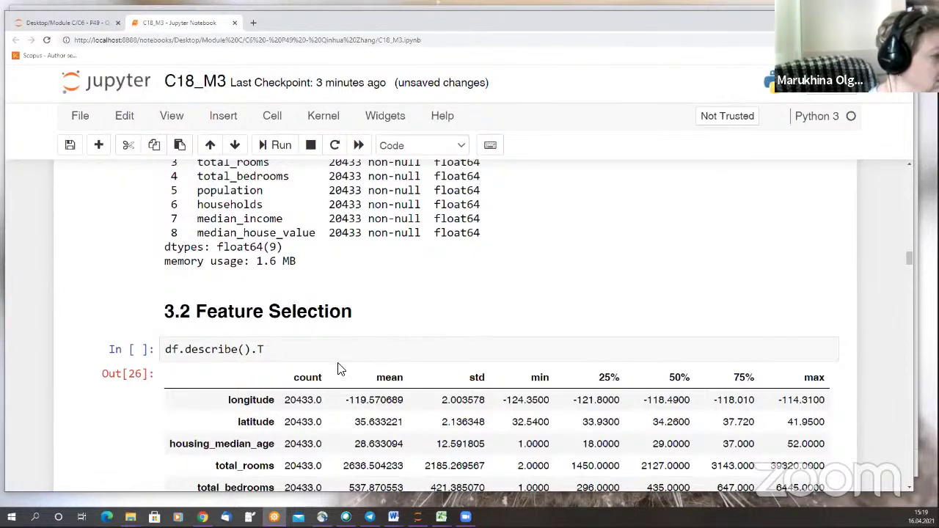
scroll(339, 368, down, 3)
scroll(338, 368, down, 5)
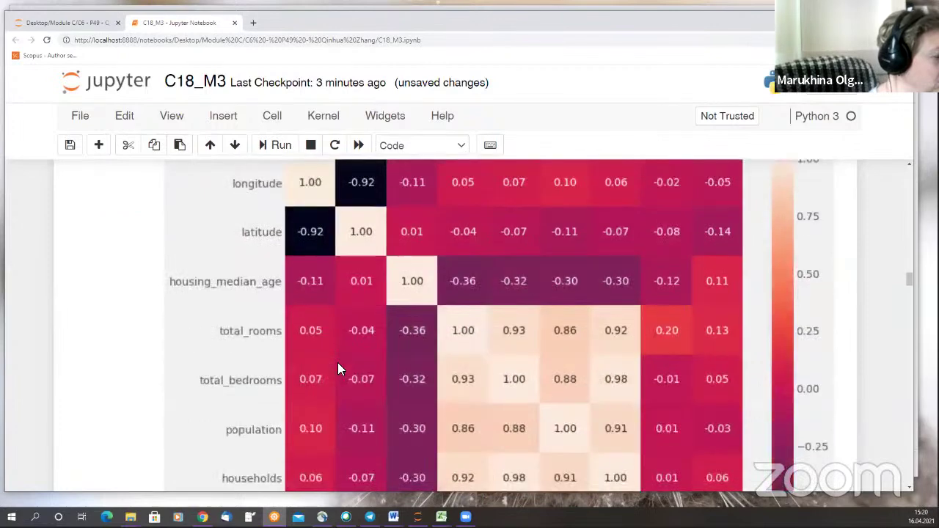
scroll(339, 369, down, 2)
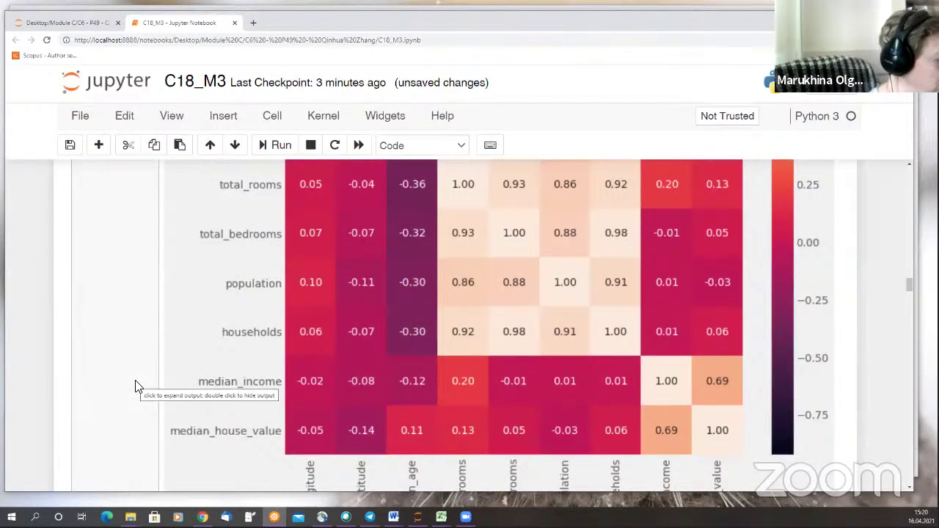
scroll(136, 386, down, 5)
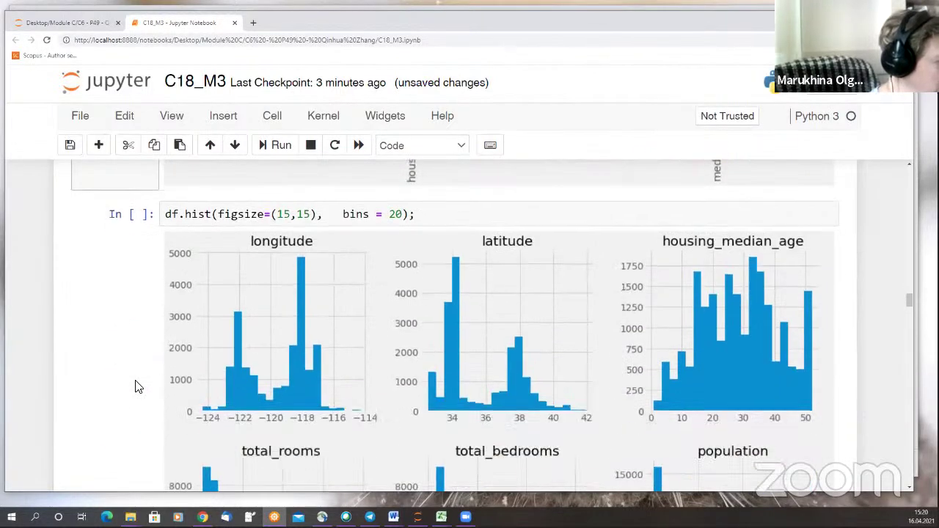
scroll(136, 387, down, 7)
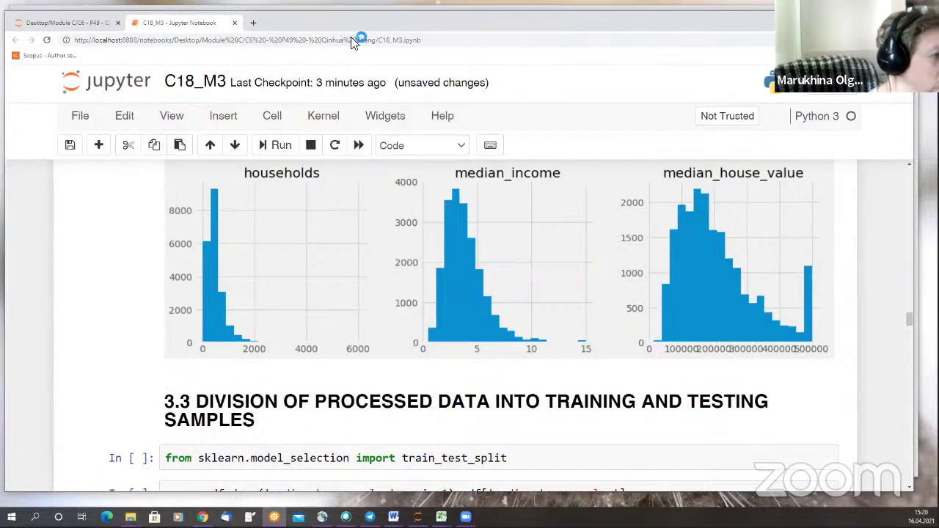
Enter a score of 1 in cell E4 of the C6 assessment sheet for selecting the features using a sampling method.
key(alt+Tab)
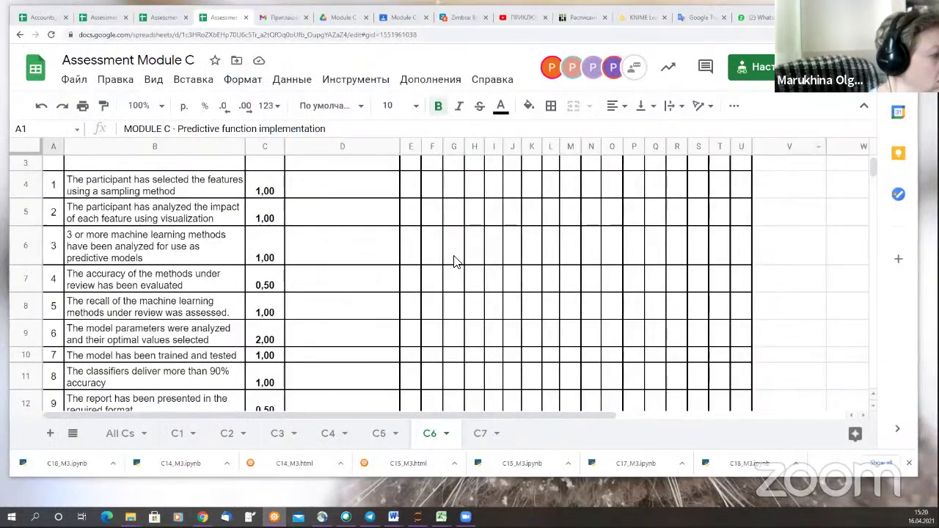
scroll(454, 262, up, 3)
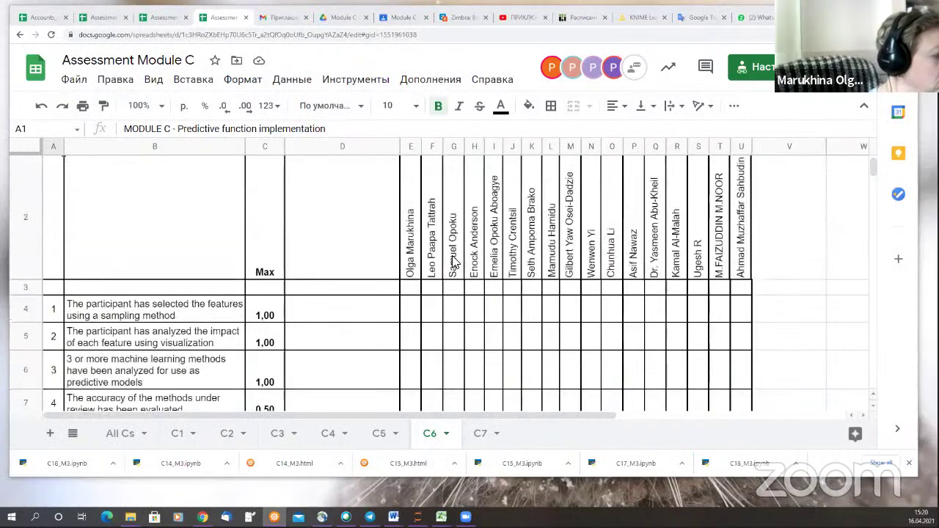
click(413, 312)
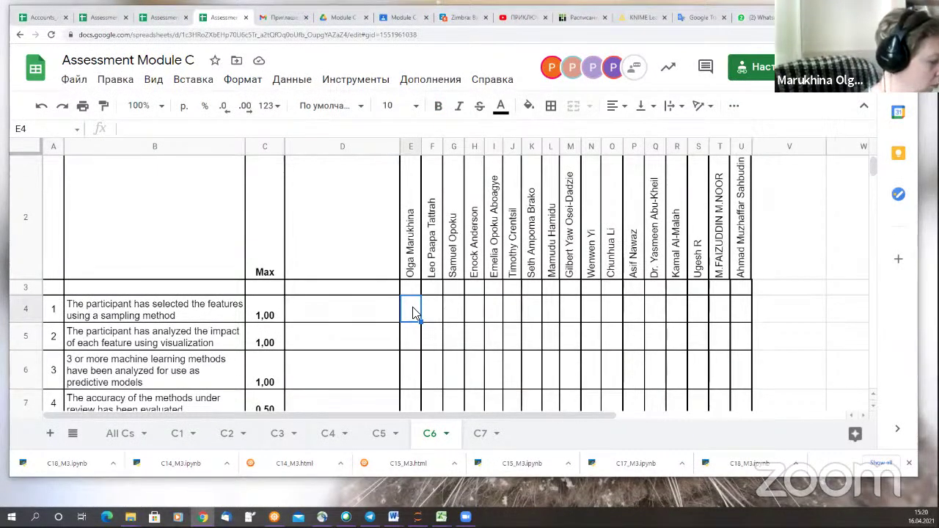
key(Return)
key(Return)
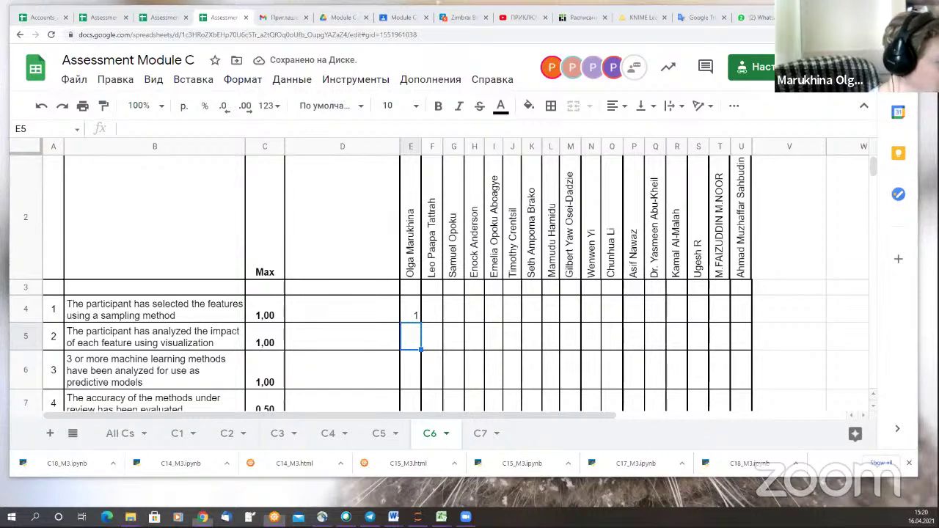
Recheck the notebook's histograms, and enter 1 in cell E5 of the C6 sheet for analyzing feature impact using visualization.
key(alt+Tab)
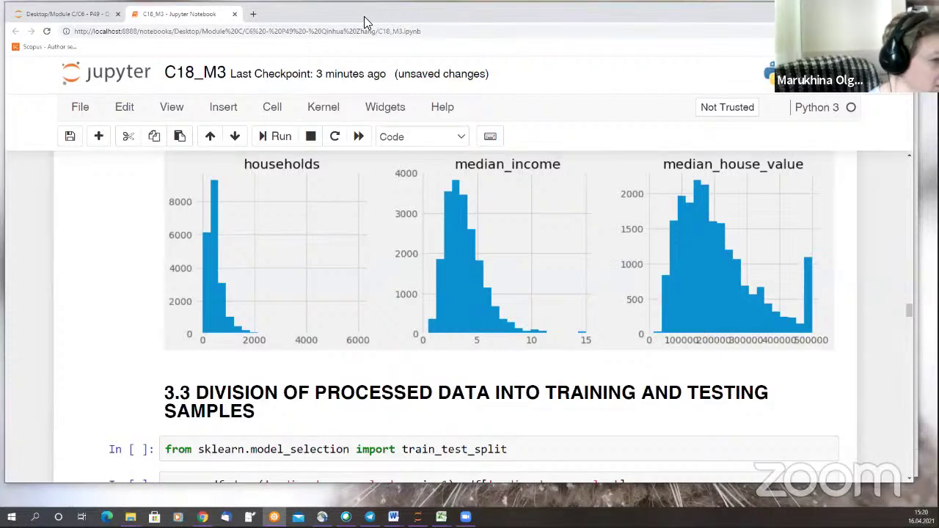
key(alt+Tab)
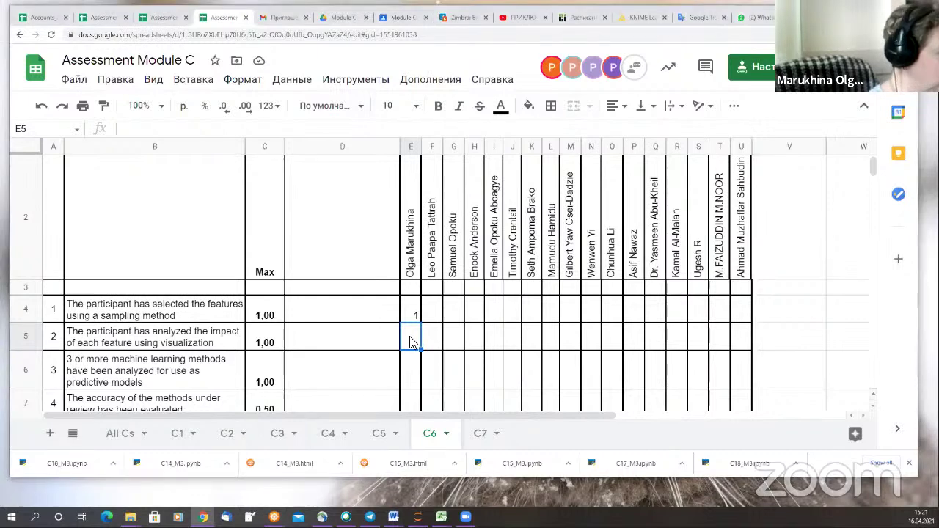
text(1)
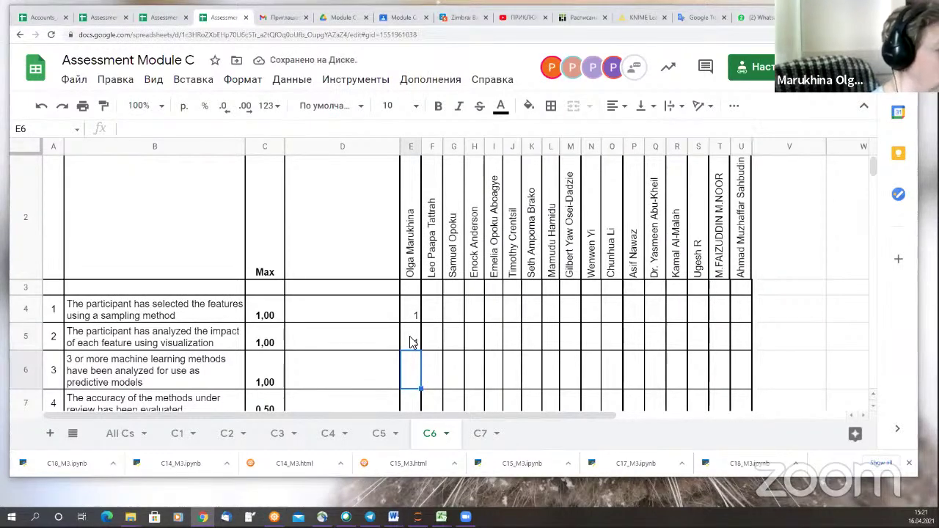
Re-enter 1 in cell E5 of the C6 sheet for the feature visualization criterion, and bring the remaining criteria into view.
click(411, 343)
text(1)
key(Return)
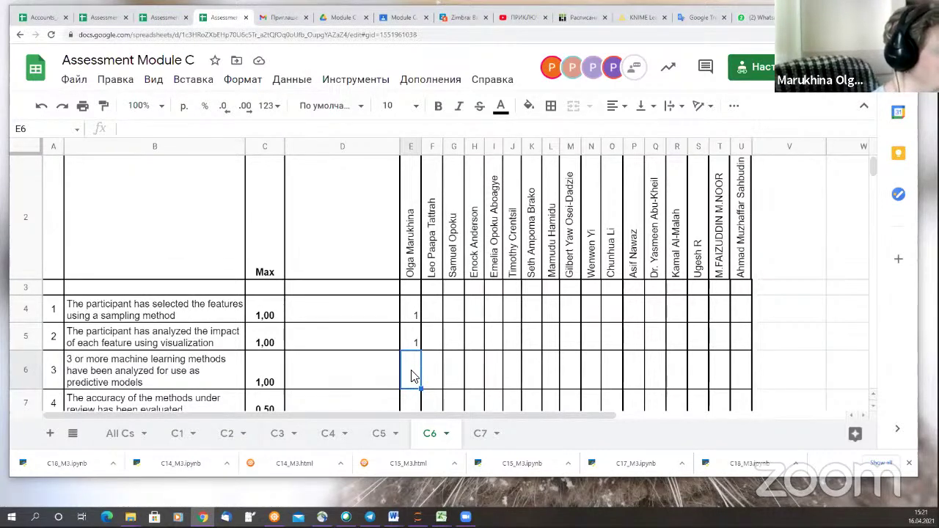
scroll(418, 337, down, 2)
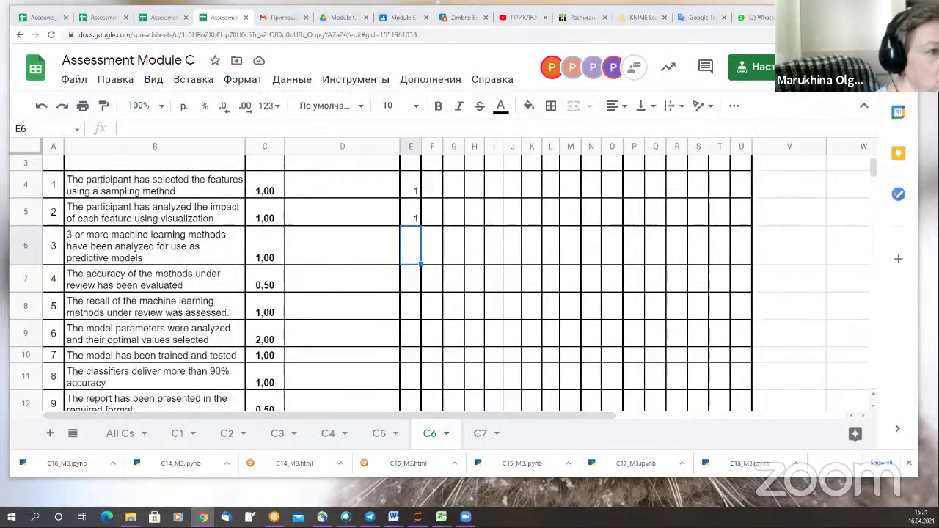
Return to the C18_M3 notebook and examine its missing-value check, descriptive statistics, dropped column, correlation heatmap and train/test split.
key(alt+Tab)
scroll(549, 220, down, 4)
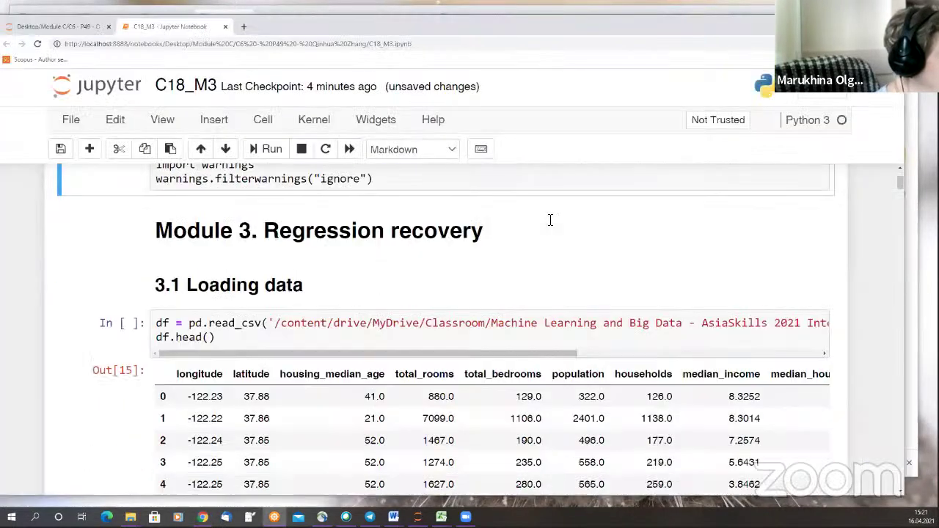
scroll(550, 220, down, 10)
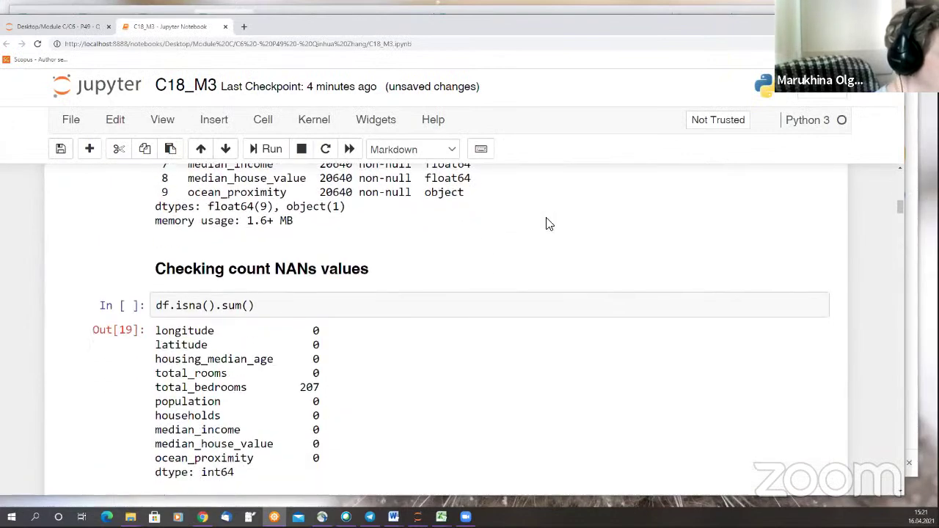
scroll(549, 223, down, 10)
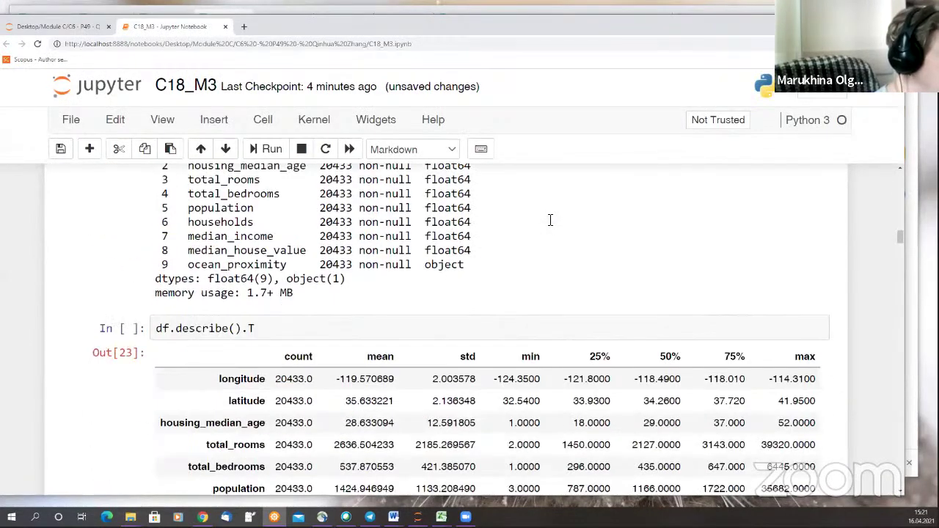
scroll(549, 224, down, 3)
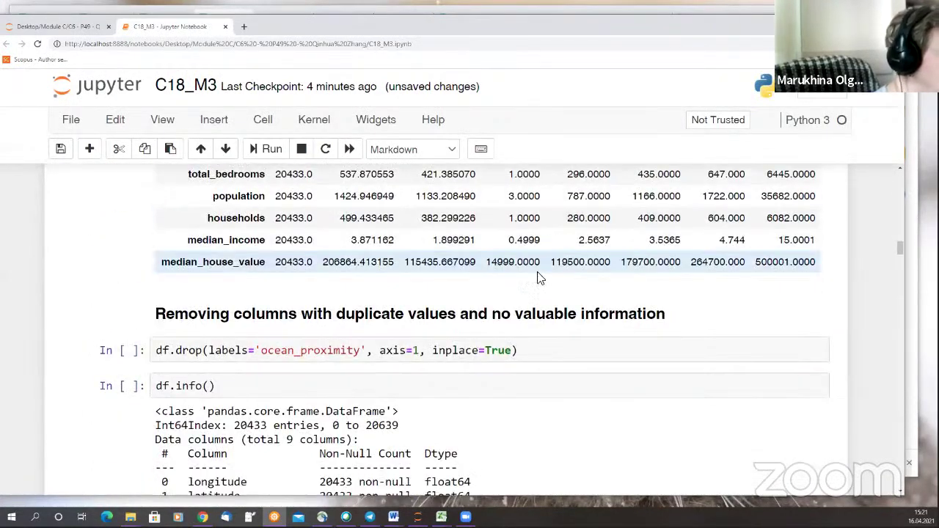
scroll(504, 294, down, 1)
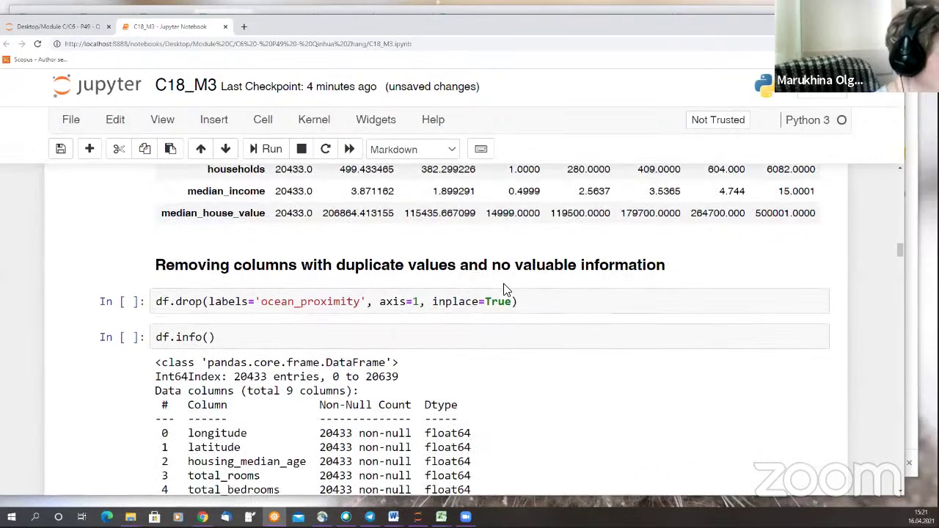
scroll(504, 289, down, 15)
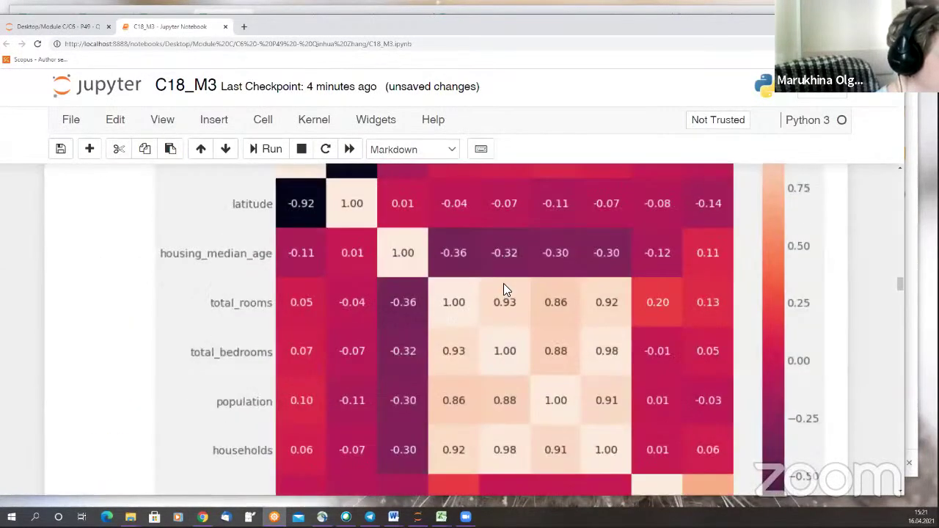
scroll(503, 288, down, 20)
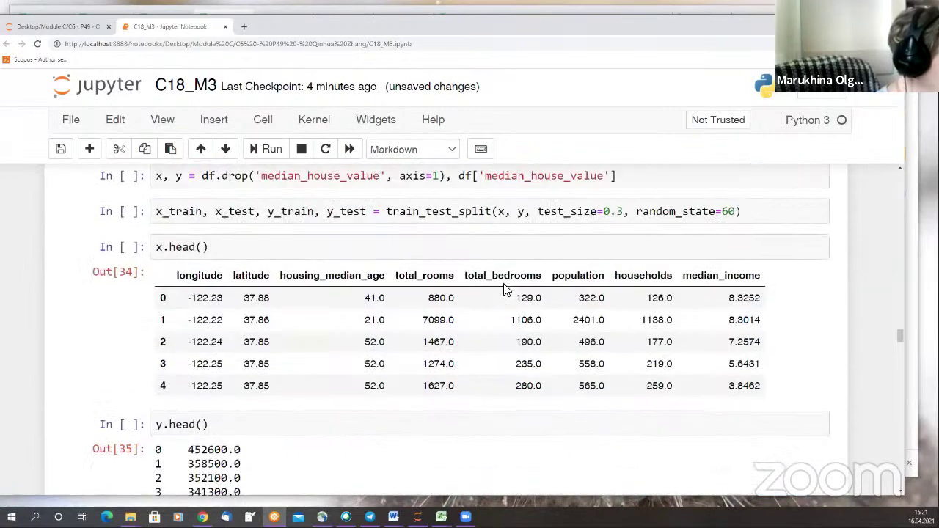
scroll(504, 285, up, 2)
scroll(505, 285, down, 8)
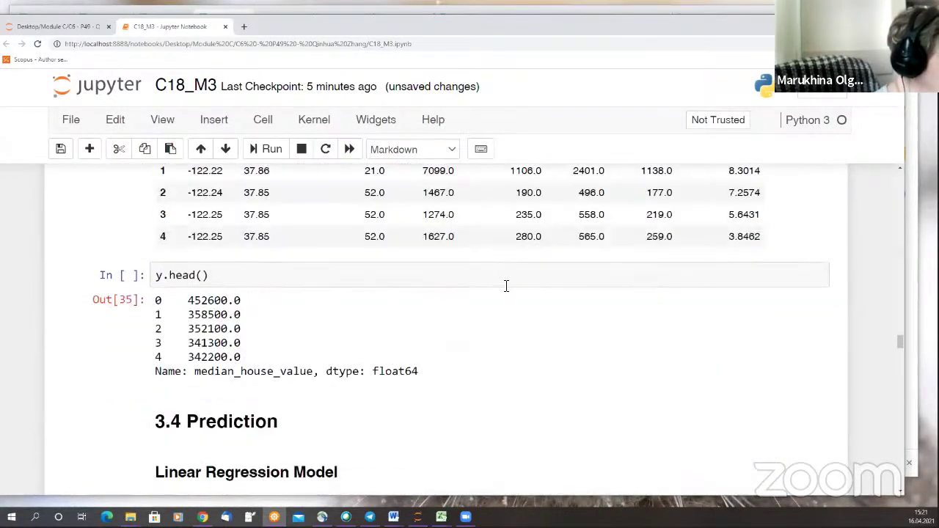
Examine section 3.4 Prediction for the machine learning methods used, from linear regression through to the neural network.
scroll(506, 286, down, 10)
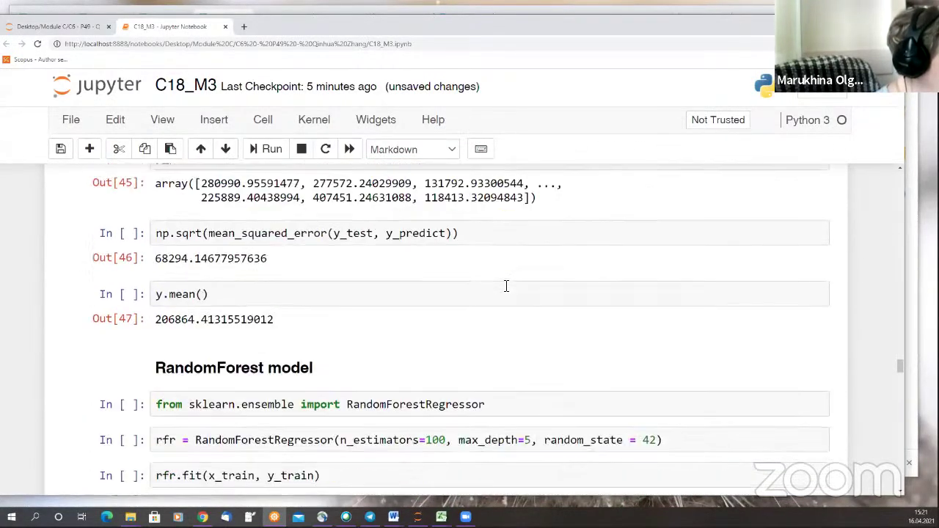
scroll(507, 286, down, 7)
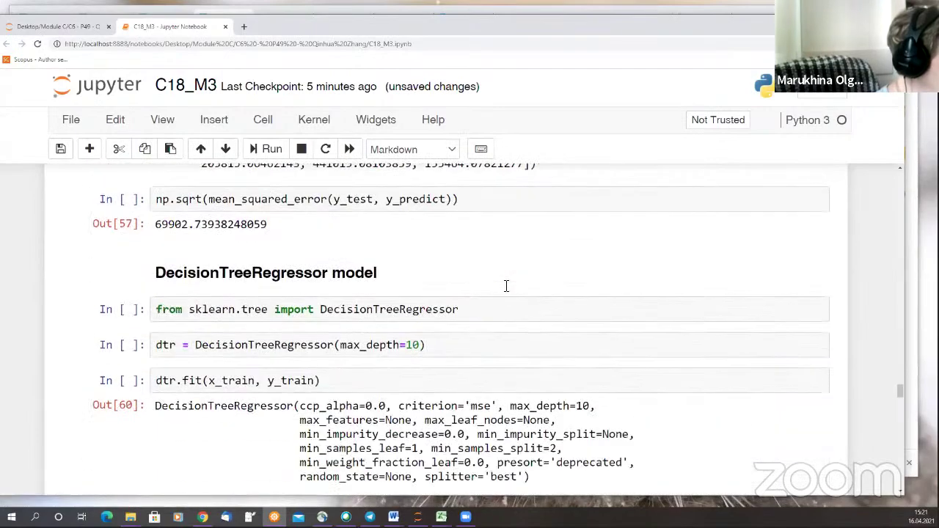
scroll(507, 286, down, 12)
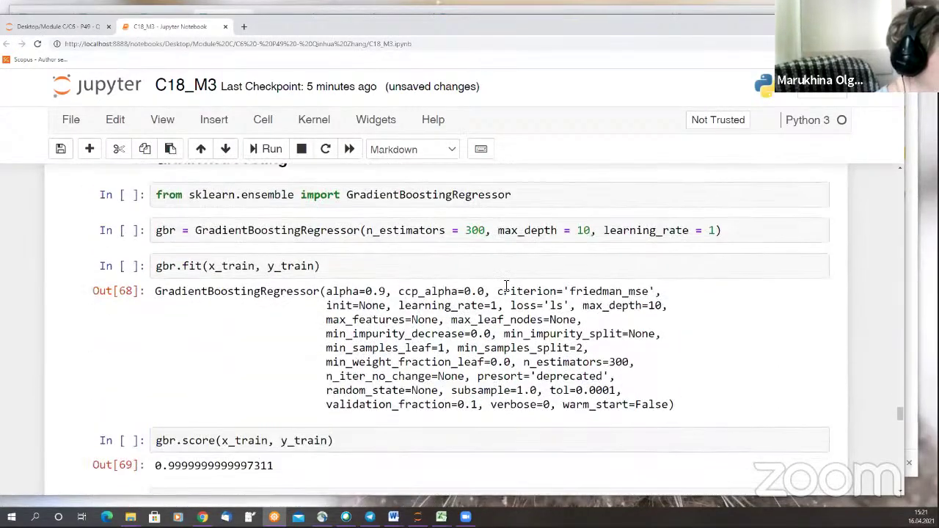
scroll(507, 286, down, 10)
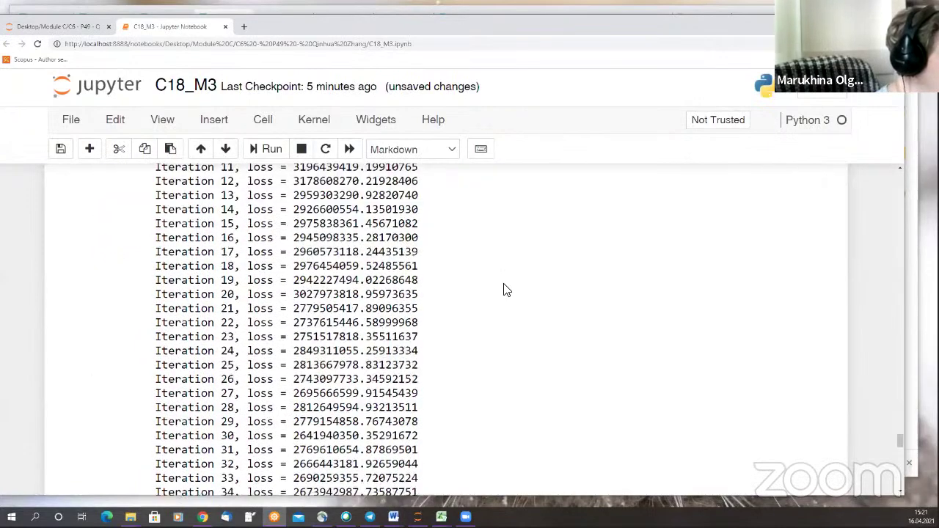
scroll(505, 289, down, 8)
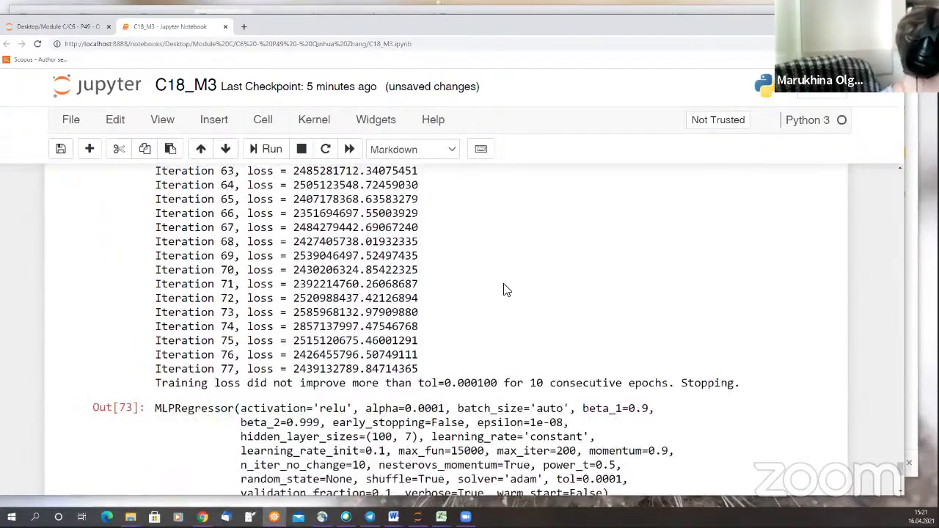
scroll(504, 289, down, 1)
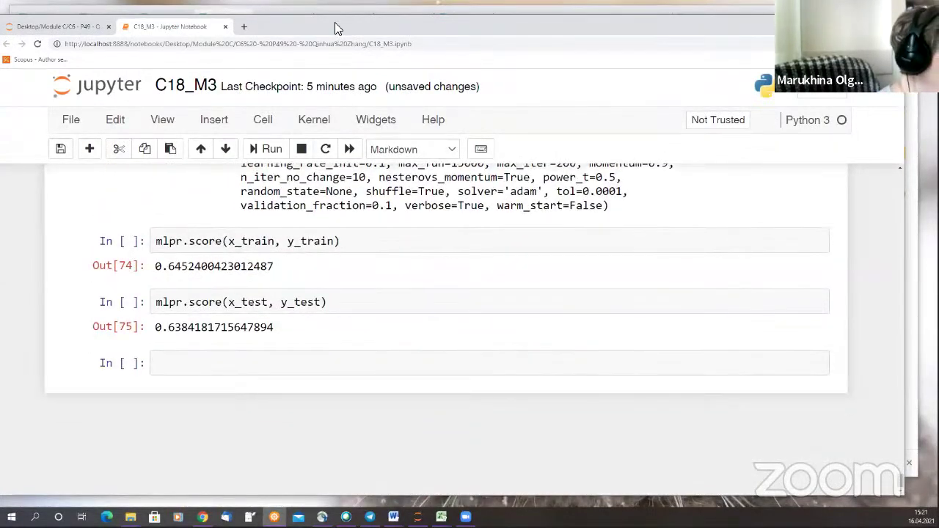
Enter a score of 1 in cell E6 of the C6 assessment sheet for analyzing three or more machine learning methods.
key(alt+Tab)
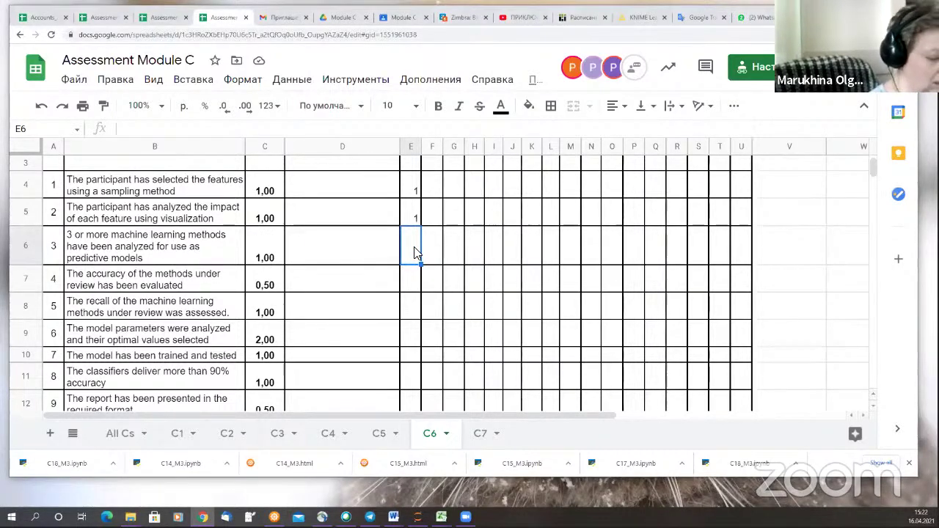
text(1)
key(Return)
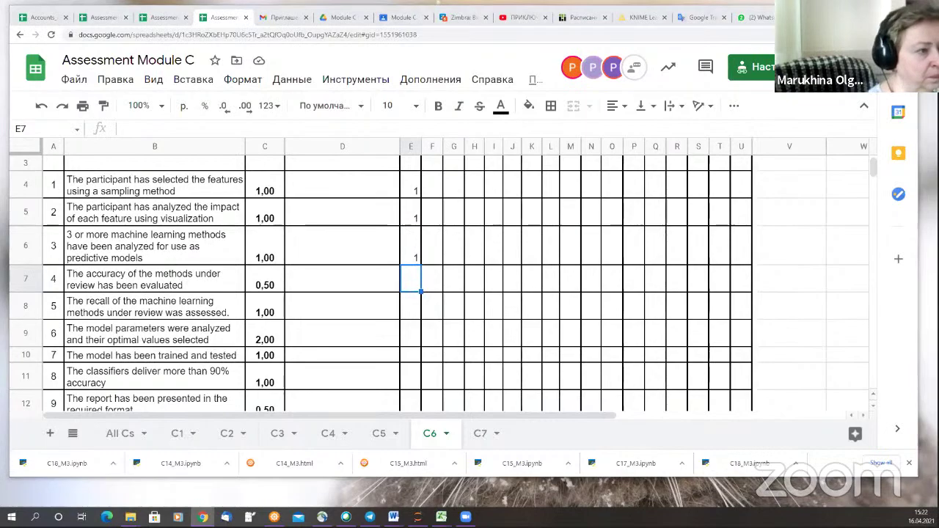
Go back through the C18_M3 notebook and check each model for train and test scores and mean squared error, ending with MLPRegressor.
key(alt+Tab)
scroll(579, 219, down, 15)
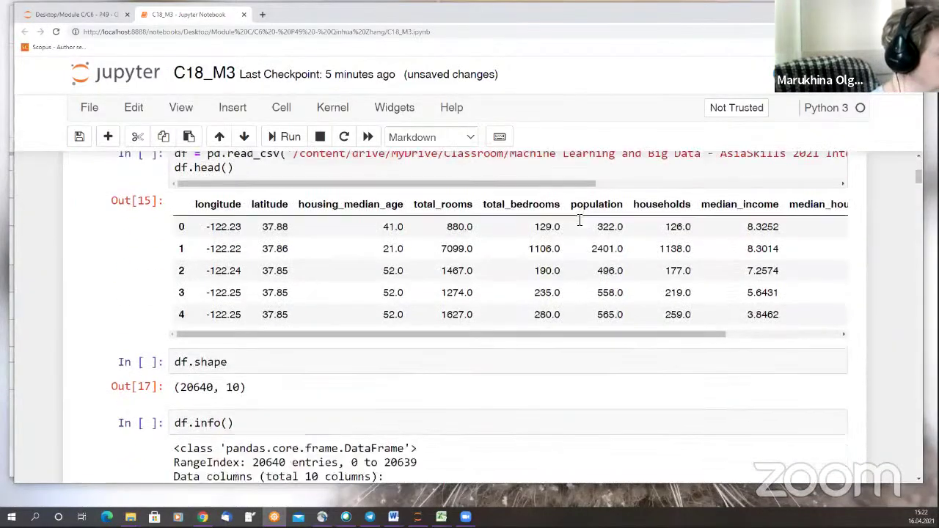
scroll(579, 220, down, 15)
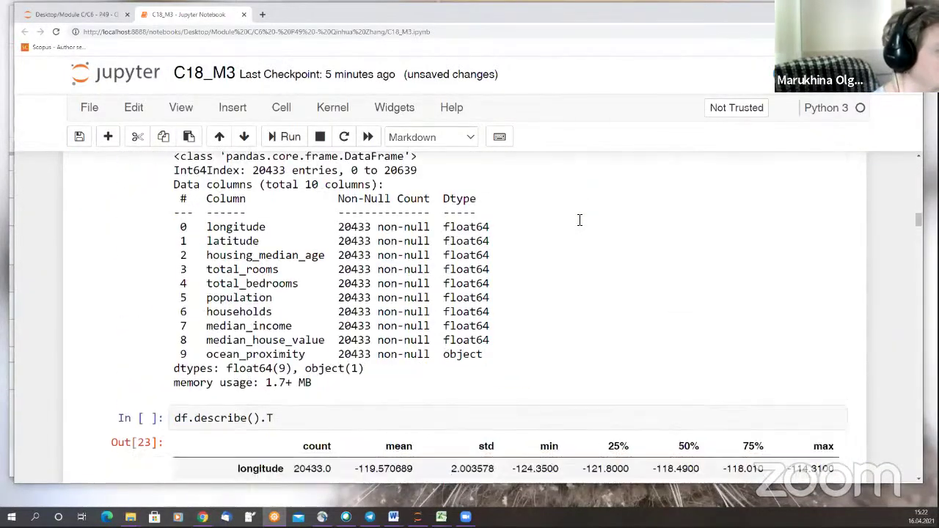
scroll(579, 220, down, 15)
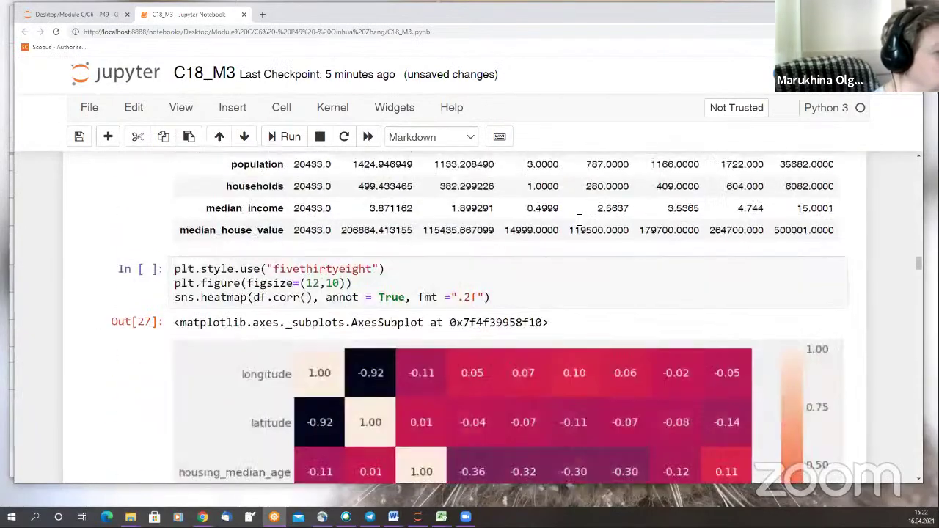
scroll(579, 220, down, 15)
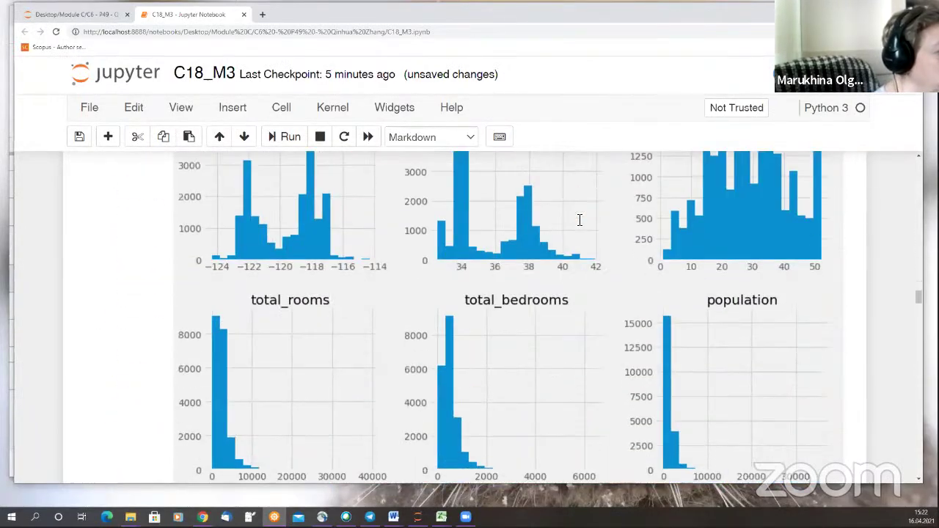
scroll(579, 220, down, 15)
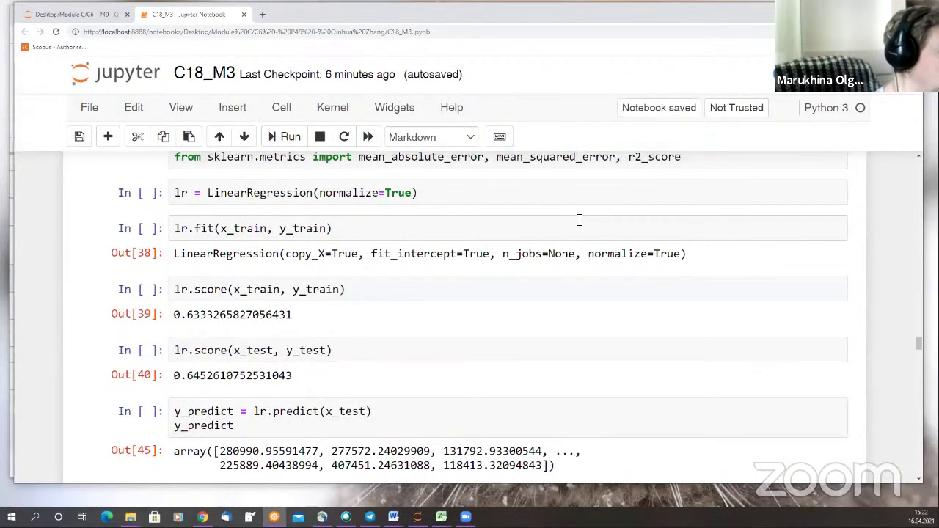
scroll(579, 221, down, 3)
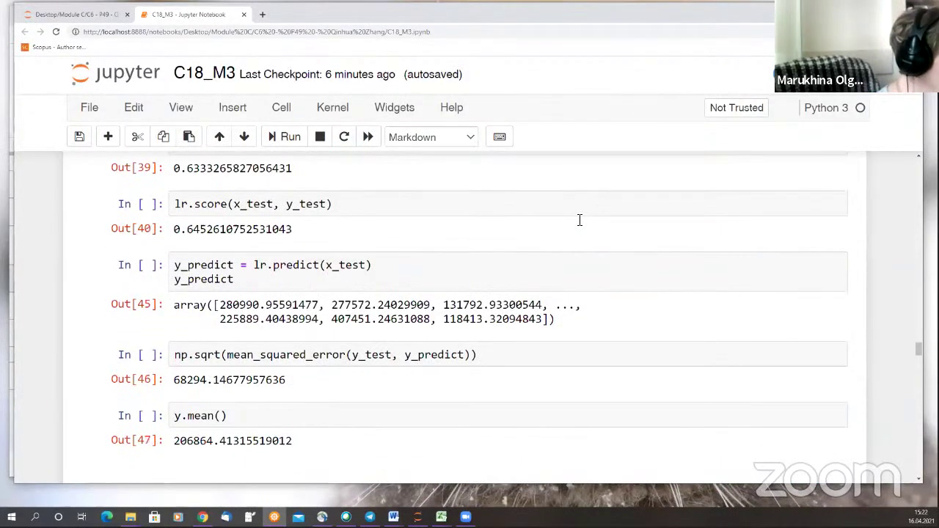
scroll(579, 220, down, 7)
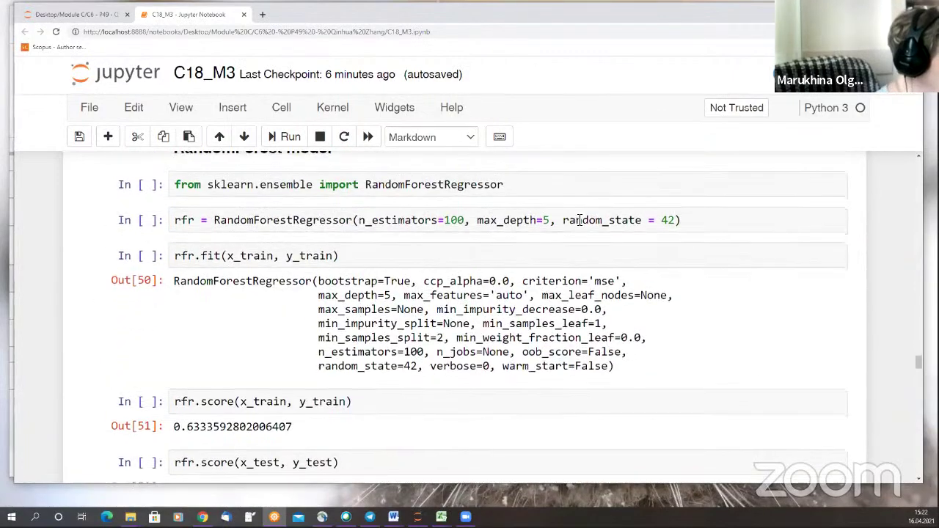
scroll(579, 220, down, 20)
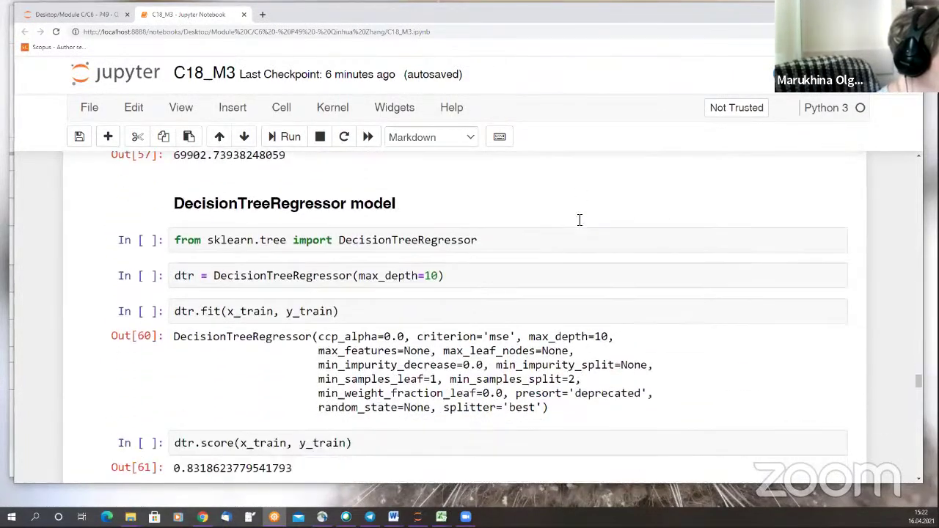
scroll(579, 220, down, 20)
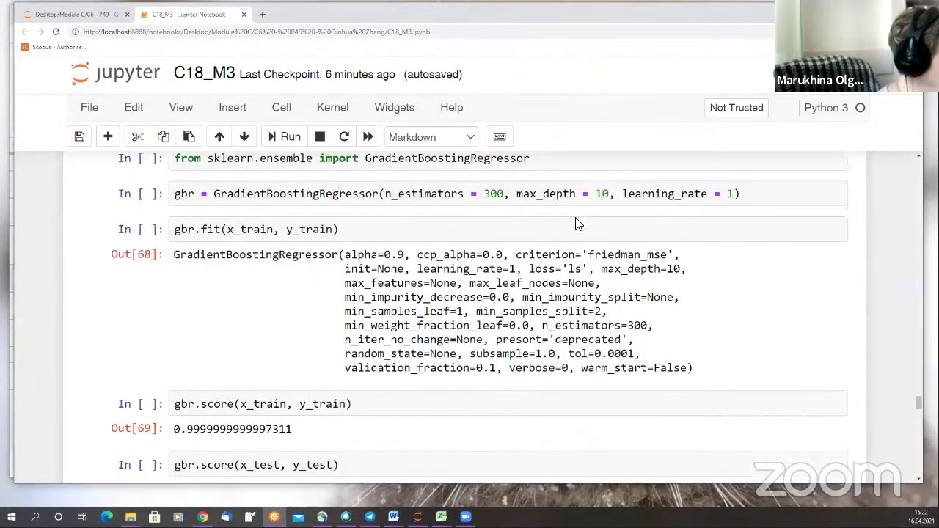
scroll(578, 222, up, 8)
scroll(579, 222, down, 16)
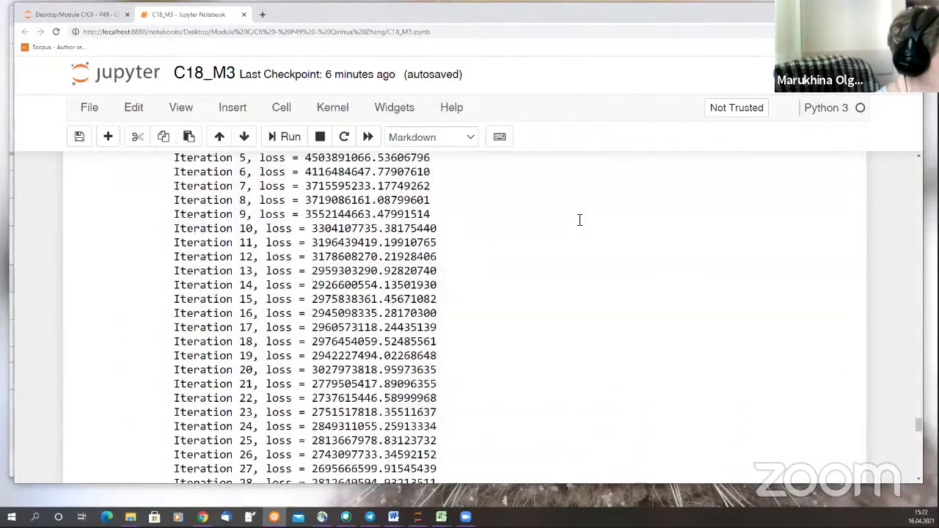
scroll(579, 220, down, 4)
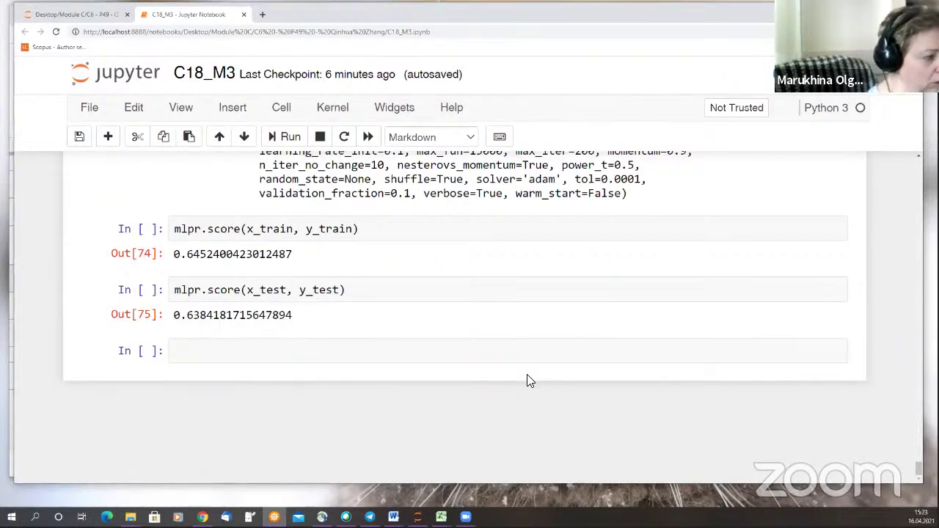
Re-examine the parameters and scores of the decision tree and gradient boosting models, and the neural network's setup.
scroll(490, 380, up, 10)
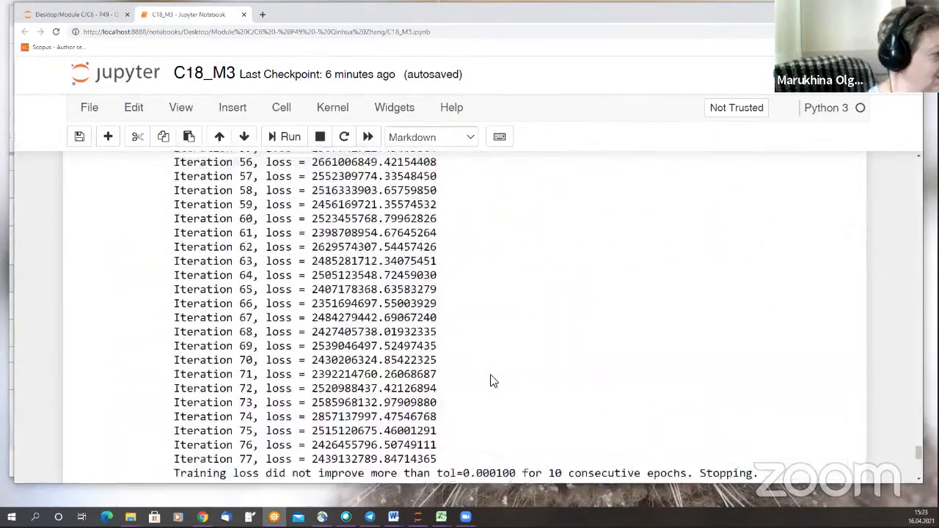
scroll(491, 380, up, 15)
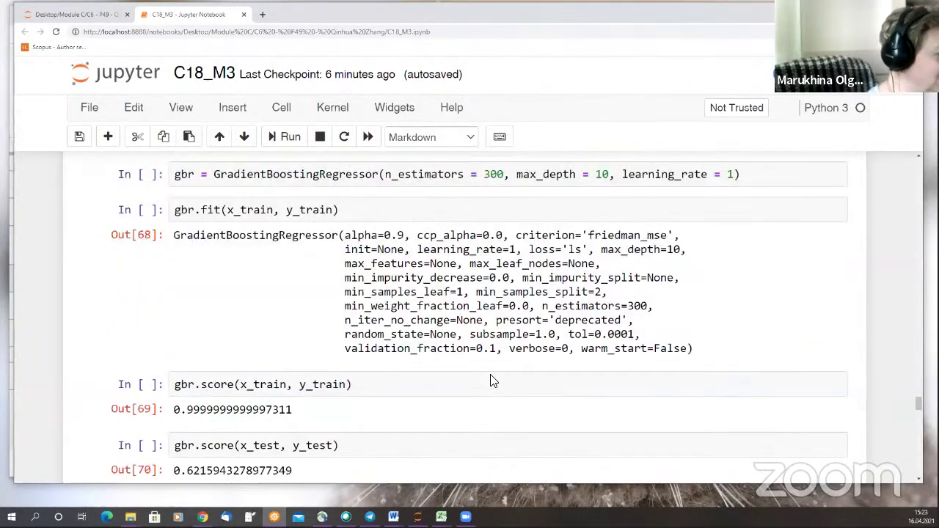
scroll(491, 380, up, 6)
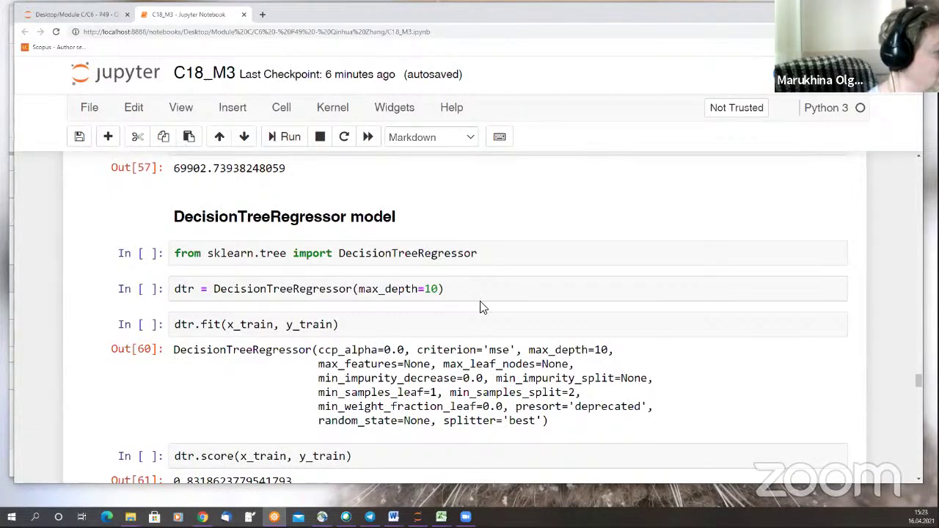
scroll(480, 307, down, 3)
scroll(474, 315, down, 3)
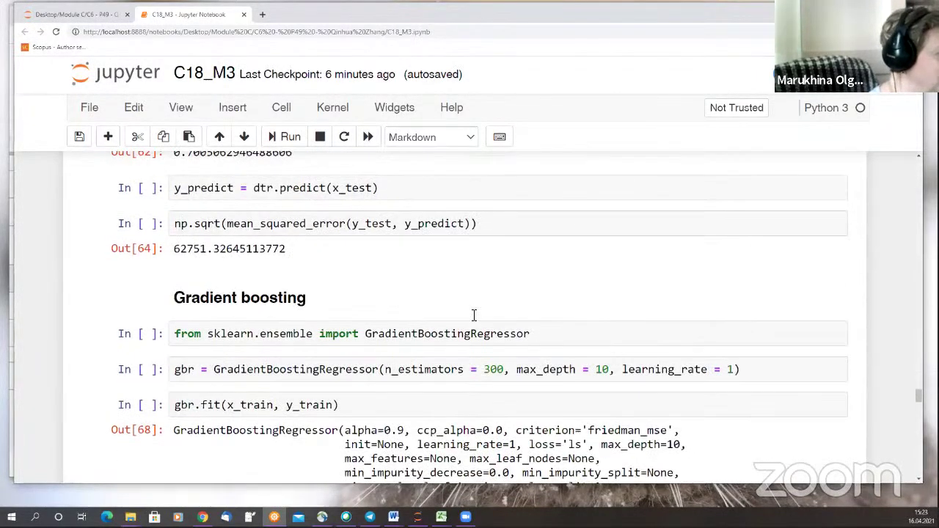
scroll(473, 318, down, 3)
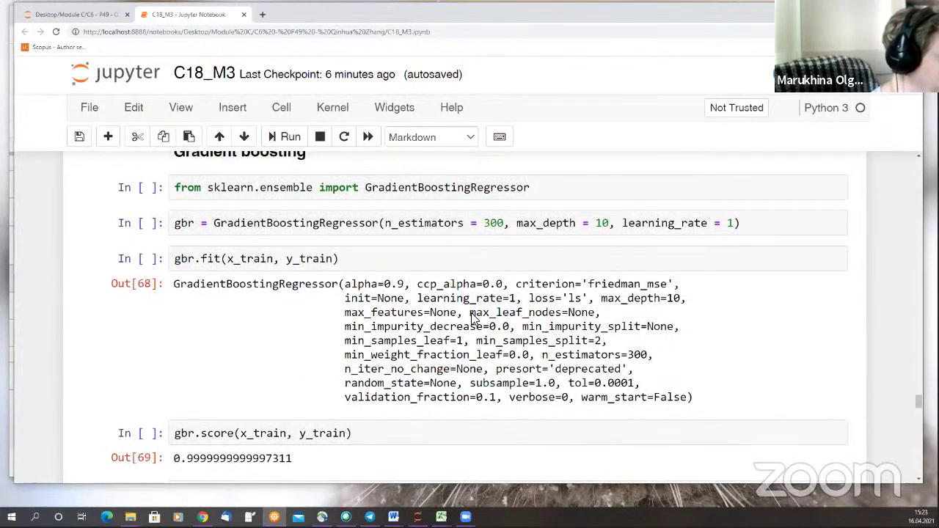
scroll(323, 257, down, 5)
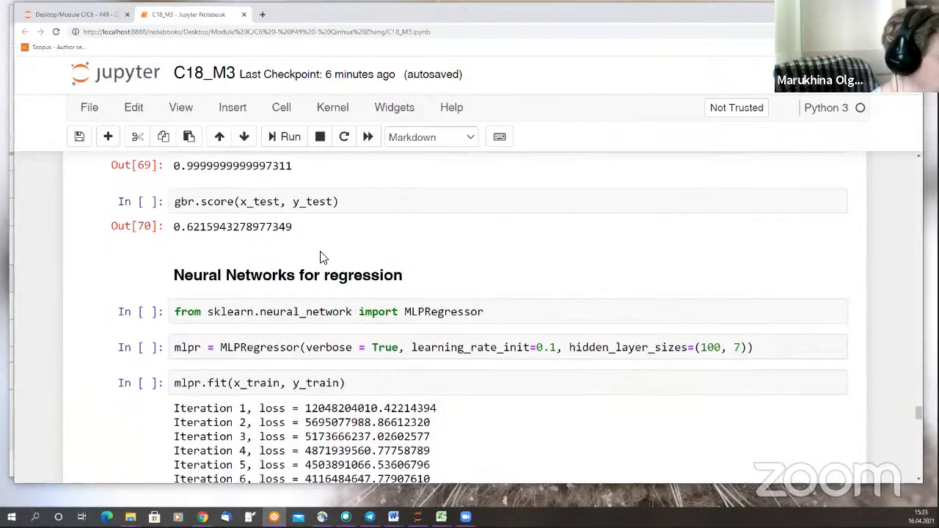
Score the C6 submission 0,5 in E7 for evaluating the methods' accuracy and 0 in E8 for assessing their recall.
scroll(338, 253, down, 3)
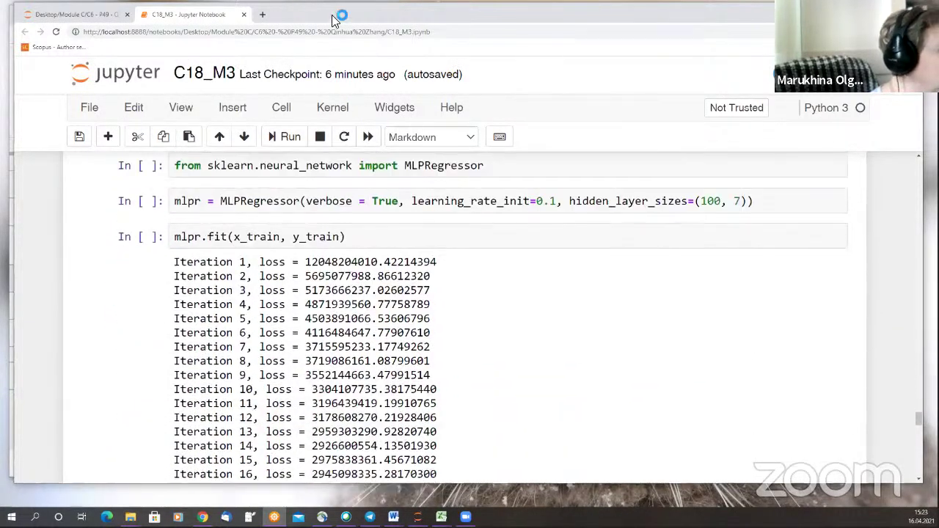
key(alt+Tab)
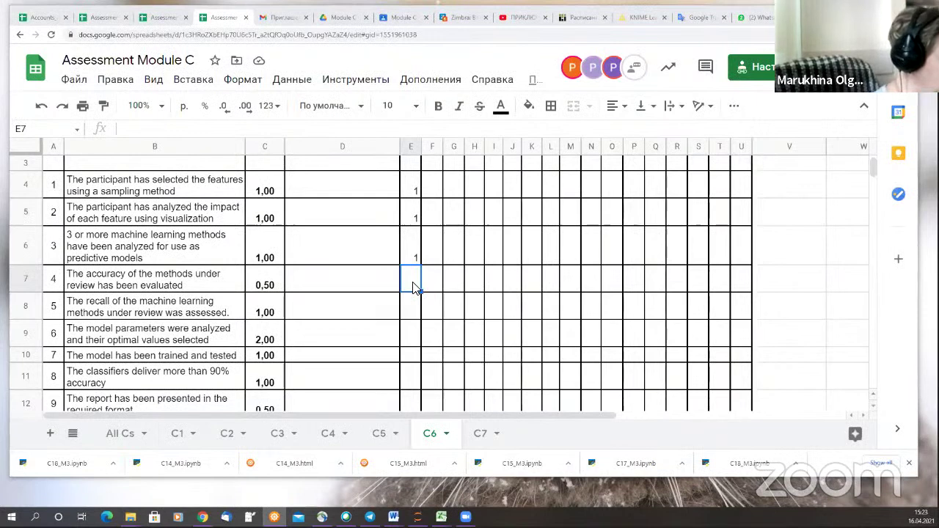
text(0,5)
key(Return)
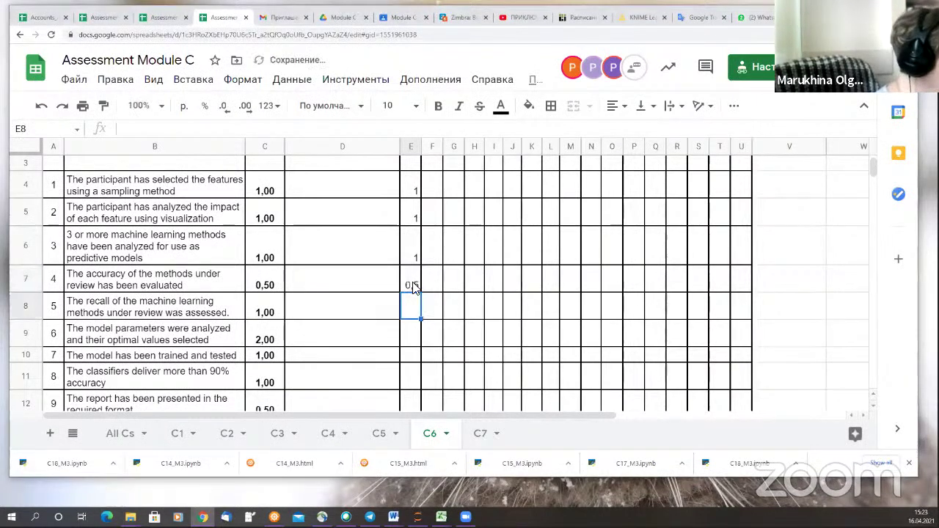
text(0)
key(Return)
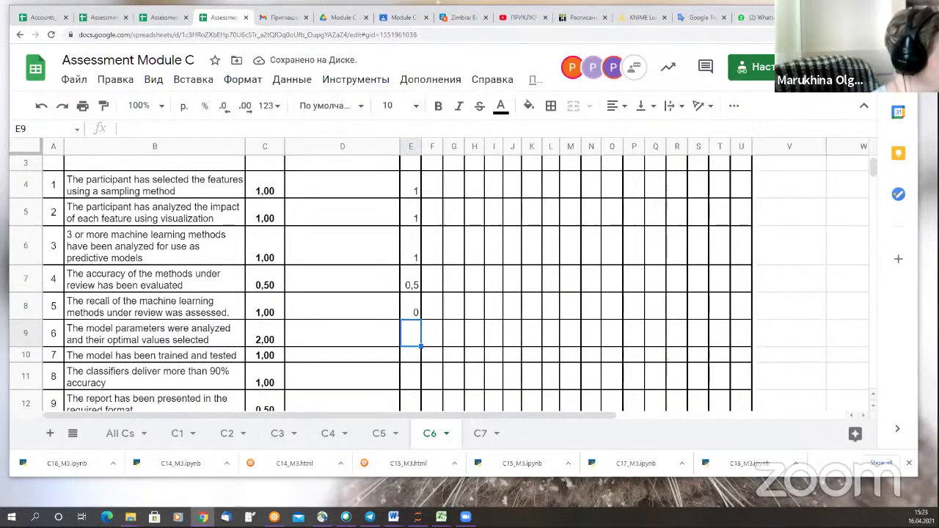
Review the C18_M3 notebook's regression models again, checking whether parameters were analyzed and optimal values selected, from linear regression to MLPRegressor.
key(alt+Tab)
scroll(413, 210, down, 15)
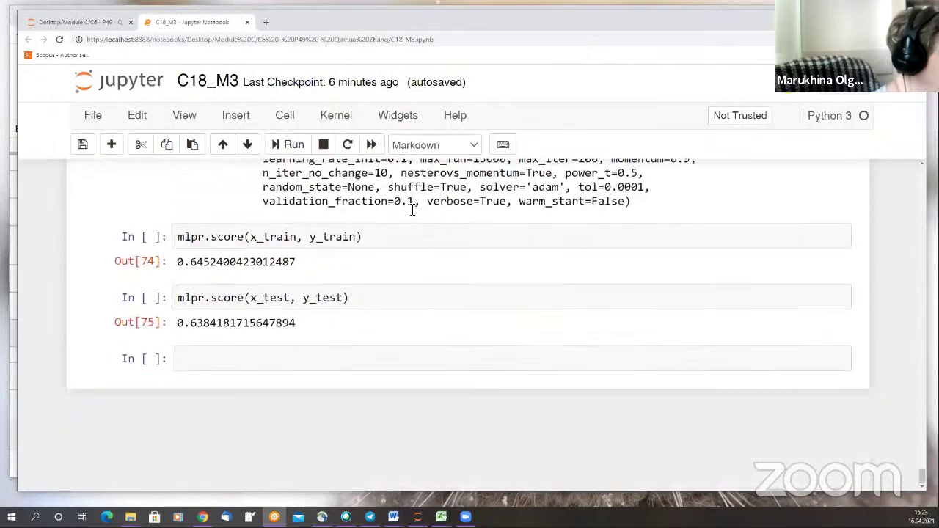
scroll(413, 210, up, 7)
scroll(413, 211, down, 6)
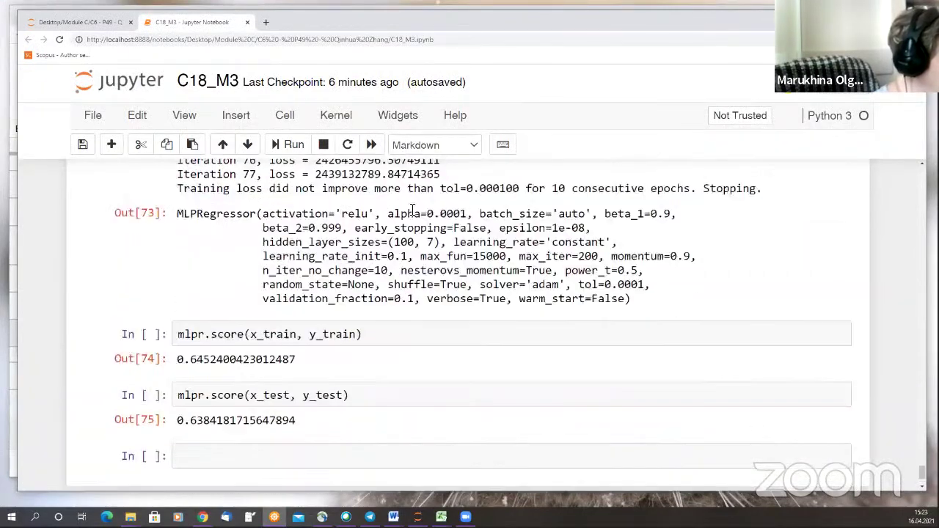
scroll(412, 210, up, 15)
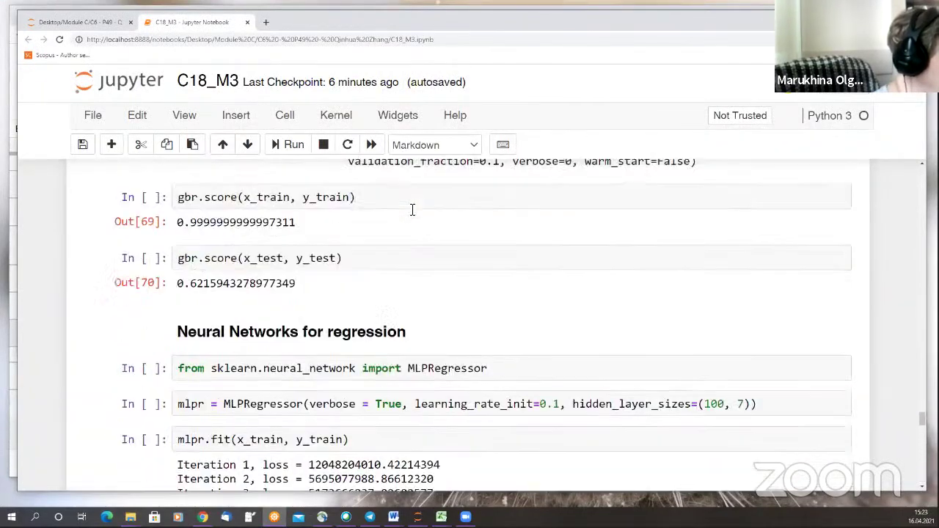
scroll(412, 210, up, 5)
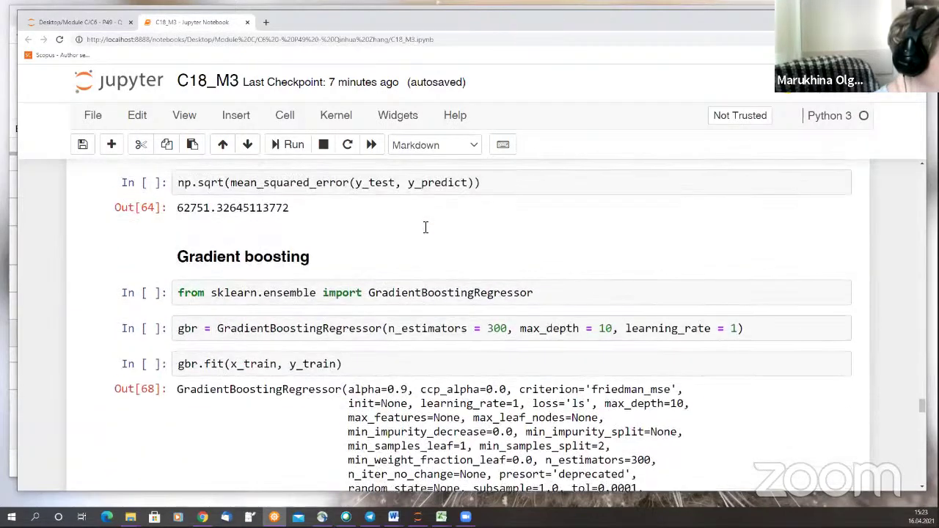
scroll(424, 232, up, 15)
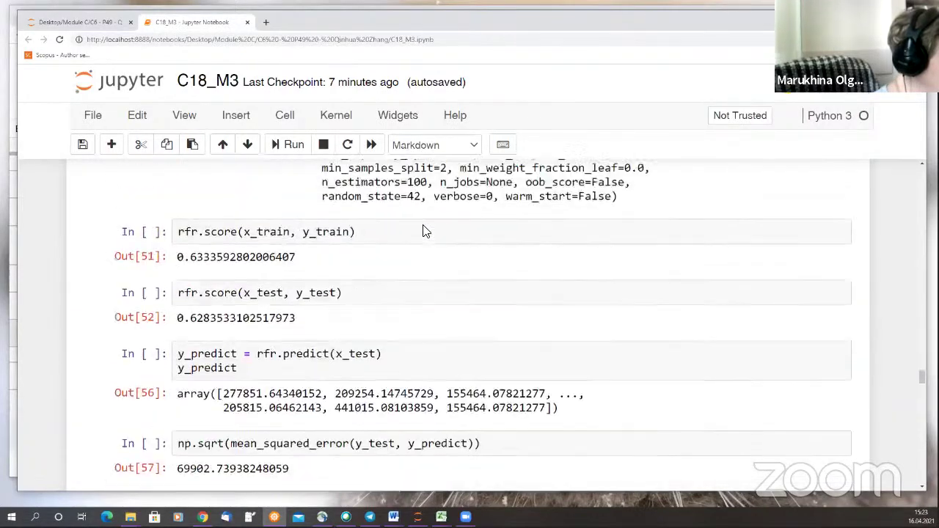
scroll(424, 232, up, 20)
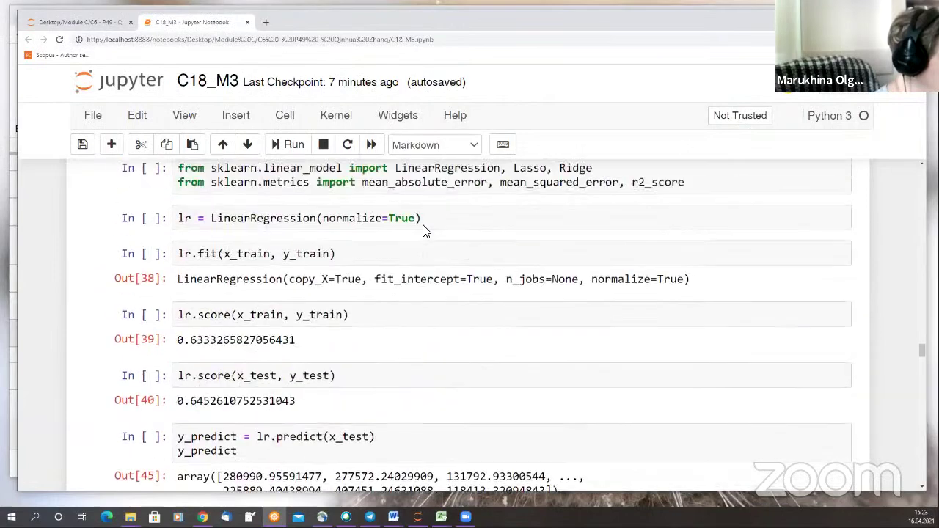
scroll(425, 232, up, 10)
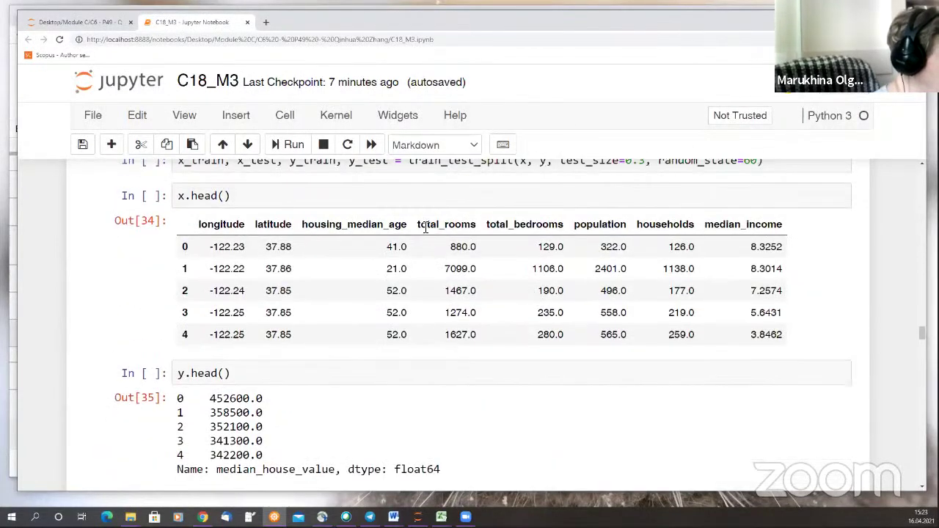
scroll(424, 232, up, 12)
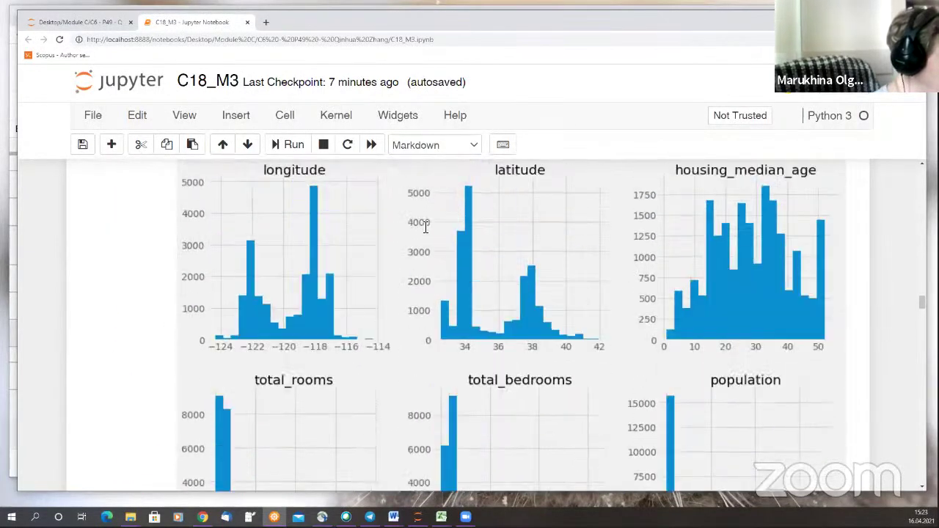
scroll(834, 205, down, 8)
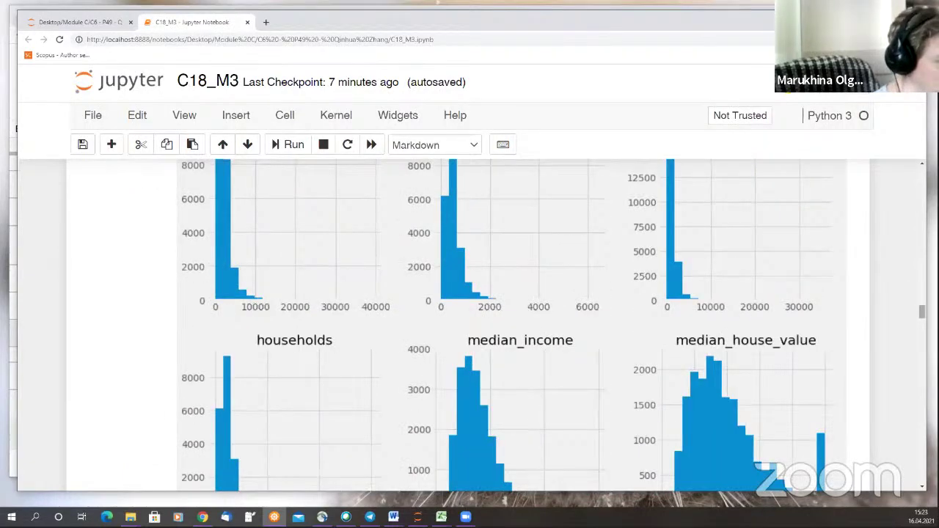
scroll(910, 410, down, 20)
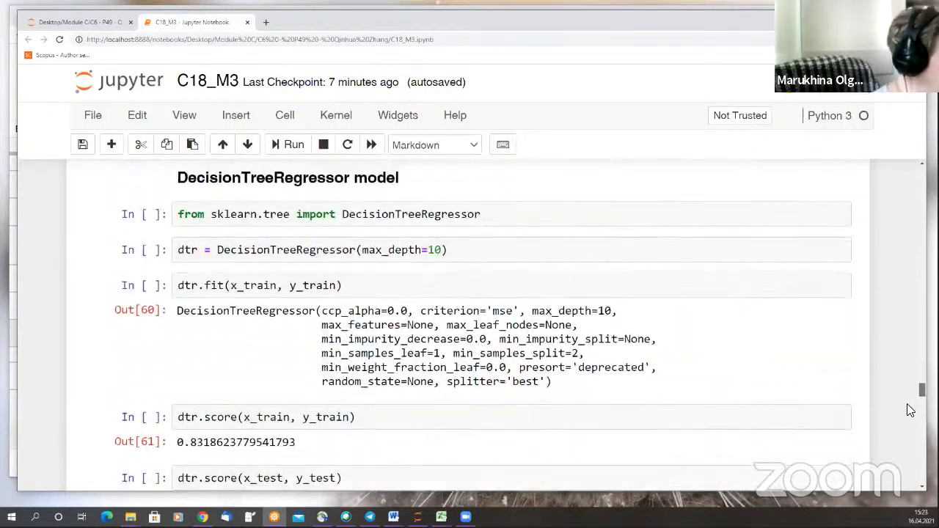
scroll(910, 410, down, 20)
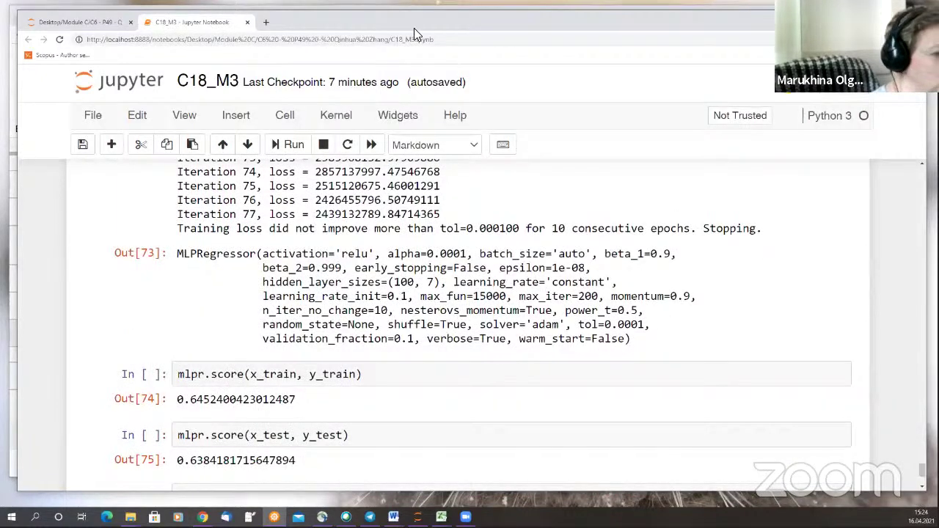
Enter a score of 0 in cell E9 of the C6 sheet for analyzing model parameters and selecting optimal values.
key(alt+Tab)
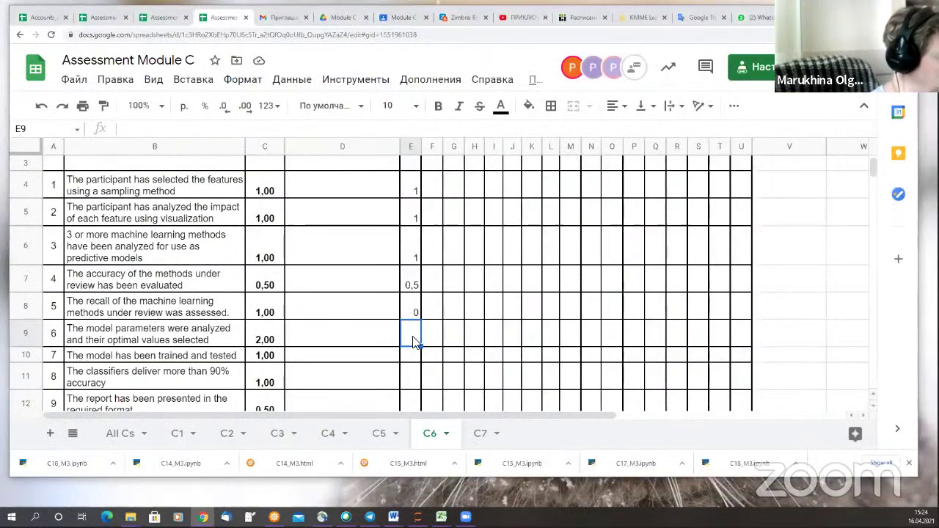
text(1)
key(Return)
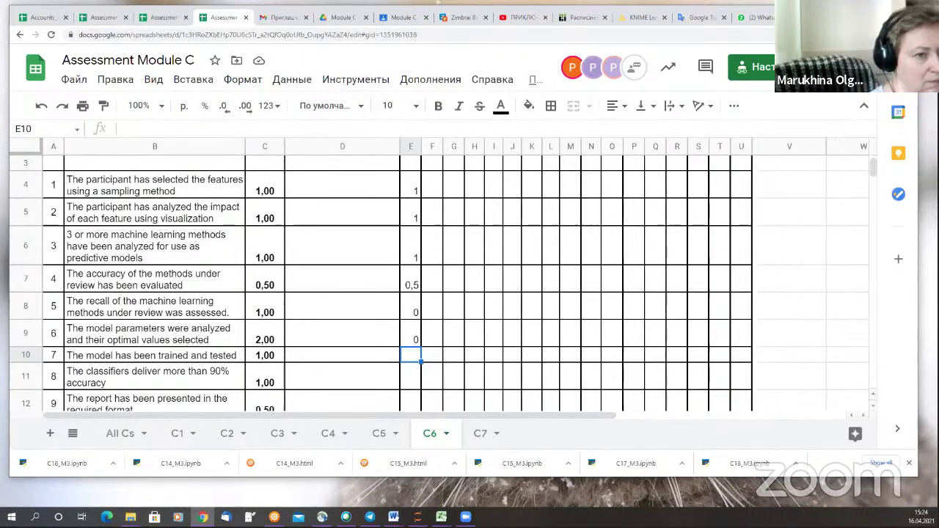
Recheck the train and test scores of the decision tree and gradient boosting models, and score model training and testing 1 in E10.
key(alt+Tab)
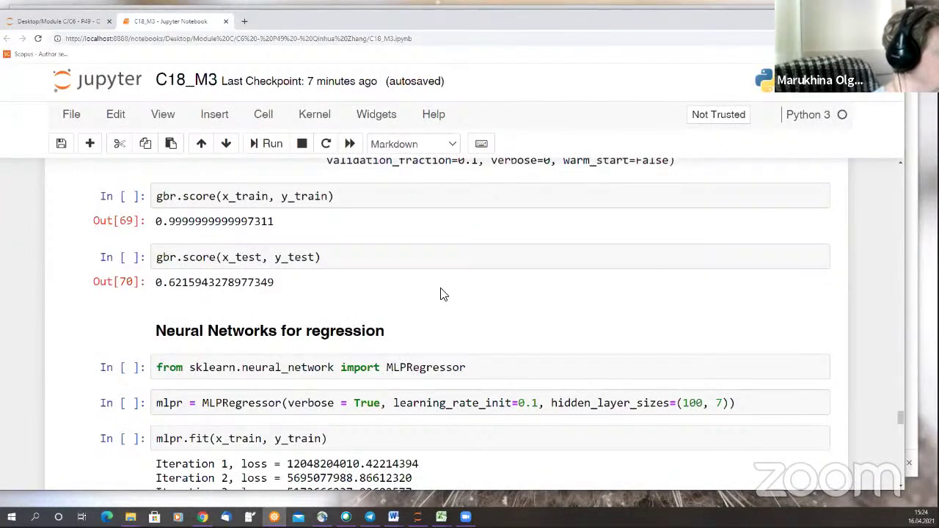
scroll(441, 294, up, 3)
scroll(445, 290, up, 3)
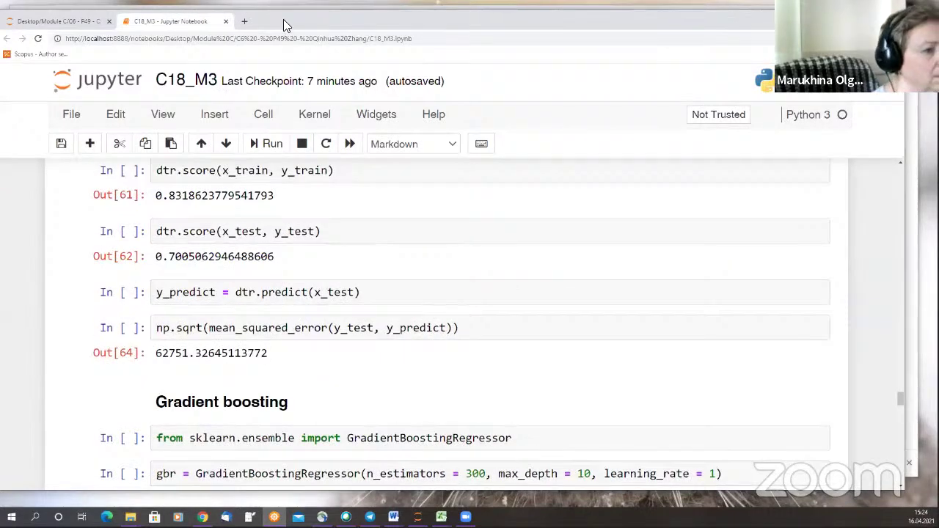
key(alt+Tab)
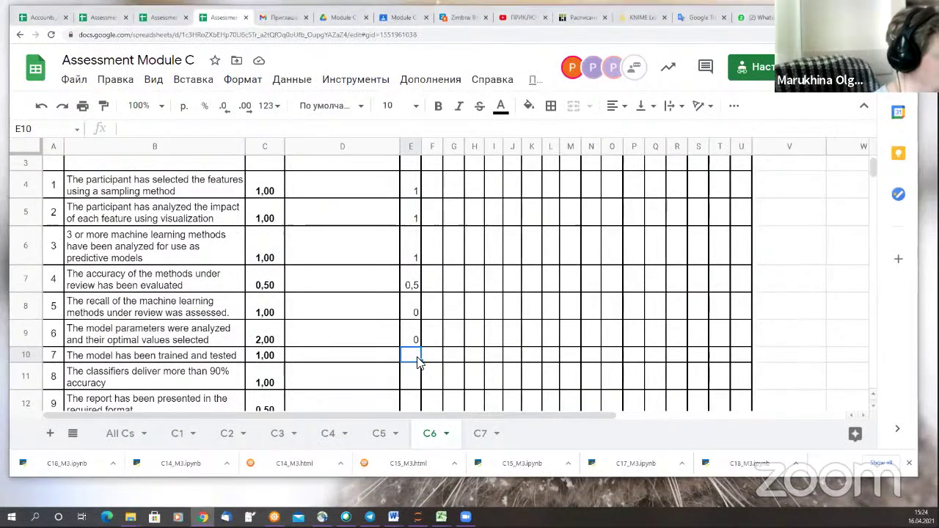
text(1)
key(Return)
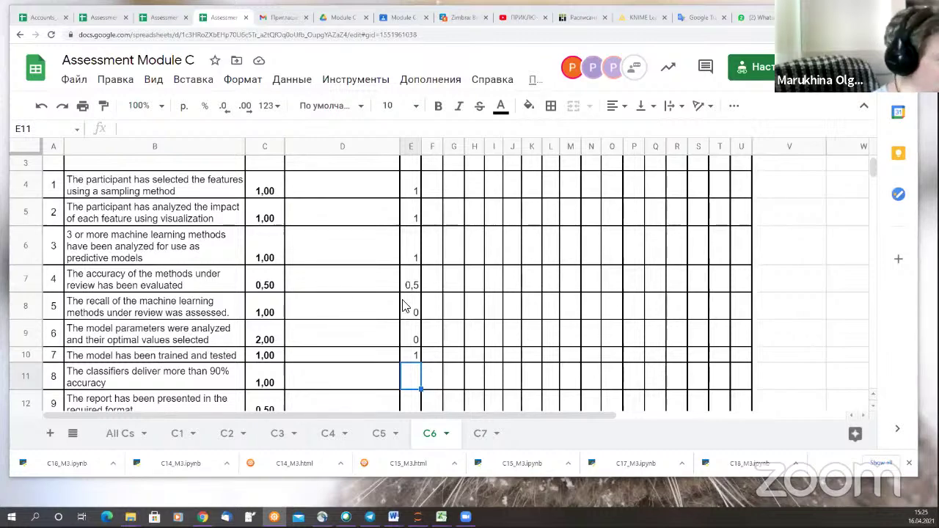
Score the over-90% classifier accuracy criterion 0 in E11 and the required report format 0,5 in E12.
scroll(383, 343, down, 3)
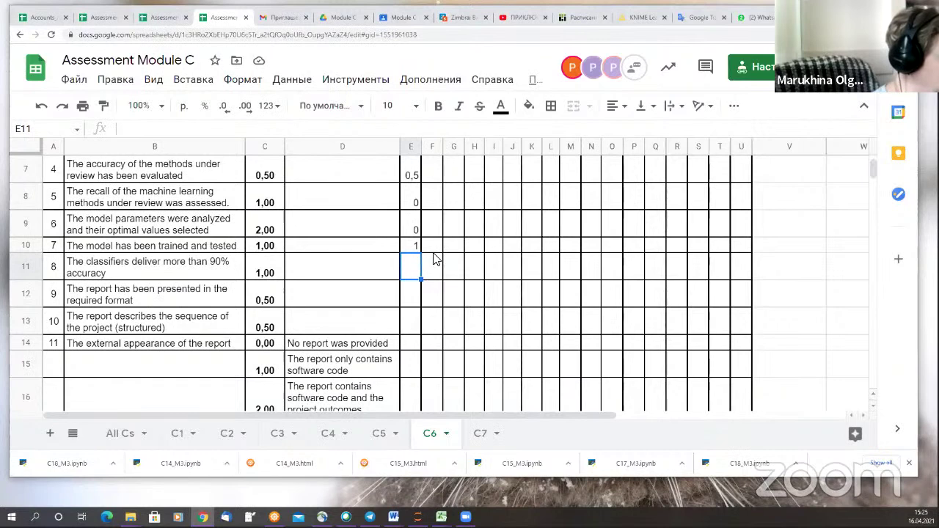
text(0)
key(Return)
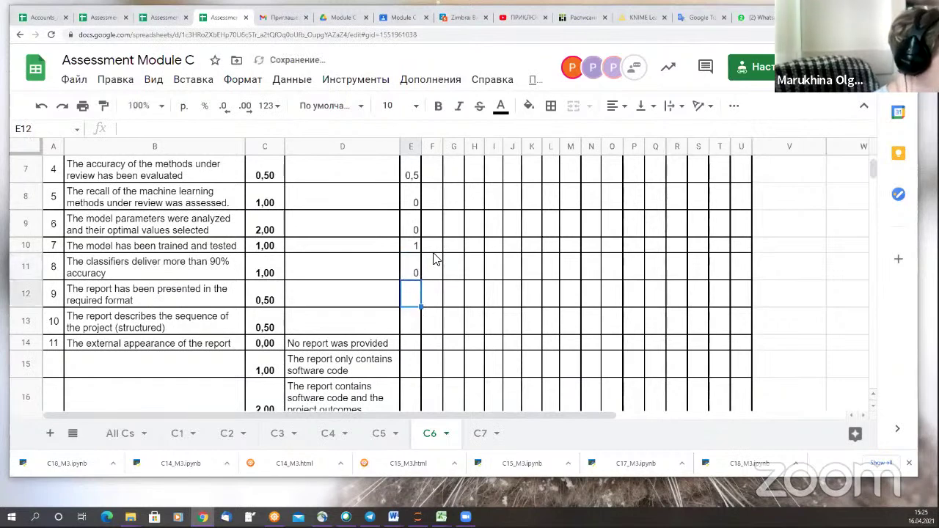
text(0)
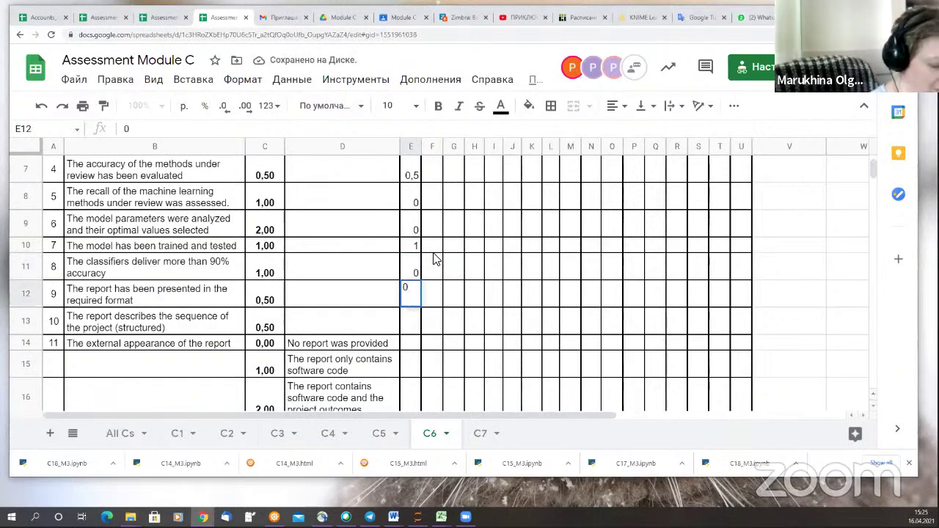
text(,5)
key(Return)
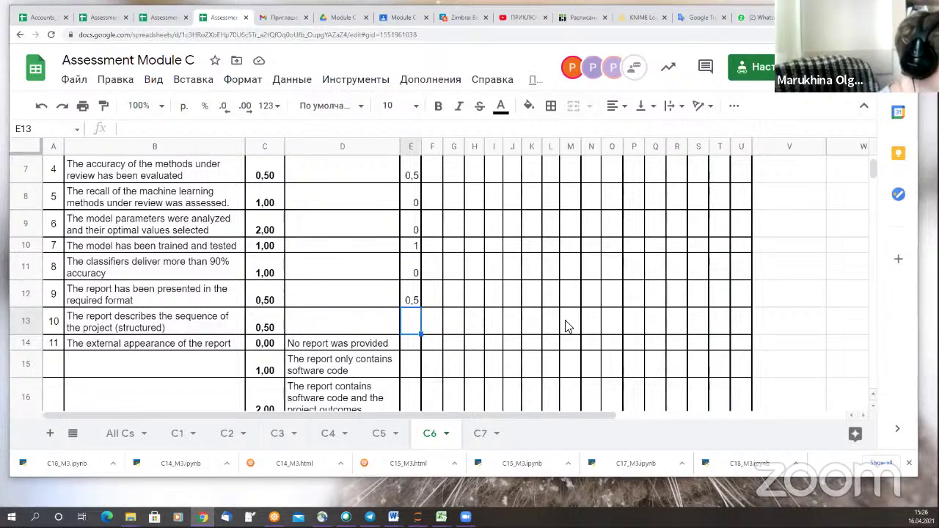
click(413, 270)
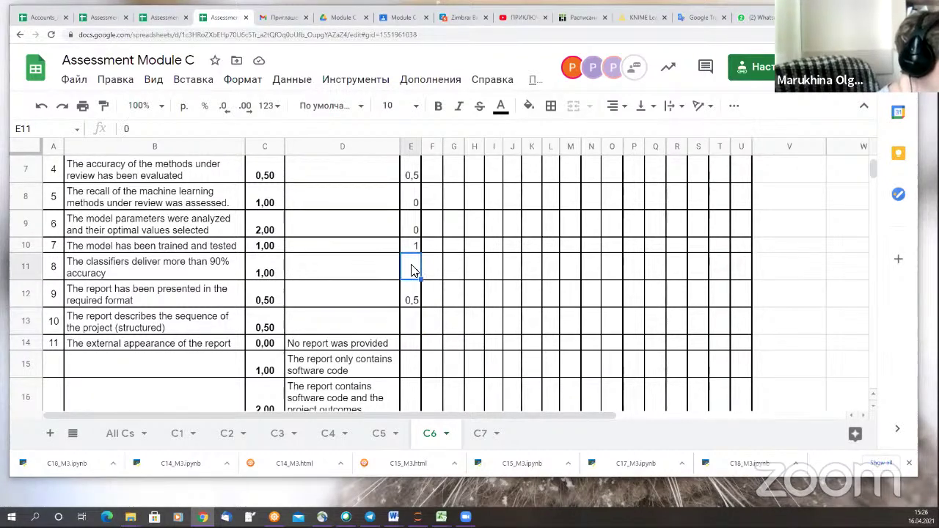
text(0)
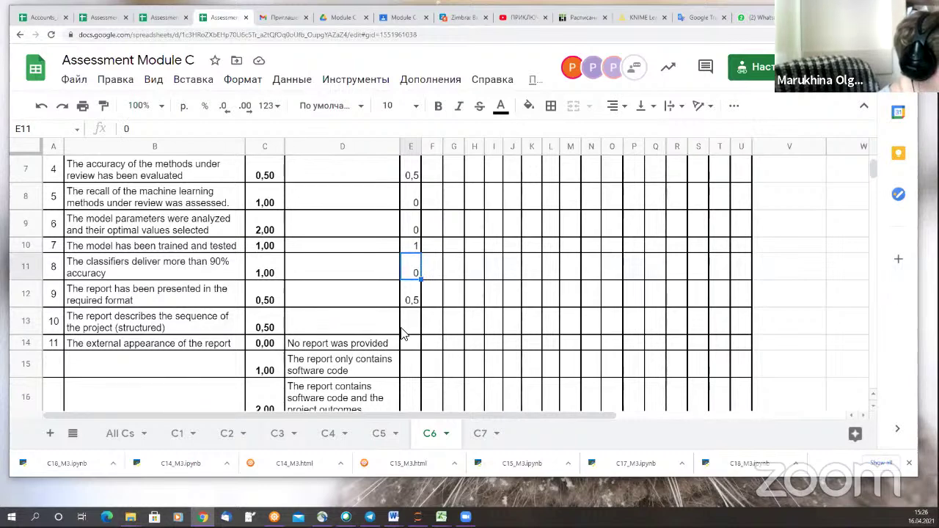
Score the structured project sequence 0,5 in E13 and the report appearance 1 in E15 for containing only software code.
click(403, 328)
text(0,5)
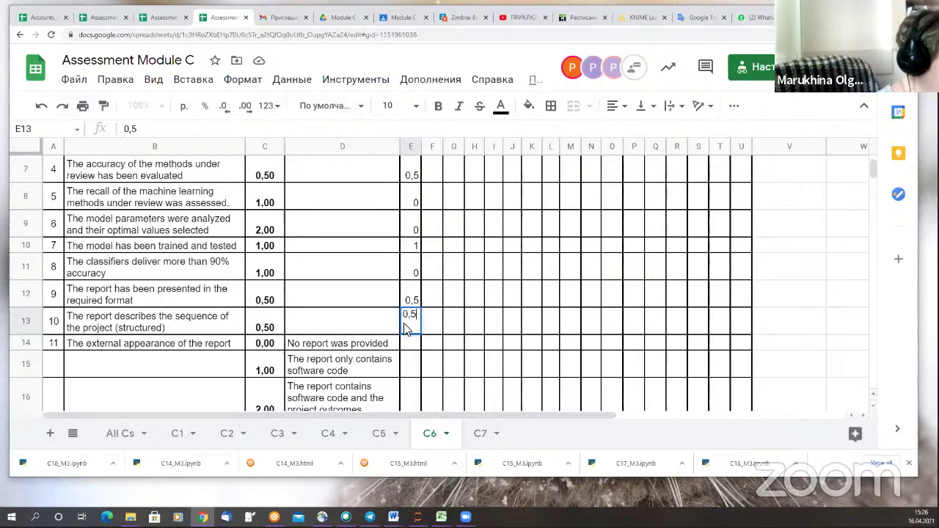
key(Return)
key(Return)
text(1)
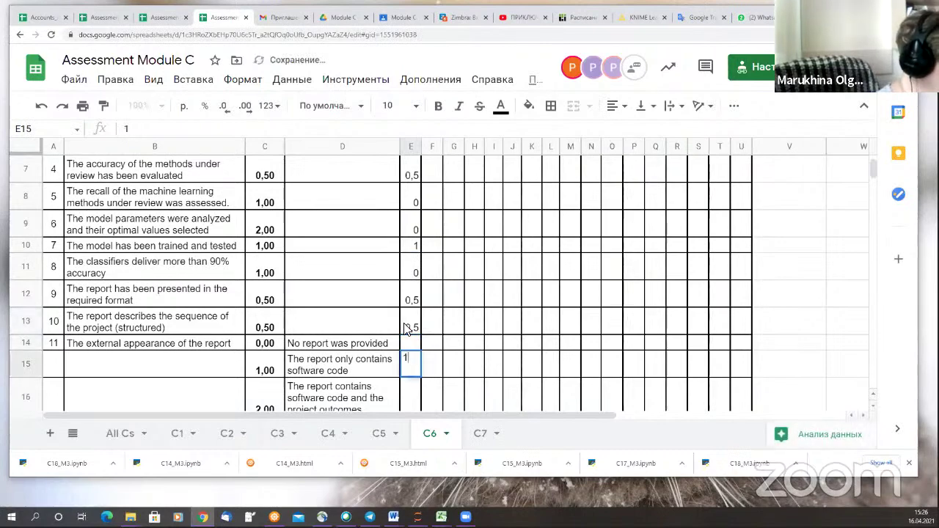
key(Return)
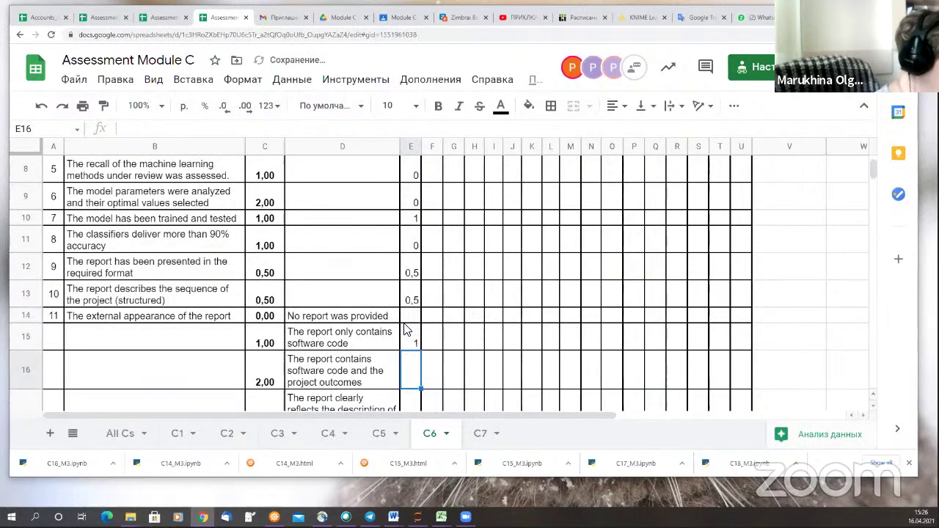
Open the C7 assessment sheet and look over the beginning of the C17_M3 notebook in Jupyter, through section 3.1 Loading data.
click(480, 435)
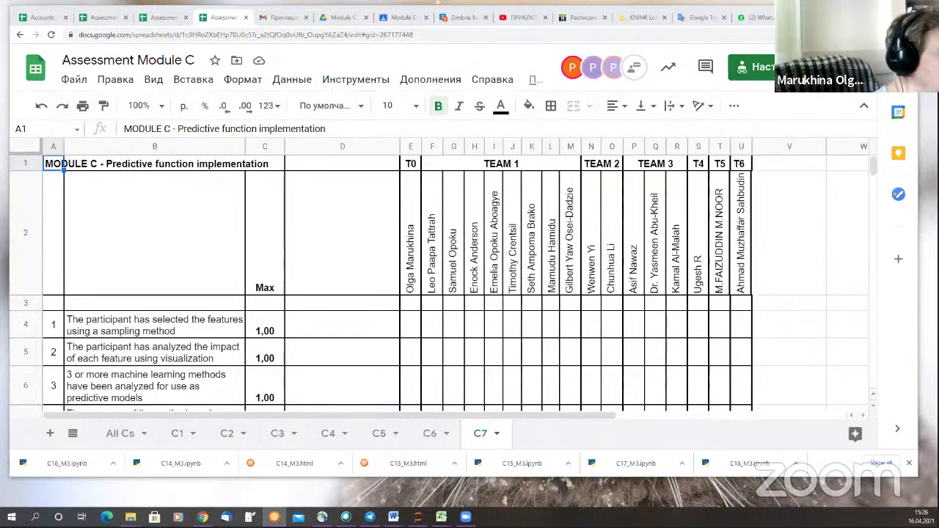
key(alt+Tab)
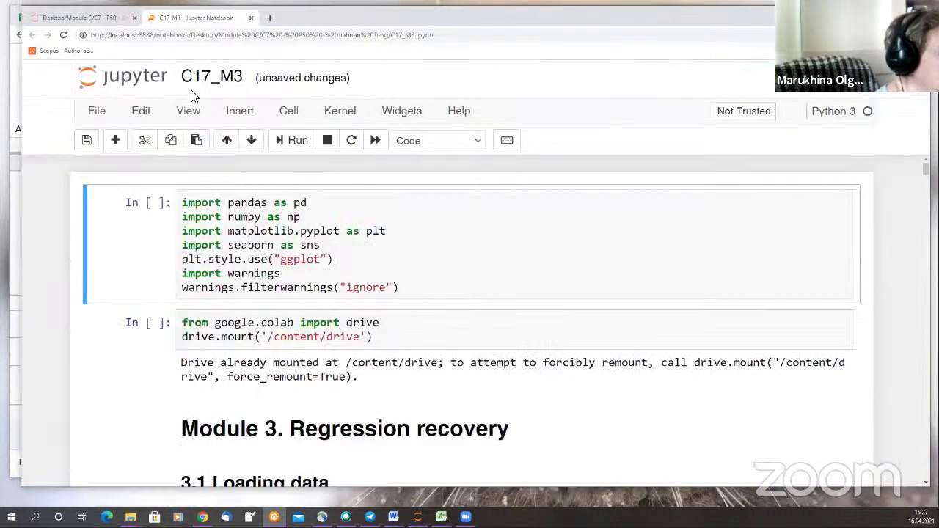
drag(20, 120, 8, 120)
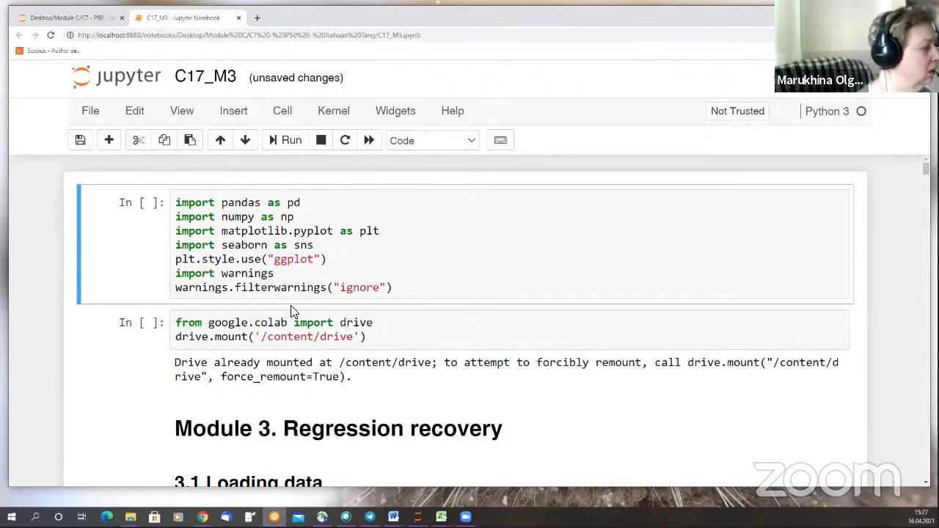
scroll(319, 294, down, 2)
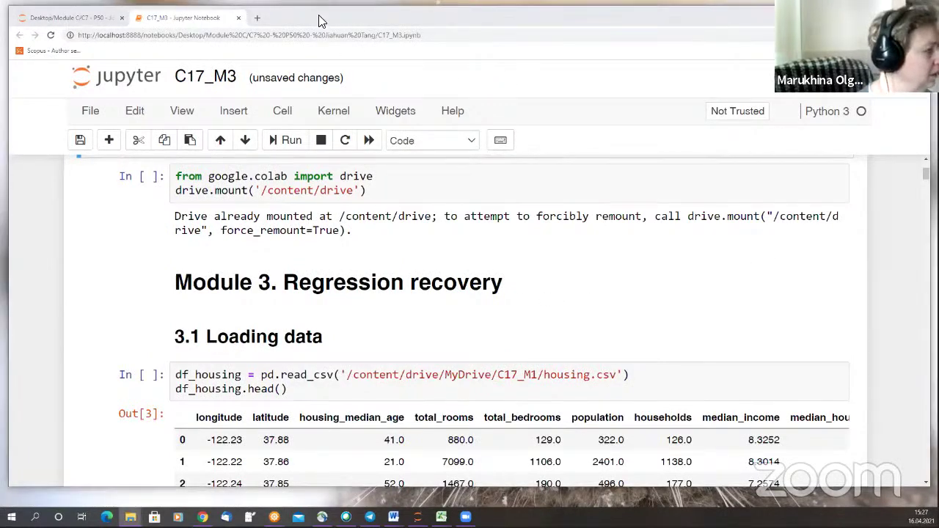
key(alt+Tab)
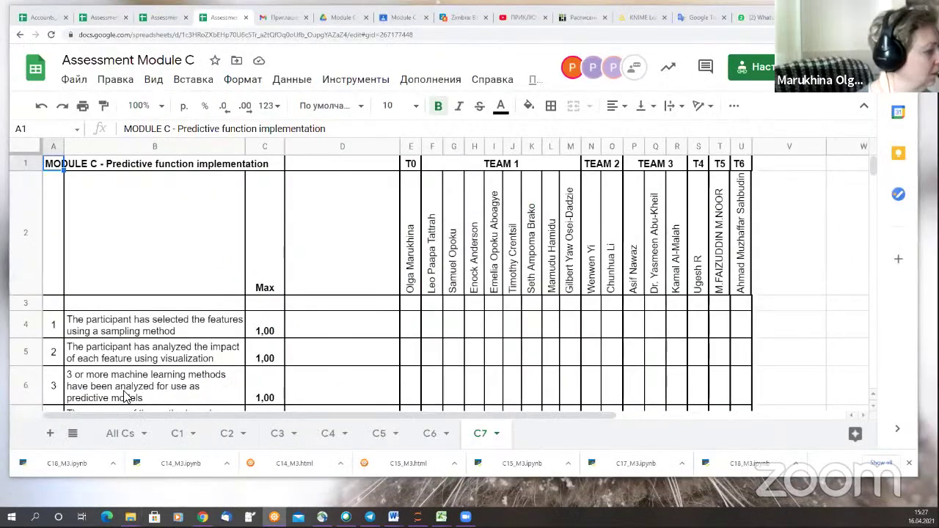
Check the competitor list on the All Cs sheet, and review the C17_M3 notebook's data preparation and Feature Selection charts in Jupyter.
click(114, 431)
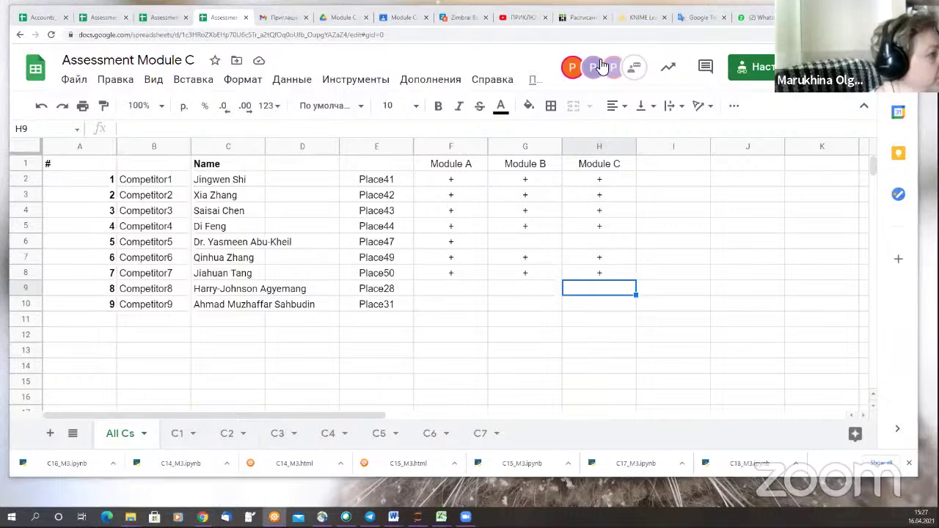
click(481, 435)
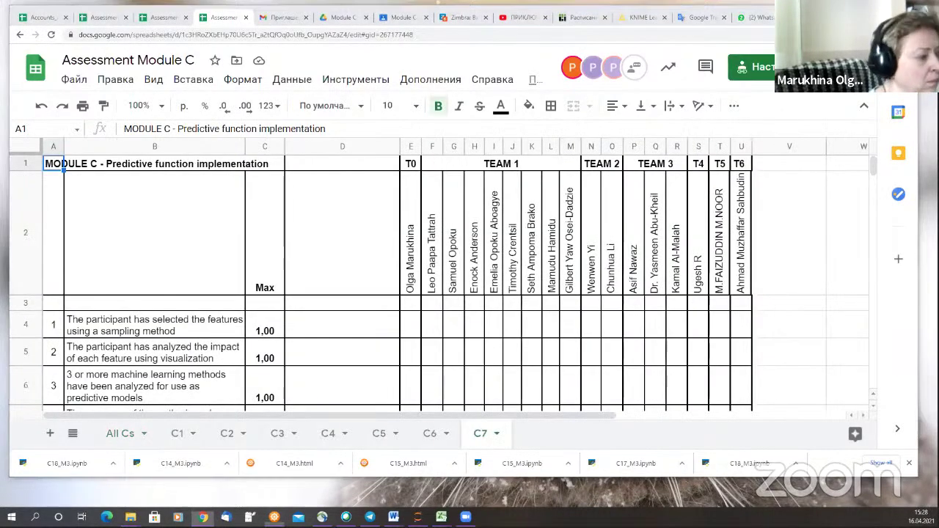
key(alt+Tab)
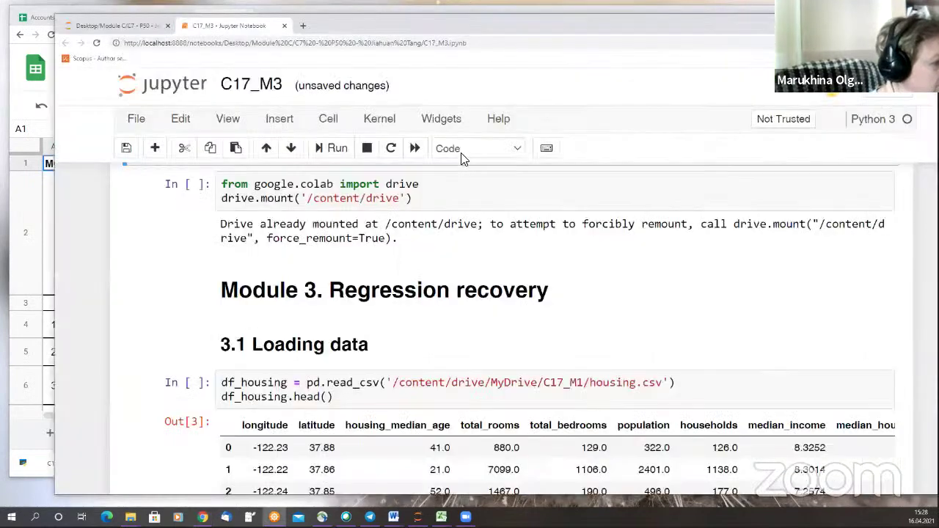
scroll(444, 252, down, 3)
scroll(438, 253, down, 10)
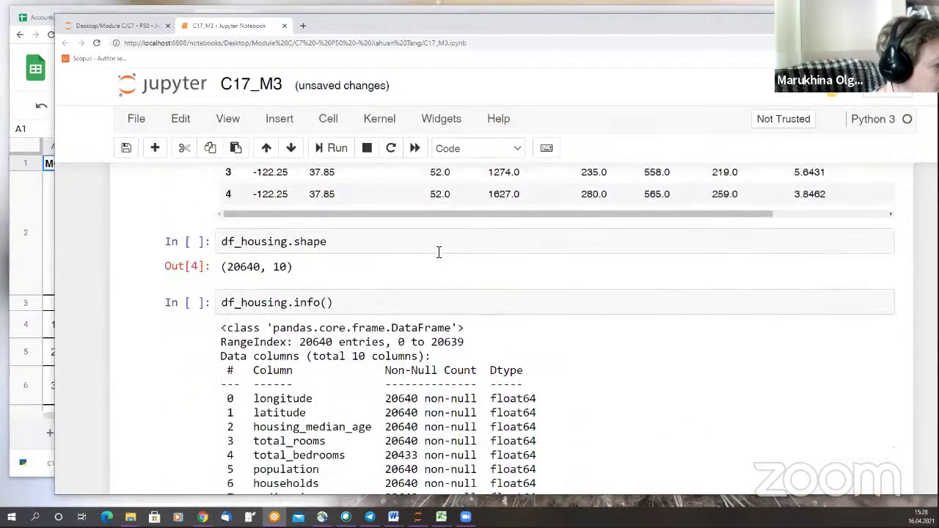
scroll(439, 252, down, 10)
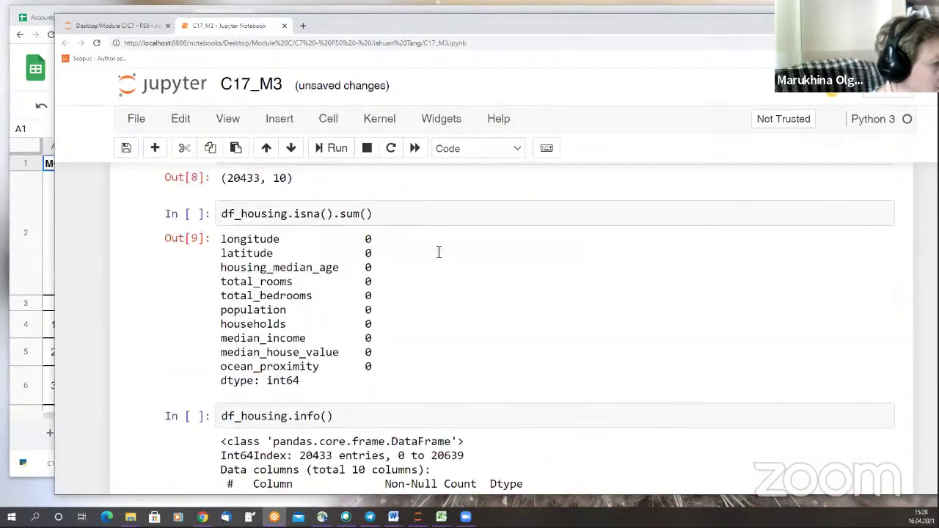
scroll(438, 253, down, 10)
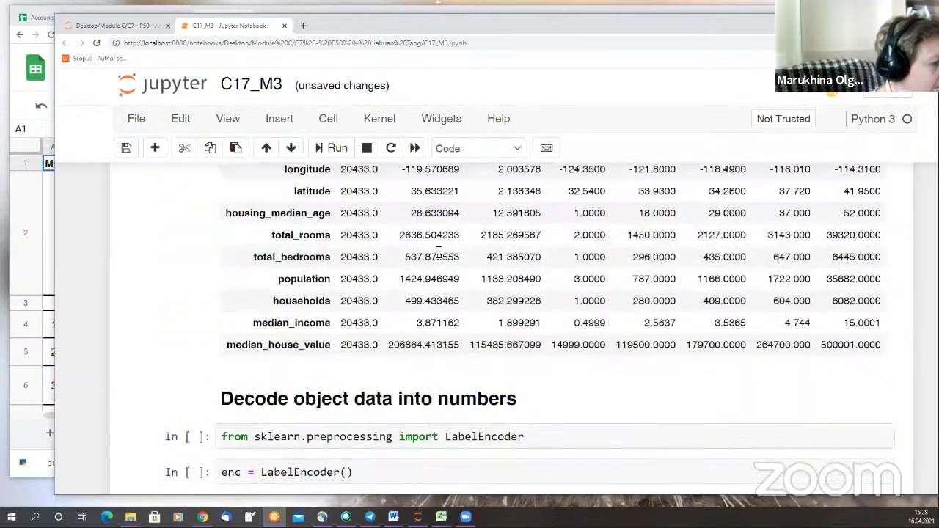
scroll(438, 252, down, 10)
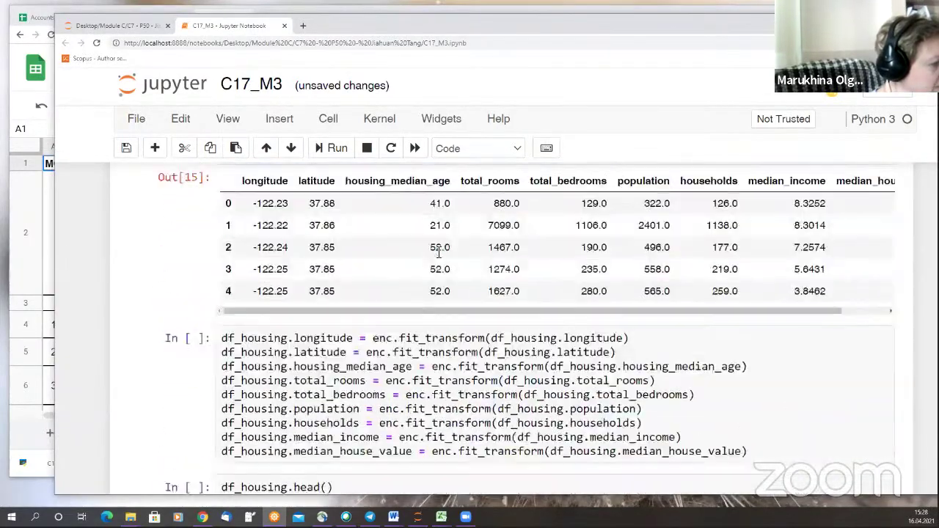
scroll(438, 253, down, 10)
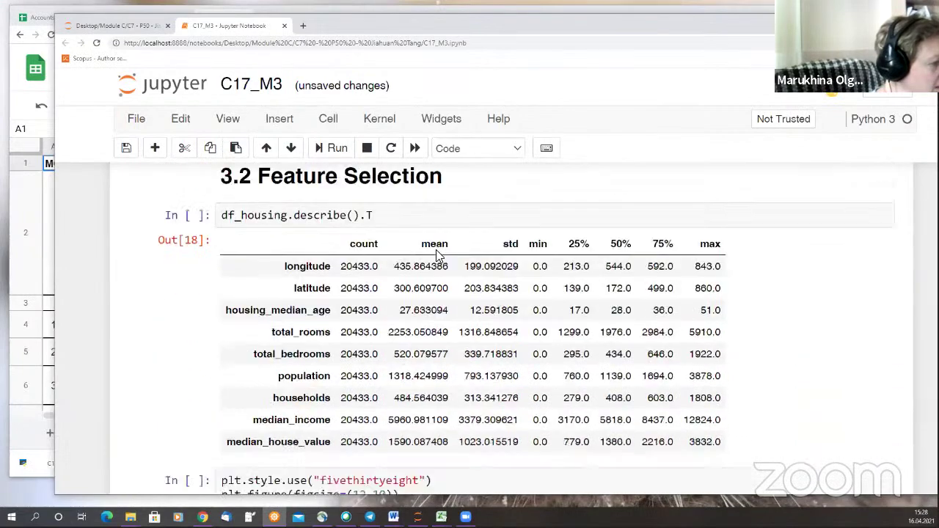
scroll(438, 253, down, 10)
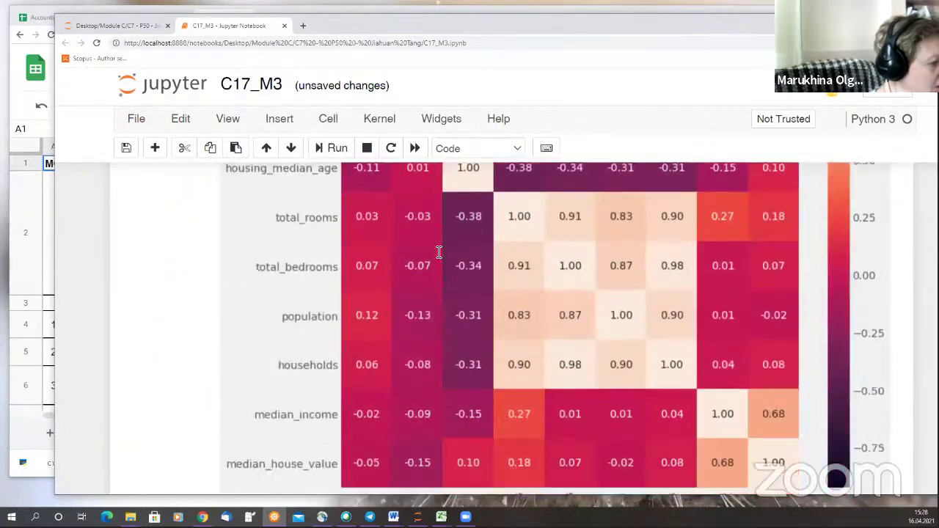
scroll(438, 252, down, 1)
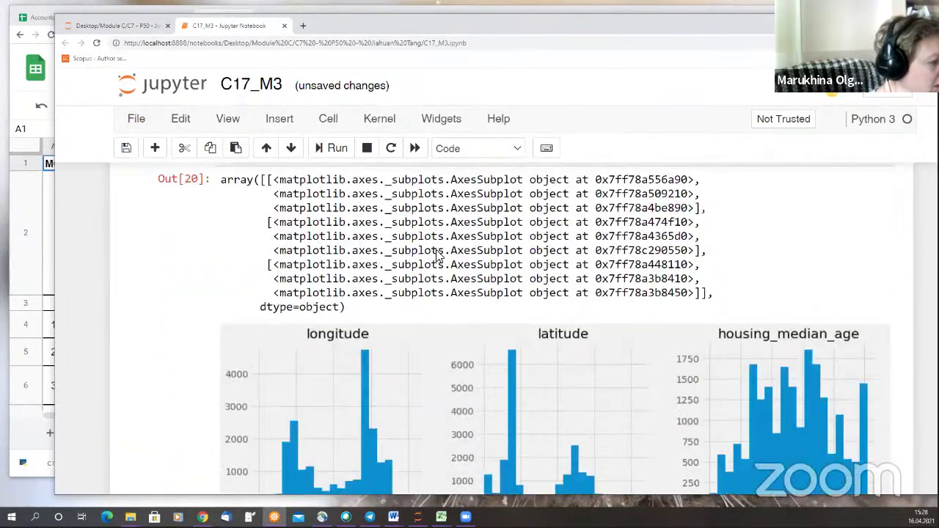
scroll(438, 252, down, 10)
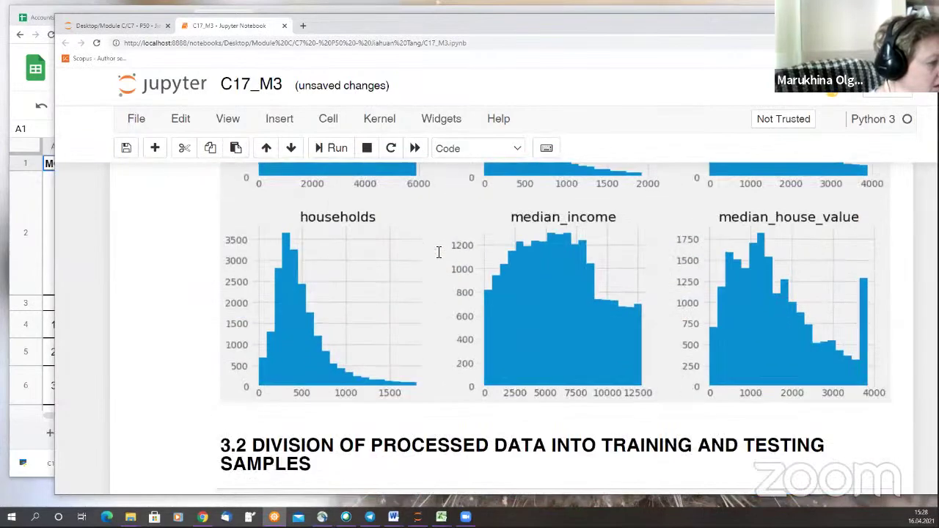
Examine how the notebook's section 3.2 selects features by chi-square test and divides the data into training and testing samples.
scroll(438, 252, down, 5)
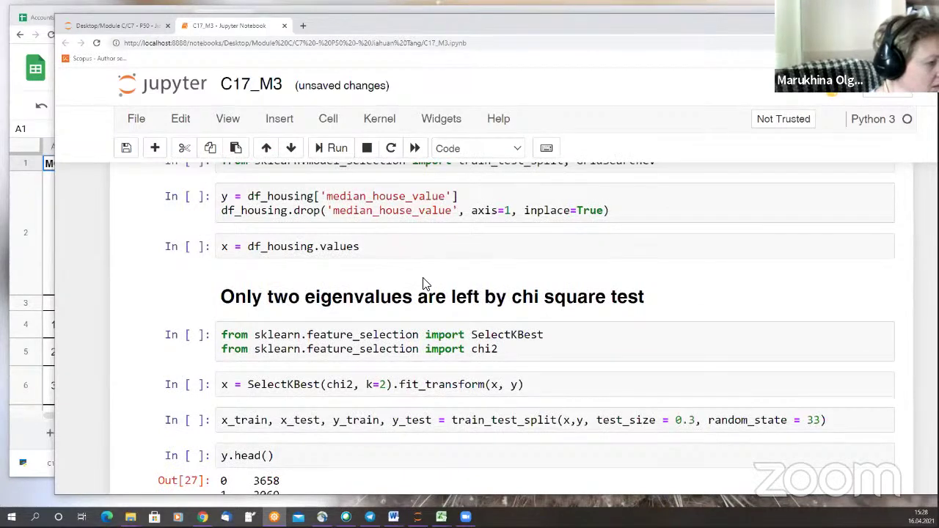
scroll(423, 283, down, 5)
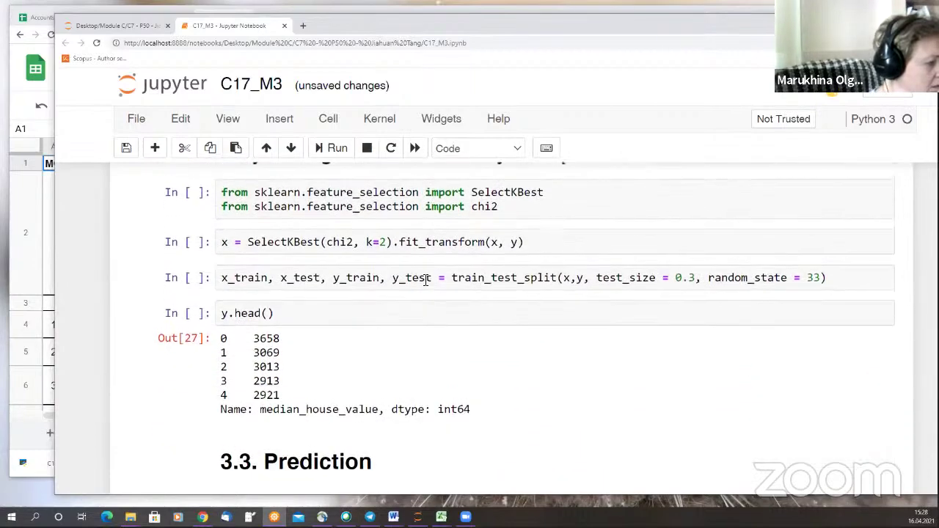
scroll(425, 279, up, 6)
scroll(425, 280, up, 3)
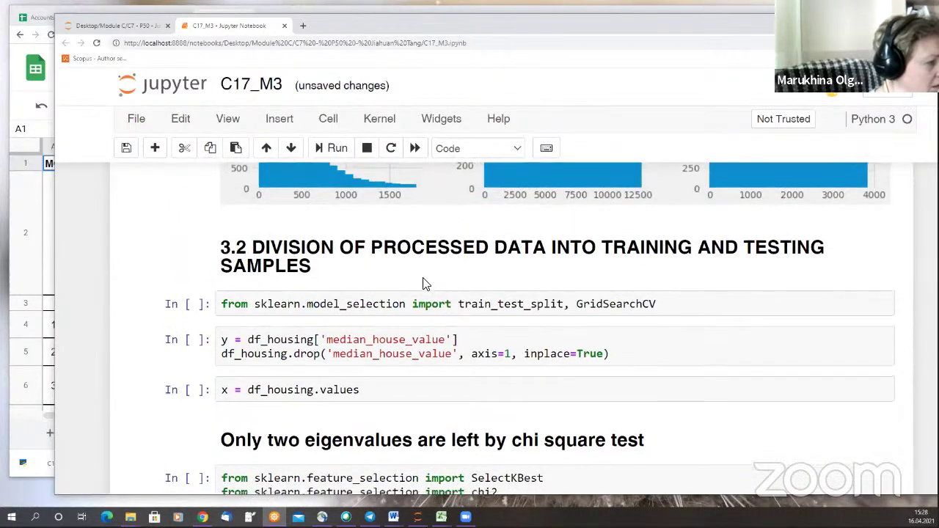
scroll(423, 283, down, 5)
scroll(424, 283, down, 3)
scroll(424, 282, up, 2)
scroll(425, 280, down, 9)
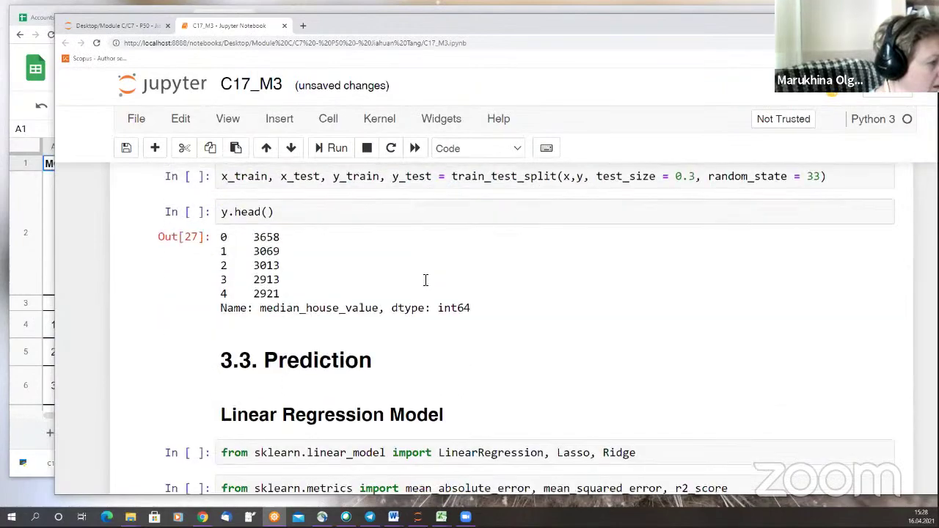
scroll(424, 282, up, 1)
Review the regression models in section 3.3 Prediction and their train and test scores, from linear regression to the neural network.
scroll(425, 280, down, 10)
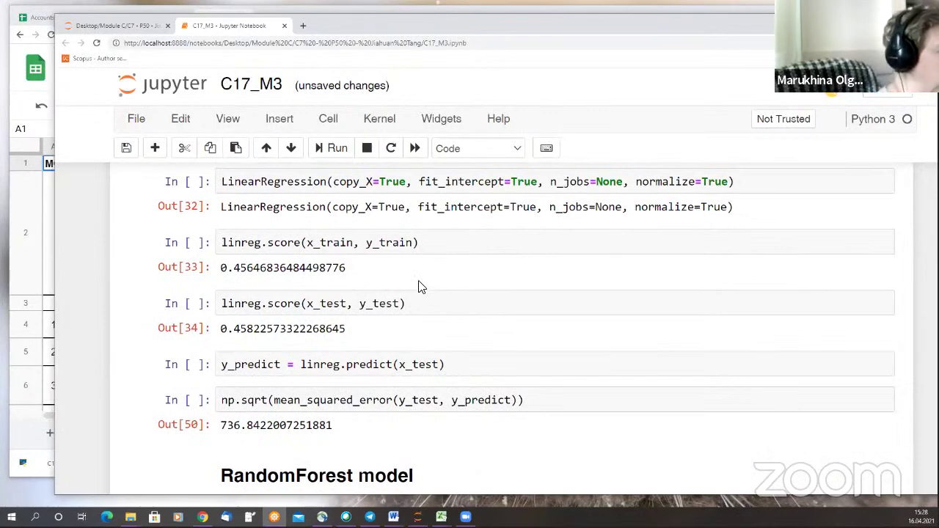
scroll(472, 330, down, 3)
scroll(473, 350, up, 6)
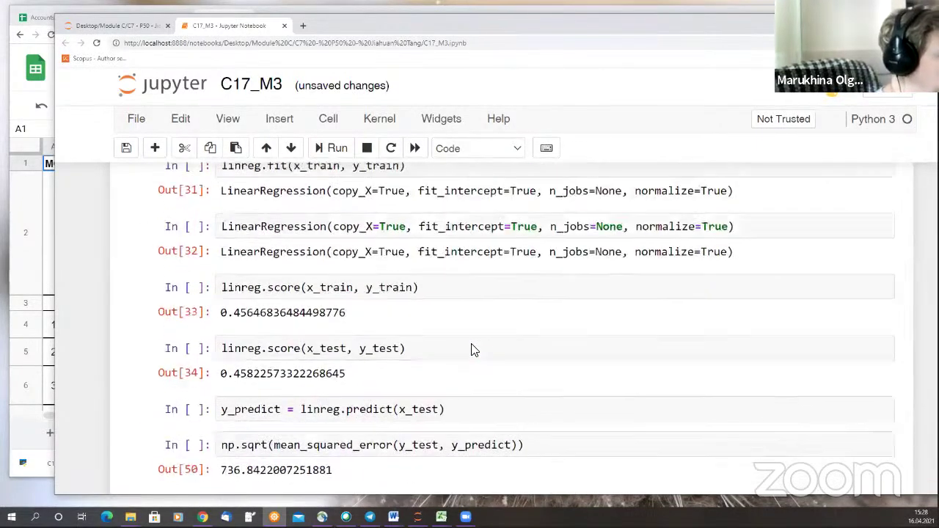
scroll(472, 351, up, 1)
scroll(551, 286, down, 7)
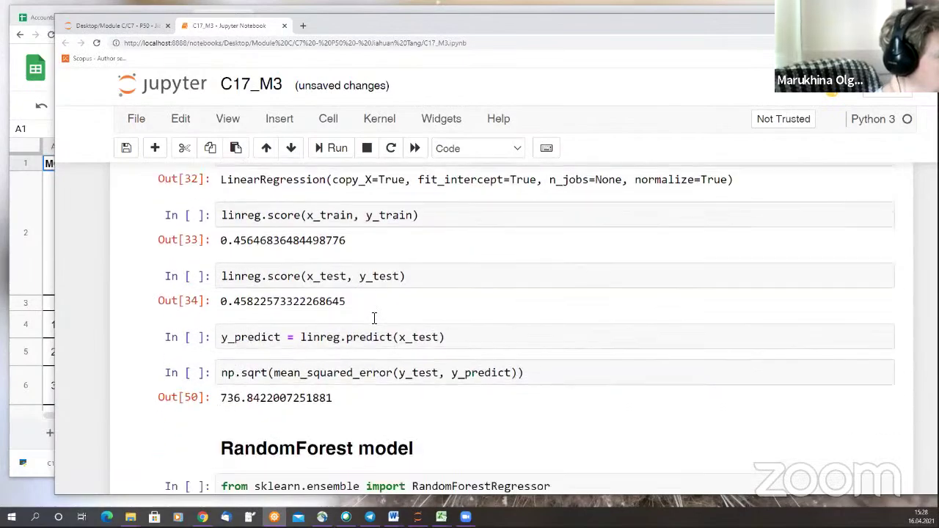
scroll(552, 286, down, 10)
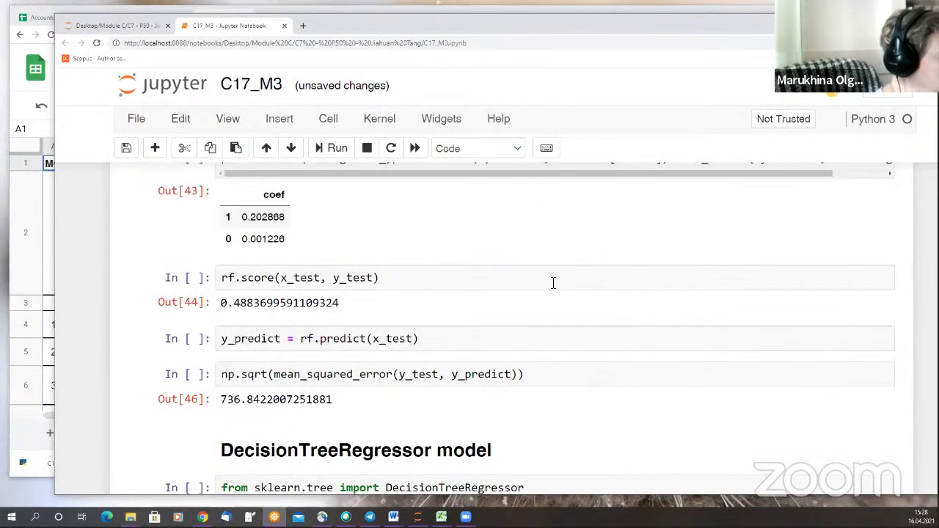
scroll(554, 285, down, 8)
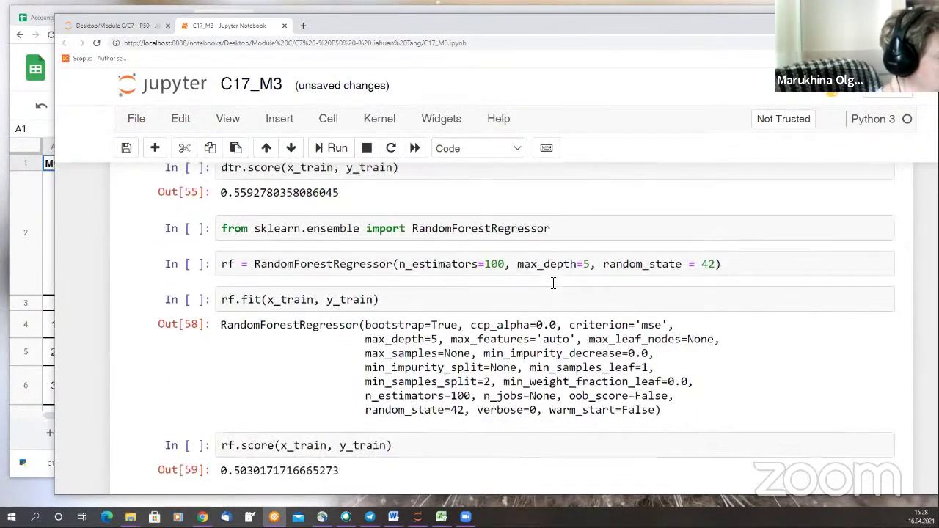
scroll(554, 287, down, 8)
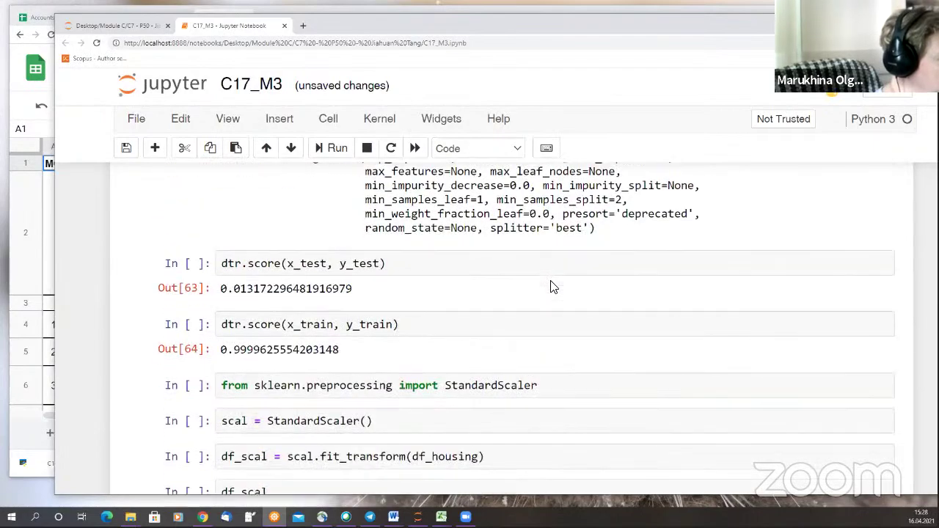
scroll(553, 287, down, 10)
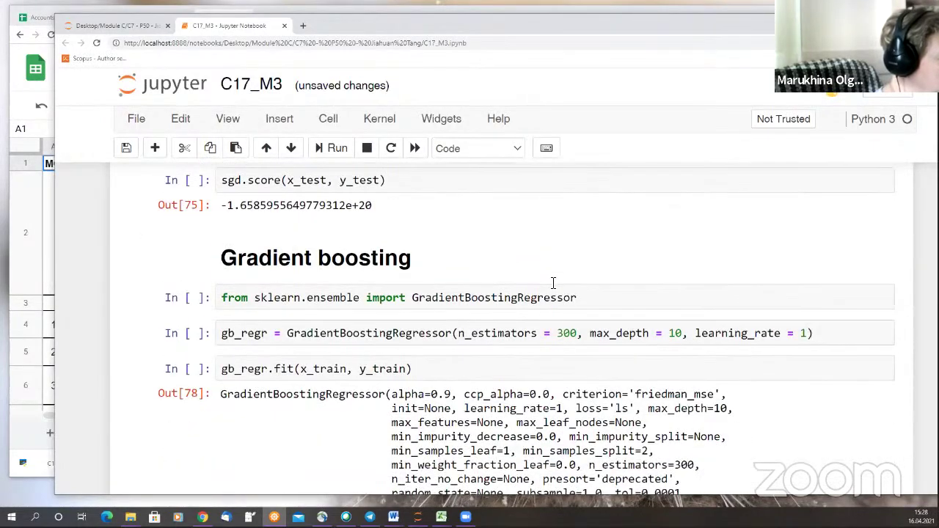
scroll(553, 287, down, 10)
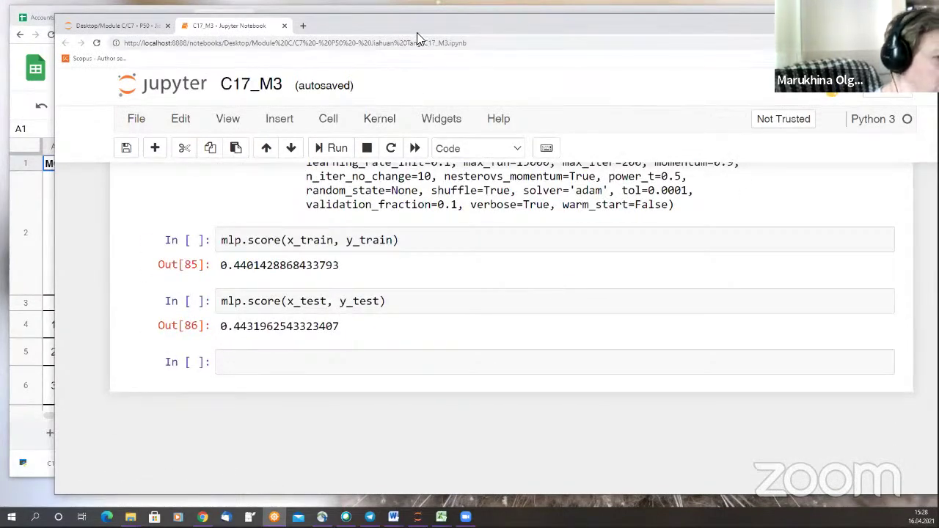
On the C7 sheet, score feature selection, visualization analysis and the use of three or more methods 1 each in E4 to E6.
key(alt+Tab)
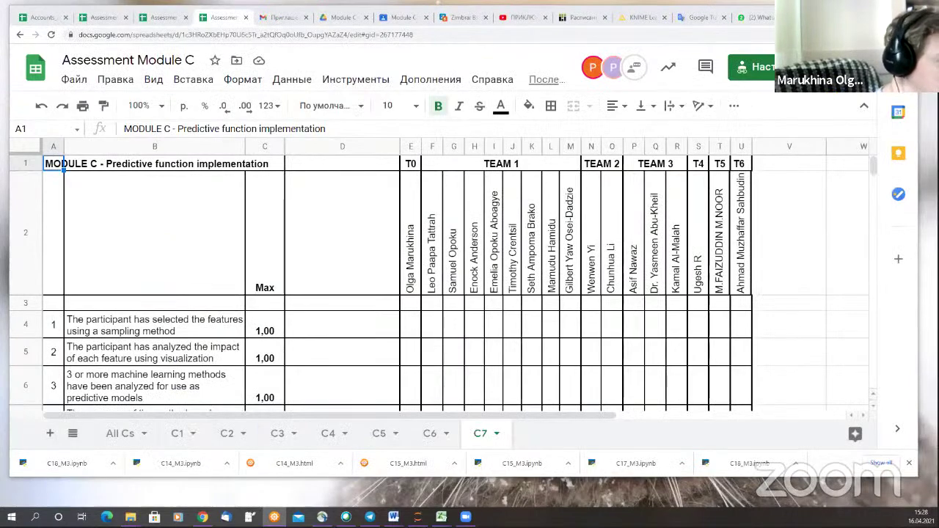
scroll(556, 251, down, 3)
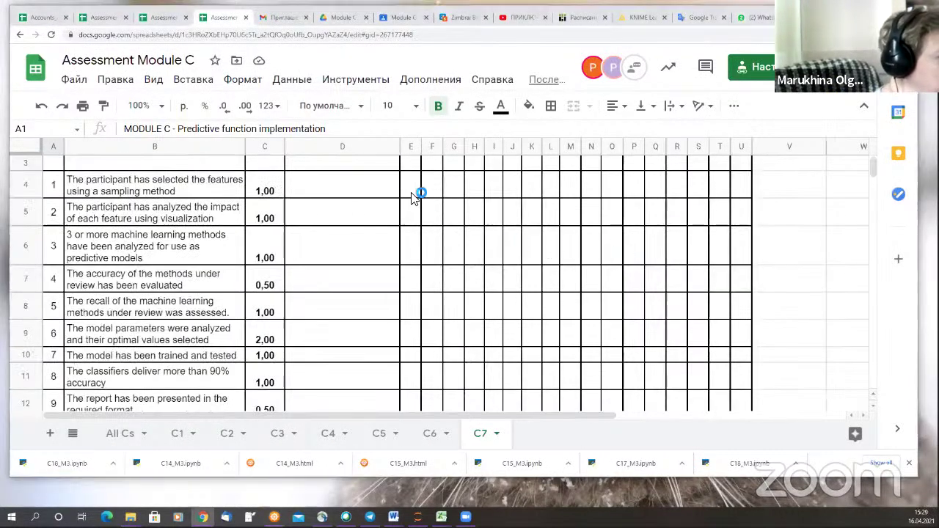
click(413, 192)
text(1)
key(Return)
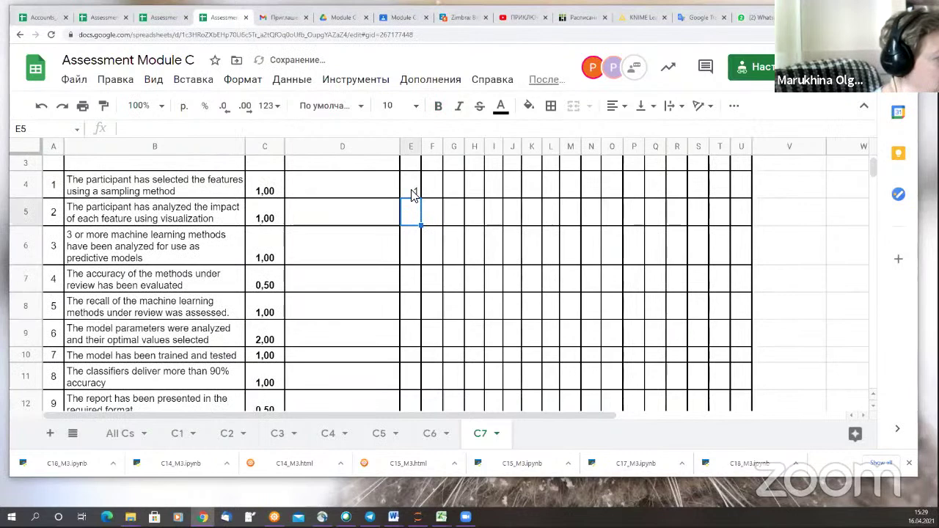
text(1)
key(Return)
text(1)
key(Return)
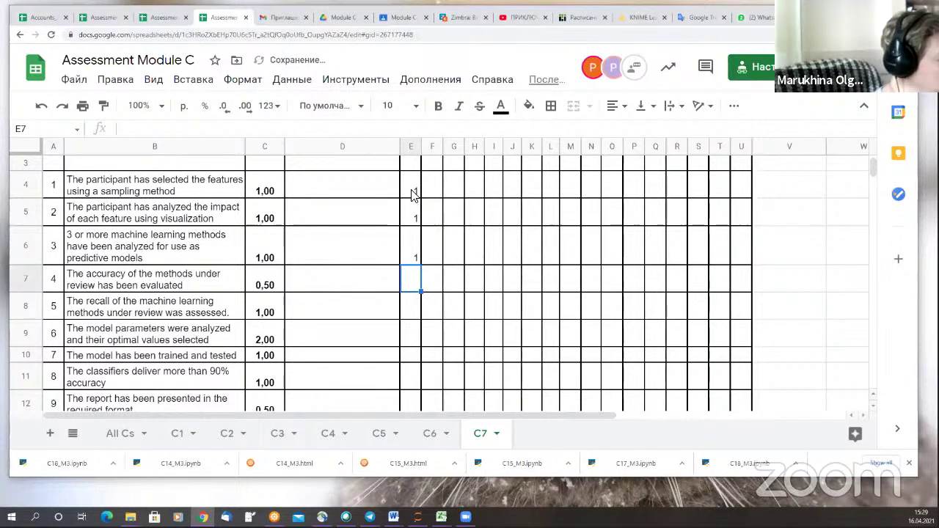
Score the accuracy evaluation of the methods 0,5 in E7 and the recall assessment 0 in E8.
text(0,5)
key(Return)
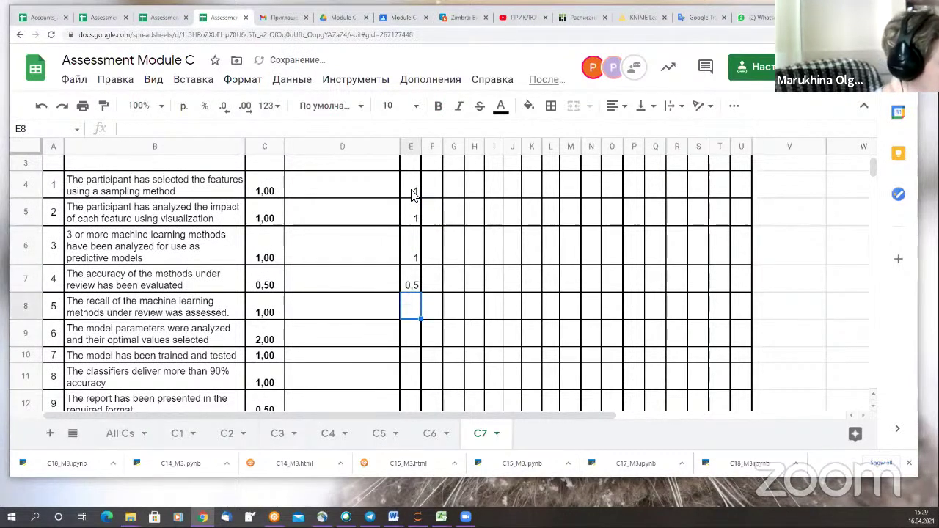
text(0)
key(Return)
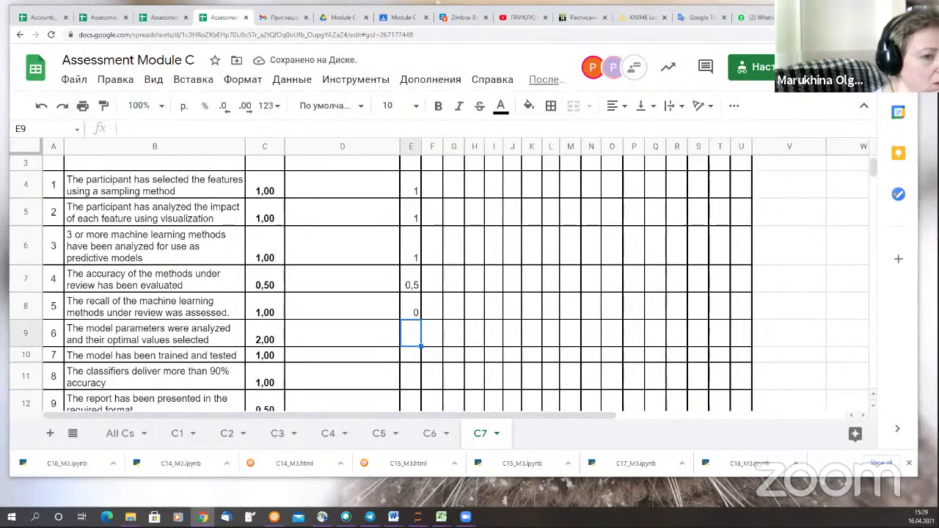
Recheck the model parameters in the C17_M3 notebook, from the neural network back to linear regression, and return to the C7 sheet.
key(alt+Tab)
scroll(600, 350, up, 10)
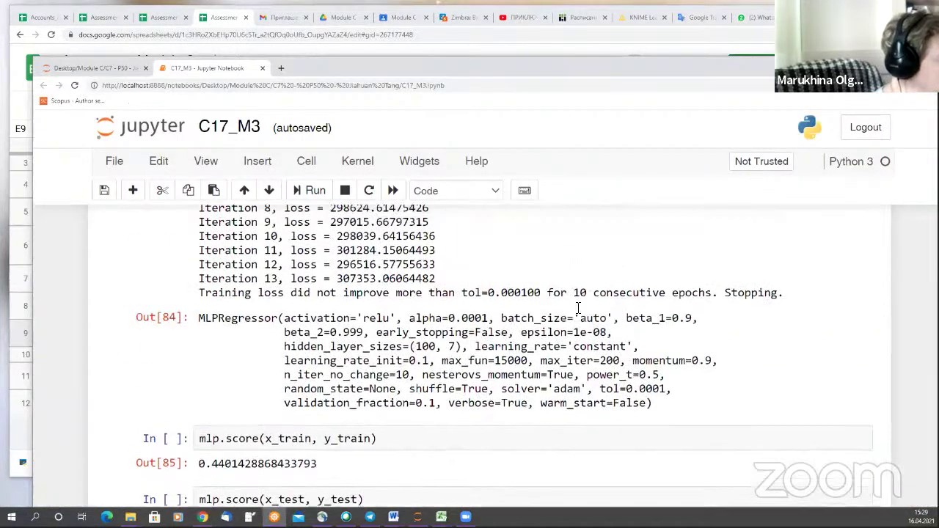
scroll(600, 350, up, 6)
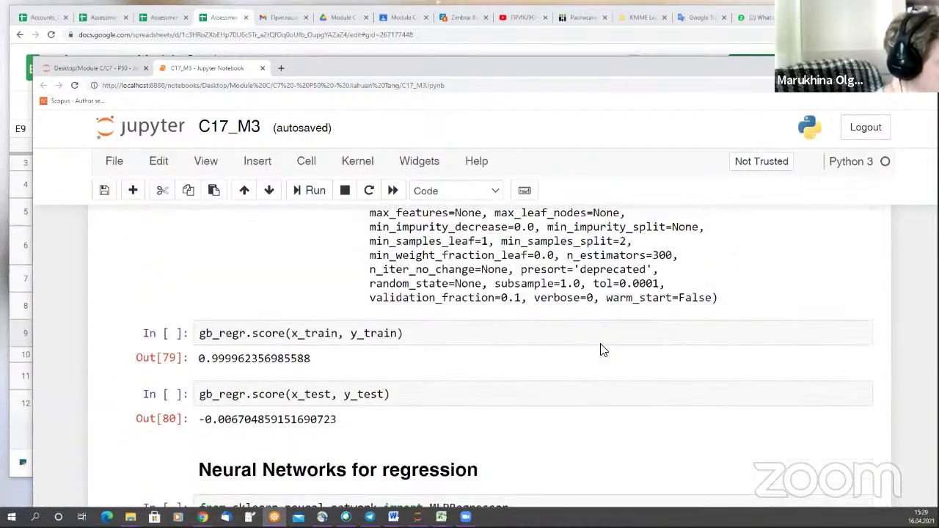
scroll(605, 346, up, 10)
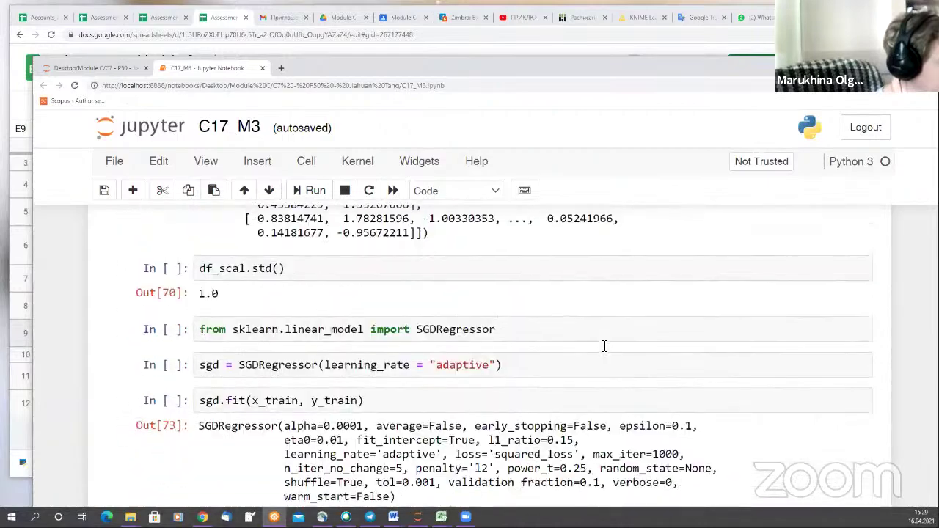
scroll(605, 346, up, 10)
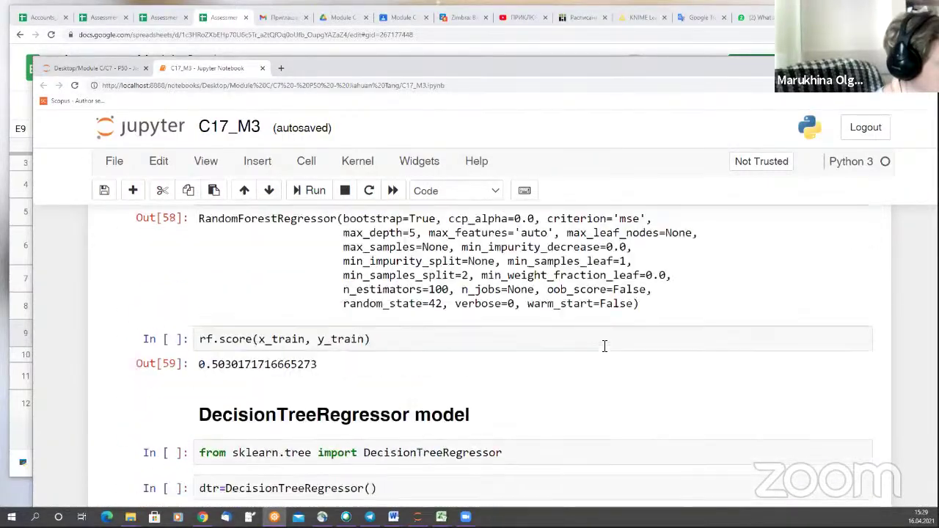
scroll(605, 347, up, 10)
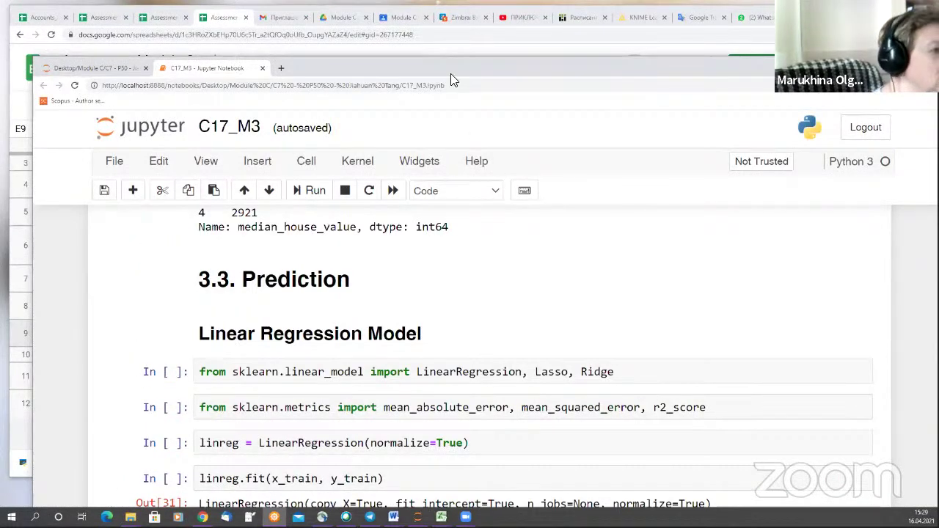
click(918, 272)
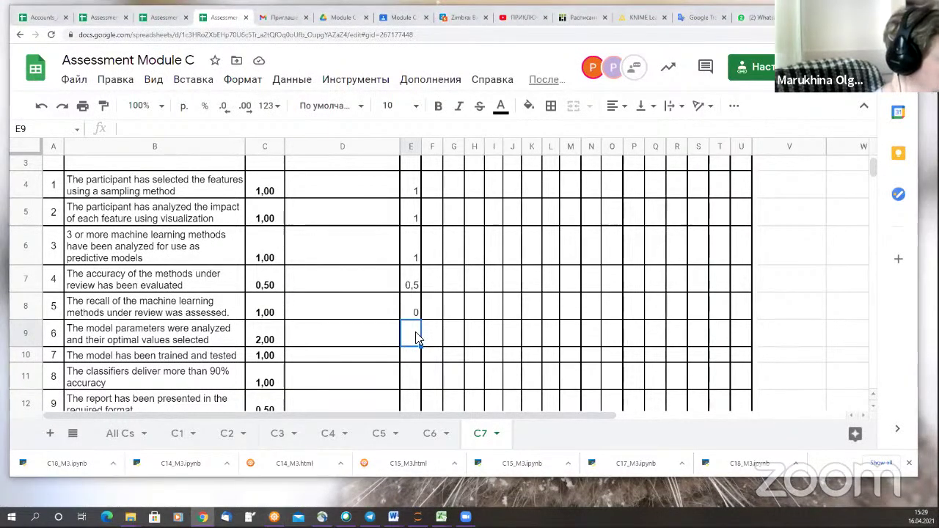
Score the model parameter analysis 0 in E9 and the model training and testing 1 in E10 on the C7 sheet.
key(Down)
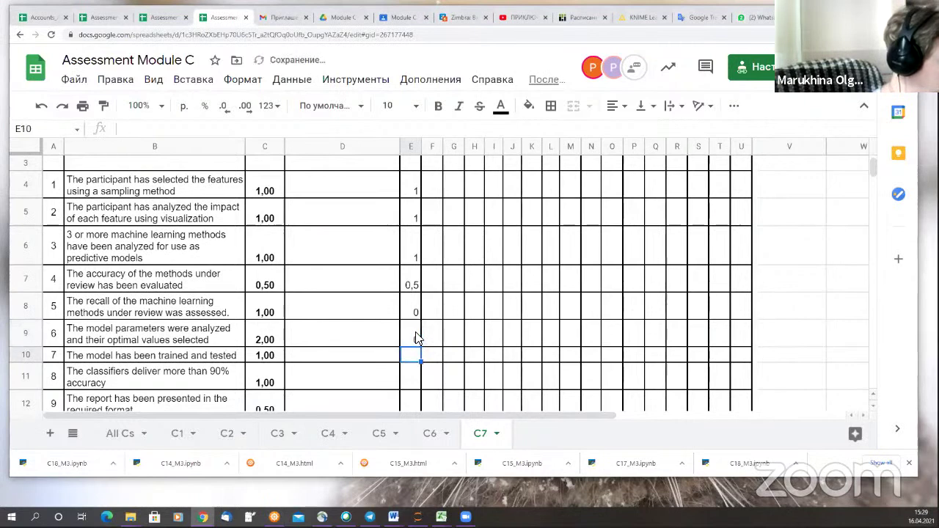
text(1)
key(Return)
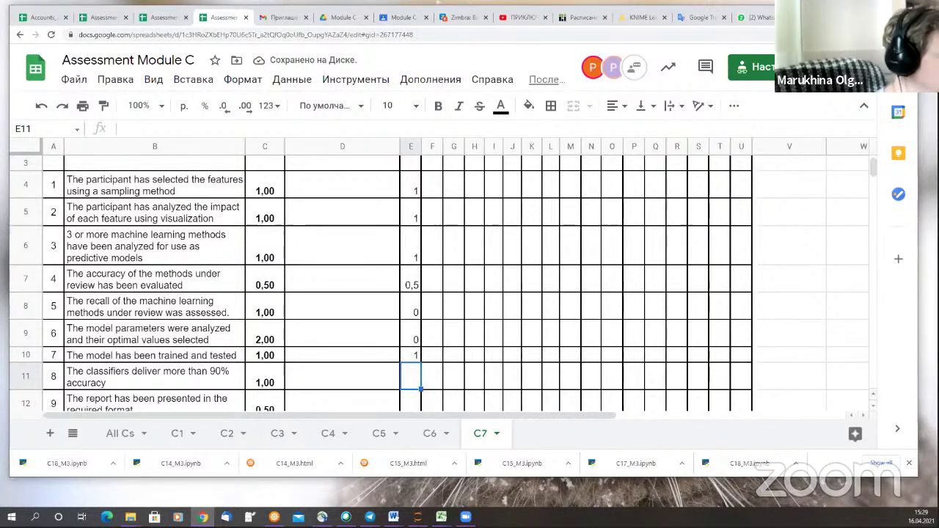
Switch to the C17_M3 notebook, check the models' train and test scores from the neural network back to random forest, and return to the C7 sheet.
key(alt+Tab)
scroll(586, 417, down, 20)
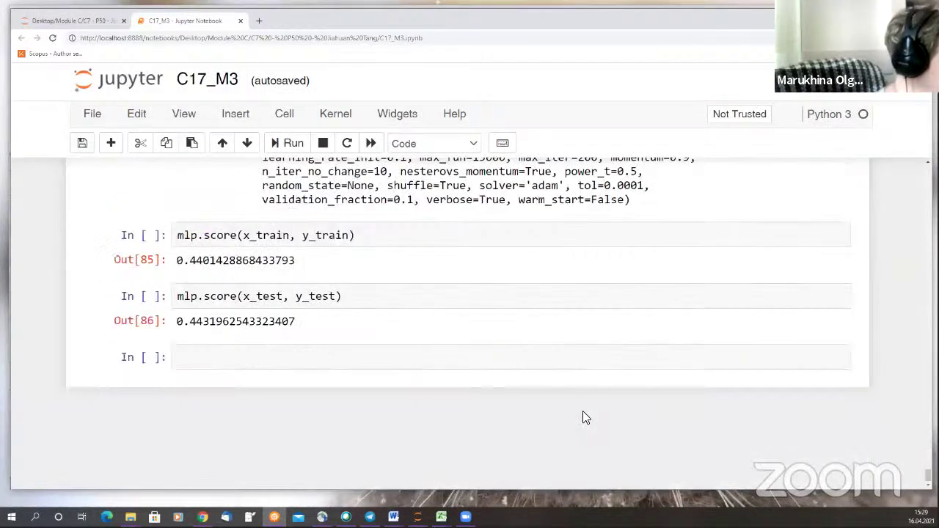
scroll(585, 416, up, 15)
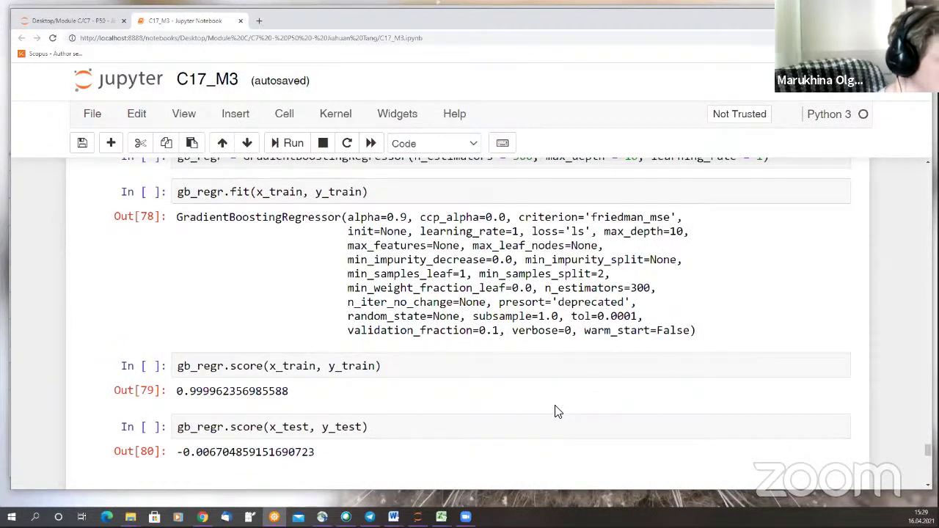
scroll(556, 412, up, 2)
scroll(556, 412, up, 5)
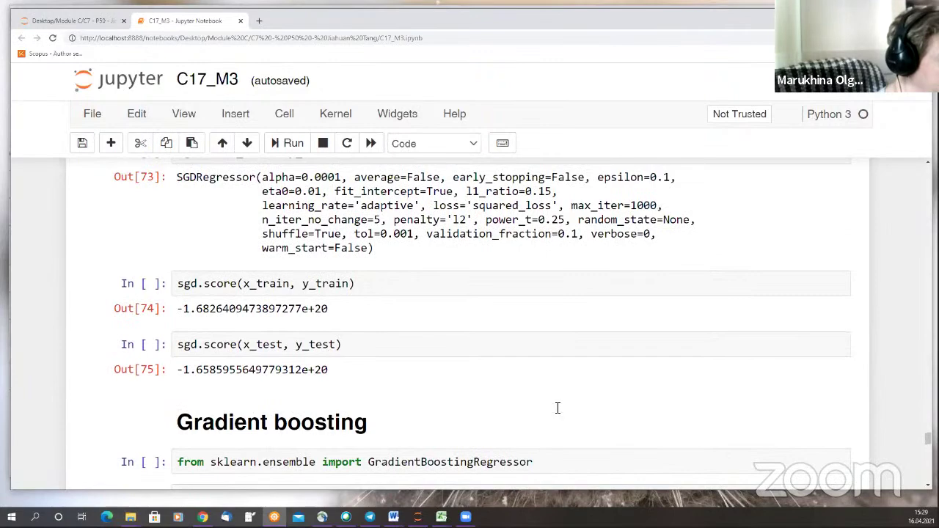
scroll(561, 409, up, 4)
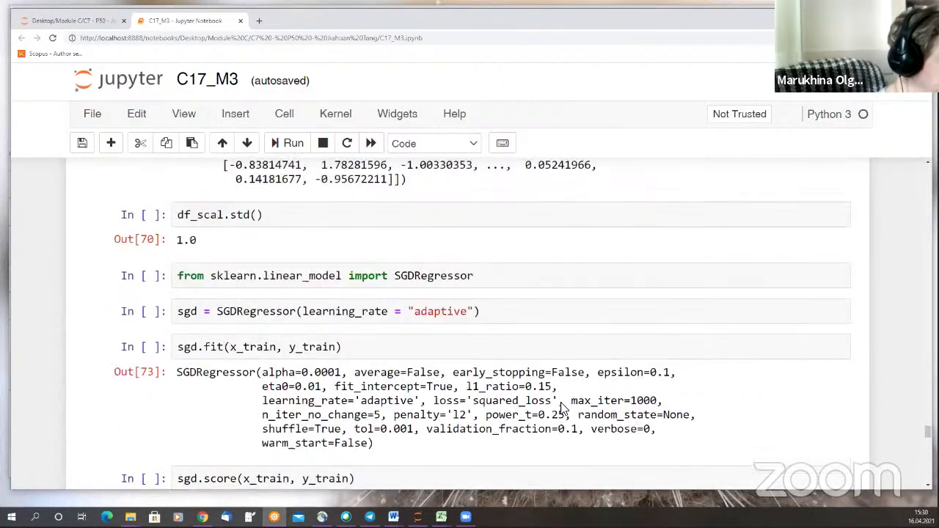
scroll(562, 403, up, 7)
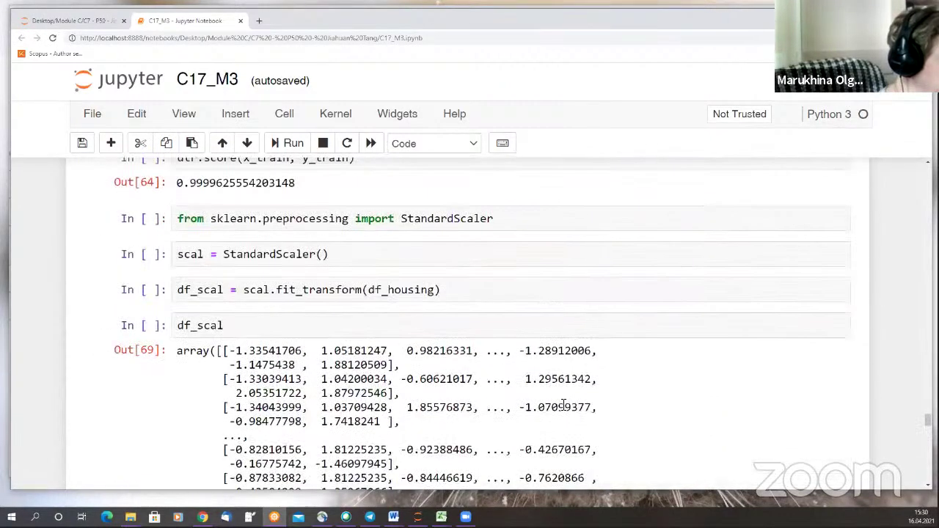
scroll(563, 406, up, 4)
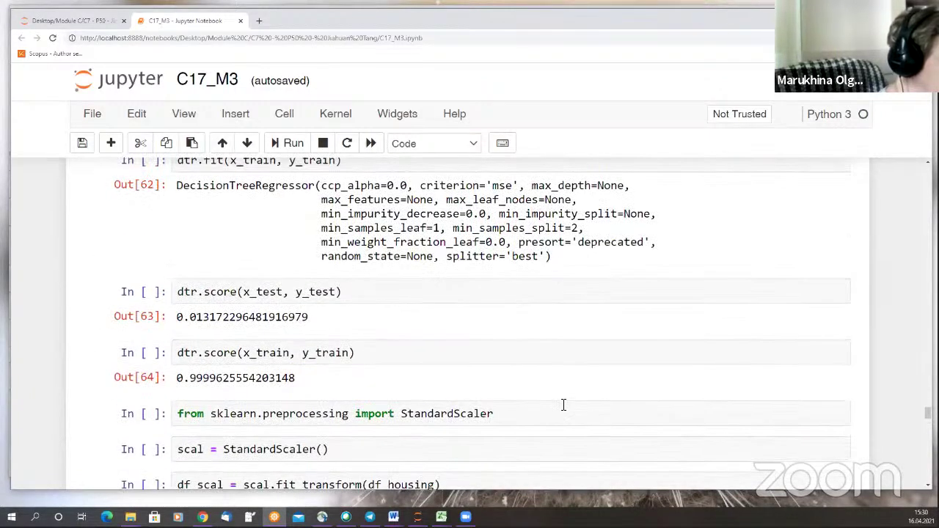
scroll(564, 405, up, 2)
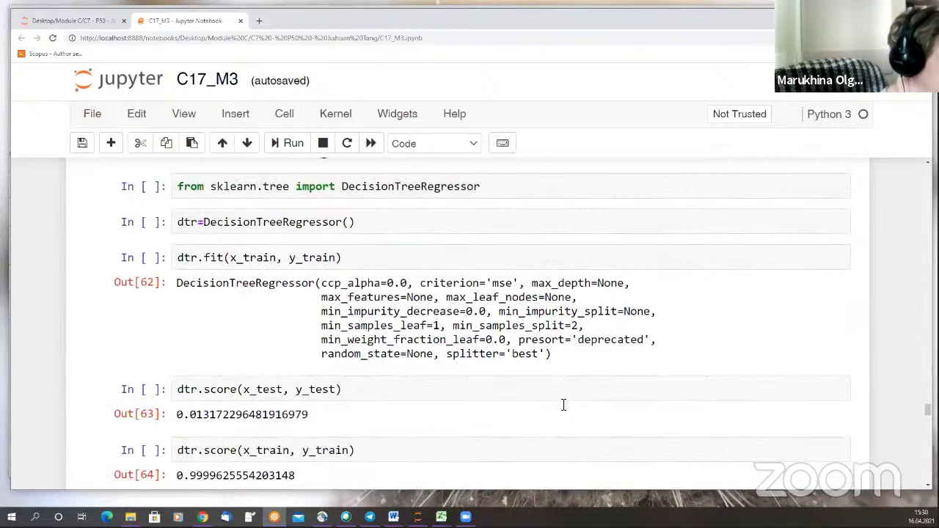
scroll(564, 407, up, 2)
scroll(563, 405, up, 5)
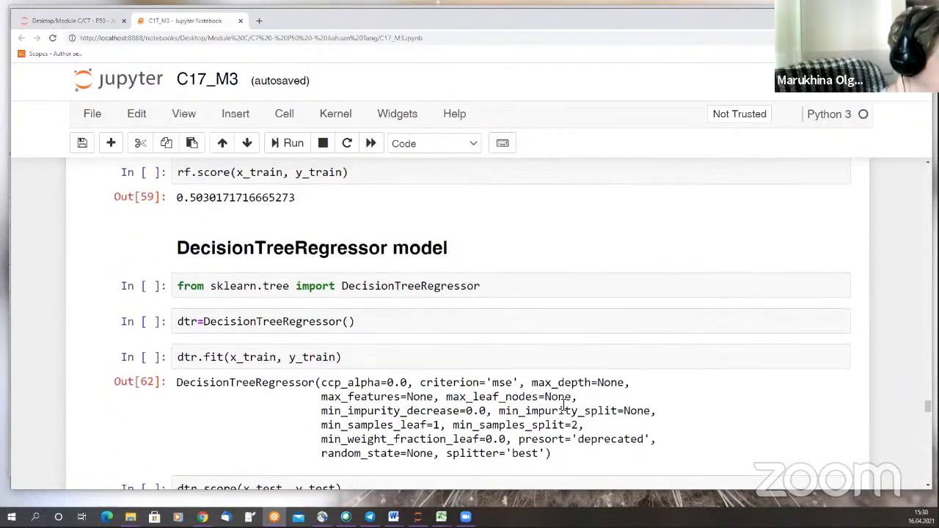
scroll(563, 405, up, 3)
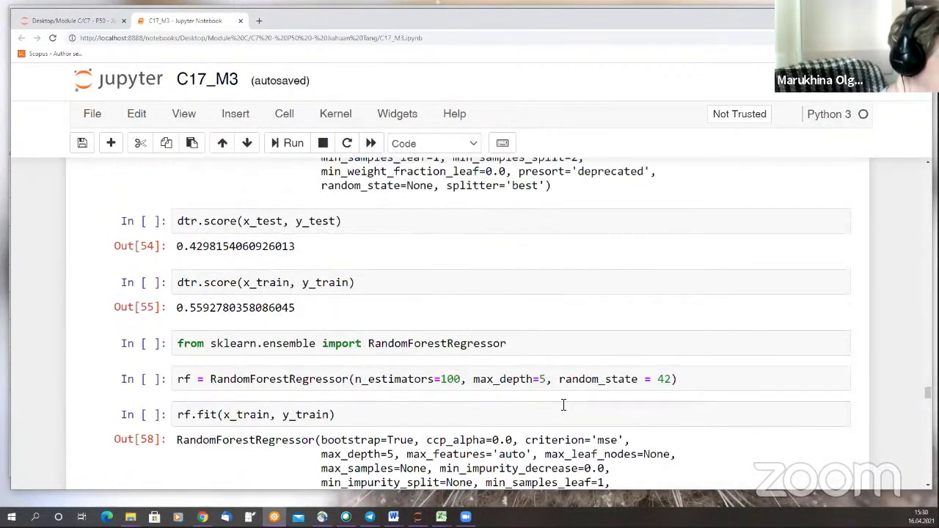
scroll(564, 405, up, 8)
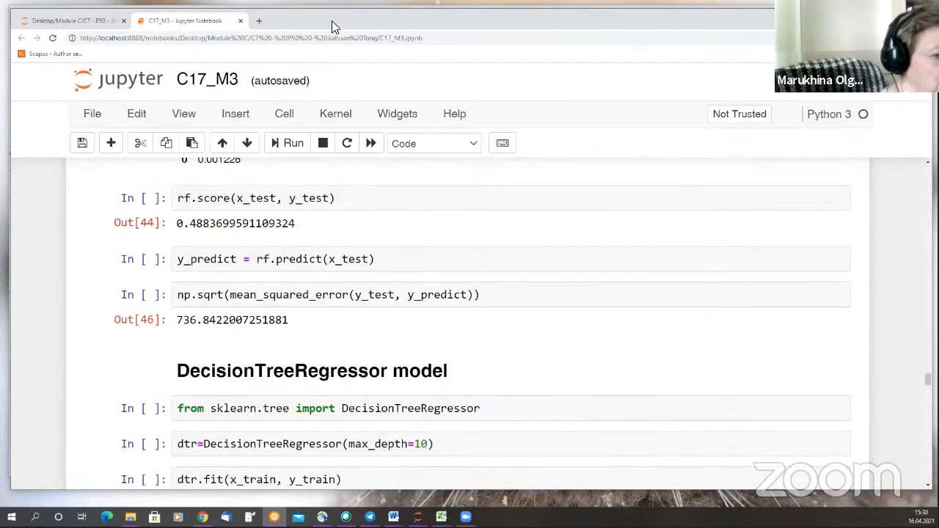
key(alt+Tab)
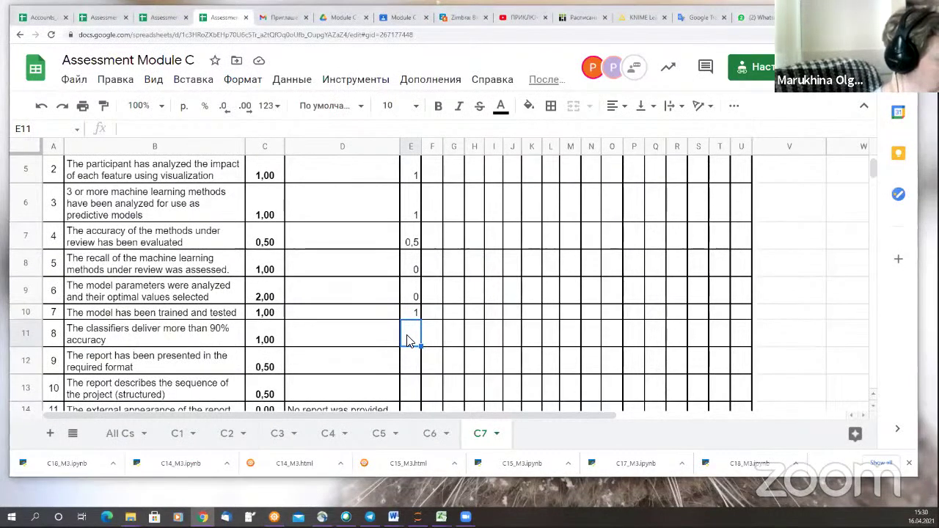
Score the 90% classifier accuracy 0 in E11, and the report format and report structure 0,5 each in E12 and E13.
text(0)
key(Return)
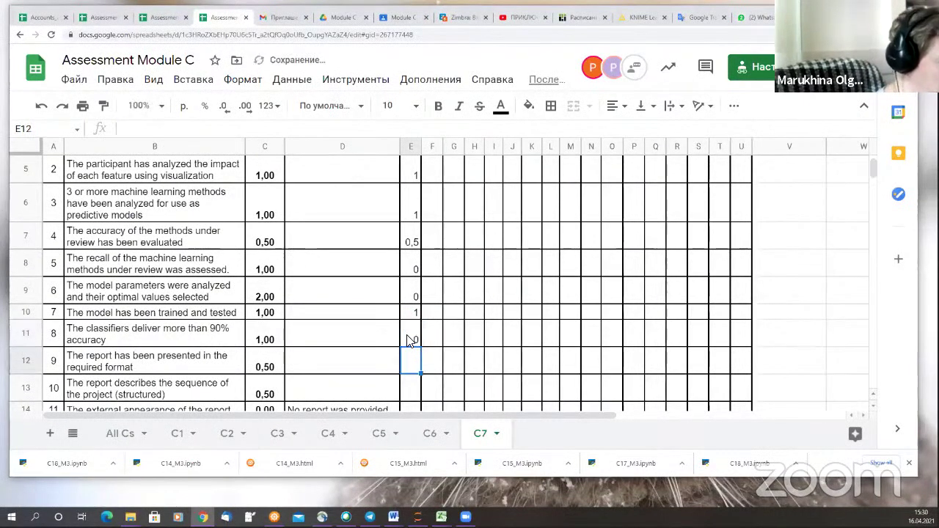
text(0,5)
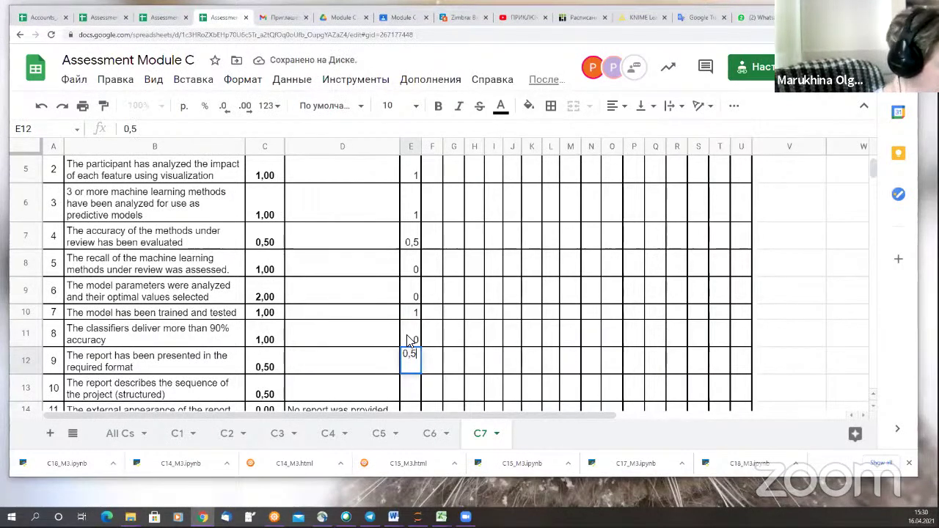
key(Return)
text(0,5)
key(Return)
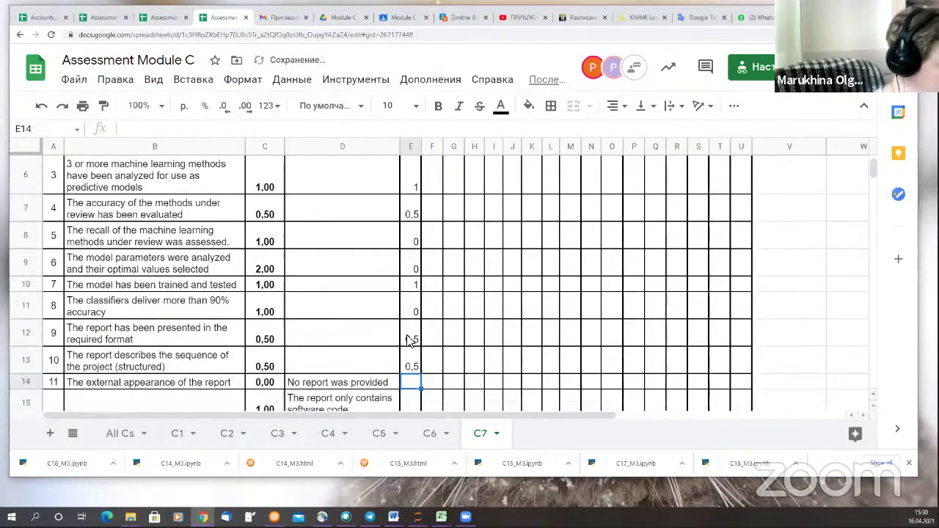
Score the report's external appearance 1 in E15, for a report that only contains software code.
scroll(411, 341, down, 1)
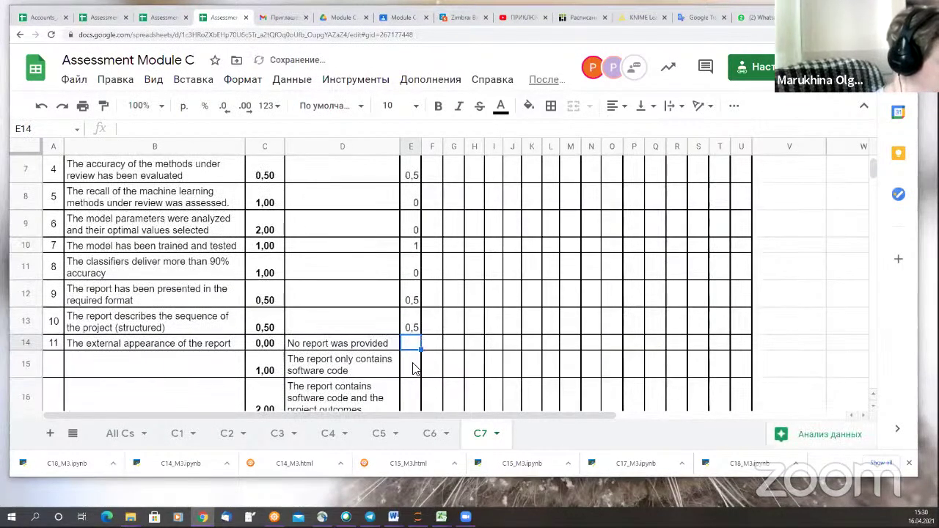
click(412, 364)
text(1)
key(Return)
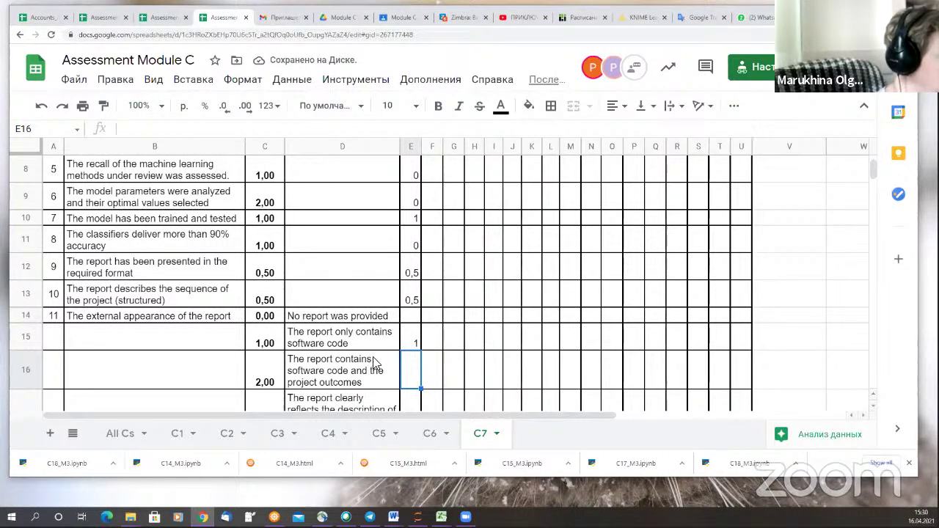
View the C1 sheet of Assessment Module C, then the student submissions for the Module C homework in Google Classroom.
click(178, 434)
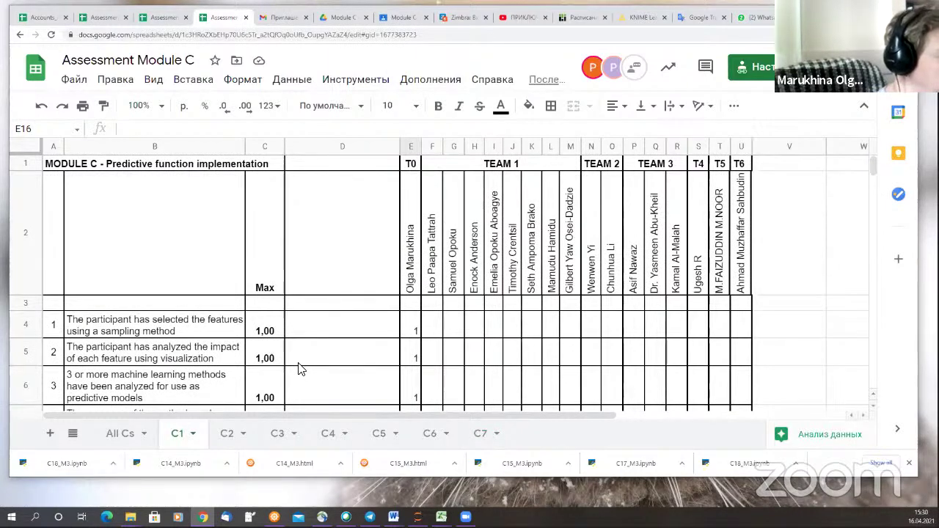
click(402, 17)
scroll(410, 294, up, 3)
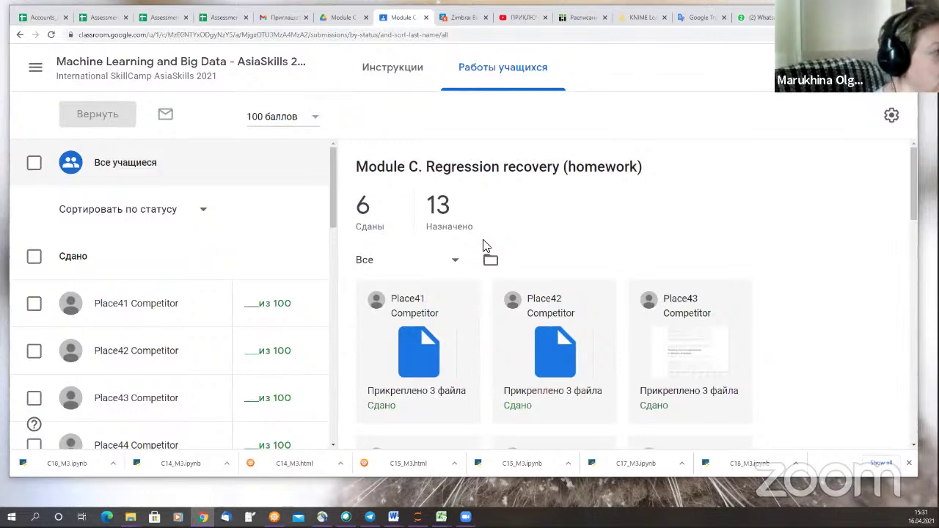
Compare the experts' scores on the C1 sheets of Assessment Module B and Assessment Module A, and return to Assessment Module C.
click(156, 19)
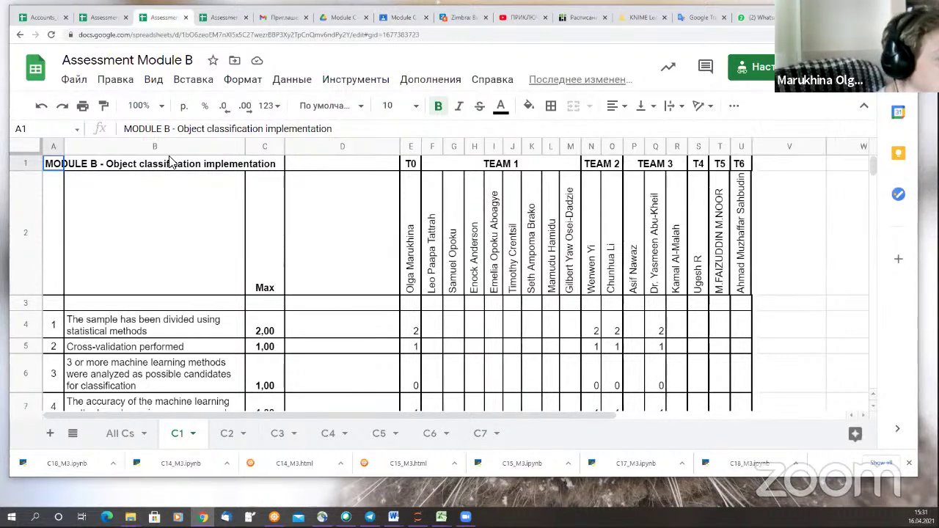
click(96, 19)
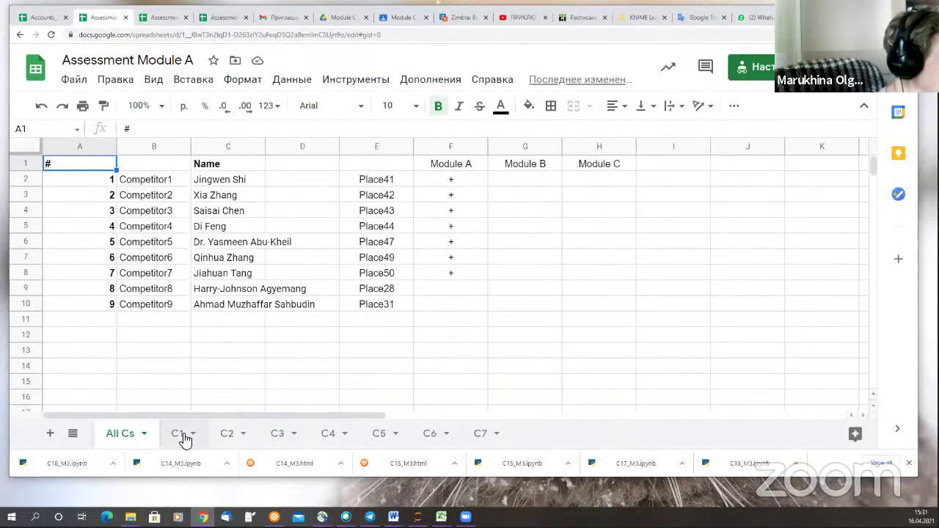
click(180, 433)
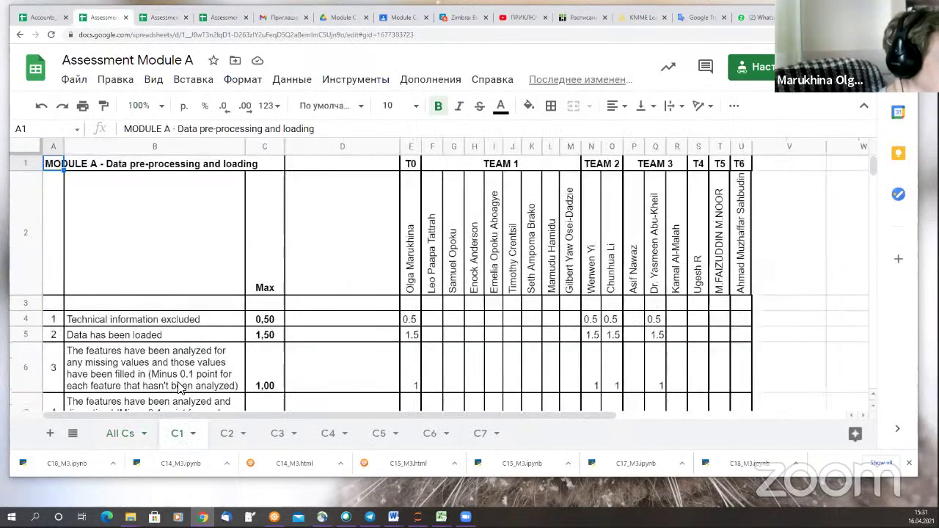
click(161, 16)
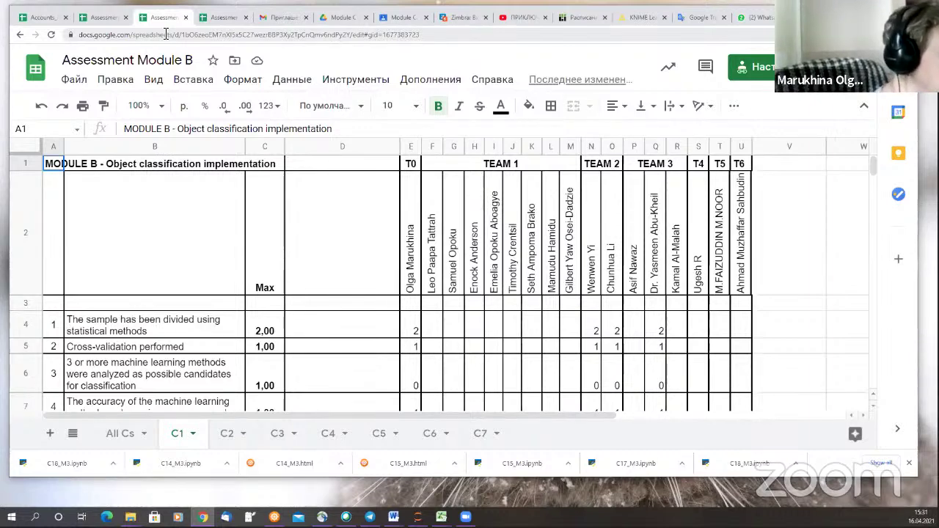
click(224, 17)
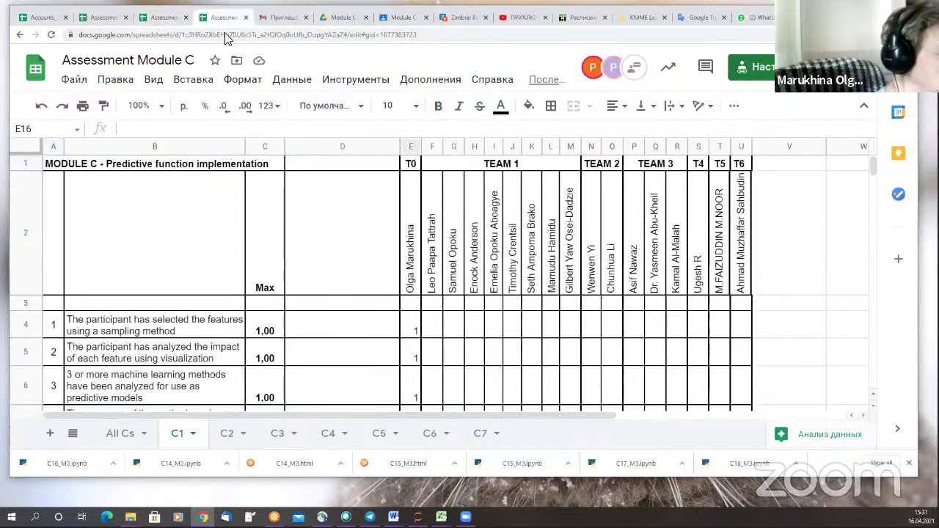